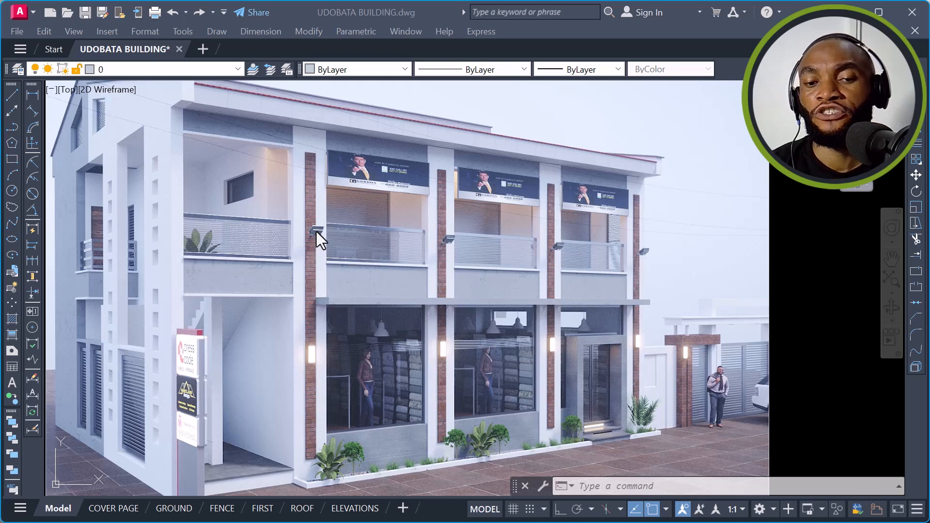
Step: Examine the front exterior rendering and the ground floor, first floor and roof plans of the building
{"action": "scroll", "coordinate": [354, 261], "scroll_direction": "down", "scroll_amount": 2}
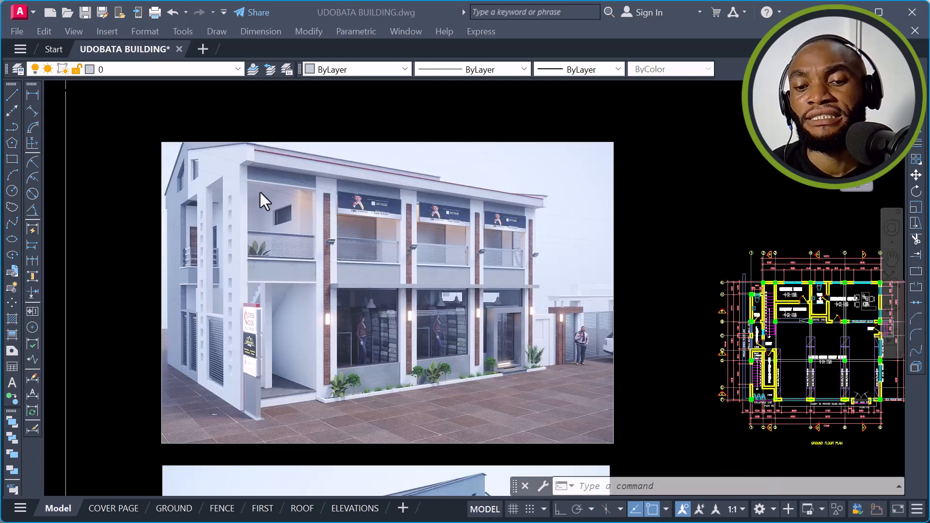
{"action": "scroll", "coordinate": [261, 193], "scroll_direction": "down", "scroll_amount": 4}
{"action": "scroll", "coordinate": [473, 239], "scroll_direction": "up", "scroll_amount": 3}
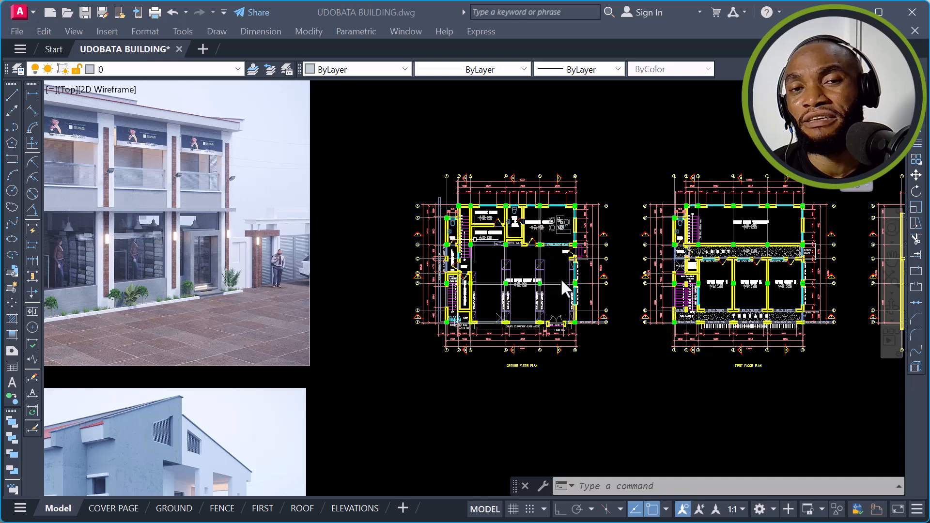
{"action": "scroll", "coordinate": [563, 278], "scroll_direction": "up", "scroll_amount": 2}
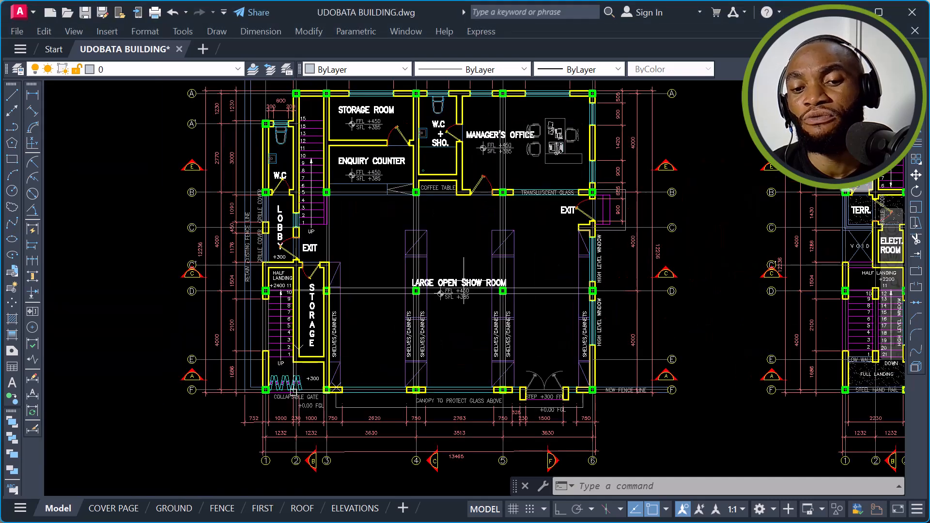
{"action": "scroll", "coordinate": [393, 259], "scroll_direction": "down", "scroll_amount": 2}
{"action": "scroll", "coordinate": [472, 236], "scroll_direction": "down", "scroll_amount": 2}
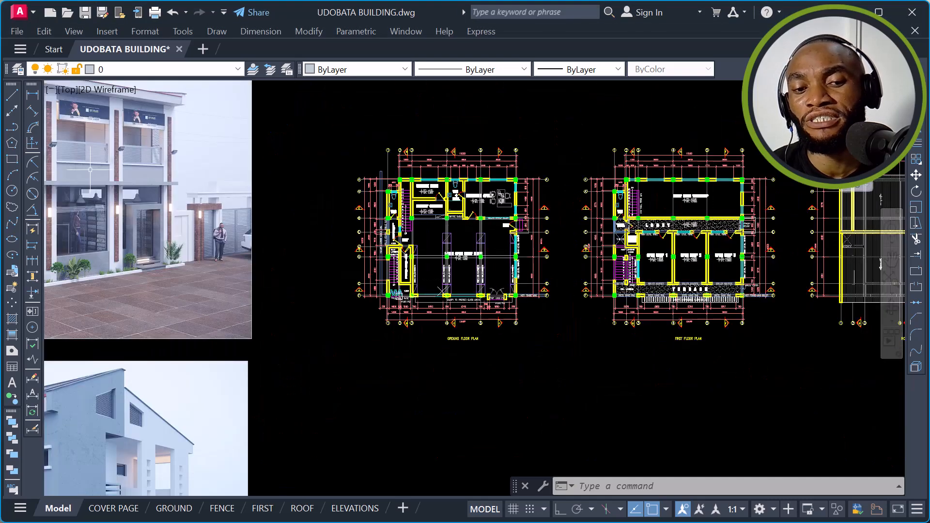
{"action": "scroll", "coordinate": [503, 290], "scroll_direction": "up", "scroll_amount": 4}
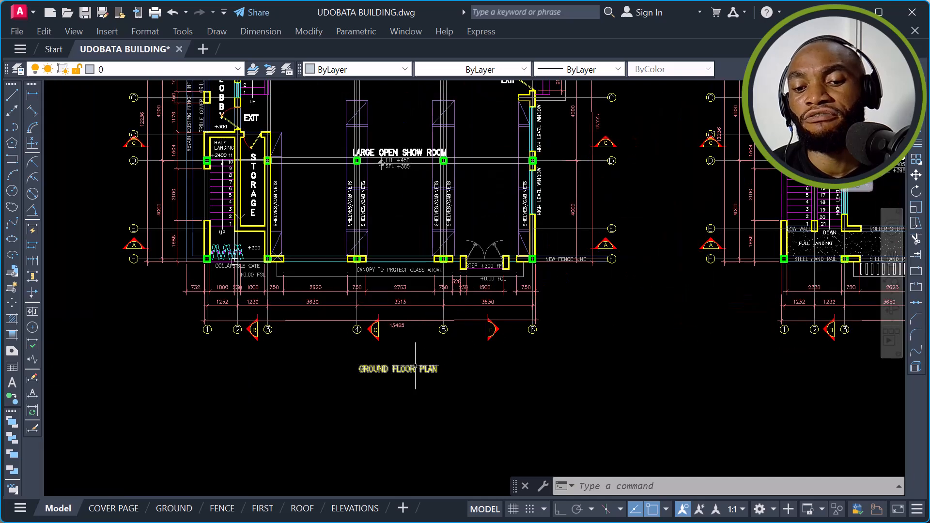
{"action": "scroll", "coordinate": [357, 367], "scroll_direction": "down", "scroll_amount": 3}
{"action": "scroll", "coordinate": [556, 338], "scroll_direction": "up", "scroll_amount": 6}
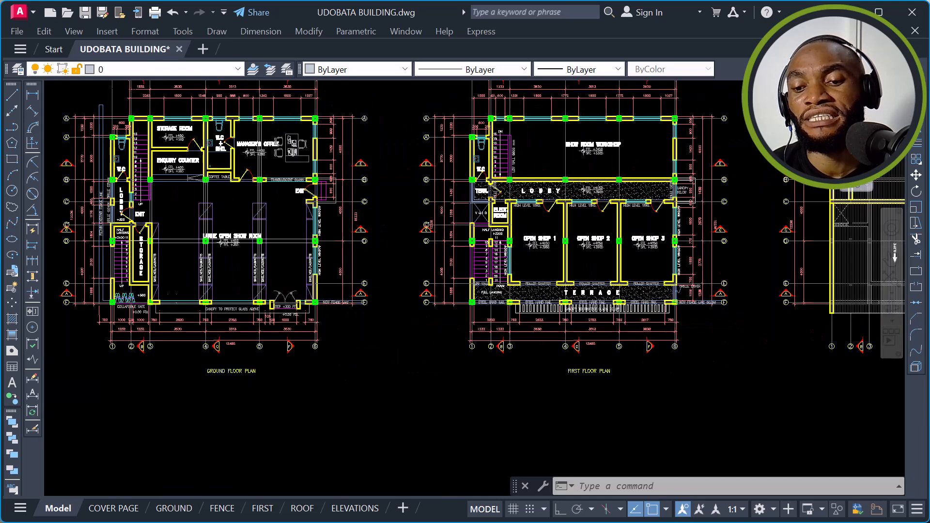
{"action": "scroll", "coordinate": [557, 338], "scroll_direction": "down", "scroll_amount": 5}
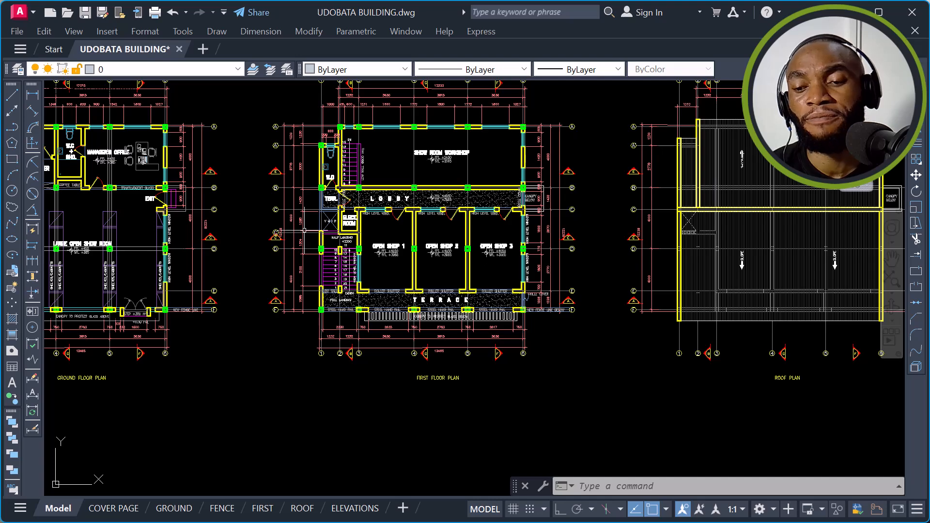
{"action": "scroll", "coordinate": [557, 338], "scroll_direction": "down", "scroll_amount": 3}
{"action": "scroll", "coordinate": [506, 237], "scroll_direction": "up", "scroll_amount": 6}
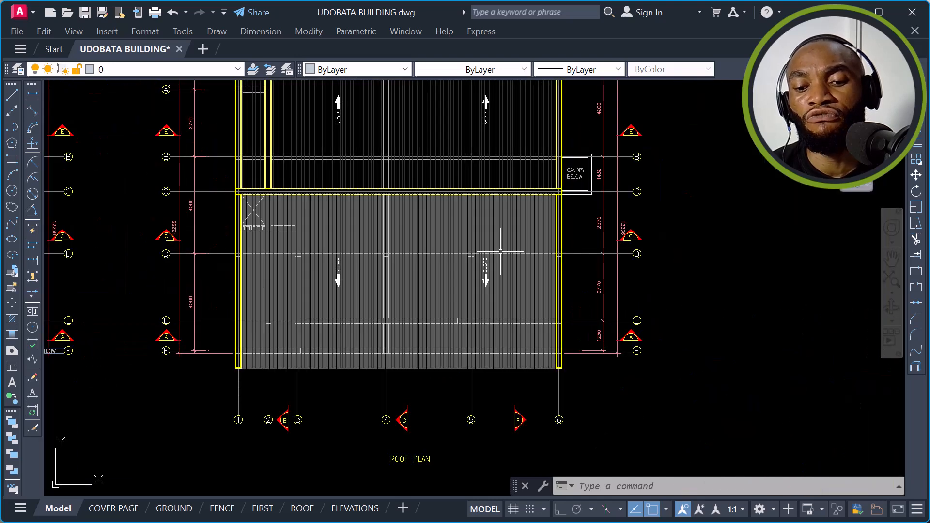
{"action": "scroll", "coordinate": [481, 253], "scroll_direction": "down", "scroll_amount": 5}
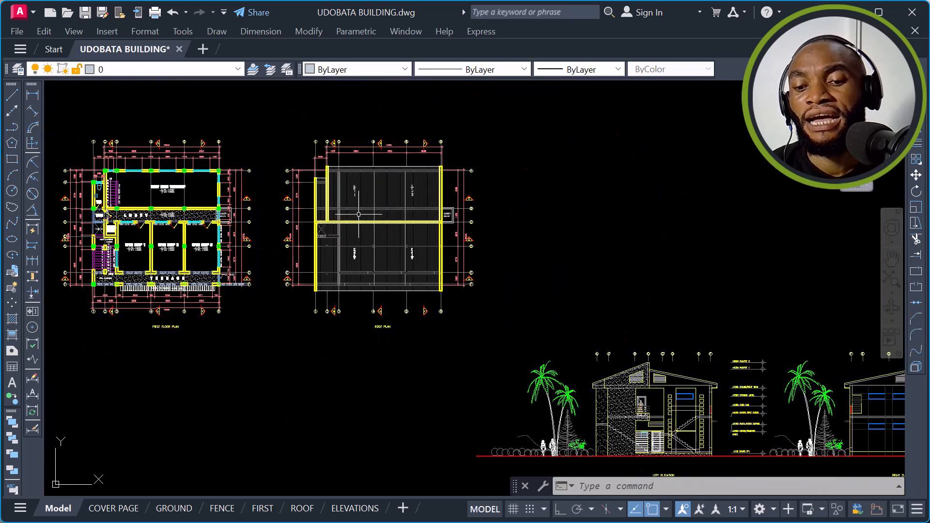
Step: Examine the left, right, front and rear elevations of the building with their level markers
{"action": "scroll", "coordinate": [496, 308], "scroll_direction": "up", "scroll_amount": 8}
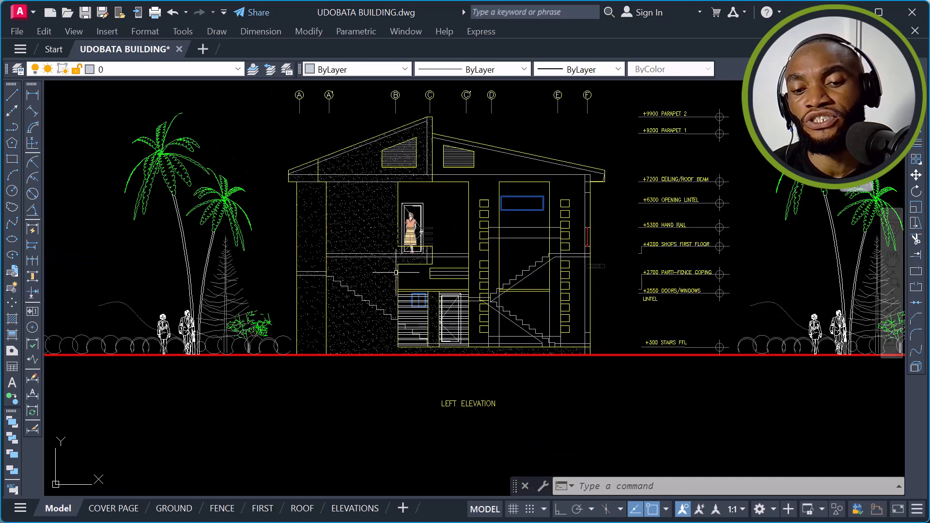
{"action": "scroll", "coordinate": [295, 296], "scroll_direction": "down", "scroll_amount": 3}
{"action": "scroll", "coordinate": [690, 334], "scroll_direction": "up", "scroll_amount": 6}
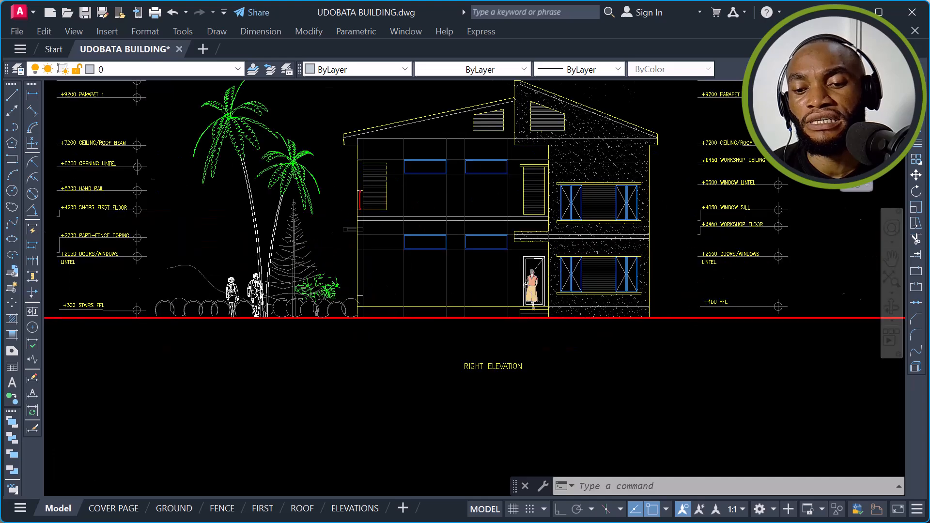
{"action": "scroll", "coordinate": [488, 321], "scroll_direction": "down", "scroll_amount": 6}
{"action": "scroll", "coordinate": [396, 211], "scroll_direction": "up", "scroll_amount": 4}
{"action": "scroll", "coordinate": [258, 199], "scroll_direction": "down", "scroll_amount": 4}
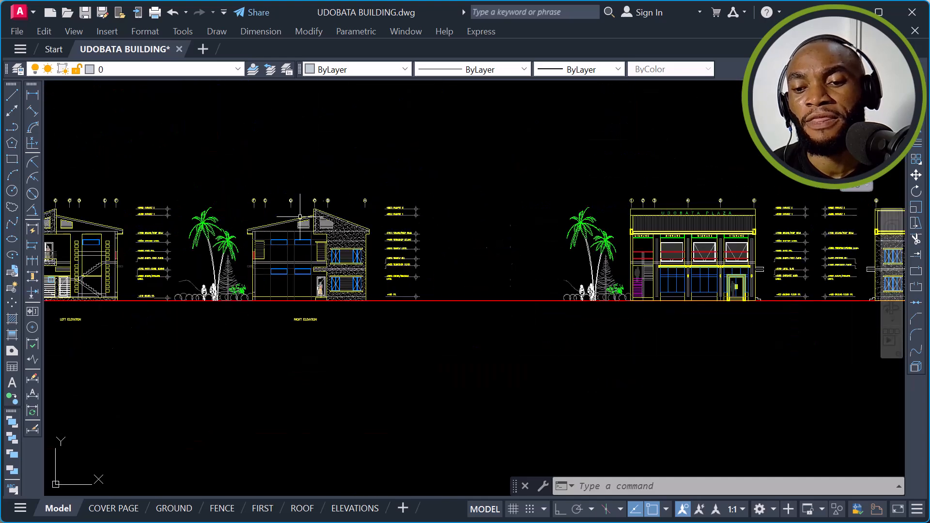
{"action": "scroll", "coordinate": [714, 251], "scroll_direction": "up", "scroll_amount": 4}
{"action": "middle_click_drag", "start_coordinate": [756, 231], "coordinate": [518, 231]}
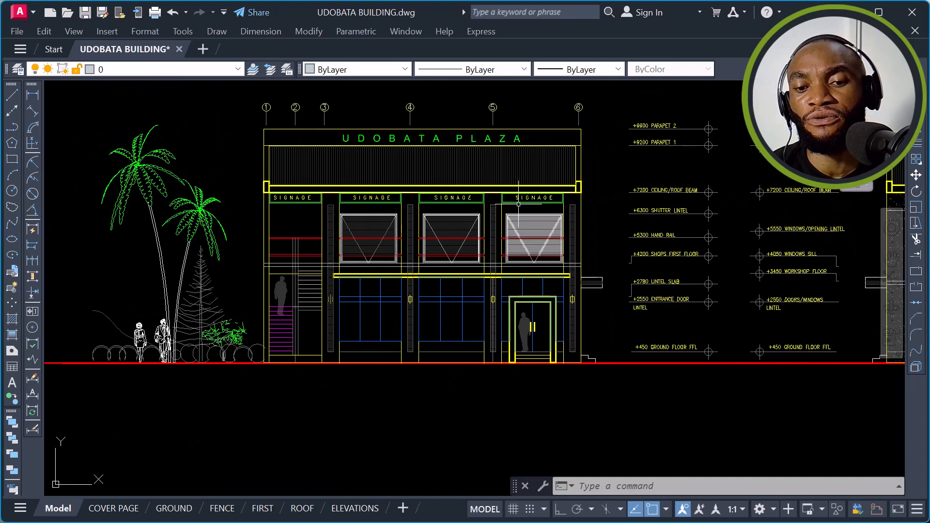
{"action": "scroll", "coordinate": [477, 145], "scroll_direction": "up", "scroll_amount": 2}
{"action": "scroll", "coordinate": [291, 144], "scroll_direction": "down", "scroll_amount": 5}
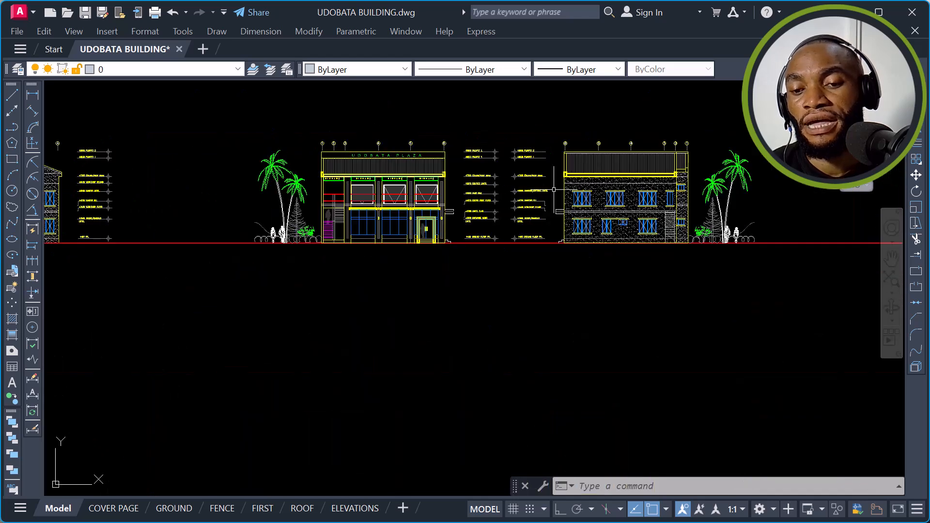
{"action": "scroll", "coordinate": [486, 145], "scroll_direction": "up", "scroll_amount": 4}
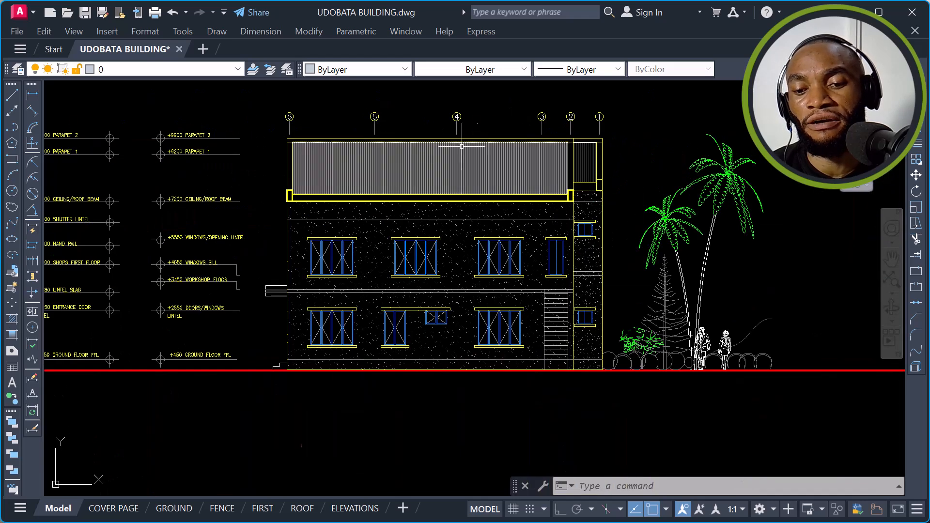
Step: Examine the fence and gate plan and elevation, and review the complete set of drawings in model space
{"action": "scroll", "coordinate": [484, 203], "scroll_direction": "down", "scroll_amount": 8}
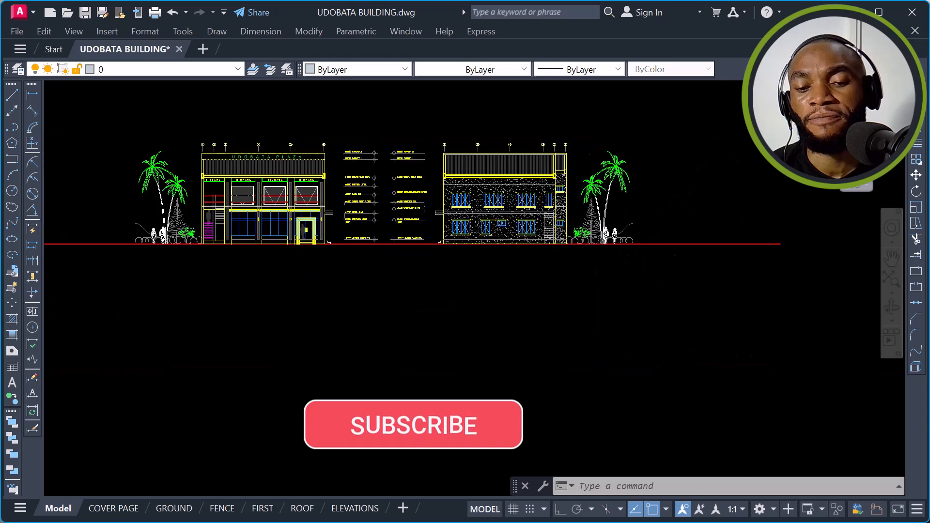
{"action": "scroll", "coordinate": [409, 264], "scroll_direction": "up", "scroll_amount": 7}
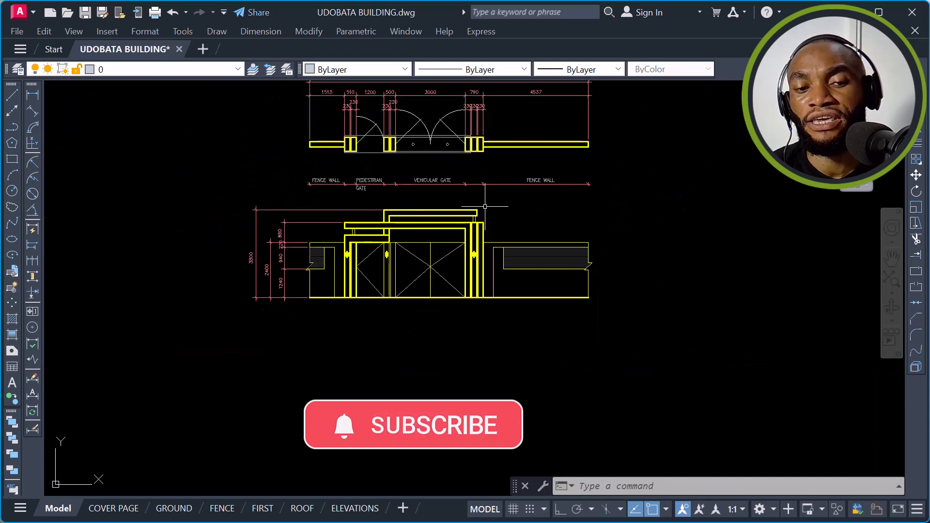
{"action": "scroll", "coordinate": [555, 220], "scroll_direction": "down", "scroll_amount": 2}
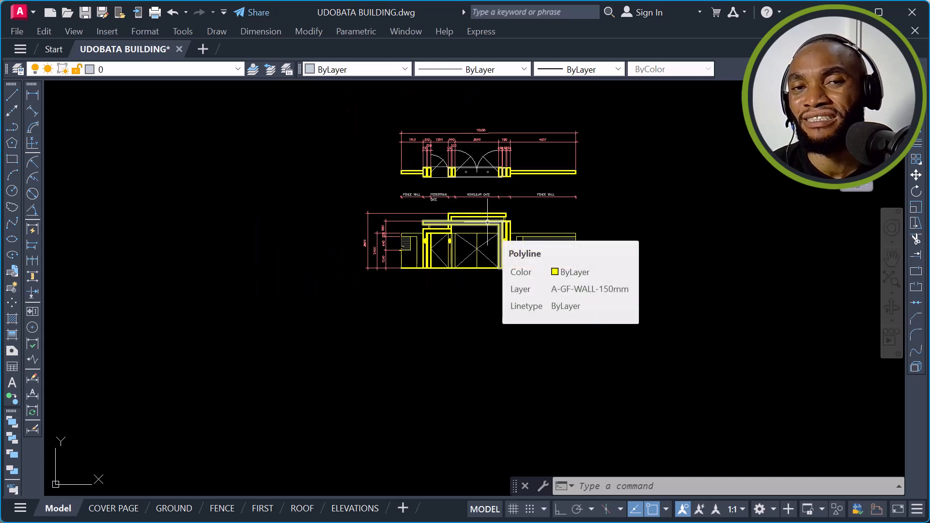
{"action": "scroll", "coordinate": [505, 220], "scroll_direction": "down", "scroll_amount": 2}
{"action": "scroll", "coordinate": [505, 221], "scroll_direction": "down", "scroll_amount": 2}
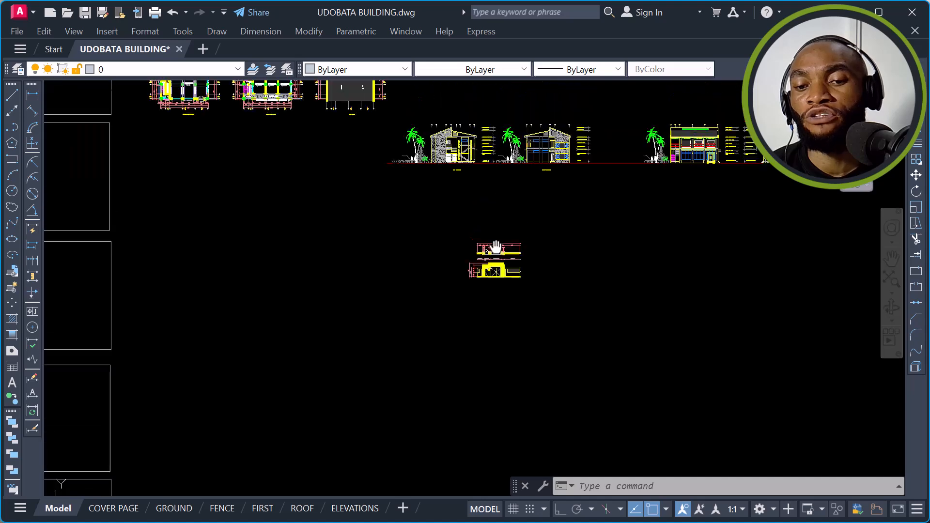
{"action": "scroll", "coordinate": [493, 208], "scroll_direction": "up", "scroll_amount": 5}
{"action": "scroll", "coordinate": [431, 193], "scroll_direction": "up", "scroll_amount": 2}
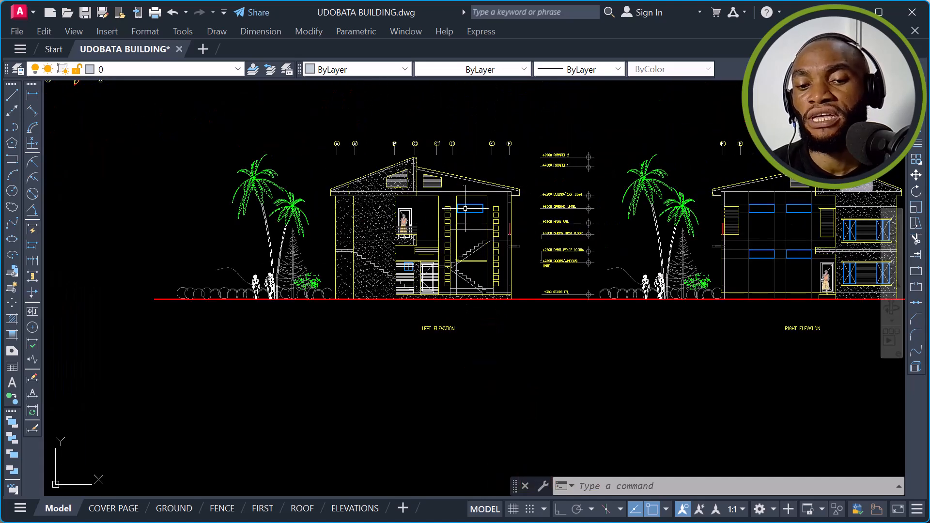
{"action": "scroll", "coordinate": [502, 210], "scroll_direction": "down", "scroll_amount": 3}
{"action": "scroll", "coordinate": [569, 213], "scroll_direction": "down", "scroll_amount": 3}
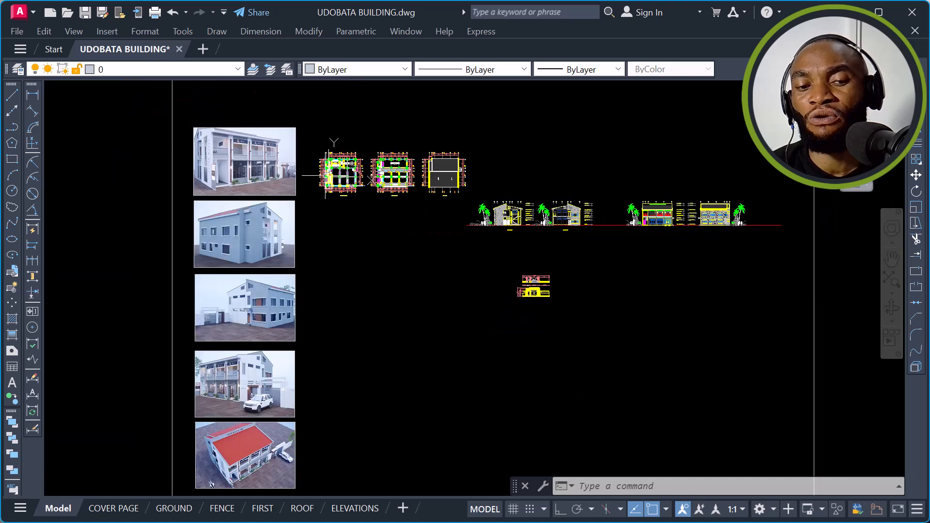
{"action": "scroll", "coordinate": [399, 206], "scroll_direction": "down", "scroll_amount": 2}
{"action": "scroll", "coordinate": [375, 198], "scroll_direction": "up", "scroll_amount": 2}
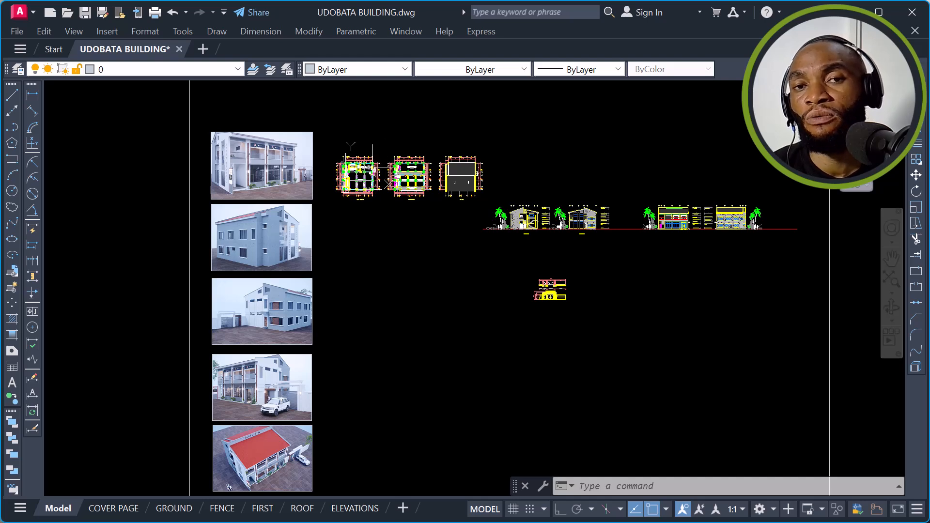
{"action": "scroll", "coordinate": [357, 164], "scroll_direction": "down", "scroll_amount": 2}
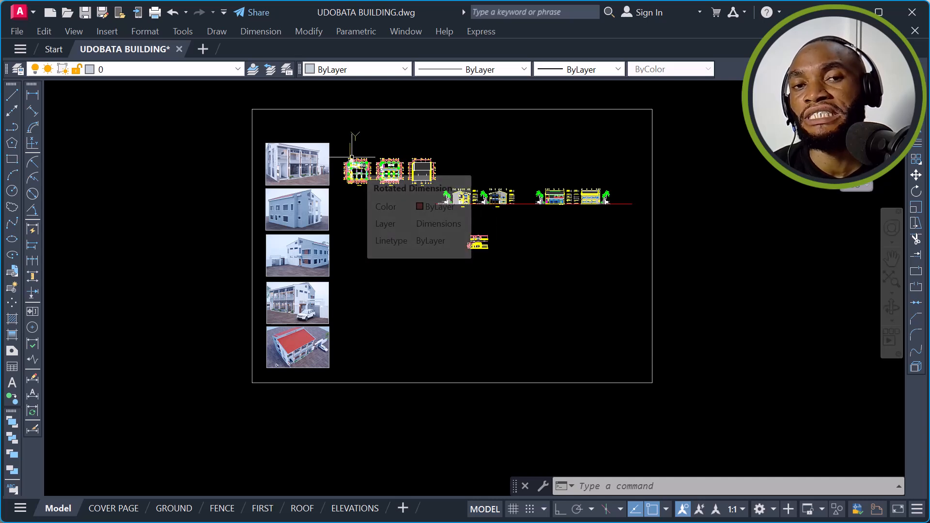
{"action": "scroll", "coordinate": [351, 157], "scroll_direction": "up", "scroll_amount": 2}
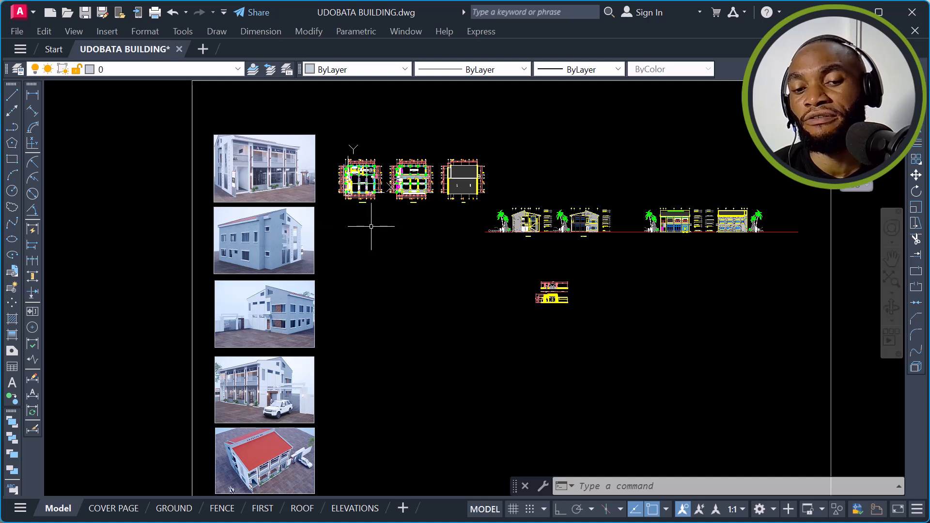
{"action": "scroll", "coordinate": [417, 197], "scroll_direction": "down", "scroll_amount": 2}
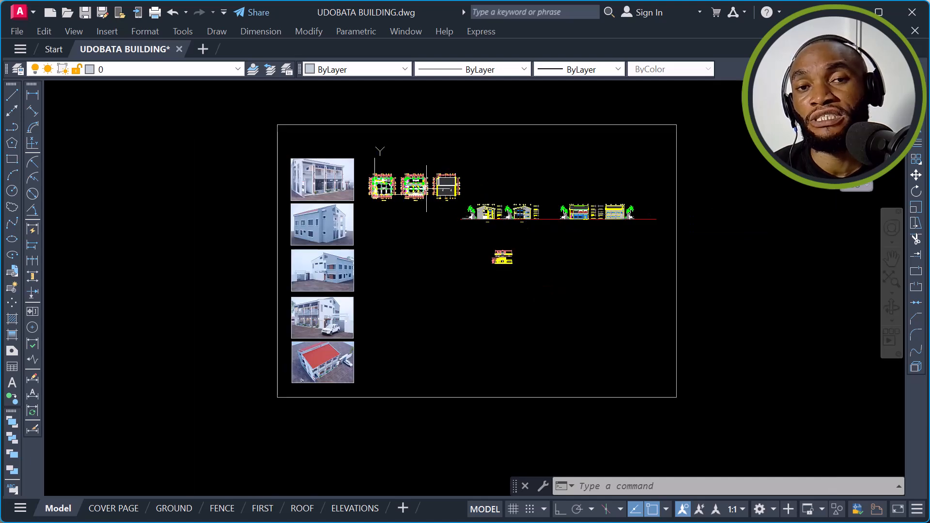
{"action": "scroll", "coordinate": [435, 164], "scroll_direction": "up", "scroll_amount": 2}
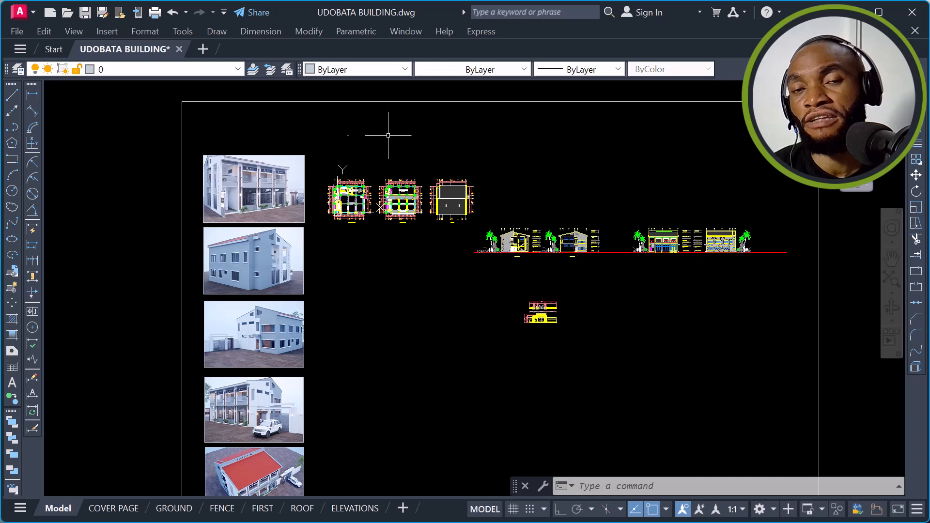
{"action": "scroll", "coordinate": [415, 139], "scroll_direction": "down", "scroll_amount": 2}
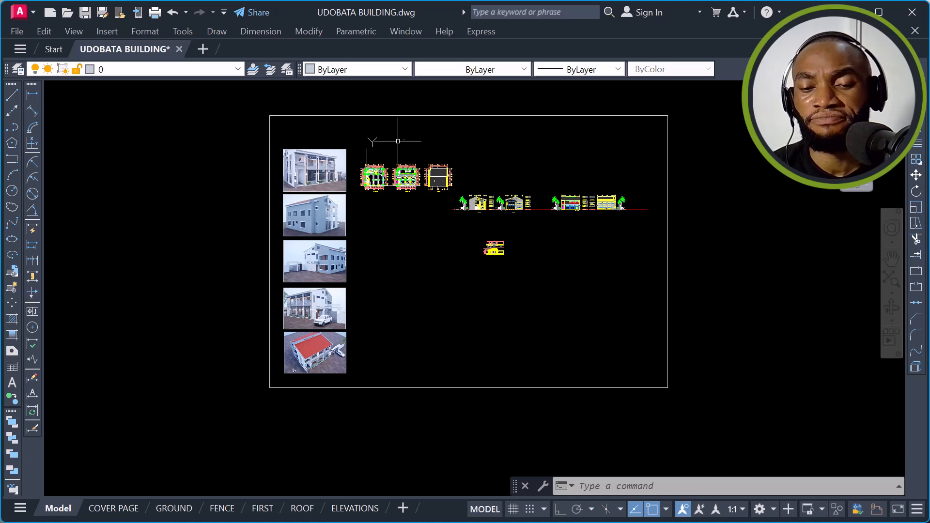
Step: Review the floor plans alongside the renderings, looking closely at the front exterior view
{"action": "scroll", "coordinate": [370, 147], "scroll_direction": "up", "scroll_amount": 2}
{"action": "scroll", "coordinate": [353, 156], "scroll_direction": "up", "scroll_amount": 2}
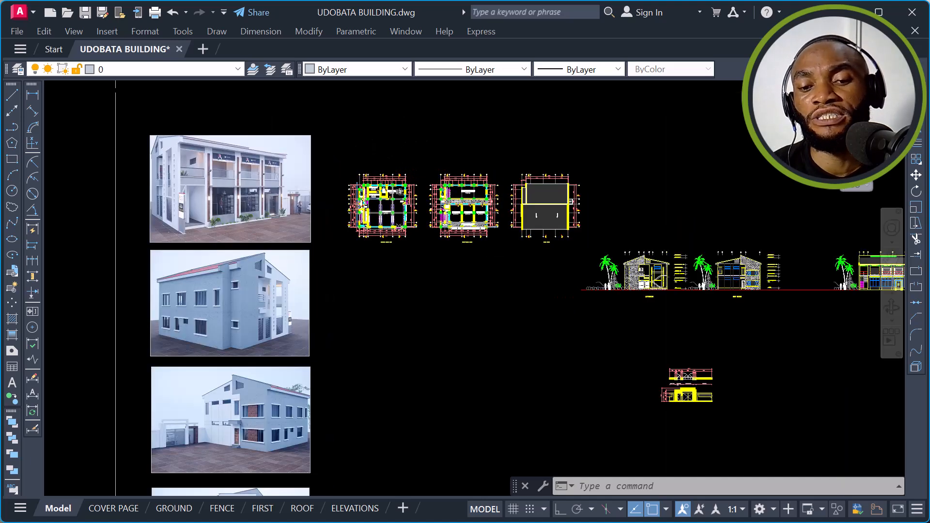
{"action": "scroll", "coordinate": [368, 164], "scroll_direction": "up", "scroll_amount": 2}
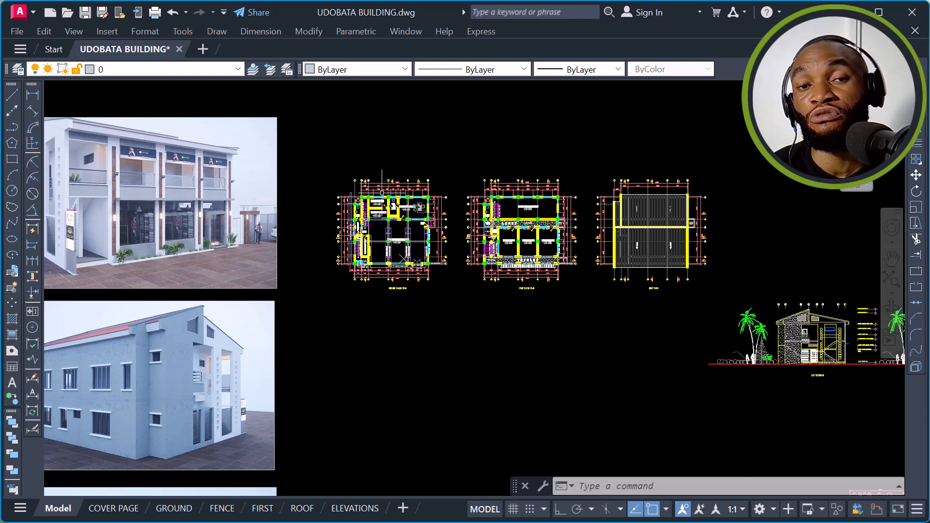
{"action": "scroll", "coordinate": [389, 196], "scroll_direction": "up", "scroll_amount": 2}
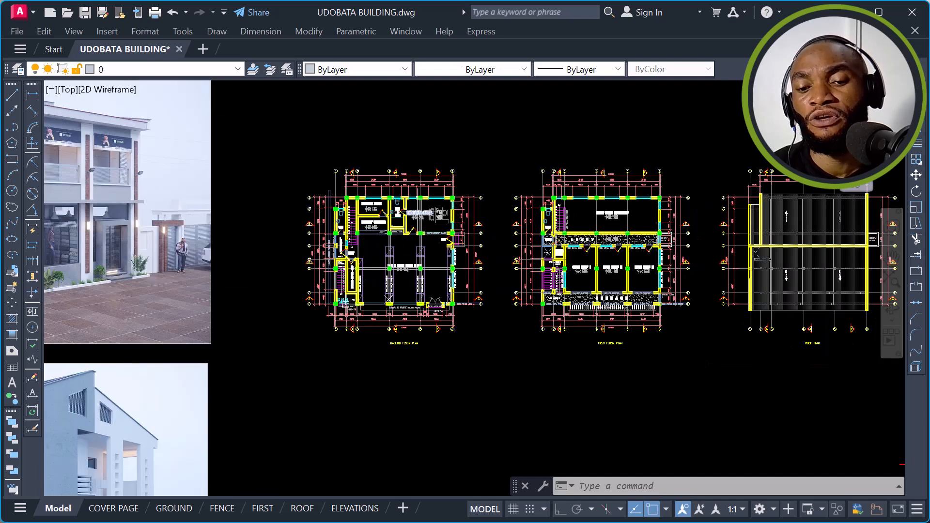
{"action": "scroll", "coordinate": [477, 242], "scroll_direction": "down", "scroll_amount": 2}
{"action": "scroll", "coordinate": [469, 206], "scroll_direction": "down", "scroll_amount": 2}
{"action": "scroll", "coordinate": [248, 173], "scroll_direction": "up", "scroll_amount": 4}
{"action": "scroll", "coordinate": [248, 173], "scroll_direction": "up", "scroll_amount": 2}
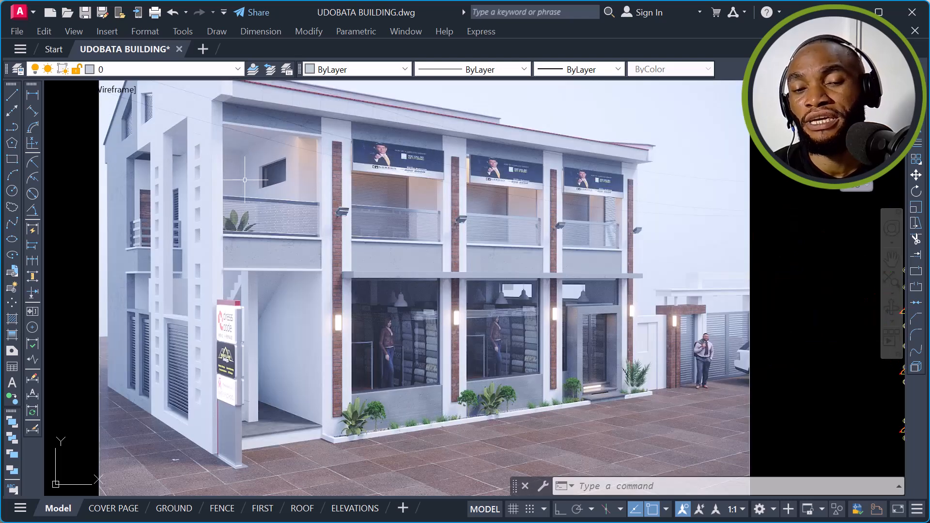
Step: Examine the ground floor plan in detail around the manager's office, storage room and upper grid and dimension lines
{"action": "scroll", "coordinate": [244, 179], "scroll_direction": "down", "scroll_amount": 4}
{"action": "scroll", "coordinate": [688, 232], "scroll_direction": "up", "scroll_amount": 4}
{"action": "scroll", "coordinate": [418, 233], "scroll_direction": "up", "scroll_amount": 2}
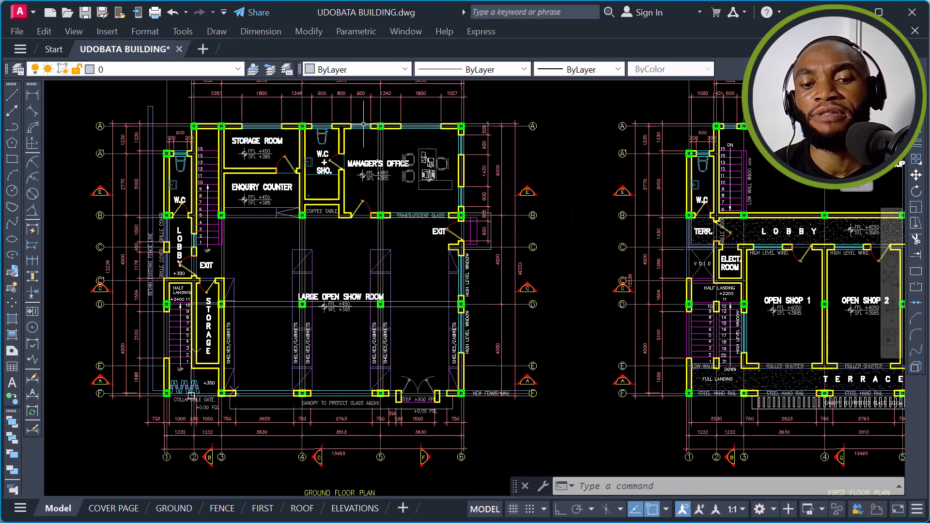
{"action": "scroll", "coordinate": [363, 125], "scroll_direction": "up", "scroll_amount": 3}
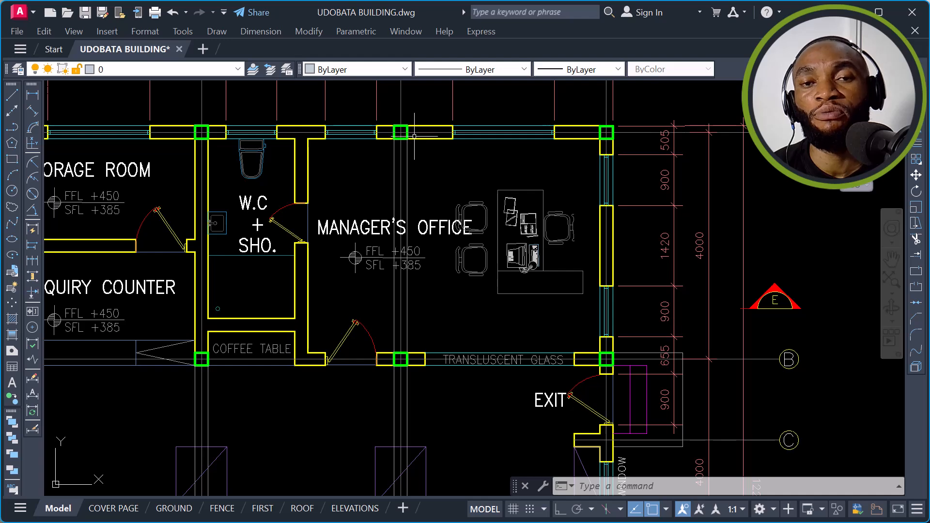
{"action": "scroll", "coordinate": [446, 136], "scroll_direction": "down", "scroll_amount": 4}
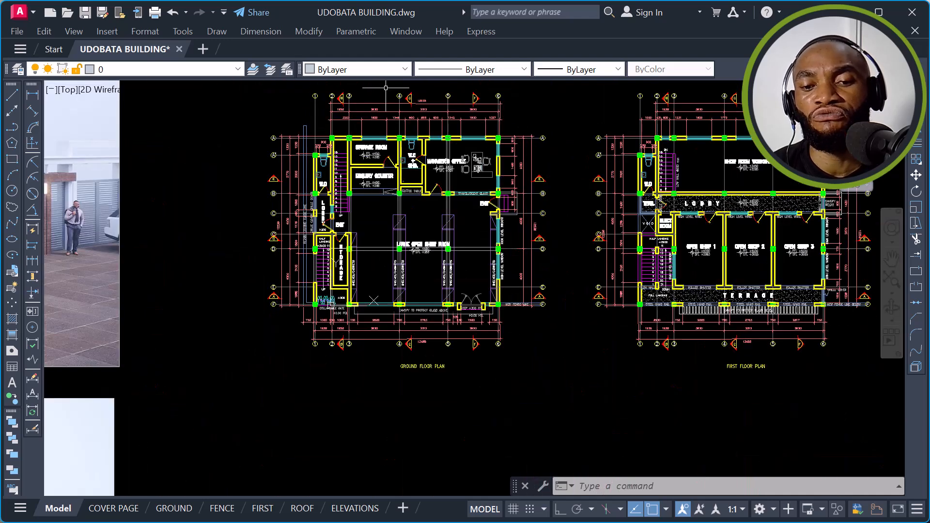
{"action": "scroll", "coordinate": [386, 89], "scroll_direction": "up", "scroll_amount": 4}
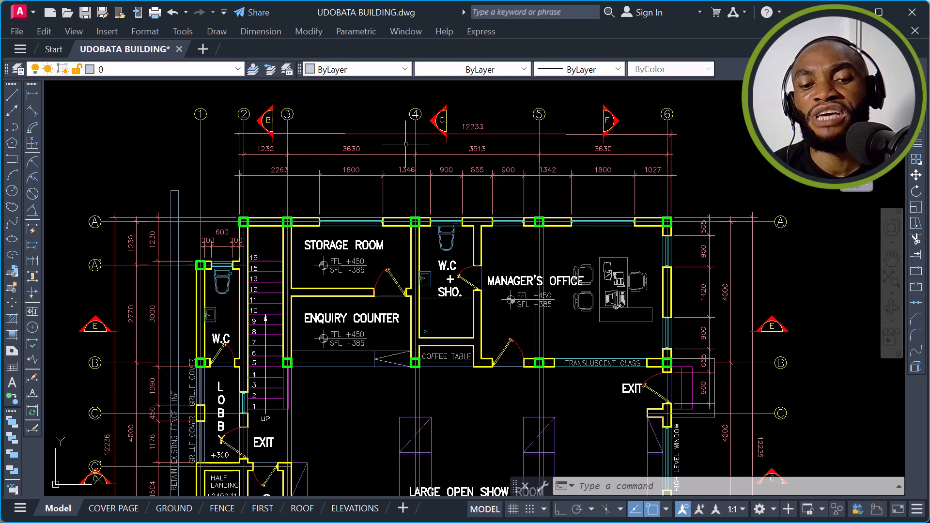
Step: Examine the ground floor plan's storage room, enquiry counter and dimensions, and review it alongside the other plans and renderings
{"action": "scroll", "coordinate": [297, 212], "scroll_direction": "up", "scroll_amount": 2}
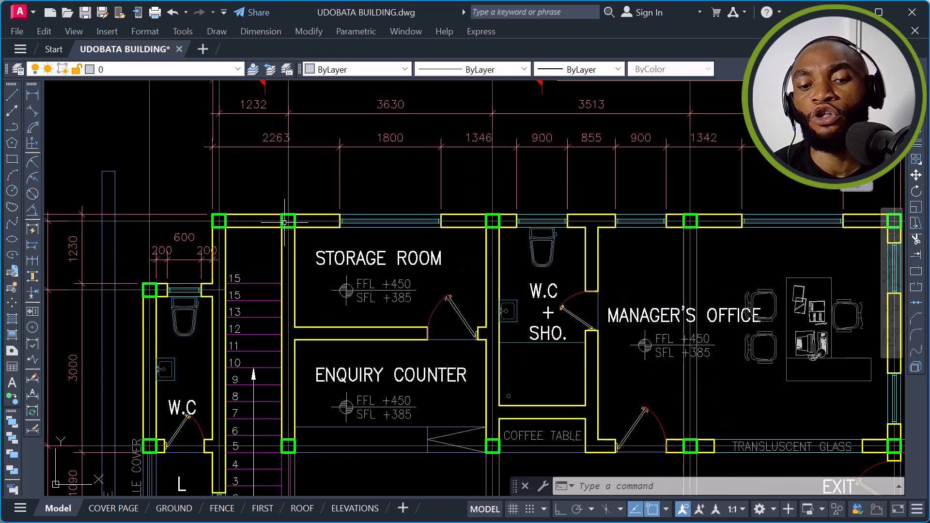
{"action": "scroll", "coordinate": [313, 174], "scroll_direction": "down", "scroll_amount": 2}
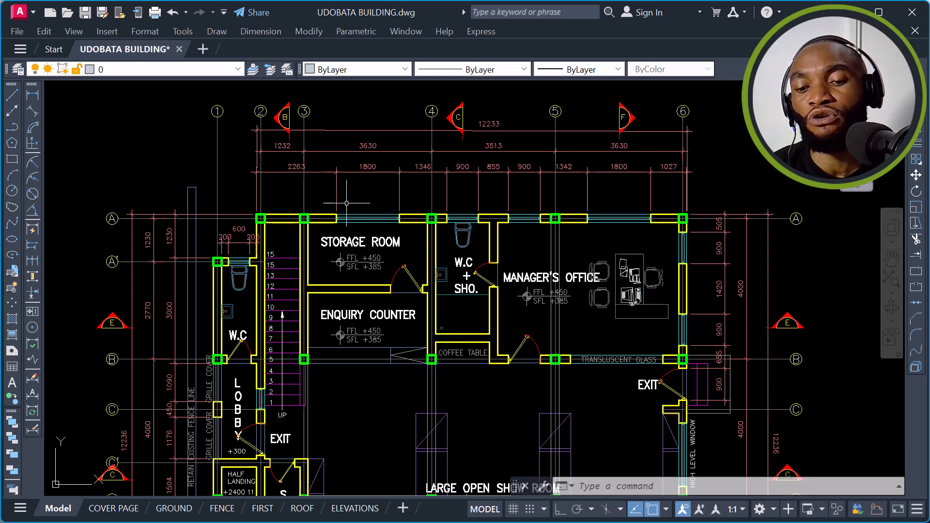
{"action": "scroll", "coordinate": [371, 210], "scroll_direction": "down", "scroll_amount": 6}
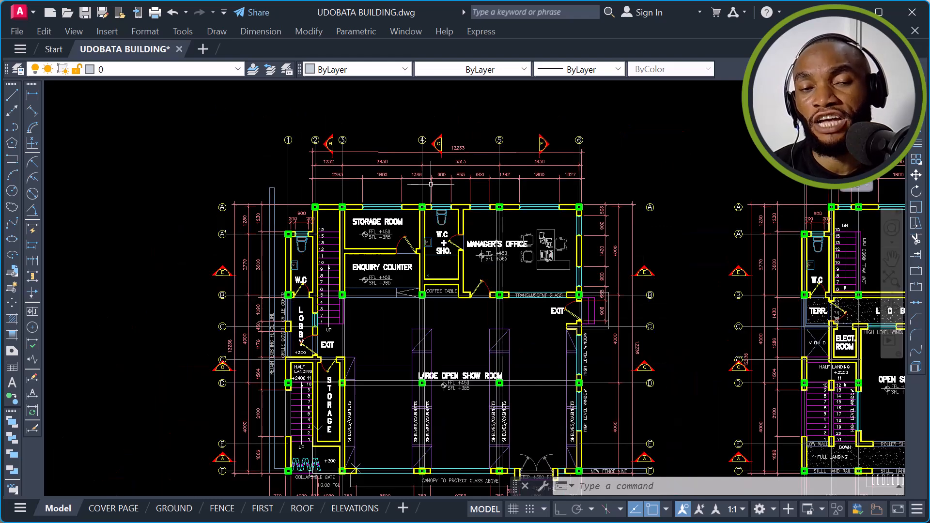
{"action": "scroll", "coordinate": [482, 203], "scroll_direction": "down", "scroll_amount": 3}
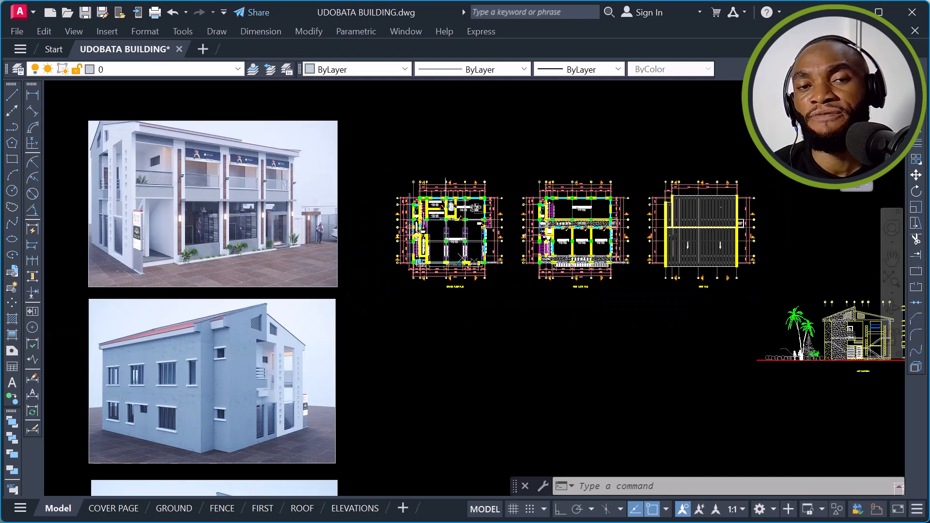
{"action": "scroll", "coordinate": [440, 193], "scroll_direction": "up", "scroll_amount": 4}
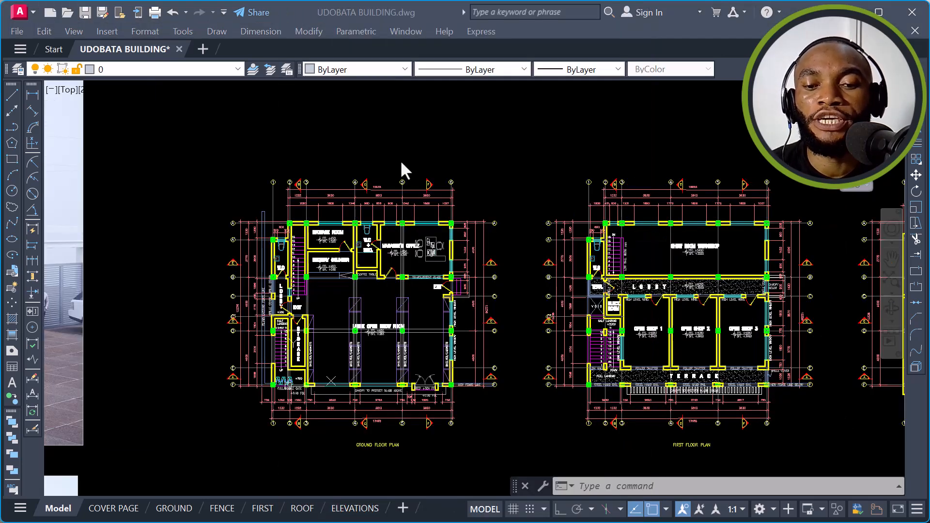
{"action": "left_click", "coordinate": [401, 163]}
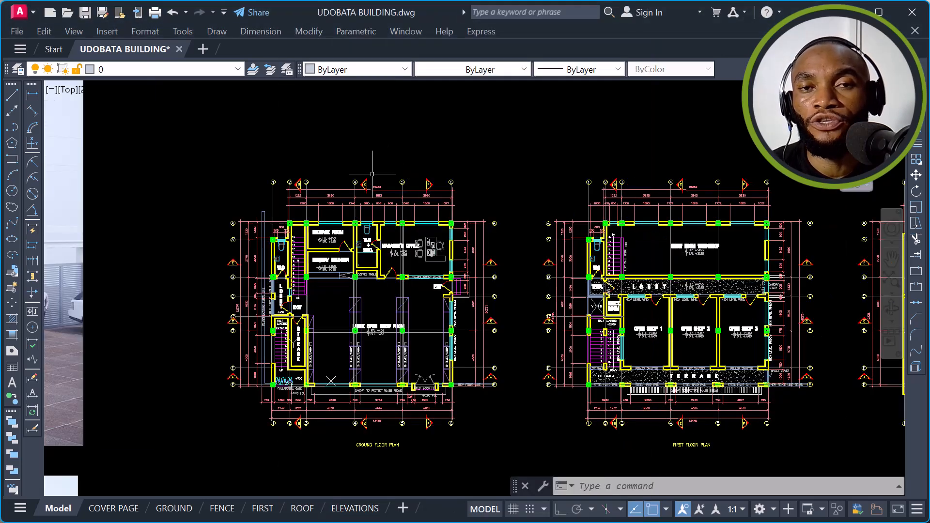
{"action": "scroll", "coordinate": [388, 160], "scroll_direction": "down", "scroll_amount": 5}
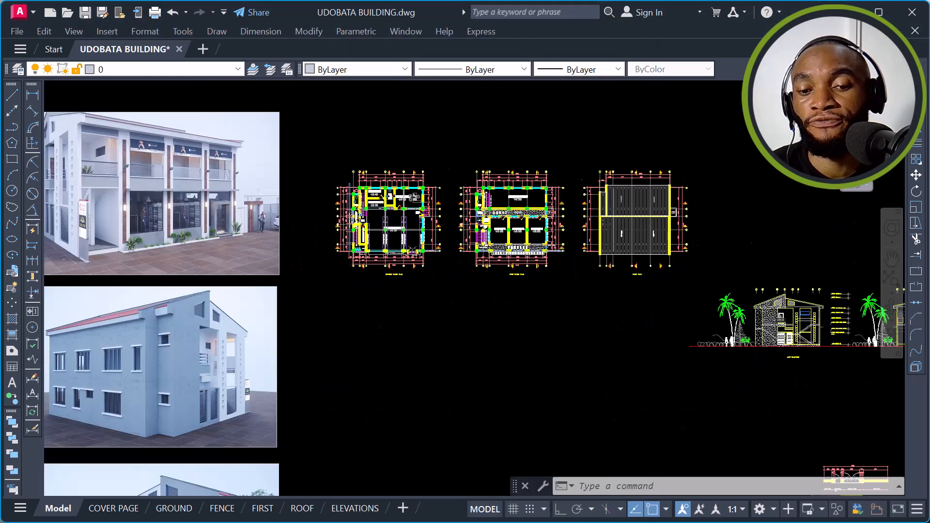
{"action": "scroll", "coordinate": [405, 160], "scroll_direction": "down", "scroll_amount": 2}
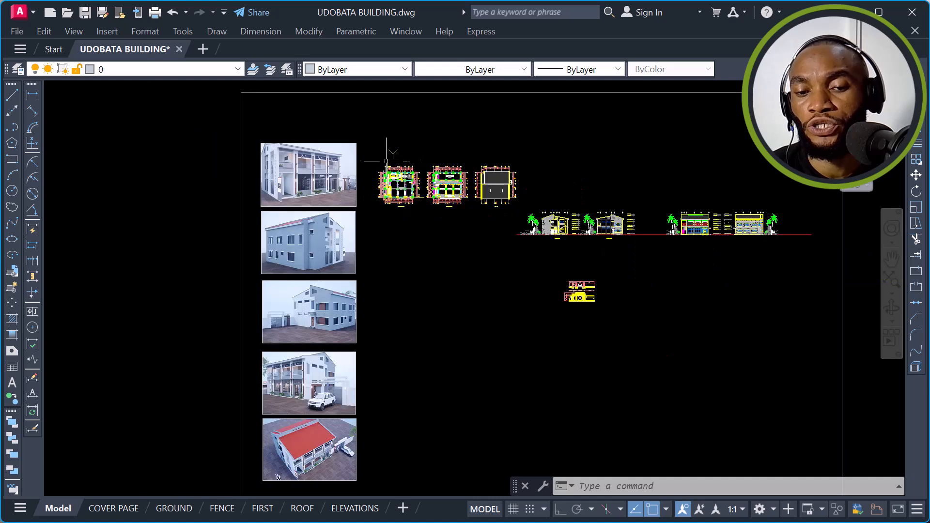
Step: Copy the entire framed set of renderings, plans, elevations and fence details into the empty space beside the original
{"action": "scroll", "coordinate": [395, 160], "scroll_direction": "down", "scroll_amount": 2}
{"action": "left_click", "coordinate": [278, 102]}
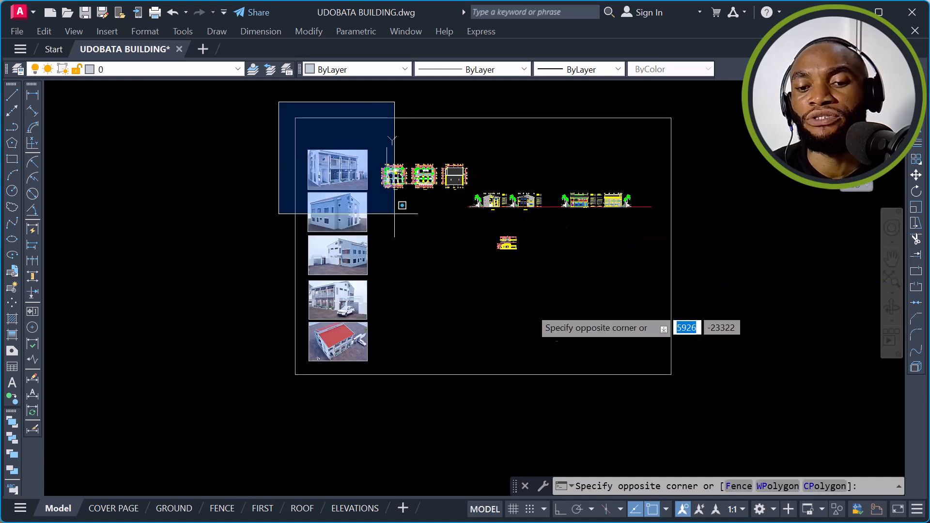
{"action": "left_click", "coordinate": [738, 381]}
{"action": "type", "text": "co"}
{"action": "key", "text": "Return"}
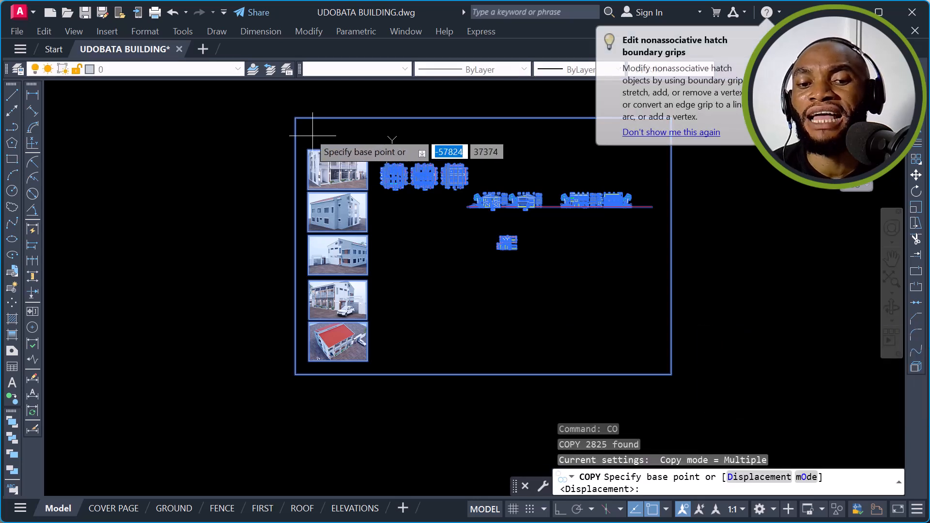
{"action": "left_click", "coordinate": [295, 118]}
{"action": "scroll", "coordinate": [155, 137], "scroll_direction": "down", "scroll_amount": 2}
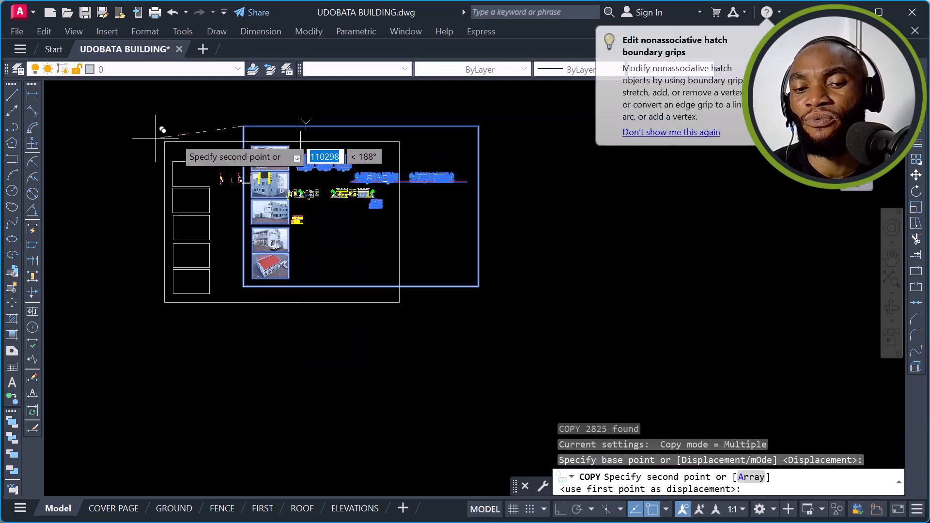
{"action": "scroll", "coordinate": [155, 138], "scroll_direction": "down", "scroll_amount": 2}
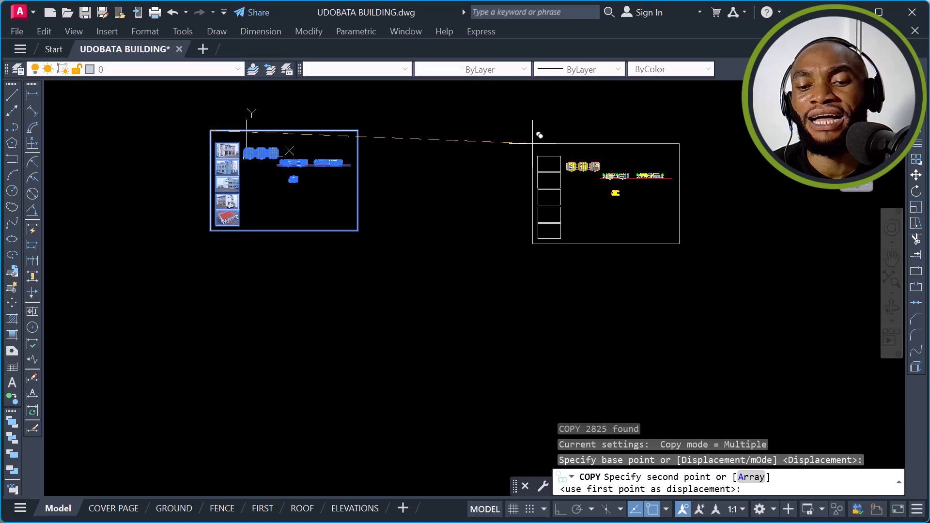
{"action": "left_click", "coordinate": [532, 143]}
{"action": "key", "text": "Escape"}
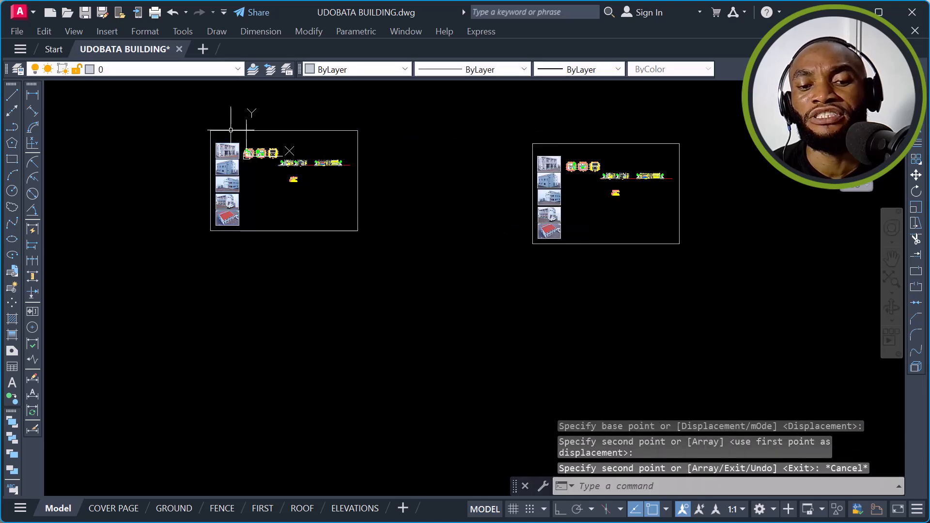
Step: Compare the original and copied drawing sets, and inspect the copied ground floor plan around the manager's office
{"action": "scroll", "coordinate": [262, 146], "scroll_direction": "up", "scroll_amount": 4}
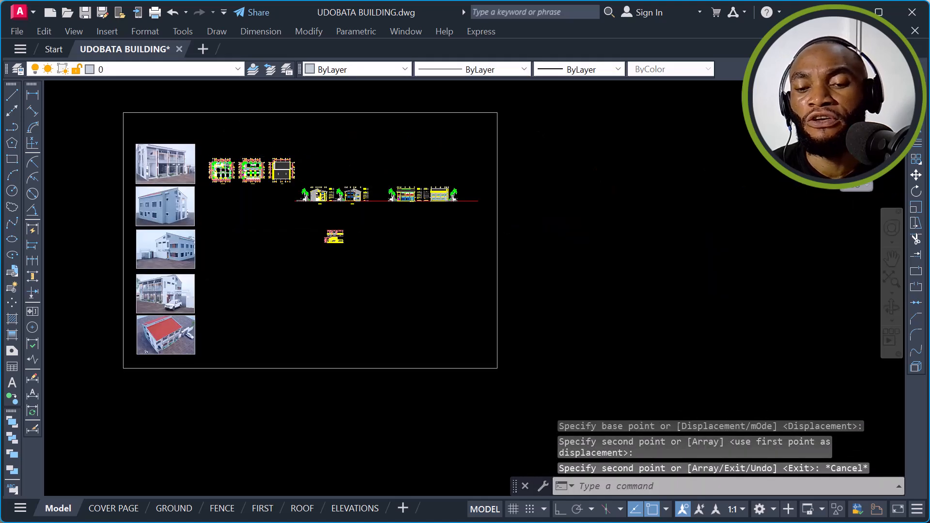
{"action": "scroll", "coordinate": [218, 160], "scroll_direction": "down", "scroll_amount": 5}
{"action": "scroll", "coordinate": [485, 175], "scroll_direction": "up", "scroll_amount": 7}
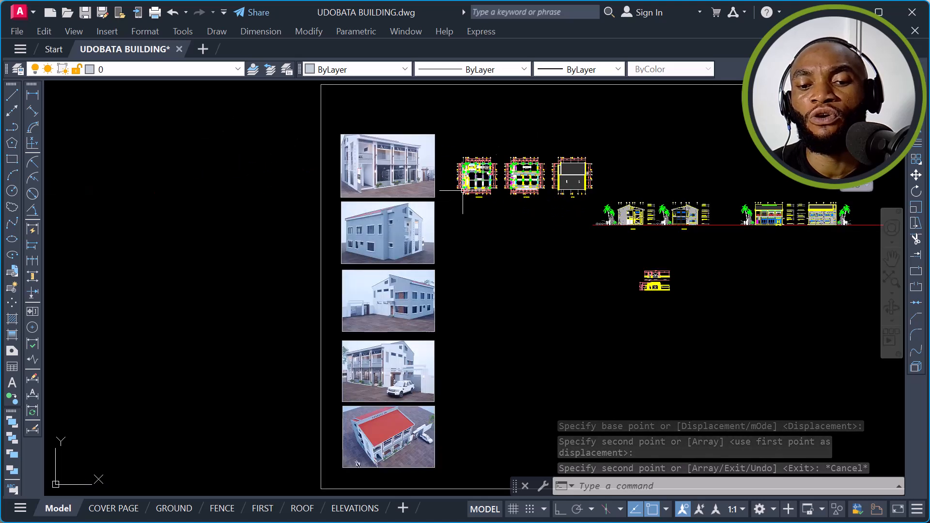
{"action": "scroll", "coordinate": [496, 177], "scroll_direction": "down", "scroll_amount": 5}
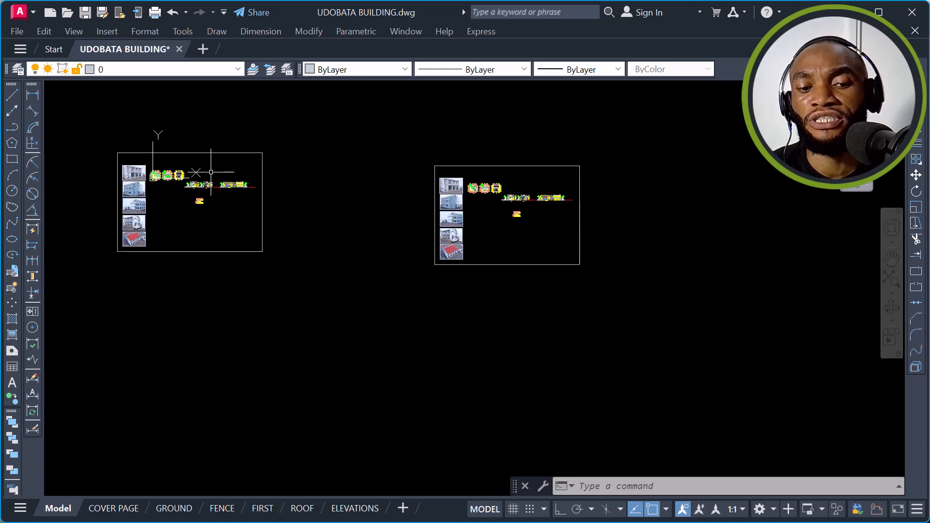
{"action": "scroll", "coordinate": [484, 184], "scroll_direction": "up", "scroll_amount": 8}
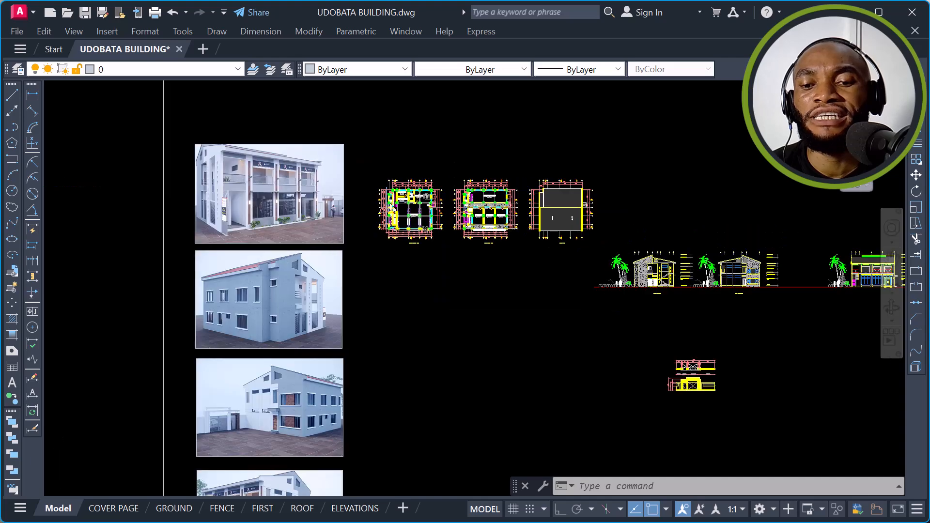
{"action": "scroll", "coordinate": [415, 188], "scroll_direction": "up", "scroll_amount": 6}
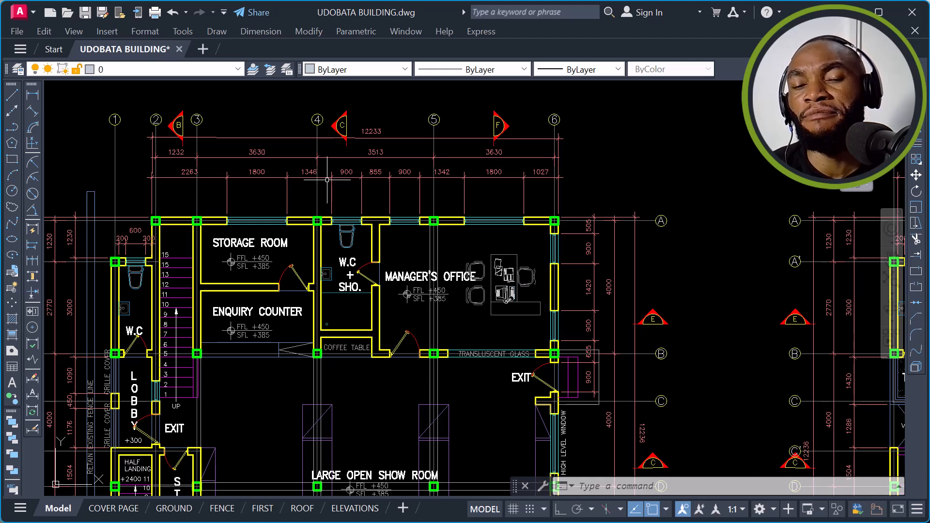
{"action": "scroll", "coordinate": [493, 306], "scroll_direction": "up", "scroll_amount": 4}
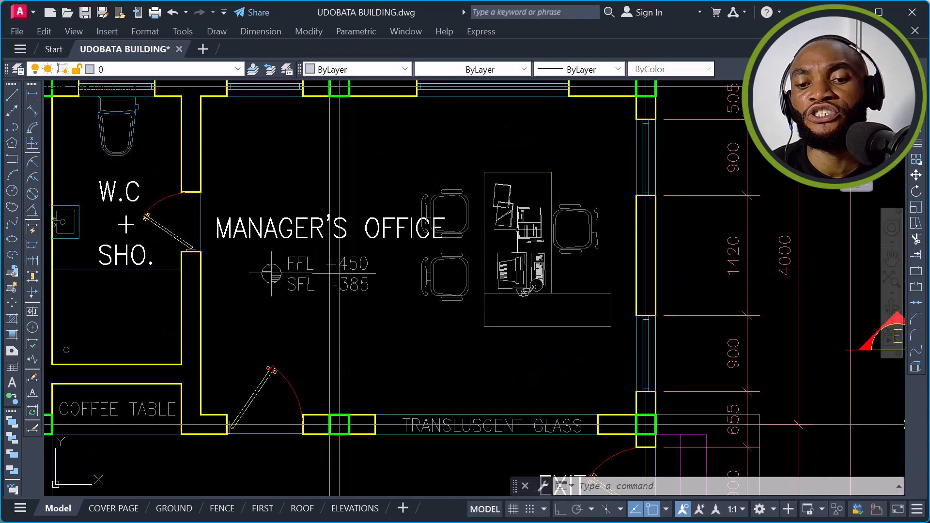
{"action": "scroll", "coordinate": [520, 224], "scroll_direction": "down", "scroll_amount": 2}
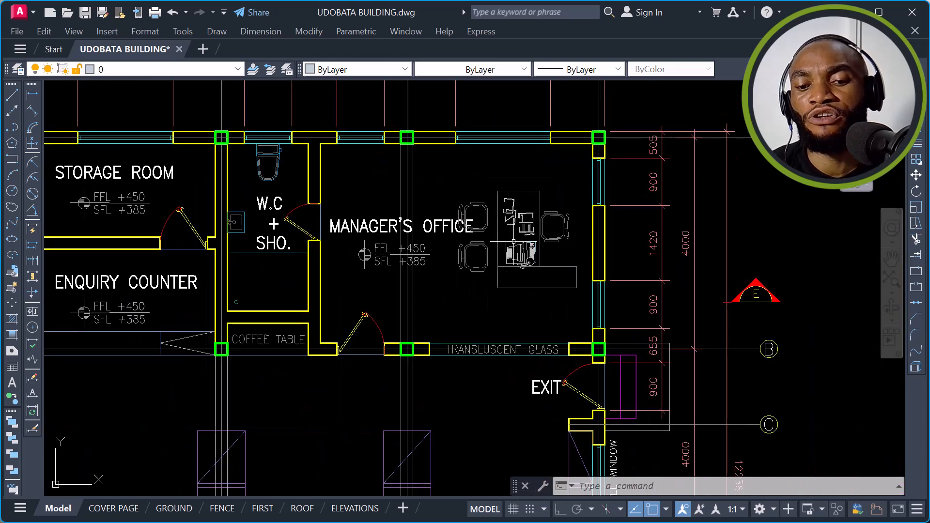
{"action": "middle_click_drag", "start_coordinate": [478, 251], "coordinate": [533, 224]}
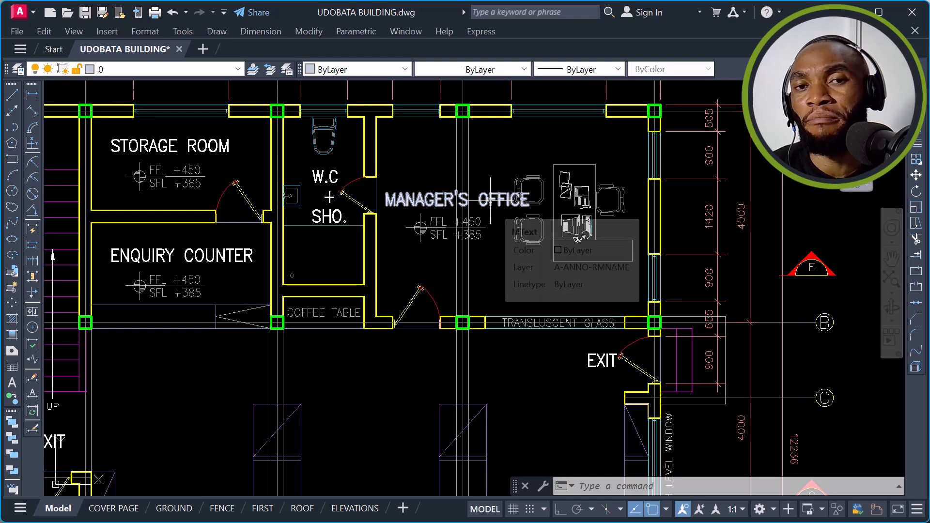
{"action": "scroll", "coordinate": [490, 198], "scroll_direction": "down", "scroll_amount": 2}
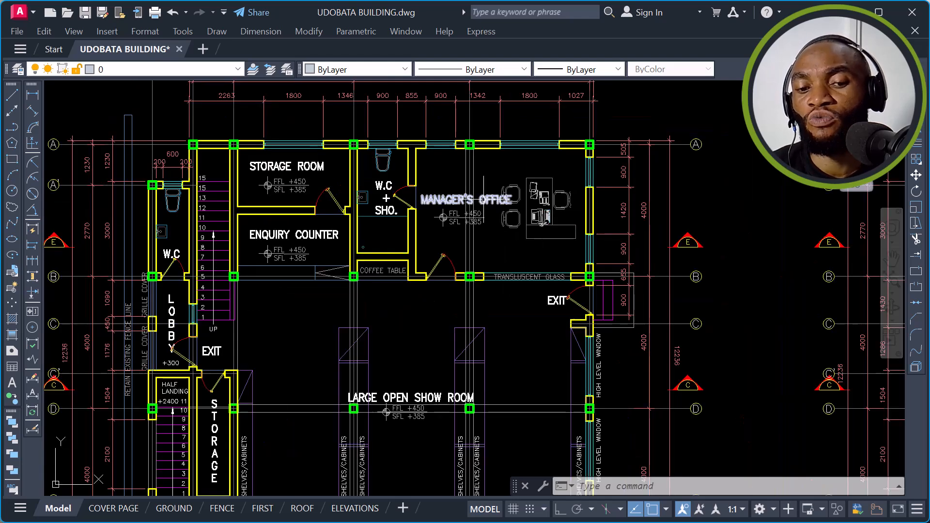
{"action": "scroll", "coordinate": [484, 198], "scroll_direction": "down", "scroll_amount": 2}
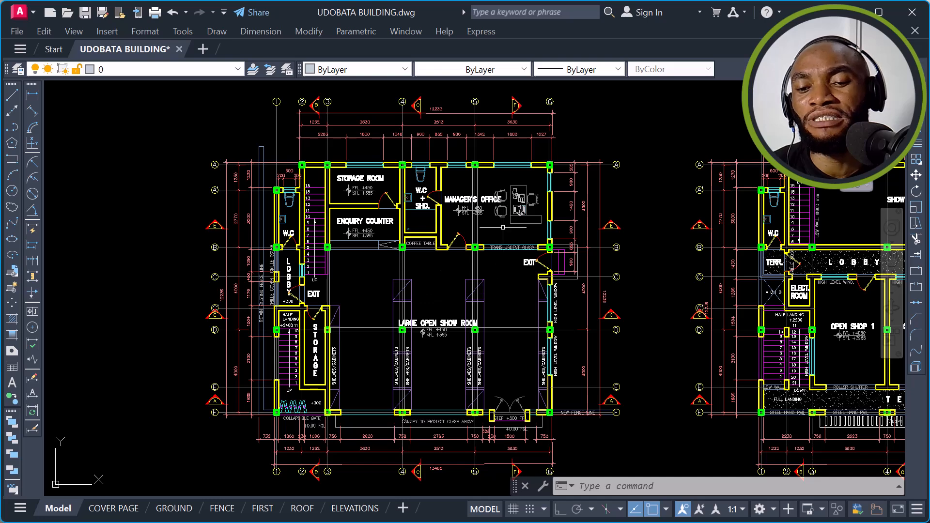
Step: Erase the desk, chairs and desktop items from the manager's office in the copied ground floor plan
{"action": "scroll", "coordinate": [504, 216], "scroll_direction": "up", "scroll_amount": 4}
{"action": "scroll", "coordinate": [586, 138], "scroll_direction": "up", "scroll_amount": 2}
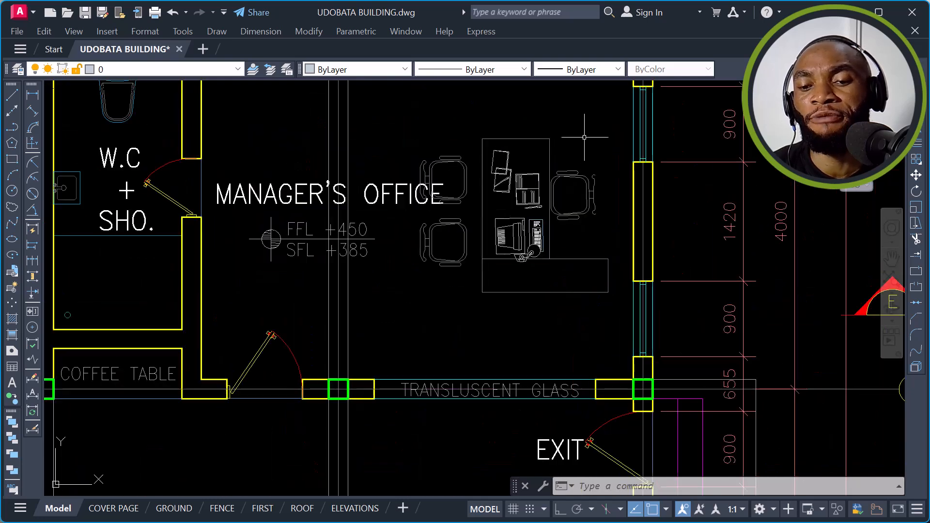
{"action": "left_click", "coordinate": [610, 99]}
{"action": "left_click", "coordinate": [599, 139]}
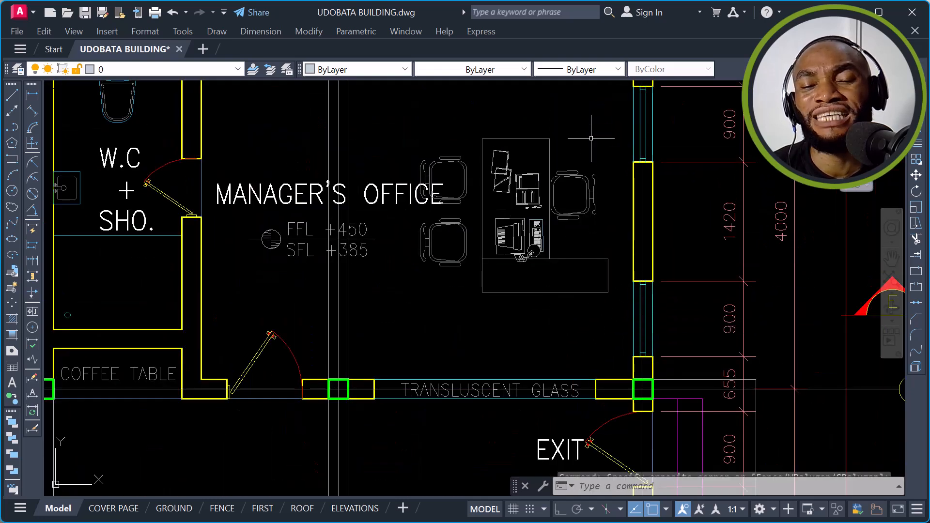
{"action": "left_click", "coordinate": [396, 112]}
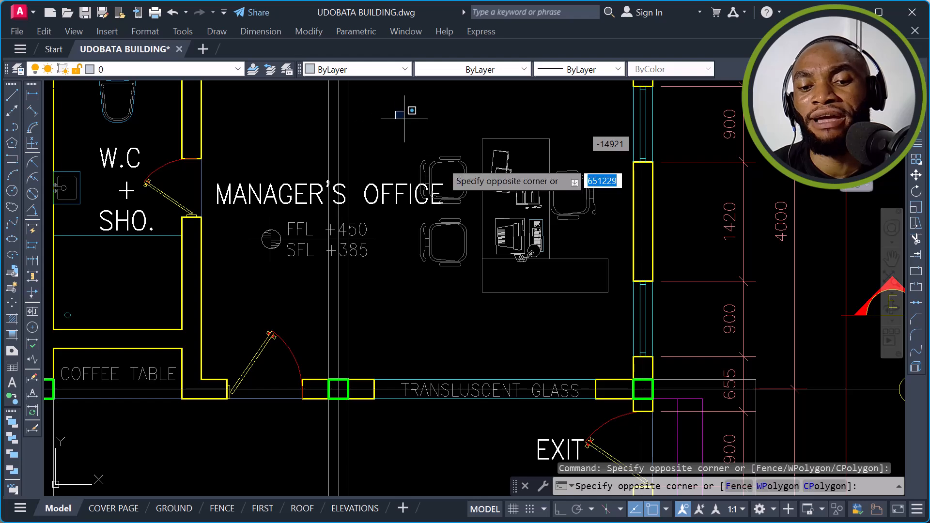
{"action": "left_click", "coordinate": [619, 314]}
{"action": "type", "text": "E"}
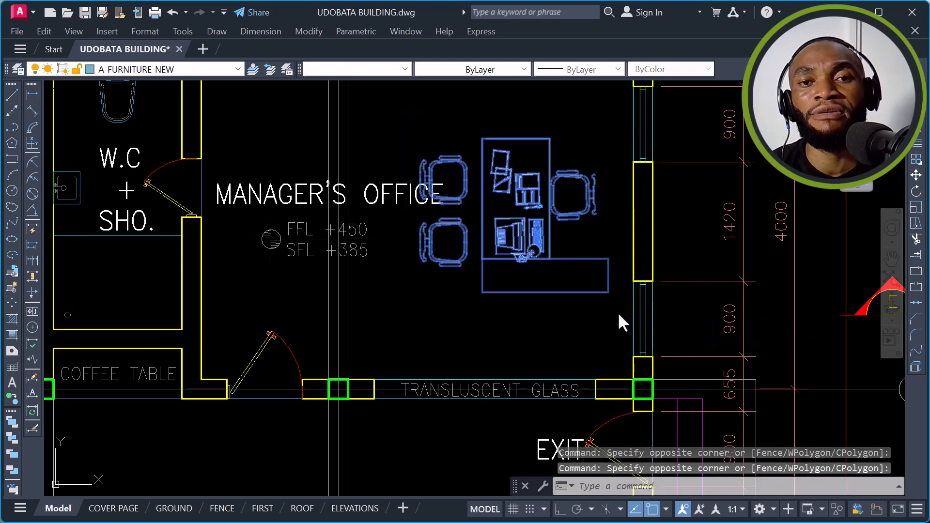
{"action": "key", "text": "Return"}
Step: Erase the toilet and wash basin from the W.C + SHO. room beside the manager's office
{"action": "scroll", "coordinate": [599, 229], "scroll_direction": "down", "scroll_amount": 2}
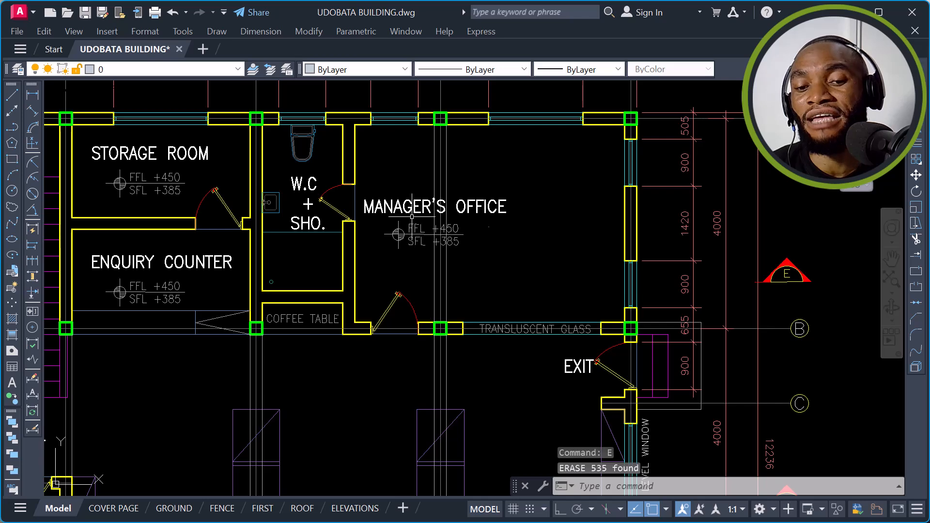
{"action": "scroll", "coordinate": [321, 134], "scroll_direction": "up", "scroll_amount": 2}
{"action": "left_click", "coordinate": [317, 131]}
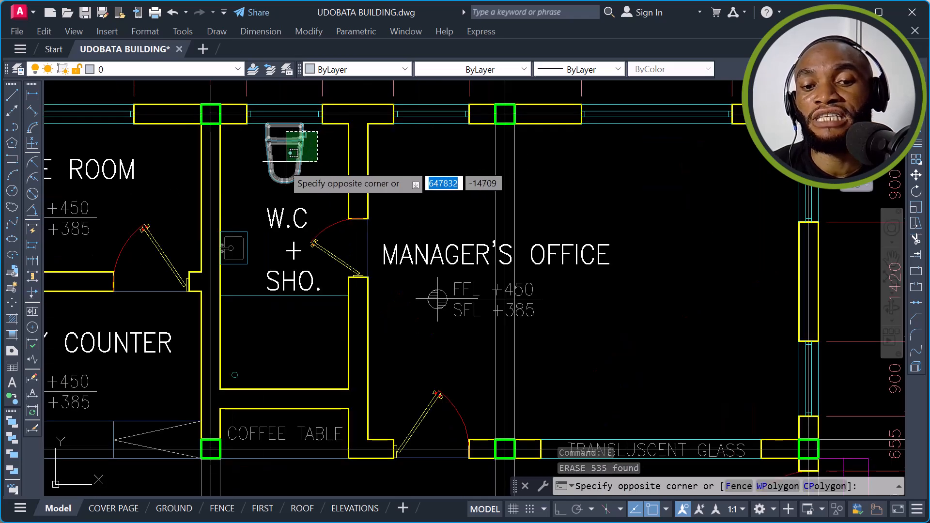
{"action": "left_click", "coordinate": [246, 211]}
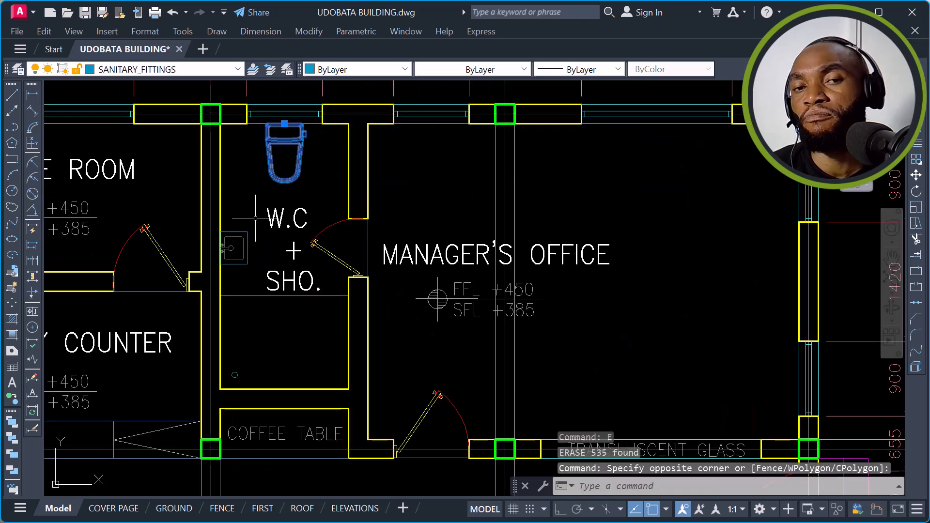
{"action": "left_click", "coordinate": [255, 218]}
{"action": "left_click", "coordinate": [233, 281]}
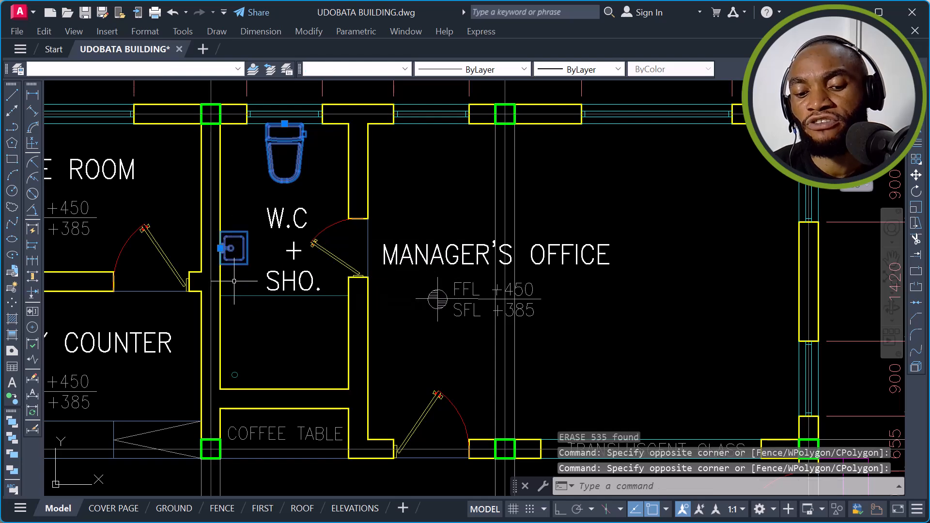
{"action": "type", "text": "E"}
{"action": "key", "text": "Return"}
Step: Erase the toilet and wash basin from the W.C next to the staircase and lobby
{"action": "scroll", "coordinate": [287, 264], "scroll_direction": "down", "scroll_amount": 2}
{"action": "middle_click_drag", "start_coordinate": [287, 264], "coordinate": [451, 206]}
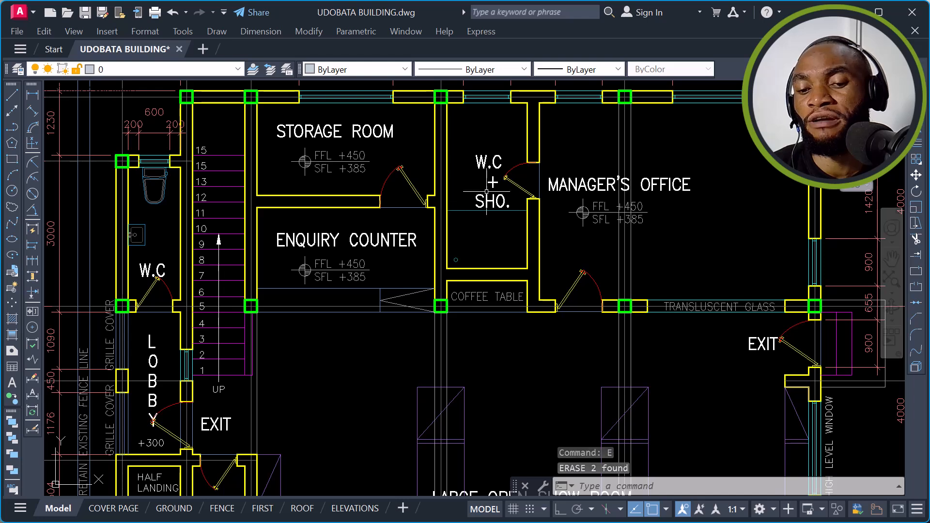
{"action": "scroll", "coordinate": [495, 181], "scroll_direction": "down", "scroll_amount": 2}
{"action": "middle_click_drag", "start_coordinate": [271, 175], "coordinate": [286, 147]}
{"action": "scroll", "coordinate": [286, 147], "scroll_direction": "up", "scroll_amount": 6}
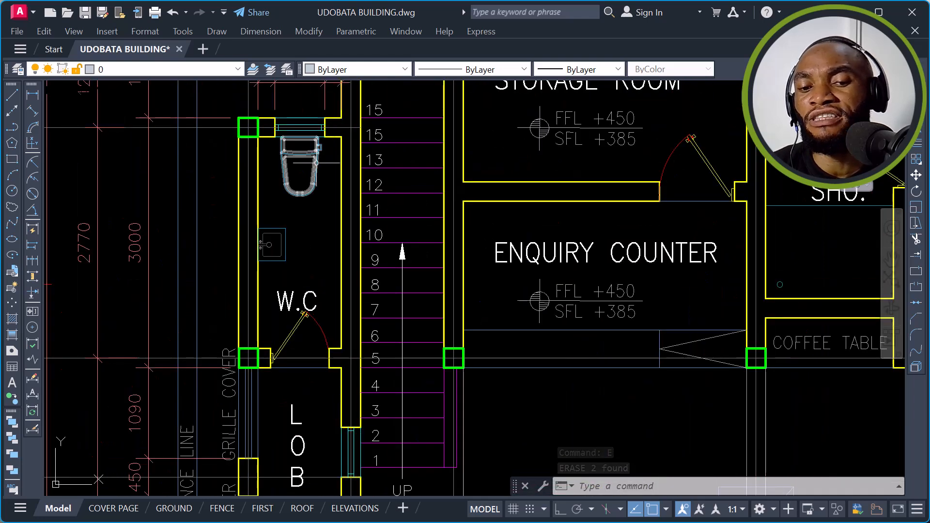
{"action": "left_click", "coordinate": [329, 166]}
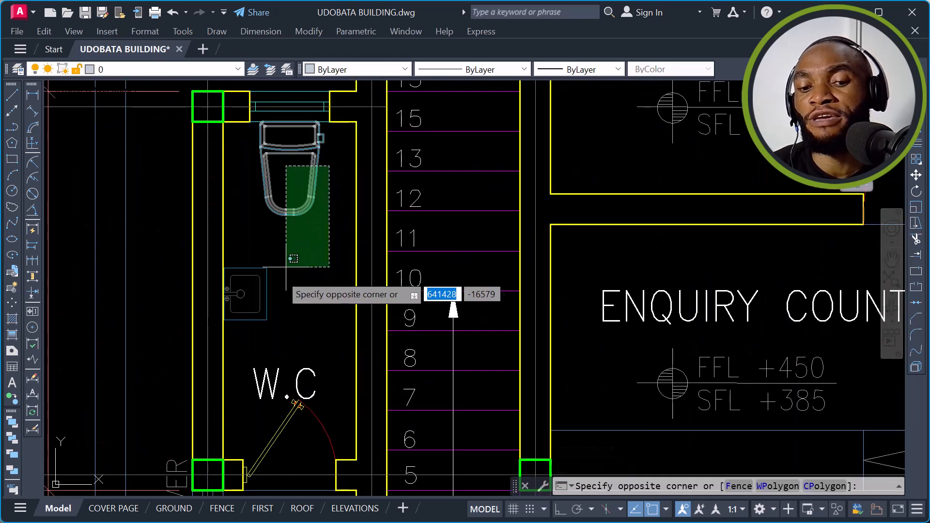
{"action": "left_click", "coordinate": [267, 312]}
{"action": "type", "text": "E"}
{"action": "key", "text": "Return"}
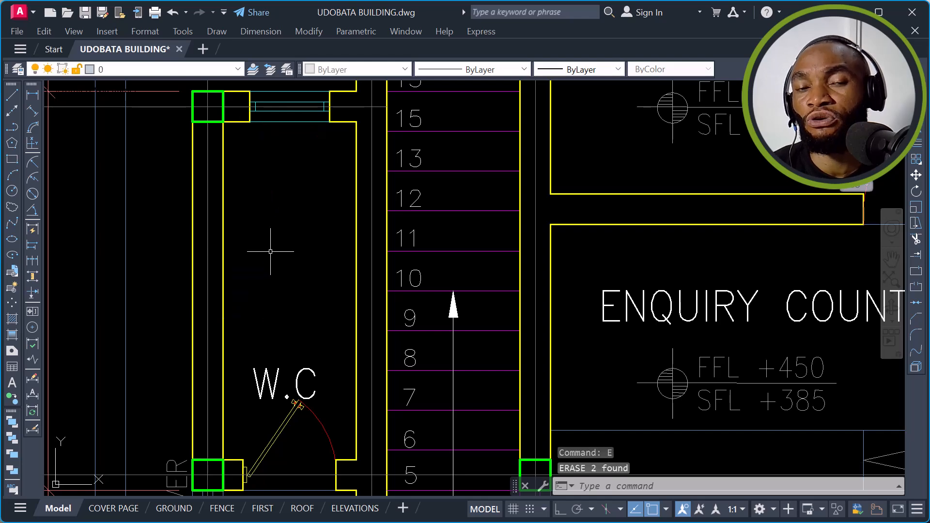
Step: Erase the vertical outline and upper diagonal of the shelving unit along the STORAGE wall in the show room
{"action": "scroll", "coordinate": [303, 172], "scroll_direction": "down", "scroll_amount": 4}
{"action": "middle_click_drag", "start_coordinate": [346, 317], "coordinate": [337, 265]}
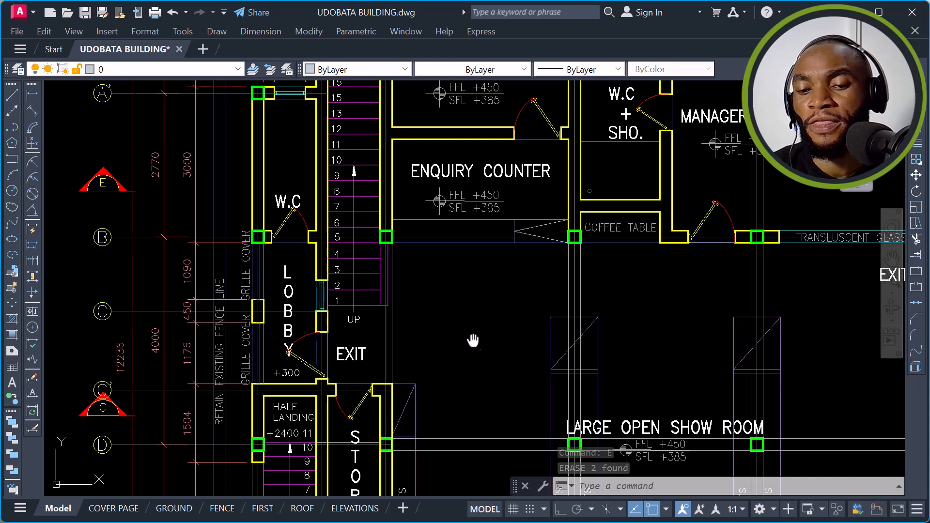
{"action": "middle_click_drag", "start_coordinate": [475, 347], "coordinate": [428, 229]}
{"action": "middle_click_drag", "start_coordinate": [489, 237], "coordinate": [479, 175]}
{"action": "scroll", "coordinate": [370, 191], "scroll_direction": "up", "scroll_amount": 2}
{"action": "left_click", "coordinate": [369, 186]}
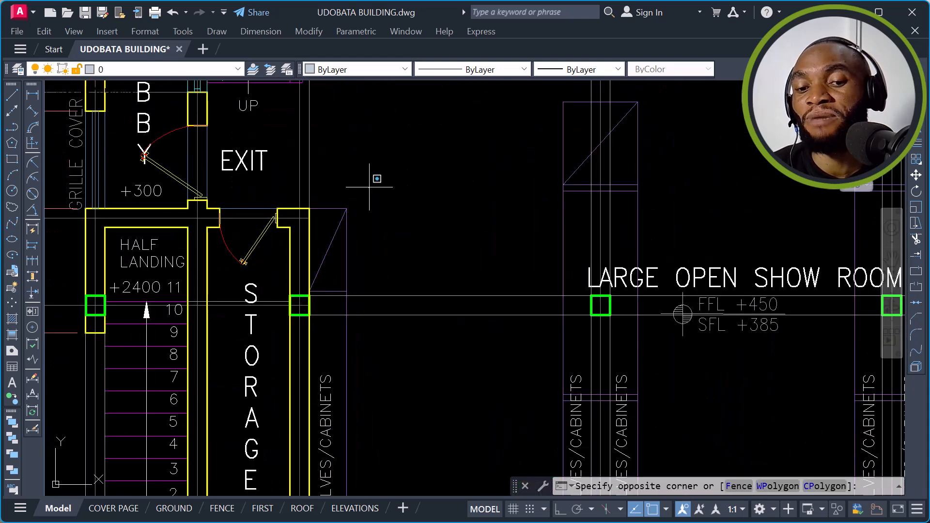
{"action": "left_click", "coordinate": [342, 238]}
{"action": "type", "text": "E"}
{"action": "key", "text": "Return"}
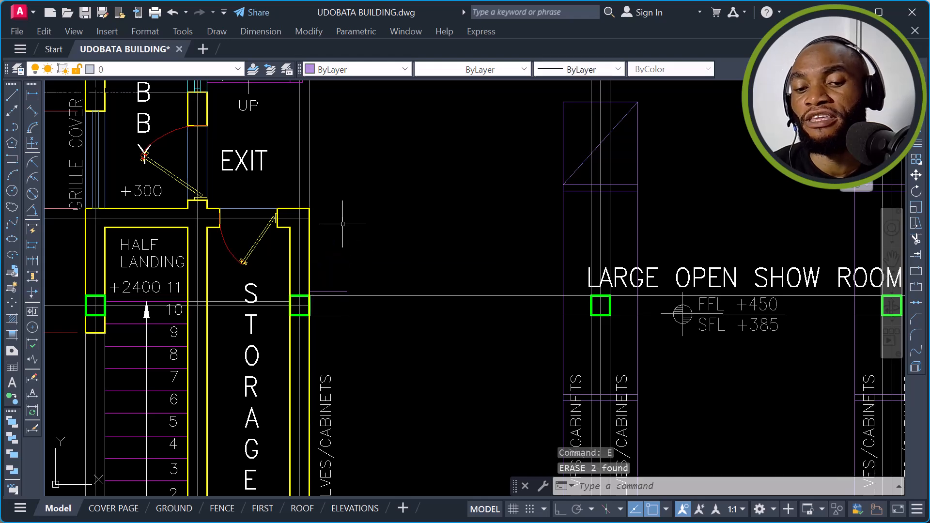
Step: Erase the remaining shelf divider lines, lower diagonal and SHELVES/CABINETS label beside the STORAGE wall
{"action": "scroll", "coordinate": [339, 216], "scroll_direction": "down", "scroll_amount": 2}
{"action": "scroll", "coordinate": [334, 262], "scroll_direction": "up", "scroll_amount": 2}
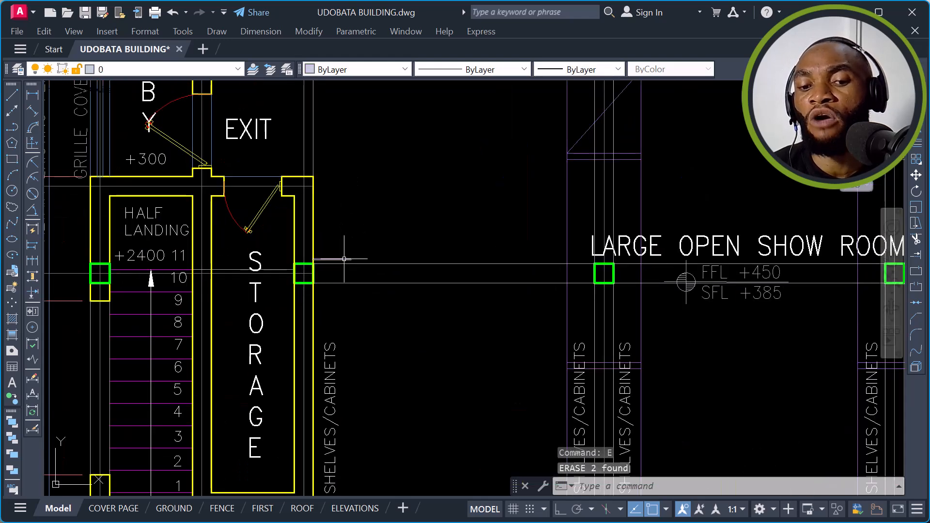
{"action": "left_click", "coordinate": [332, 263]}
{"action": "scroll", "coordinate": [330, 264], "scroll_direction": "down", "scroll_amount": 2}
{"action": "scroll", "coordinate": [360, 290], "scroll_direction": "up", "scroll_amount": 2}
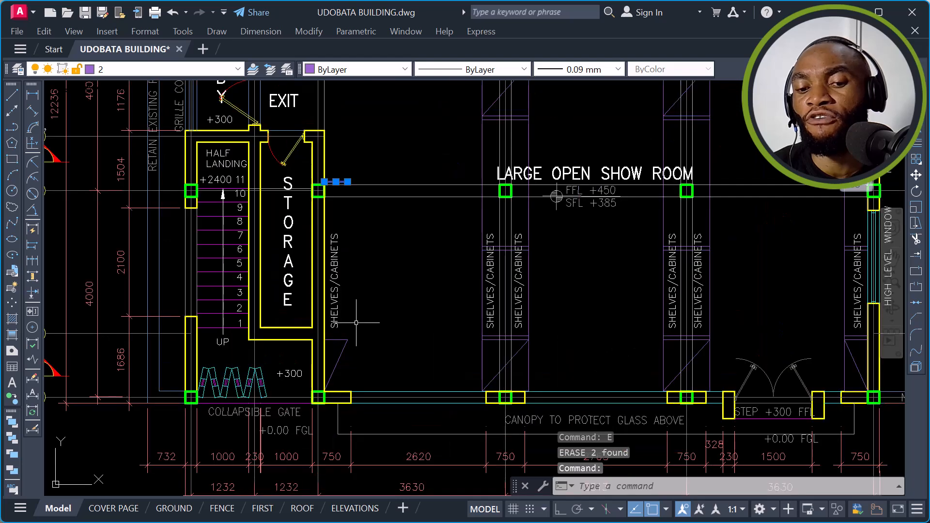
{"action": "left_click", "coordinate": [360, 316]}
{"action": "left_click", "coordinate": [341, 353]}
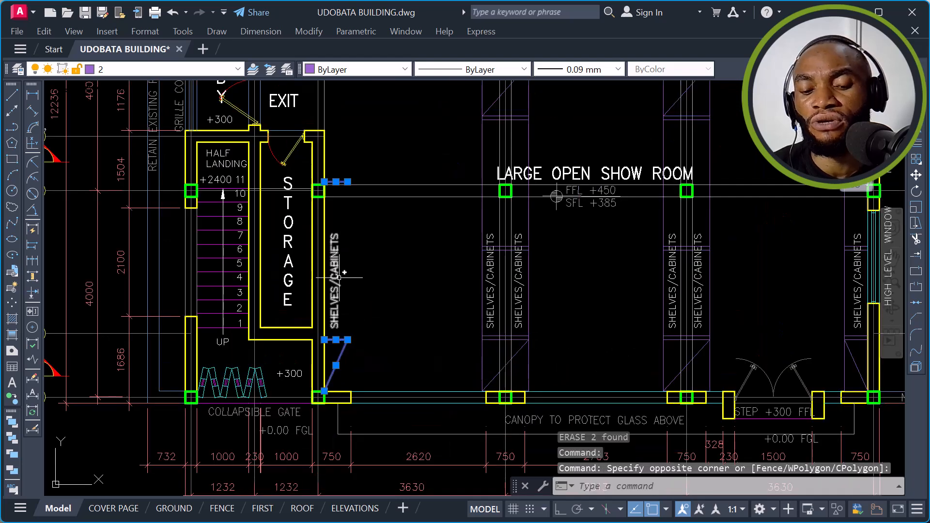
{"action": "left_click", "coordinate": [343, 304]}
{"action": "left_click", "coordinate": [334, 306]}
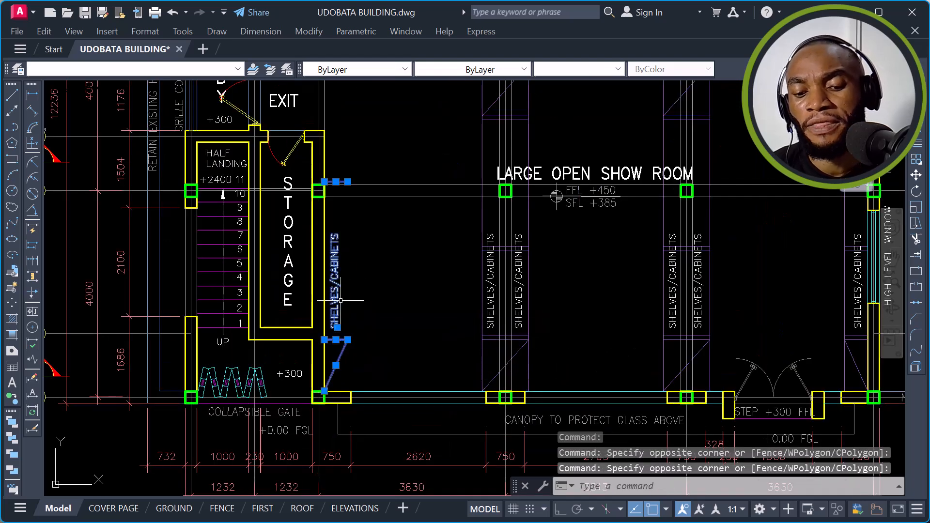
{"action": "type", "text": "E"}
{"action": "key", "text": "Return"}
Step: Erase the outline, upper diagonal and upper dividers of the first freestanding shelving unit in the LARGE OPEN SHOW ROOM
{"action": "scroll", "coordinate": [482, 106], "scroll_direction": "up", "scroll_amount": 6}
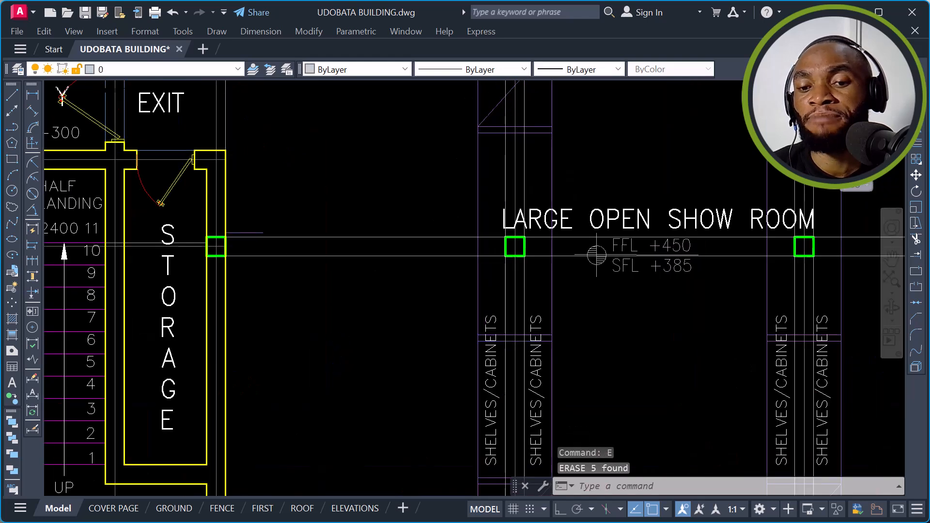
{"action": "left_click", "coordinate": [489, 100]}
{"action": "left_click", "coordinate": [401, 253]}
{"action": "scroll", "coordinate": [353, 286], "scroll_direction": "down", "scroll_amount": 5}
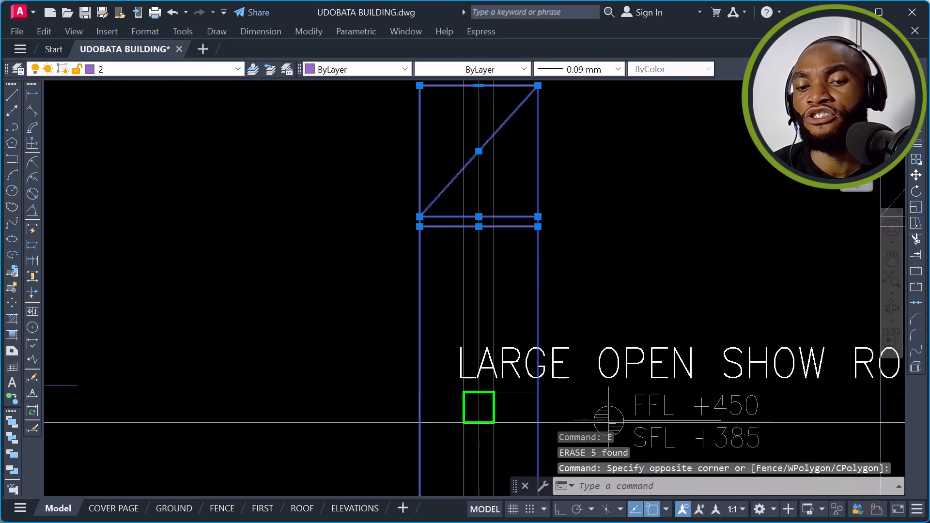
{"action": "scroll", "coordinate": [442, 207], "scroll_direction": "up", "scroll_amount": 3}
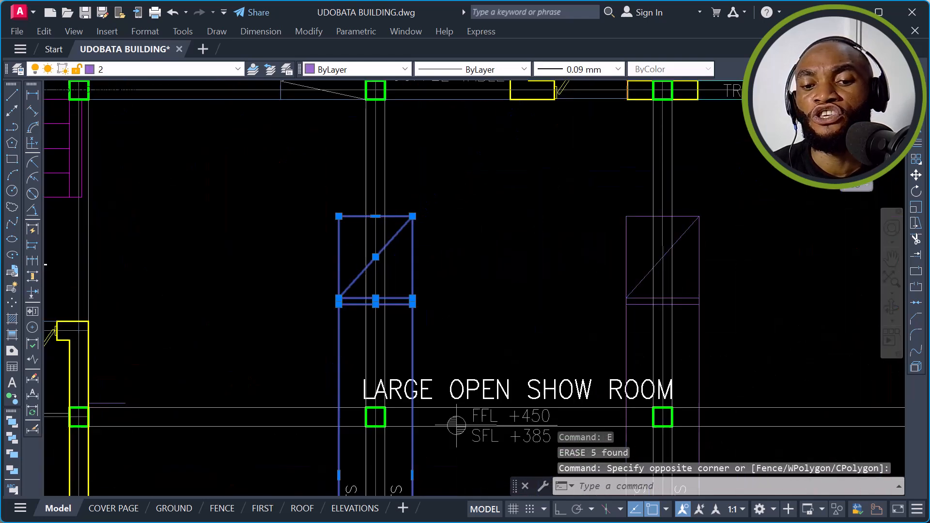
{"action": "left_click", "coordinate": [439, 193]}
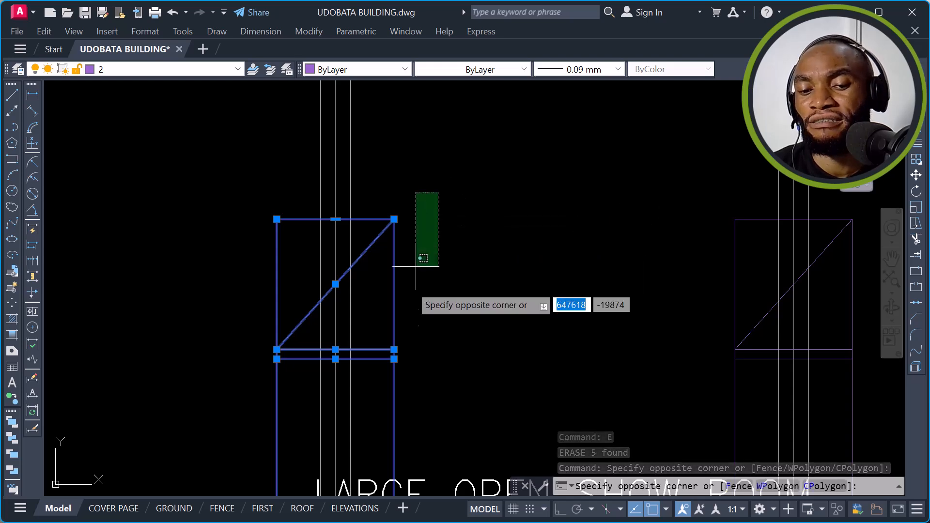
{"action": "left_click", "coordinate": [379, 375]}
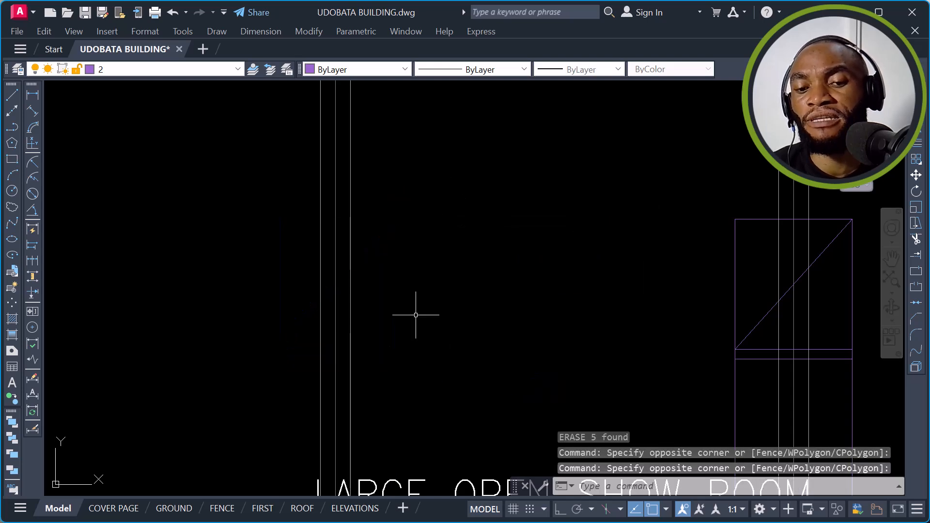
{"action": "type", "text": "e"}
{"action": "key", "text": "Return"}
Step: Erase the first freestanding unit's remaining divider lines, lower diagonal and both SHELVES/CABINETS labels
{"action": "scroll", "coordinate": [462, 201], "scroll_direction": "down", "scroll_amount": 4}
{"action": "middle_click_drag", "start_coordinate": [451, 346], "coordinate": [455, 205]}
{"action": "scroll", "coordinate": [433, 245], "scroll_direction": "up", "scroll_amount": 2}
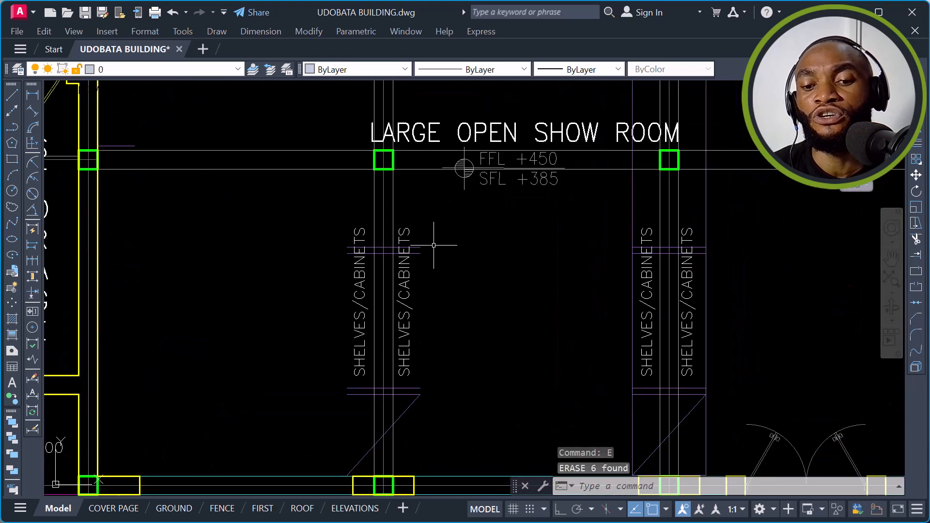
{"action": "left_click", "coordinate": [440, 206]}
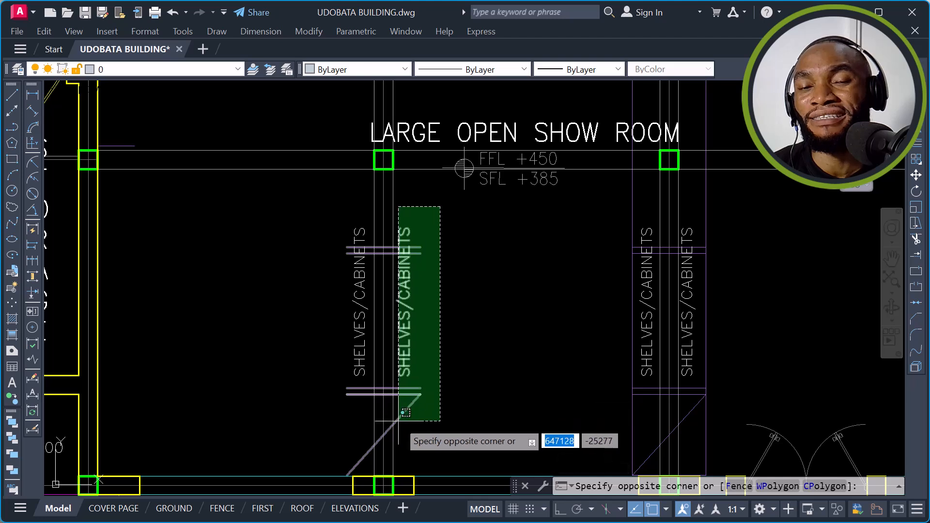
{"action": "left_click", "coordinate": [373, 432]}
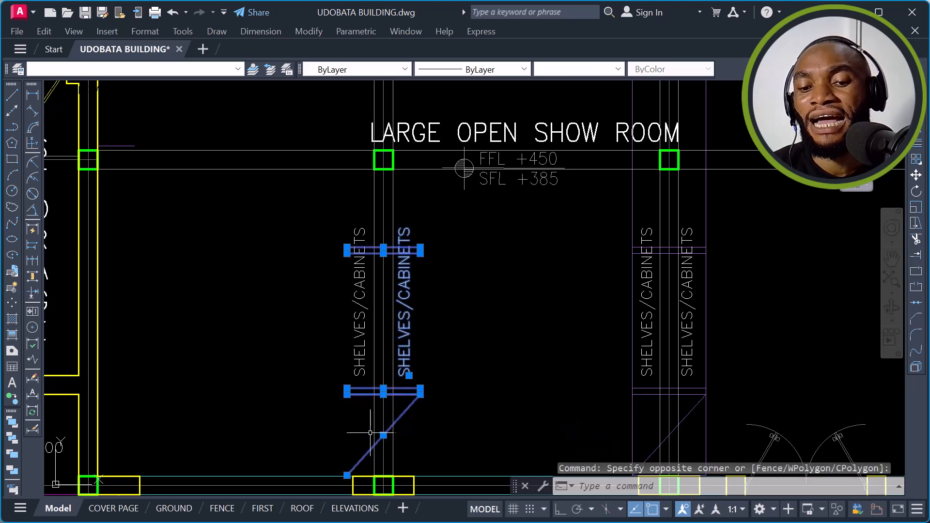
{"action": "left_click", "coordinate": [369, 421]}
{"action": "left_click", "coordinate": [317, 207]}
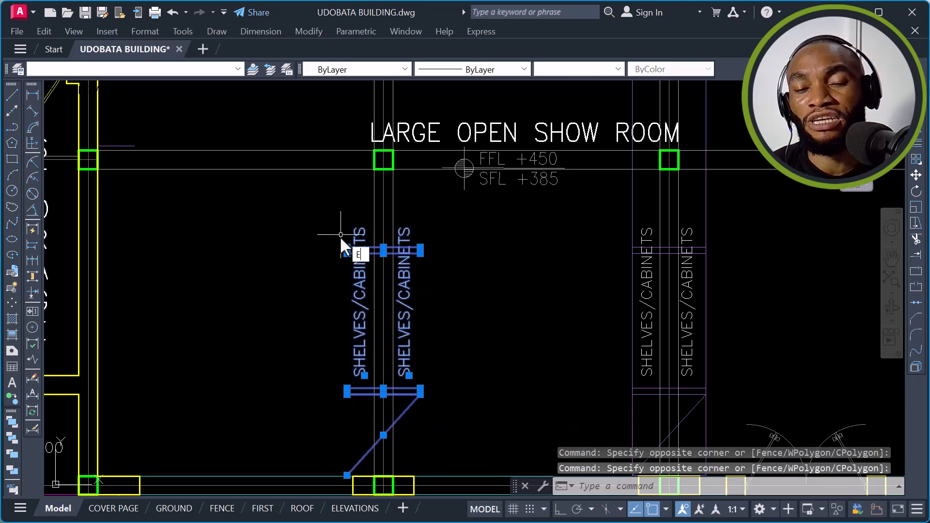
{"action": "key", "text": "Delete"}
Step: Erase the second freestanding shelving unit in the show room, including its outline, dividers, diagonals and both SHELVES/CABINETS labels
{"action": "scroll", "coordinate": [340, 236], "scroll_direction": "down", "scroll_amount": 2}
{"action": "middle_click_drag", "start_coordinate": [492, 127], "coordinate": [418, 218]}
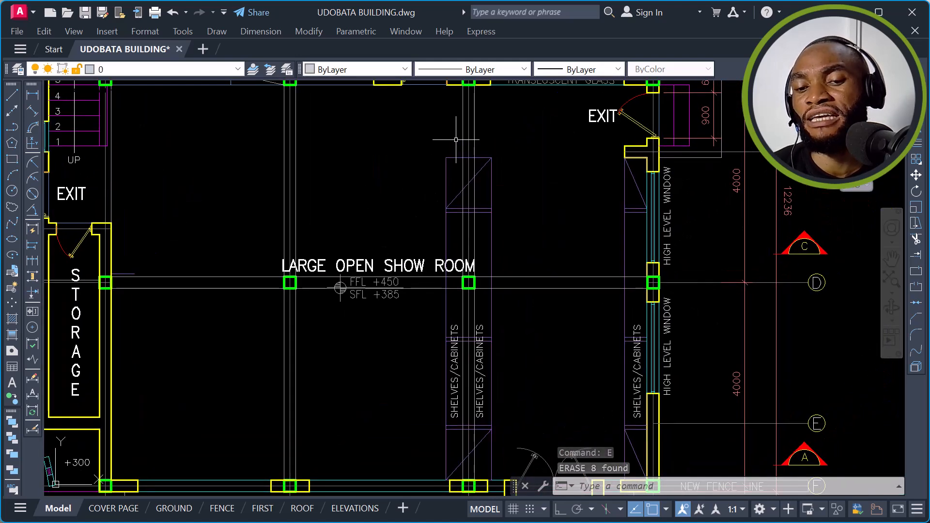
{"action": "left_click", "coordinate": [455, 140]}
{"action": "left_click", "coordinate": [426, 227]}
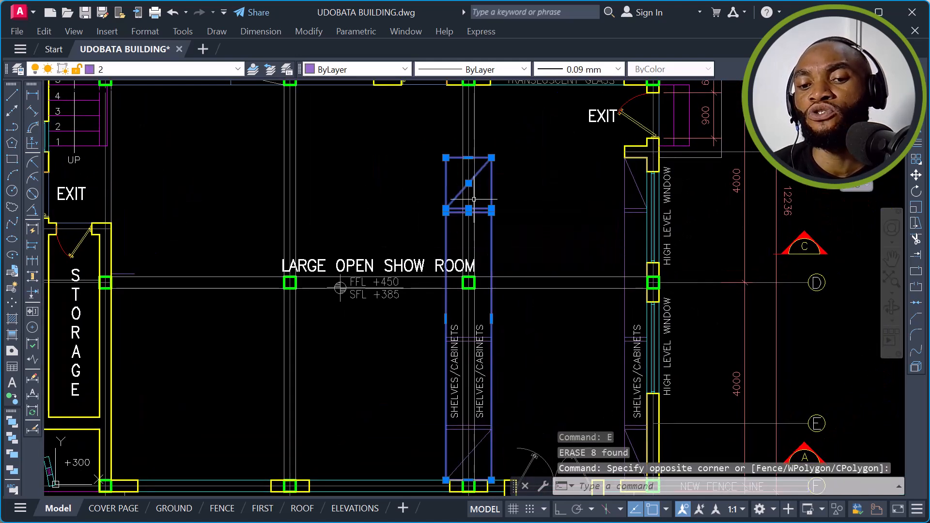
{"action": "left_click", "coordinate": [501, 137]}
{"action": "left_click", "coordinate": [463, 255]}
{"action": "middle_click_drag", "start_coordinate": [481, 286], "coordinate": [480, 160]}
{"action": "scroll", "coordinate": [450, 196], "scroll_direction": "up", "scroll_amount": 2}
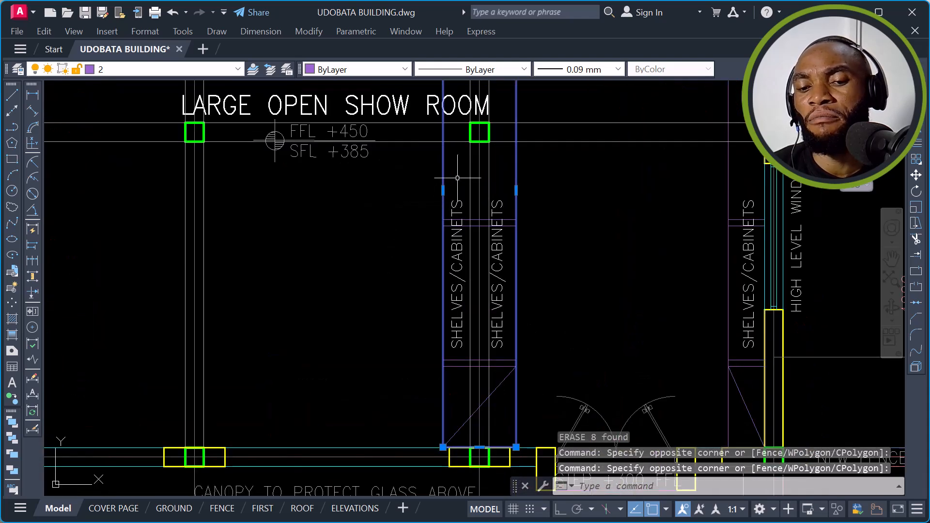
{"action": "left_click", "coordinate": [457, 178]}
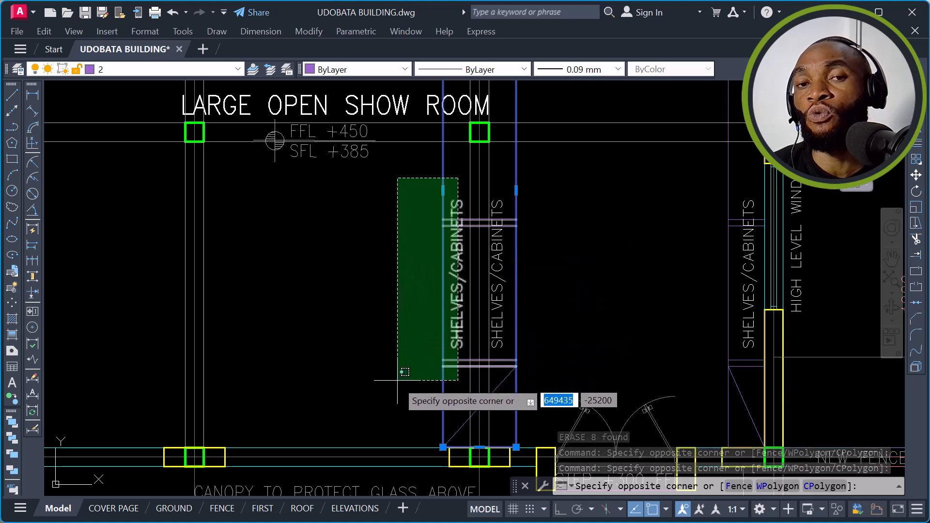
{"action": "left_click", "coordinate": [405, 379]}
{"action": "left_click", "coordinate": [553, 215]}
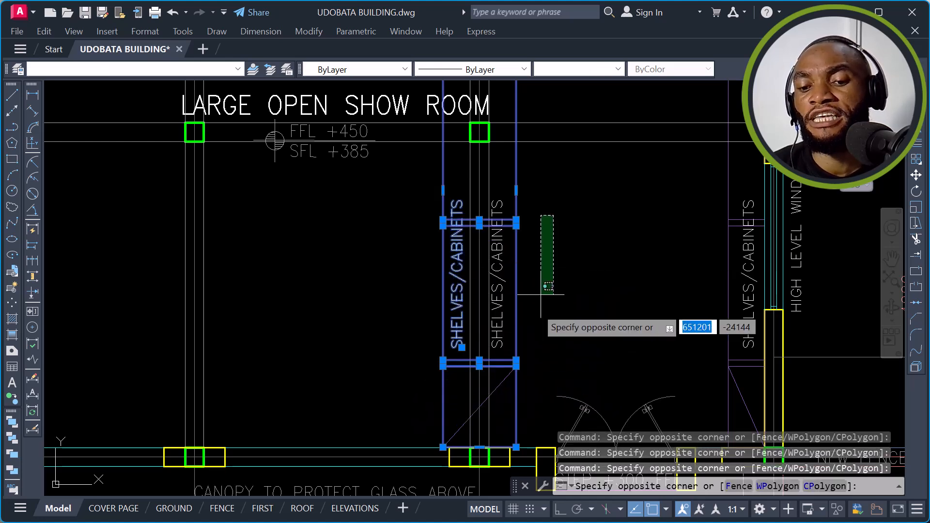
{"action": "left_click", "coordinate": [511, 385]}
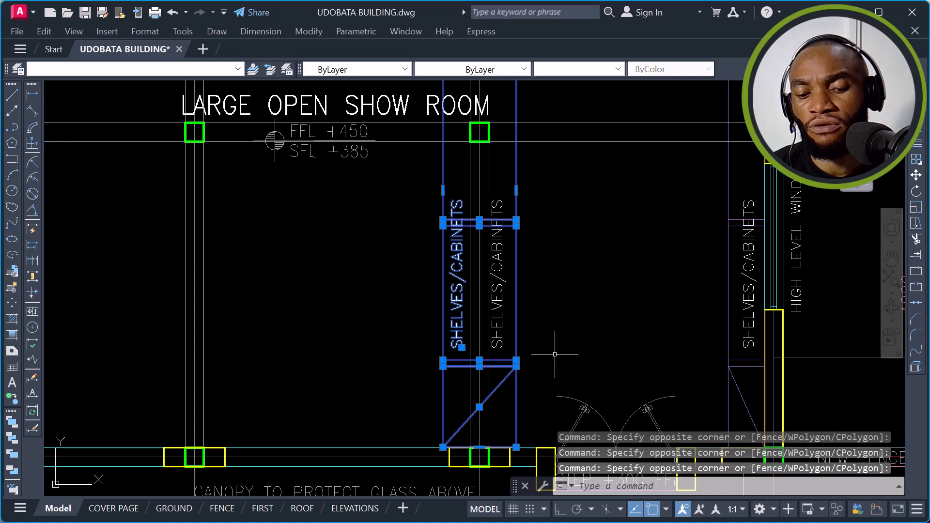
{"action": "type", "text": "E"}
{"action": "key", "text": "Return"}
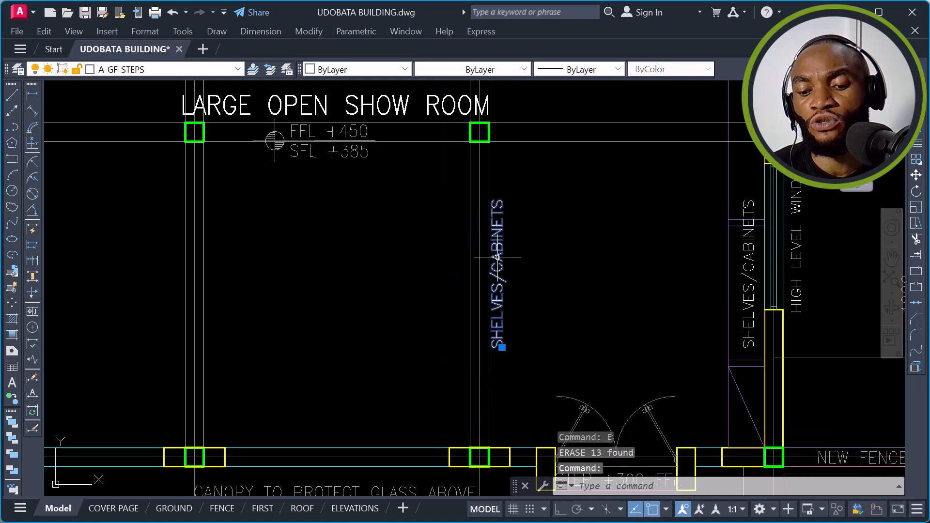
{"action": "type", "text": "E"}
{"action": "key", "text": "Return"}
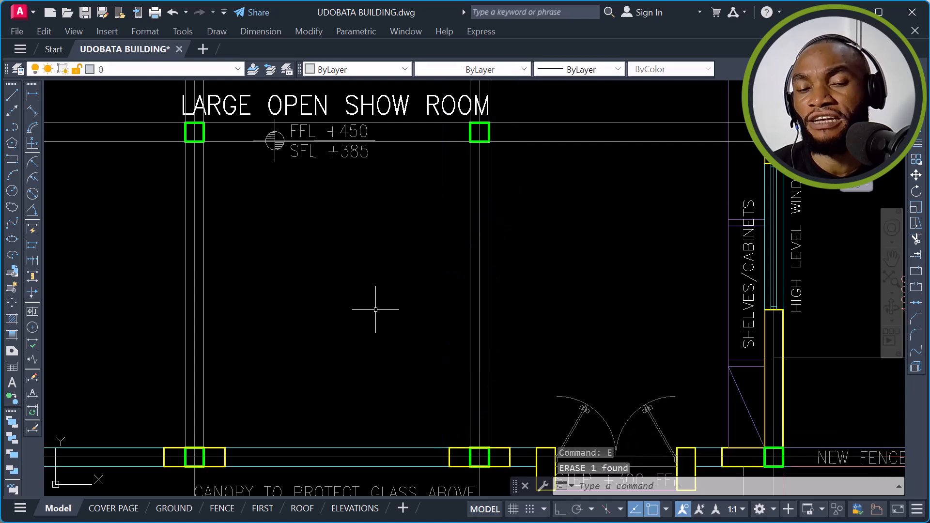
Step: Erase the shelving unit and its SHELVES/CABINETS label along the show room's HIGH LEVEL WINDOW wall
{"action": "scroll", "coordinate": [376, 307], "scroll_direction": "down", "scroll_amount": 4}
{"action": "scroll", "coordinate": [525, 172], "scroll_direction": "up", "scroll_amount": 2}
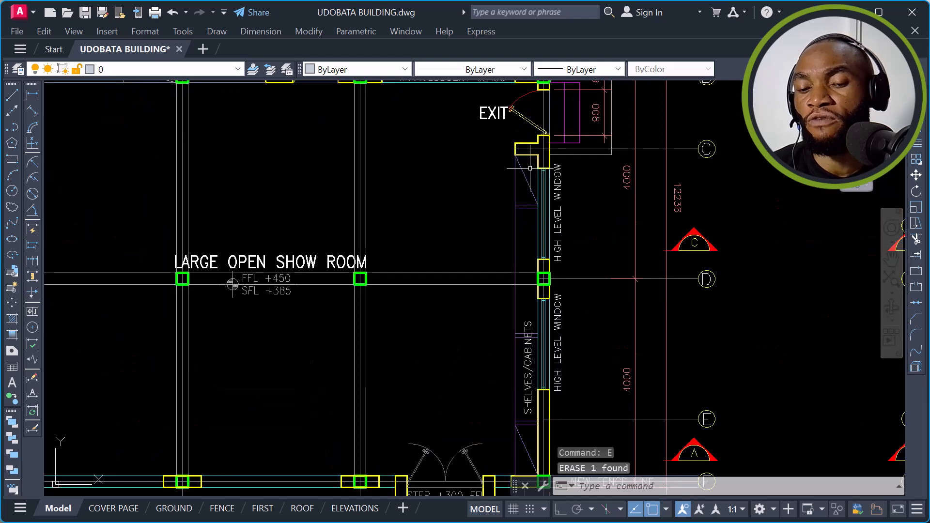
{"action": "left_click", "coordinate": [529, 168]}
{"action": "left_click", "coordinate": [508, 225]}
{"action": "scroll", "coordinate": [513, 223], "scroll_direction": "down", "scroll_amount": 2}
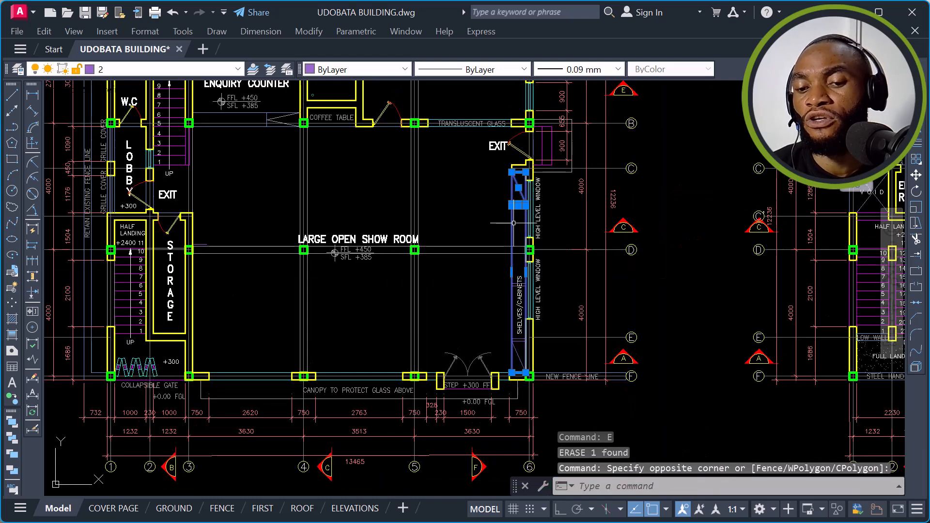
{"action": "scroll", "coordinate": [514, 292], "scroll_direction": "up", "scroll_amount": 2}
{"action": "left_click", "coordinate": [519, 256]}
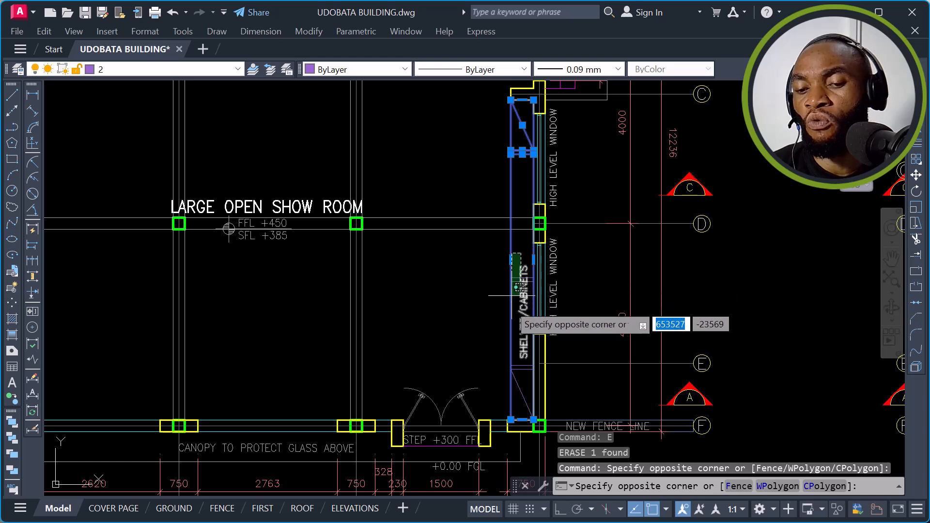
{"action": "left_click", "coordinate": [507, 378]}
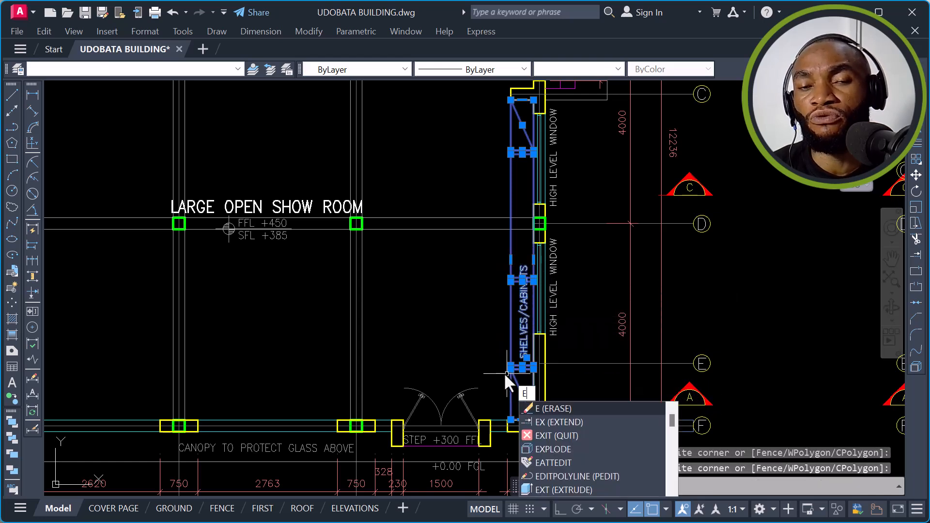
{"action": "key", "text": "Return"}
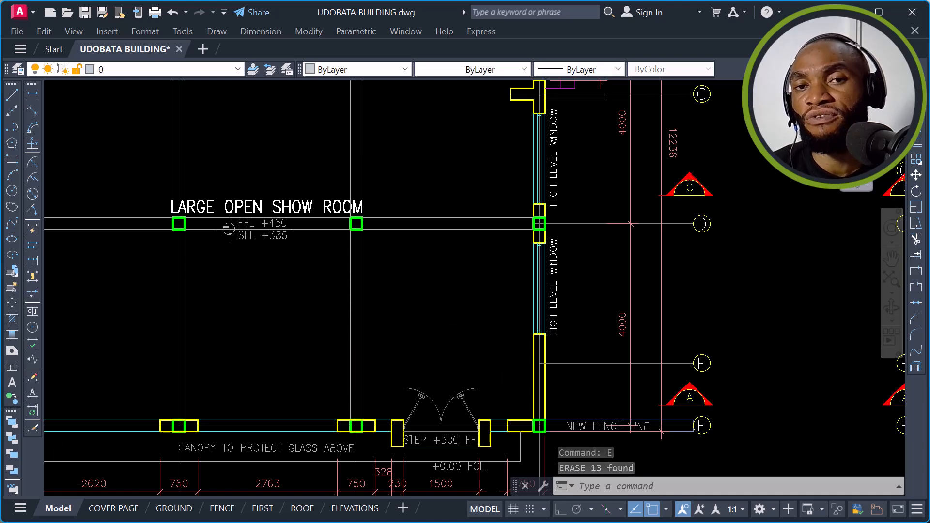
Step: Erase the small floor drain circle and the shower divider line from the W.C + SHO. room
{"action": "scroll", "coordinate": [485, 242], "scroll_direction": "down", "scroll_amount": 2}
{"action": "middle_click_drag", "start_coordinate": [450, 255], "coordinate": [531, 319]}
{"action": "middle_click_drag", "start_coordinate": [384, 173], "coordinate": [455, 259]}
{"action": "scroll", "coordinate": [482, 248], "scroll_direction": "up", "scroll_amount": 5}
{"action": "left_click", "coordinate": [499, 225]}
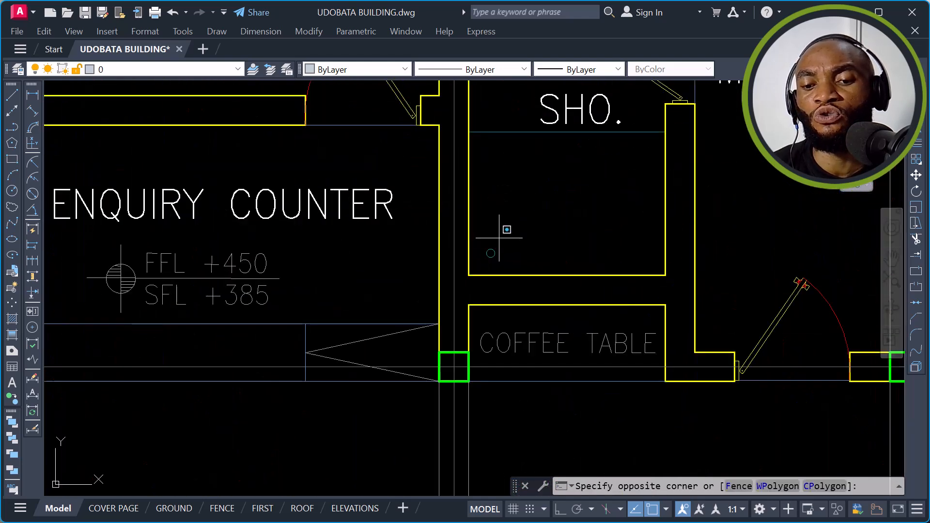
{"action": "left_click", "coordinate": [490, 250]}
{"action": "type", "text": "e"}
{"action": "key", "text": "space"}
{"action": "left_click", "coordinate": [537, 112]}
{"action": "left_click", "coordinate": [519, 147]}
{"action": "key", "text": "space"}
Step: Erase the counter's inner edge line and flap symbol from the ENQUIRY COUNTER, leaving its outer front line in place
{"action": "scroll", "coordinate": [517, 184], "scroll_direction": "down", "scroll_amount": 2}
{"action": "scroll", "coordinate": [496, 208], "scroll_direction": "down", "scroll_amount": 4}
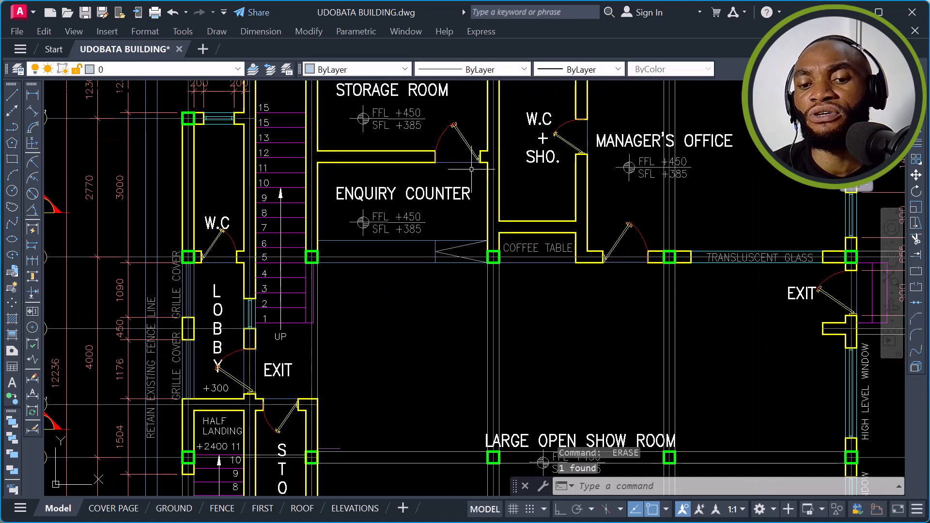
{"action": "scroll", "coordinate": [496, 208], "scroll_direction": "up", "scroll_amount": 6}
{"action": "left_click", "coordinate": [542, 194]}
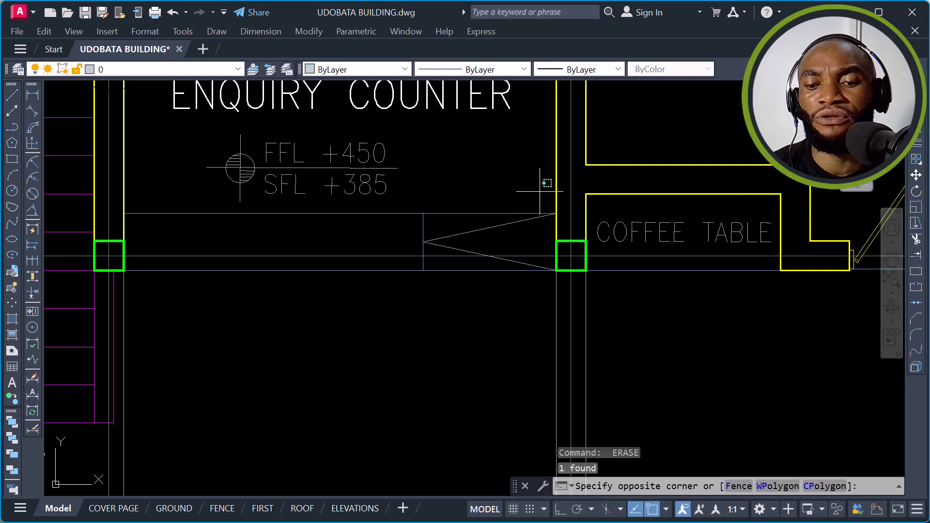
{"action": "left_click", "coordinate": [439, 234]}
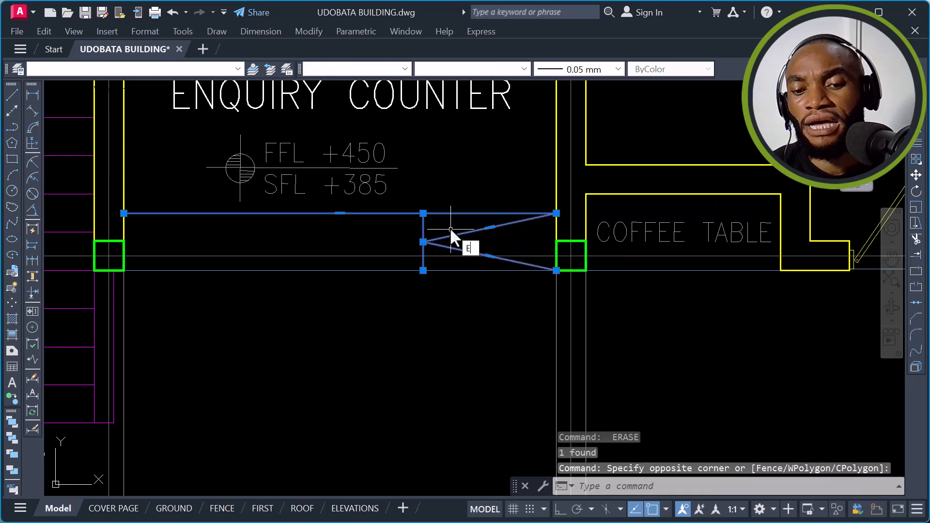
{"action": "key", "text": "space"}
{"action": "left_click", "coordinate": [436, 261]}
{"action": "left_click", "coordinate": [411, 307]}
{"action": "scroll", "coordinate": [411, 307], "scroll_direction": "down", "scroll_amount": 4}
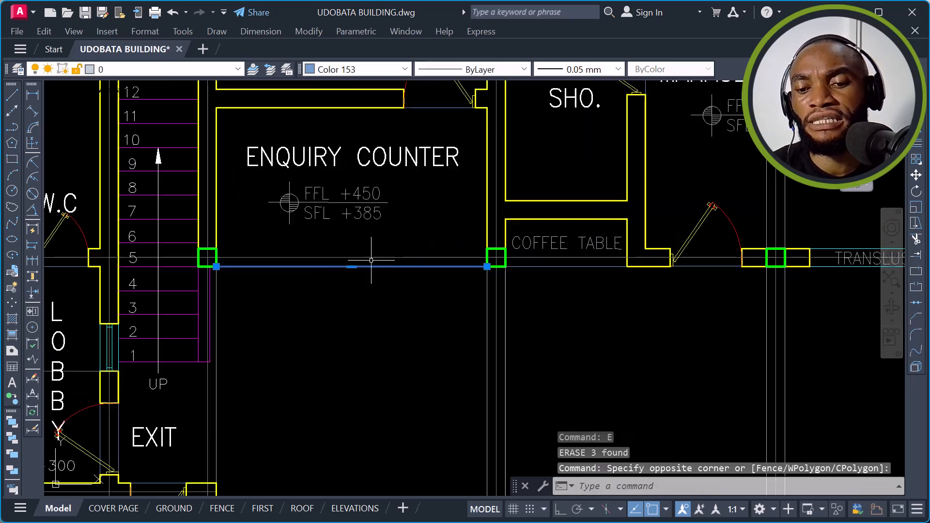
{"action": "key", "text": "Escape"}
{"action": "scroll", "coordinate": [504, 232], "scroll_direction": "down", "scroll_amount": 5}
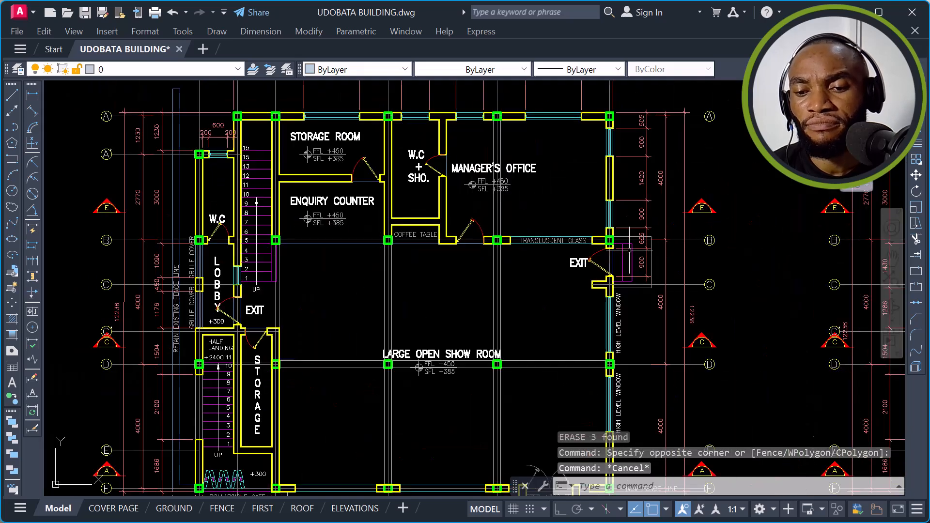
Step: Erase the existing fence line and its RETAIN EXISTING FENCE LINE label beside the copied ground floor plan
{"action": "scroll", "coordinate": [362, 177], "scroll_direction": "up", "scroll_amount": 6}
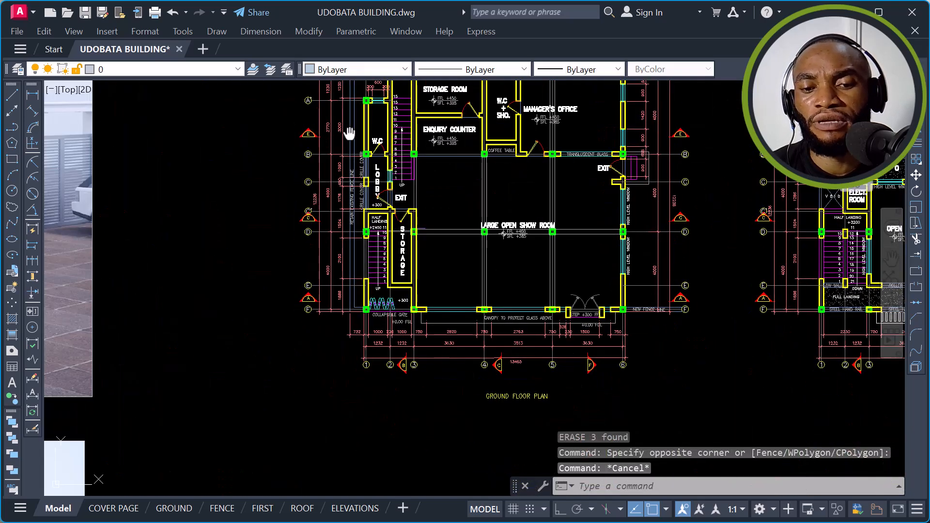
{"action": "scroll", "coordinate": [363, 177], "scroll_direction": "up", "scroll_amount": 2}
{"action": "left_click", "coordinate": [362, 146]}
{"action": "left_click", "coordinate": [322, 165]}
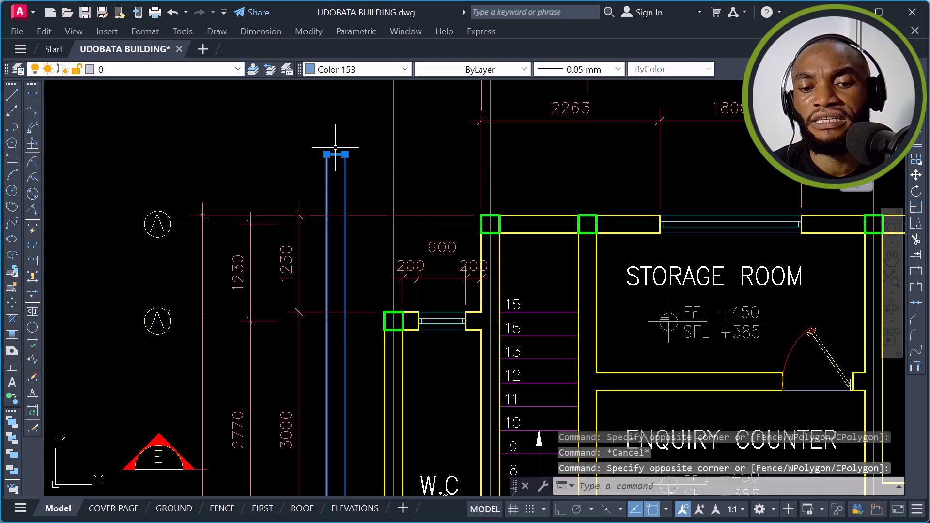
{"action": "scroll", "coordinate": [358, 124], "scroll_direction": "down", "scroll_amount": 6}
{"action": "scroll", "coordinate": [357, 315], "scroll_direction": "up", "scroll_amount": 6}
{"action": "left_click", "coordinate": [345, 246]}
{"action": "scroll", "coordinate": [357, 259], "scroll_direction": "up", "scroll_amount": 4}
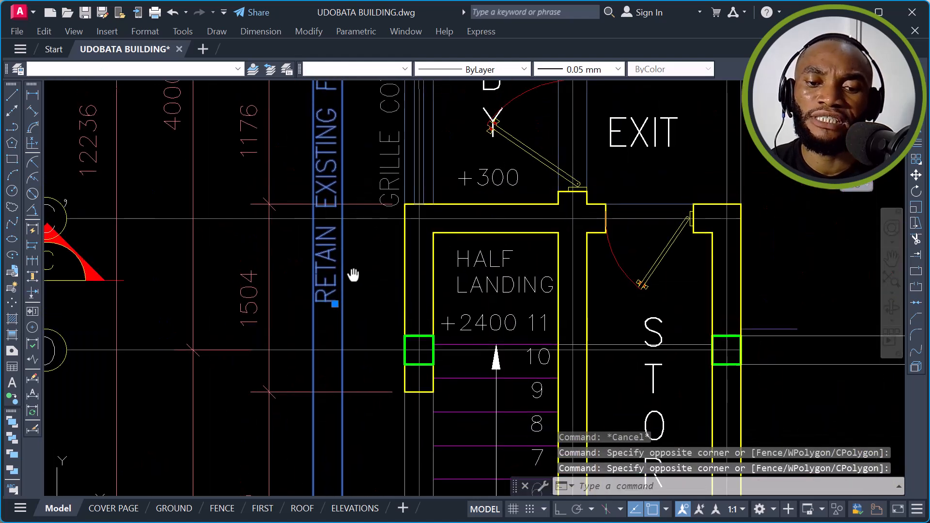
{"action": "scroll", "coordinate": [344, 230], "scroll_direction": "down", "scroll_amount": 2}
{"action": "middle_click_drag", "start_coordinate": [363, 160], "coordinate": [360, 209]}
{"action": "middle_click_drag", "start_coordinate": [349, 107], "coordinate": [347, 140]}
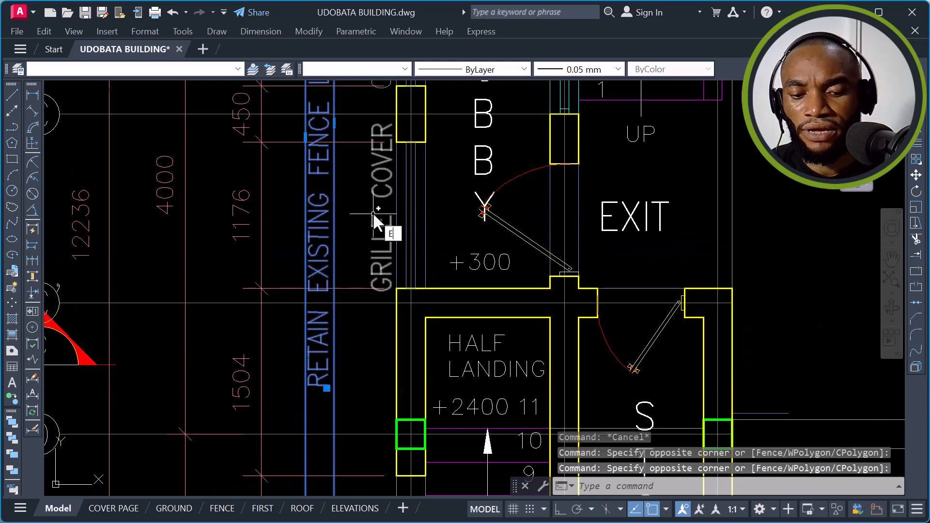
{"action": "type", "text": "e"}
{"action": "key", "text": "Return"}
{"action": "scroll", "coordinate": [339, 275], "scroll_direction": "down", "scroll_amount": 6}
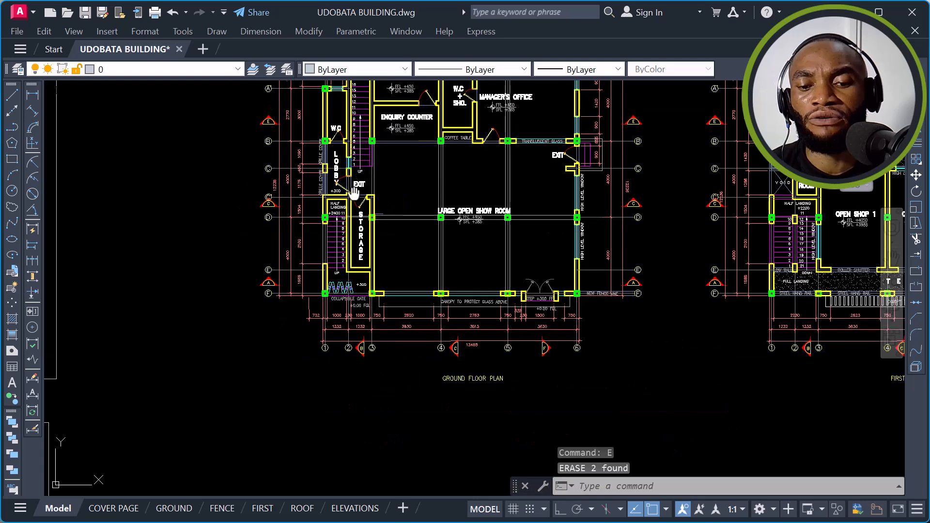
Step: Compare the copied ground floor plan and its drawing set with the original set
{"action": "middle_click_drag", "start_coordinate": [339, 275], "coordinate": [339, 275]}
{"action": "scroll", "coordinate": [443, 113], "scroll_direction": "up", "scroll_amount": 4}
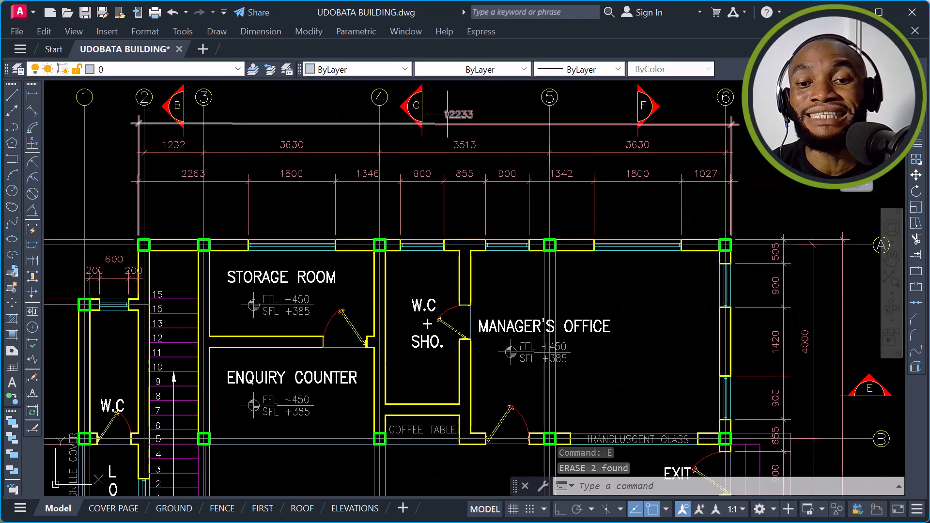
{"action": "left_click", "coordinate": [475, 121]}
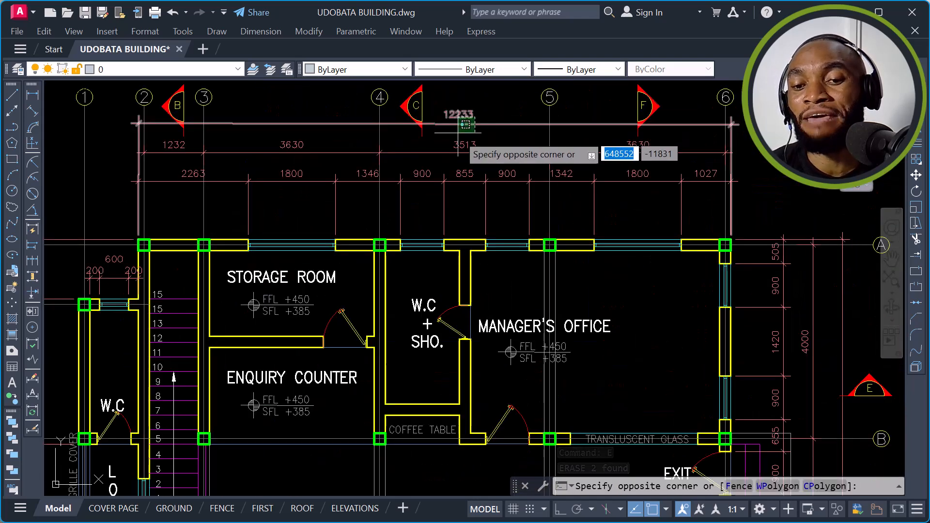
{"action": "left_click", "coordinate": [477, 143]}
{"action": "scroll", "coordinate": [479, 134], "scroll_direction": "down", "scroll_amount": 3}
{"action": "scroll", "coordinate": [496, 136], "scroll_direction": "down", "scroll_amount": 10}
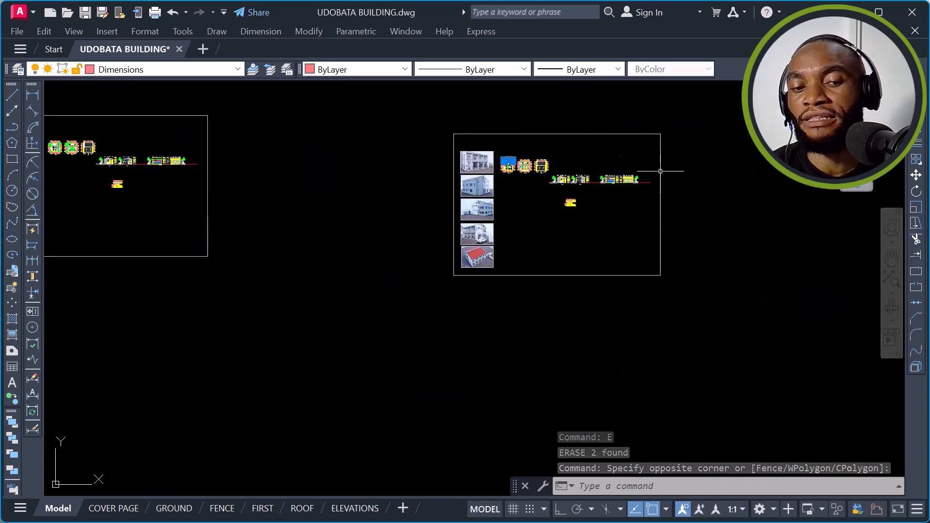
{"action": "scroll", "coordinate": [68, 145], "scroll_direction": "up", "scroll_amount": 8}
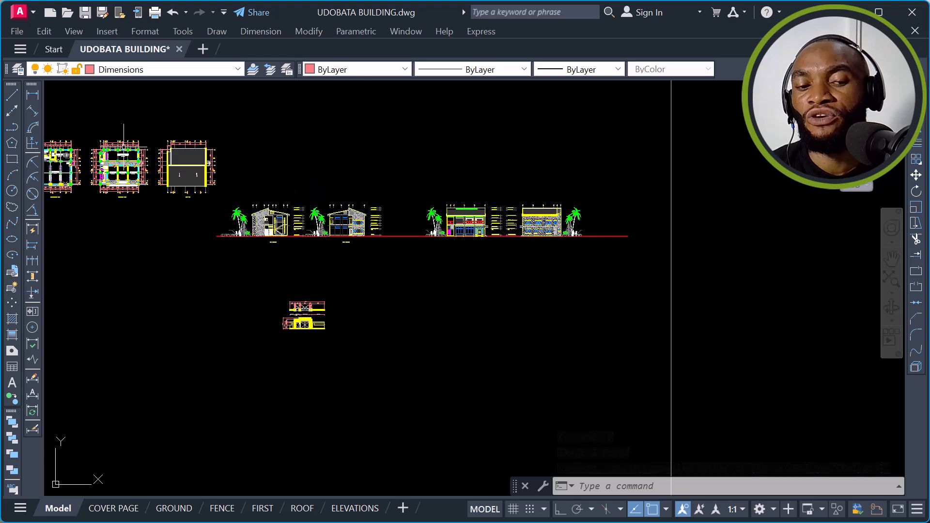
{"action": "scroll", "coordinate": [189, 211], "scroll_direction": "up", "scroll_amount": 4}
{"action": "scroll", "coordinate": [584, 151], "scroll_direction": "up", "scroll_amount": 4}
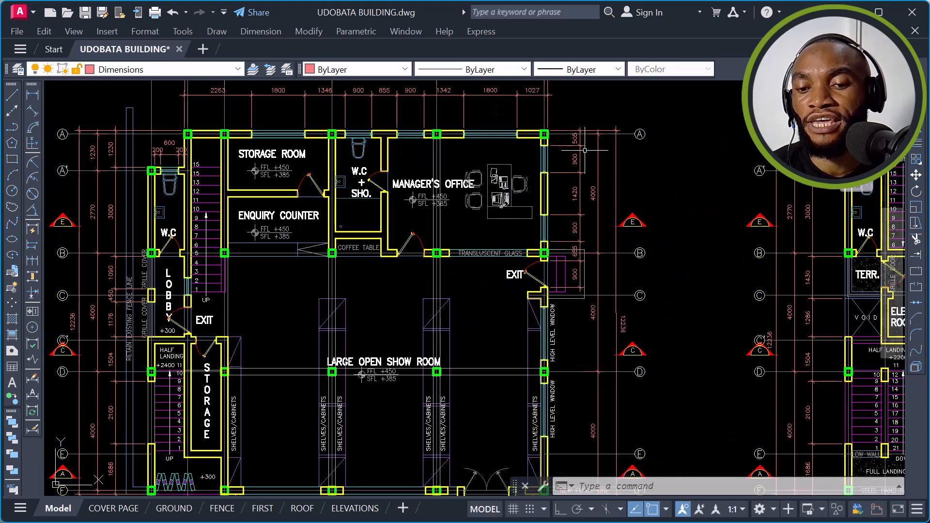
{"action": "scroll", "coordinate": [415, 183], "scroll_direction": "up", "scroll_amount": 2}
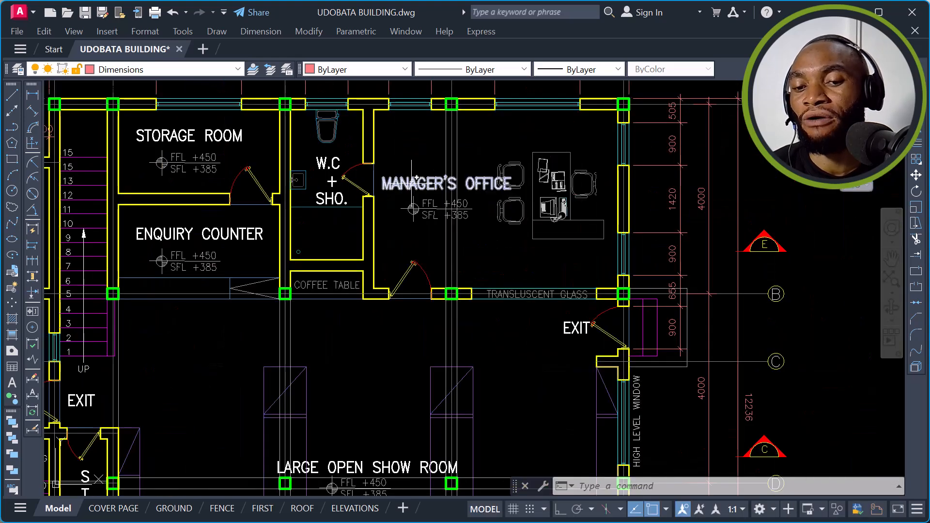
{"action": "scroll", "coordinate": [332, 181], "scroll_direction": "down", "scroll_amount": 8}
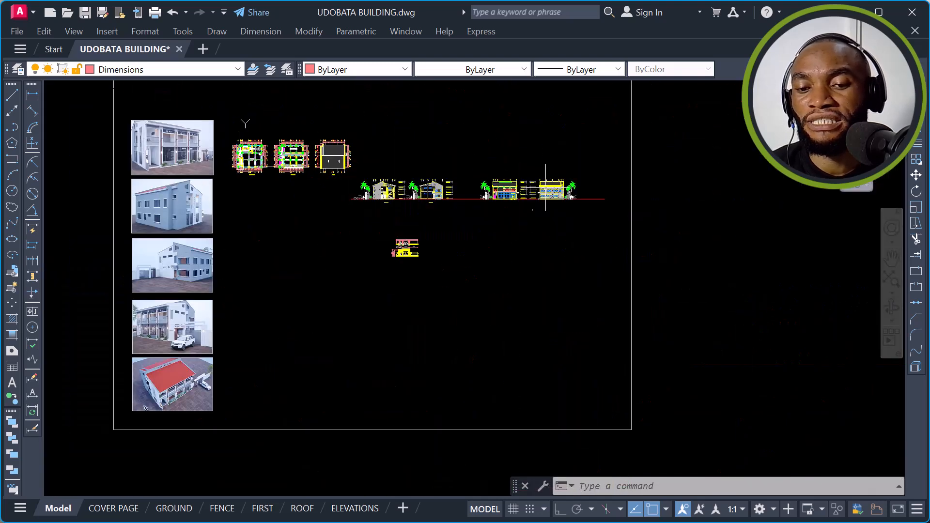
{"action": "middle_click_drag", "start_coordinate": [614, 194], "coordinate": [293, 174]}
{"action": "scroll", "coordinate": [305, 175], "scroll_direction": "down", "scroll_amount": 4}
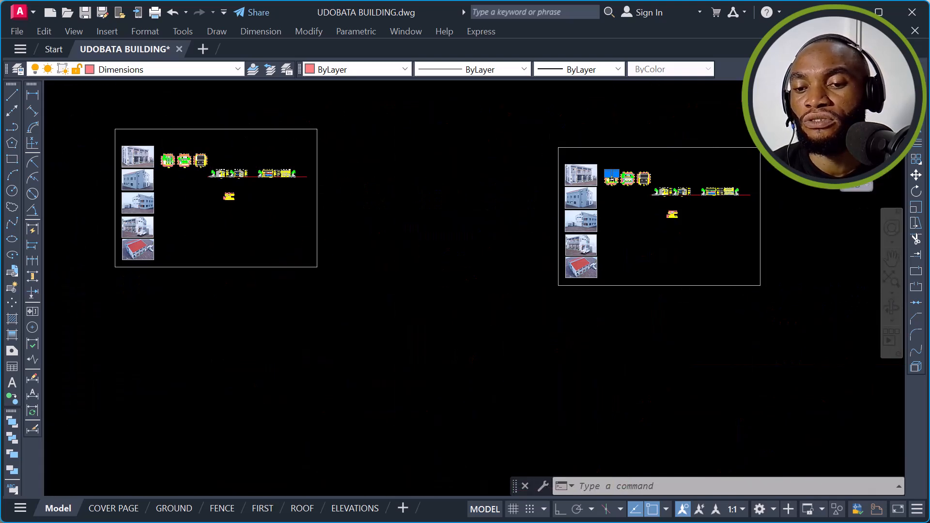
{"action": "scroll", "coordinate": [615, 174], "scroll_direction": "up", "scroll_amount": 15}
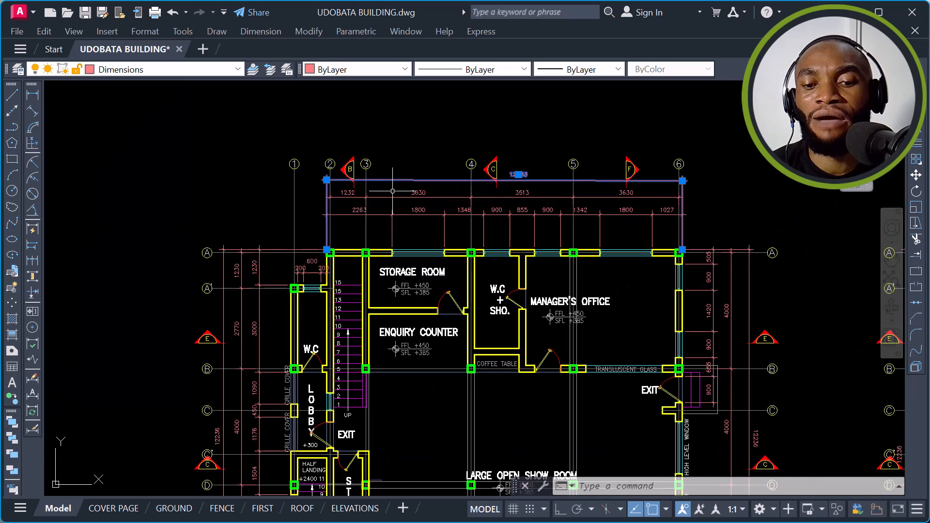
{"action": "scroll", "coordinate": [395, 193], "scroll_direction": "up", "scroll_amount": 2}
{"action": "left_click", "coordinate": [504, 140]}
{"action": "key", "text": "Escape"}
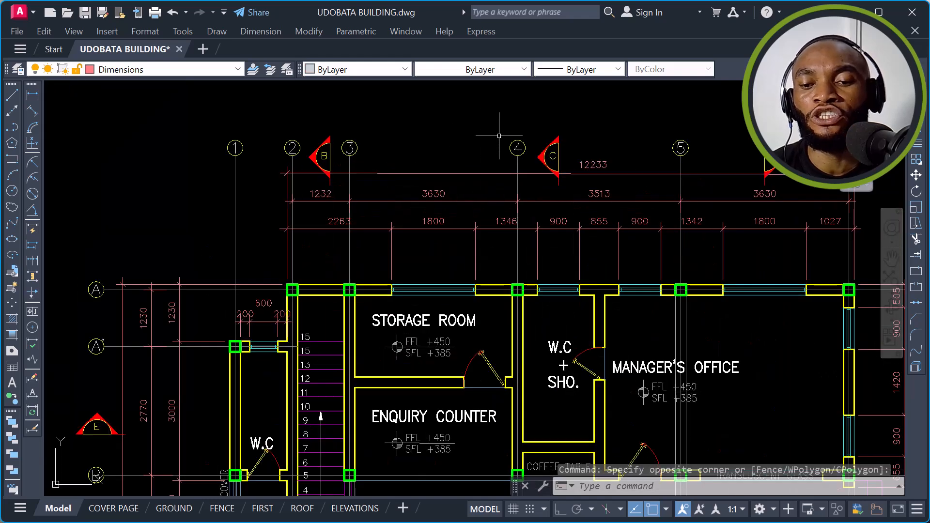
Step: Select the overall dimension above the copied ground floor plan together with all similar dimensions in the drawing
{"action": "left_click", "coordinate": [607, 160]}
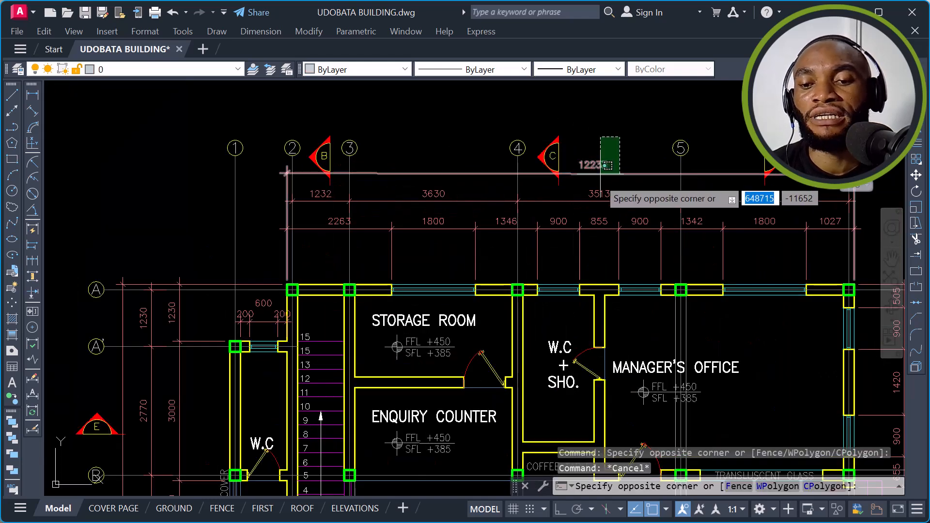
{"action": "left_click", "coordinate": [596, 181]}
{"action": "right_click", "coordinate": [488, 127]}
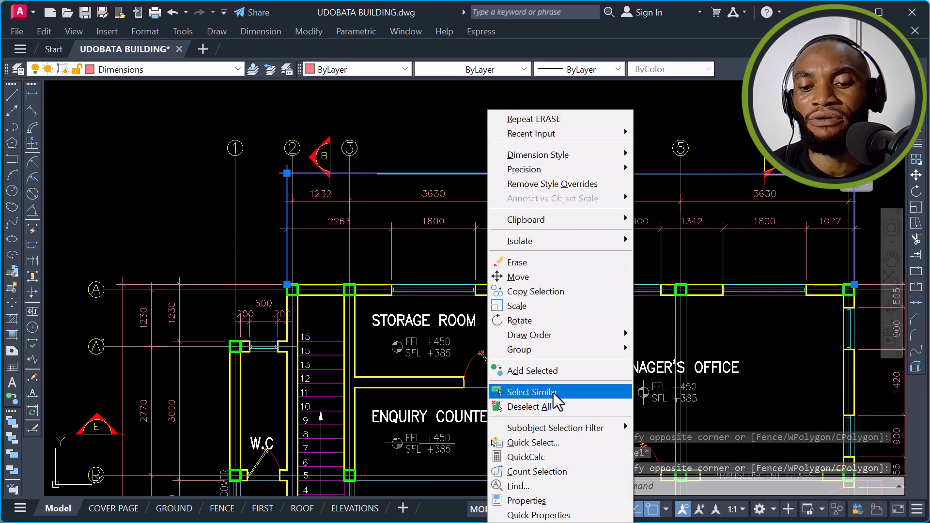
{"action": "left_click", "coordinate": [528, 392]}
{"action": "scroll", "coordinate": [565, 155], "scroll_direction": "down", "scroll_amount": 6}
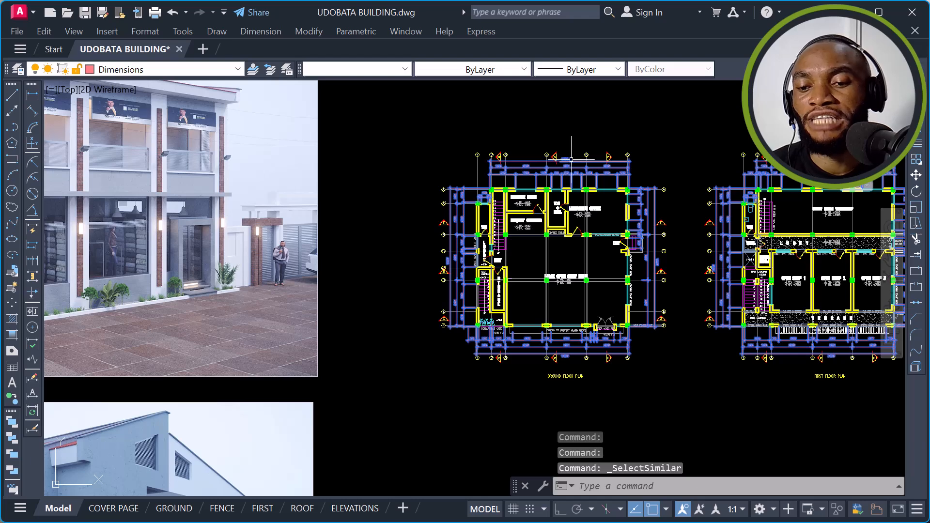
{"action": "scroll", "coordinate": [570, 159], "scroll_direction": "down", "scroll_amount": 5}
{"action": "scroll", "coordinate": [482, 212], "scroll_direction": "down", "scroll_amount": 3}
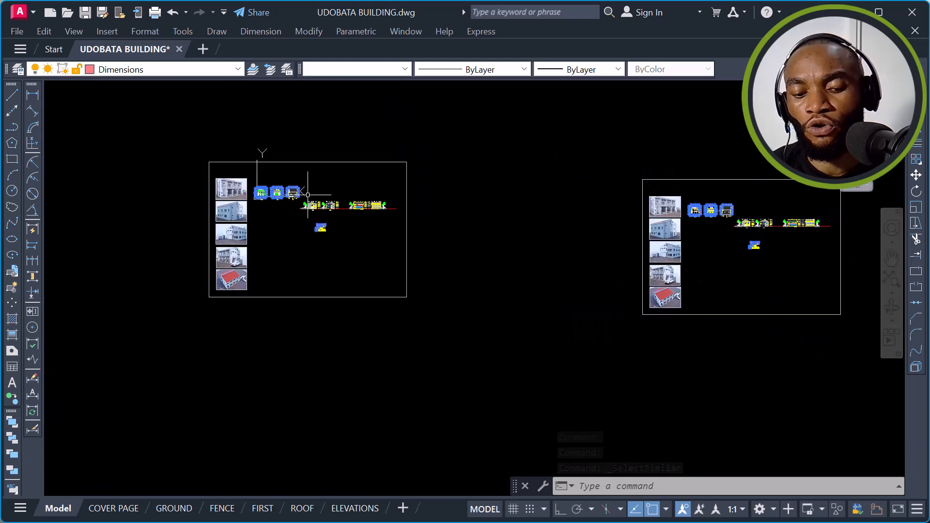
Step: Remove the original set's dimensions from the selection and erase those of the copied drawing set
{"action": "left_click", "coordinate": [190, 136]}
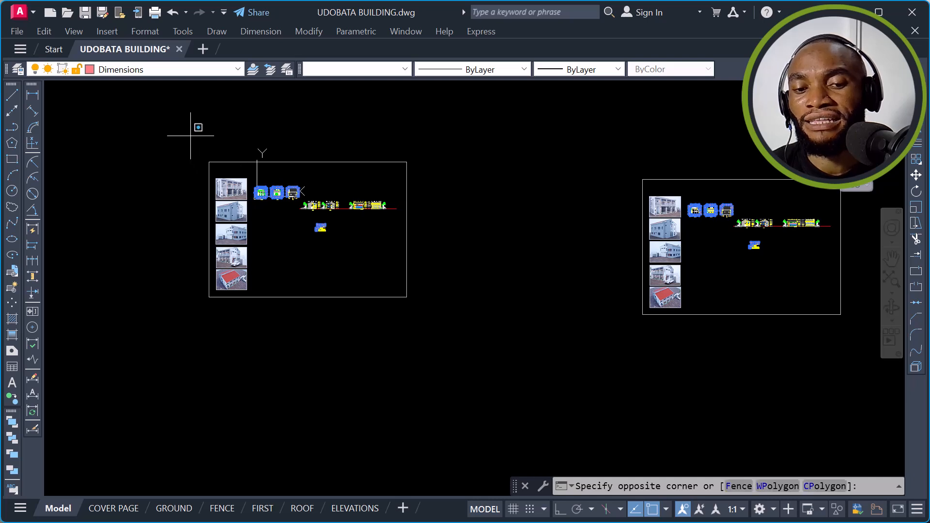
{"action": "left_click", "coordinate": [457, 330]}
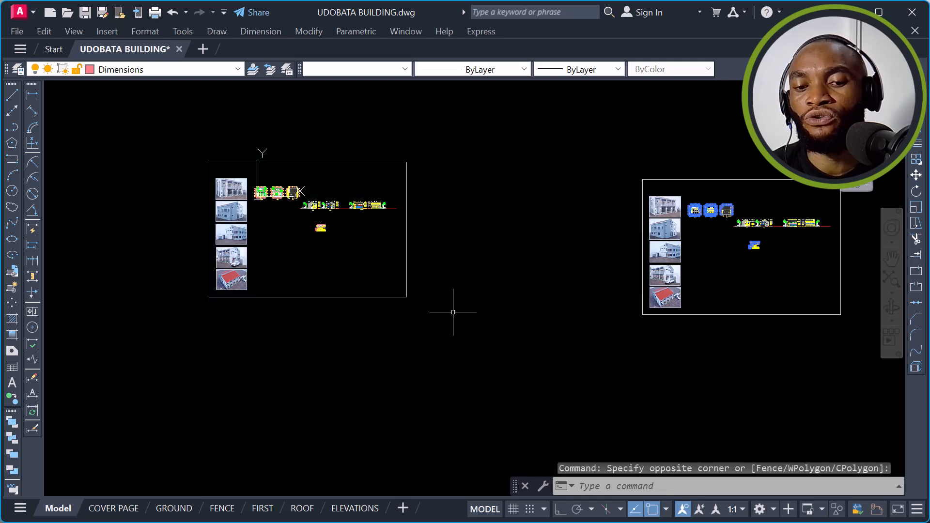
{"action": "scroll", "coordinate": [272, 187], "scroll_direction": "up", "scroll_amount": 6}
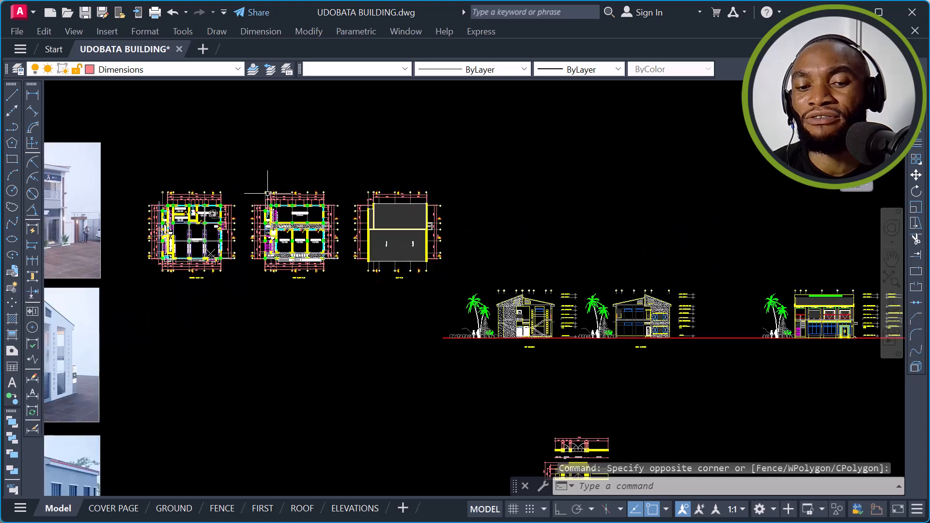
{"action": "scroll", "coordinate": [212, 194], "scroll_direction": "up", "scroll_amount": 3}
{"action": "scroll", "coordinate": [182, 199], "scroll_direction": "down", "scroll_amount": 8}
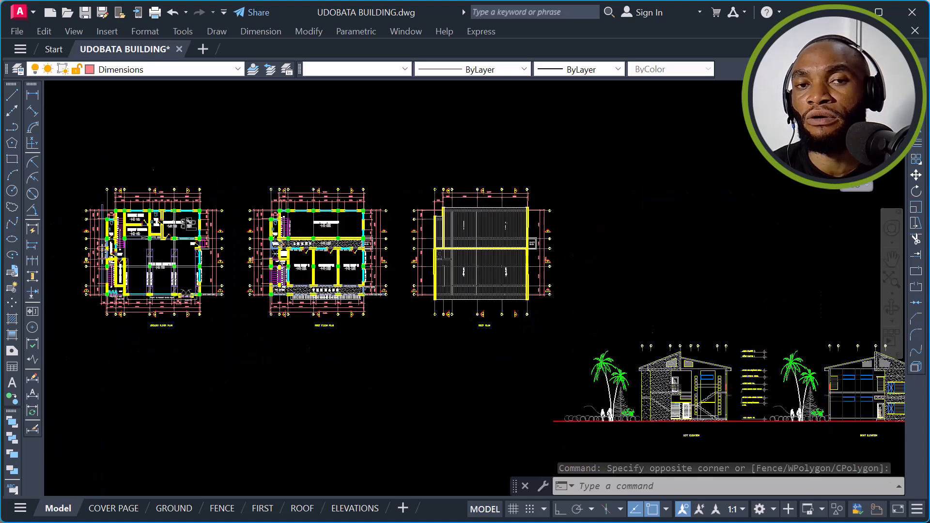
{"action": "scroll", "coordinate": [182, 193], "scroll_direction": "down", "scroll_amount": 4}
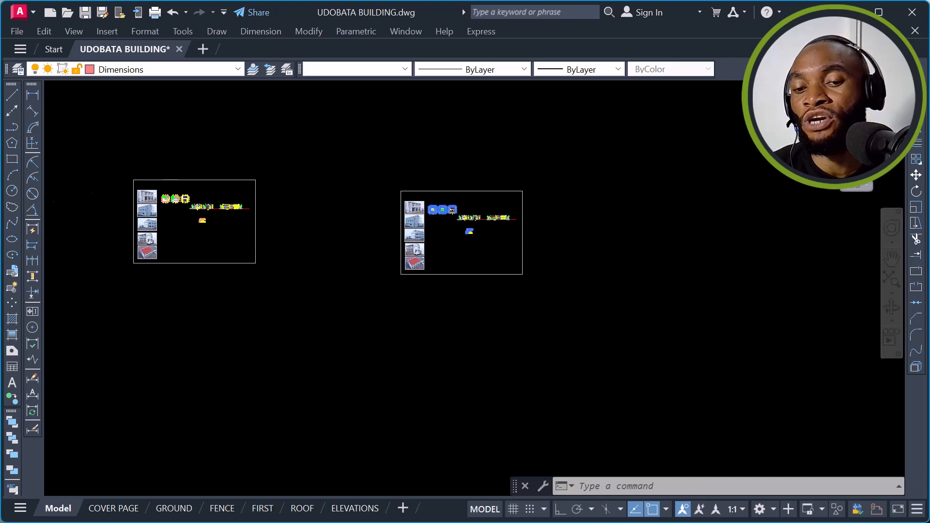
{"action": "scroll", "coordinate": [434, 213], "scroll_direction": "up", "scroll_amount": 4}
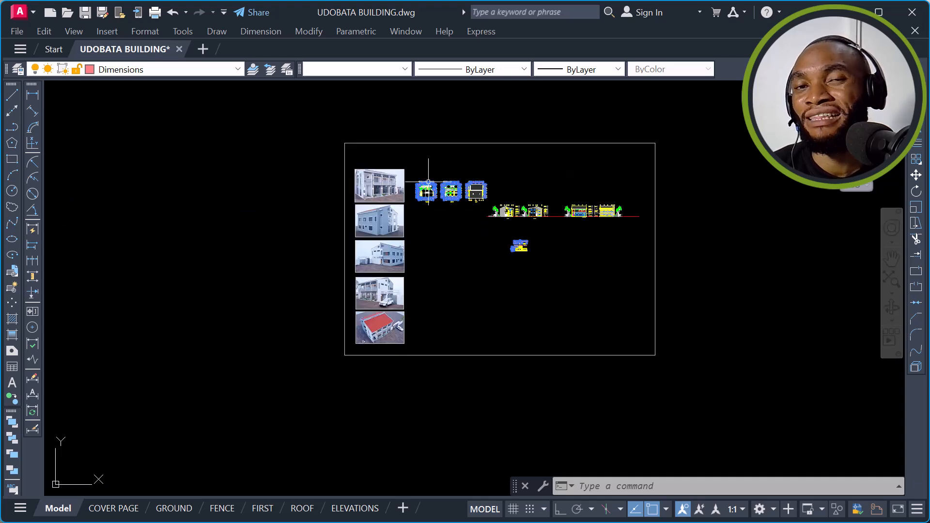
{"action": "scroll", "coordinate": [428, 182], "scroll_direction": "up", "scroll_amount": 8}
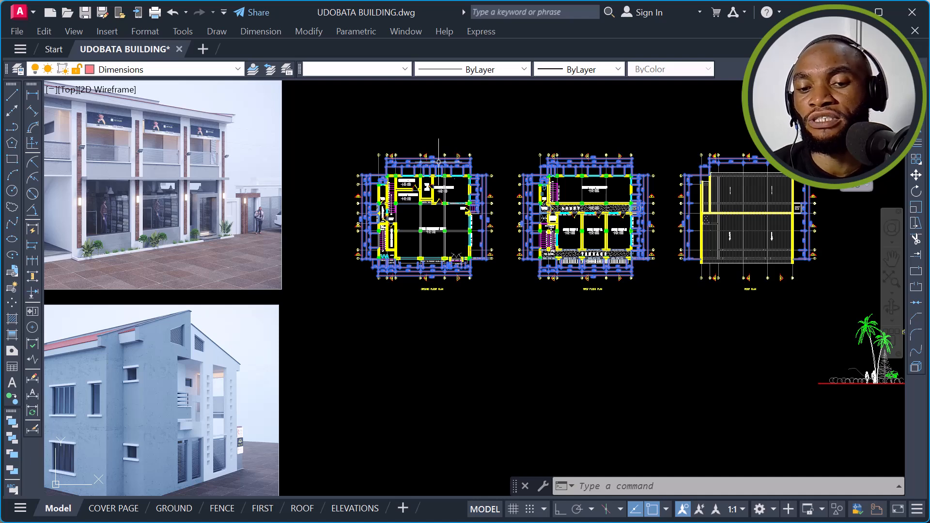
{"action": "scroll", "coordinate": [455, 156], "scroll_direction": "up", "scroll_amount": 6}
{"action": "key", "text": "Return"}
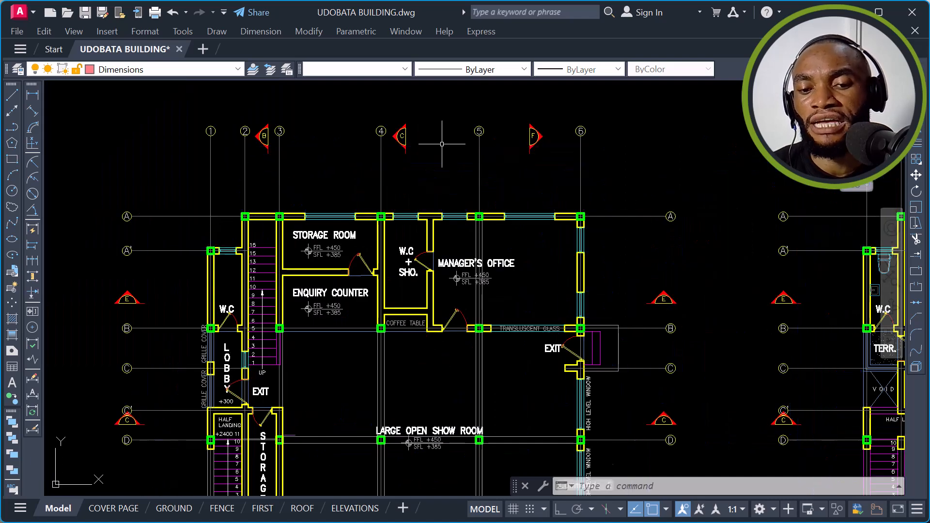
Step: Select markers B, C and F above the copied ground floor plan and markers E and C along its right-hand side
{"action": "scroll", "coordinate": [410, 188], "scroll_direction": "down", "scroll_amount": 6}
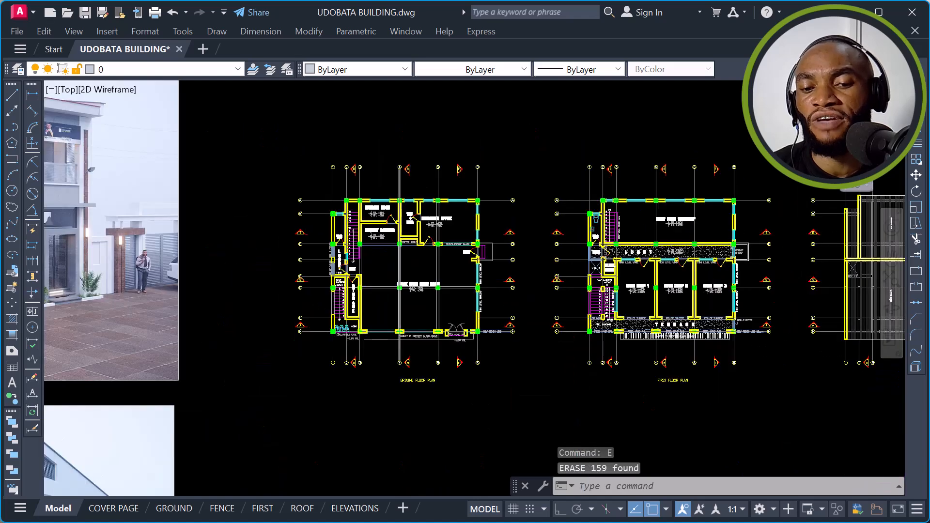
{"action": "scroll", "coordinate": [404, 172], "scroll_direction": "up", "scroll_amount": 6}
{"action": "left_click", "coordinate": [435, 146]}
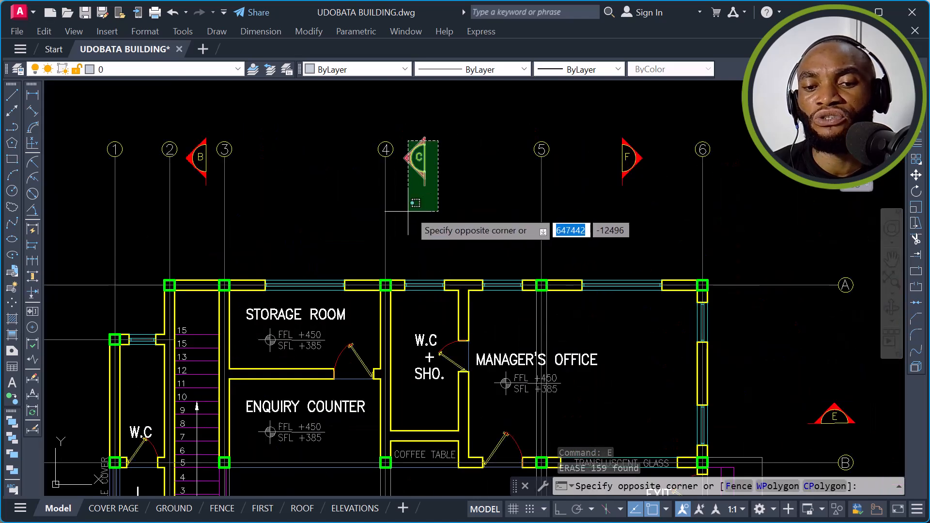
{"action": "left_click", "coordinate": [387, 232]}
{"action": "left_click", "coordinate": [227, 141]}
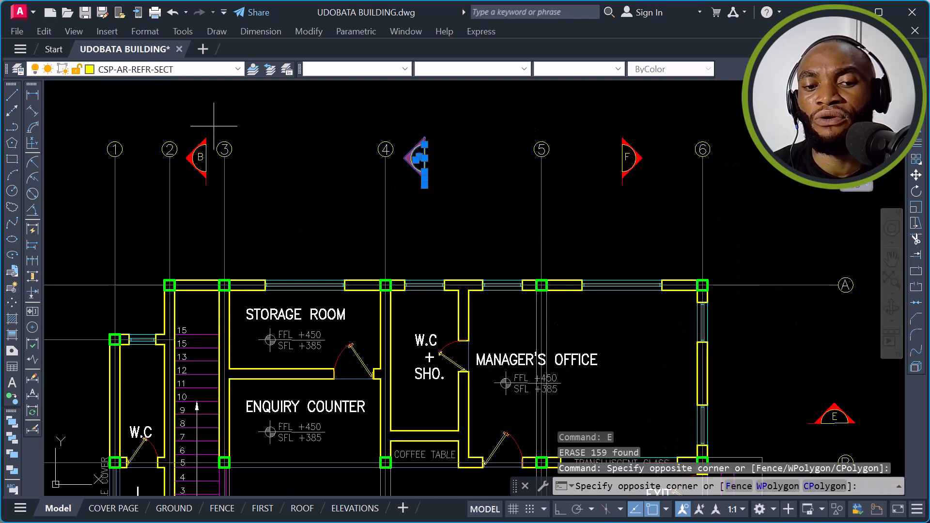
{"action": "left_click", "coordinate": [196, 201]}
{"action": "scroll", "coordinate": [595, 207], "scroll_direction": "down", "scroll_amount": 6}
{"action": "scroll", "coordinate": [579, 180], "scroll_direction": "up", "scroll_amount": 8}
{"action": "left_click", "coordinate": [602, 177]}
{"action": "left_click", "coordinate": [489, 239]}
{"action": "scroll", "coordinate": [570, 253], "scroll_direction": "down", "scroll_amount": 5}
{"action": "scroll", "coordinate": [571, 252], "scroll_direction": "up", "scroll_amount": 3}
{"action": "left_click", "coordinate": [573, 252]}
{"action": "left_click", "coordinate": [448, 316]}
{"action": "scroll", "coordinate": [581, 218], "scroll_direction": "down", "scroll_amount": 6}
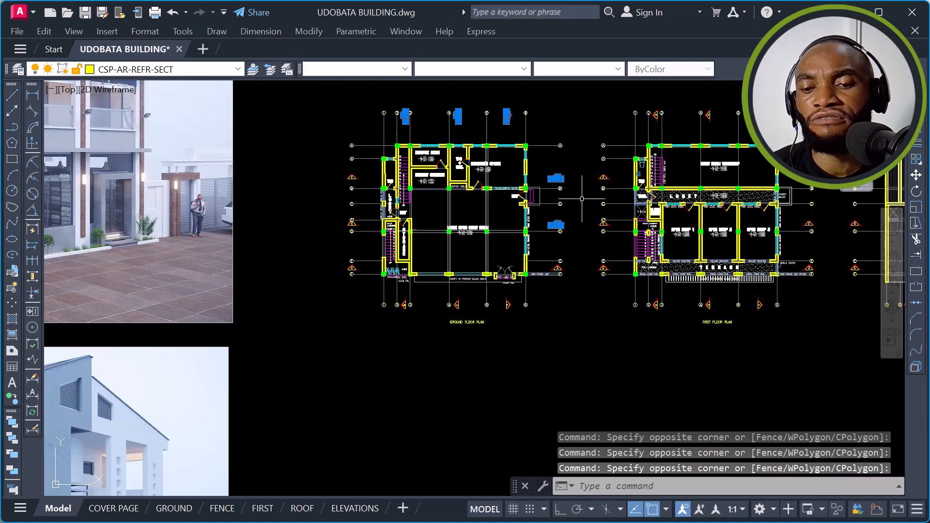
Step: Erase all section markers similar to the selected ones from the copied drawing set, excluding the original set's markers from the selection
{"action": "right_click", "coordinate": [587, 166]}
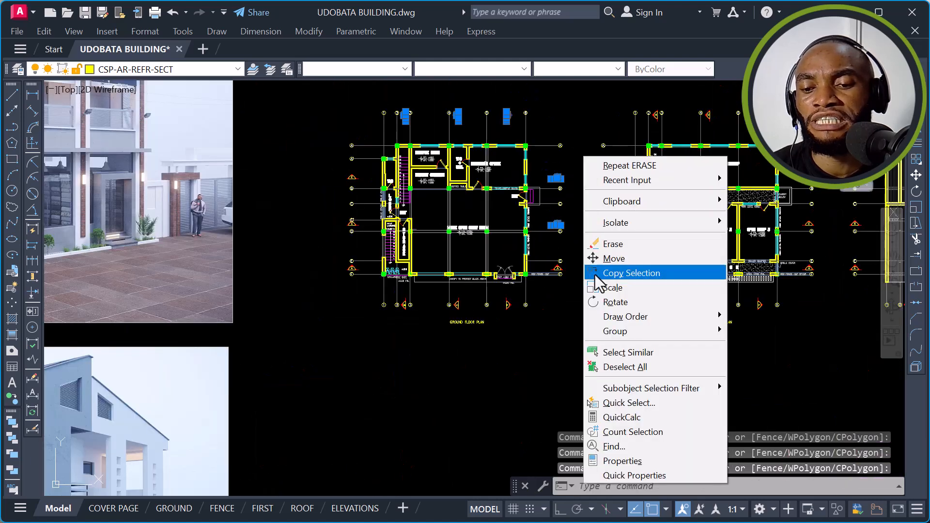
{"action": "left_click", "coordinate": [630, 352]}
{"action": "scroll", "coordinate": [585, 197], "scroll_direction": "down", "scroll_amount": 9}
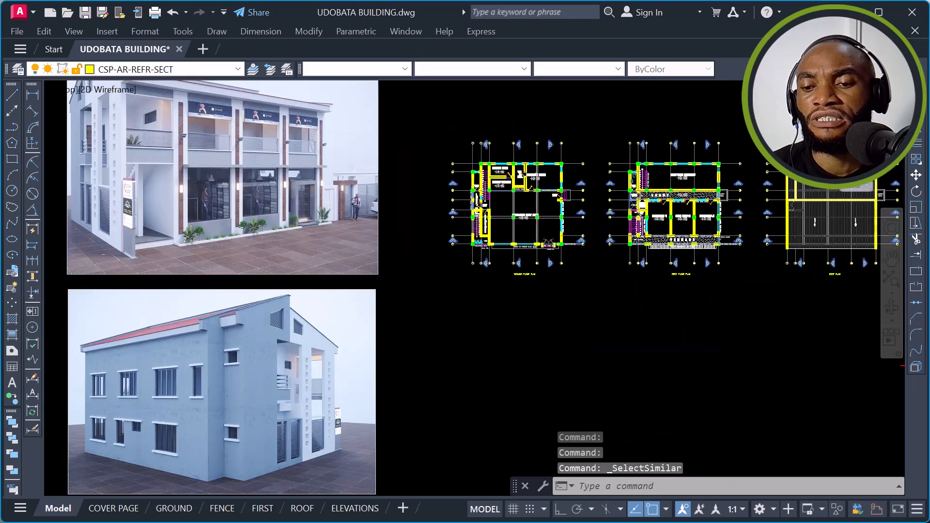
{"action": "scroll", "coordinate": [622, 200], "scroll_direction": "down", "scroll_amount": 2}
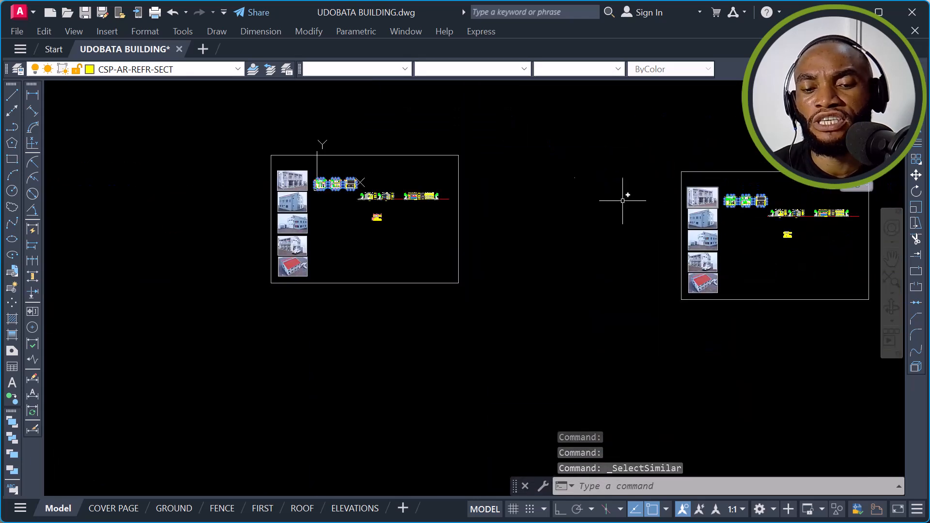
{"action": "left_click", "coordinate": [238, 143]}
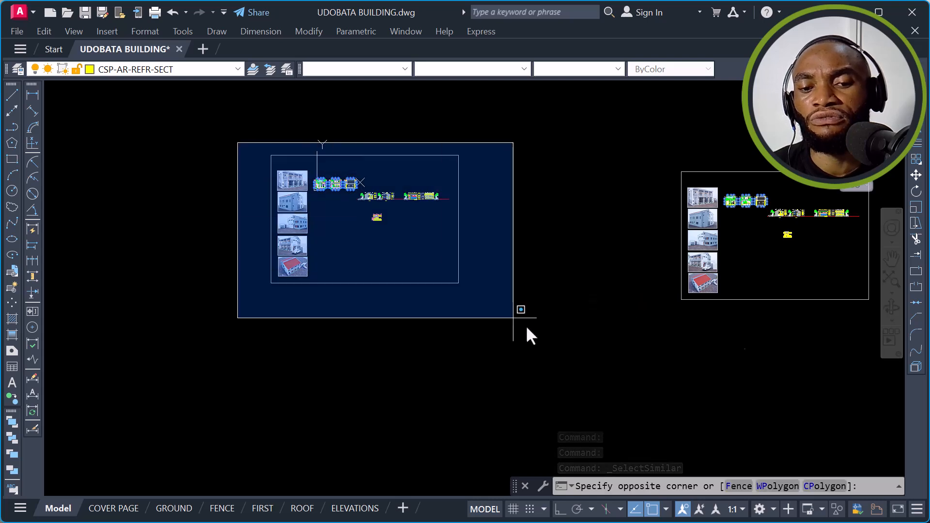
{"action": "left_click", "coordinate": [520, 332]}
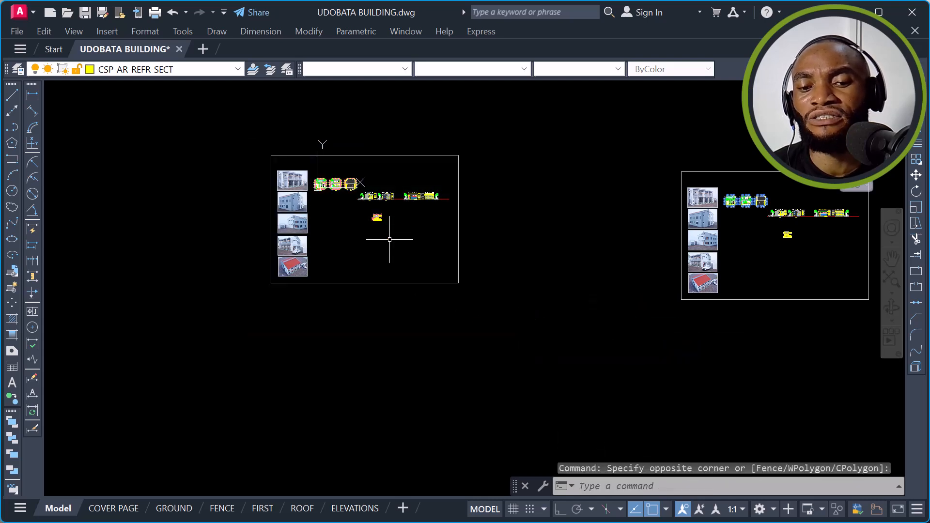
{"action": "scroll", "coordinate": [304, 209], "scroll_direction": "down", "scroll_amount": 4}
{"action": "scroll", "coordinate": [230, 186], "scroll_direction": "up", "scroll_amount": 8}
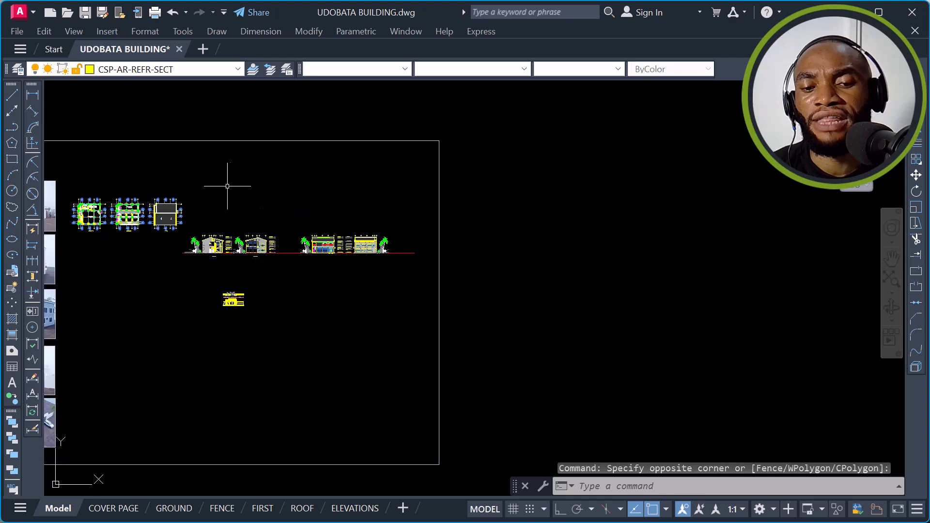
{"action": "scroll", "coordinate": [72, 204], "scroll_direction": "up", "scroll_amount": 8}
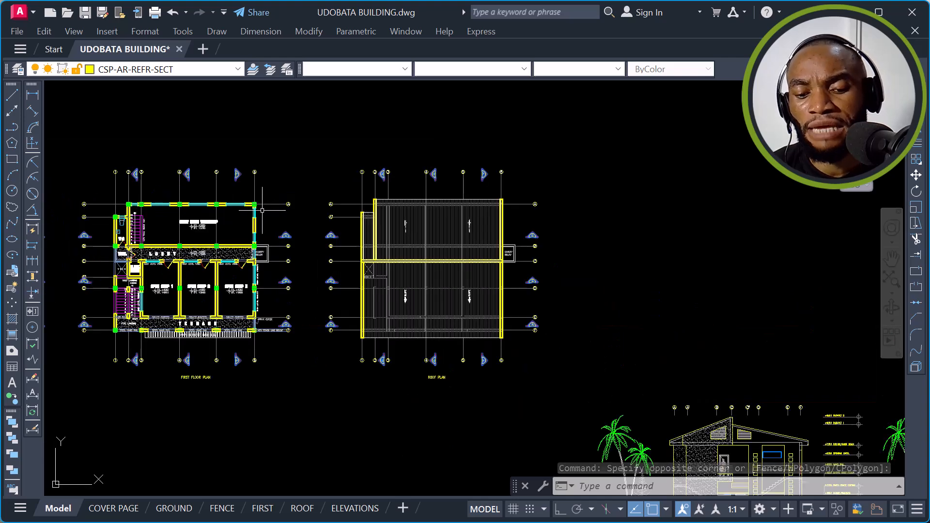
{"action": "type", "text": "E"}
{"action": "key", "text": "Return"}
Step: Examine the copied ground floor plan's rooms, walls, grid lines and labels for details still needing removal
{"action": "scroll", "coordinate": [589, 209], "scroll_direction": "down", "scroll_amount": 4}
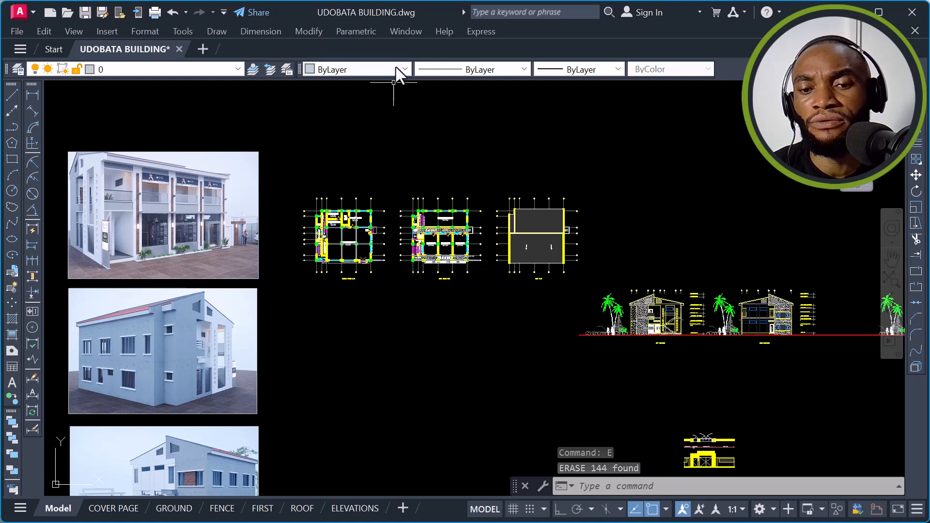
{"action": "scroll", "coordinate": [349, 173], "scroll_direction": "up", "scroll_amount": 6}
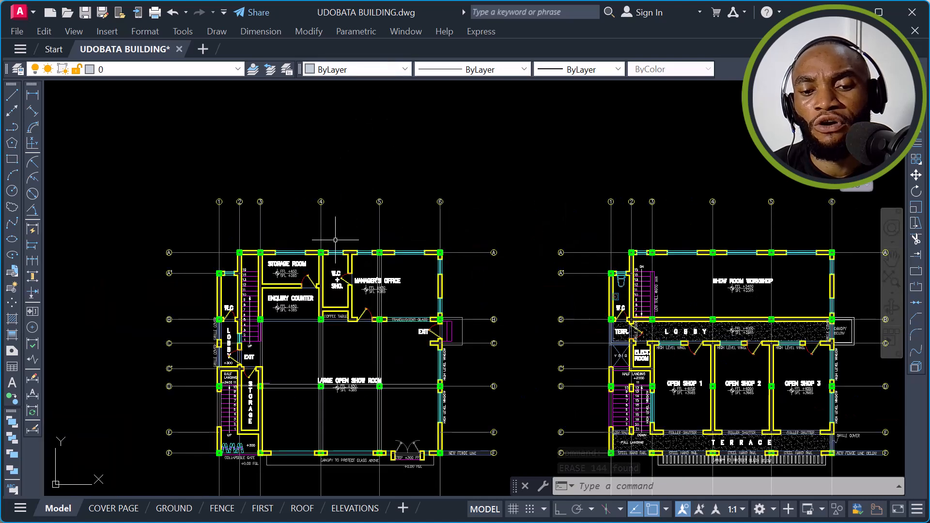
{"action": "middle_click_drag", "start_coordinate": [286, 271], "coordinate": [412, 224]}
{"action": "scroll", "coordinate": [396, 314], "scroll_direction": "up", "scroll_amount": 4}
{"action": "scroll", "coordinate": [496, 309], "scroll_direction": "down", "scroll_amount": 2}
{"action": "scroll", "coordinate": [453, 336], "scroll_direction": "down", "scroll_amount": 3}
{"action": "scroll", "coordinate": [477, 334], "scroll_direction": "up", "scroll_amount": 5}
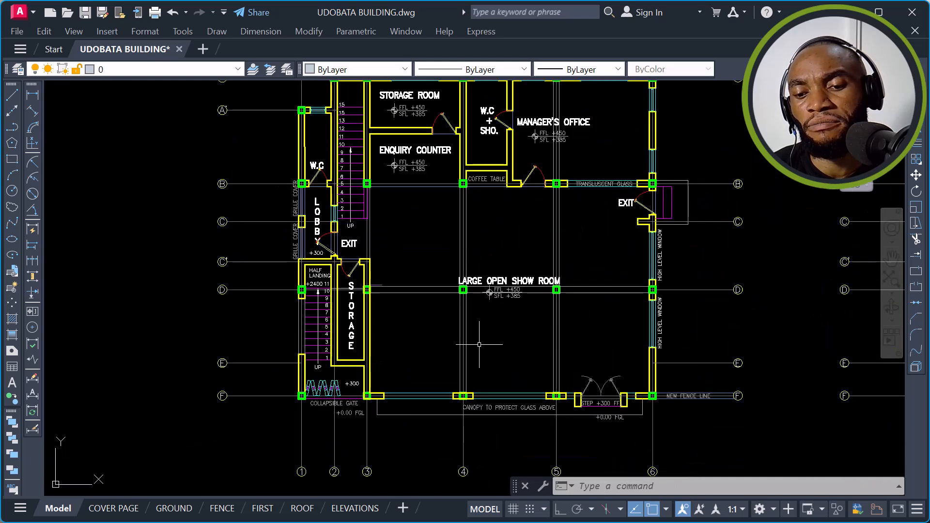
{"action": "scroll", "coordinate": [498, 265], "scroll_direction": "up", "scroll_amount": 2}
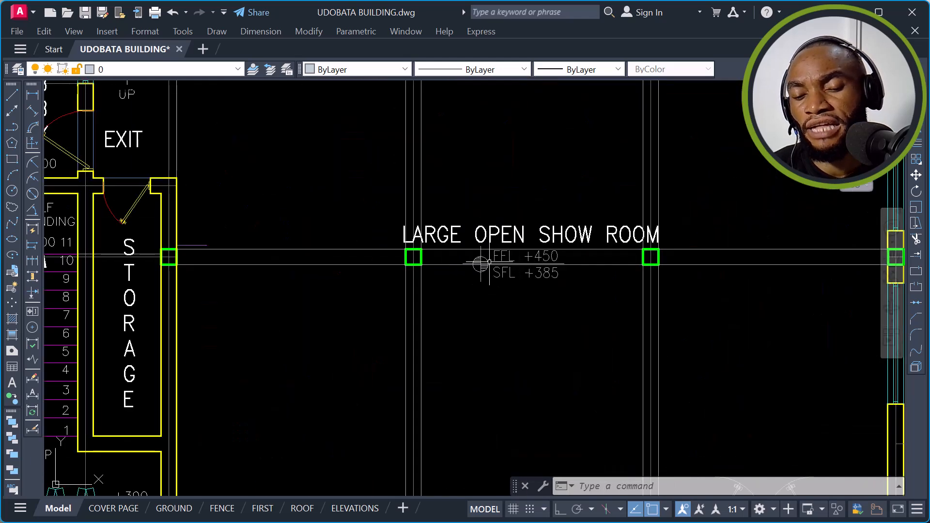
{"action": "scroll", "coordinate": [480, 264], "scroll_direction": "down", "scroll_amount": 6}
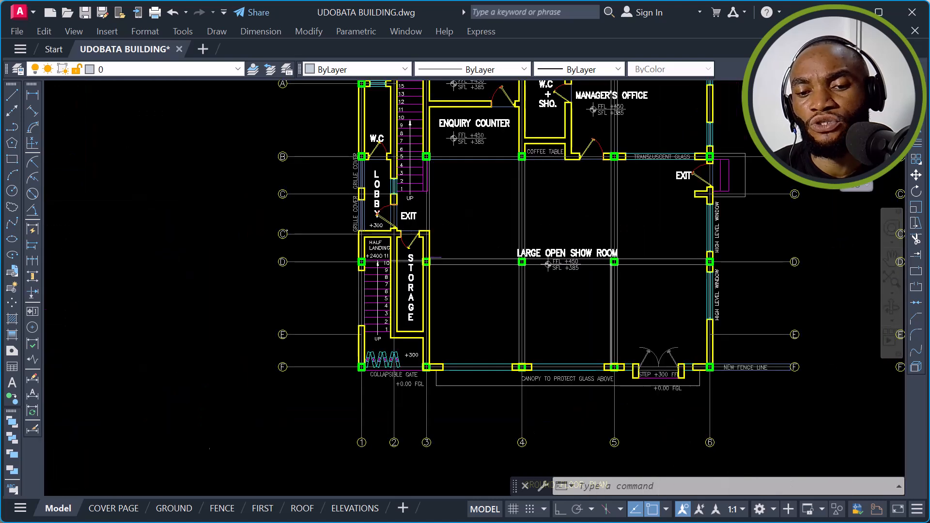
{"action": "scroll", "coordinate": [481, 147], "scroll_direction": "up", "scroll_amount": 4}
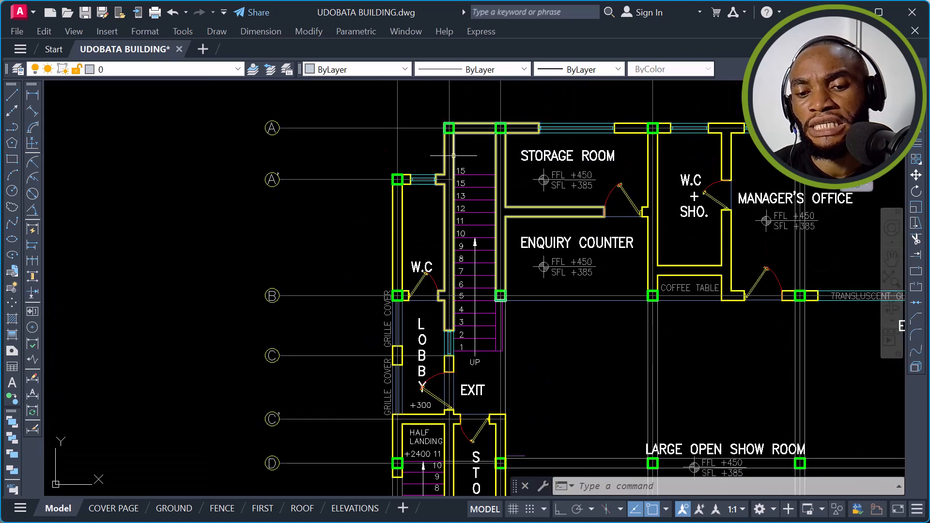
{"action": "scroll", "coordinate": [426, 179], "scroll_direction": "down", "scroll_amount": 2}
{"action": "middle_click_drag", "start_coordinate": [652, 293], "coordinate": [488, 334]}
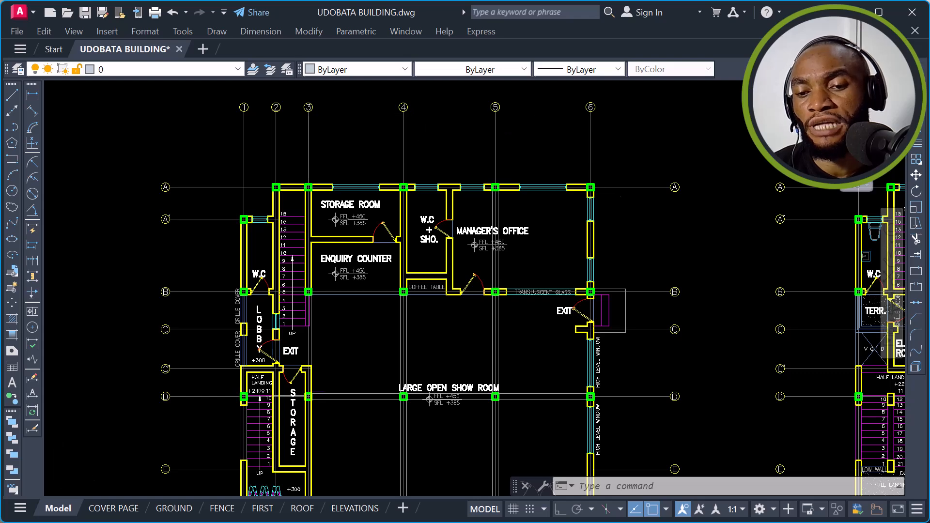
{"action": "scroll", "coordinate": [596, 197], "scroll_direction": "up", "scroll_amount": 3}
{"action": "scroll", "coordinate": [597, 207], "scroll_direction": "down", "scroll_amount": 4}
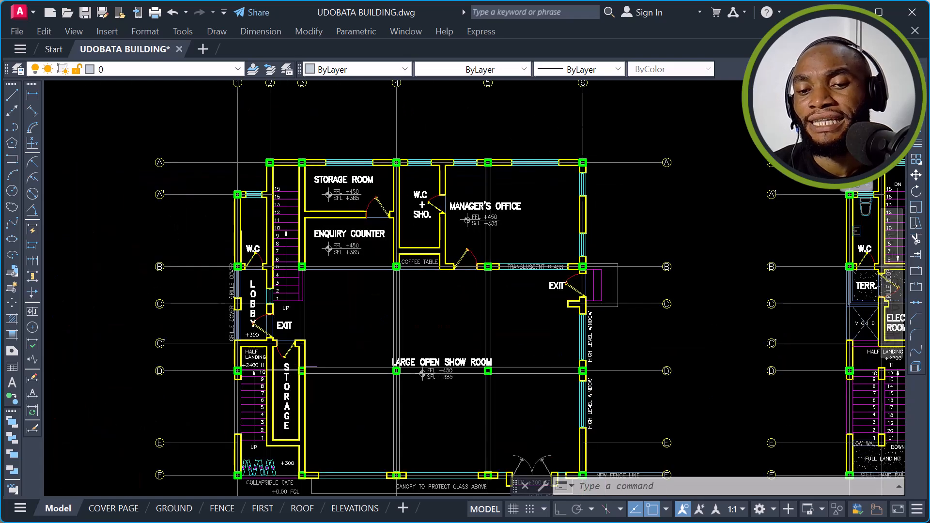
Step: Erase the NEW FENCE LINE label and its fence outline beside grid bubble F on the copied ground floor plan
{"action": "scroll", "coordinate": [621, 353], "scroll_direction": "up", "scroll_amount": 6}
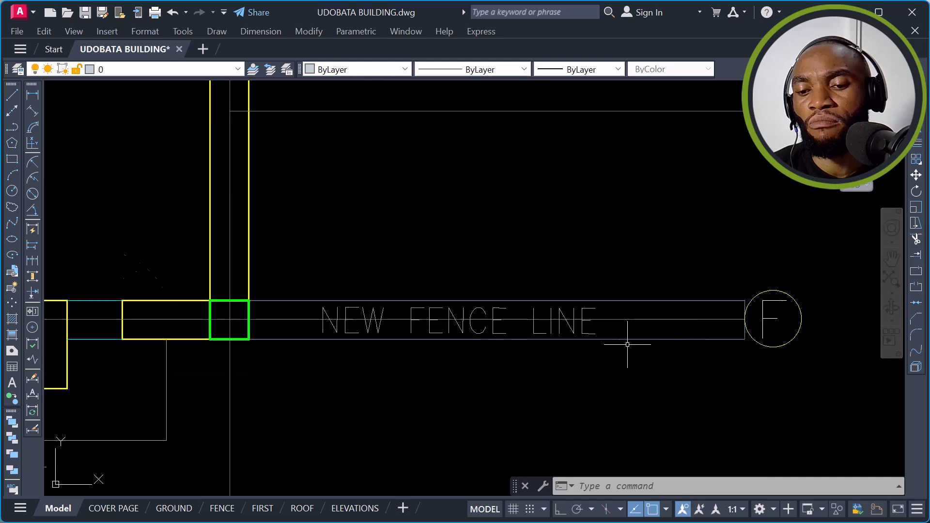
{"action": "left_click", "coordinate": [612, 333]}
{"action": "left_click", "coordinate": [523, 367]}
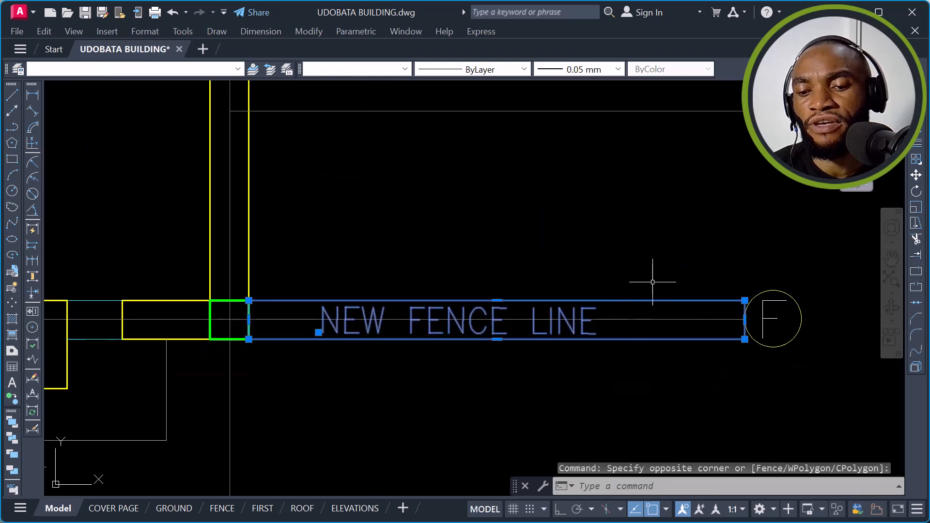
{"action": "left_click", "coordinate": [645, 280]}
{"action": "left_click", "coordinate": [442, 309]}
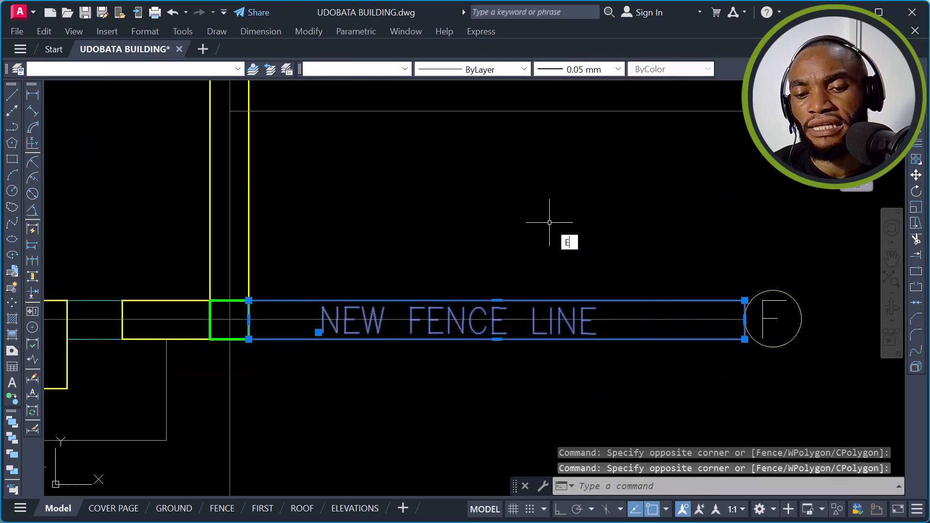
{"action": "key", "text": "Return"}
Step: Compare the CANOPY TO PROTECT GLASS ABOVE note on the copied ground floor plan with the canopy in the front render
{"action": "scroll", "coordinate": [550, 217], "scroll_direction": "down", "scroll_amount": 5}
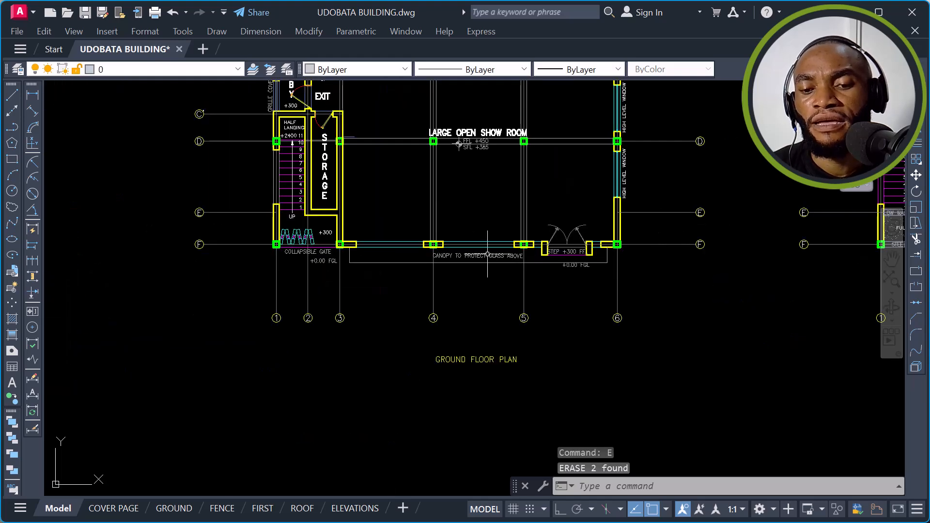
{"action": "scroll", "coordinate": [465, 255], "scroll_direction": "up", "scroll_amount": 5}
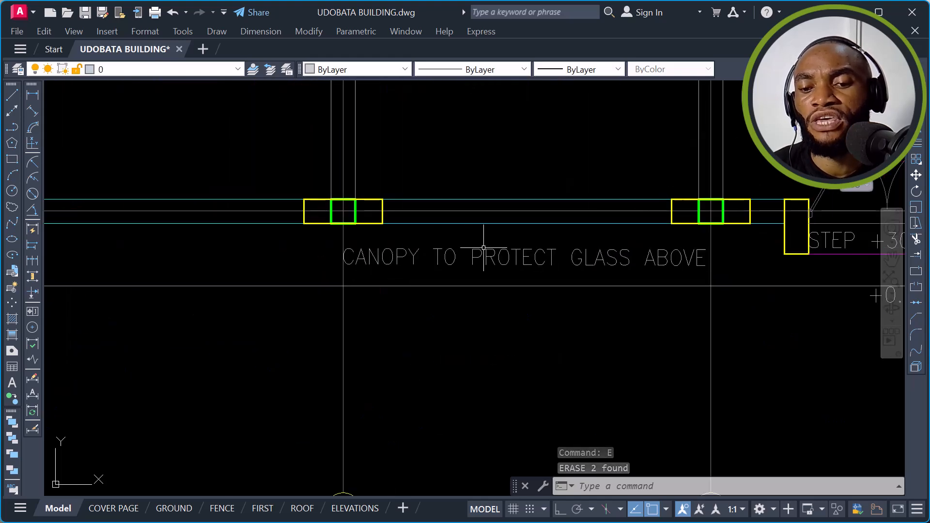
{"action": "scroll", "coordinate": [463, 258], "scroll_direction": "down", "scroll_amount": 4}
{"action": "scroll", "coordinate": [537, 266], "scroll_direction": "down", "scroll_amount": 6}
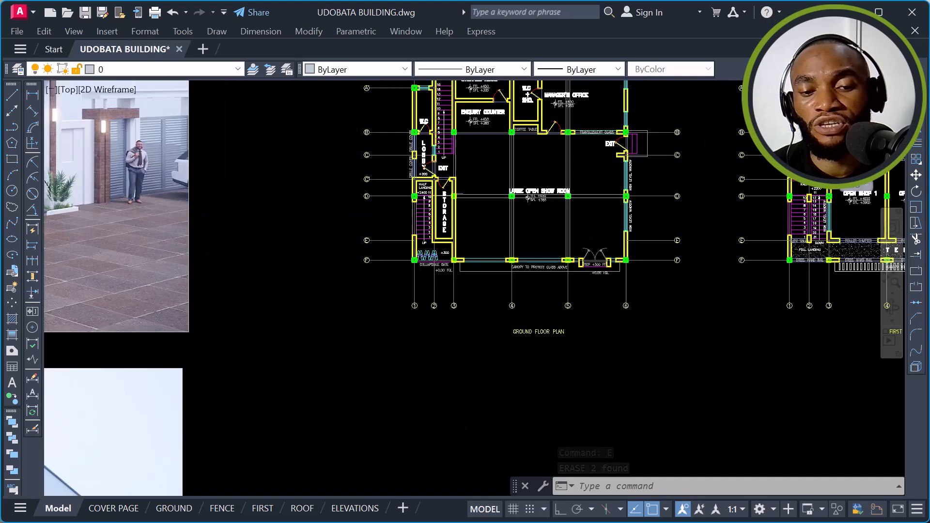
{"action": "scroll", "coordinate": [332, 181], "scroll_direction": "up", "scroll_amount": 5}
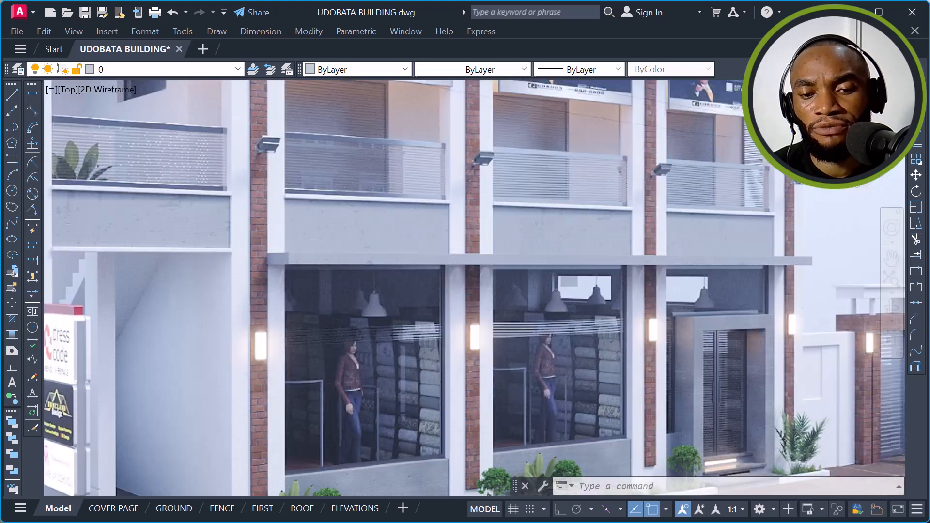
{"action": "scroll", "coordinate": [332, 181], "scroll_direction": "down", "scroll_amount": 5}
{"action": "scroll", "coordinate": [470, 358], "scroll_direction": "down", "scroll_amount": 2}
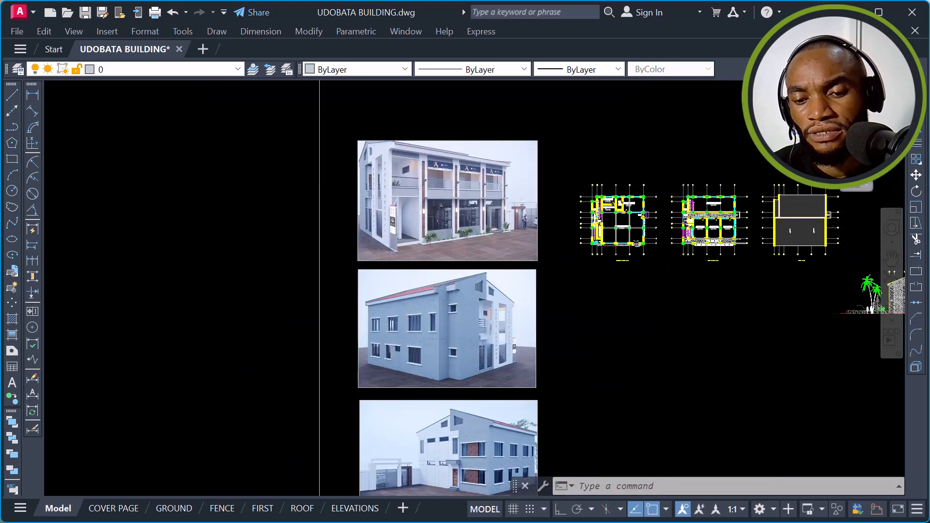
{"action": "scroll", "coordinate": [471, 364], "scroll_direction": "down", "scroll_amount": 3}
{"action": "scroll", "coordinate": [472, 360], "scroll_direction": "up", "scroll_amount": 4}
{"action": "scroll", "coordinate": [480, 378], "scroll_direction": "down", "scroll_amount": 4}
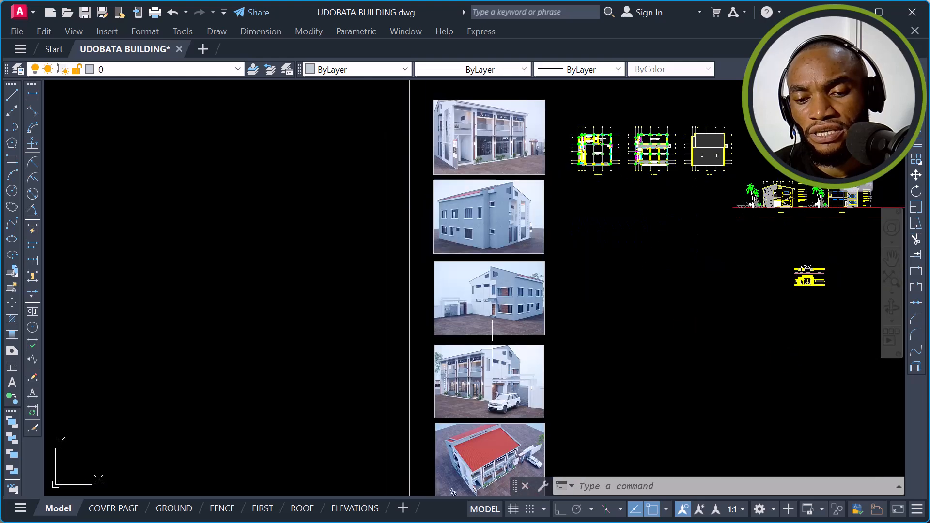
Step: Examine the slatted front canopy in the red-roof aerial render and relate it to the canopy outline on the copied ground floor plan
{"action": "scroll", "coordinate": [491, 412], "scroll_direction": "up", "scroll_amount": 2}
{"action": "scroll", "coordinate": [451, 439], "scroll_direction": "up", "scroll_amount": 8}
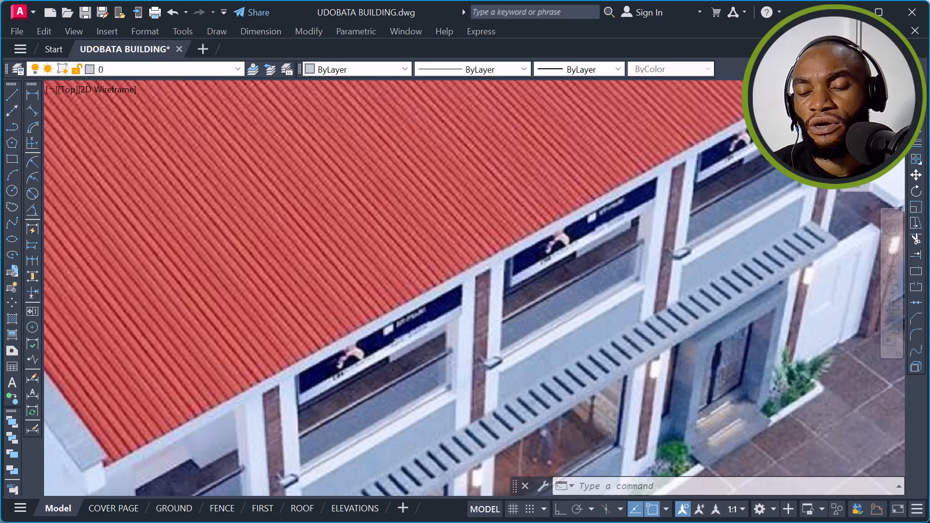
{"action": "scroll", "coordinate": [816, 235], "scroll_direction": "down", "scroll_amount": 2}
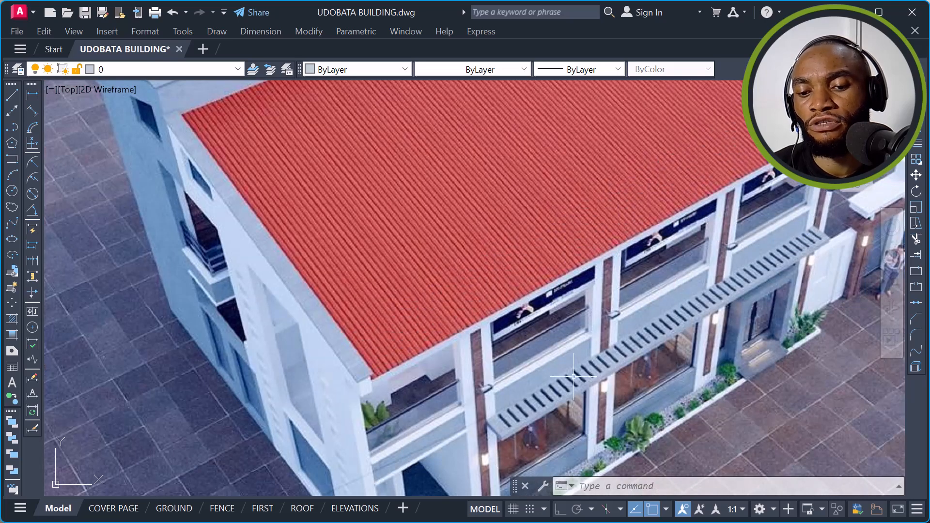
{"action": "scroll", "coordinate": [507, 409], "scroll_direction": "up", "scroll_amount": 4}
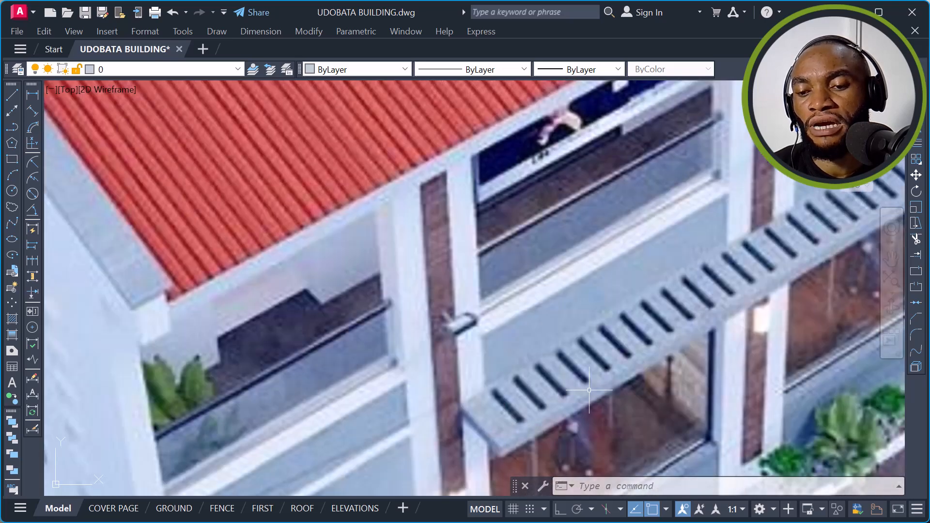
{"action": "scroll", "coordinate": [644, 342], "scroll_direction": "down", "scroll_amount": 2}
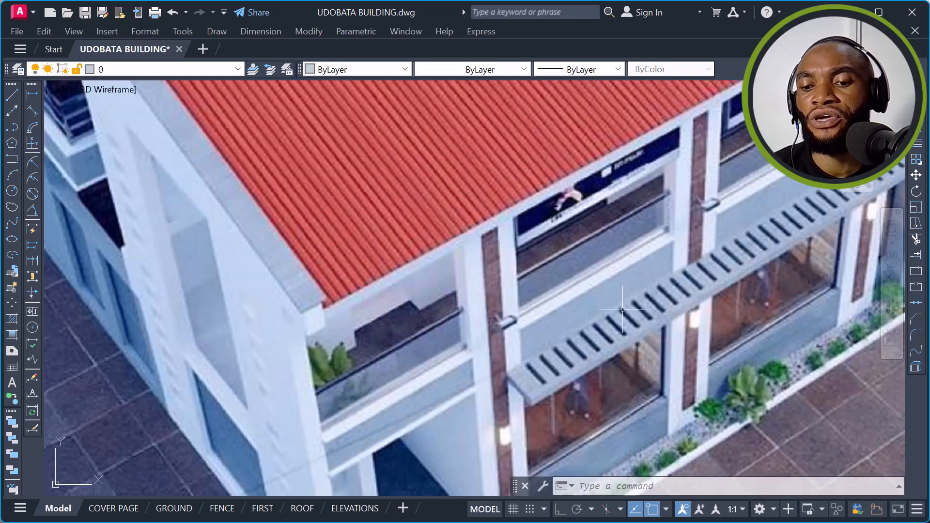
{"action": "scroll", "coordinate": [641, 303], "scroll_direction": "down", "scroll_amount": 2}
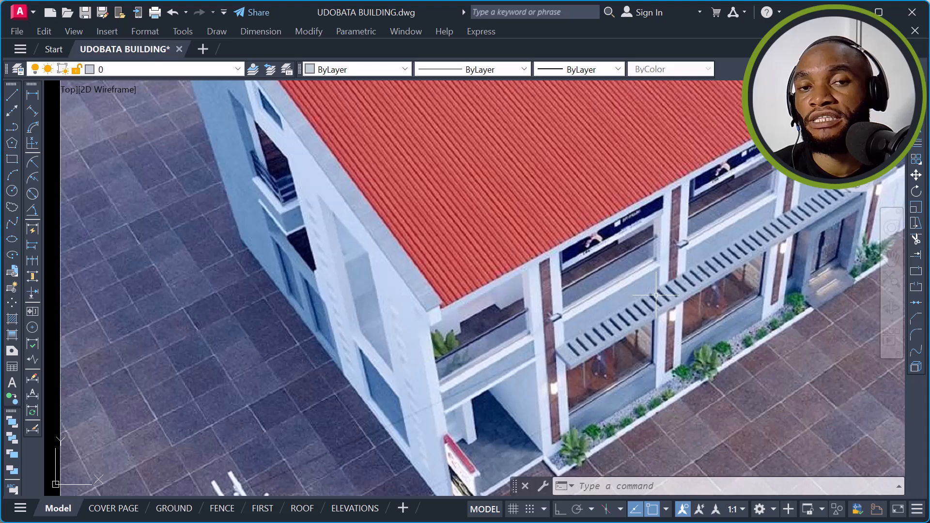
{"action": "scroll", "coordinate": [661, 303], "scroll_direction": "down", "scroll_amount": 2}
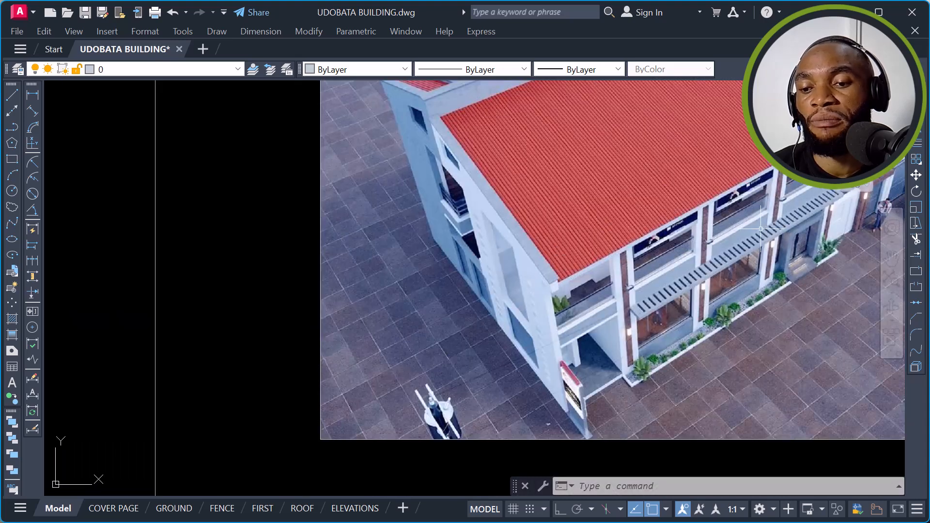
{"action": "scroll", "coordinate": [838, 210], "scroll_direction": "up", "scroll_amount": 4}
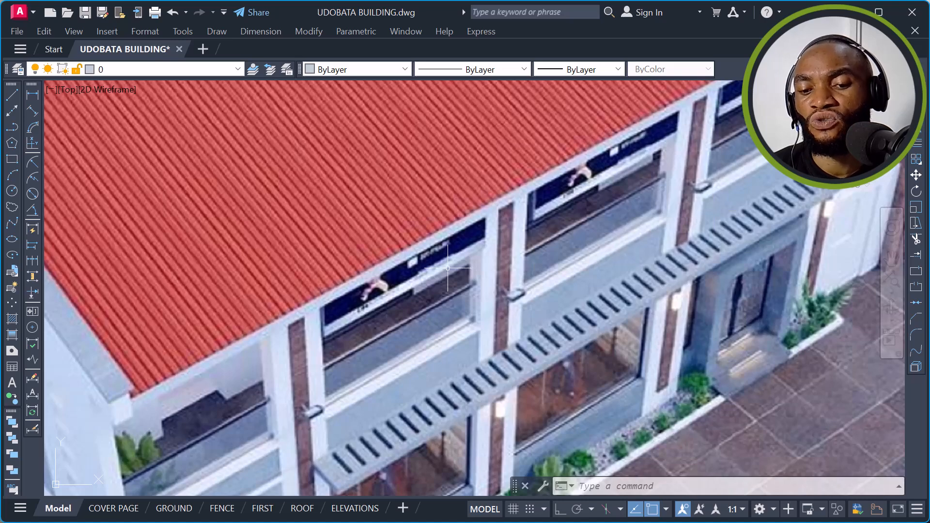
{"action": "scroll", "coordinate": [460, 272], "scroll_direction": "down", "scroll_amount": 5}
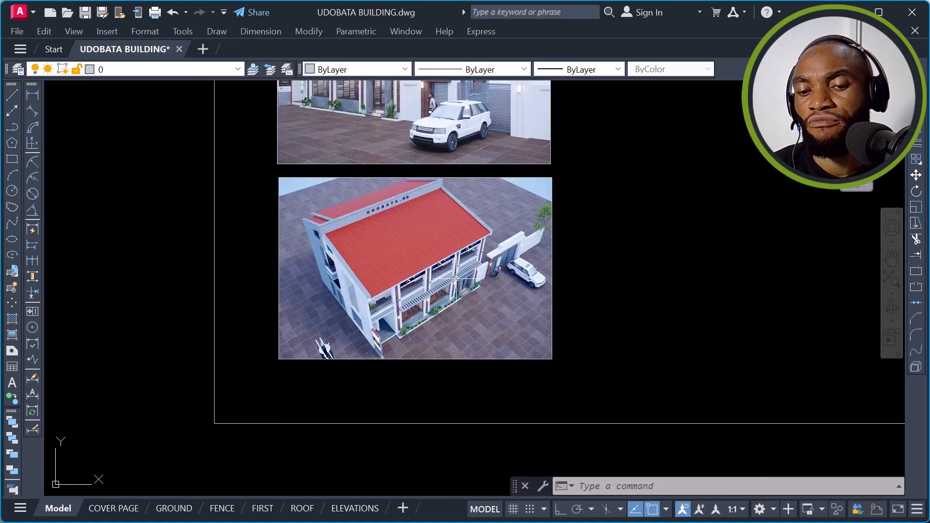
{"action": "middle_click_drag", "start_coordinate": [451, 195], "coordinate": [285, 360]}
{"action": "scroll", "coordinate": [412, 295], "scroll_direction": "down", "scroll_amount": 2}
{"action": "middle_click_drag", "start_coordinate": [611, 106], "coordinate": [622, 226]}
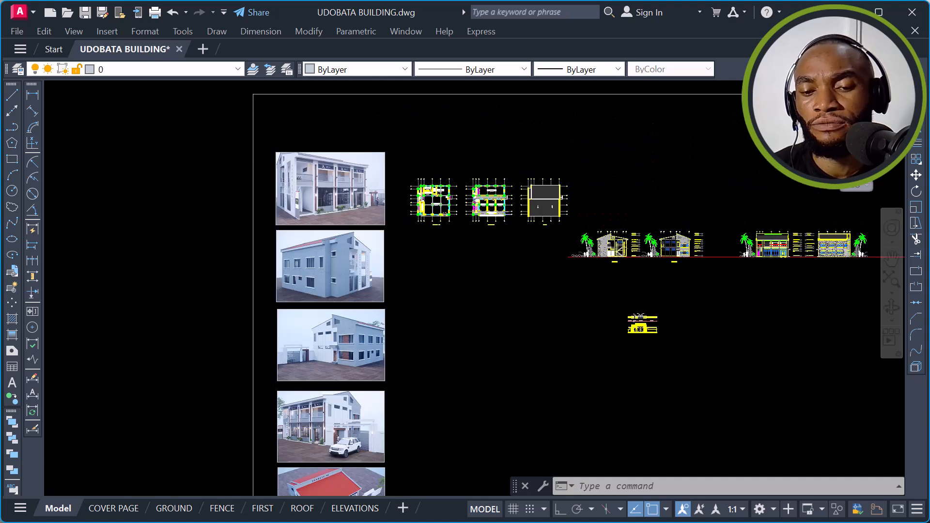
{"action": "scroll", "coordinate": [436, 225], "scroll_direction": "up", "scroll_amount": 8}
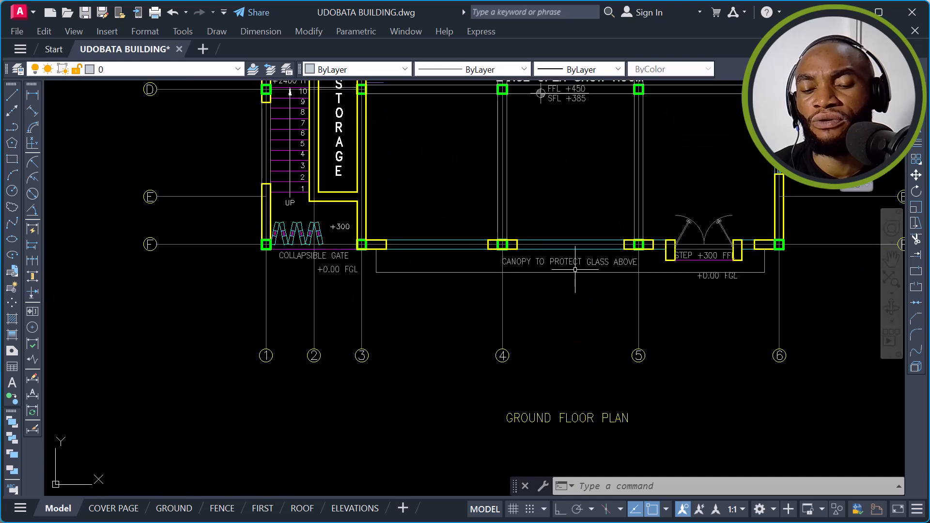
{"action": "scroll", "coordinate": [481, 274], "scroll_direction": "down", "scroll_amount": 2}
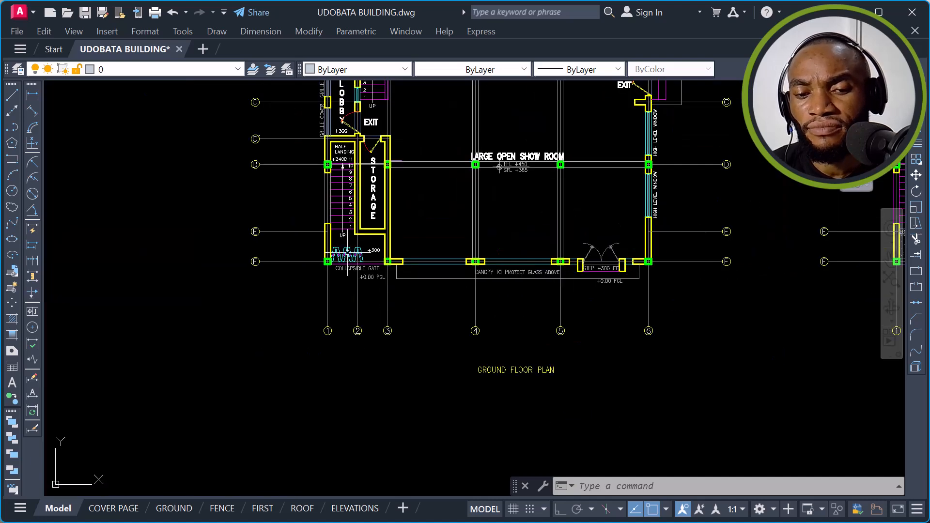
Step: Erase the folding gate symbol above the COLLAPSIBLE GATE label on the copied ground floor plan
{"action": "scroll", "coordinate": [363, 228], "scroll_direction": "up", "scroll_amount": 6}
{"action": "left_click", "coordinate": [361, 218]}
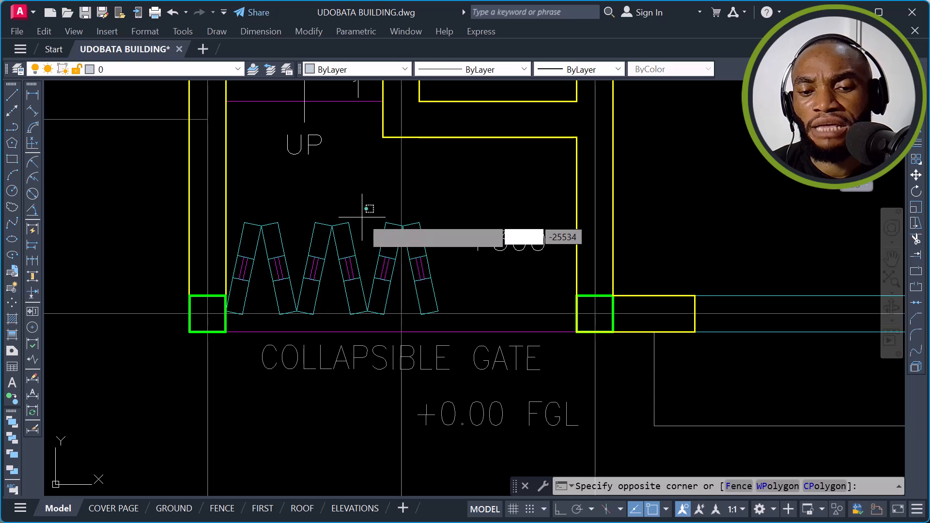
{"action": "left_click", "coordinate": [325, 245]}
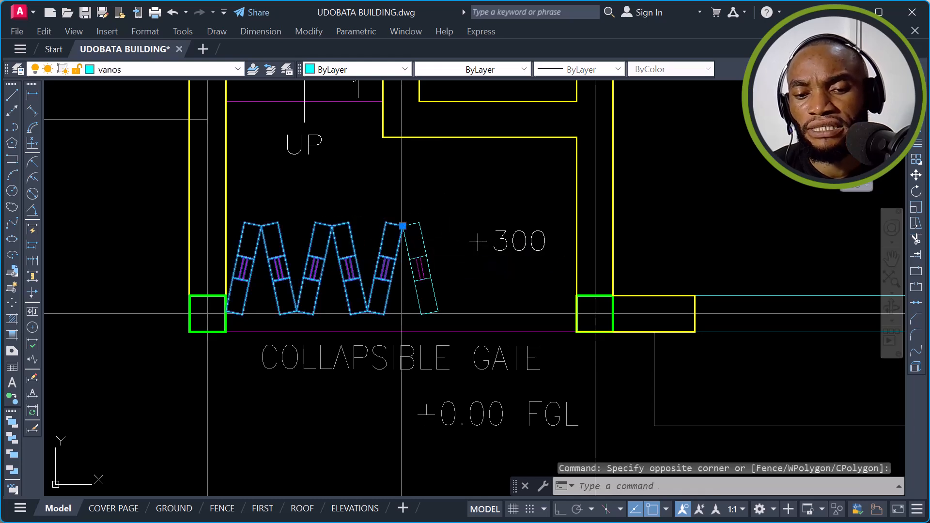
{"action": "type", "text": "e"}
{"action": "key", "text": "Return"}
{"action": "scroll", "coordinate": [364, 219], "scroll_direction": "down", "scroll_amount": 2}
{"action": "left_click", "coordinate": [363, 205]}
{"action": "left_click", "coordinate": [410, 270]}
{"action": "key", "text": "Delete"}
Step: Examine the green column where grid lines A and 5 meet on the copied ground floor plan
{"action": "scroll", "coordinate": [394, 263], "scroll_direction": "down", "scroll_amount": 4}
{"action": "scroll", "coordinate": [416, 246], "scroll_direction": "down", "scroll_amount": 3}
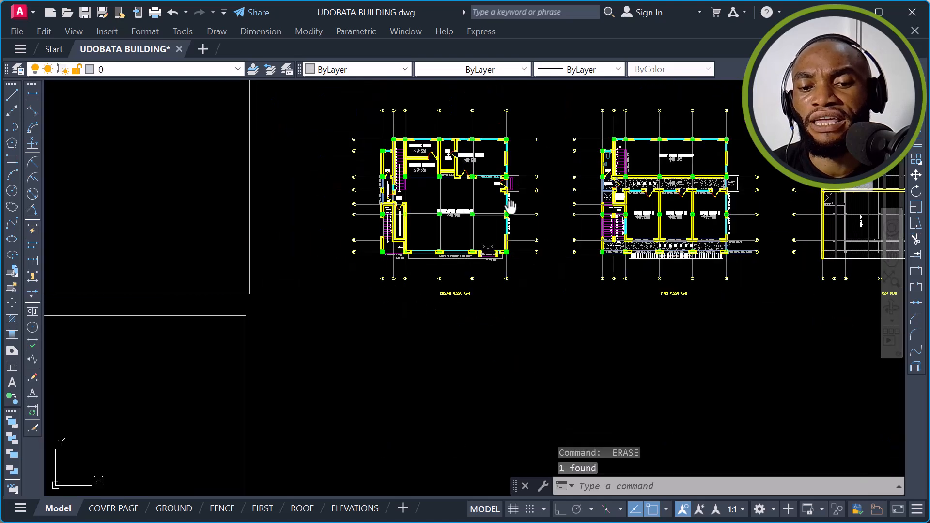
{"action": "scroll", "coordinate": [421, 240], "scroll_direction": "up", "scroll_amount": 5}
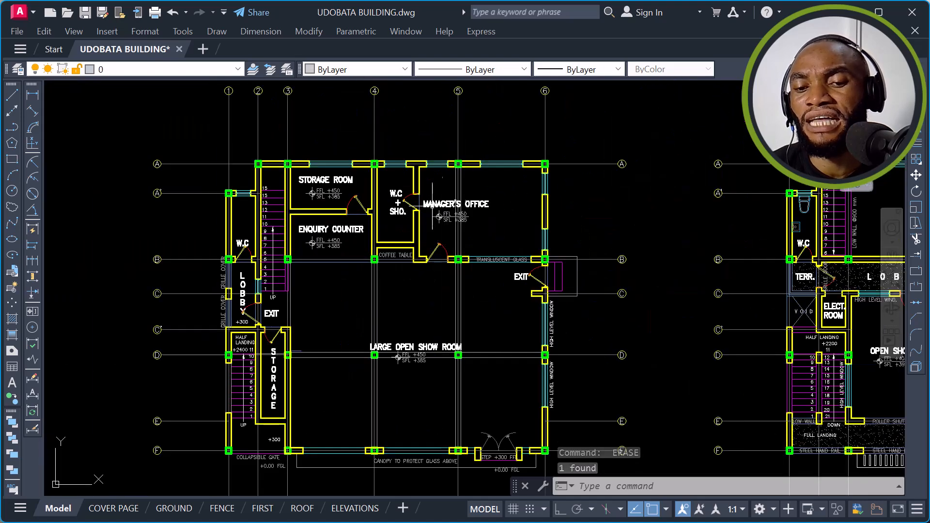
{"action": "scroll", "coordinate": [460, 165], "scroll_direction": "up", "scroll_amount": 2}
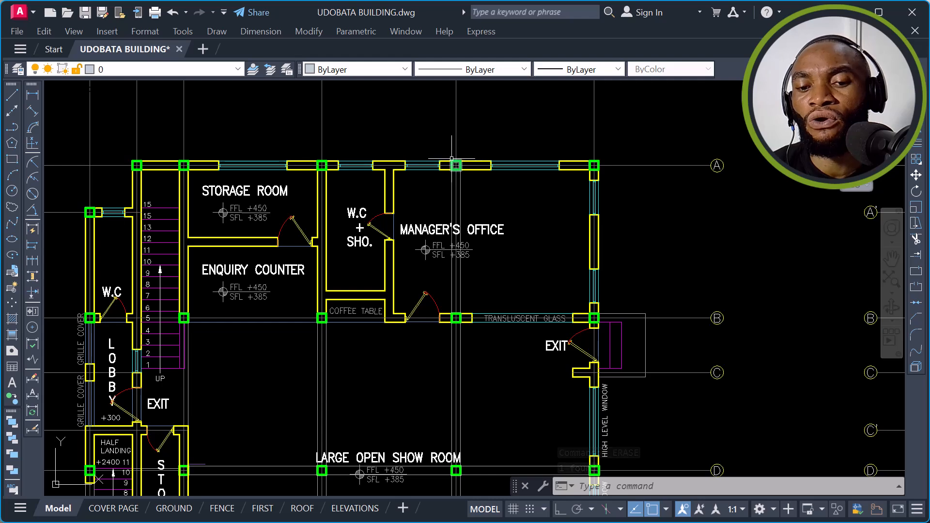
{"action": "scroll", "coordinate": [459, 162], "scroll_direction": "up", "scroll_amount": 3}
{"action": "scroll", "coordinate": [463, 165], "scroll_direction": "up", "scroll_amount": 3}
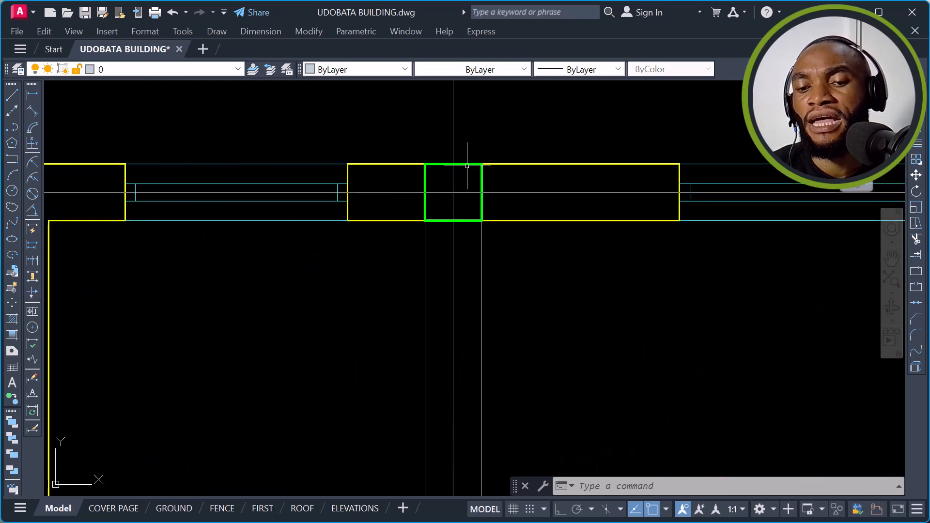
{"action": "left_click", "coordinate": [472, 163]}
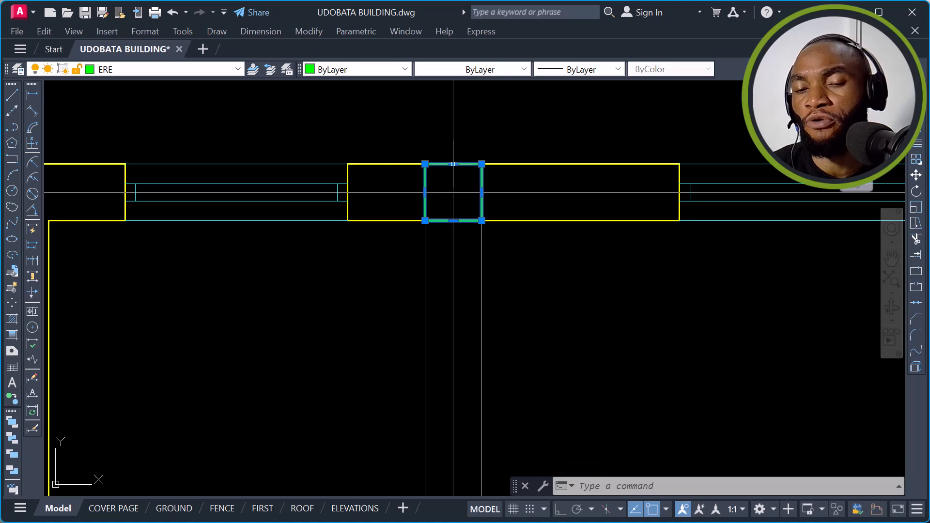
{"action": "scroll", "coordinate": [531, 163], "scroll_direction": "down", "scroll_amount": 5}
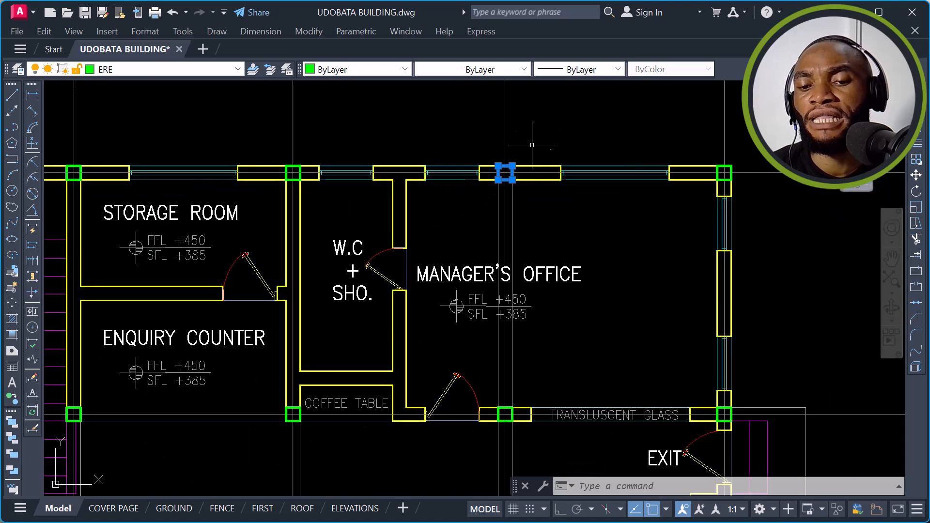
{"action": "key", "text": "Escape"}
Step: Select the green column at grid A-5 on the copied ground floor plan together with all similar columns in the drawing
{"action": "scroll", "coordinate": [532, 145], "scroll_direction": "up", "scroll_amount": 5}
{"action": "left_click", "coordinate": [520, 142]}
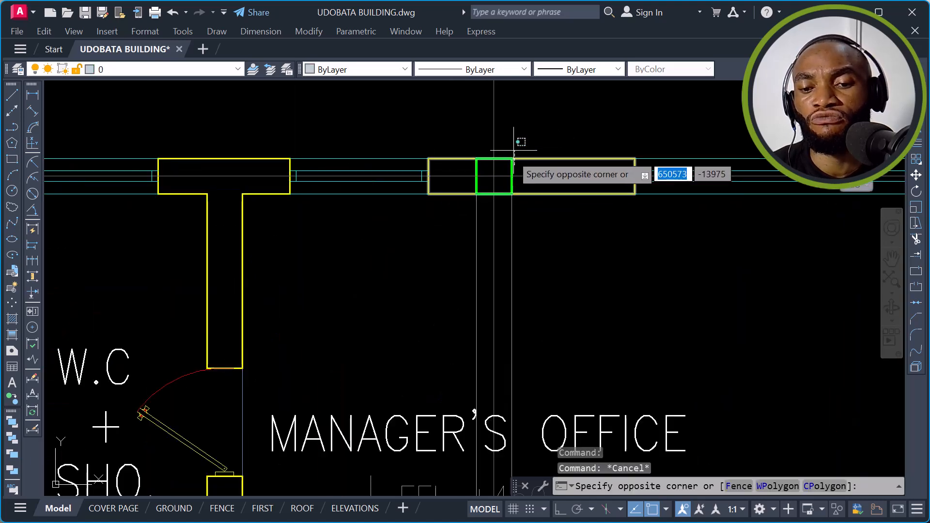
{"action": "left_click", "coordinate": [484, 184]}
{"action": "scroll", "coordinate": [482, 217], "scroll_direction": "down", "scroll_amount": 4}
{"action": "right_click", "coordinate": [508, 155]}
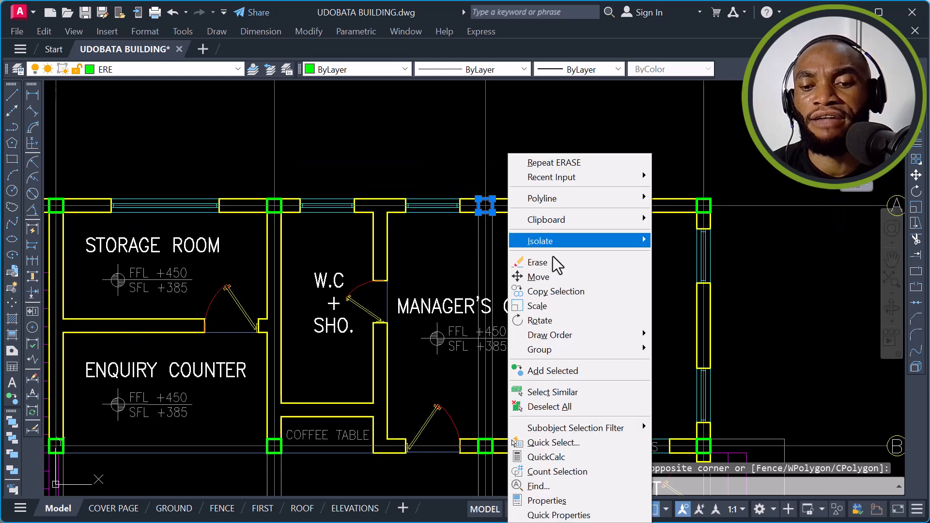
{"action": "left_click", "coordinate": [575, 390]}
{"action": "scroll", "coordinate": [586, 205], "scroll_direction": "down", "scroll_amount": 2}
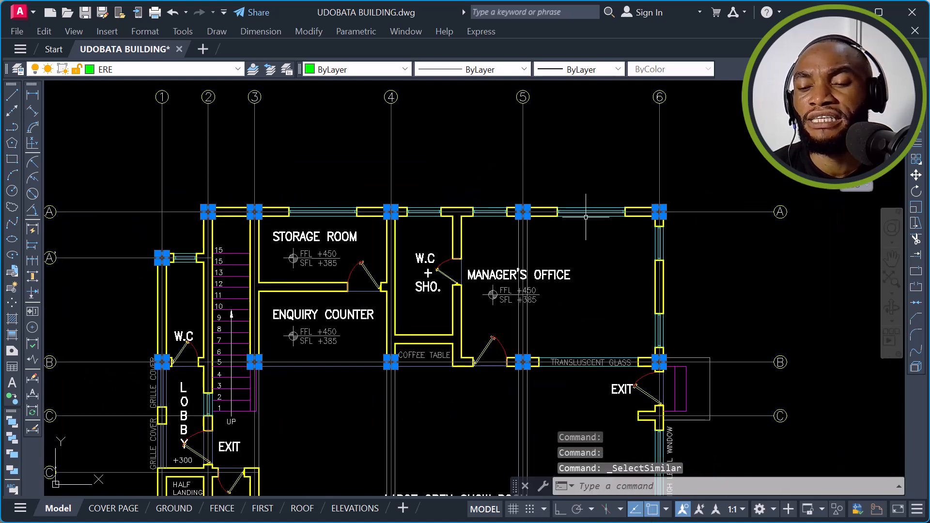
{"action": "scroll", "coordinate": [586, 204], "scroll_direction": "down", "scroll_amount": 6}
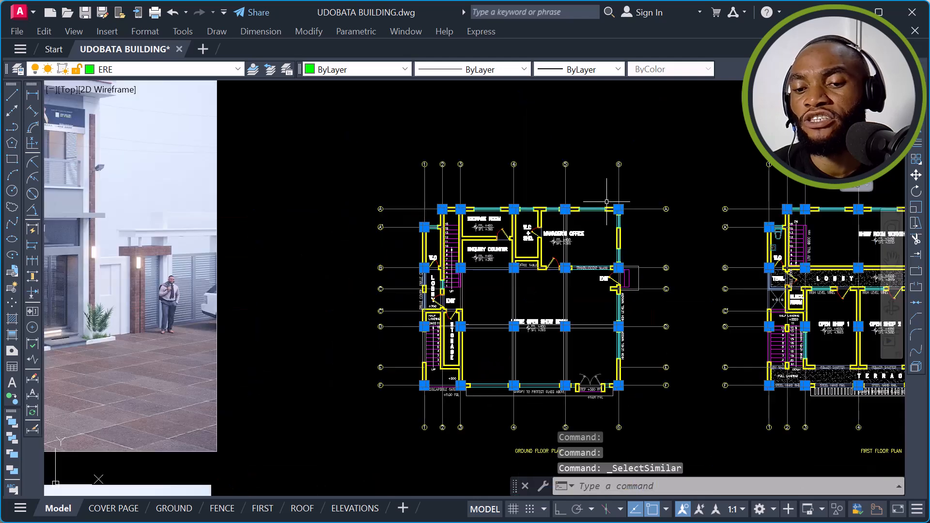
Step: Exclude the original drawing set's columns from the selection and erase the columns on the copied ground and first floor plans
{"action": "scroll", "coordinate": [558, 211], "scroll_direction": "down", "scroll_amount": 8}
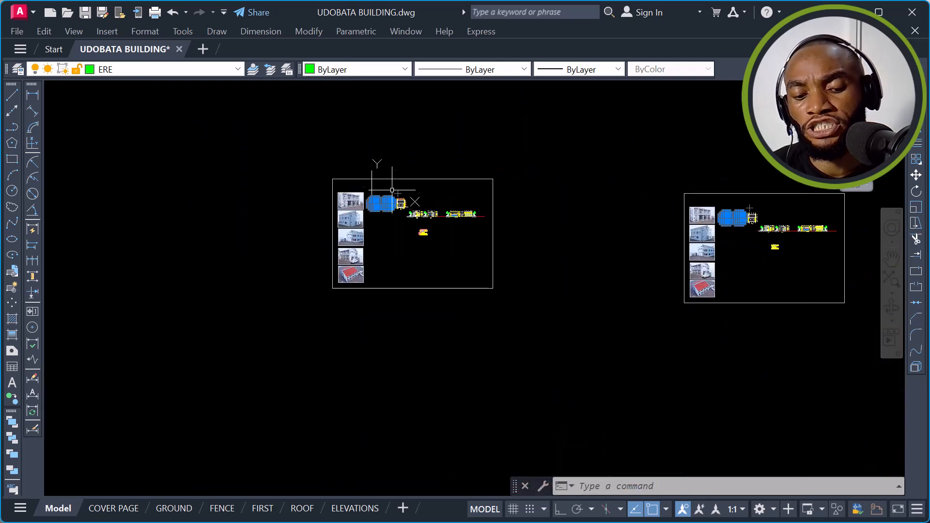
{"action": "left_click", "coordinate": [320, 156]}
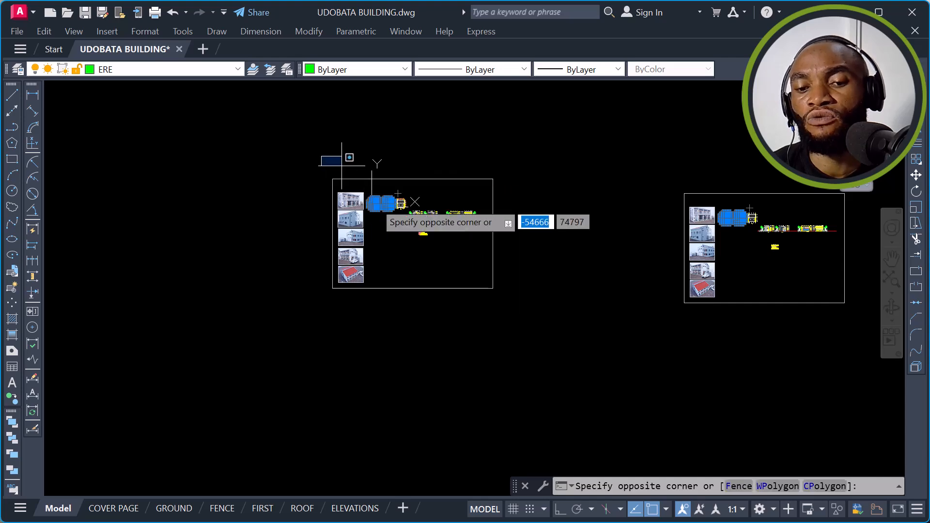
{"action": "left_click", "coordinate": [549, 354]}
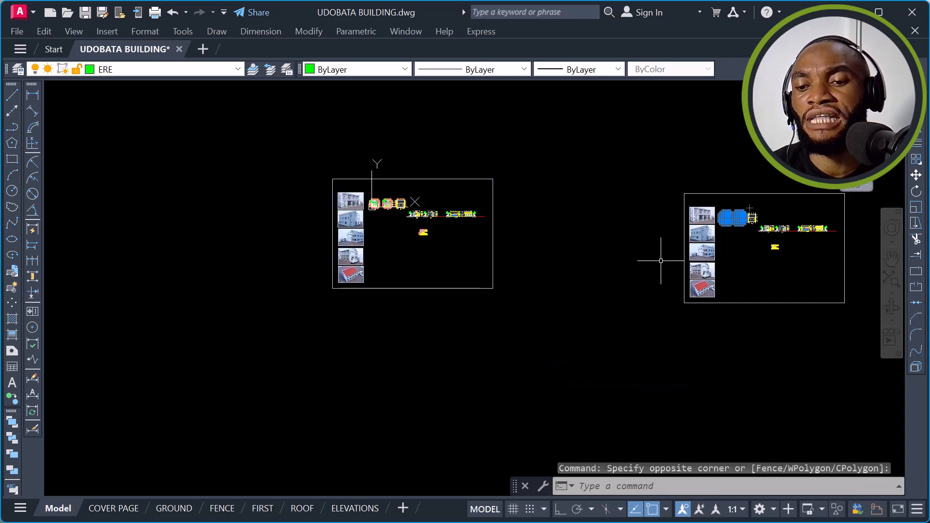
{"action": "scroll", "coordinate": [760, 227], "scroll_direction": "up", "scroll_amount": 6}
{"action": "scroll", "coordinate": [610, 116], "scroll_direction": "up", "scroll_amount": 4}
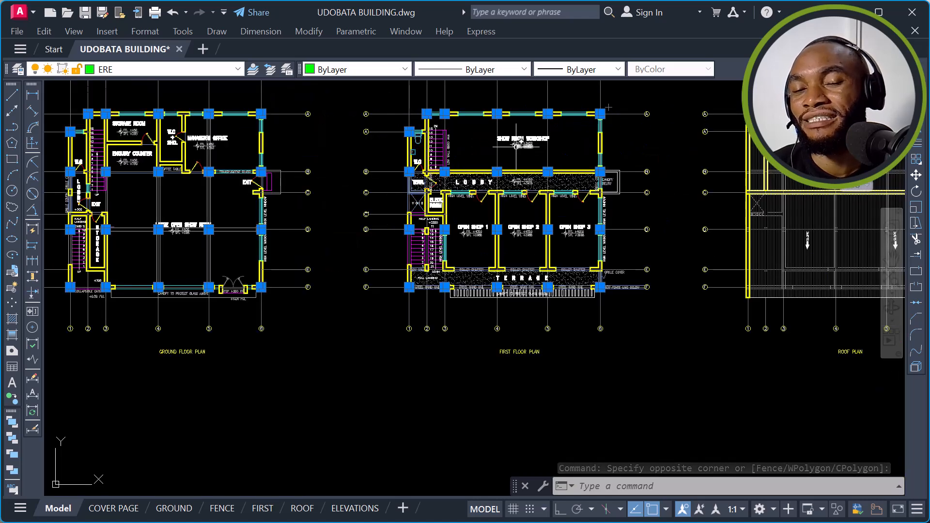
{"action": "scroll", "coordinate": [620, 177], "scroll_direction": "down", "scroll_amount": 2}
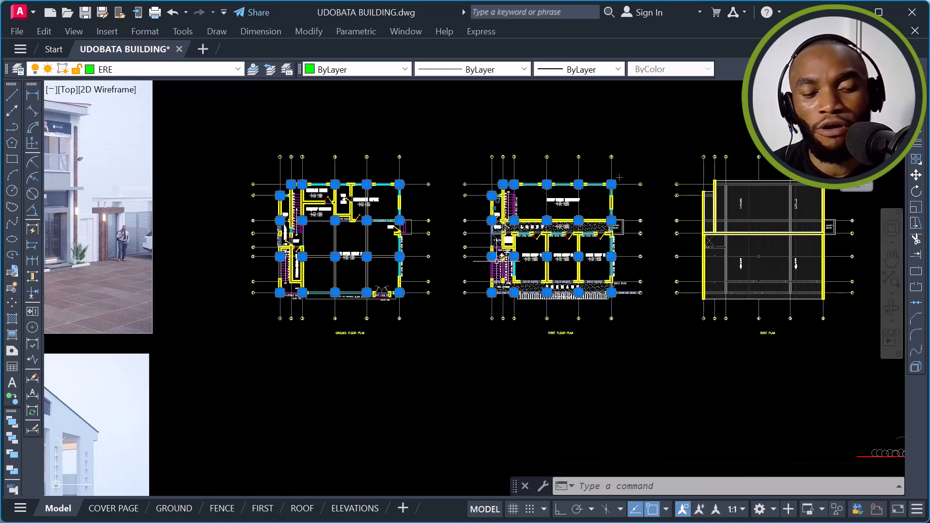
{"action": "type", "text": "e"}
{"action": "key", "text": "Return"}
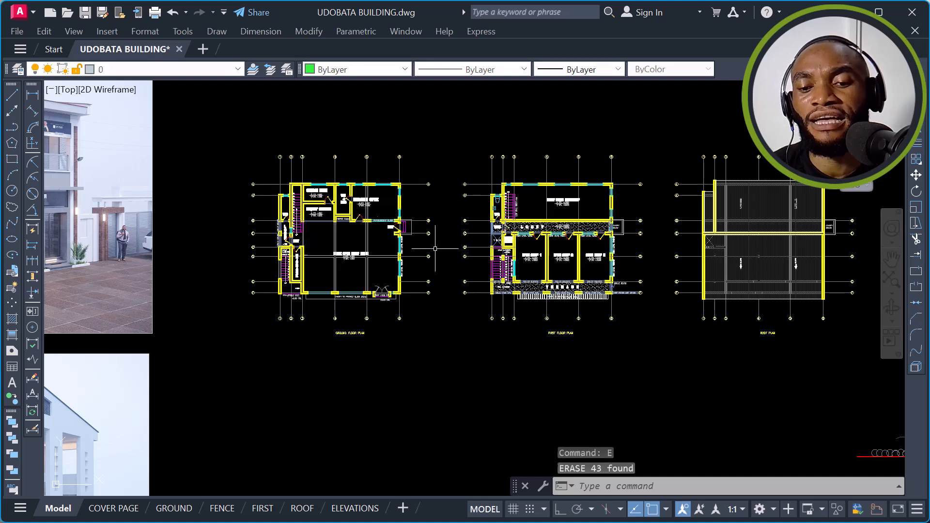
Step: Examine the copied ground floor plan's walls, stairs and grid lines for elements still needing removal
{"action": "scroll", "coordinate": [286, 189], "scroll_direction": "up", "scroll_amount": 6}
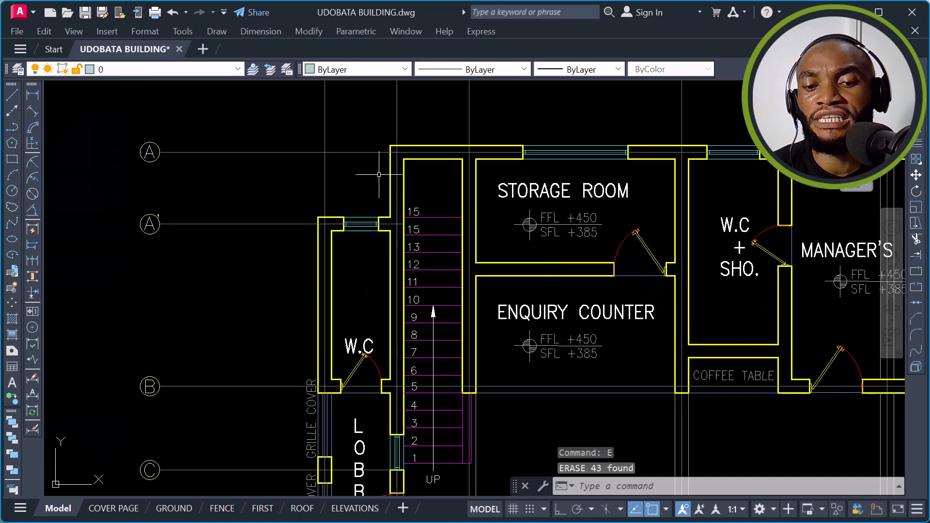
{"action": "scroll", "coordinate": [375, 163], "scroll_direction": "up", "scroll_amount": 2}
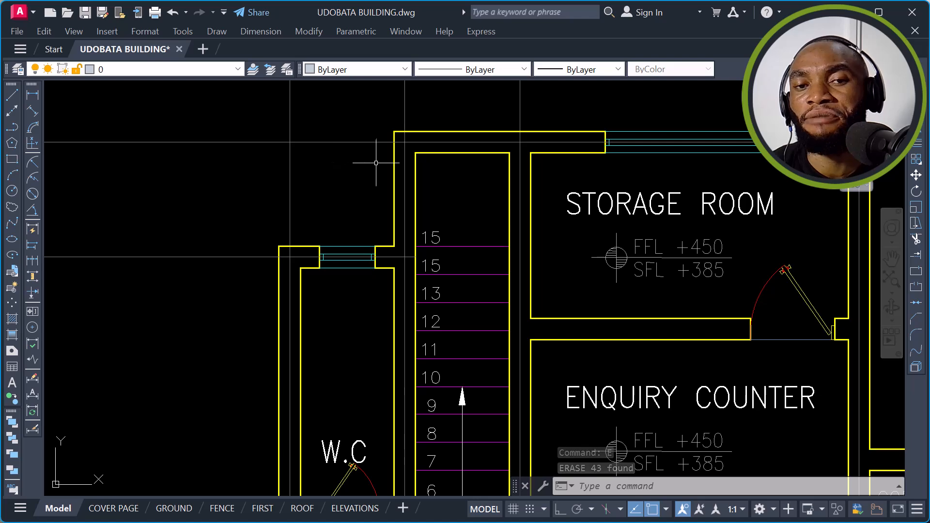
{"action": "scroll", "coordinate": [317, 167], "scroll_direction": "down", "scroll_amount": 2}
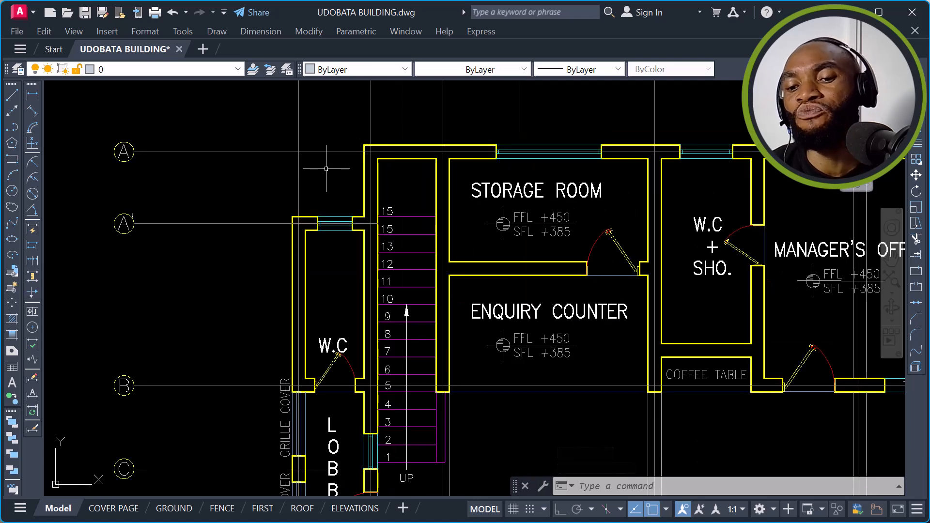
{"action": "scroll", "coordinate": [332, 159], "scroll_direction": "down", "scroll_amount": 4}
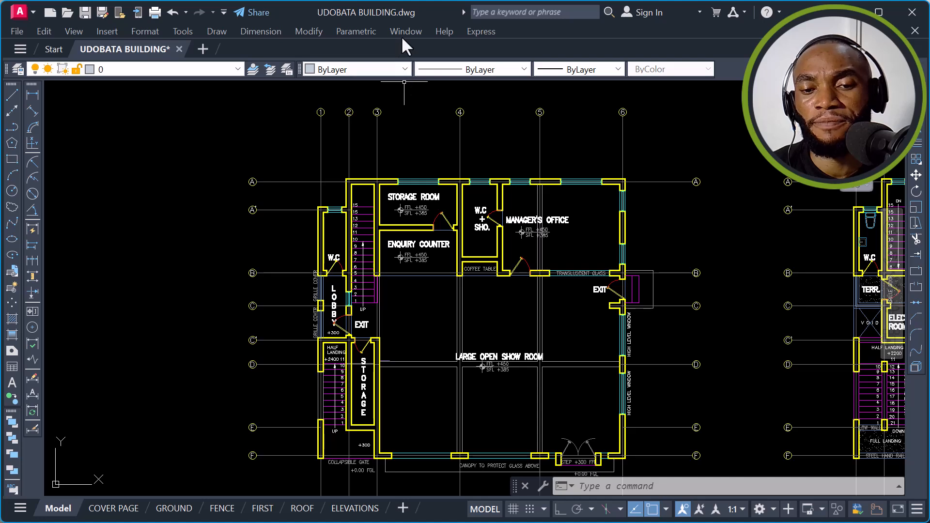
{"action": "left_click", "coordinate": [429, 165]}
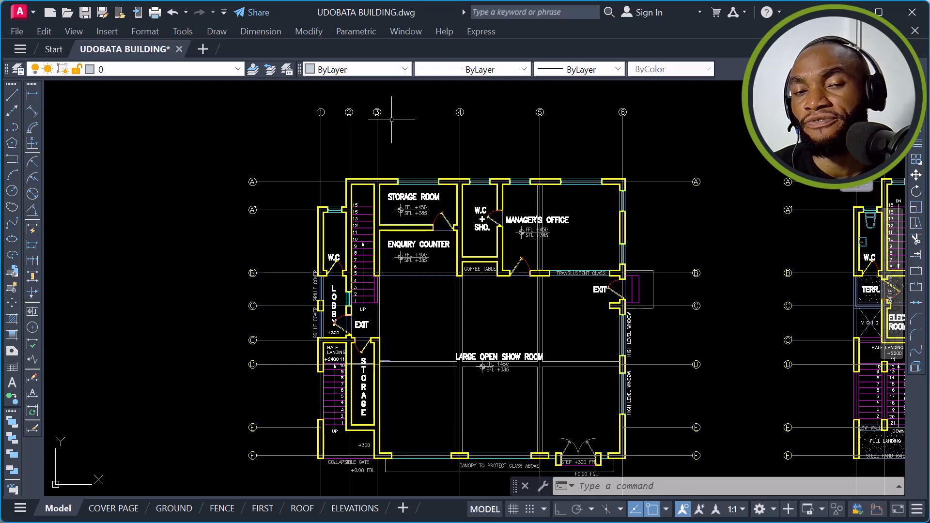
{"action": "scroll", "coordinate": [382, 158], "scroll_direction": "up", "scroll_amount": 2}
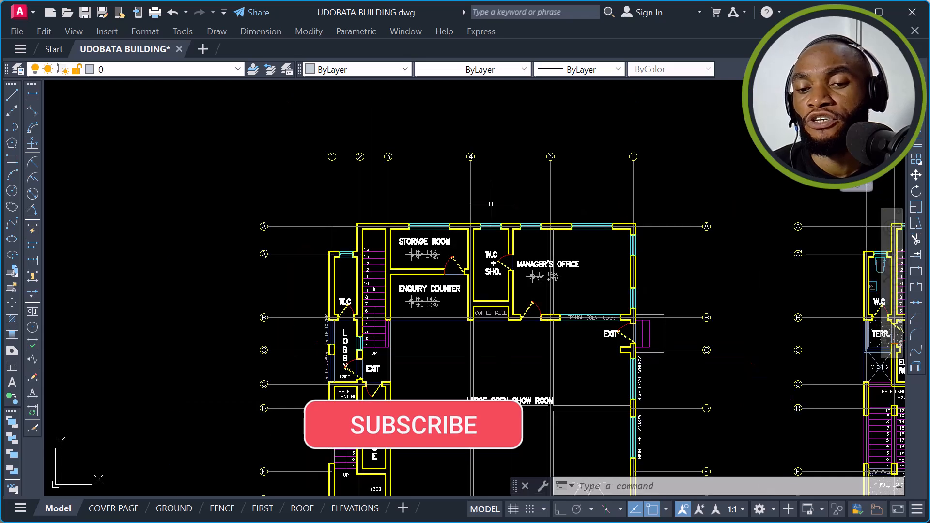
{"action": "scroll", "coordinate": [412, 259], "scroll_direction": "down", "scroll_amount": 2}
{"action": "scroll", "coordinate": [358, 164], "scroll_direction": "up", "scroll_amount": 2}
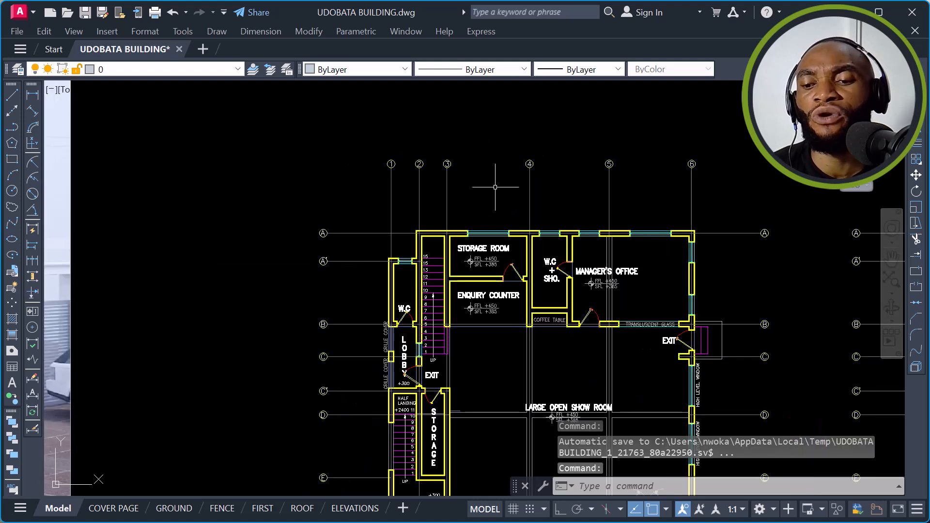
{"action": "scroll", "coordinate": [498, 187], "scroll_direction": "down", "scroll_amount": 2}
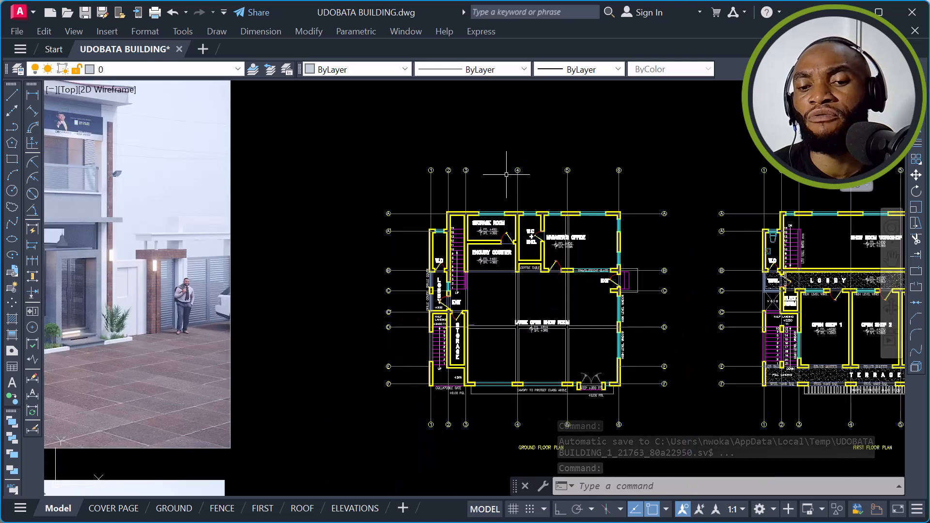
Step: Erase the vertical grid lines 1 to 6 with their upper bubbles and the lettered grids on the stair side of the copied ground floor plan
{"action": "scroll", "coordinate": [660, 135], "scroll_direction": "up", "scroll_amount": 5}
{"action": "scroll", "coordinate": [716, 135], "scroll_direction": "down", "scroll_amount": 3}
{"action": "left_click", "coordinate": [731, 129]}
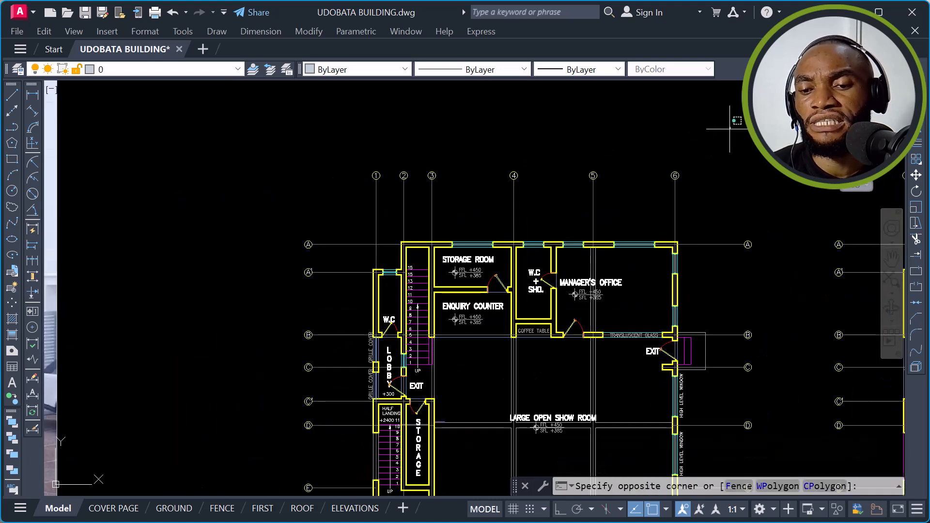
{"action": "left_click", "coordinate": [363, 188]}
{"action": "left_click", "coordinate": [357, 187]}
{"action": "scroll", "coordinate": [346, 166], "scroll_direction": "down", "scroll_amount": 2}
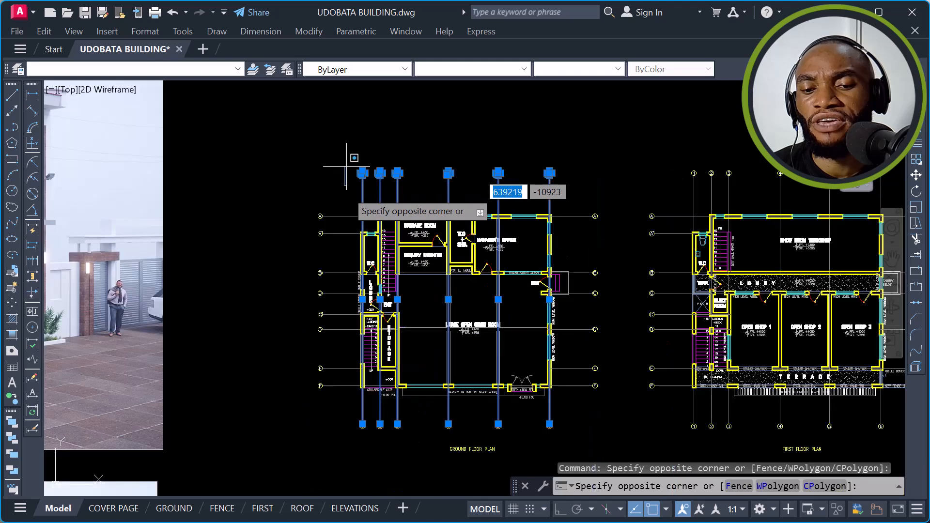
{"action": "left_click", "coordinate": [320, 386]}
{"action": "type", "text": "E"}
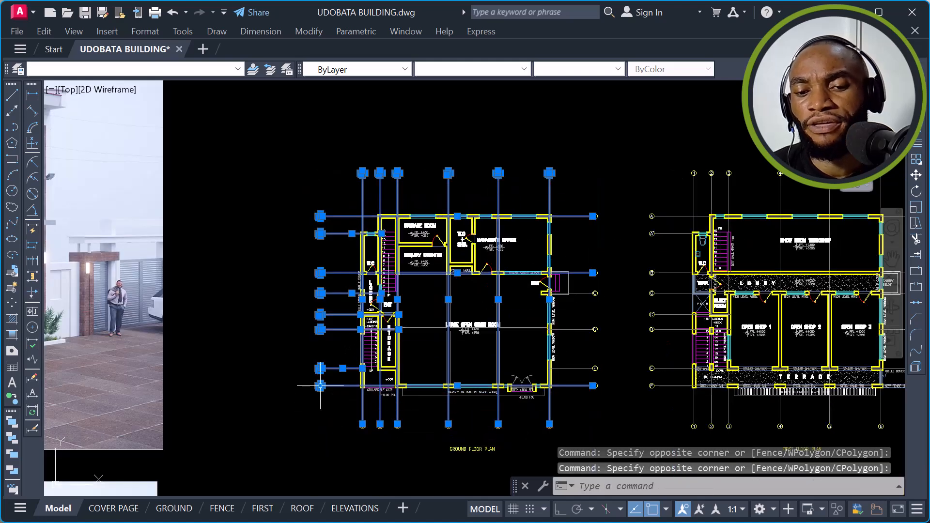
{"action": "key", "text": "Return"}
Step: Erase the remaining lettered grid bubbles and line stubs beside the EXIT wall and the numbered bubbles below the copied ground floor plan
{"action": "left_click", "coordinate": [619, 162]}
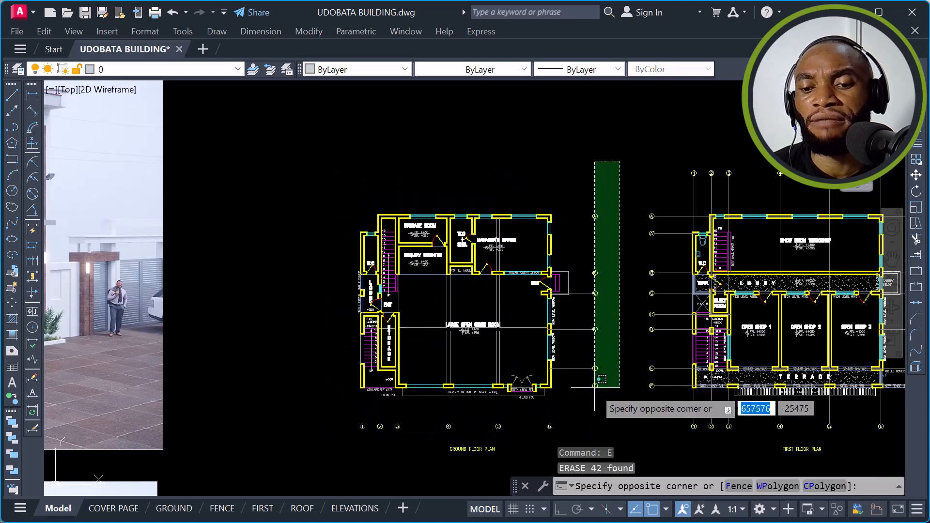
{"action": "left_click", "coordinate": [600, 379]}
{"action": "left_click", "coordinate": [585, 405]}
{"action": "left_click", "coordinate": [340, 430]}
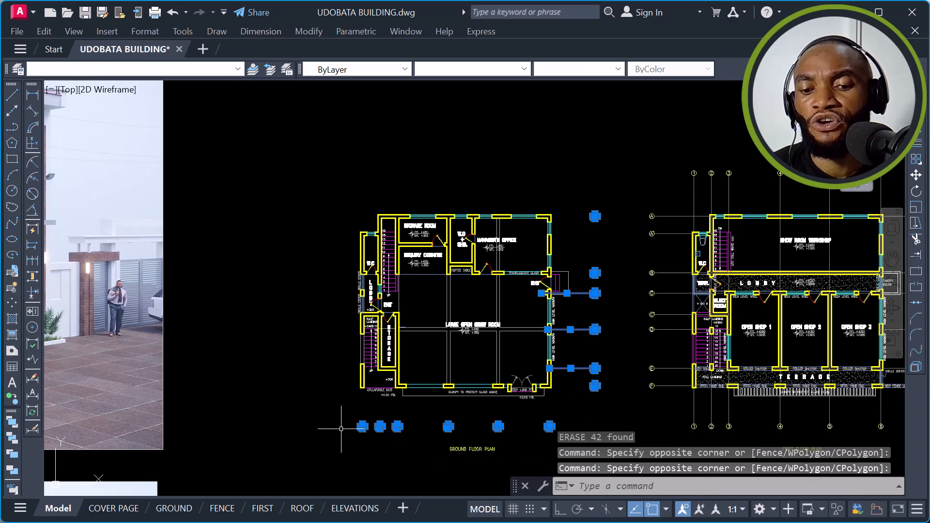
{"action": "type", "text": "E"}
{"action": "key", "text": "Return"}
{"action": "scroll", "coordinate": [379, 243], "scroll_direction": "up", "scroll_amount": 3}
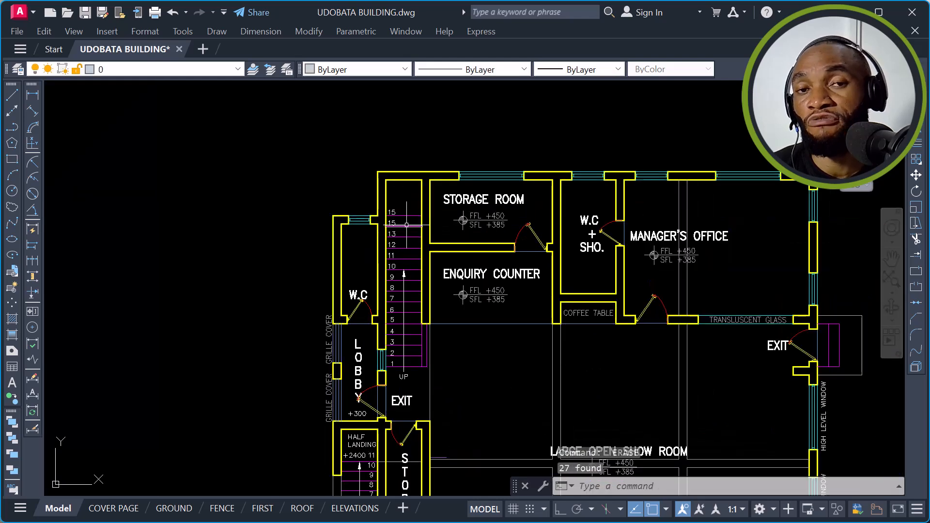
{"action": "scroll", "coordinate": [411, 217], "scroll_direction": "up", "scroll_amount": 2}
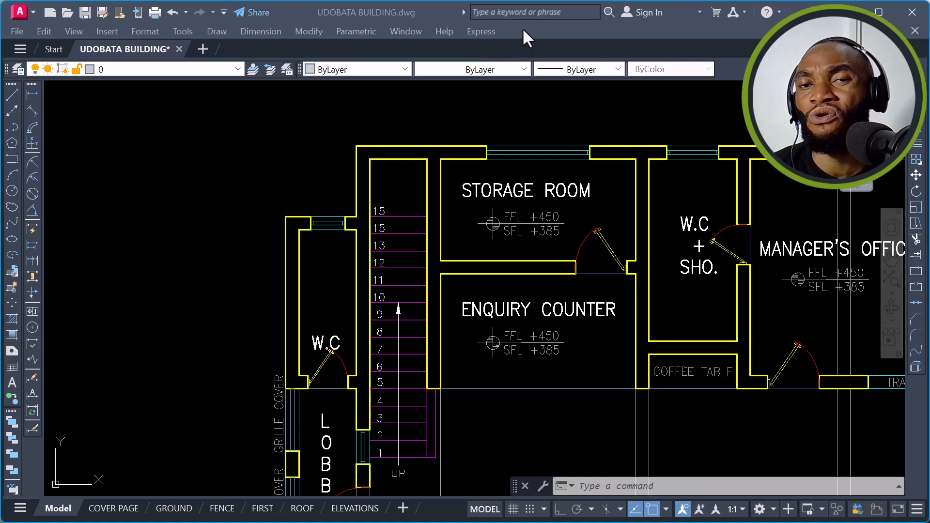
{"action": "left_click", "coordinate": [316, 132]}
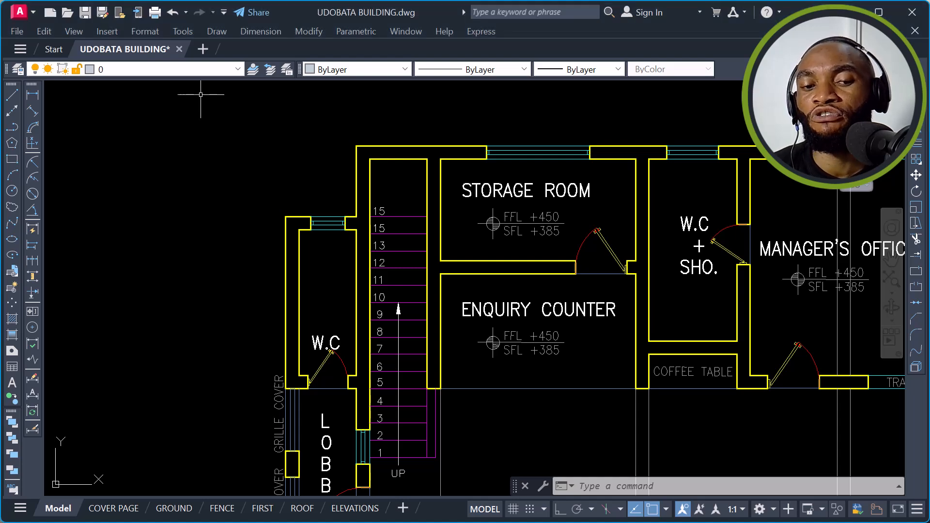
{"action": "left_click", "coordinate": [222, 69]}
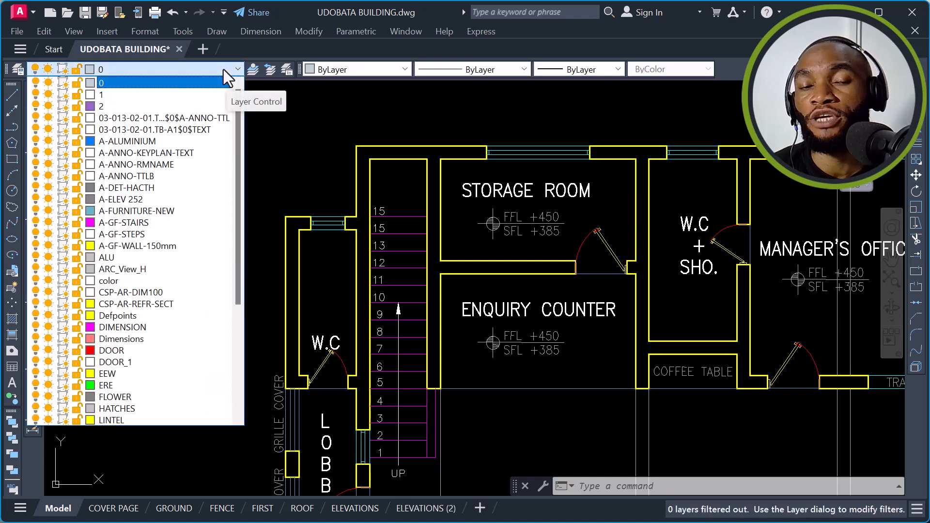
{"action": "left_click", "coordinate": [223, 69]}
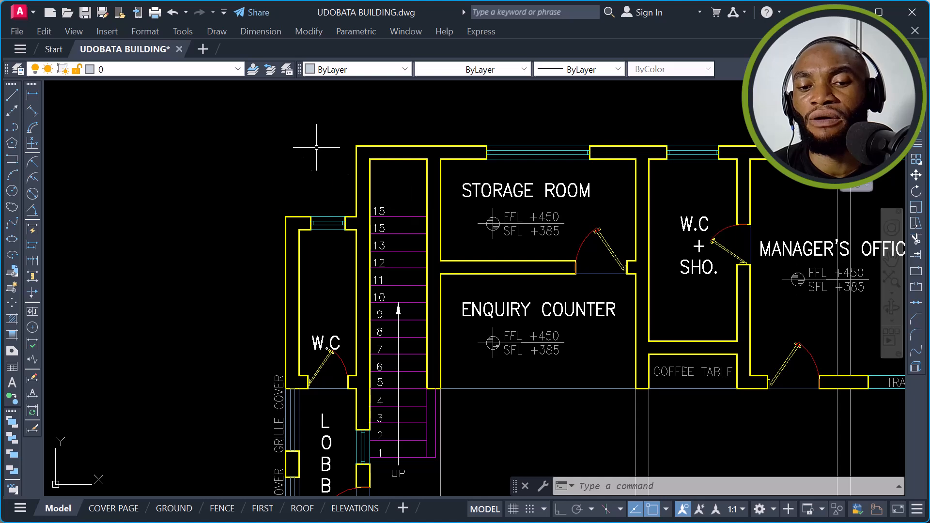
Step: Create a new layer named GRID and set its colour to red
{"action": "type", "text": "LA"}
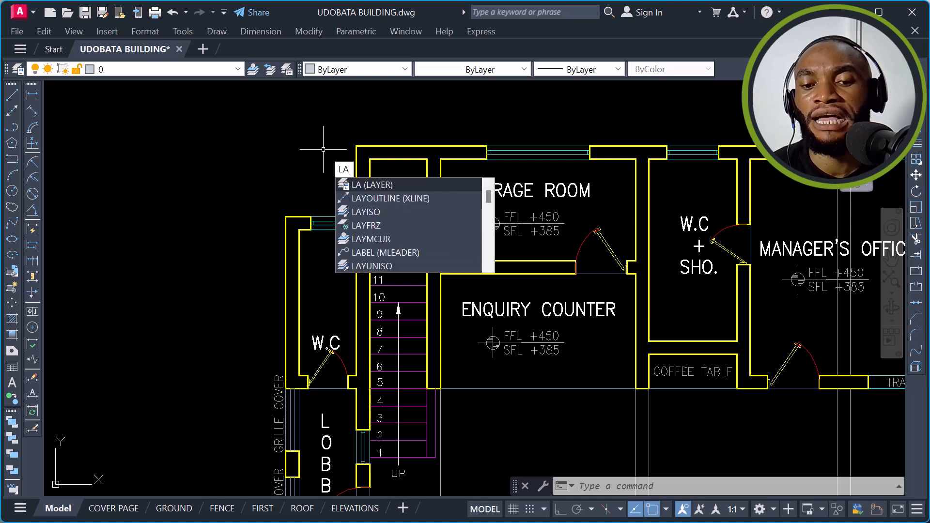
{"action": "key", "text": "Return"}
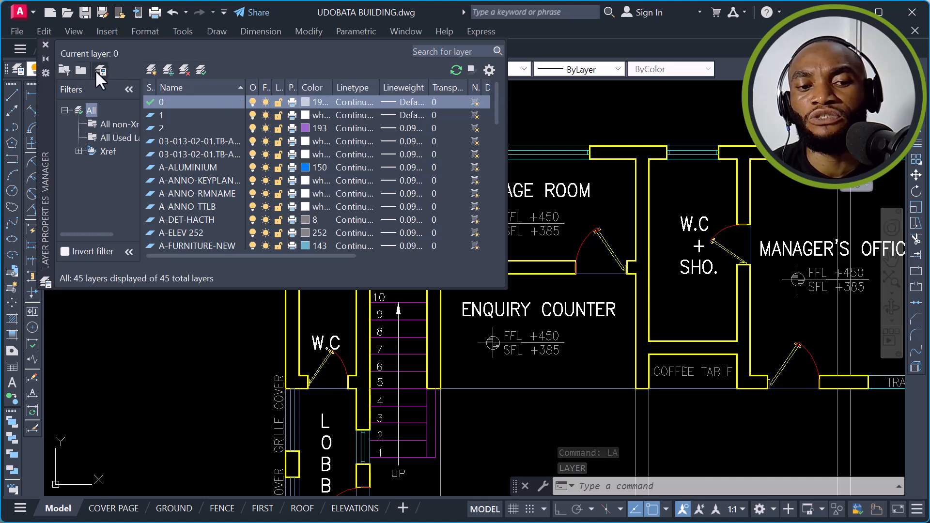
{"action": "left_click", "coordinate": [151, 70]}
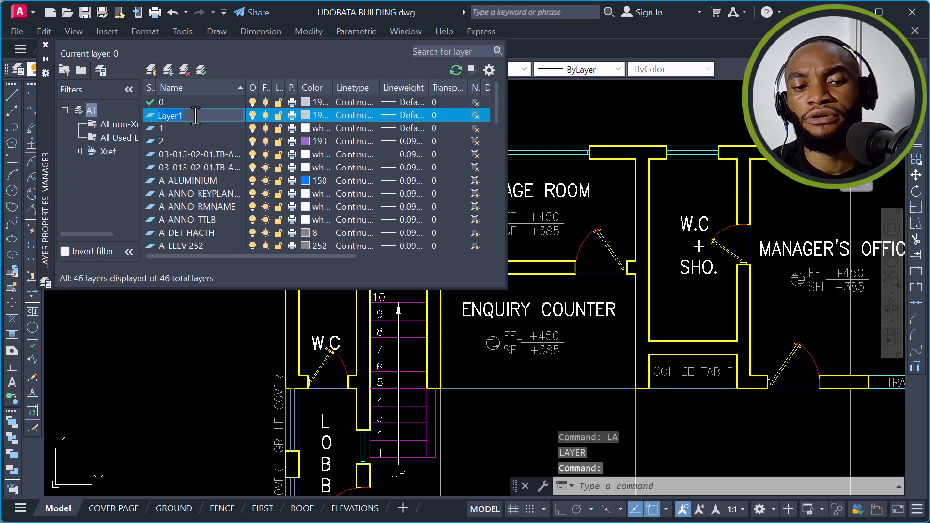
{"action": "type", "text": "GRIDE"}
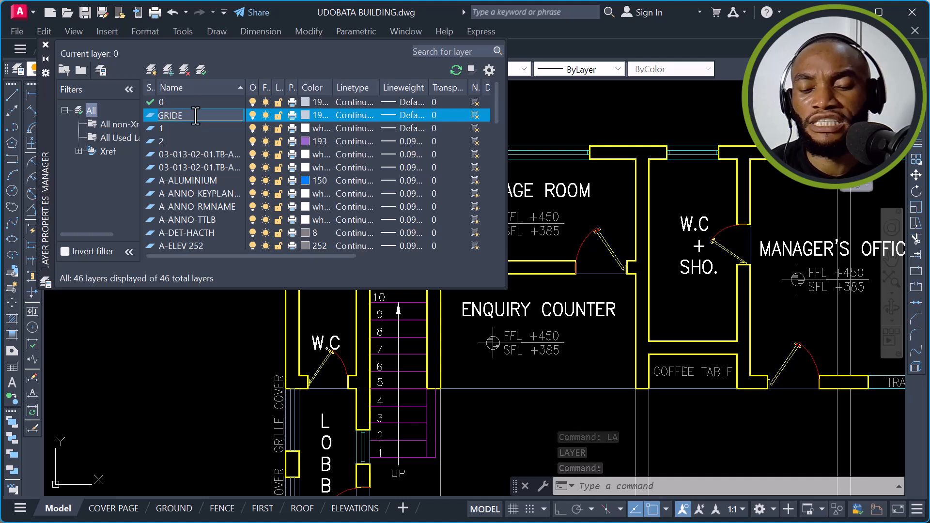
{"action": "key", "text": "BackSpace"}
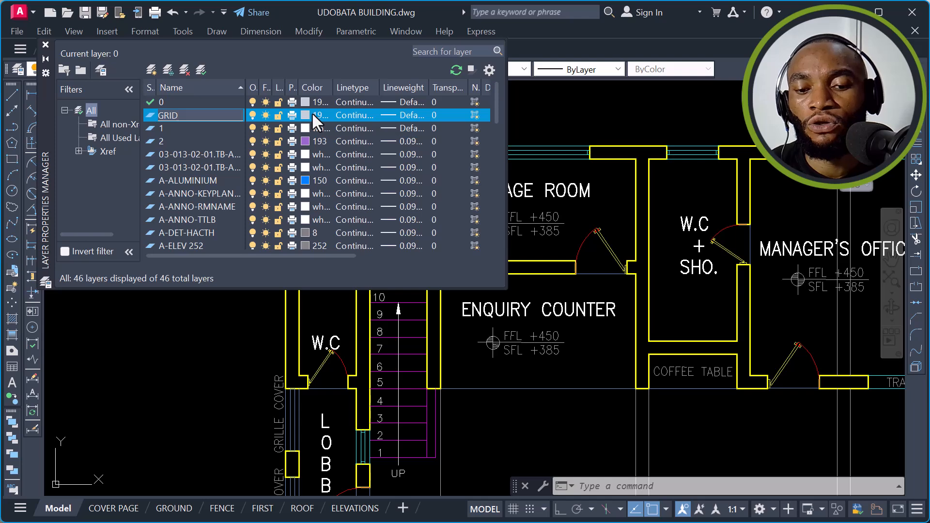
{"action": "key", "text": "Return"}
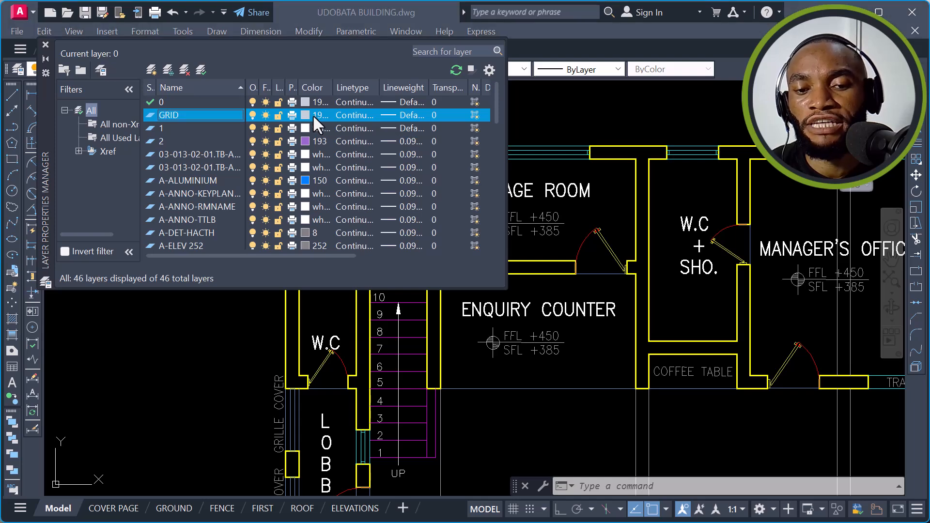
{"action": "left_click", "coordinate": [313, 115]}
{"action": "left_click", "coordinate": [392, 137]}
{"action": "left_click", "coordinate": [351, 280]}
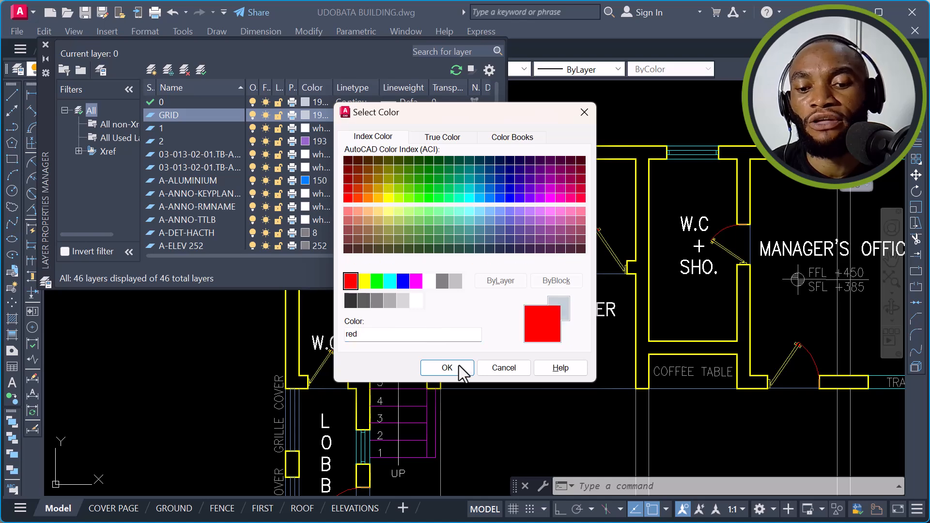
{"action": "left_click", "coordinate": [458, 370]}
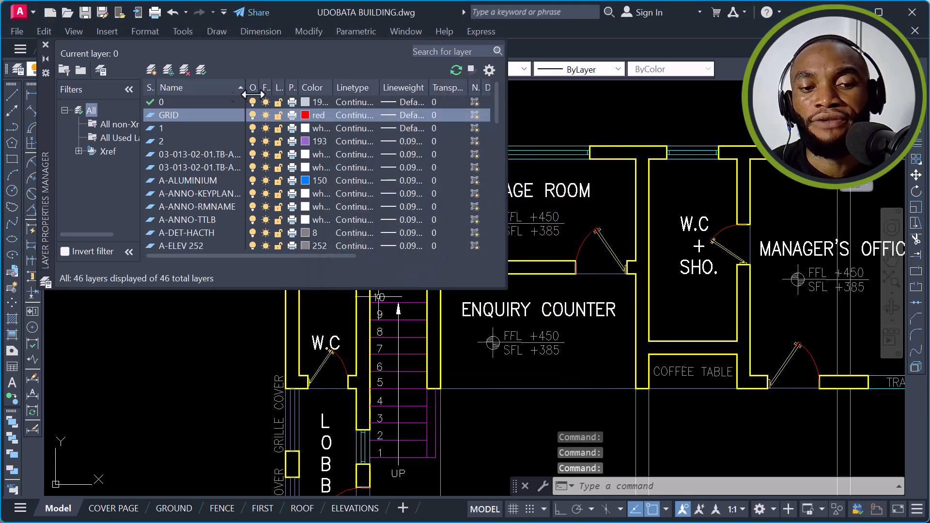
Step: Add a layer named COLUMN and set its colour to green
{"action": "left_click", "coordinate": [153, 68]}
{"action": "type", "text": "COLUMN"}
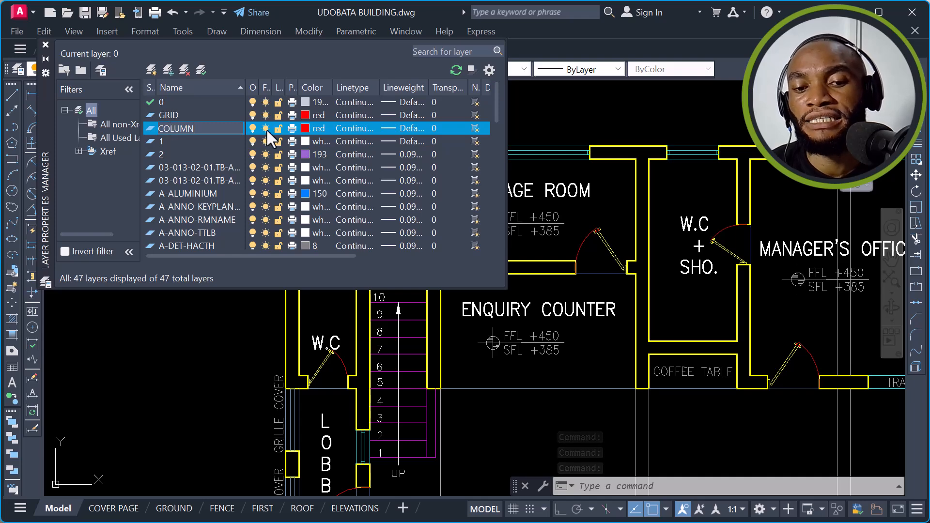
{"action": "left_click", "coordinate": [320, 127]}
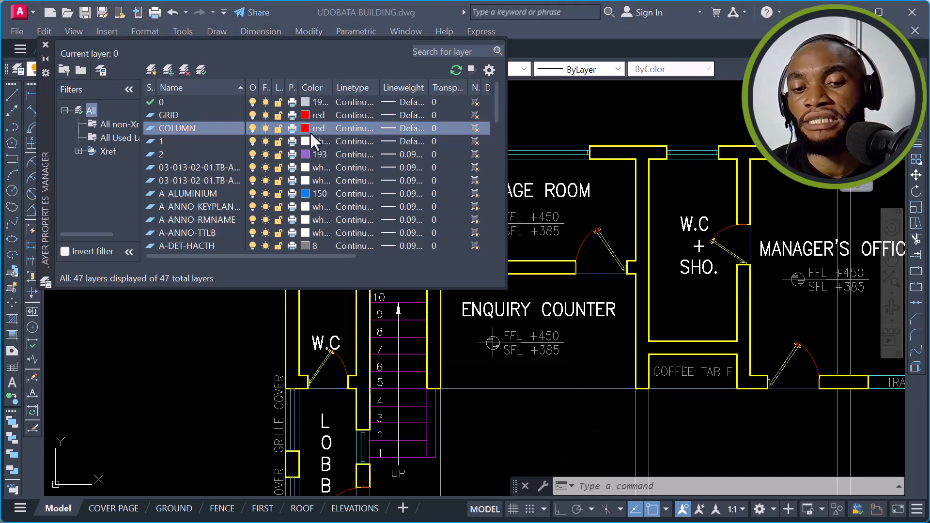
{"action": "left_click", "coordinate": [378, 281]}
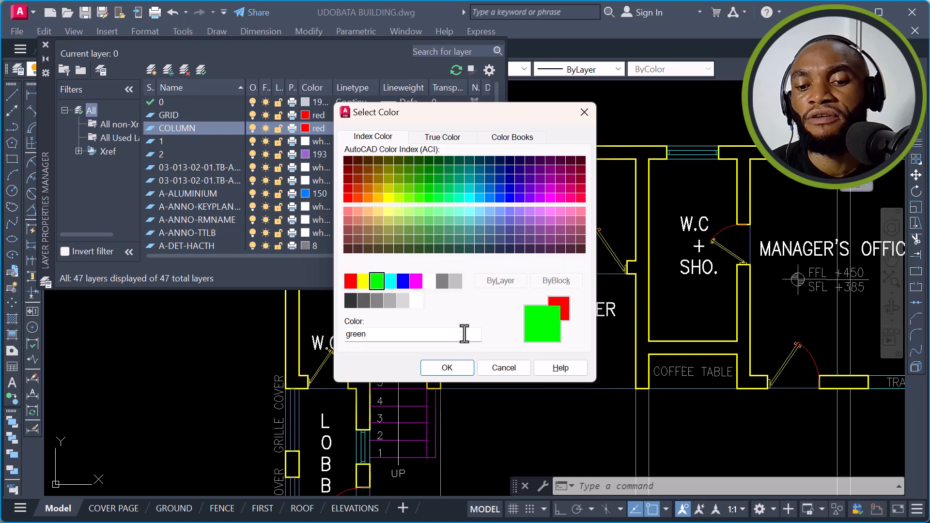
{"action": "left_click", "coordinate": [455, 371]}
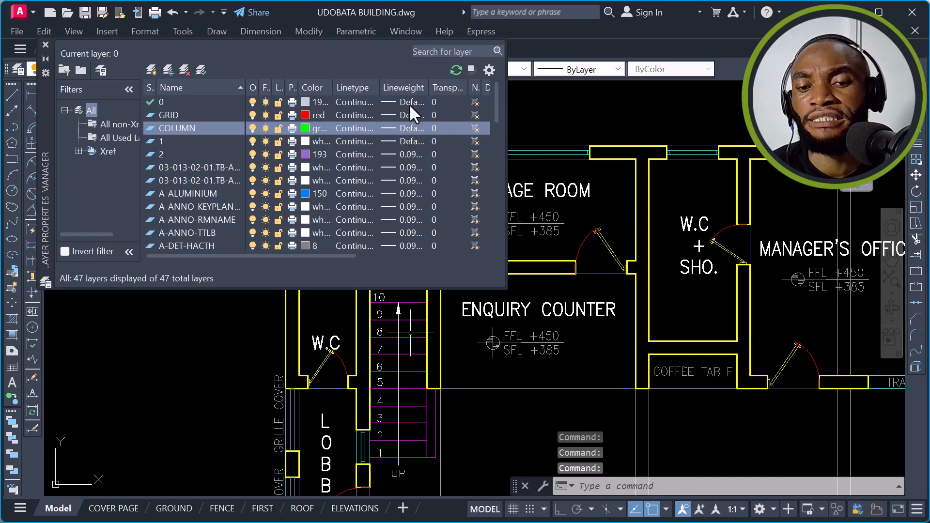
Step: Set the COLUMN layer's lineweight to 0.50 mm and close the layer manager
{"action": "left_click", "coordinate": [410, 127]}
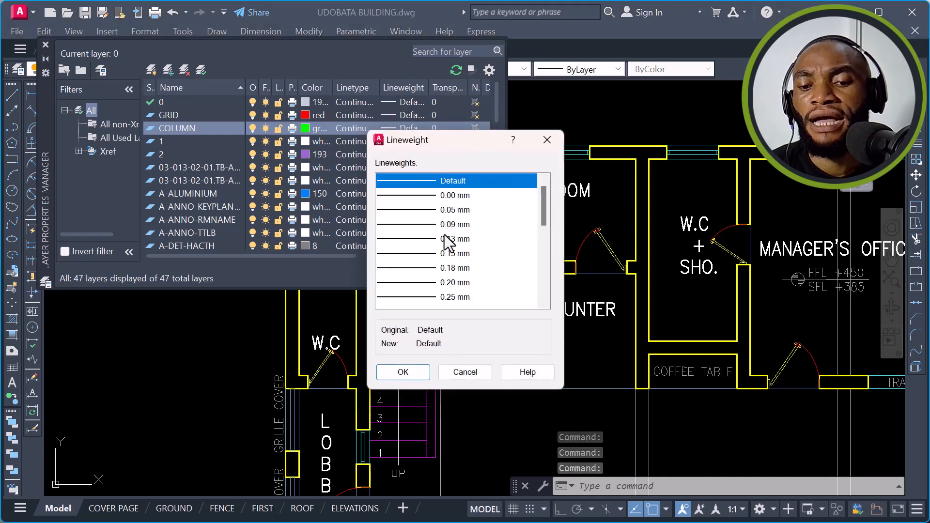
{"action": "scroll", "coordinate": [442, 238], "scroll_direction": "down", "scroll_amount": 2}
{"action": "left_click", "coordinate": [457, 224]}
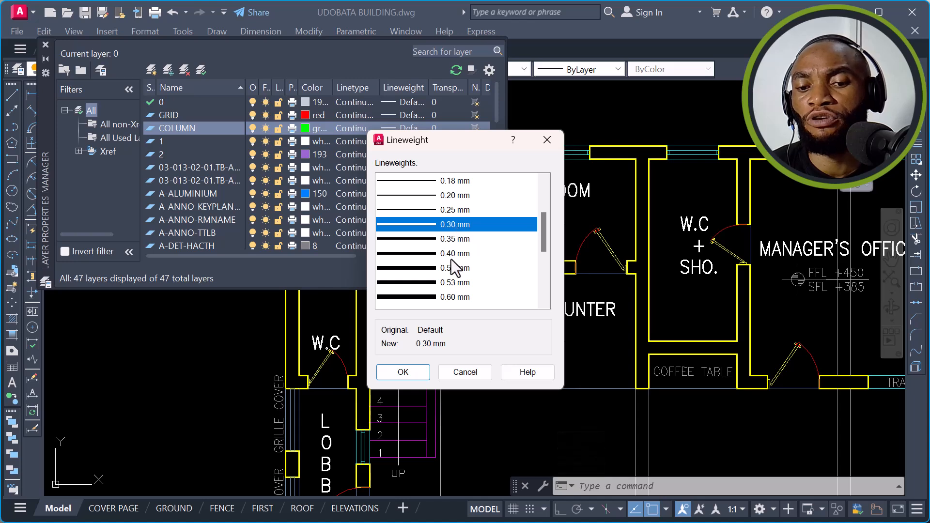
{"action": "scroll", "coordinate": [459, 240], "scroll_direction": "down", "scroll_amount": 1}
{"action": "left_click", "coordinate": [452, 224]}
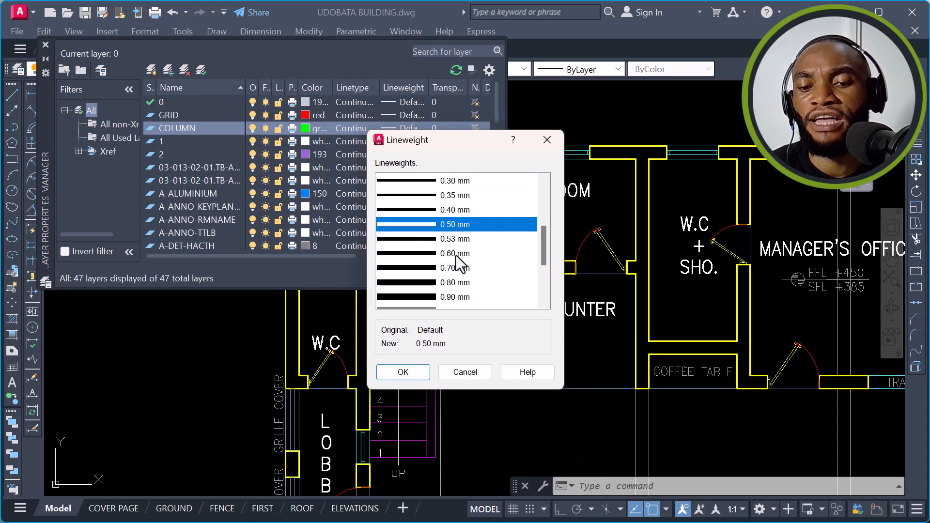
{"action": "left_click", "coordinate": [416, 373]}
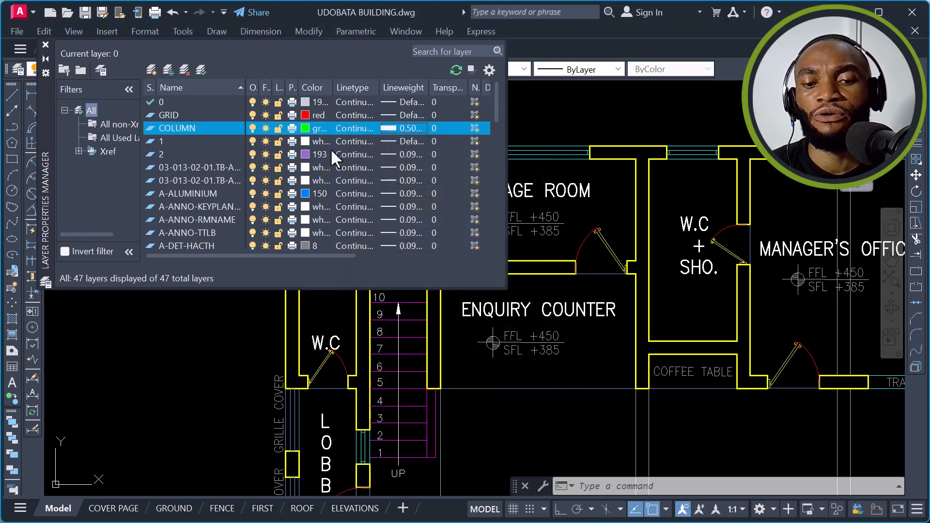
{"action": "left_click", "coordinate": [175, 115]}
{"action": "left_click", "coordinate": [174, 129]}
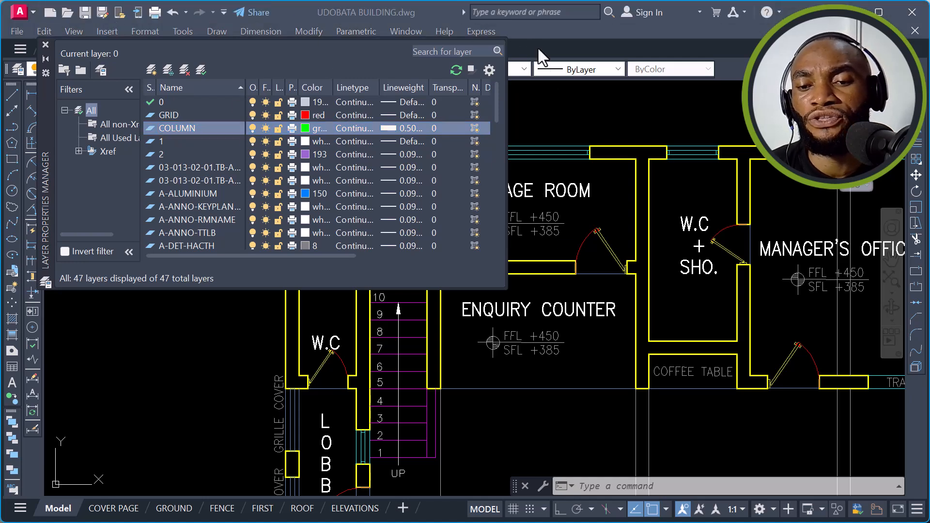
{"action": "left_click", "coordinate": [45, 44]}
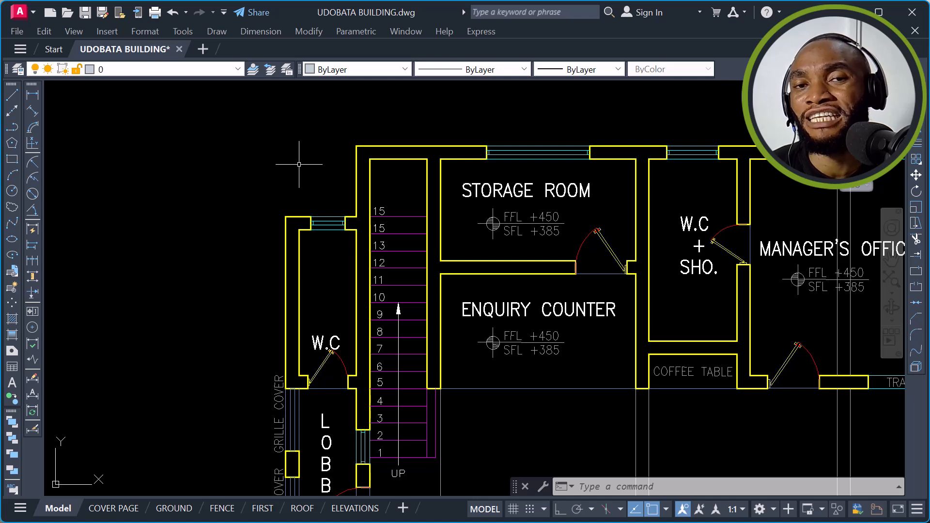
Step: Make GRID the current layer and keep the object colour, linetype and lineweight on ByLayer
{"action": "left_click", "coordinate": [214, 68]}
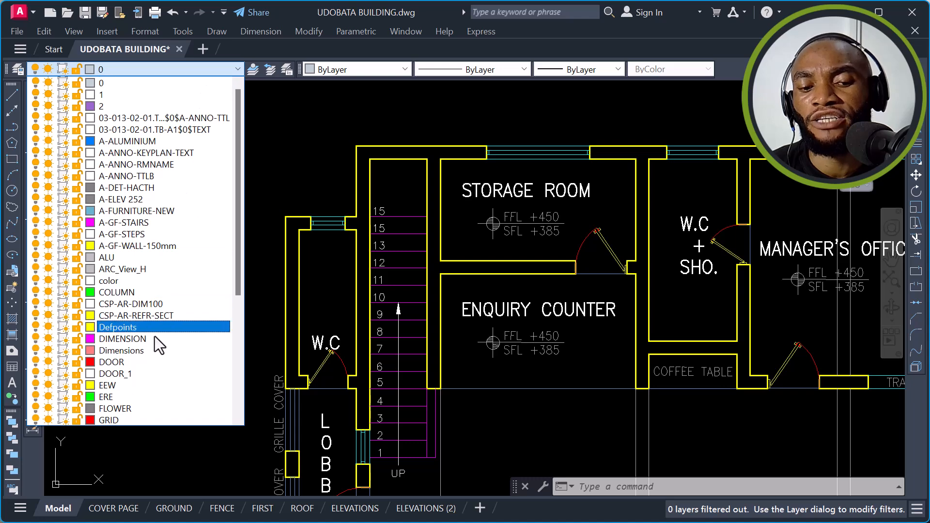
{"action": "left_click", "coordinate": [114, 419]}
{"action": "left_click", "coordinate": [366, 68]}
{"action": "left_click", "coordinate": [367, 67]}
{"action": "left_click", "coordinate": [495, 67]}
{"action": "left_click", "coordinate": [496, 65]}
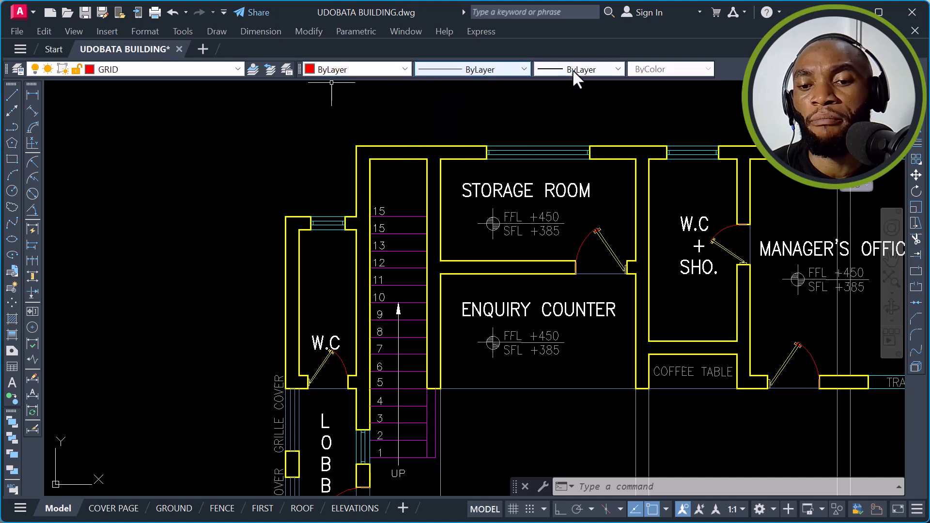
{"action": "left_click", "coordinate": [574, 69]}
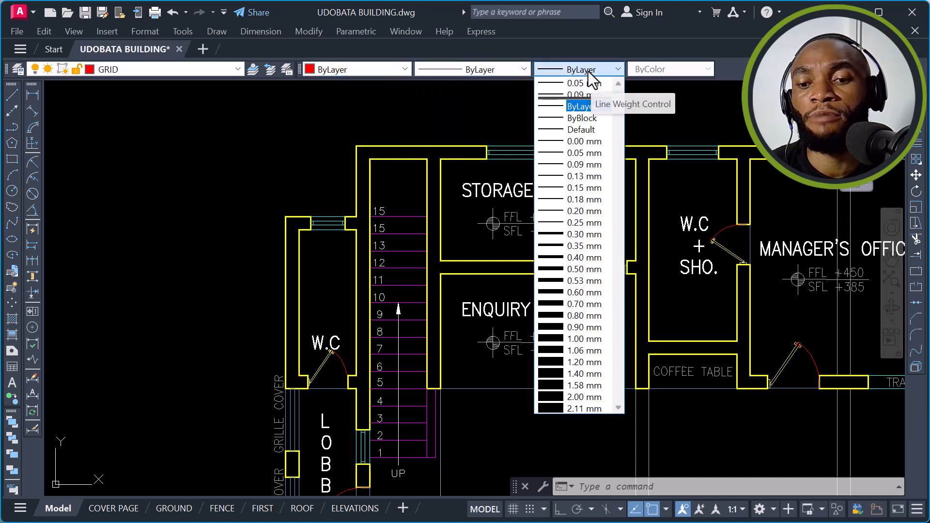
{"action": "left_click", "coordinate": [158, 71]}
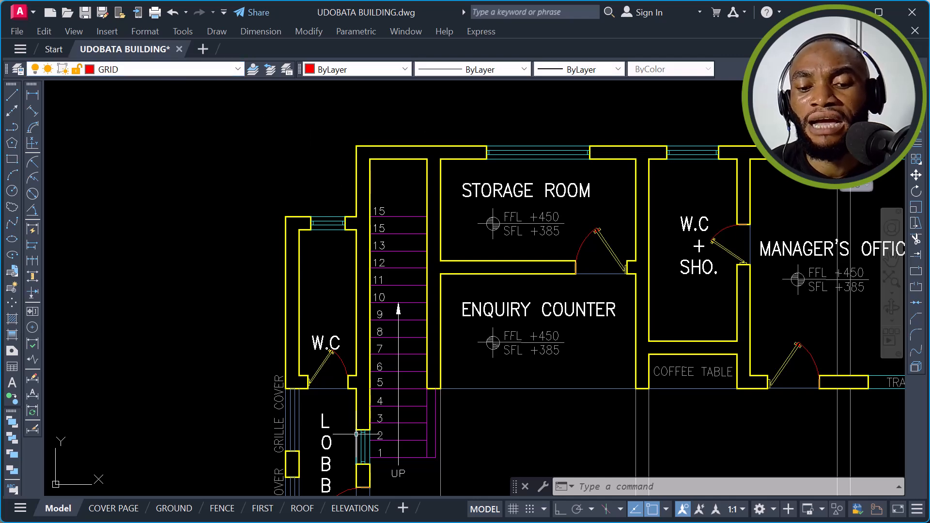
Step: Examine the walls around the stairs, storage room and W.C on the copied ground floor plan
{"action": "scroll", "coordinate": [364, 427], "scroll_direction": "up", "scroll_amount": 2}
{"action": "scroll", "coordinate": [334, 162], "scroll_direction": "down", "scroll_amount": 4}
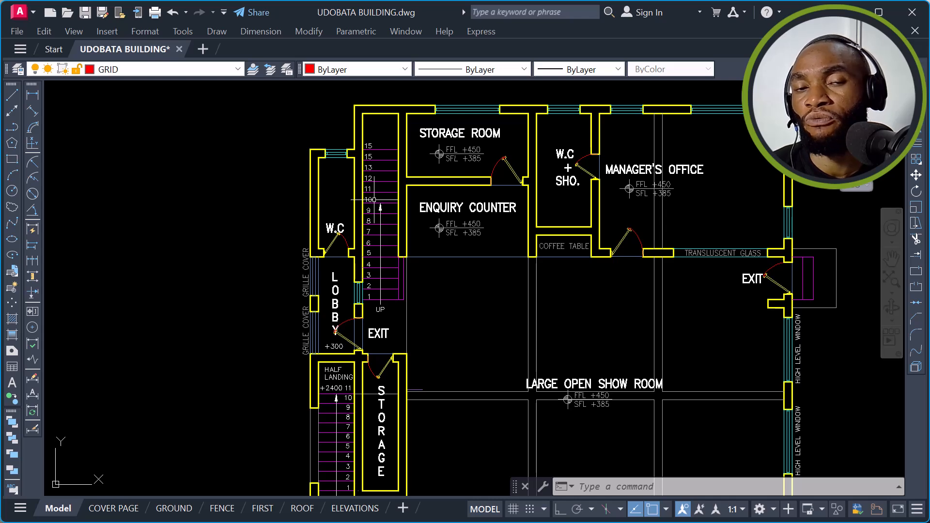
{"action": "scroll", "coordinate": [494, 129], "scroll_direction": "up", "scroll_amount": 3}
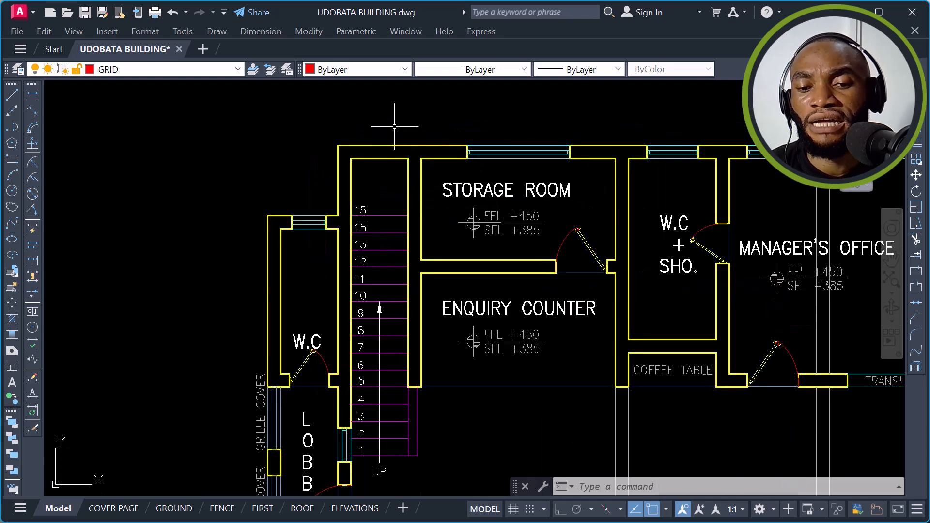
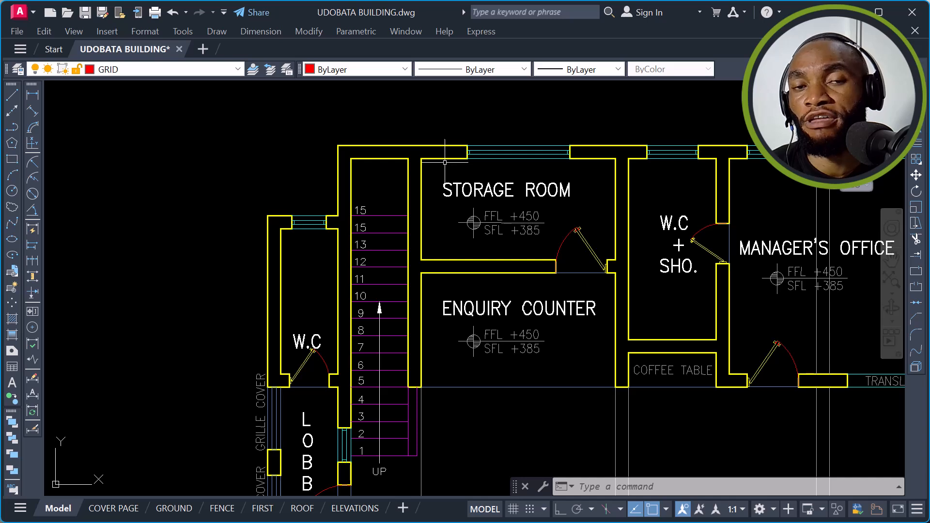
{"action": "scroll", "coordinate": [344, 133], "scroll_direction": "up", "scroll_amount": 2}
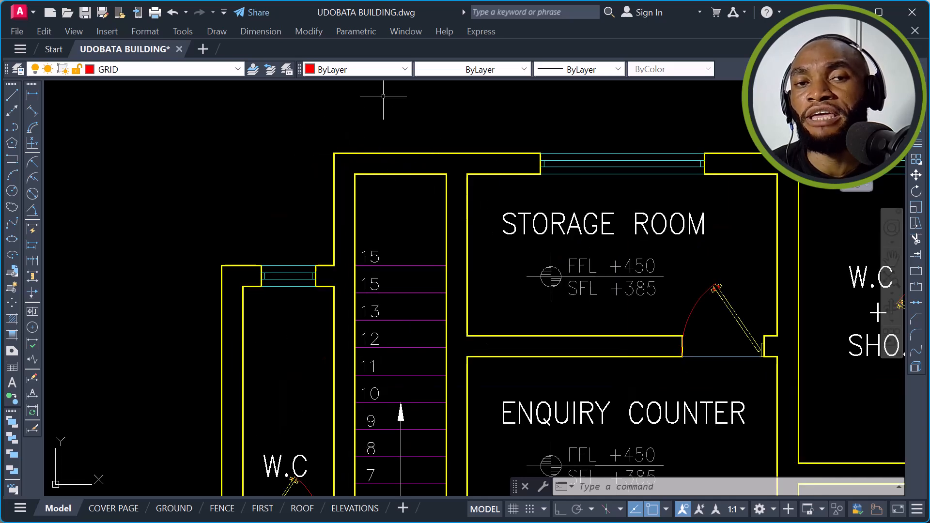
{"action": "scroll", "coordinate": [384, 95], "scroll_direction": "down", "scroll_amount": 2}
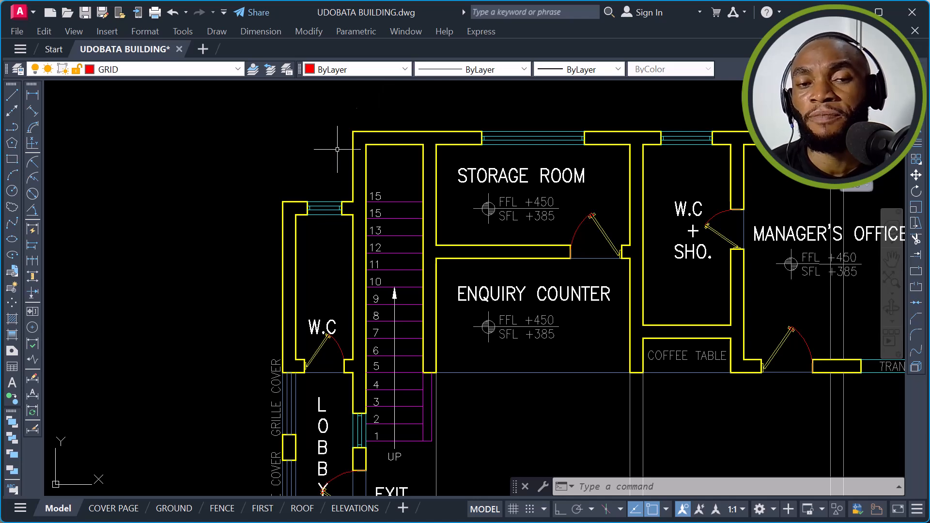
{"action": "scroll", "coordinate": [337, 154], "scroll_direction": "down", "scroll_amount": 2}
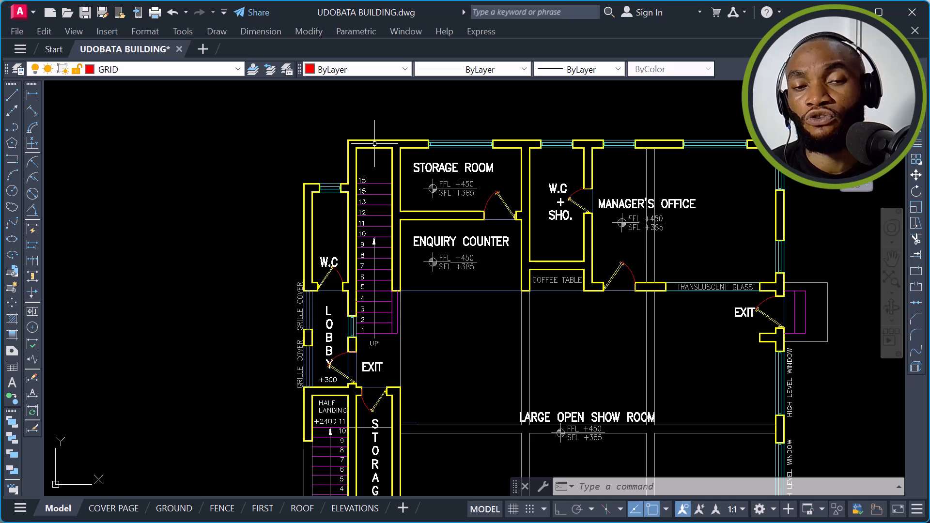
{"action": "type", "text": "XL"}
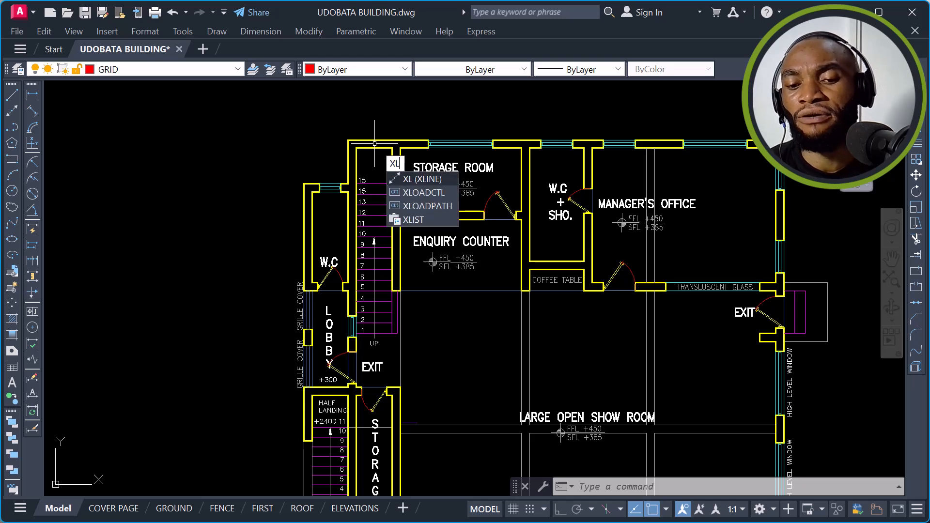
{"action": "key", "text": "Escape"}
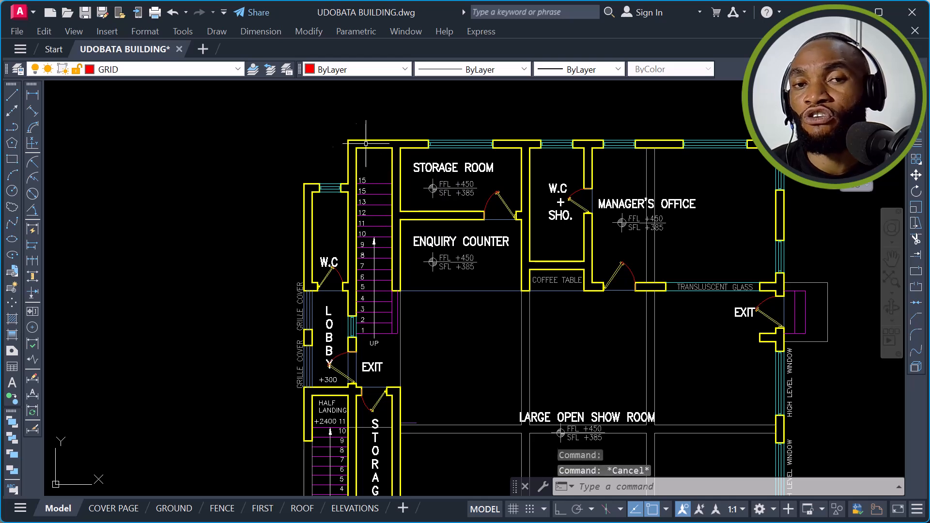
{"action": "type", "text": "XL"}
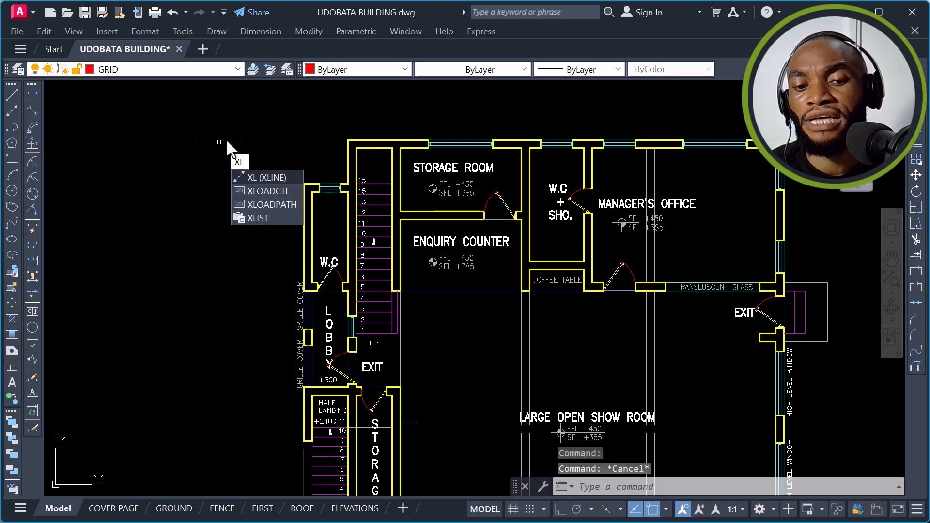
{"action": "key", "text": "Return"}
{"action": "type", "text": "H"}
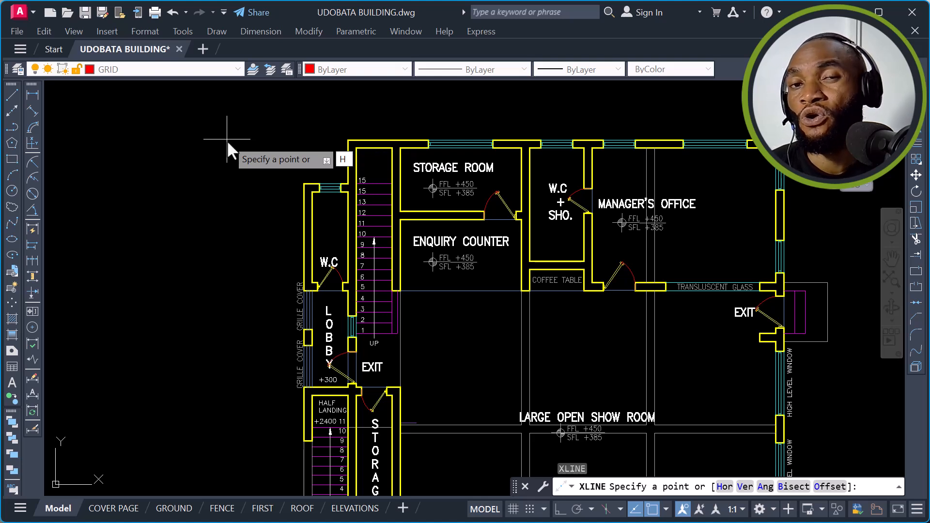
{"action": "key", "text": "Return"}
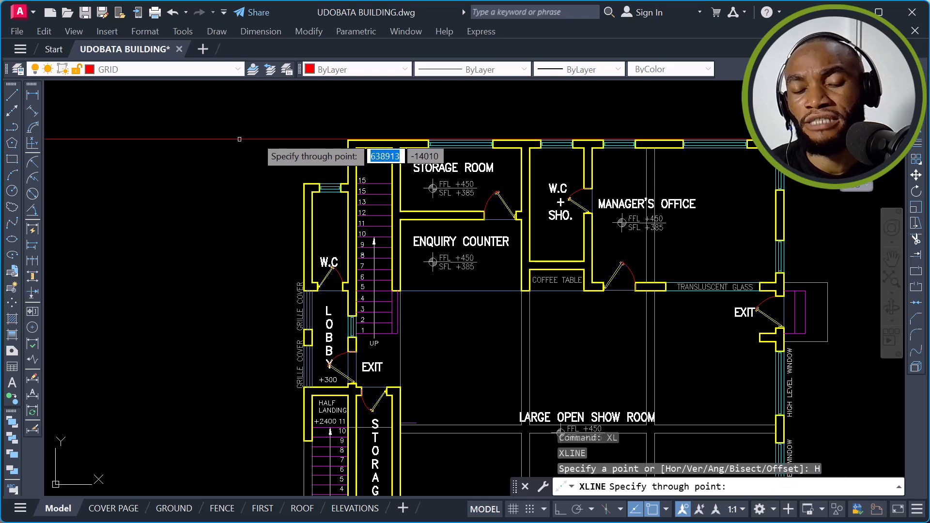
{"action": "scroll", "coordinate": [420, 124], "scroll_direction": "up", "scroll_amount": 4}
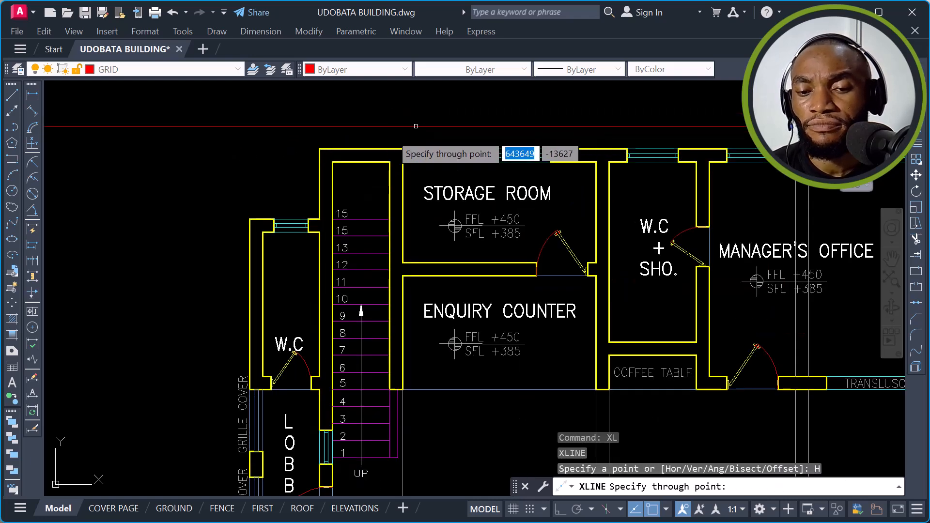
{"action": "scroll", "coordinate": [419, 145], "scroll_direction": "up", "scroll_amount": 2}
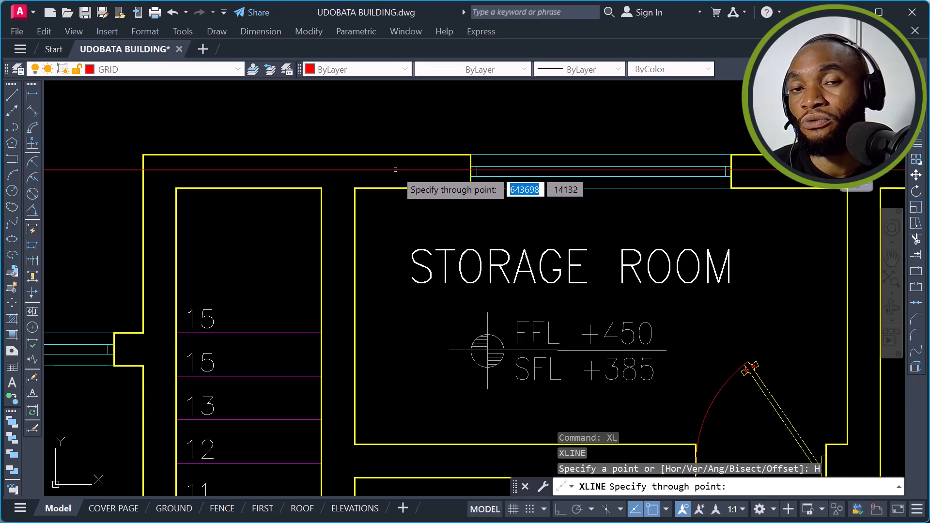
{"action": "scroll", "coordinate": [404, 169], "scroll_direction": "up", "scroll_amount": 2}
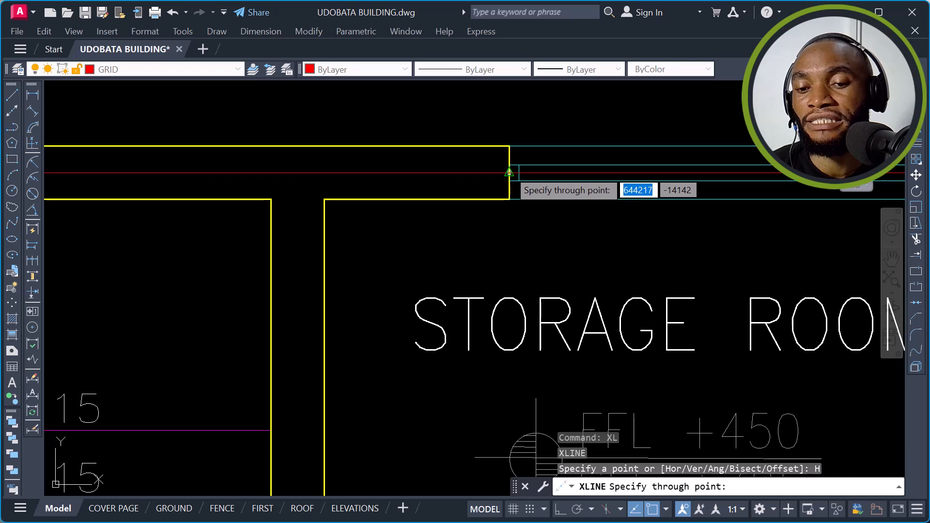
{"action": "scroll", "coordinate": [509, 173], "scroll_direction": "up", "scroll_amount": 3}
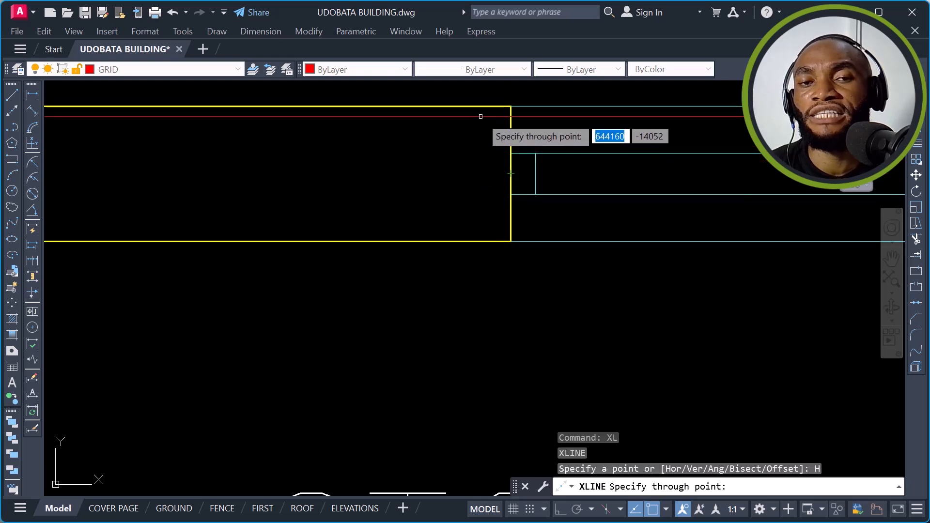
{"action": "key", "text": "Escape"}
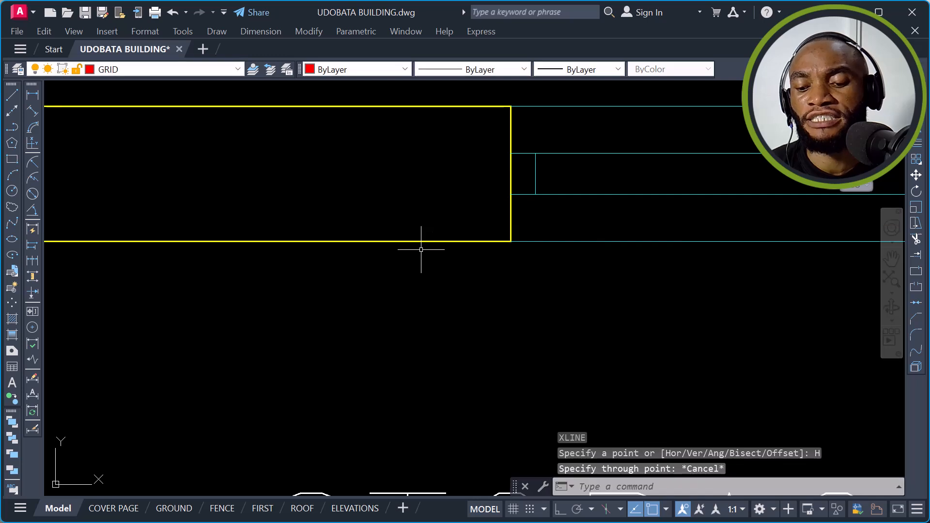
Step: Draw a vertical helper line 230 long across the thickness of the top outer wall beside the Storage Room window
{"action": "type", "text": "l"}
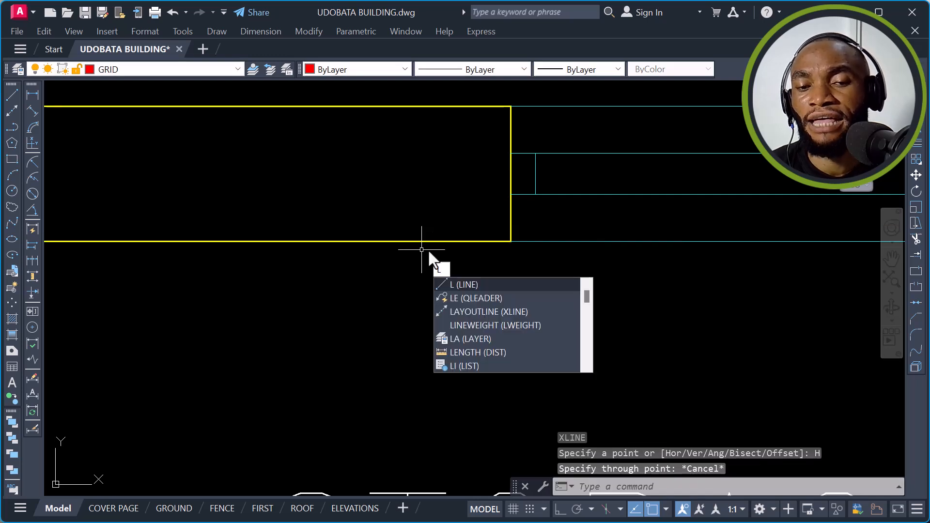
{"action": "key", "text": "Return"}
{"action": "scroll", "coordinate": [503, 191], "scroll_direction": "down", "scroll_amount": 2}
{"action": "scroll", "coordinate": [411, 137], "scroll_direction": "up", "scroll_amount": 2}
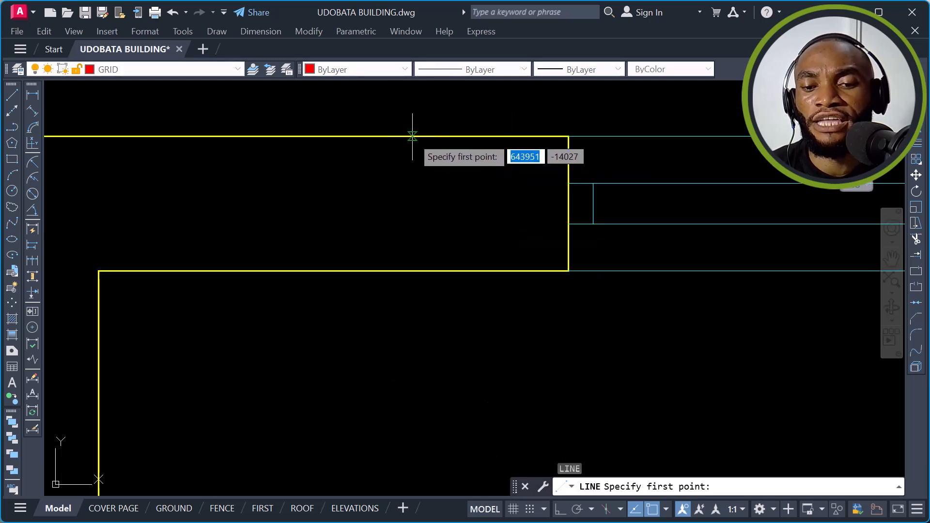
{"action": "left_click", "coordinate": [411, 136]}
{"action": "scroll", "coordinate": [412, 270], "scroll_direction": "up", "scroll_amount": 2}
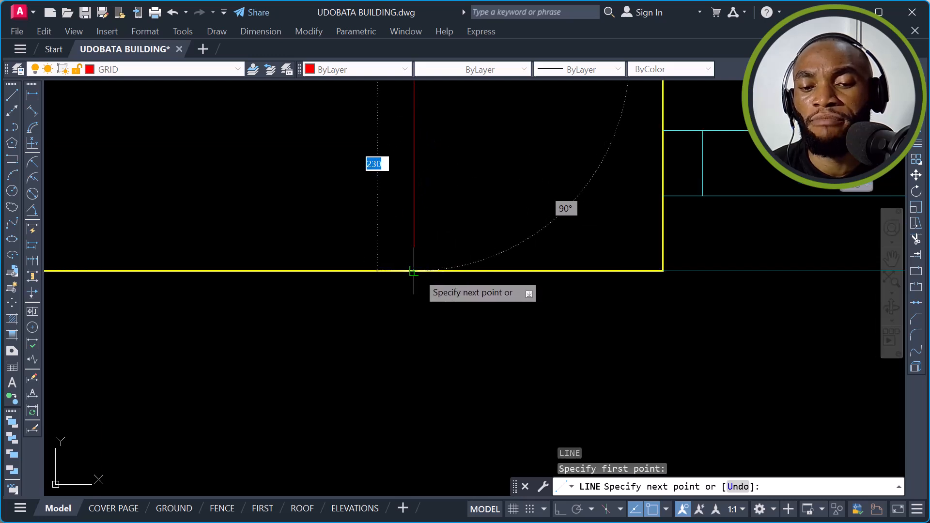
{"action": "left_click", "coordinate": [413, 270]}
{"action": "key", "text": "Escape"}
{"action": "scroll", "coordinate": [421, 242], "scroll_direction": "down", "scroll_amount": 2}
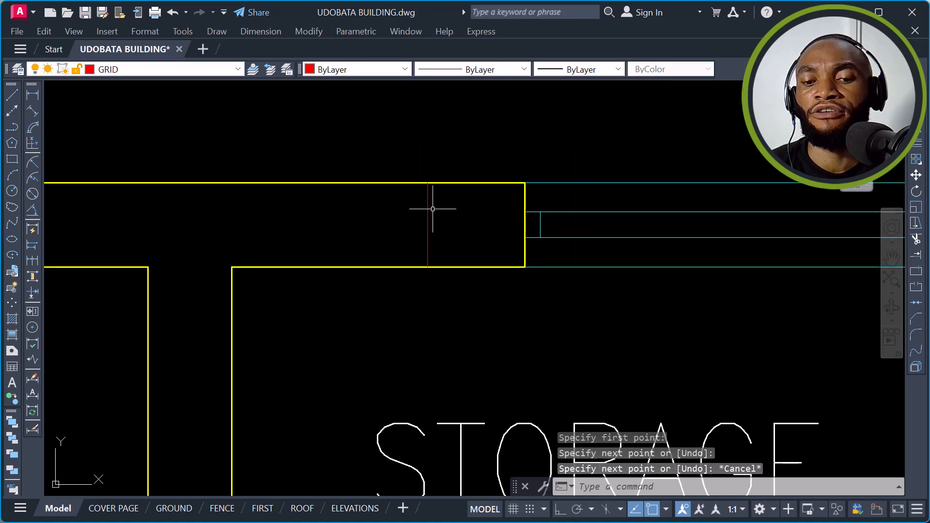
Step: Place a horizontal construction line through the helper line's midpoint, along the centre of the top outer wall
{"action": "scroll", "coordinate": [430, 202], "scroll_direction": "up", "scroll_amount": 3}
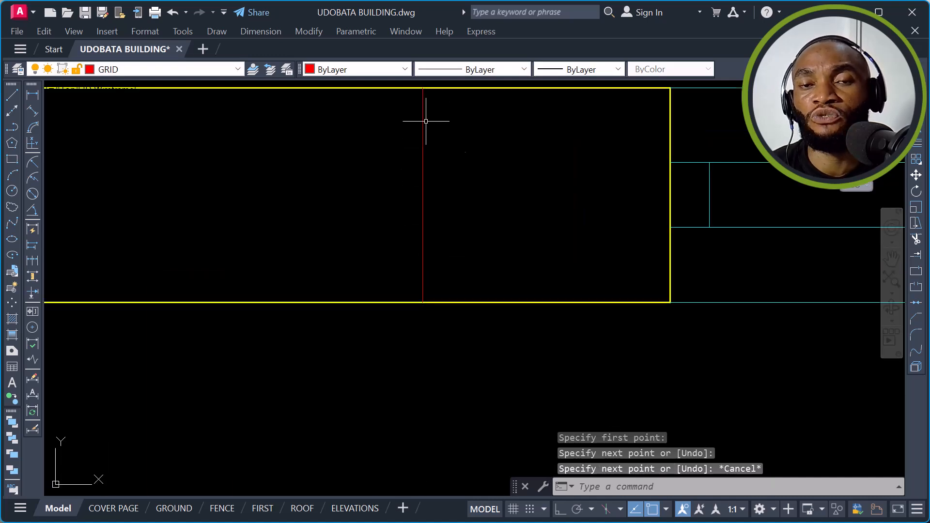
{"action": "type", "text": "XL"}
{"action": "key", "text": "Return"}
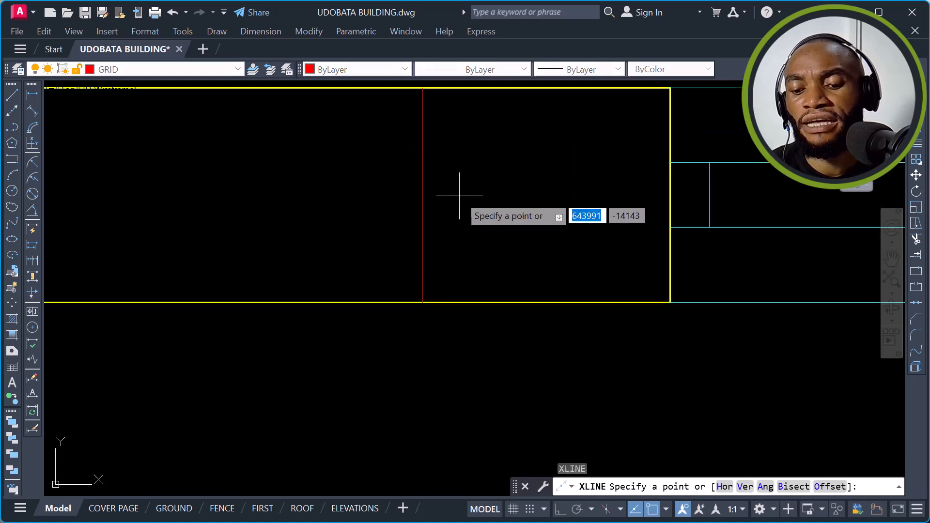
{"action": "key", "text": "Return"}
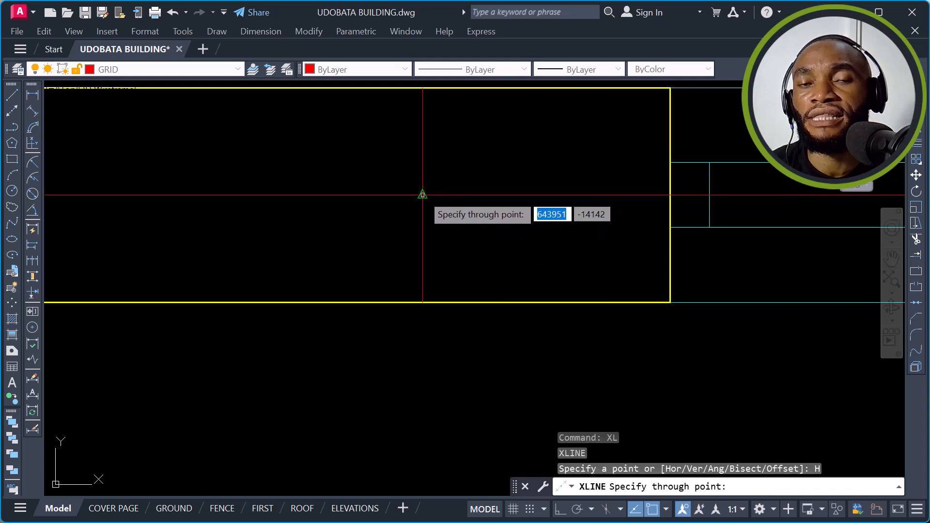
{"action": "scroll", "coordinate": [422, 195], "scroll_direction": "down", "scroll_amount": 1}
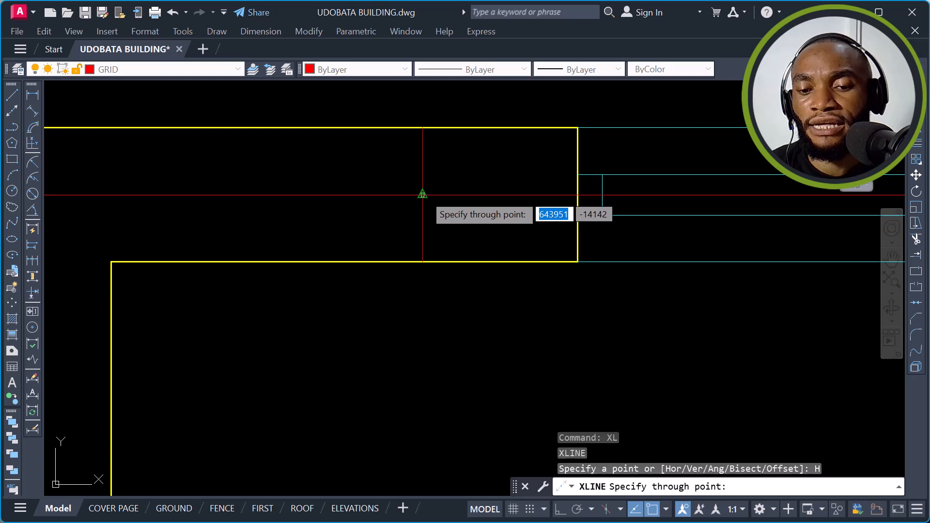
{"action": "left_click", "coordinate": [423, 194]}
{"action": "key", "text": "Escape"}
Step: Erase the vertical helper line in the top outer wall, keeping the horizontal grid line
{"action": "left_click", "coordinate": [427, 158]}
{"action": "left_click", "coordinate": [394, 150]}
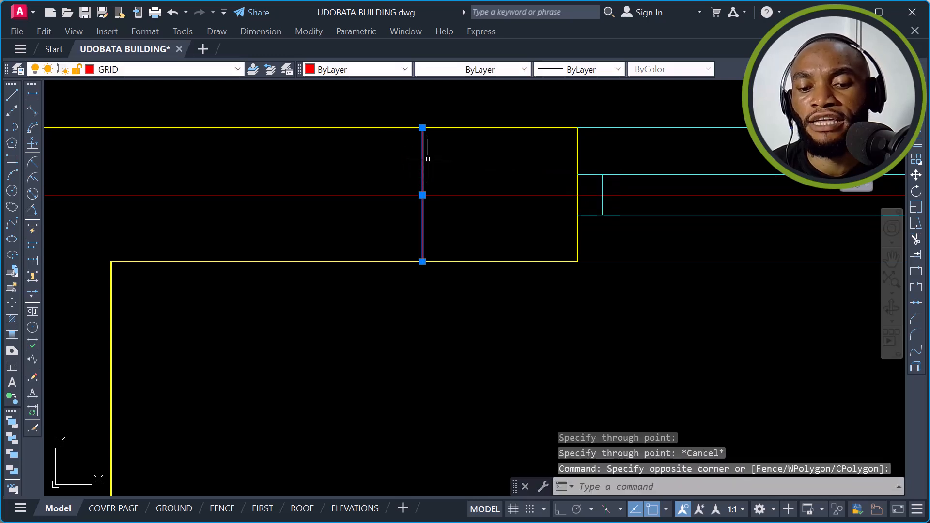
{"action": "type", "text": "E"}
{"action": "key", "text": "Return"}
{"action": "scroll", "coordinate": [622, 167], "scroll_direction": "down", "scroll_amount": 6}
{"action": "left_click", "coordinate": [252, 141]}
{"action": "left_click", "coordinate": [224, 184]}
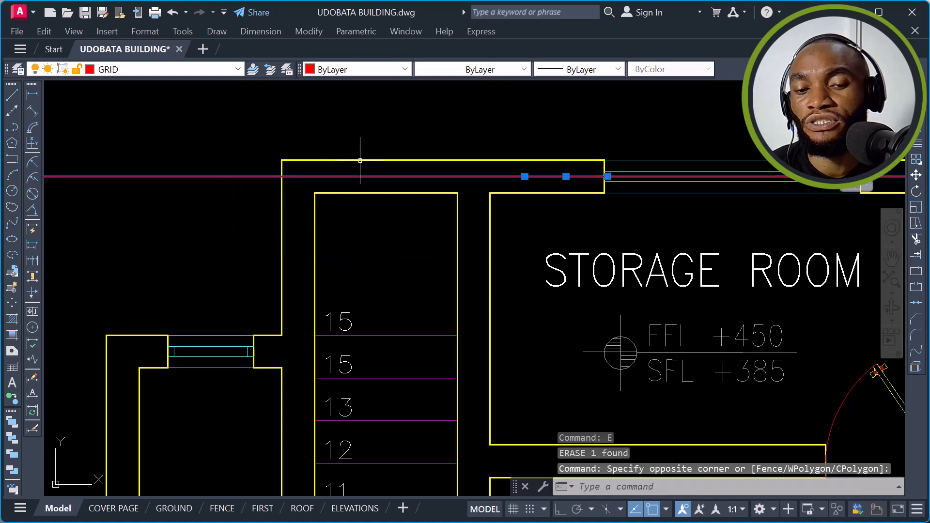
{"action": "key", "text": "Escape"}
Step: Draw a horizontal helper line across the thickness of the staircase's left outer wall, just below its top corner
{"action": "scroll", "coordinate": [307, 170], "scroll_direction": "down", "scroll_amount": 2}
{"action": "scroll", "coordinate": [337, 174], "scroll_direction": "down", "scroll_amount": 2}
{"action": "scroll", "coordinate": [325, 117], "scroll_direction": "up", "scroll_amount": 6}
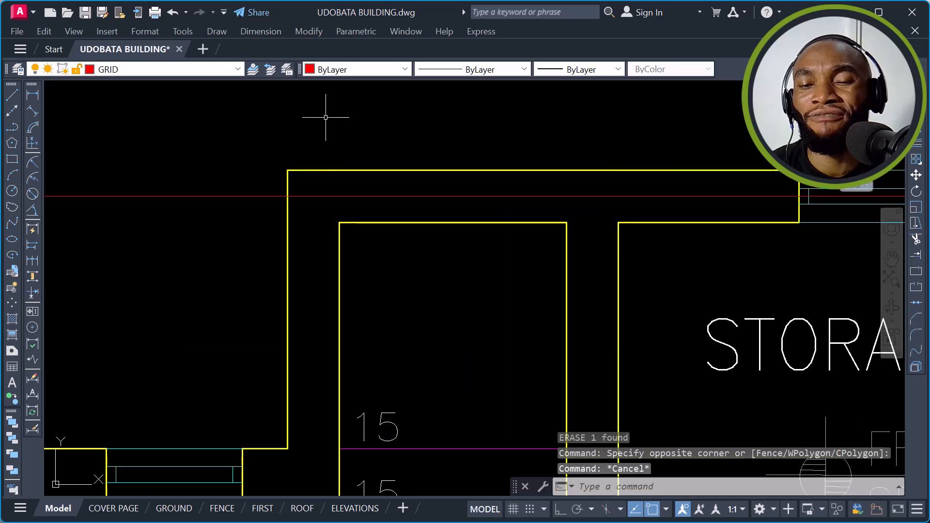
{"action": "type", "text": "l"}
{"action": "key", "text": "Return"}
{"action": "scroll", "coordinate": [296, 293], "scroll_direction": "up", "scroll_amount": 2}
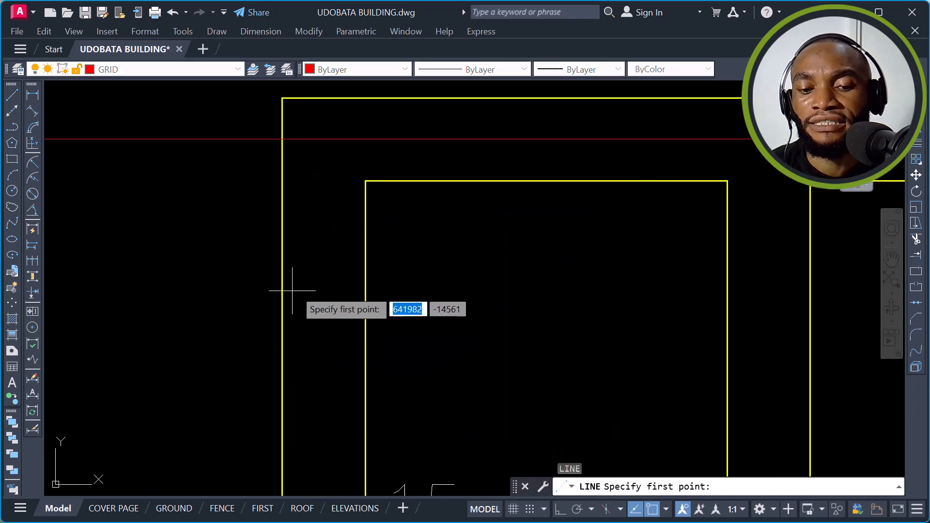
{"action": "left_click", "coordinate": [282, 287]}
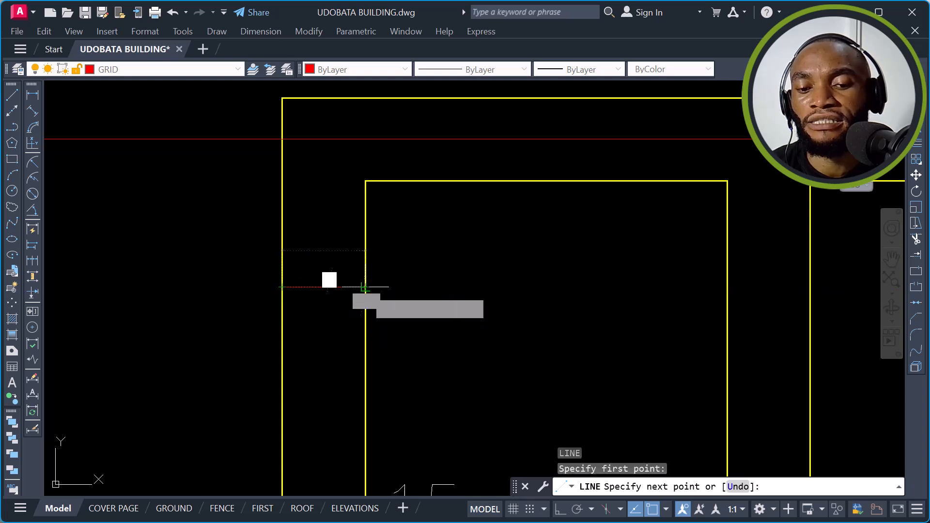
{"action": "left_click", "coordinate": [365, 287]}
{"action": "key", "text": "Escape"}
Step: Place a vertical construction line through the helper line's midpoint, along the centre of the staircase's left outer wall
{"action": "type", "text": "XL"}
{"action": "key", "text": "Return"}
{"action": "type", "text": "V"}
{"action": "key", "text": "Return"}
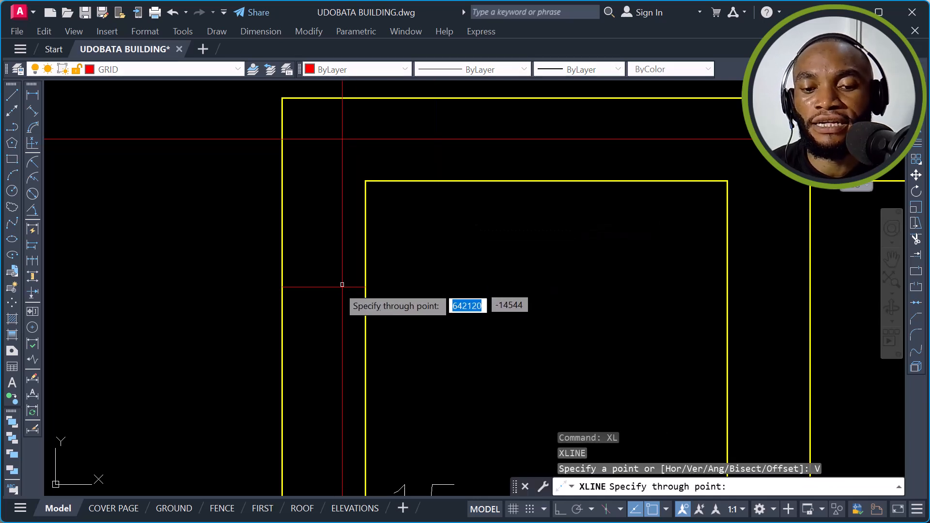
{"action": "left_click", "coordinate": [323, 286]}
{"action": "key", "text": "Escape"}
Step: Erase the horizontal helper line in the staircase's left outer wall
{"action": "scroll", "coordinate": [315, 295], "scroll_direction": "down", "scroll_amount": 6}
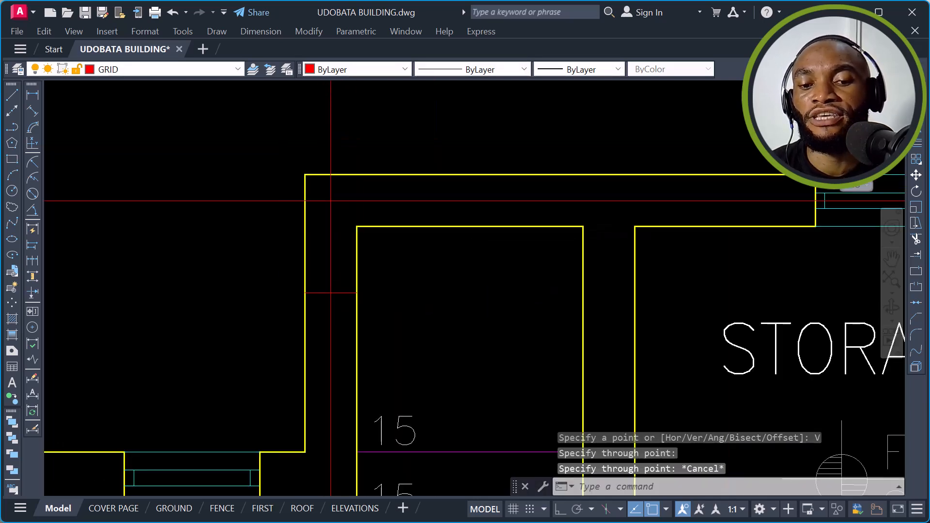
{"action": "scroll", "coordinate": [314, 296], "scroll_direction": "up", "scroll_amount": 5}
{"action": "left_click", "coordinate": [283, 257]}
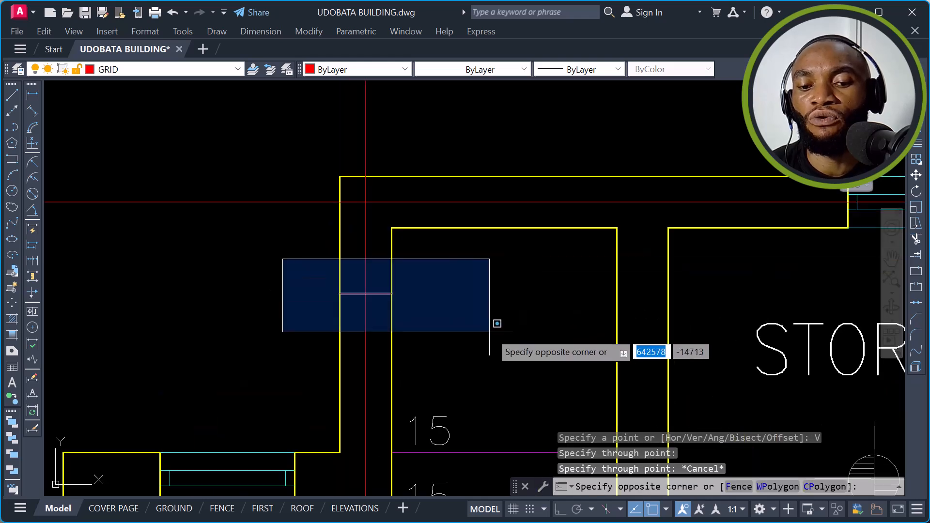
{"action": "left_click", "coordinate": [474, 324]}
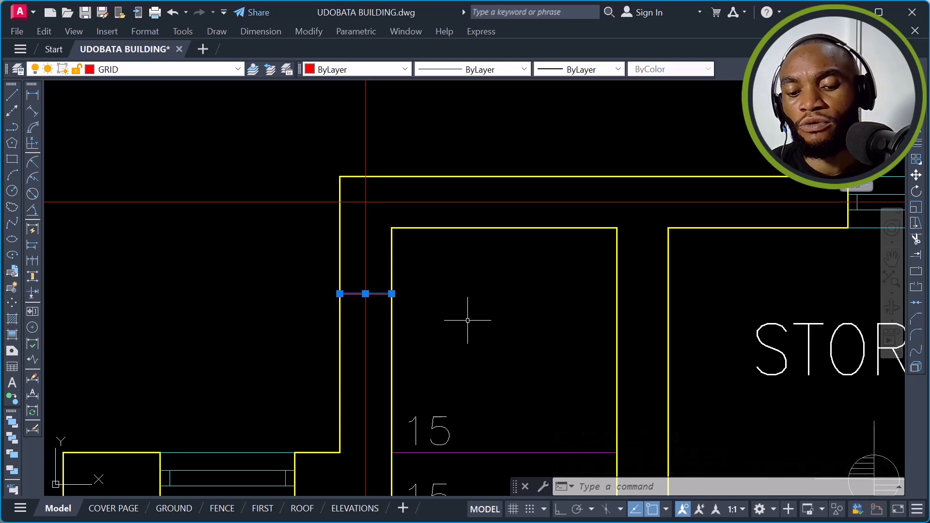
{"action": "scroll", "coordinate": [421, 239], "scroll_direction": "down", "scroll_amount": 5}
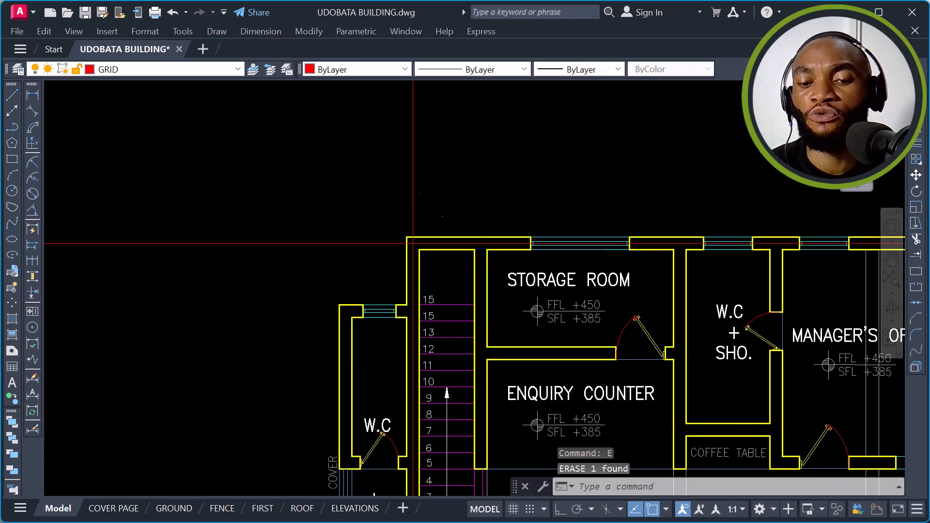
Step: Highlight the vertical and horizontal grid lines to check how they cross at the staircase's outer corner, then clear the selection
{"action": "left_click", "coordinate": [454, 159]}
{"action": "left_click", "coordinate": [395, 181]}
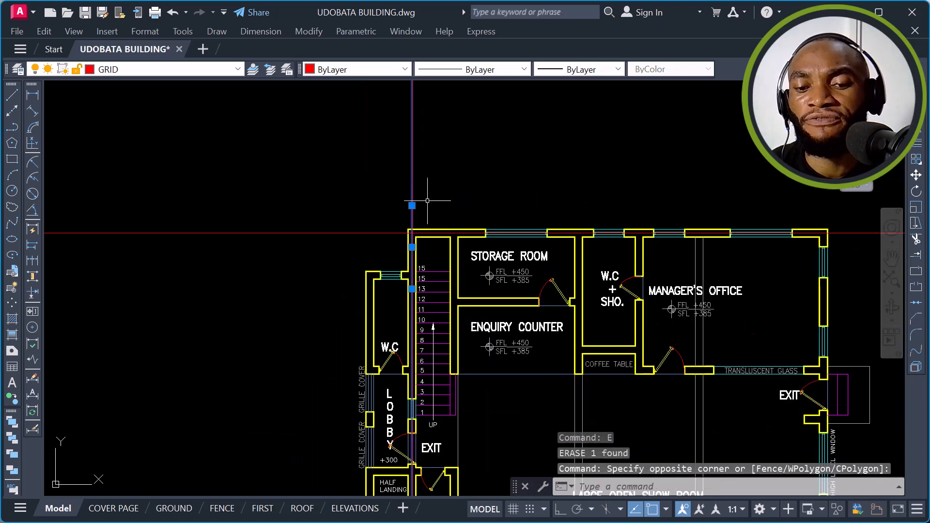
{"action": "scroll", "coordinate": [416, 198], "scroll_direction": "up", "scroll_amount": 2}
{"action": "scroll", "coordinate": [400, 263], "scroll_direction": "up", "scroll_amount": 3}
{"action": "left_click", "coordinate": [364, 188]}
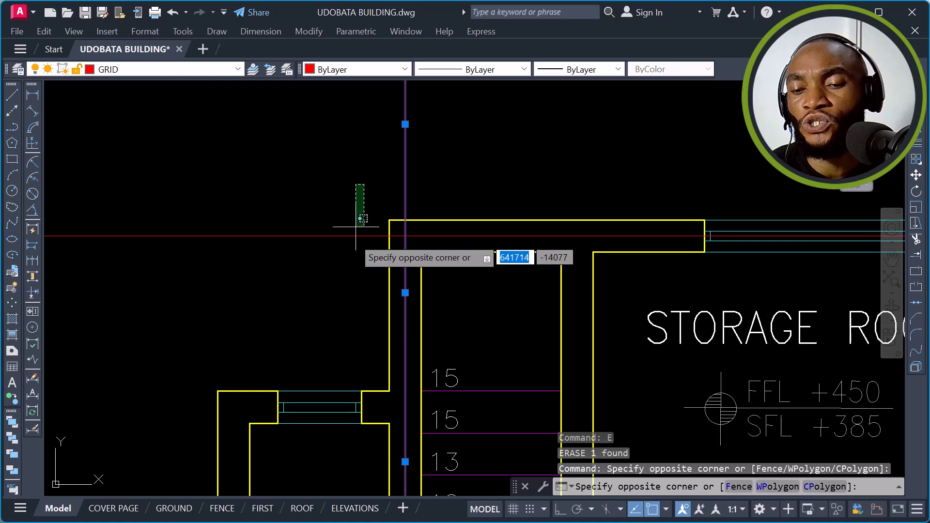
{"action": "left_click", "coordinate": [365, 214]}
{"action": "left_click", "coordinate": [257, 201]}
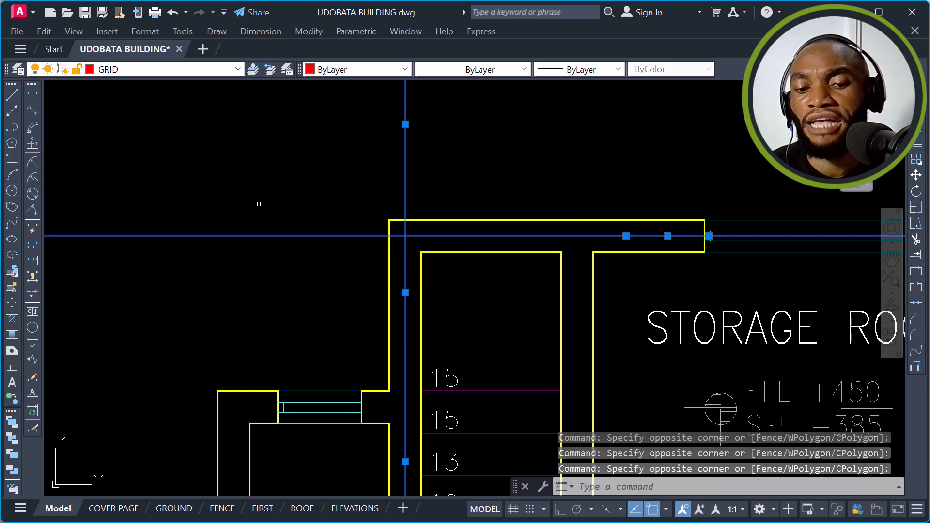
{"action": "scroll", "coordinate": [257, 218], "scroll_direction": "down", "scroll_amount": 5}
{"action": "key", "text": "Escape"}
Step: Examine the ground floor walls around the staircase, Storage Room, Enquiry Counter and Manager's Office in relation to the two grid lines
{"action": "scroll", "coordinate": [309, 238], "scroll_direction": "up", "scroll_amount": 4}
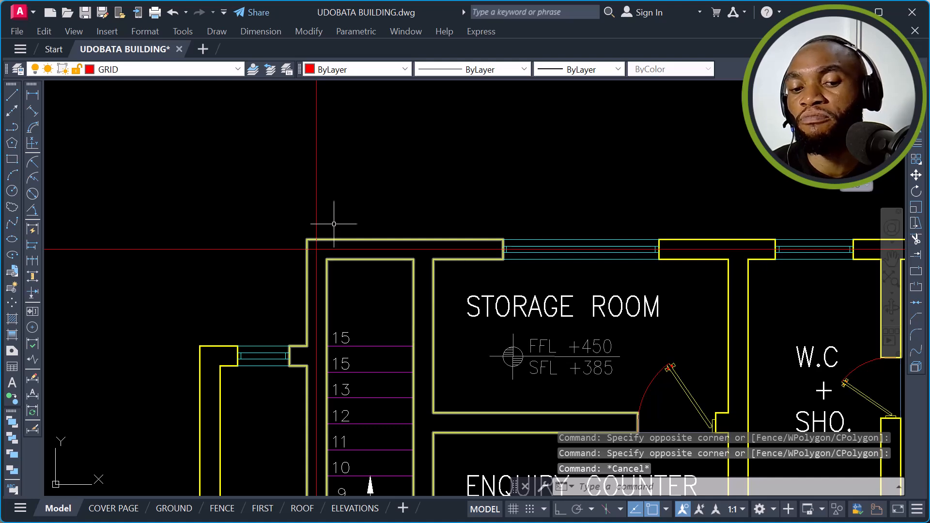
{"action": "scroll", "coordinate": [442, 166], "scroll_direction": "down", "scroll_amount": 6}
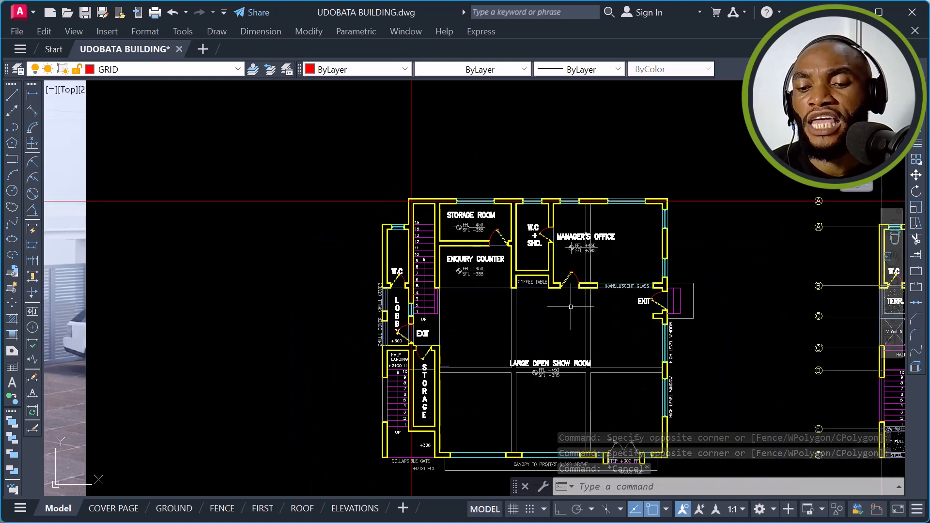
{"action": "scroll", "coordinate": [498, 258], "scroll_direction": "up", "scroll_amount": 4}
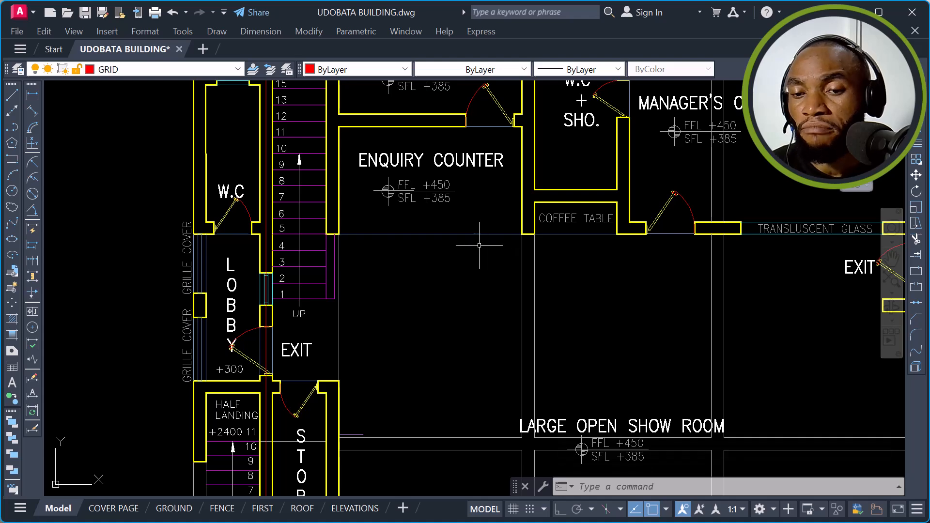
{"action": "middle_click_drag", "start_coordinate": [351, 206], "coordinate": [395, 341]}
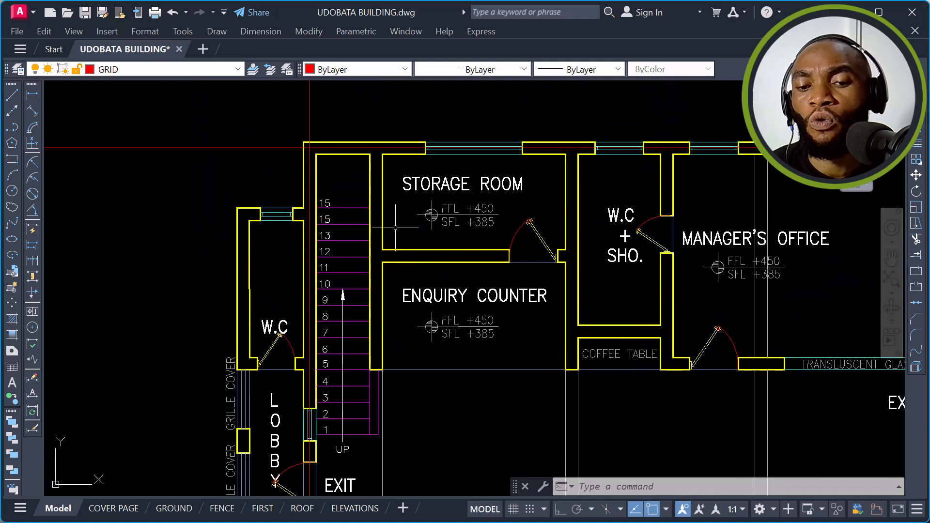
{"action": "scroll", "coordinate": [397, 179], "scroll_direction": "up", "scroll_amount": 2}
{"action": "scroll", "coordinate": [412, 223], "scroll_direction": "down", "scroll_amount": 2}
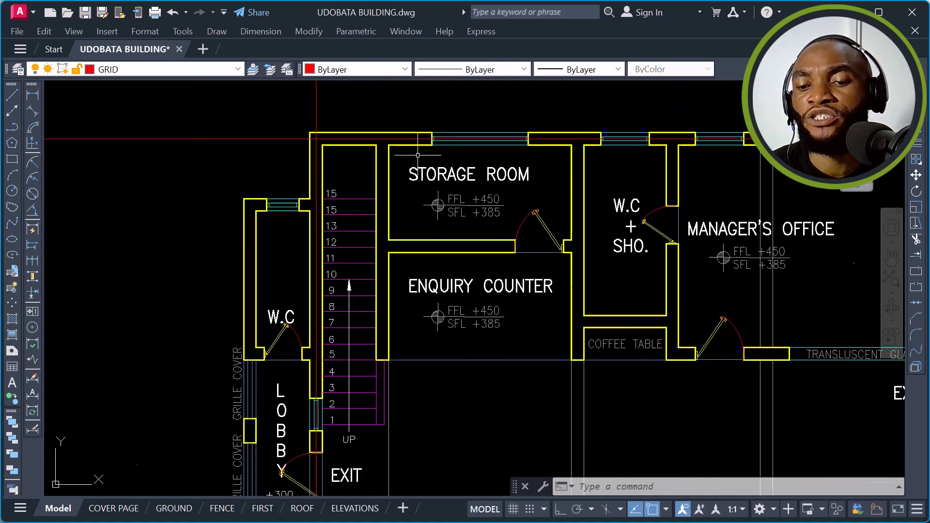
{"action": "middle_click_drag", "start_coordinate": [654, 261], "coordinate": [433, 191]}
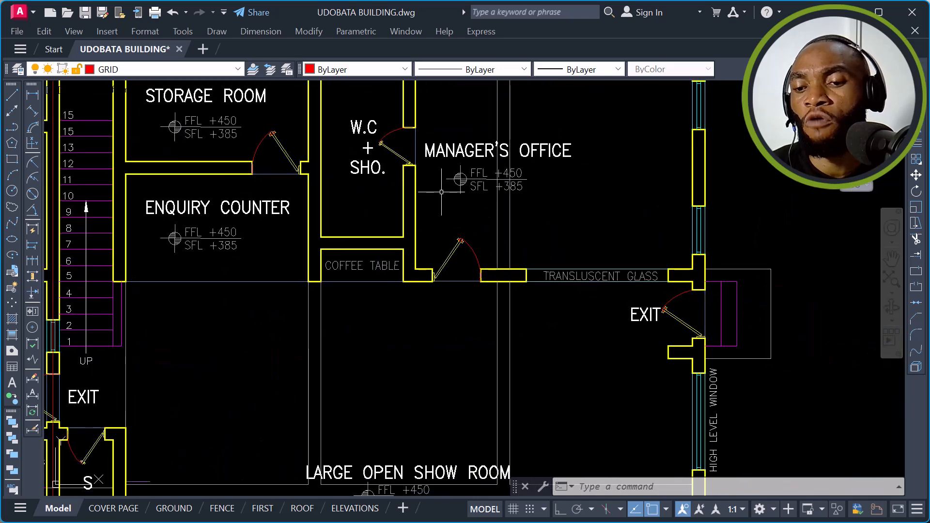
Step: Measure the thickness of the outer wall above the staircase with a linear dimension, without placing the dimension
{"action": "middle_click_drag", "start_coordinate": [494, 196], "coordinate": [697, 253]}
{"action": "left_click", "coordinate": [33, 95]}
{"action": "scroll", "coordinate": [400, 102], "scroll_direction": "up", "scroll_amount": 2}
{"action": "middle_click_drag", "start_coordinate": [399, 103], "coordinate": [452, 190]}
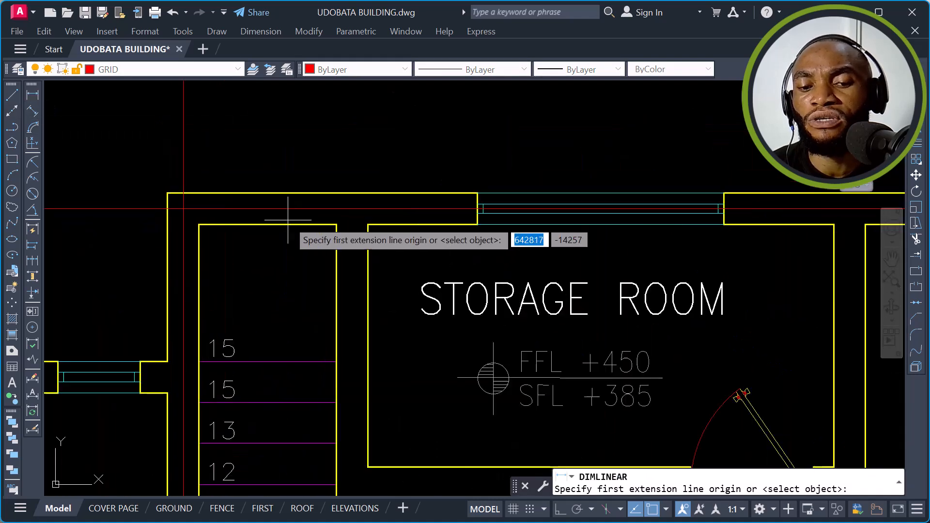
{"action": "scroll", "coordinate": [308, 222], "scroll_direction": "up", "scroll_amount": 3}
{"action": "left_click", "coordinate": [335, 224]}
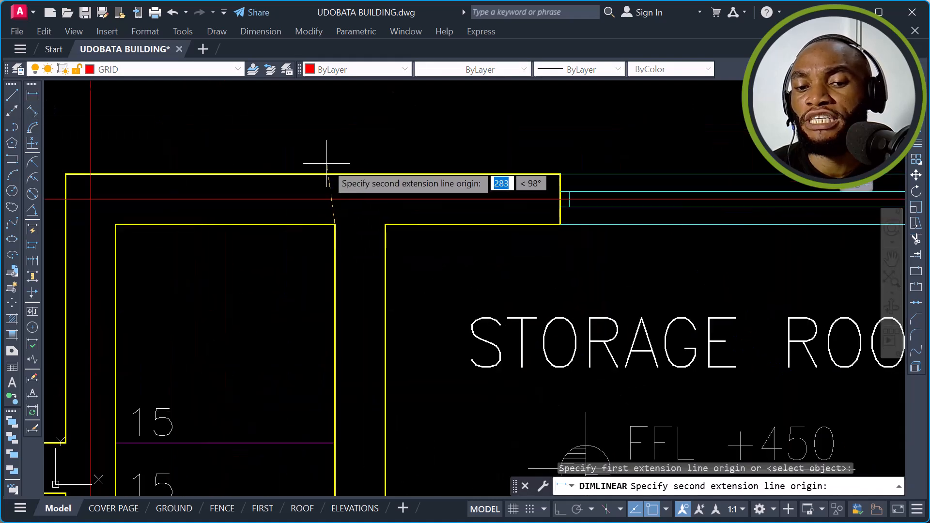
{"action": "scroll", "coordinate": [326, 163], "scroll_direction": "up", "scroll_amount": 2}
{"action": "left_click", "coordinate": [339, 179]}
{"action": "scroll", "coordinate": [320, 203], "scroll_direction": "down", "scroll_amount": 5}
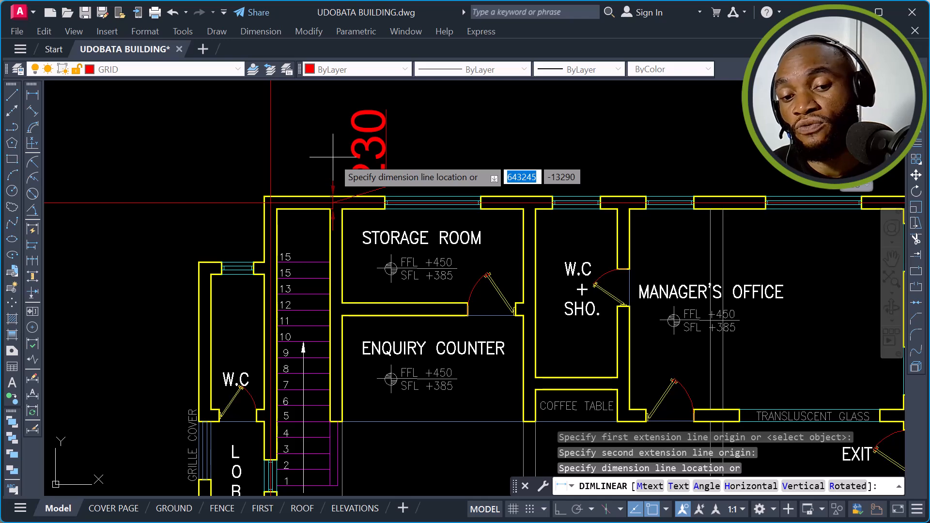
{"action": "key", "text": "Escape"}
Step: Measure the thickness of the staircase's left outer wall with a linear dimension, without placing the dimension
{"action": "left_click", "coordinate": [32, 95]}
{"action": "scroll", "coordinate": [269, 209], "scroll_direction": "up", "scroll_amount": 5}
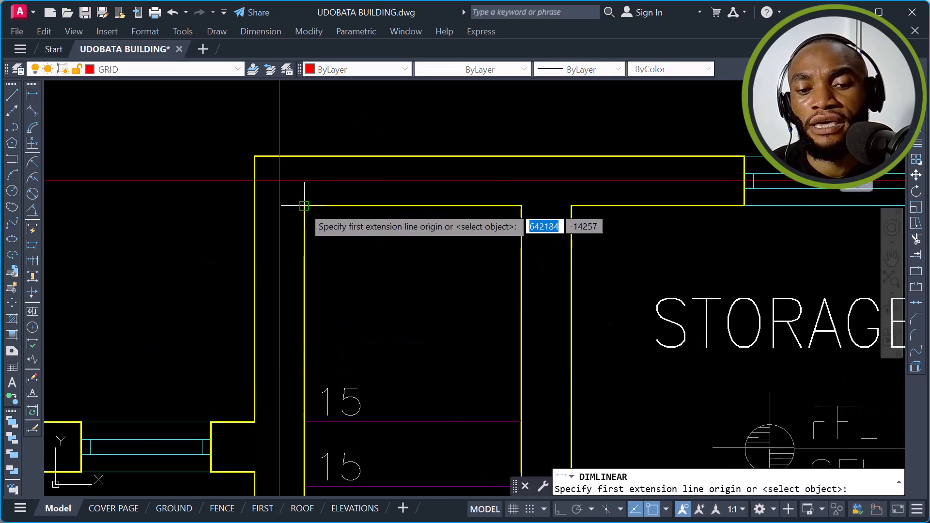
{"action": "left_click", "coordinate": [304, 205]}
{"action": "left_click", "coordinate": [255, 210]}
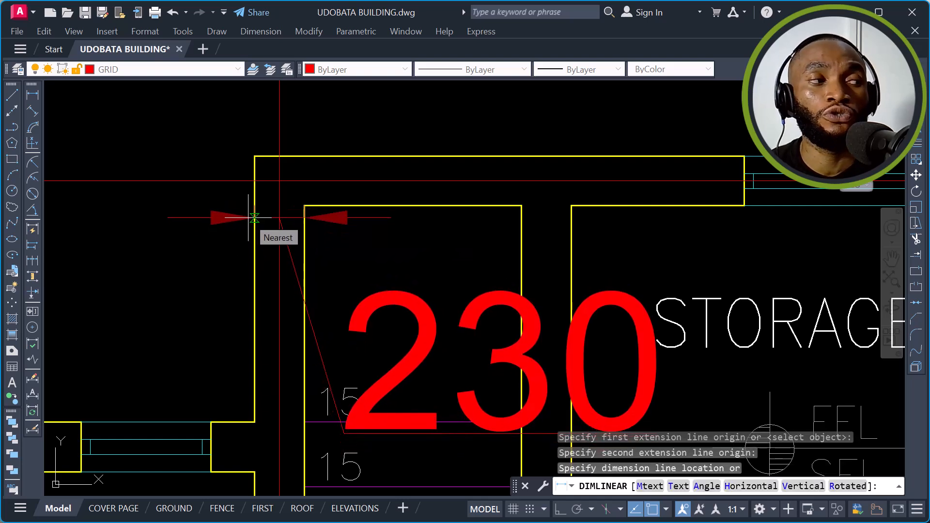
{"action": "key", "text": "Escape"}
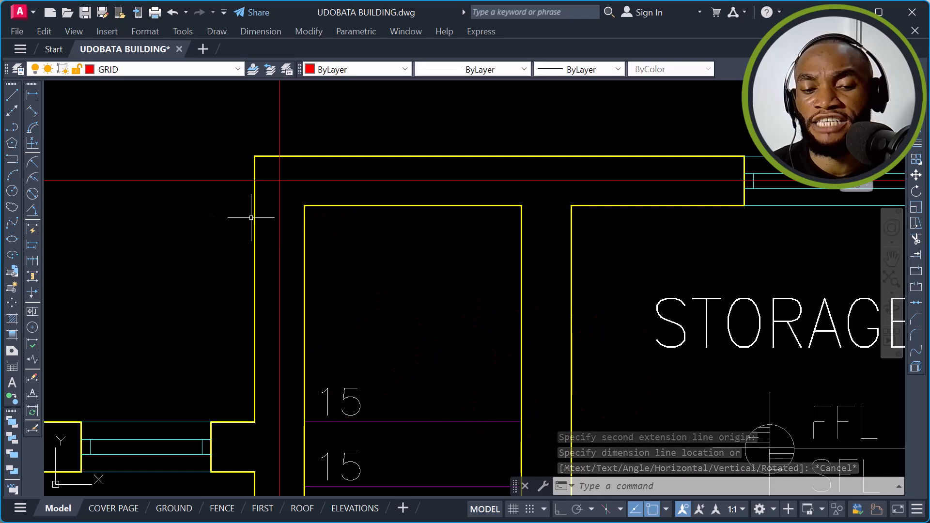
Step: Copy the vertical grid line from the staircase's outer wall corner to the centre of the wall between the staircase and Storage Room
{"action": "scroll", "coordinate": [251, 217], "scroll_direction": "down", "scroll_amount": 4}
{"action": "left_click", "coordinate": [377, 140]}
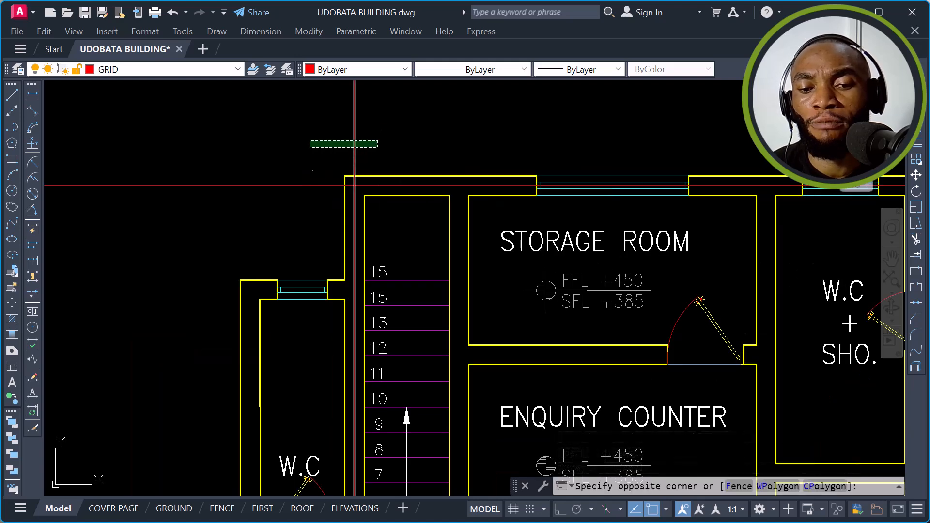
{"action": "left_click", "coordinate": [315, 144]}
{"action": "scroll", "coordinate": [377, 148], "scroll_direction": "up", "scroll_amount": 4}
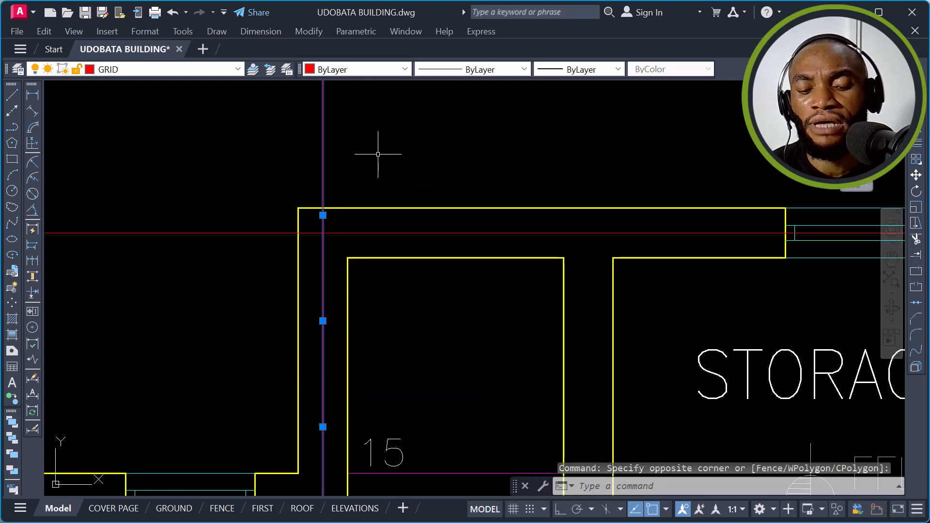
{"action": "type", "text": "O"}
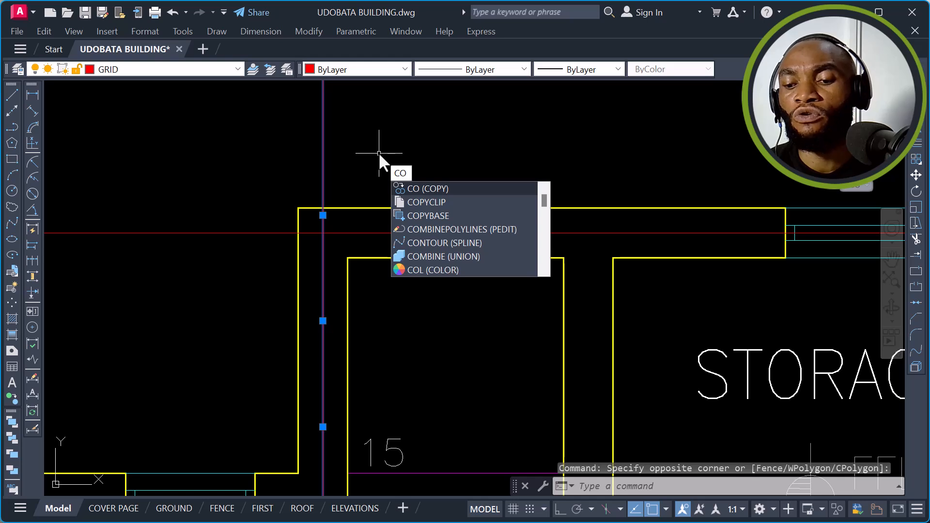
{"action": "key", "text": "Return"}
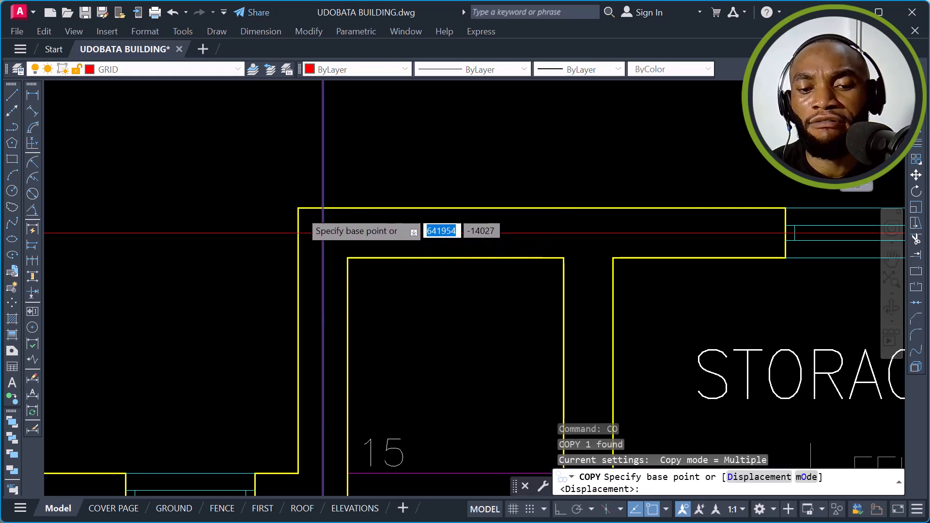
{"action": "scroll", "coordinate": [298, 208], "scroll_direction": "up", "scroll_amount": 4}
{"action": "left_click", "coordinate": [292, 202]}
{"action": "scroll", "coordinate": [235, 169], "scroll_direction": "down", "scroll_amount": 6}
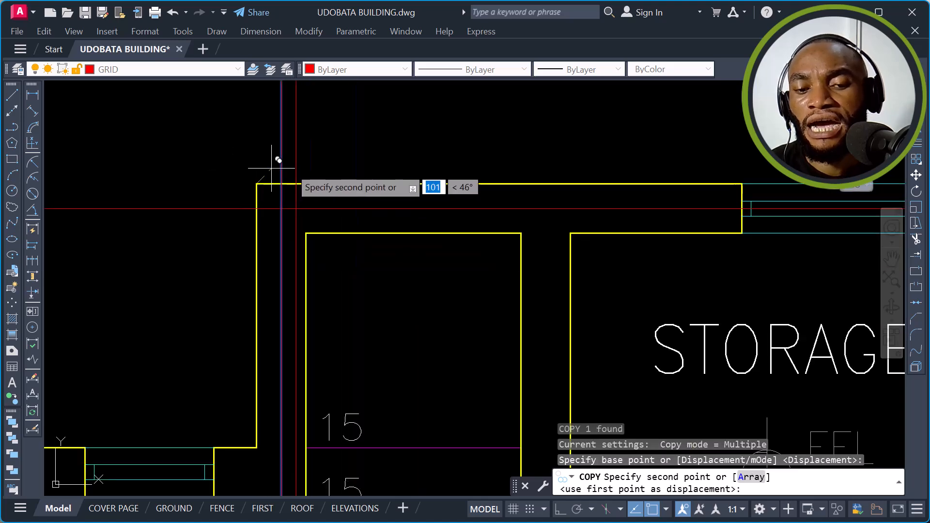
{"action": "scroll", "coordinate": [425, 207], "scroll_direction": "up", "scroll_amount": 2}
{"action": "scroll", "coordinate": [426, 207], "scroll_direction": "up", "scroll_amount": 2}
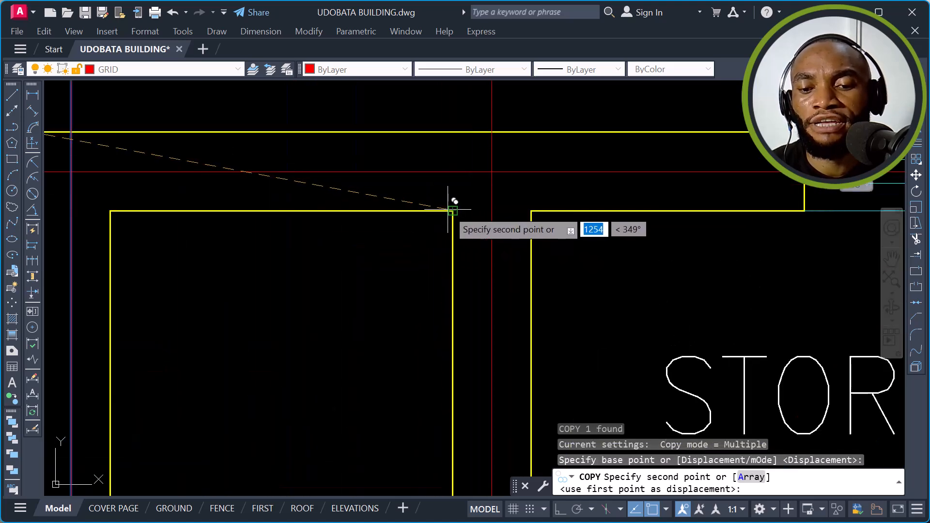
{"action": "left_click", "coordinate": [452, 210]}
Step: Place copies of the vertical grid line along the centres of both side walls of the W.C + SHO. room
{"action": "scroll", "coordinate": [405, 224], "scroll_direction": "down", "scroll_amount": 5}
{"action": "scroll", "coordinate": [494, 213], "scroll_direction": "up", "scroll_amount": 5}
{"action": "scroll", "coordinate": [490, 221], "scroll_direction": "up", "scroll_amount": 6}
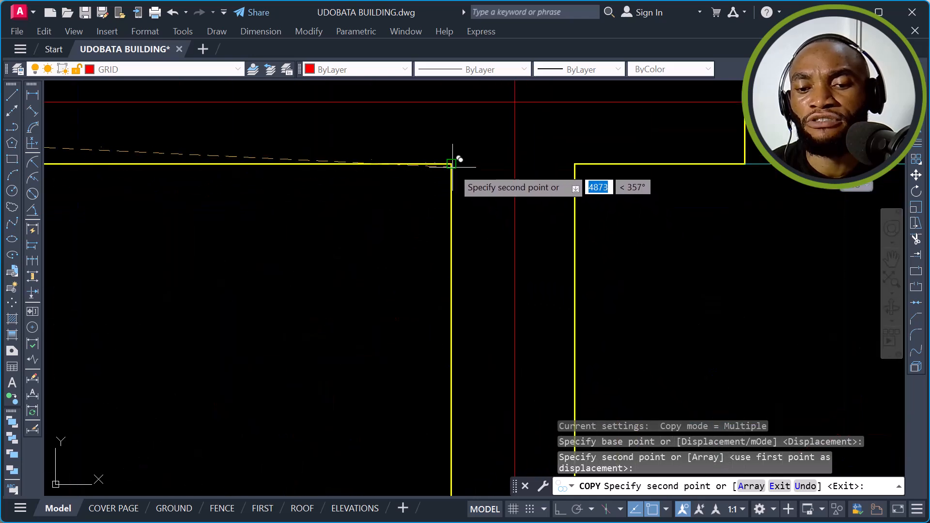
{"action": "scroll", "coordinate": [411, 203], "scroll_direction": "down", "scroll_amount": 5}
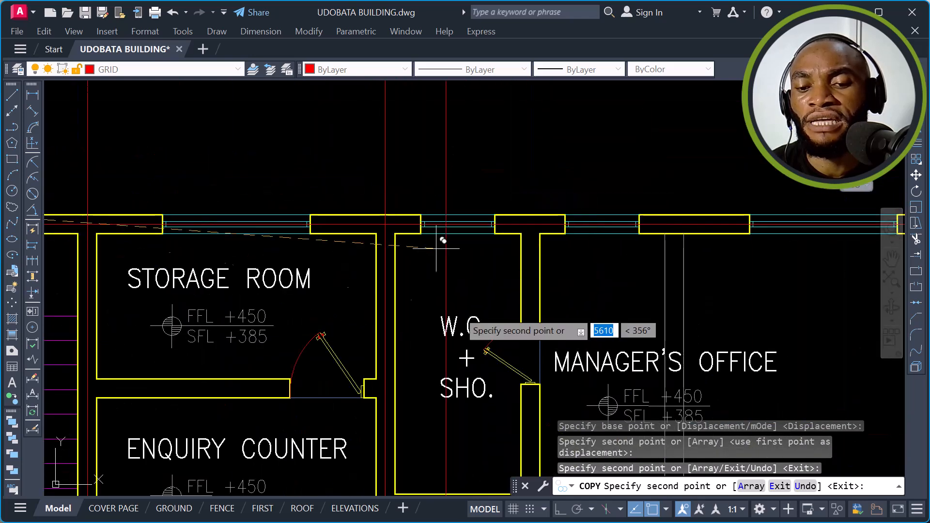
{"action": "scroll", "coordinate": [522, 225], "scroll_direction": "up", "scroll_amount": 6}
Step: Place a copy of the vertical grid line along the centre of the Manager's Office's right outer wall
{"action": "scroll", "coordinate": [522, 223], "scroll_direction": "down", "scroll_amount": 8}
{"action": "scroll", "coordinate": [536, 224], "scroll_direction": "up", "scroll_amount": 6}
{"action": "scroll", "coordinate": [536, 224], "scroll_direction": "up", "scroll_amount": 3}
{"action": "scroll", "coordinate": [495, 236], "scroll_direction": "down", "scroll_amount": 5}
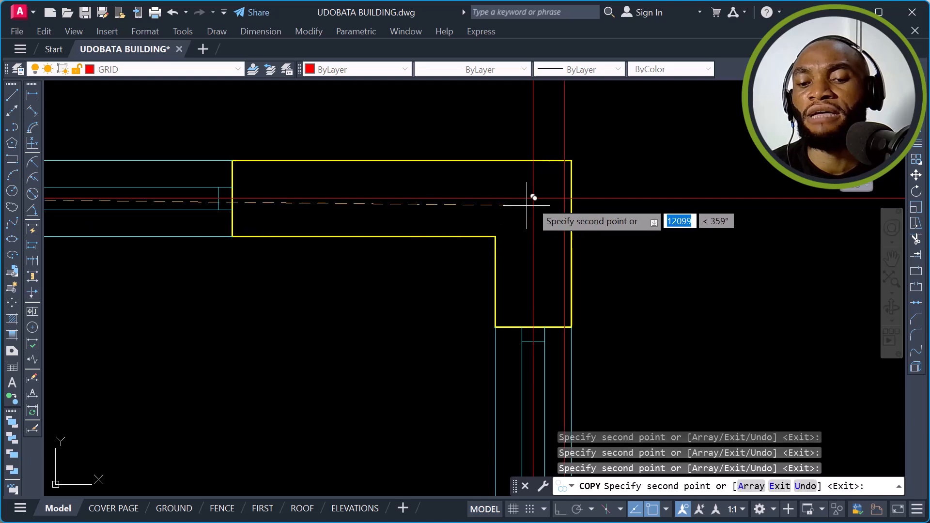
Step: Place a vertical grid line copy along the right-hand beam of the Large Open Show Room and end the Copy command
{"action": "scroll", "coordinate": [574, 209], "scroll_direction": "down", "scroll_amount": 4}
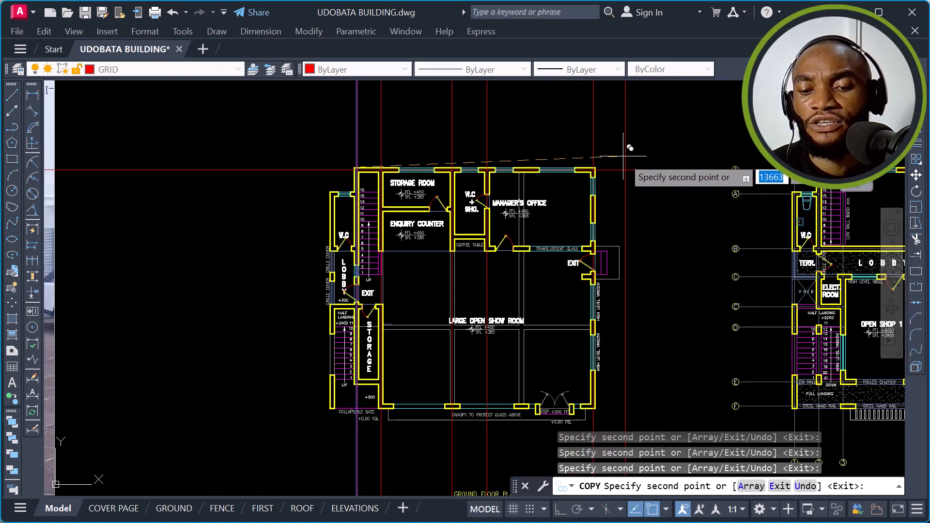
{"action": "scroll", "coordinate": [543, 169], "scroll_direction": "up", "scroll_amount": 6}
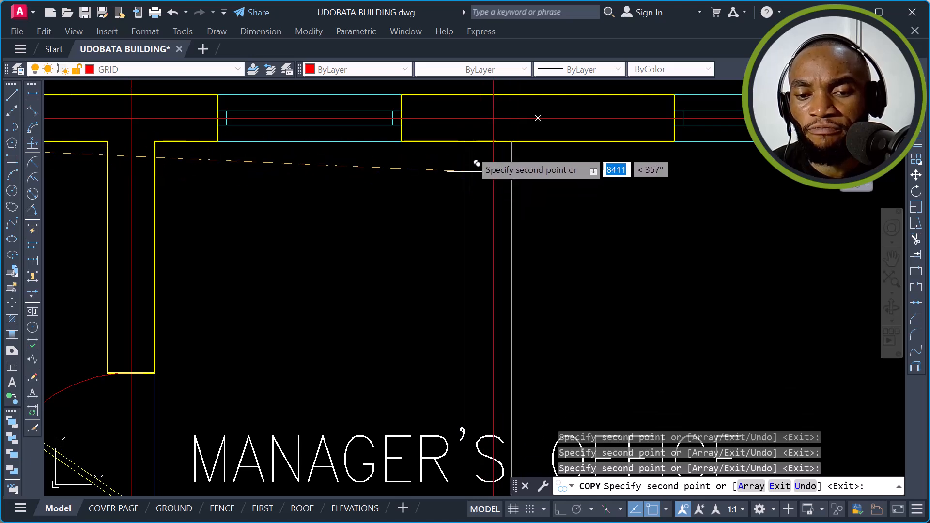
{"action": "scroll", "coordinate": [503, 135], "scroll_direction": "down", "scroll_amount": 8}
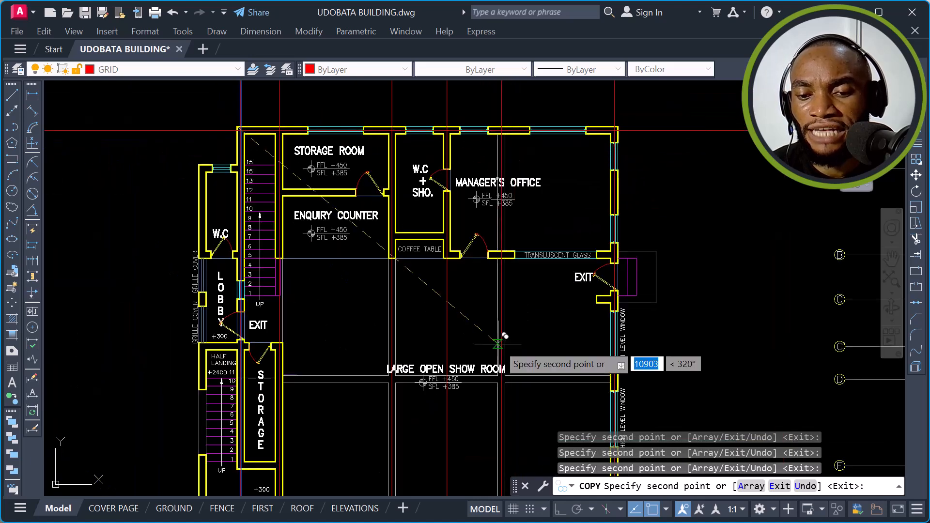
{"action": "middle_click_drag", "start_coordinate": [499, 347], "coordinate": [501, 247]}
{"action": "scroll", "coordinate": [506, 303], "scroll_direction": "up", "scroll_amount": 8}
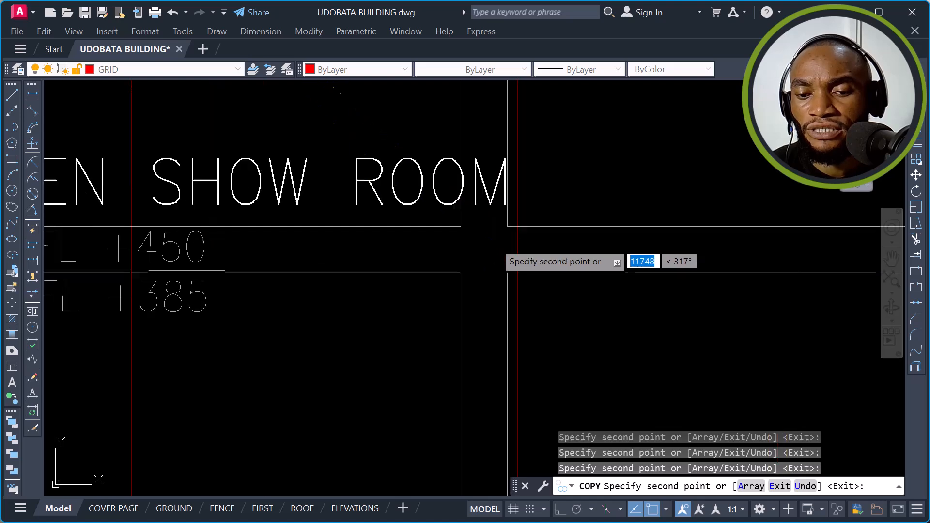
{"action": "scroll", "coordinate": [473, 266], "scroll_direction": "down", "scroll_amount": 6}
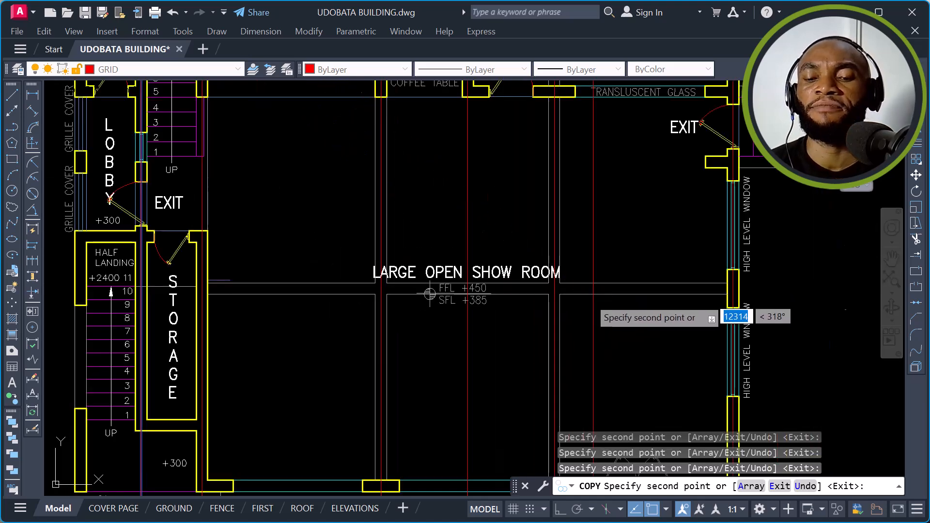
{"action": "scroll", "coordinate": [533, 233], "scroll_direction": "down", "scroll_amount": 4}
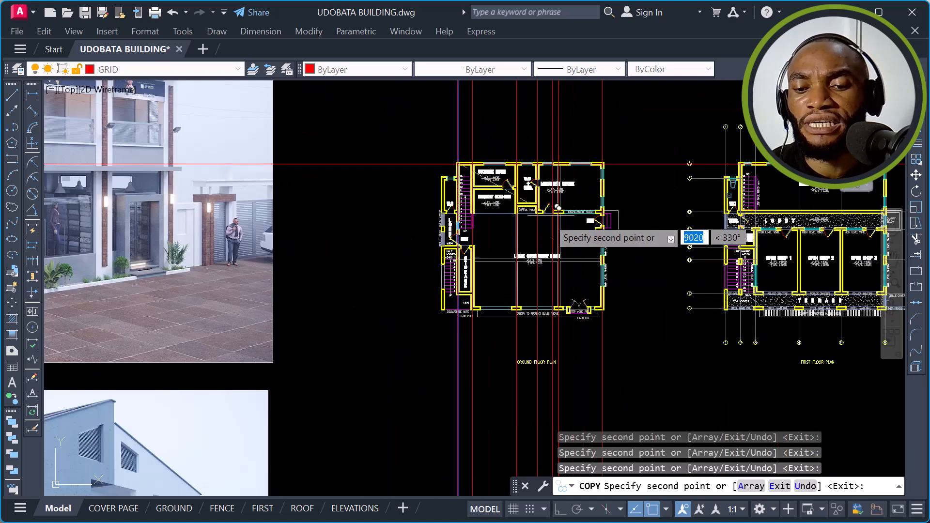
{"action": "scroll", "coordinate": [509, 220], "scroll_direction": "up", "scroll_amount": 4}
{"action": "key", "text": "Escape"}
Step: Copy the vertical grid line from the staircase's left wall to the centre of the adjacent small W.C's left outer wall
{"action": "middle_click_drag", "start_coordinate": [442, 219], "coordinate": [543, 270]}
{"action": "scroll", "coordinate": [390, 223], "scroll_direction": "up", "scroll_amount": 6}
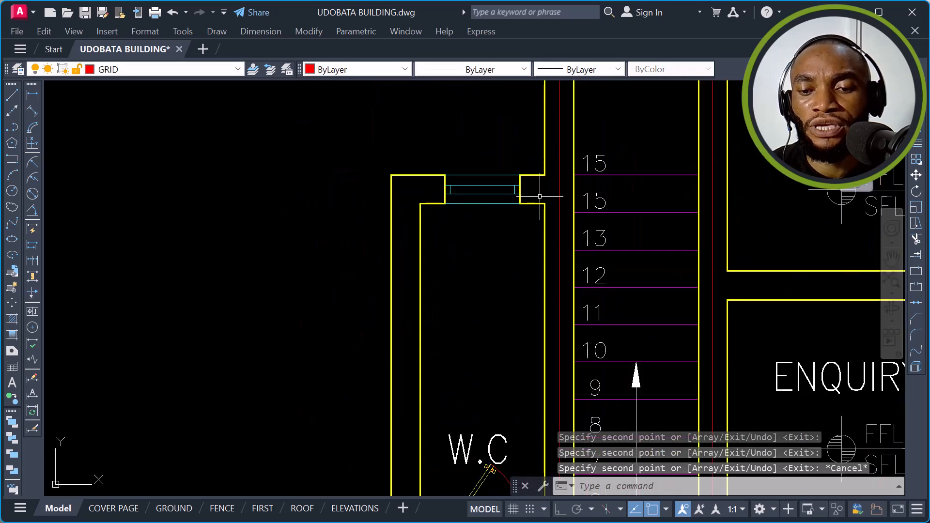
{"action": "left_click", "coordinate": [560, 189]}
{"action": "type", "text": "CO"}
{"action": "key", "text": "Return"}
{"action": "scroll", "coordinate": [553, 213], "scroll_direction": "up", "scroll_amount": 4}
{"action": "scroll", "coordinate": [553, 213], "scroll_direction": "up", "scroll_amount": 4}
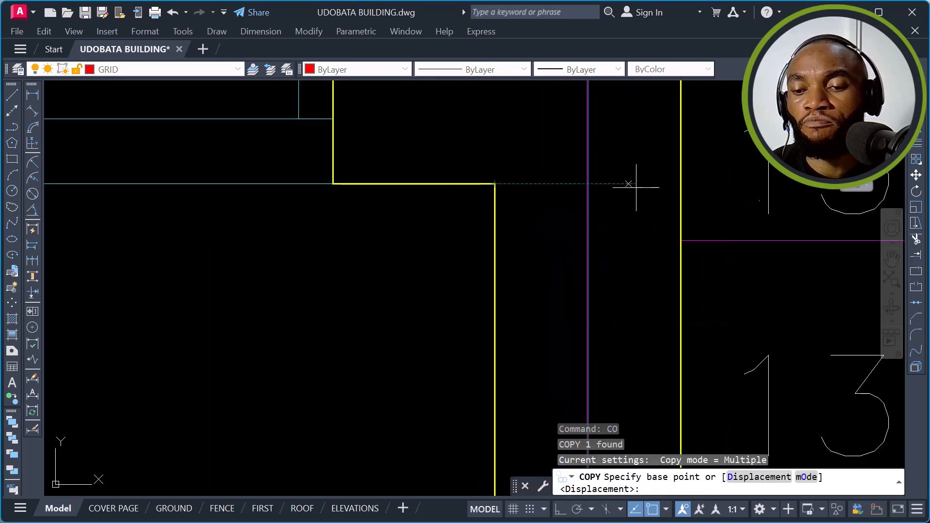
{"action": "scroll", "coordinate": [678, 184], "scroll_direction": "up", "scroll_amount": 2}
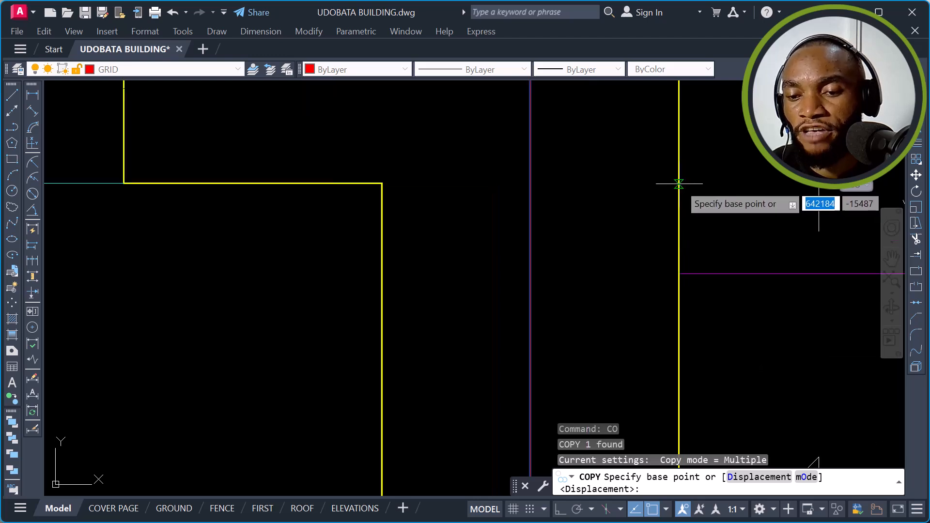
{"action": "left_click", "coordinate": [678, 183]}
{"action": "scroll", "coordinate": [679, 183], "scroll_direction": "down", "scroll_amount": 5}
{"action": "scroll", "coordinate": [433, 174], "scroll_direction": "up", "scroll_amount": 3}
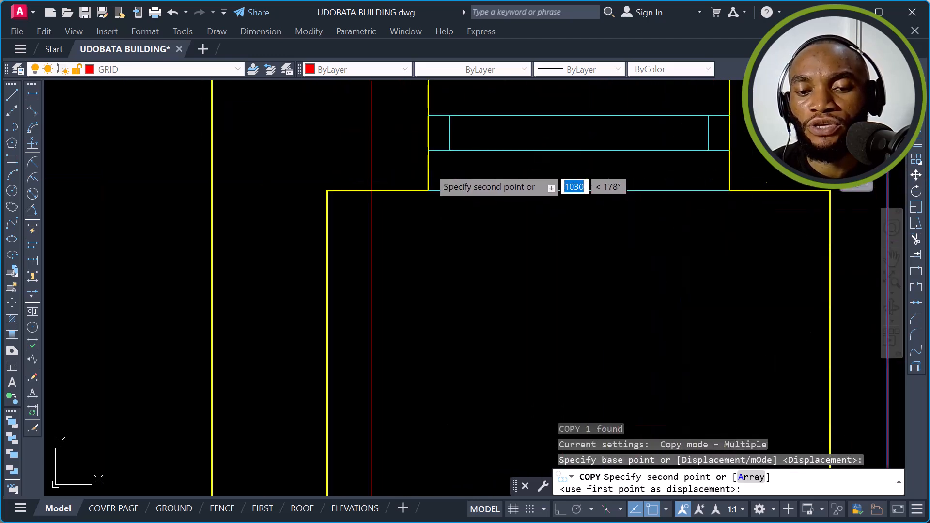
{"action": "left_click", "coordinate": [327, 190]}
{"action": "scroll", "coordinate": [327, 194], "scroll_direction": "down", "scroll_amount": 4}
{"action": "key", "text": "Escape"}
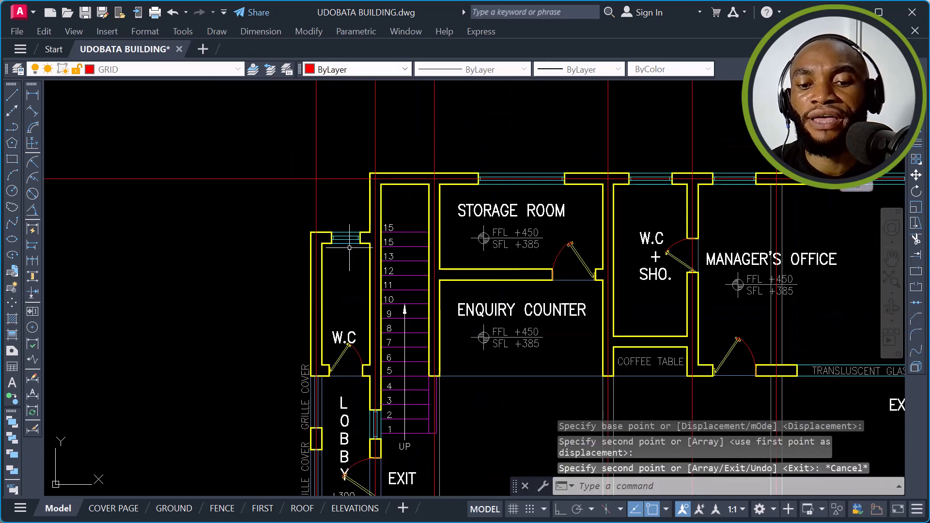
{"action": "scroll", "coordinate": [581, 266], "scroll_direction": "down", "scroll_amount": 2}
{"action": "scroll", "coordinate": [511, 221], "scroll_direction": "down", "scroll_amount": 5}
{"action": "scroll", "coordinate": [577, 238], "scroll_direction": "up", "scroll_amount": 4}
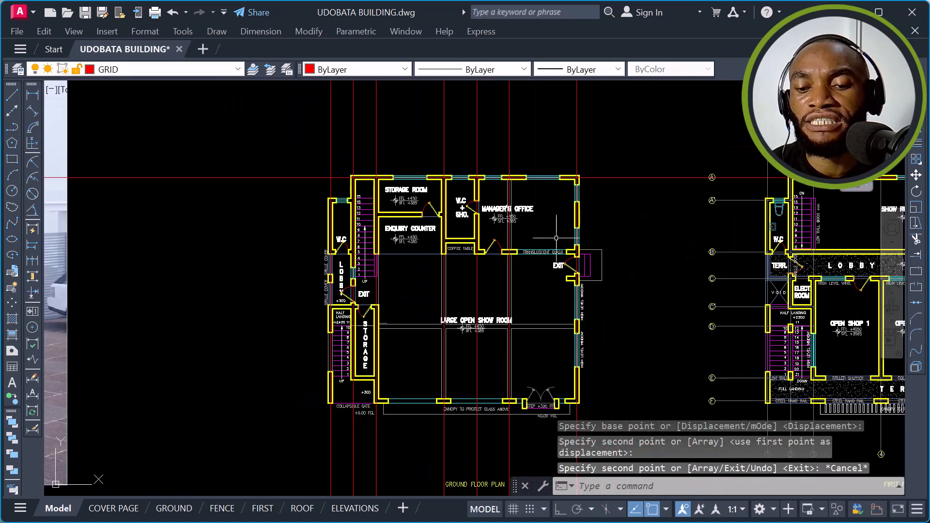
{"action": "scroll", "coordinate": [381, 156], "scroll_direction": "up", "scroll_amount": 4}
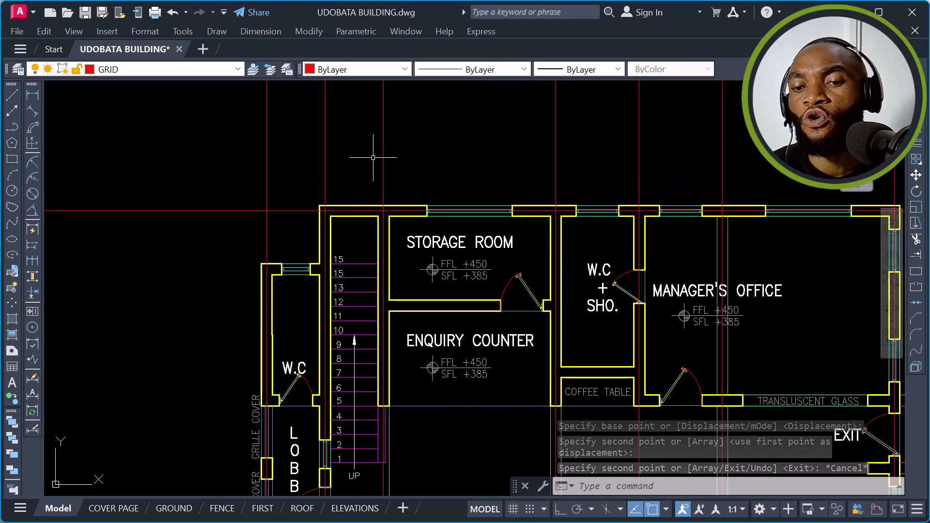
{"action": "left_click_drag", "start_coordinate": [234, 178], "coordinate": [188, 256]}
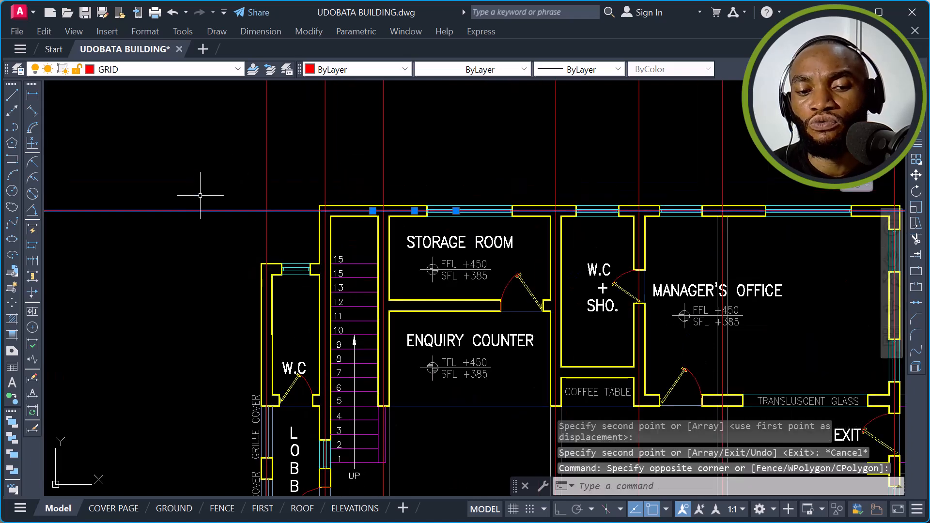
{"action": "scroll", "coordinate": [201, 197], "scroll_direction": "up", "scroll_amount": 4}
{"action": "key", "text": "Escape"}
Step: Copy the horizontal grid line from the staircase's outer corner to the centre of the small W.C's top wall
{"action": "left_click_drag", "start_coordinate": [224, 184], "coordinate": [179, 271]}
{"action": "type", "text": "CO"}
{"action": "key", "text": "Return"}
{"action": "scroll", "coordinate": [510, 229], "scroll_direction": "up", "scroll_amount": 6}
{"action": "scroll", "coordinate": [492, 213], "scroll_direction": "up", "scroll_amount": 2}
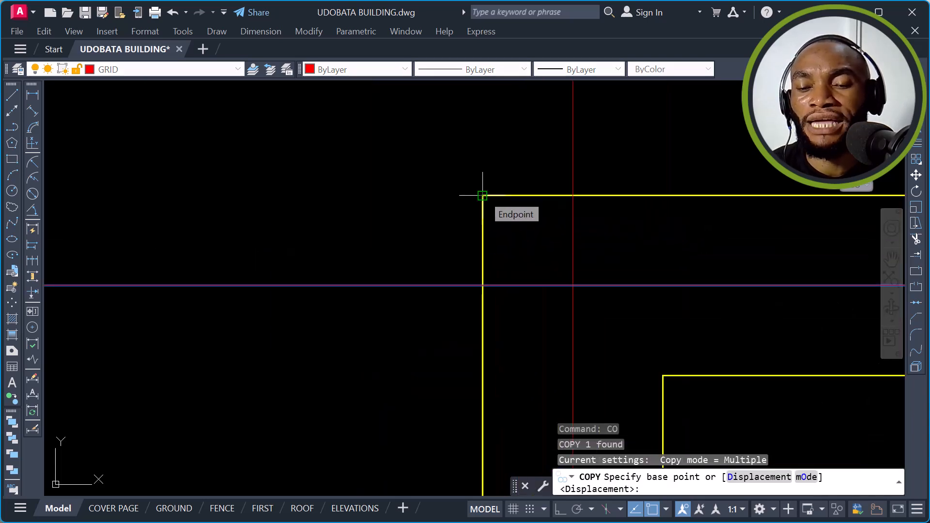
{"action": "left_click", "coordinate": [482, 195]}
{"action": "scroll", "coordinate": [493, 168], "scroll_direction": "down", "scroll_amount": 6}
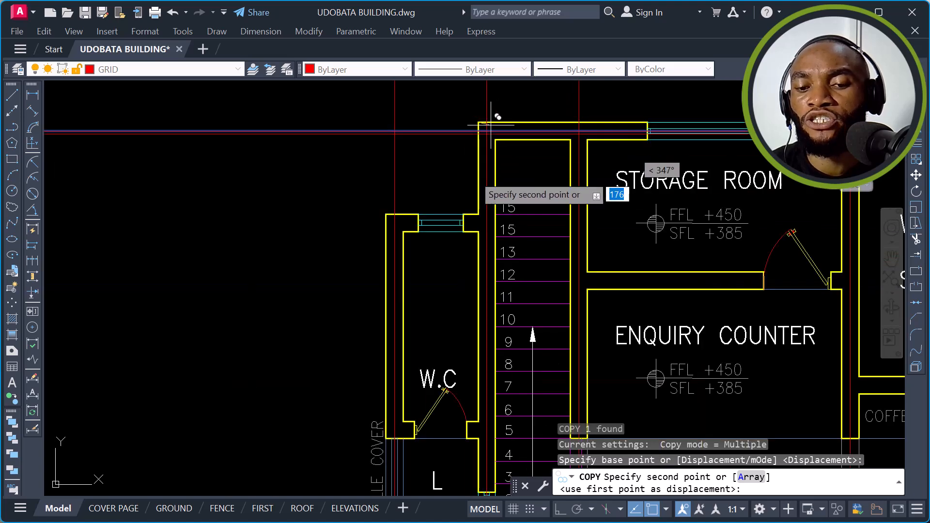
{"action": "scroll", "coordinate": [415, 208], "scroll_direction": "up", "scroll_amount": 5}
{"action": "scroll", "coordinate": [364, 220], "scroll_direction": "up", "scroll_amount": 2}
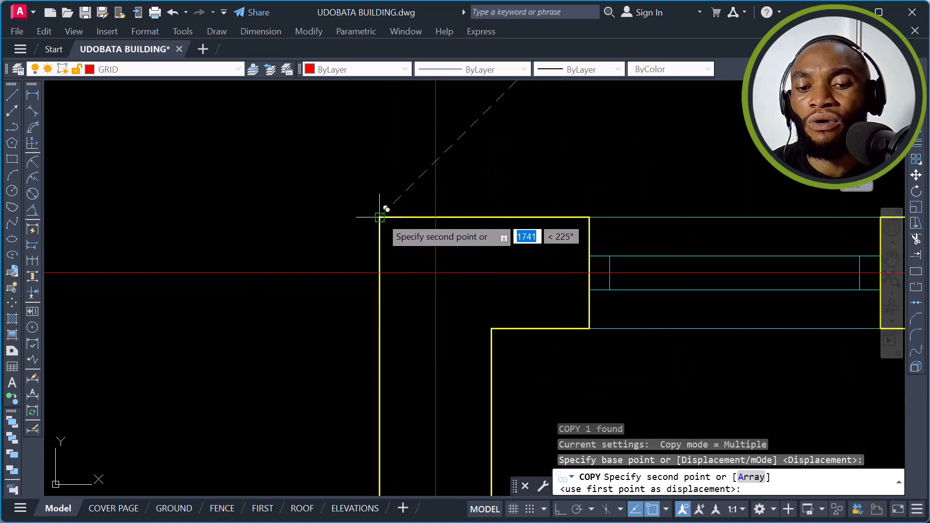
{"action": "left_click", "coordinate": [380, 217]}
Step: Place a copy of the horizontal grid line along the centre of the wall between the Manager's Office and the Large Open Show Room
{"action": "scroll", "coordinate": [358, 203], "scroll_direction": "down", "scroll_amount": 6}
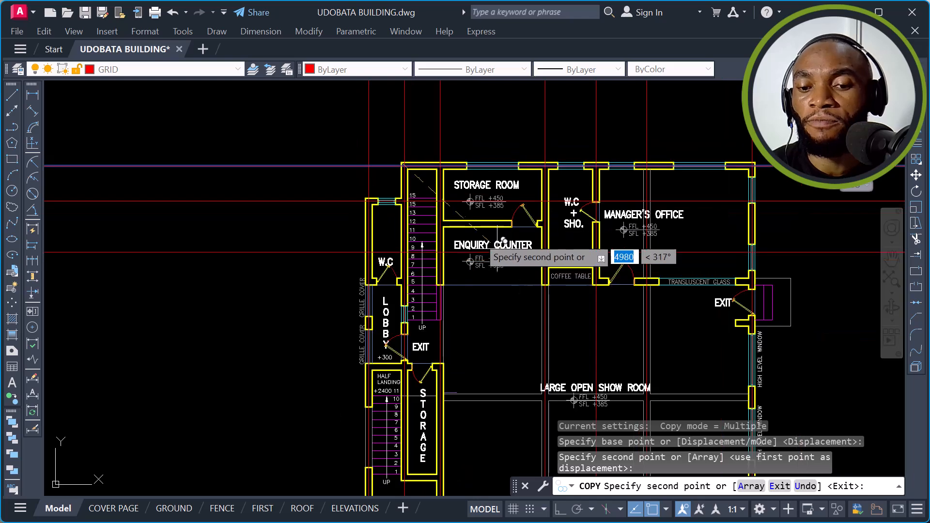
{"action": "scroll", "coordinate": [484, 266], "scroll_direction": "up", "scroll_amount": 3}
{"action": "scroll", "coordinate": [441, 177], "scroll_direction": "down", "scroll_amount": 2}
{"action": "middle_click_drag", "start_coordinate": [697, 308], "coordinate": [480, 233]}
{"action": "scroll", "coordinate": [545, 228], "scroll_direction": "up", "scroll_amount": 5}
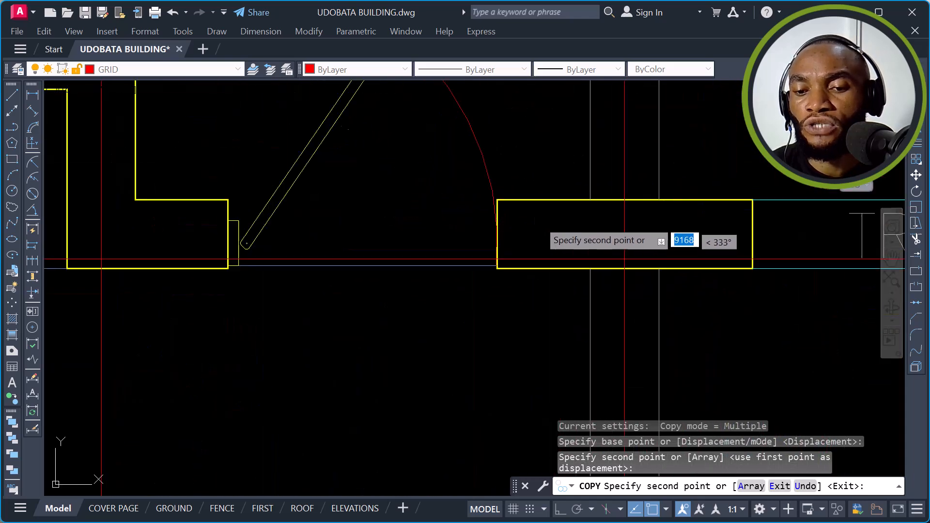
{"action": "scroll", "coordinate": [504, 186], "scroll_direction": "up", "scroll_amount": 3}
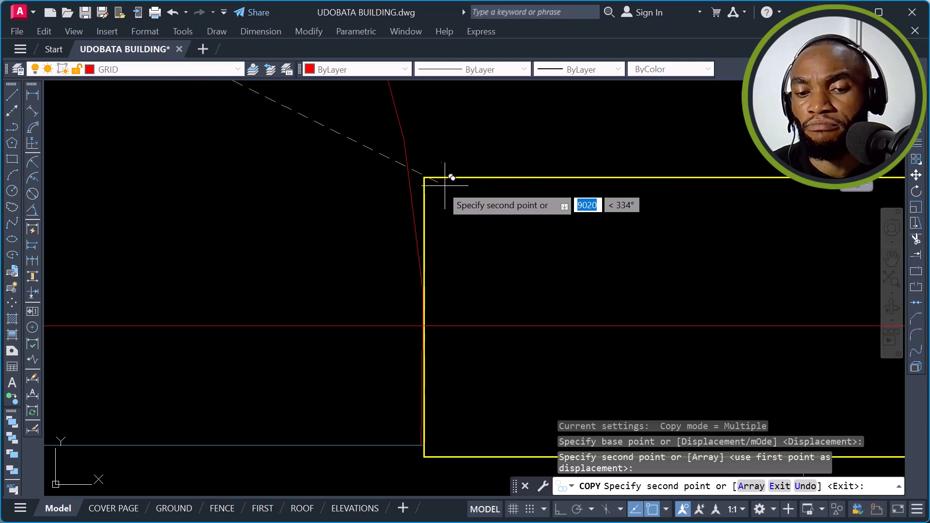
{"action": "left_click", "coordinate": [424, 177]}
Step: Place a horizontal grid line copy along the centre of the wall between the Lobby and the Half Landing
{"action": "scroll", "coordinate": [545, 182], "scroll_direction": "down", "scroll_amount": 3}
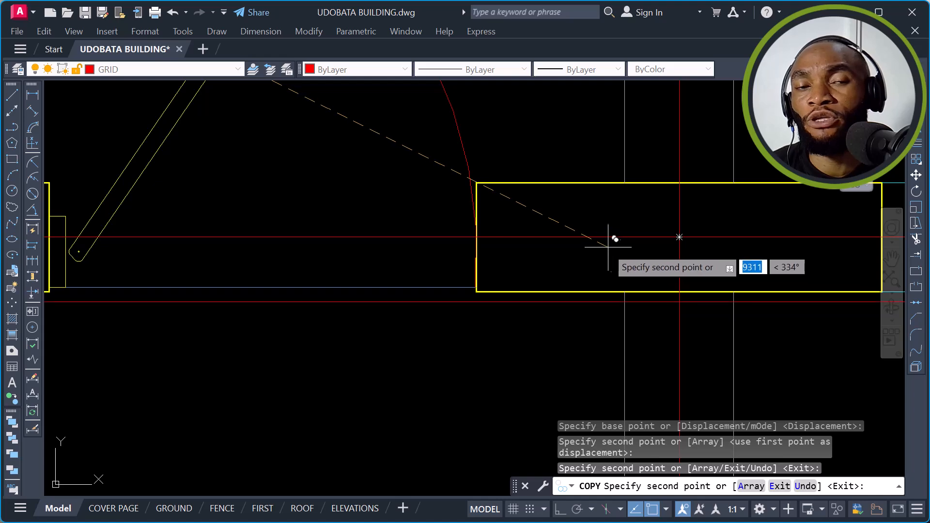
{"action": "scroll", "coordinate": [618, 218], "scroll_direction": "down", "scroll_amount": 9}
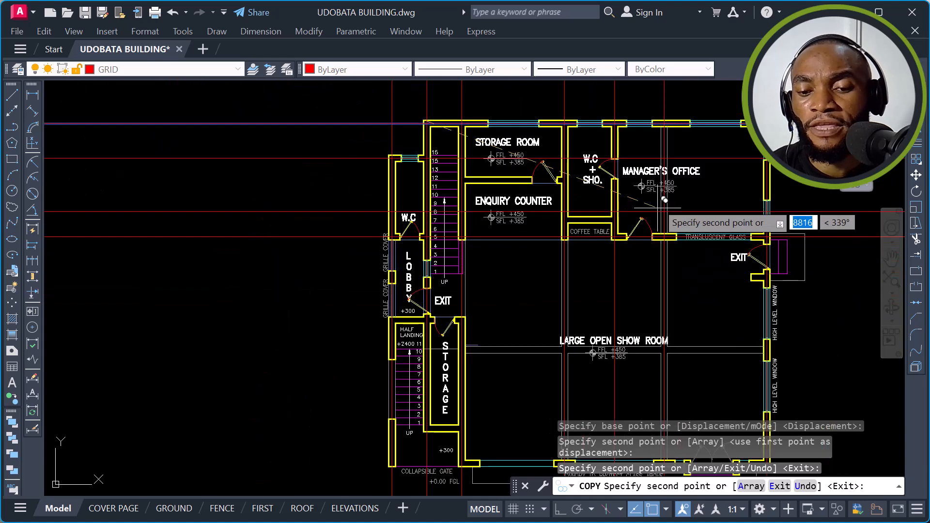
{"action": "scroll", "coordinate": [526, 264], "scroll_direction": "up", "scroll_amount": 9}
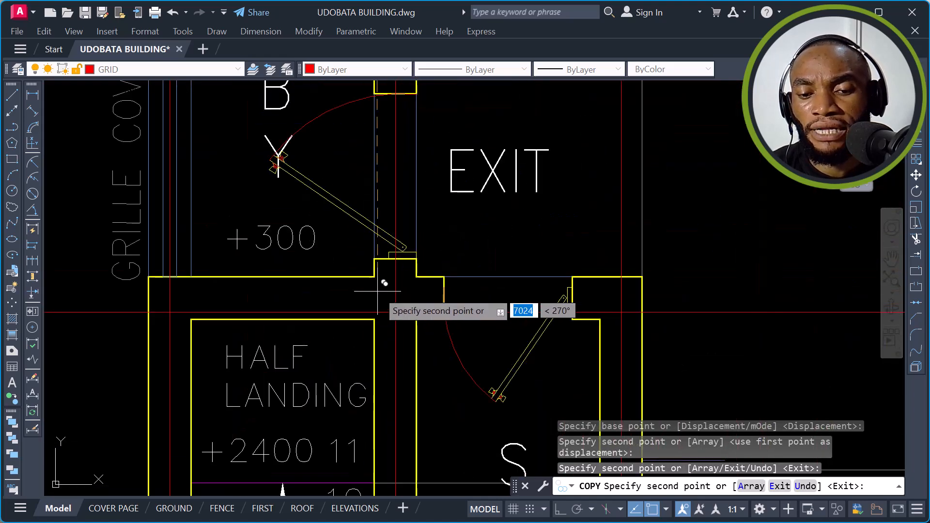
{"action": "left_click", "coordinate": [371, 269]}
Step: Place a horizontal grid line copy along the centre of the horizontal beam crossing the Large Open Show Room
{"action": "scroll", "coordinate": [381, 227], "scroll_direction": "down", "scroll_amount": 4}
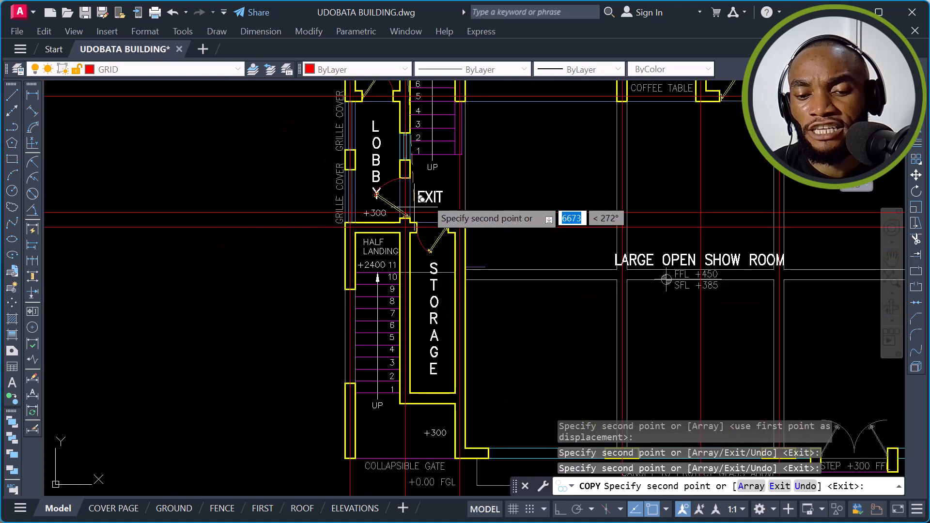
{"action": "scroll", "coordinate": [521, 242], "scroll_direction": "up", "scroll_amount": 2}
{"action": "scroll", "coordinate": [521, 242], "scroll_direction": "up", "scroll_amount": 6}
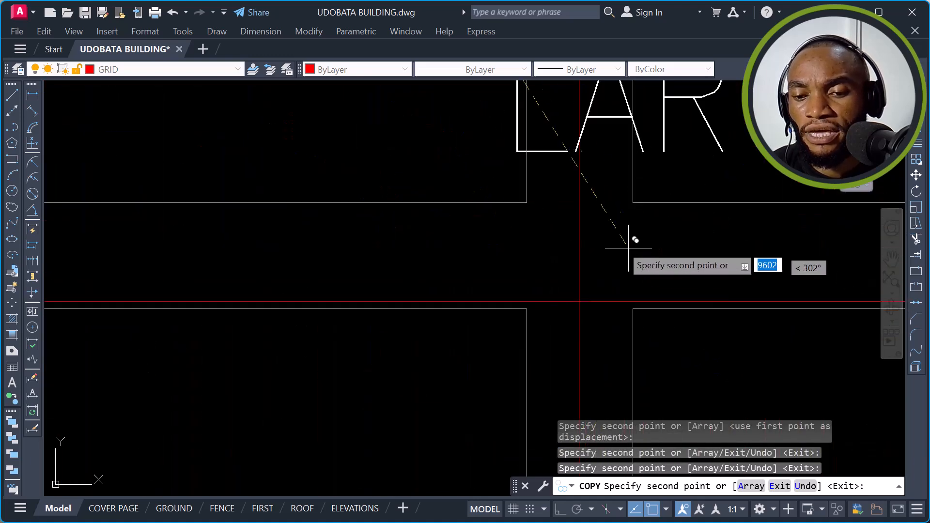
{"action": "left_click", "coordinate": [529, 201]}
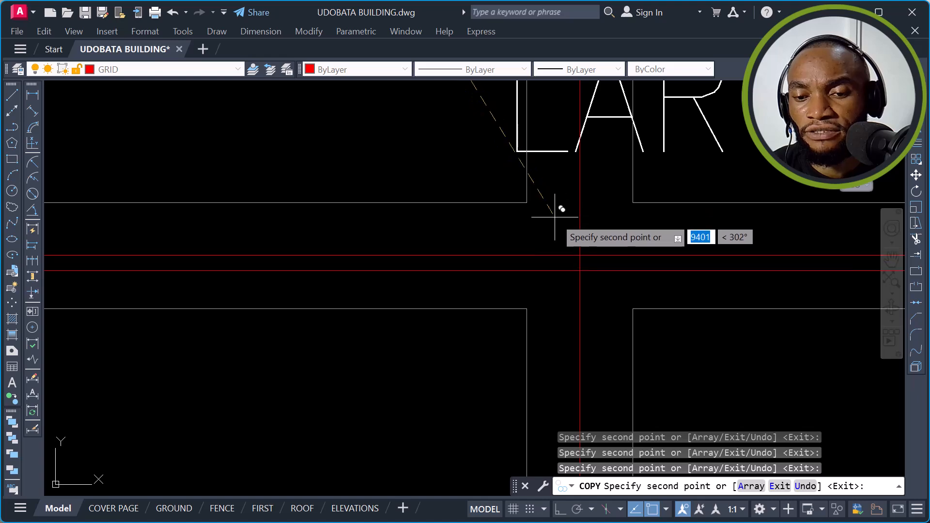
{"action": "scroll", "coordinate": [555, 210], "scroll_direction": "down", "scroll_amount": 5}
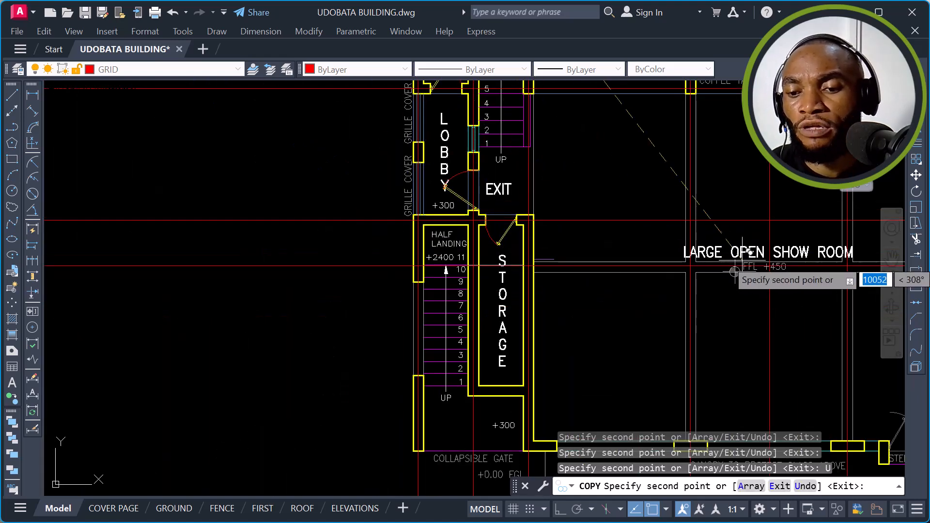
{"action": "scroll", "coordinate": [734, 272], "scroll_direction": "up", "scroll_amount": 8}
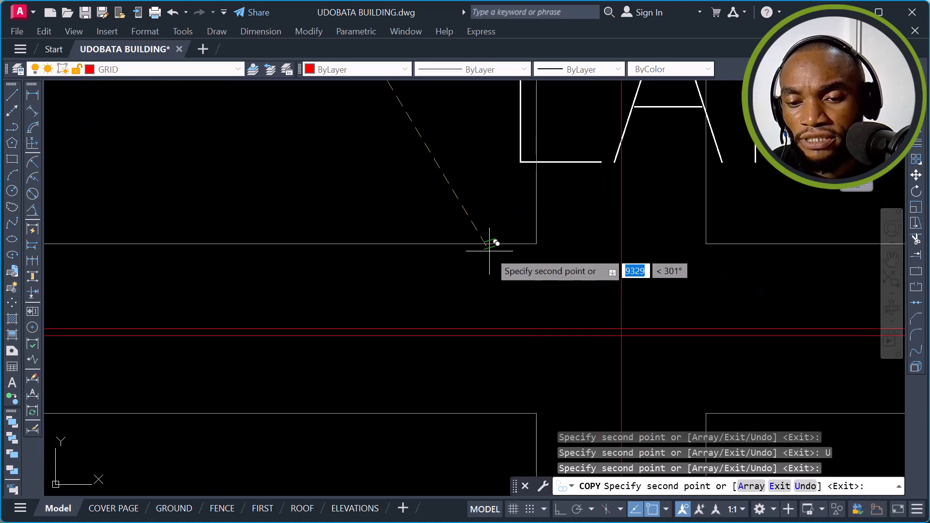
Step: Place a horizontal grid line copy along the centre of the Large Open Show Room's front wall, above the canopy
{"action": "scroll", "coordinate": [508, 239], "scroll_direction": "down", "scroll_amount": 4}
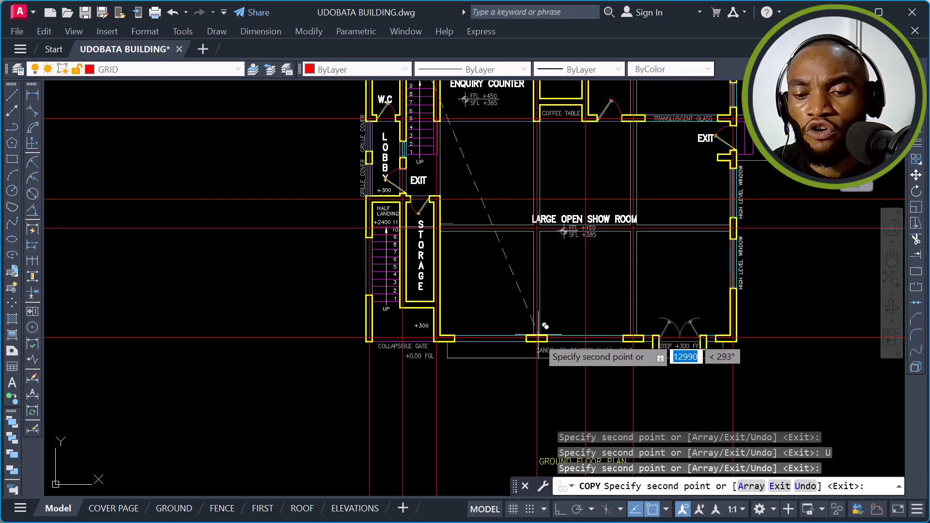
{"action": "scroll", "coordinate": [543, 334], "scroll_direction": "up", "scroll_amount": 6}
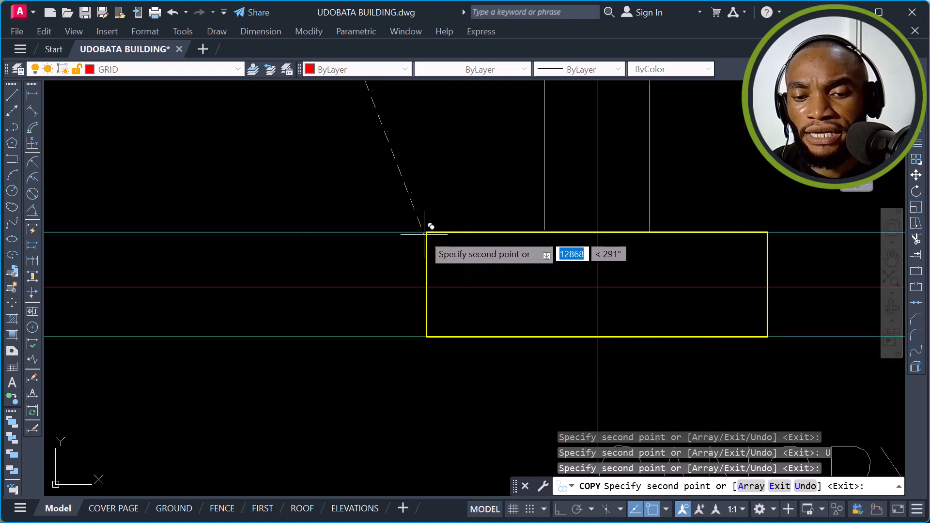
{"action": "scroll", "coordinate": [460, 307], "scroll_direction": "down", "scroll_amount": 6}
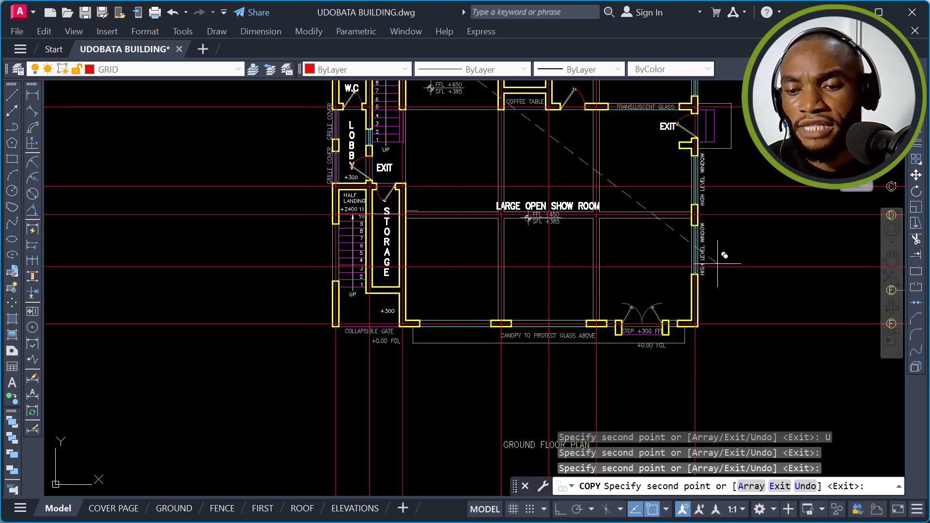
{"action": "middle_click_drag", "start_coordinate": [784, 202], "coordinate": [718, 264]}
{"action": "middle_click_drag", "start_coordinate": [663, 245], "coordinate": [633, 307]}
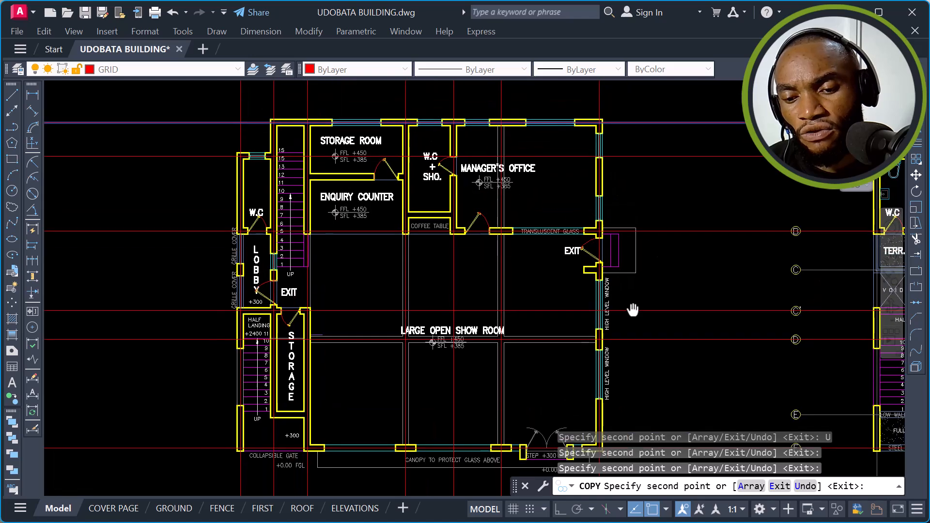
{"action": "middle_click_drag", "start_coordinate": [558, 241], "coordinate": [516, 269]}
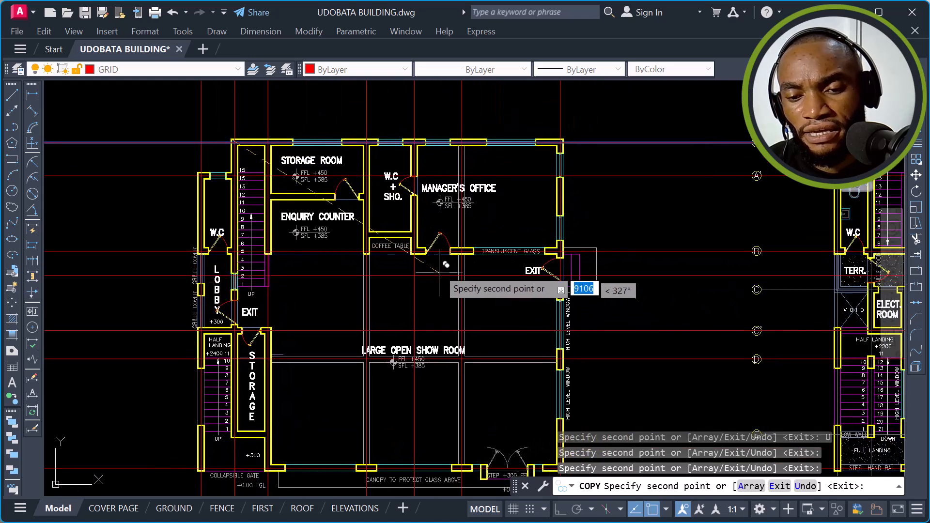
Step: Check the partition wall and door opening between the storage room and enquiry counter, and end the grid line copying
{"action": "scroll", "coordinate": [472, 264], "scroll_direction": "up", "scroll_amount": 2}
{"action": "middle_click_drag", "start_coordinate": [395, 222], "coordinate": [514, 300]}
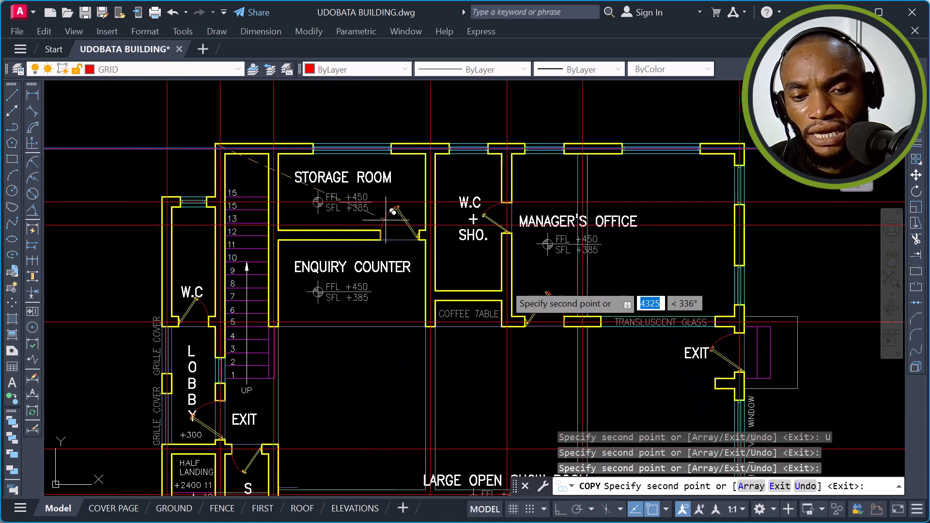
{"action": "scroll", "coordinate": [340, 216], "scroll_direction": "up", "scroll_amount": 2}
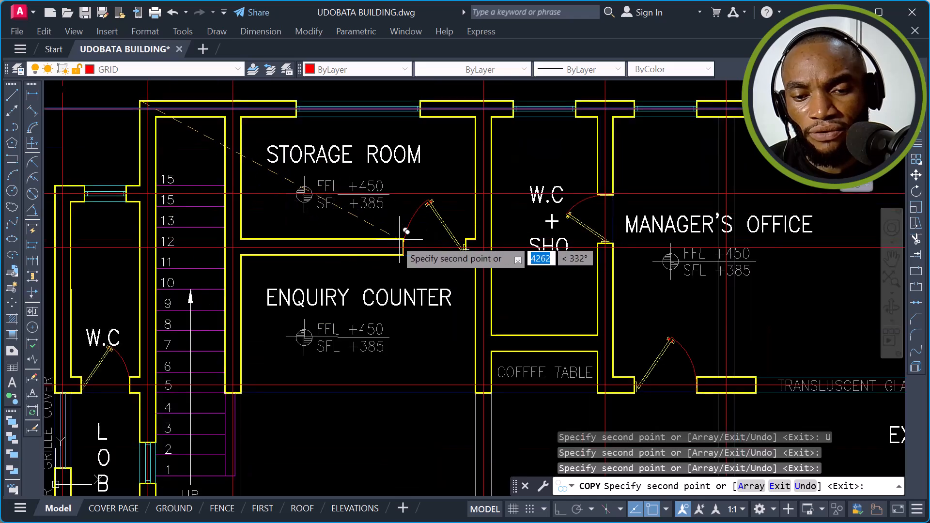
{"action": "scroll", "coordinate": [385, 238], "scroll_direction": "up", "scroll_amount": 5}
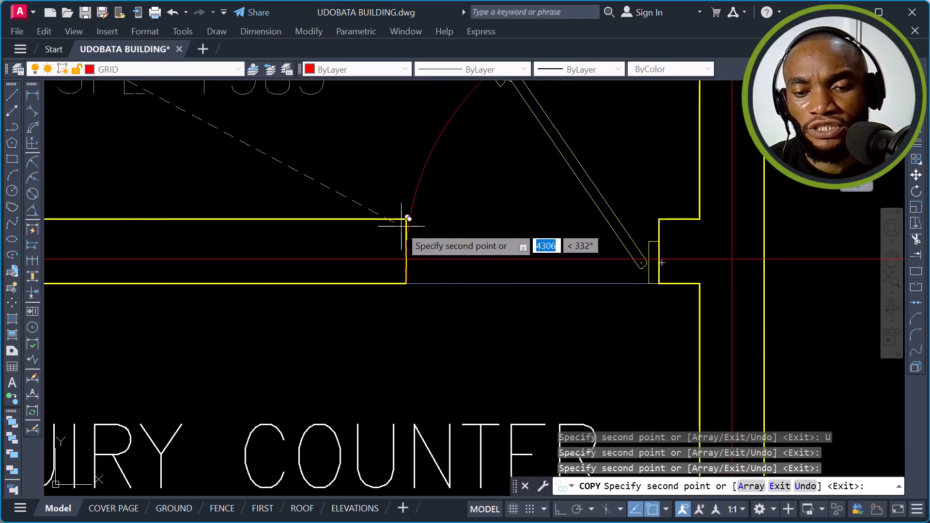
{"action": "scroll", "coordinate": [407, 219], "scroll_direction": "down", "scroll_amount": 8}
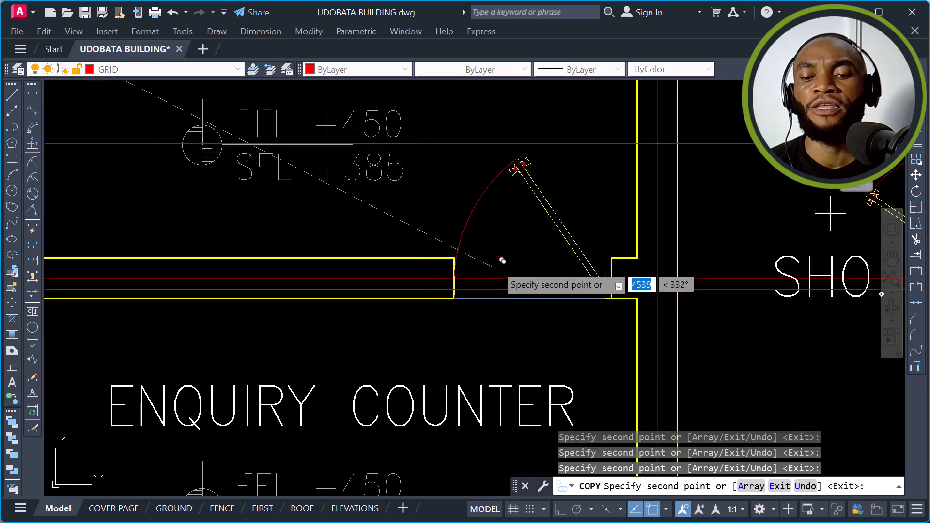
{"action": "key", "text": "Escape"}
{"action": "scroll", "coordinate": [546, 253], "scroll_direction": "up", "scroll_amount": 5}
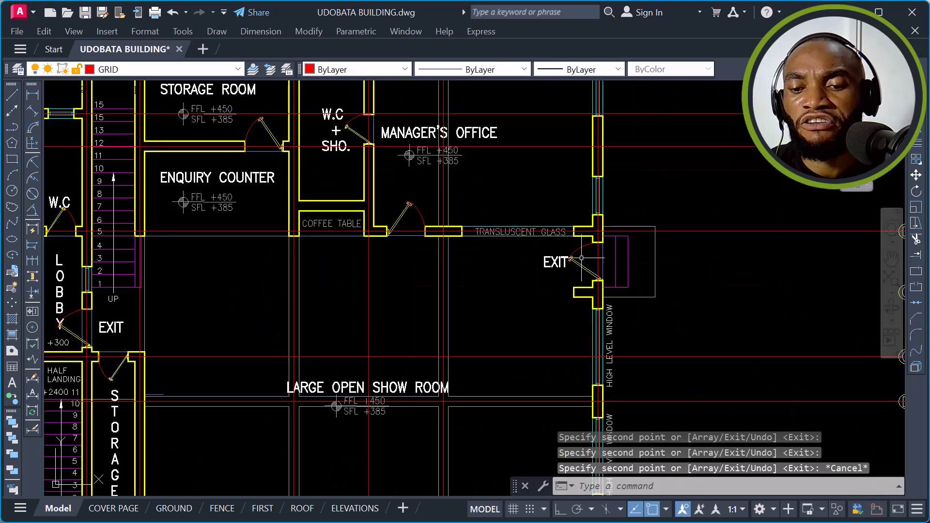
{"action": "scroll", "coordinate": [598, 213], "scroll_direction": "down", "scroll_amount": 5}
{"action": "left_click", "coordinate": [658, 129]}
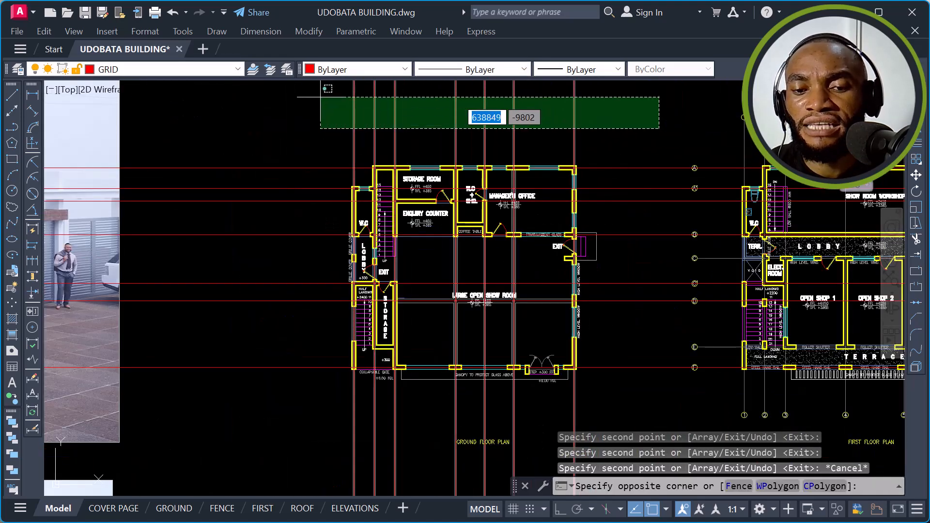
{"action": "left_click", "coordinate": [315, 104]}
{"action": "scroll", "coordinate": [438, 159], "scroll_direction": "down", "scroll_amount": 2}
{"action": "left_click", "coordinate": [323, 117]}
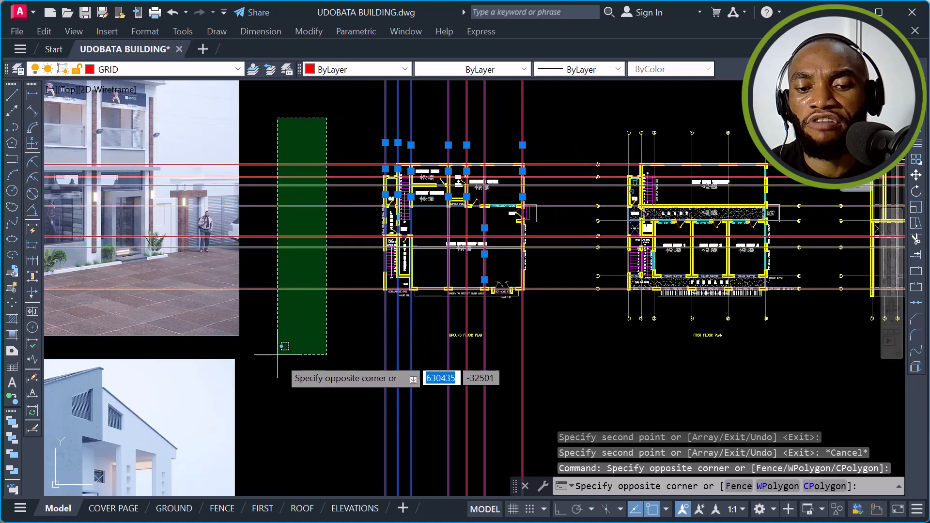
{"action": "left_click", "coordinate": [276, 374]}
{"action": "scroll", "coordinate": [395, 239], "scroll_direction": "down", "scroll_amount": 2}
{"action": "scroll", "coordinate": [468, 213], "scroll_direction": "up", "scroll_amount": 3}
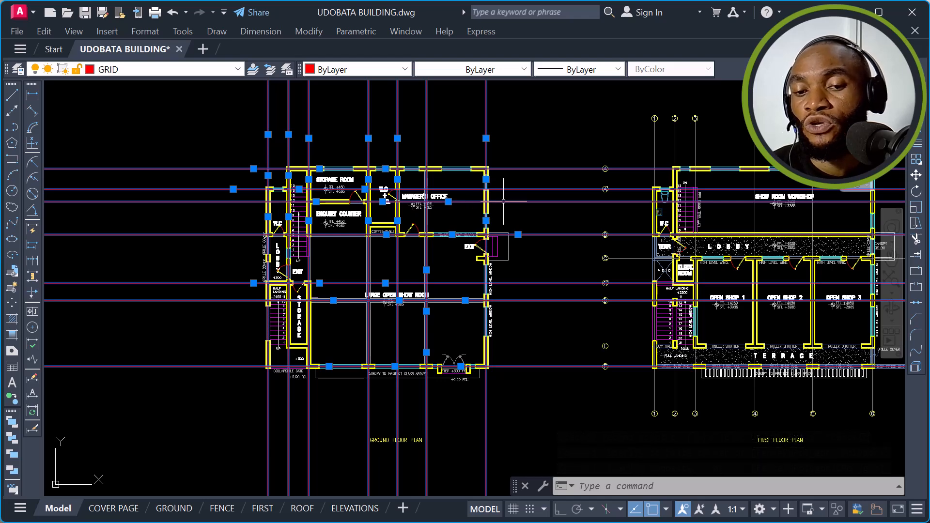
{"action": "scroll", "coordinate": [532, 184], "scroll_direction": "down", "scroll_amount": 6}
{"action": "scroll", "coordinate": [561, 203], "scroll_direction": "down", "scroll_amount": 2}
{"action": "scroll", "coordinate": [532, 208], "scroll_direction": "up", "scroll_amount": 6}
{"action": "key", "text": "Escape"}
{"action": "scroll", "coordinate": [553, 180], "scroll_direction": "up", "scroll_amount": 8}
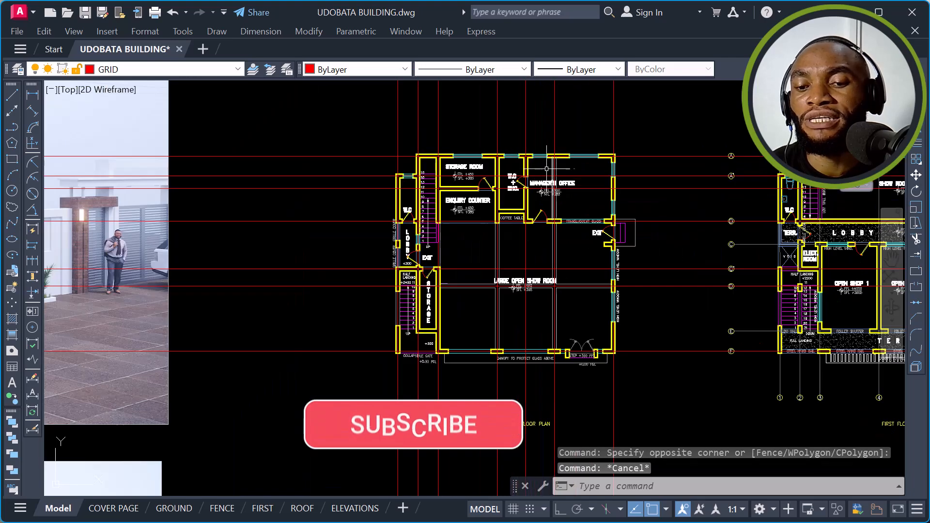
{"action": "scroll", "coordinate": [429, 164], "scroll_direction": "down", "scroll_amount": 5}
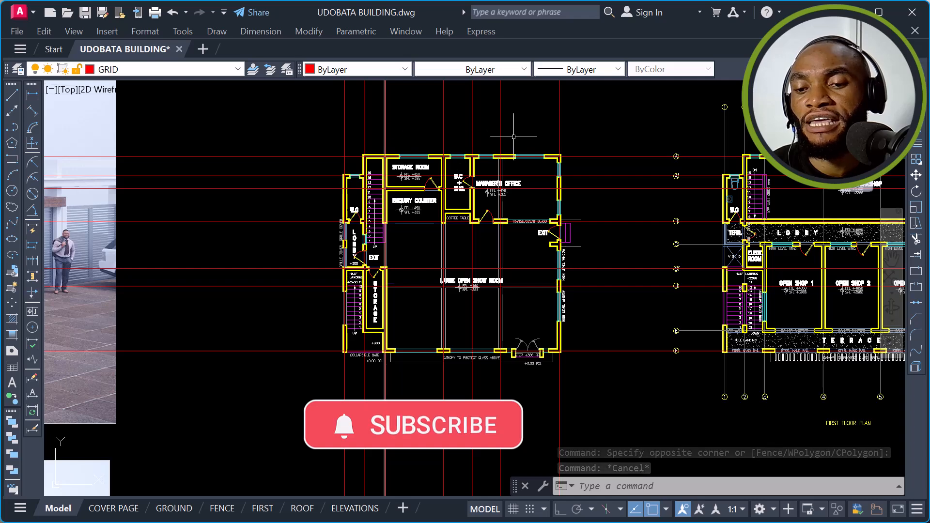
{"action": "left_click", "coordinate": [643, 128]}
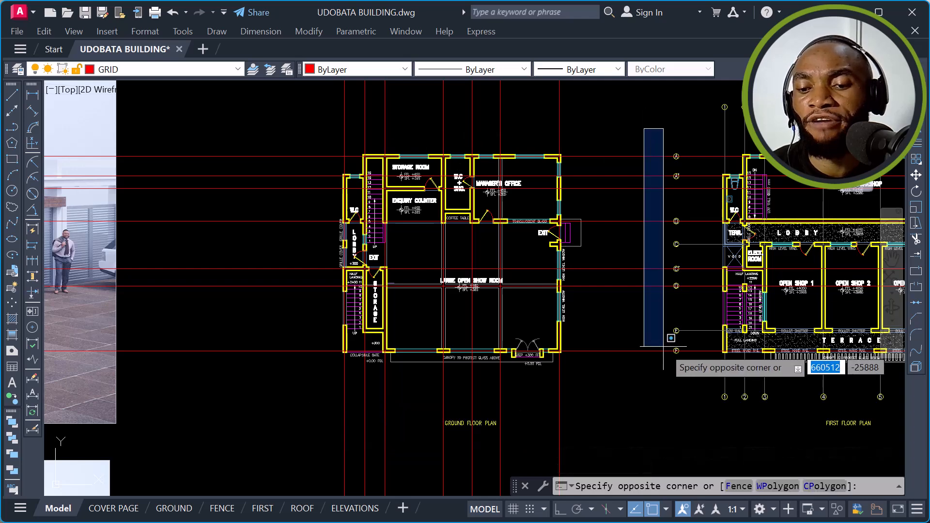
{"action": "left_click", "coordinate": [646, 124]}
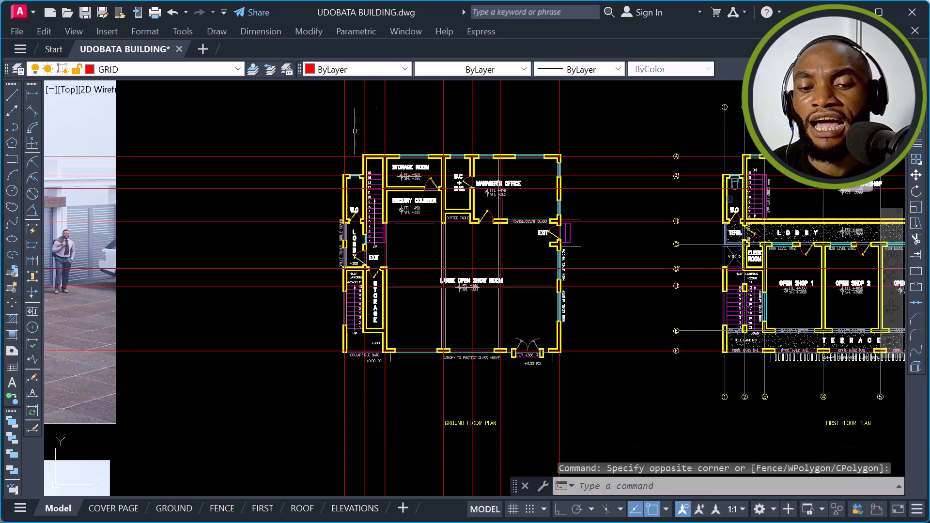
{"action": "left_click", "coordinate": [327, 130]}
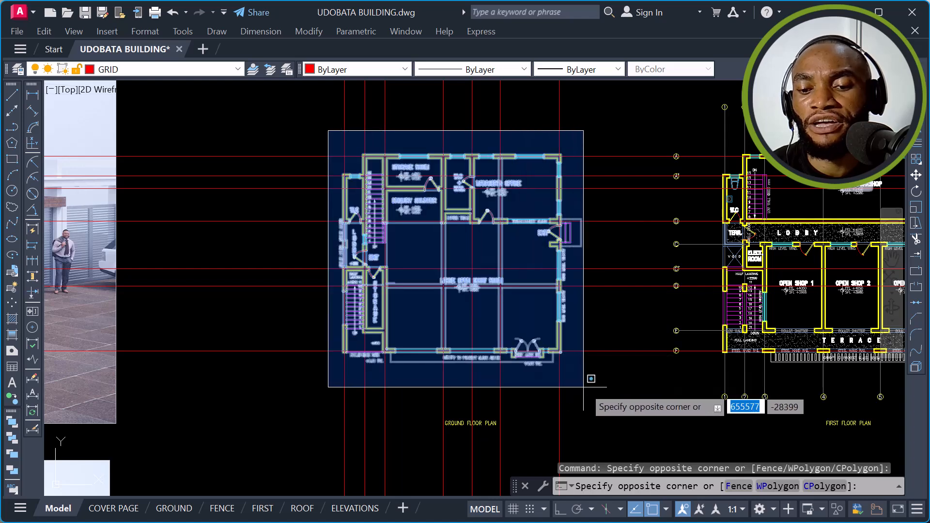
{"action": "key", "text": "Escape"}
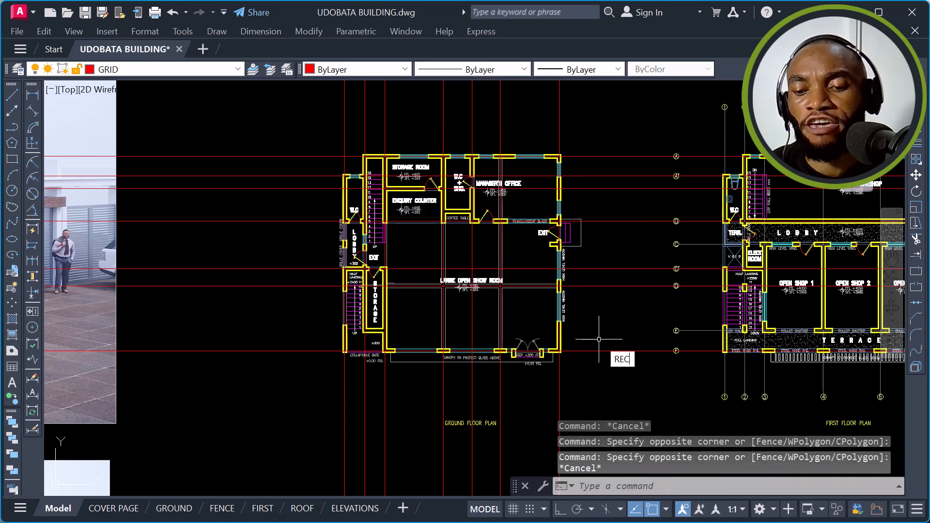
Step: Draw a rectangle about 16,000 wide and 14,000 high around the ground floor plan, leaving a margin outside the walls
{"action": "key", "text": "Return"}
{"action": "scroll", "coordinate": [341, 139], "scroll_direction": "up", "scroll_amount": 4}
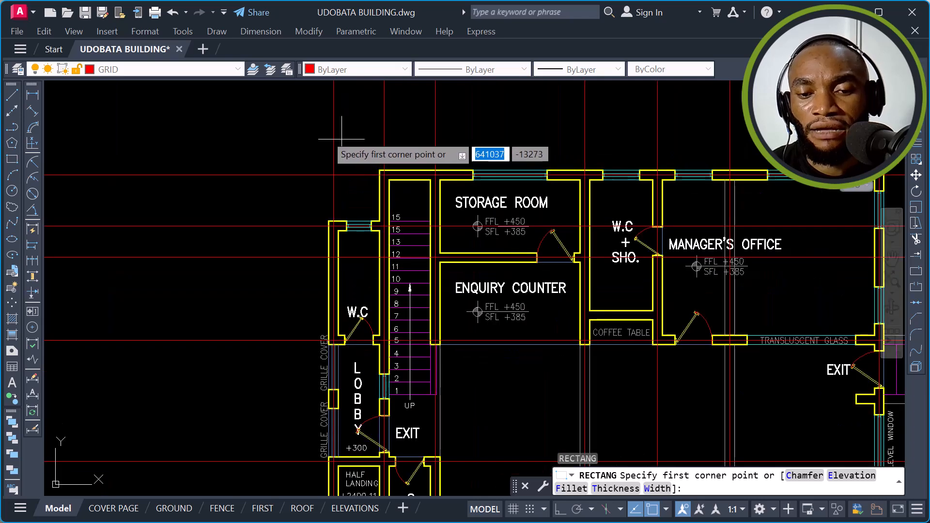
{"action": "scroll", "coordinate": [320, 140], "scroll_direction": "up", "scroll_amount": 3}
{"action": "scroll", "coordinate": [290, 149], "scroll_direction": "down", "scroll_amount": 3}
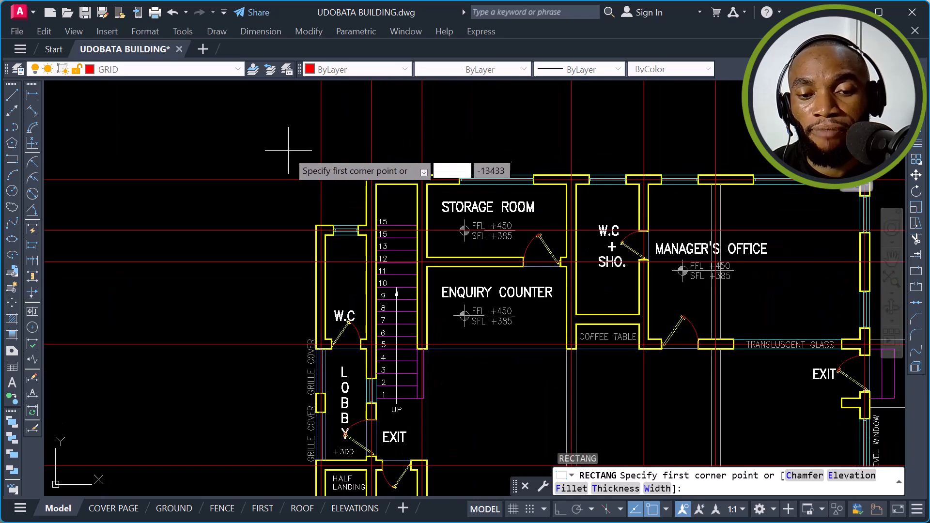
{"action": "left_click", "coordinate": [282, 150]}
{"action": "scroll", "coordinate": [290, 194], "scroll_direction": "down", "scroll_amount": 3}
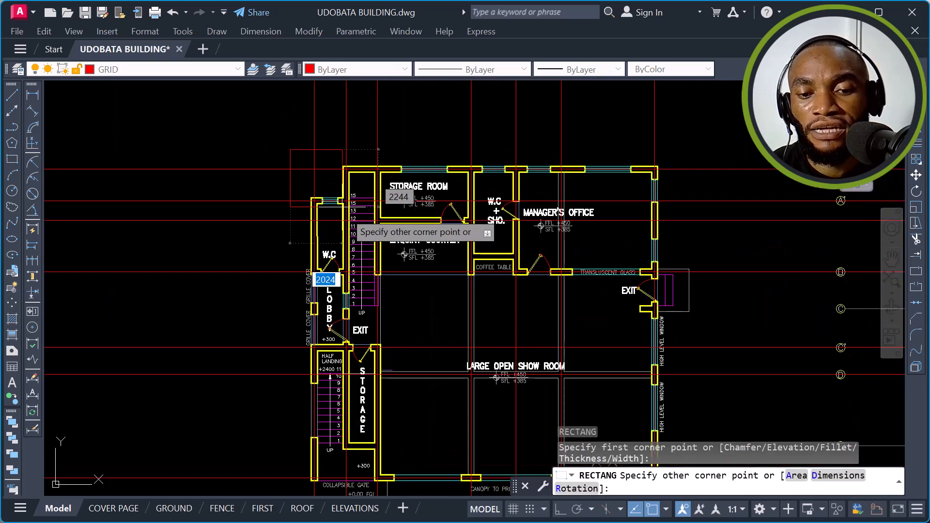
{"action": "scroll", "coordinate": [371, 228], "scroll_direction": "down", "scroll_amount": 1}
{"action": "scroll", "coordinate": [371, 228], "scroll_direction": "down", "scroll_amount": 1}
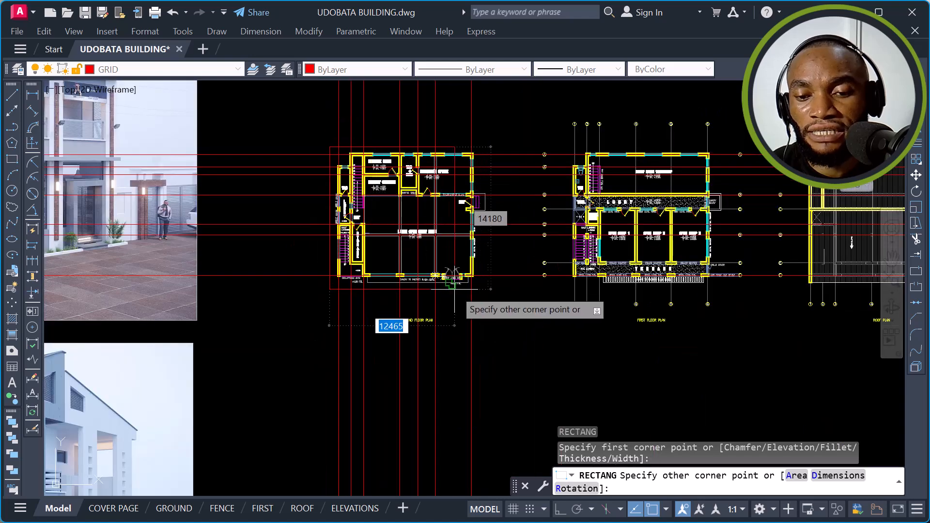
{"action": "scroll", "coordinate": [484, 290], "scroll_direction": "up", "scroll_amount": 3}
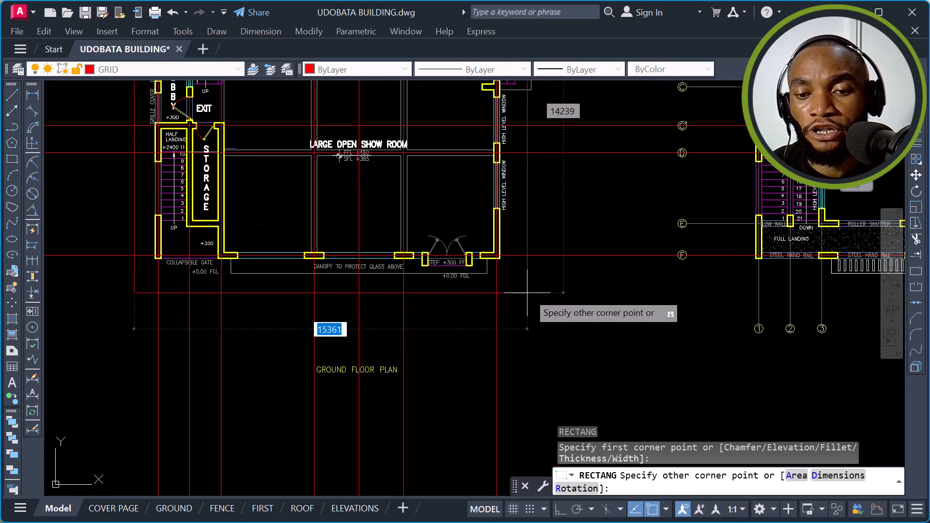
{"action": "scroll", "coordinate": [537, 292], "scroll_direction": "down", "scroll_amount": 2}
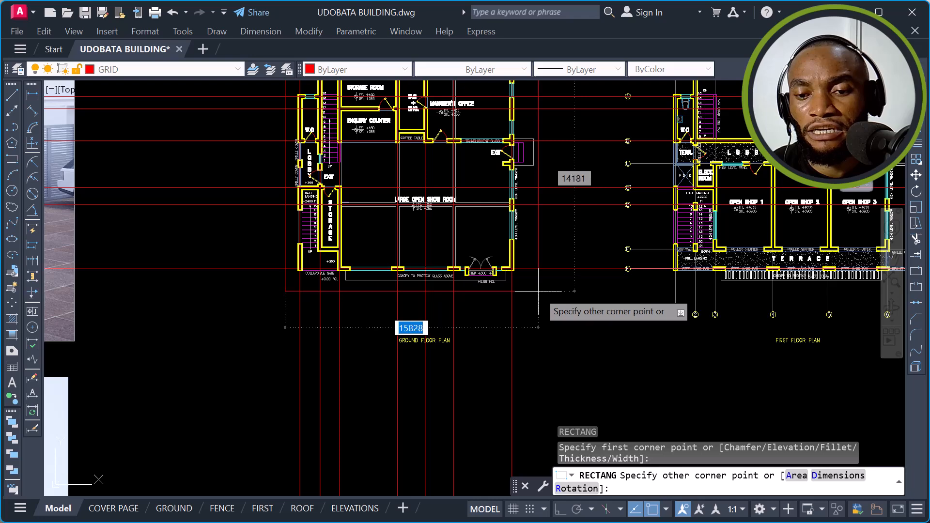
{"action": "left_click", "coordinate": [538, 291]}
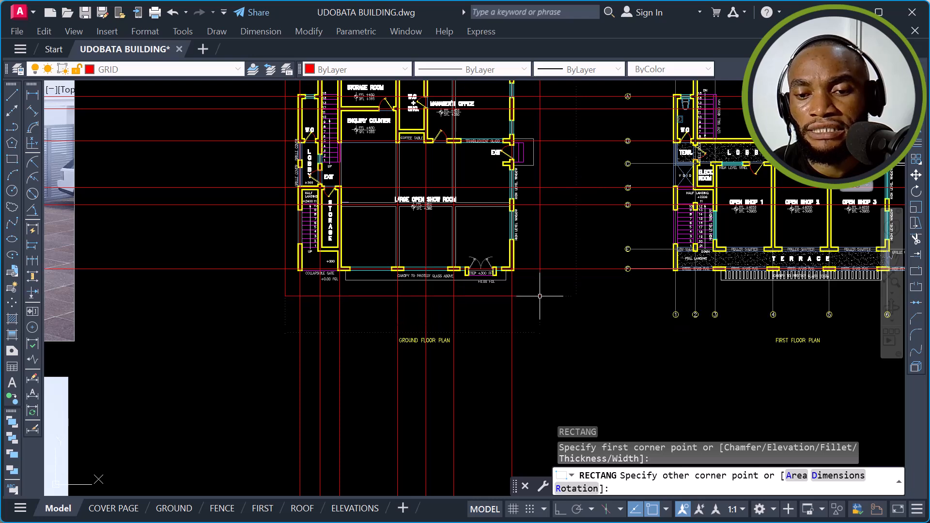
{"action": "scroll", "coordinate": [552, 305], "scroll_direction": "down", "scroll_amount": 3}
{"action": "scroll", "coordinate": [567, 148], "scroll_direction": "up", "scroll_amount": 6}
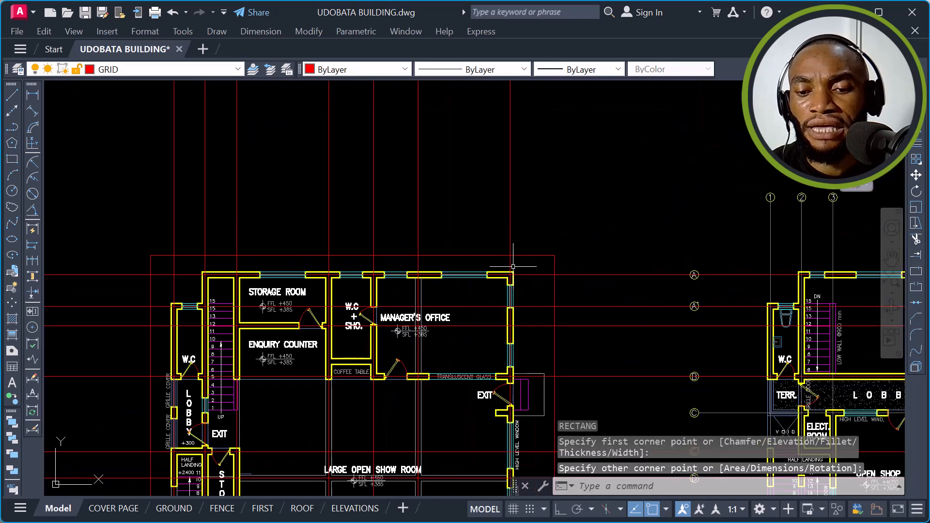
Step: Trim the grid lines beyond the top and left sides of the rectangle, using the rectangle as the cutting edge
{"action": "left_click", "coordinate": [571, 168]}
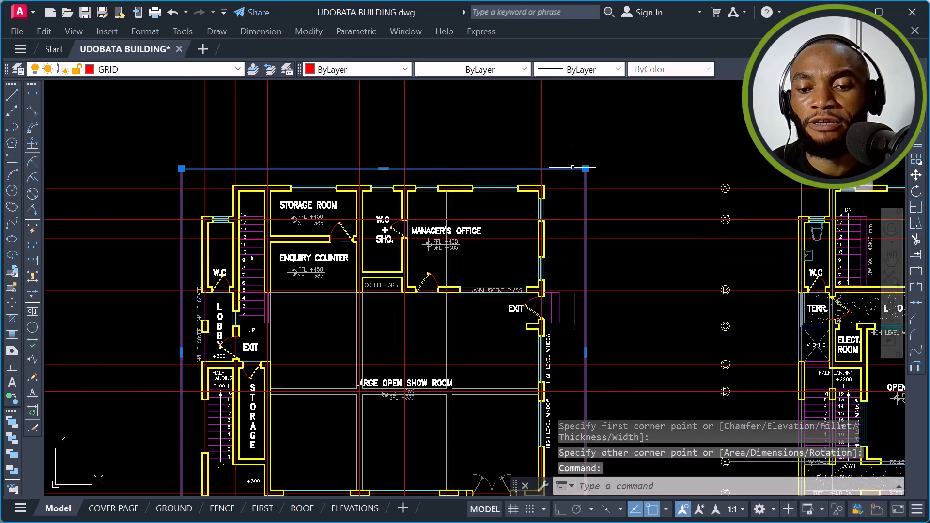
{"action": "type", "text": "tr"}
{"action": "key", "text": "Return"}
{"action": "scroll", "coordinate": [587, 204], "scroll_direction": "down", "scroll_amount": 2}
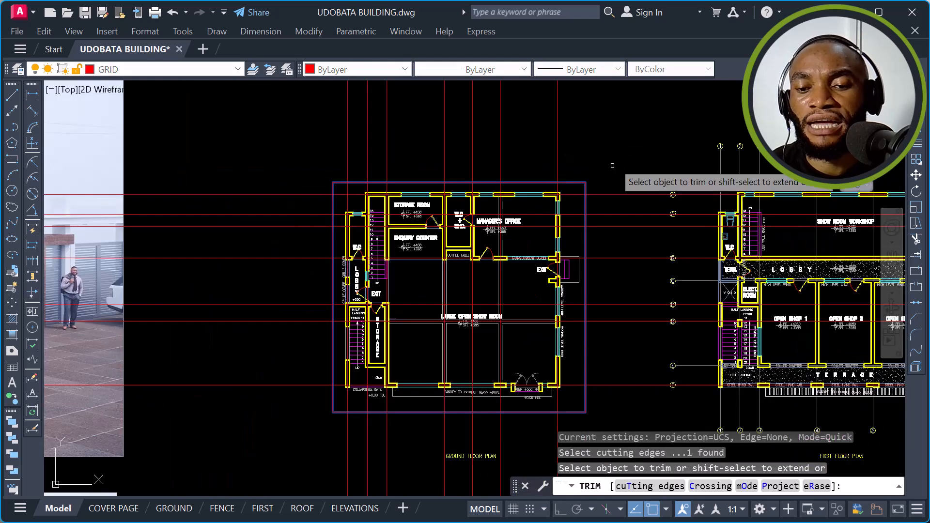
{"action": "left_click", "coordinate": [302, 150]}
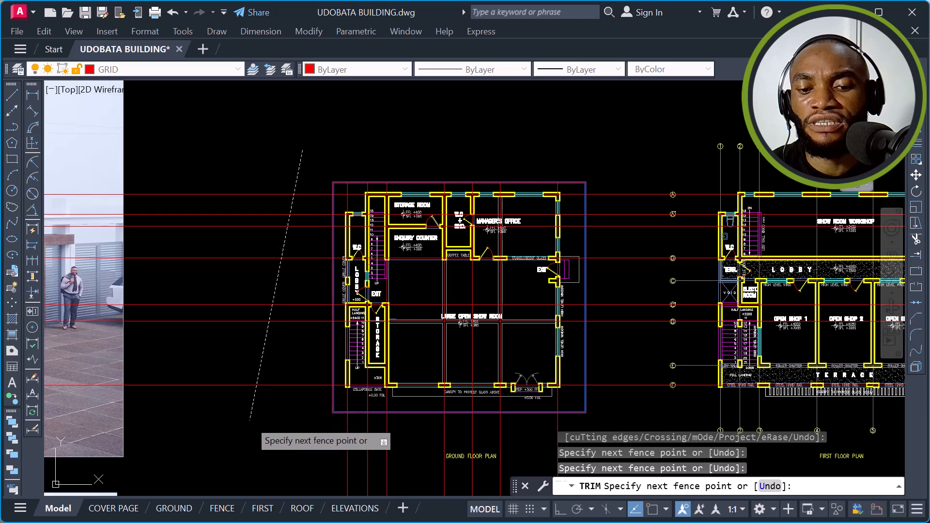
{"action": "left_click", "coordinate": [252, 404]}
{"action": "key", "text": "Return"}
Step: Trim the grid lines that extend beyond the right and bottom sides of the rectangle, and end the Trim command
{"action": "left_click", "coordinate": [627, 167]}
{"action": "left_click", "coordinate": [612, 407]}
{"action": "middle_click_drag", "start_coordinate": [613, 348], "coordinate": [615, 192]}
{"action": "left_click", "coordinate": [604, 357]}
{"action": "left_click", "coordinate": [340, 393]}
{"action": "key", "text": "Escape"}
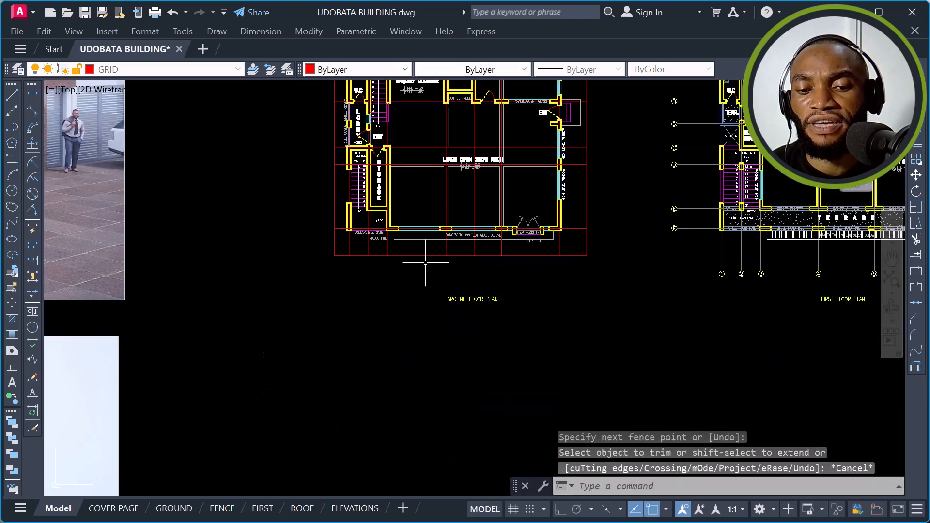
Step: Erase the boundary rectangle around the ground floor plan, keeping the trimmed grid lines
{"action": "scroll", "coordinate": [426, 245], "scroll_direction": "up", "scroll_amount": 5}
{"action": "left_click", "coordinate": [426, 245]}
{"action": "left_click", "coordinate": [360, 362]}
{"action": "scroll", "coordinate": [360, 362], "scroll_direction": "down", "scroll_amount": 6}
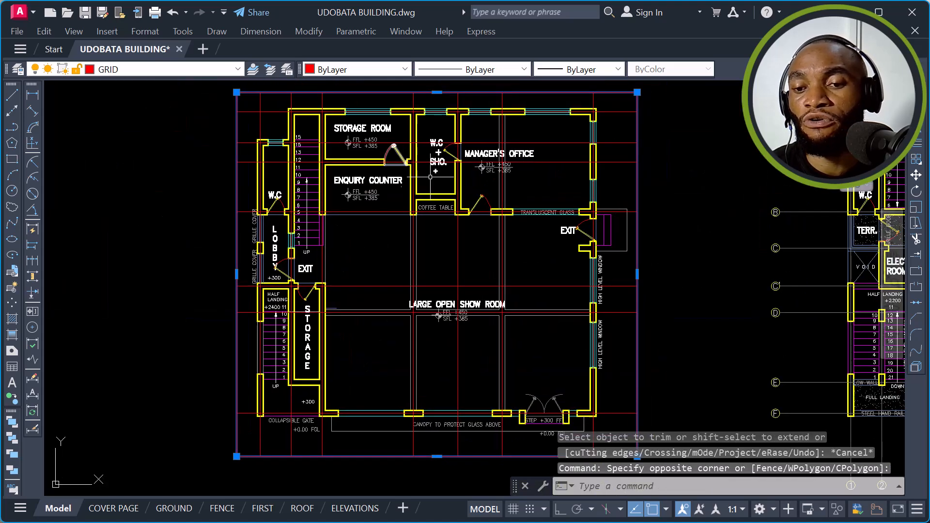
{"action": "left_click", "coordinate": [459, 188]}
{"action": "type", "text": "E"}
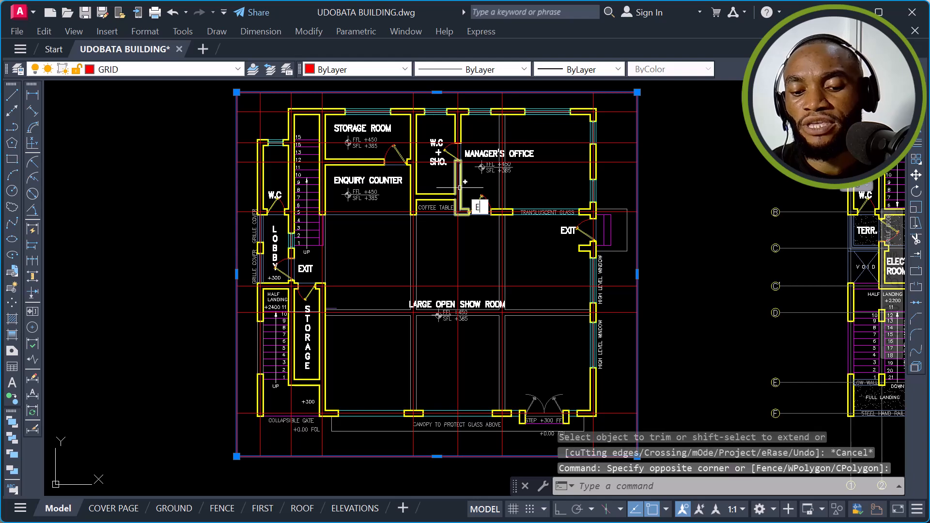
{"action": "key", "text": "Return"}
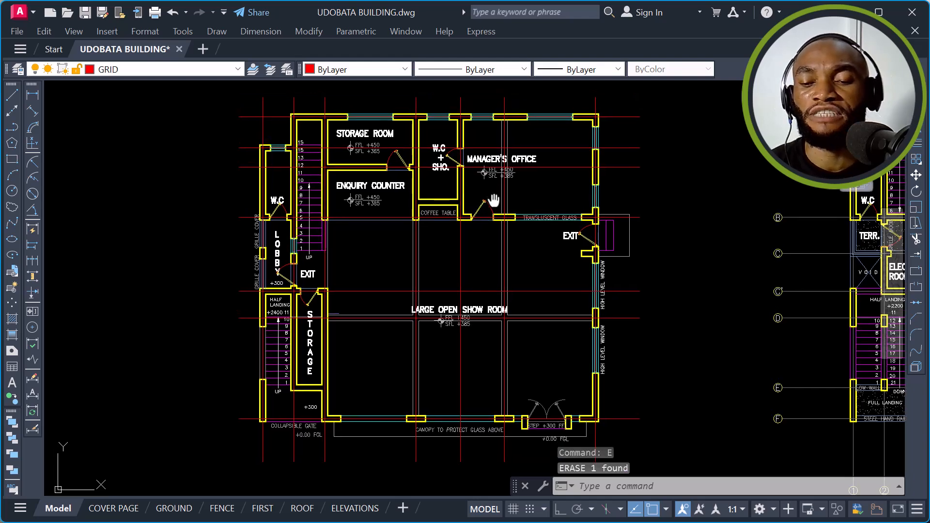
Step: Stretch the upper ends of all seven vertical grid lines straight up by about 280, with Ortho on
{"action": "scroll", "coordinate": [342, 191], "scroll_direction": "up", "scroll_amount": 3}
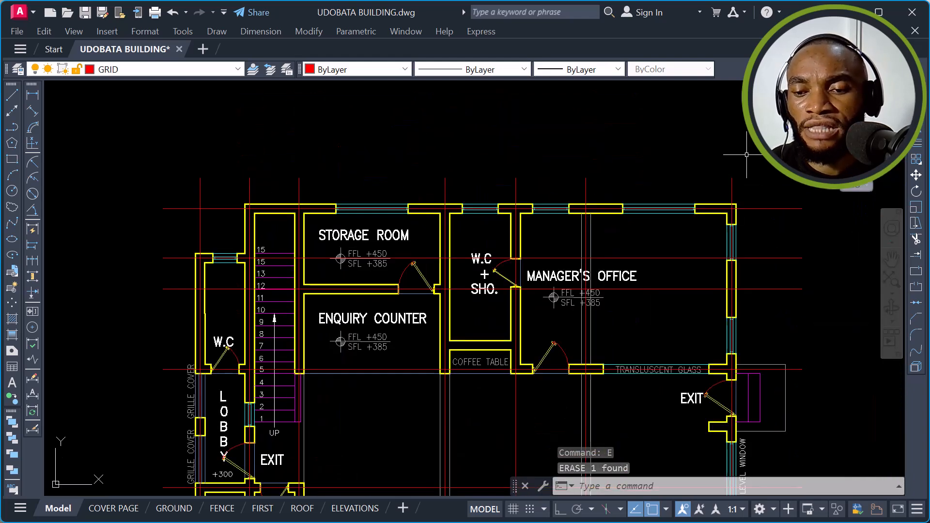
{"action": "left_click", "coordinate": [748, 155]}
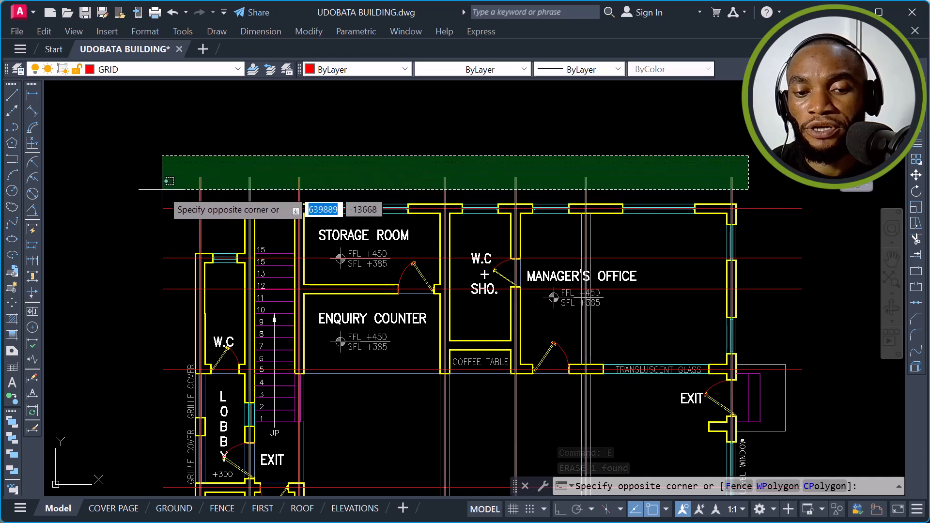
{"action": "key", "text": "Escape"}
{"action": "left_click", "coordinate": [758, 128]}
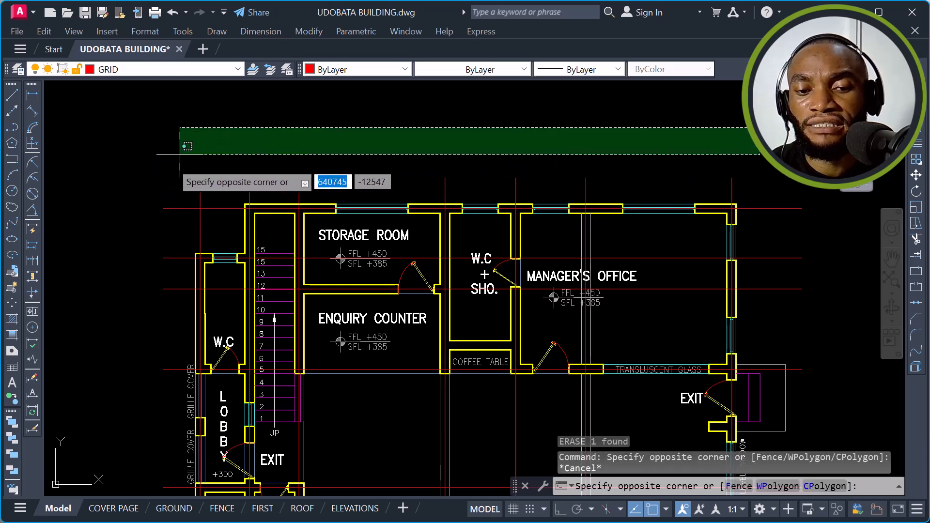
{"action": "left_click", "coordinate": [164, 180]}
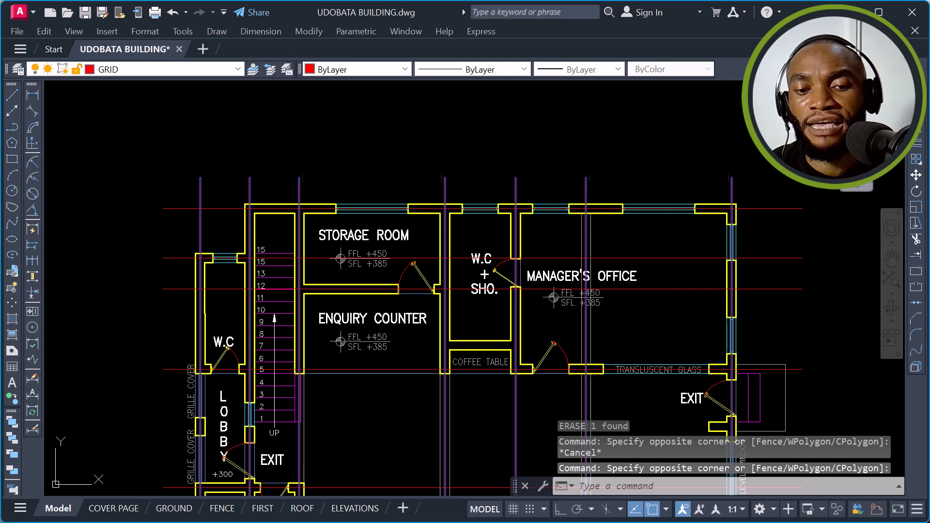
{"action": "type", "text": "s"}
{"action": "key", "text": "Return"}
{"action": "left_click", "coordinate": [299, 178]}
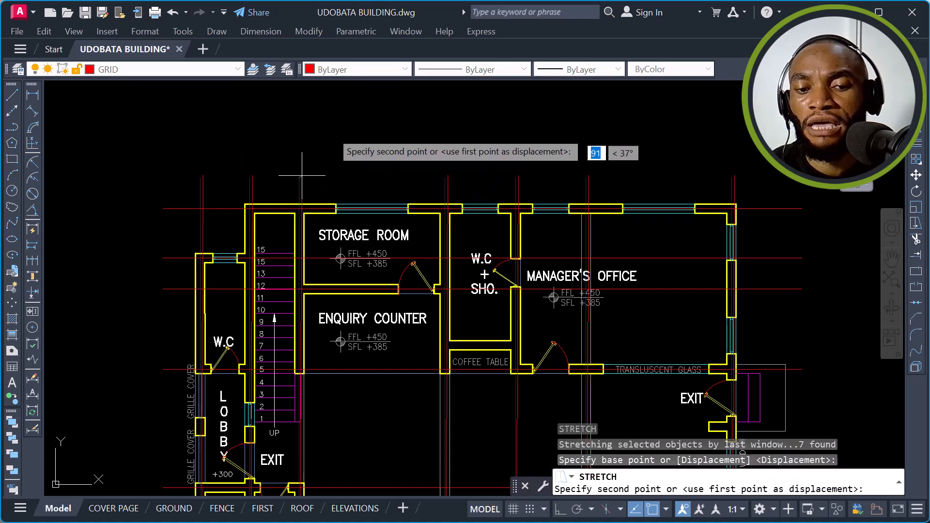
{"action": "key", "text": "F8"}
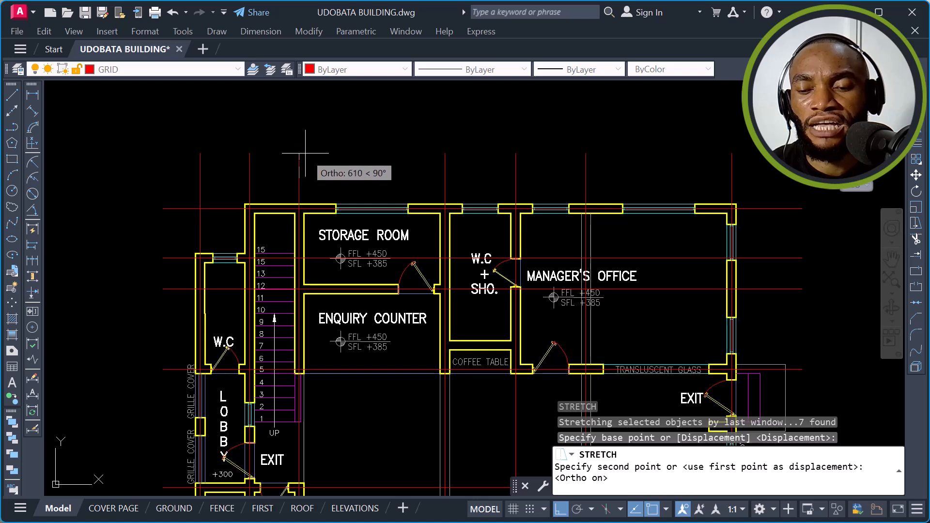
{"action": "scroll", "coordinate": [305, 153], "scroll_direction": "up", "scroll_amount": 1}
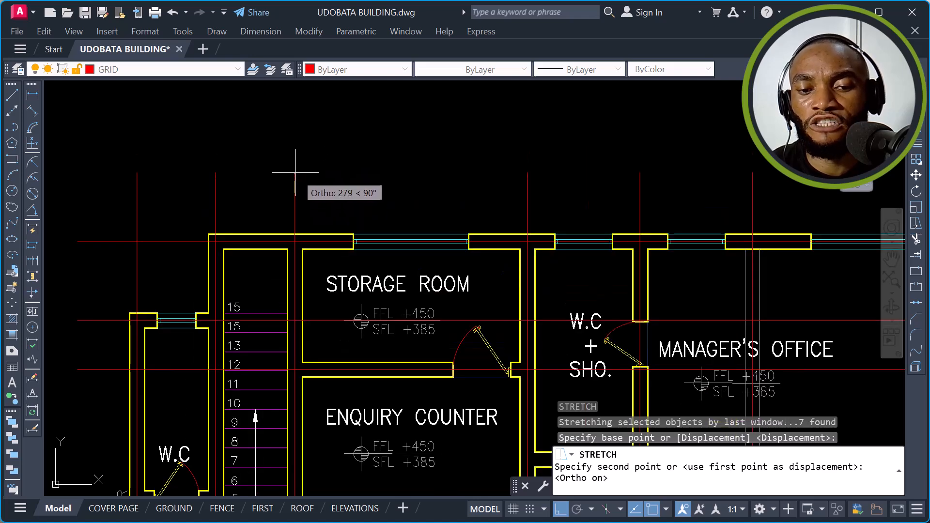
{"action": "left_click", "coordinate": [296, 173]}
{"action": "scroll", "coordinate": [310, 142], "scroll_direction": "down", "scroll_amount": 3}
{"action": "middle_click_drag", "start_coordinate": [368, 272], "coordinate": [361, 295]}
{"action": "scroll", "coordinate": [335, 185], "scroll_direction": "up", "scroll_amount": 1}
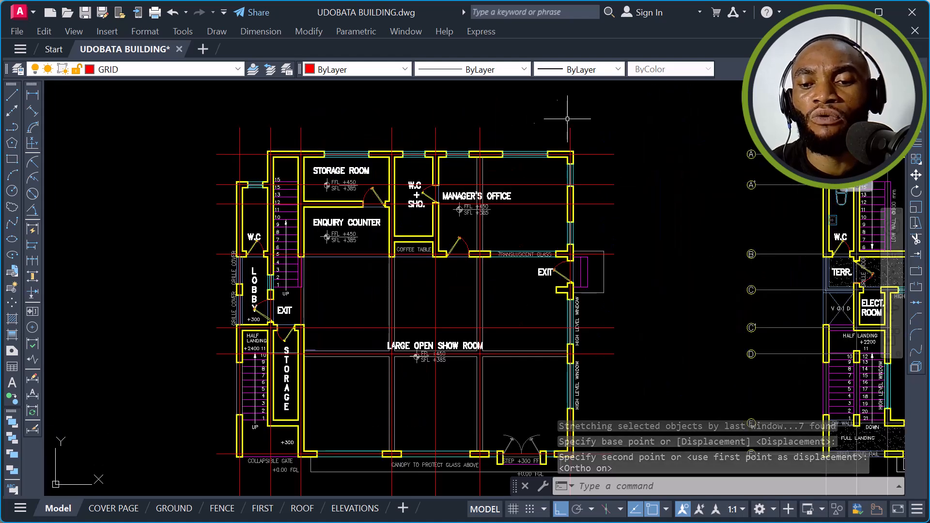
{"action": "left_click", "coordinate": [591, 145]}
{"action": "left_click", "coordinate": [220, 138]}
{"action": "scroll", "coordinate": [564, 100], "scroll_direction": "down", "scroll_amount": 2}
{"action": "scroll", "coordinate": [624, 118], "scroll_direction": "up", "scroll_amount": 1}
{"action": "left_click", "coordinate": [590, 100]}
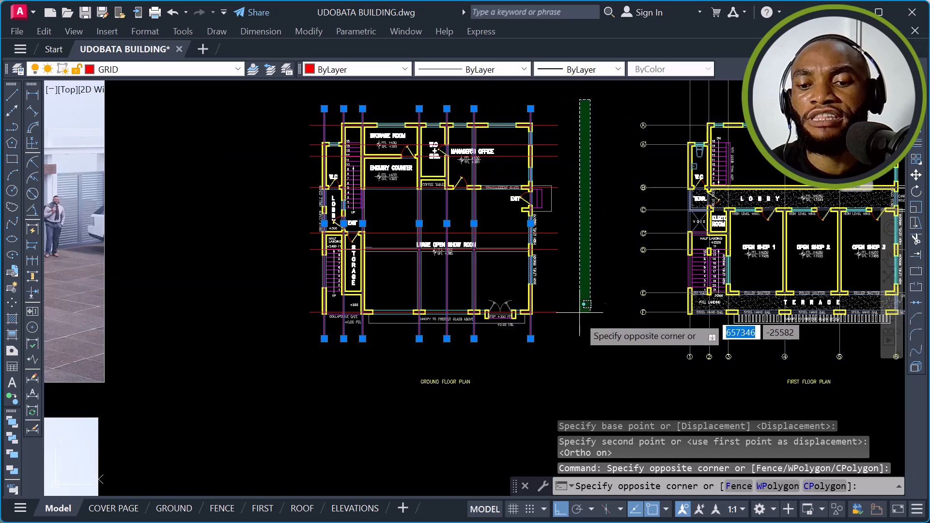
{"action": "left_click", "coordinate": [537, 363]}
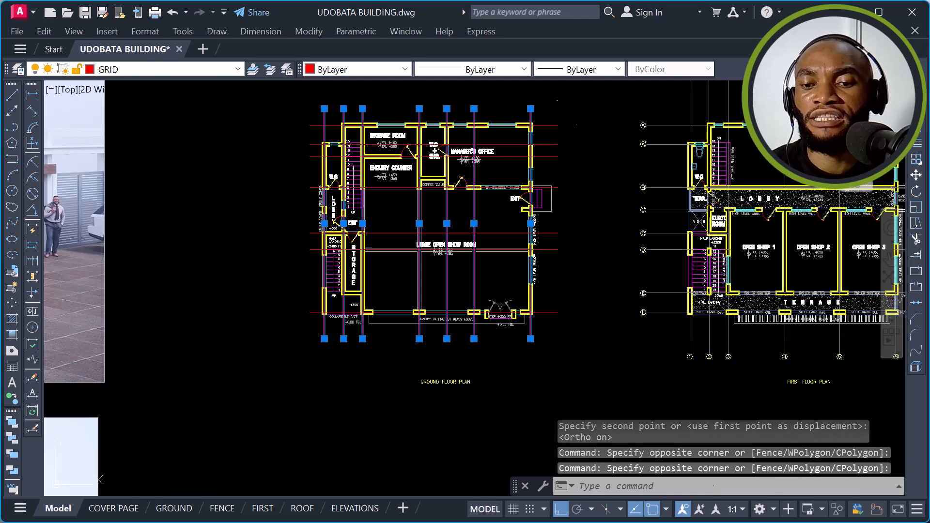
{"action": "left_click", "coordinate": [578, 101]}
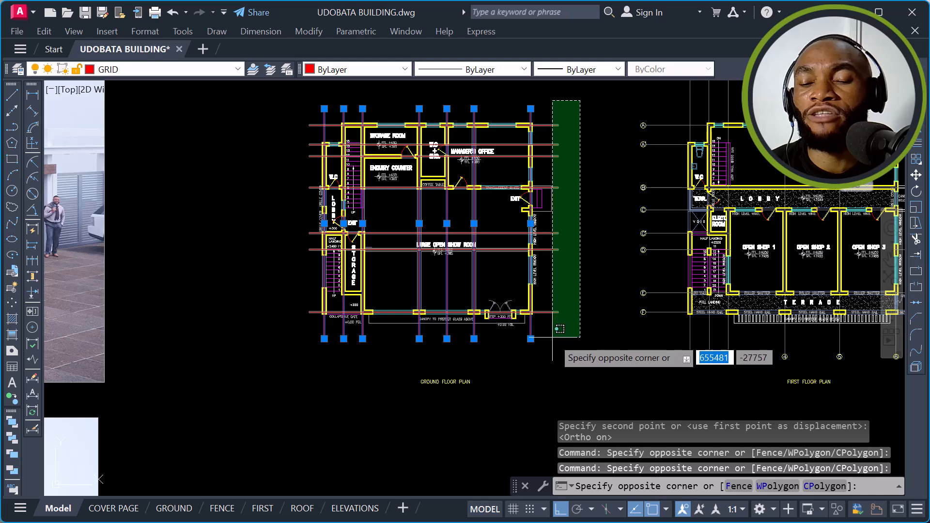
{"action": "key", "text": "Escape"}
Step: Examine the grid lines and their numbered and lettered bubbles on the first floor plan, comparing them with the ground floor grid
{"action": "mouse_move", "coordinate": [546, 126]}
{"action": "middle_mouse_down"}
{"action": "mouse_move", "coordinate": [443, 161]}
{"action": "mouse_move", "coordinate": [420, 203]}
{"action": "middle_mouse_up"}
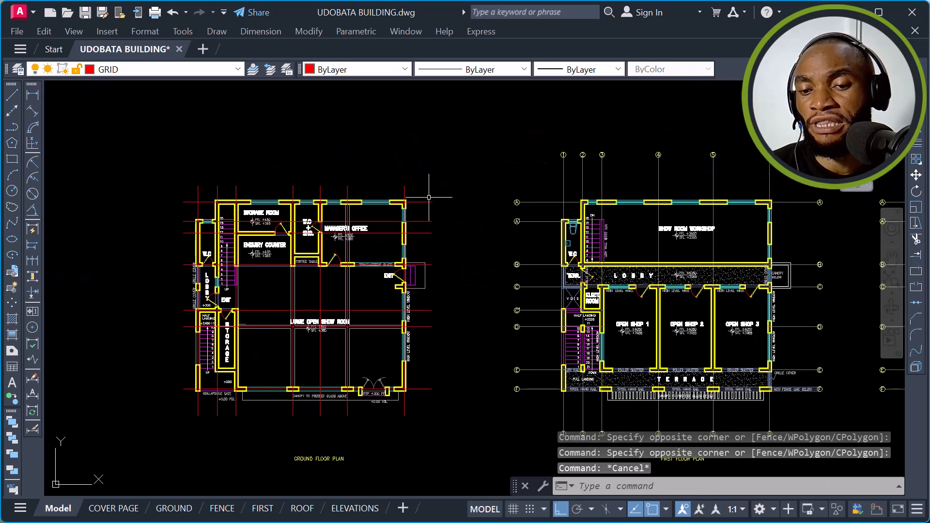
{"action": "middle_click_drag", "start_coordinate": [609, 189], "coordinate": [509, 200]}
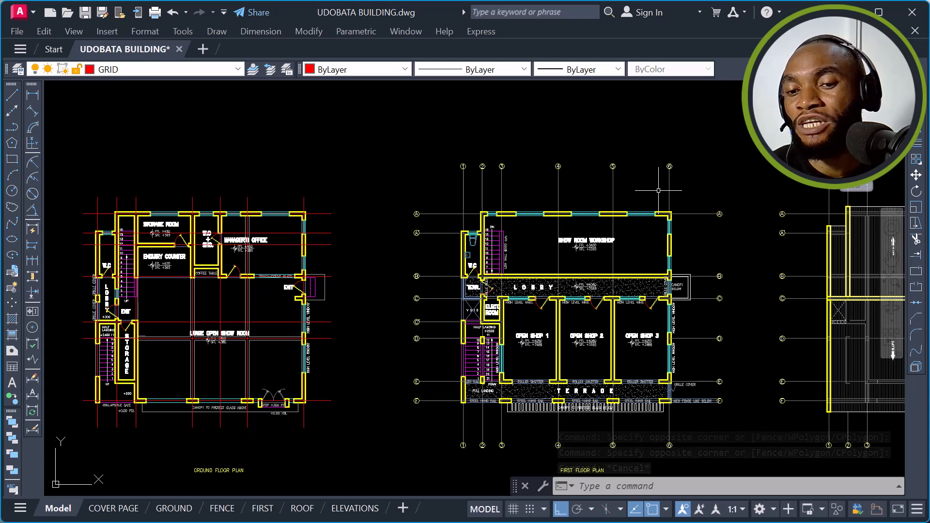
{"action": "scroll", "coordinate": [658, 190], "scroll_direction": "down", "scroll_amount": 2}
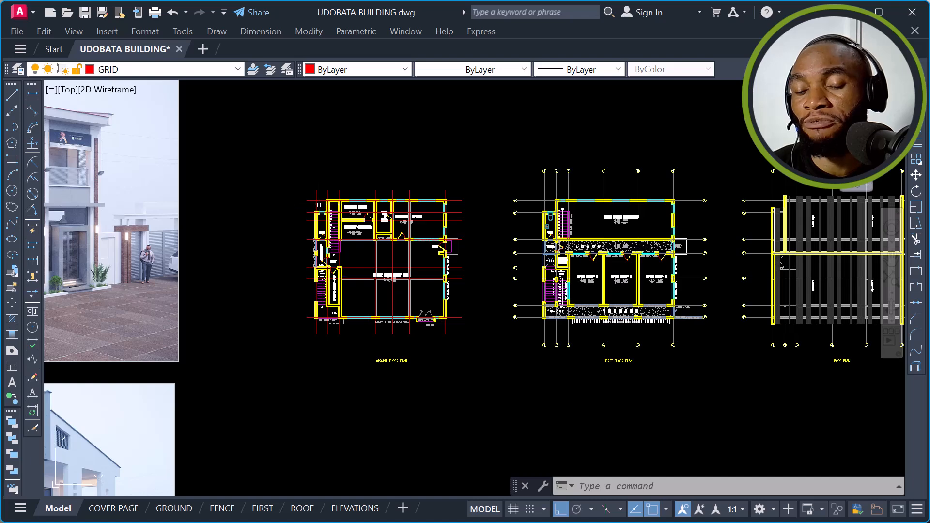
{"action": "scroll", "coordinate": [319, 204], "scroll_direction": "up", "scroll_amount": 4}
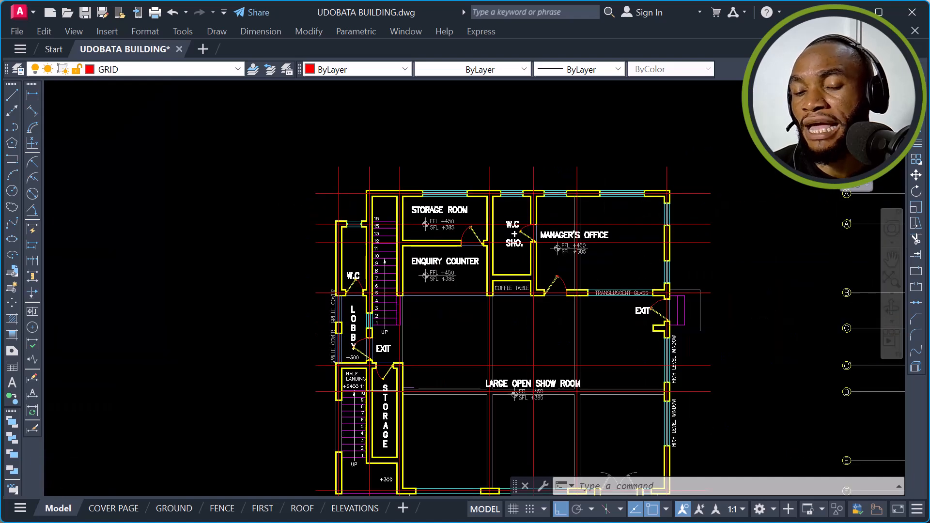
{"action": "scroll", "coordinate": [334, 173], "scroll_direction": "down", "scroll_amount": 2}
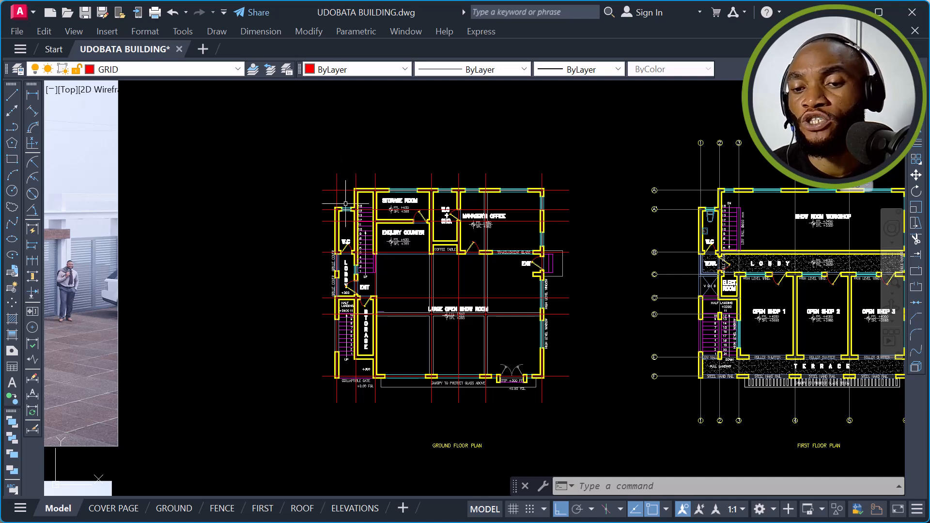
{"action": "middle_click_drag", "start_coordinate": [514, 209], "coordinate": [368, 204]}
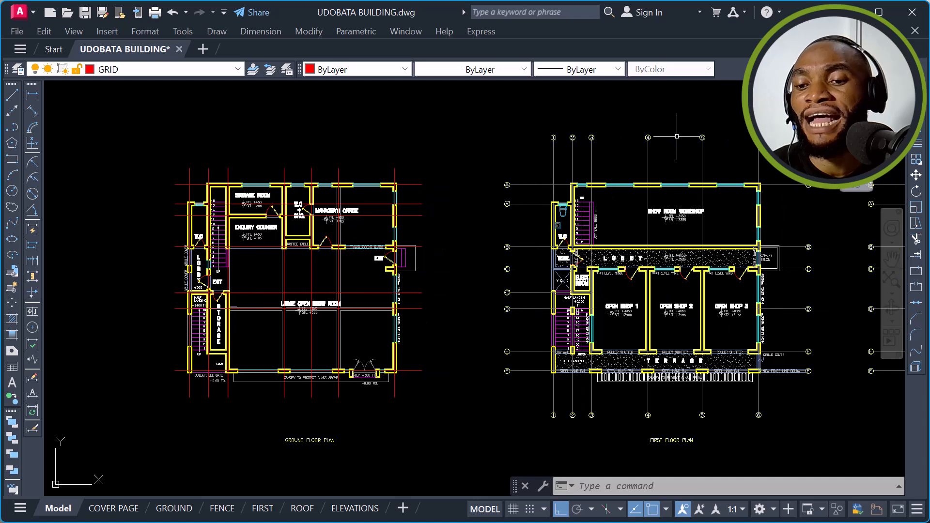
{"action": "scroll", "coordinate": [748, 121], "scroll_direction": "up", "scroll_amount": 4}
{"action": "middle_click_drag", "start_coordinate": [753, 129], "coordinate": [617, 124]}
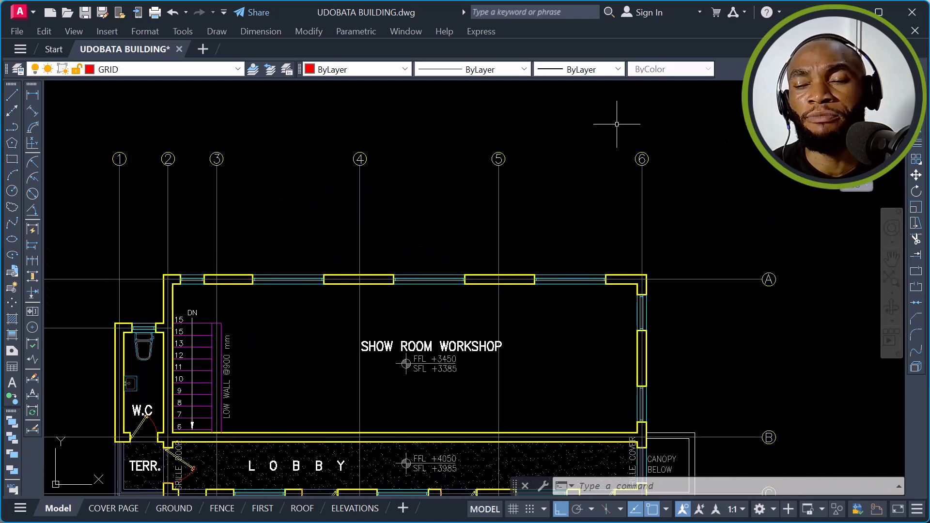
{"action": "scroll", "coordinate": [611, 122], "scroll_direction": "down", "scroll_amount": 2}
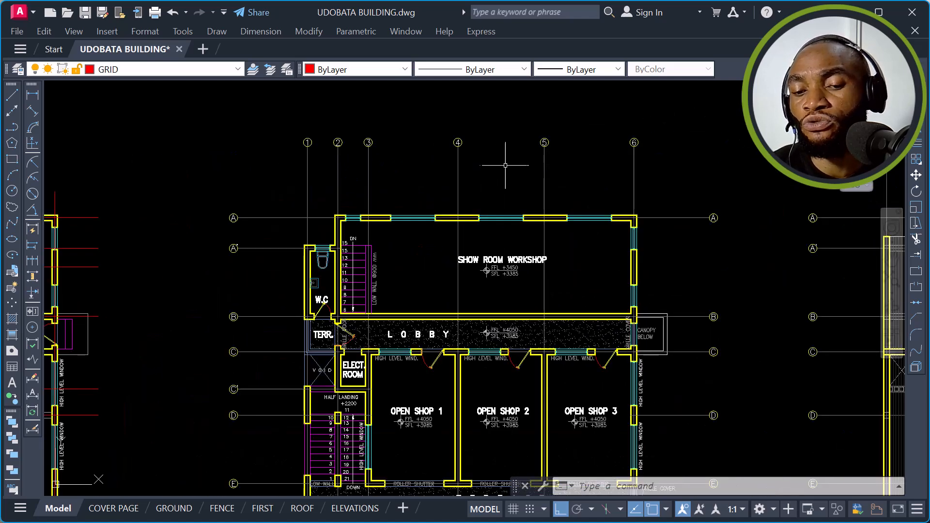
{"action": "scroll", "coordinate": [409, 206], "scroll_direction": "up", "scroll_amount": 4}
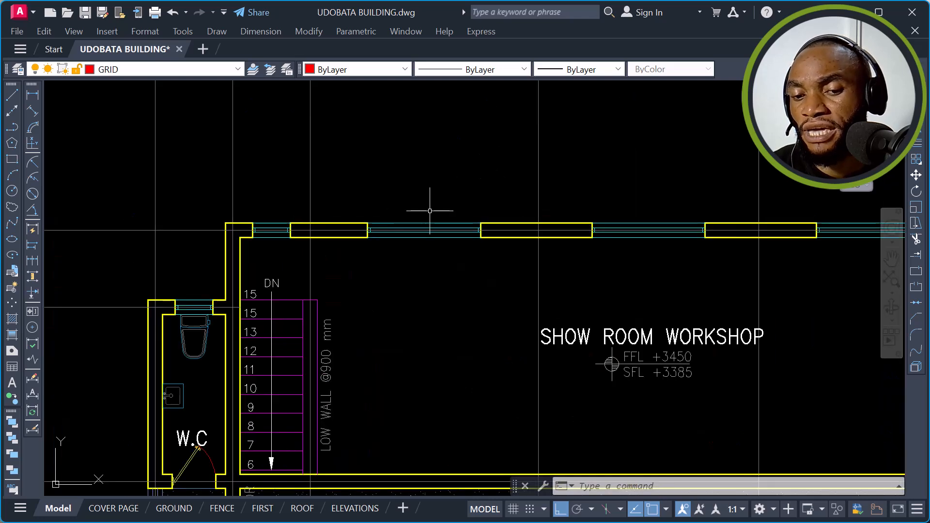
{"action": "scroll", "coordinate": [508, 203], "scroll_direction": "down", "scroll_amount": 4}
{"action": "middle_click_drag", "start_coordinate": [393, 211], "coordinate": [689, 163]}
{"action": "mouse_move", "coordinate": [479, 189]}
{"action": "middle_mouse_down"}
{"action": "mouse_move", "coordinate": [525, 170]}
{"action": "mouse_move", "coordinate": [670, 167]}
{"action": "middle_mouse_up"}
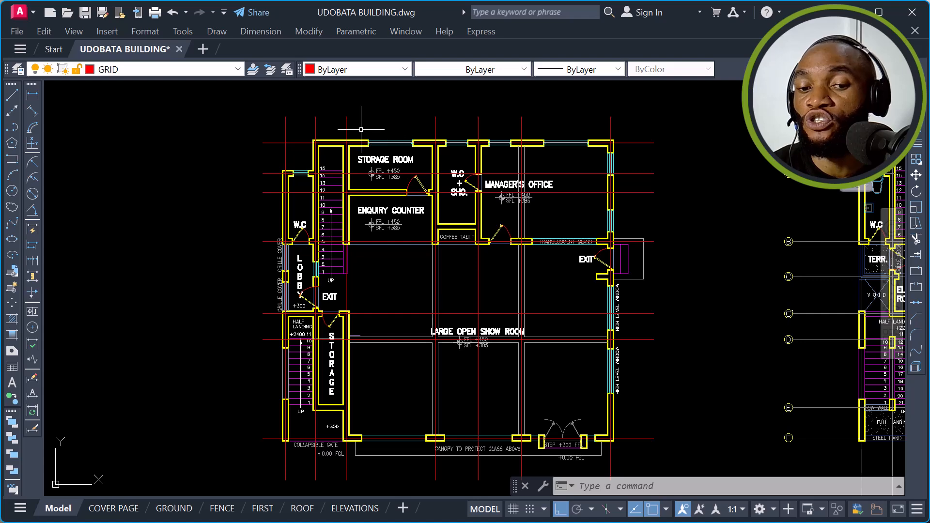
Step: Make COLUMN the current layer
{"action": "scroll", "coordinate": [369, 132], "scroll_direction": "up", "scroll_amount": 2}
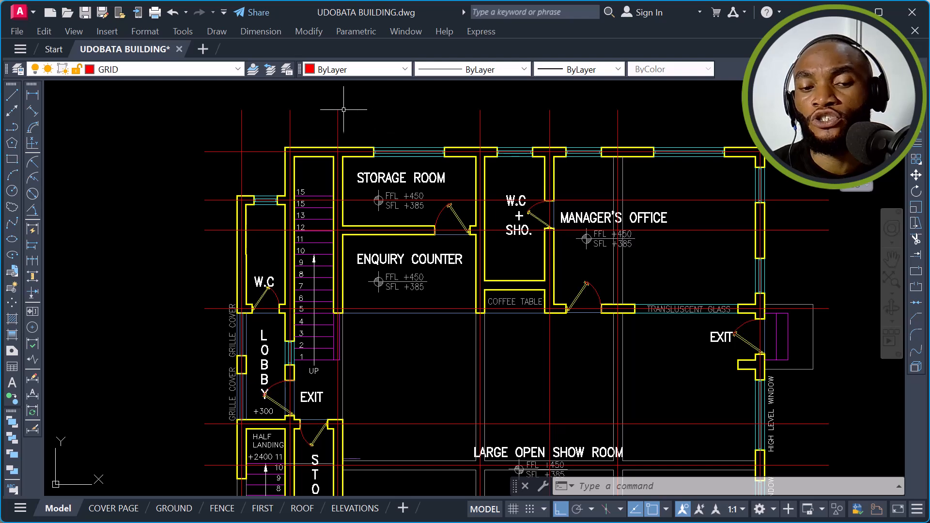
{"action": "left_click", "coordinate": [225, 71]}
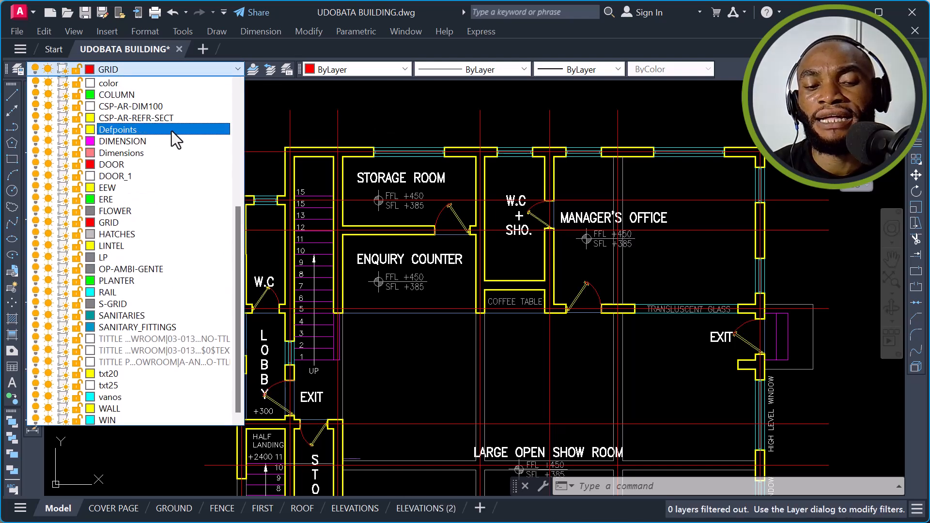
{"action": "left_click", "coordinate": [148, 97]}
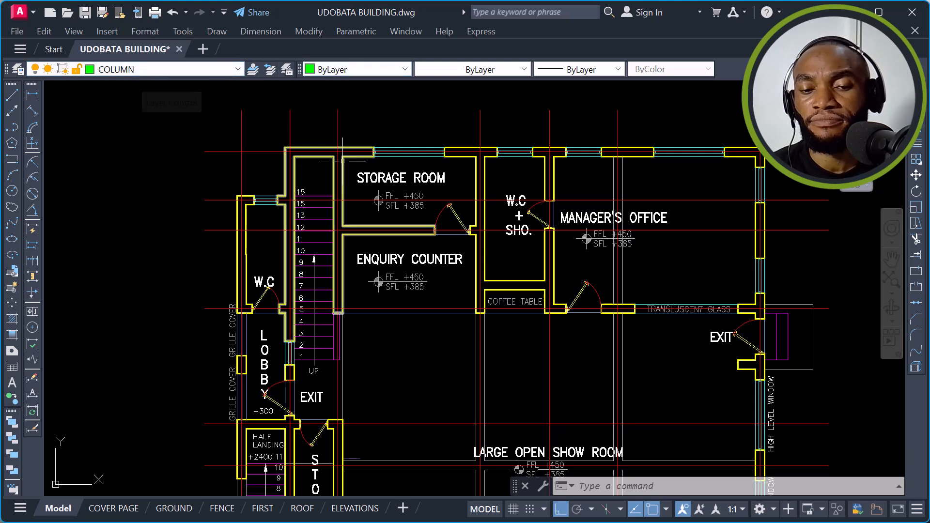
{"action": "scroll", "coordinate": [332, 125], "scroll_direction": "up", "scroll_amount": 4}
{"action": "scroll", "coordinate": [394, 162], "scroll_direction": "down", "scroll_amount": 4}
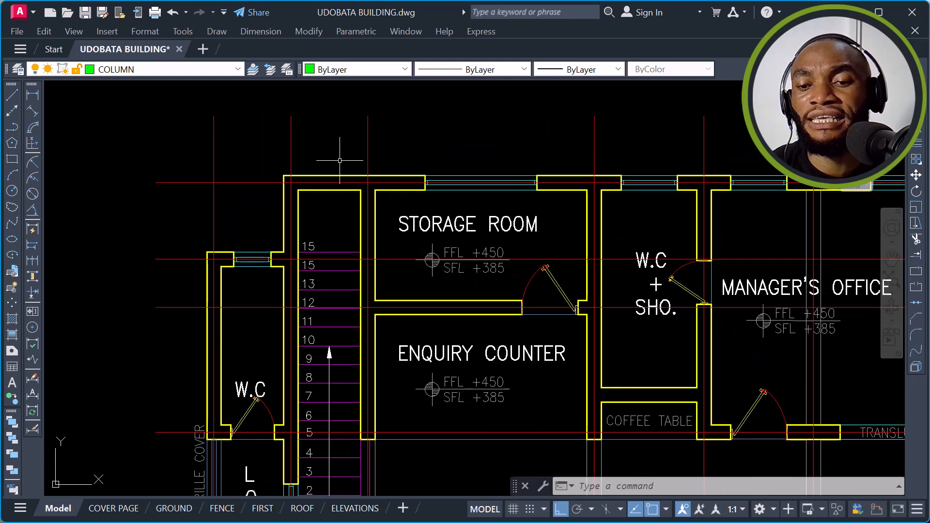
{"action": "scroll", "coordinate": [291, 155], "scroll_direction": "up", "scroll_amount": 4}
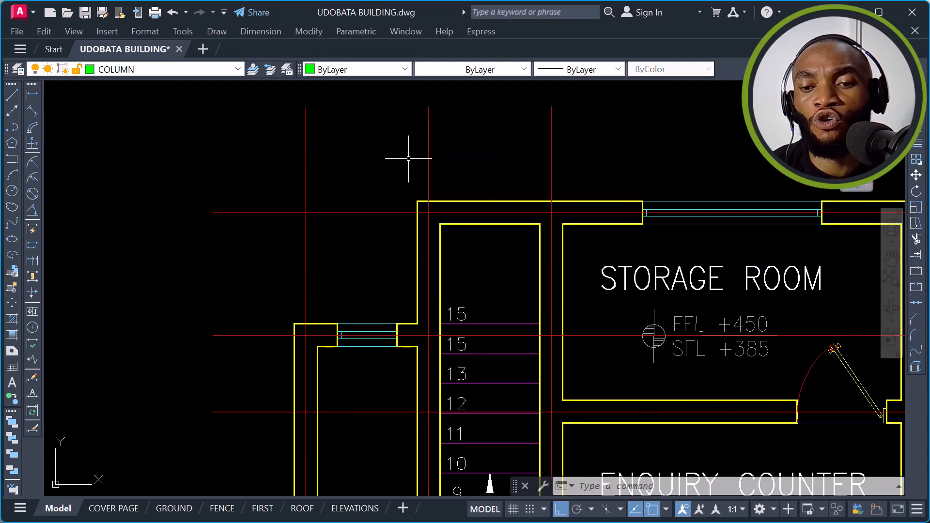
{"action": "scroll", "coordinate": [421, 155], "scroll_direction": "down", "scroll_amount": 4}
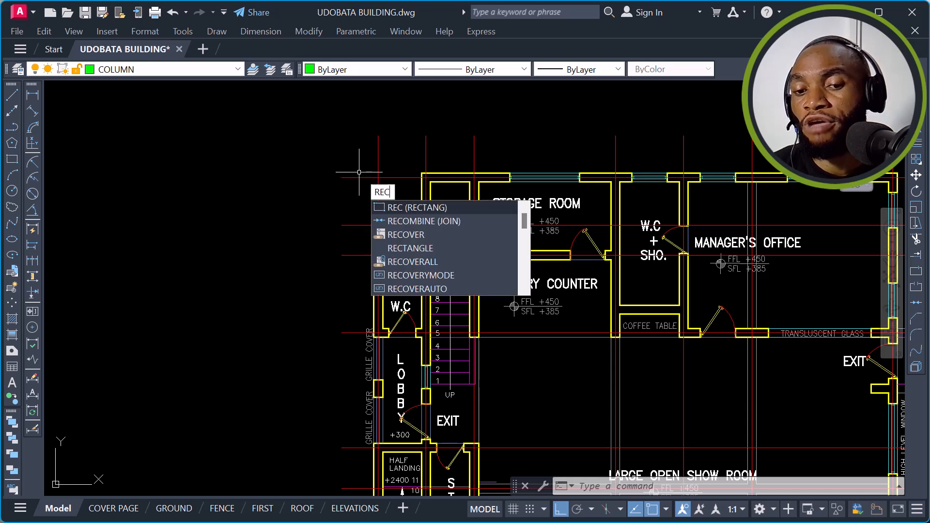
{"action": "key", "text": "Escape"}
{"action": "key", "text": "Escape"}
Step: Draw a closed four-sided outline of separate lines, about 1,450 wide and 1,350 high, in the empty space beside the ground floor plan
{"action": "type", "text": "l"}
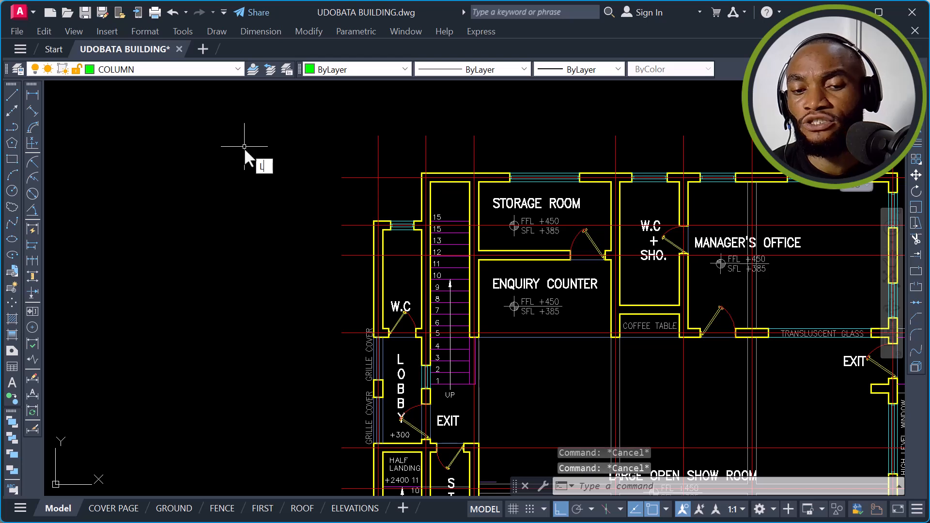
{"action": "key", "text": "Return"}
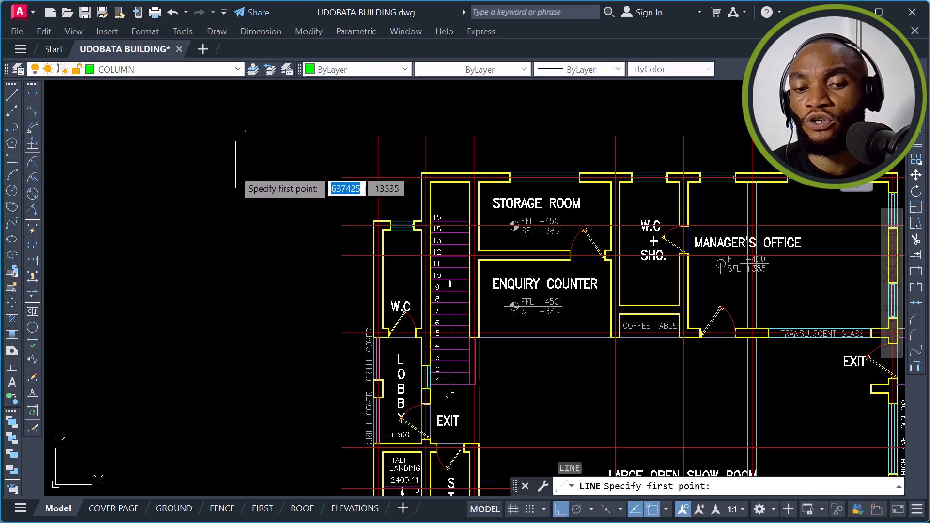
{"action": "left_click", "coordinate": [184, 140]}
{"action": "left_click", "coordinate": [189, 186]}
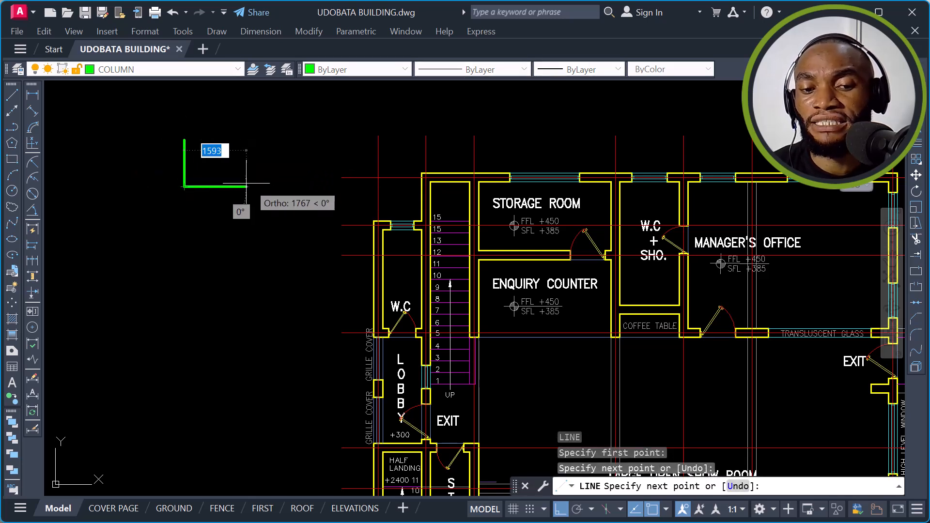
{"action": "left_click", "coordinate": [241, 187]}
{"action": "scroll", "coordinate": [230, 134], "scroll_direction": "up", "scroll_amount": 2}
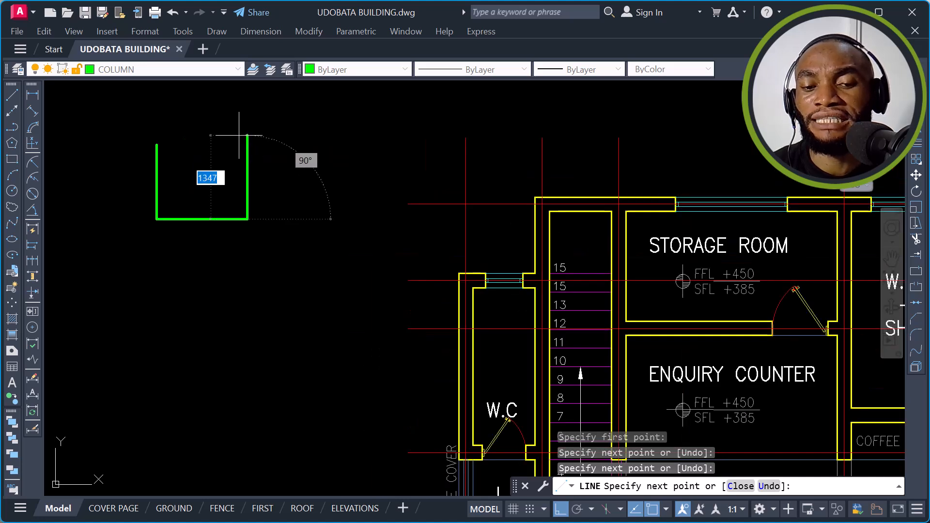
{"action": "left_click", "coordinate": [232, 135]}
{"action": "scroll", "coordinate": [156, 145], "scroll_direction": "up", "scroll_amount": 4}
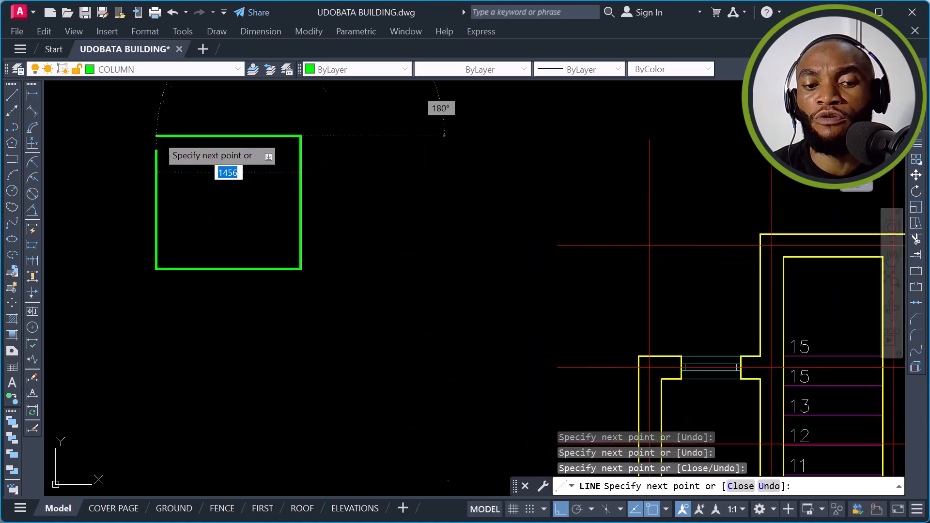
{"action": "left_click", "coordinate": [155, 136]}
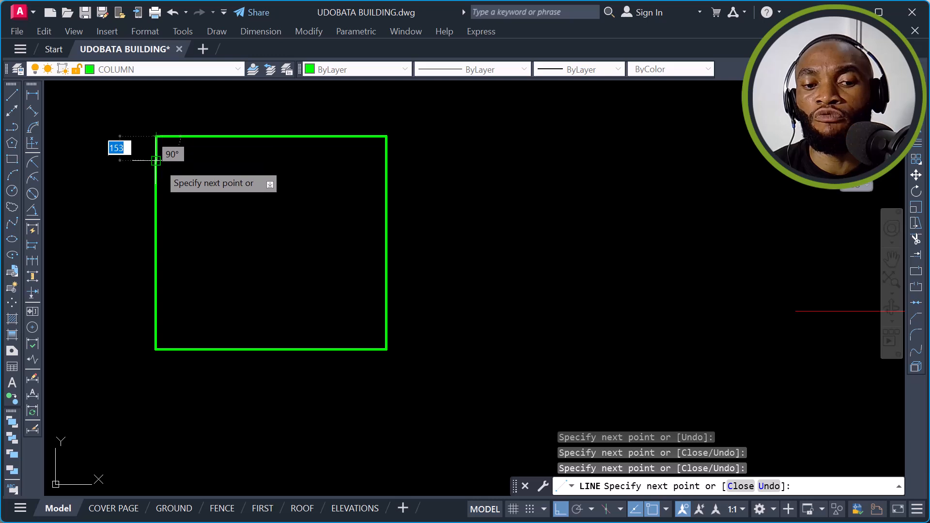
{"action": "left_click", "coordinate": [156, 160]}
{"action": "key", "text": "Escape"}
Step: Select the sides of the green four-line outline one by one and together to inspect them as separate objects
{"action": "scroll", "coordinate": [375, 161], "scroll_direction": "down", "scroll_amount": 4}
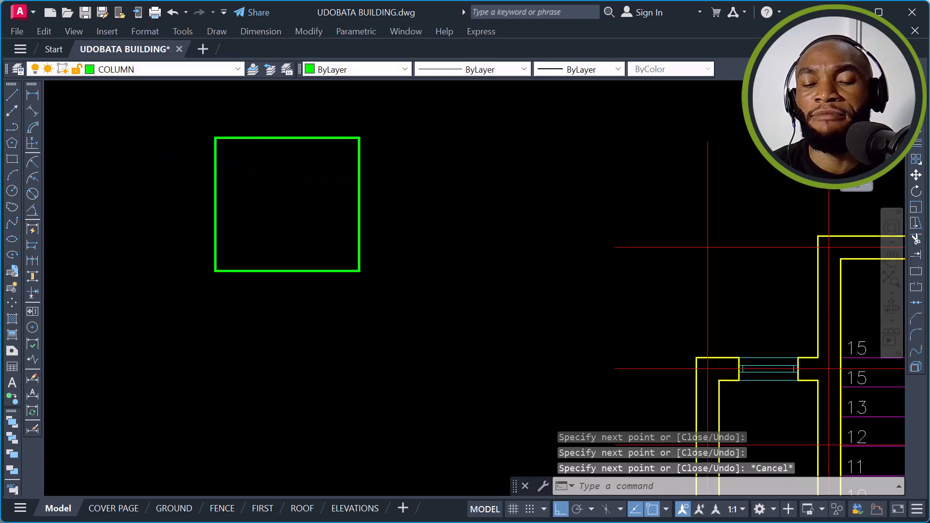
{"action": "scroll", "coordinate": [352, 183], "scroll_direction": "up", "scroll_amount": 2}
{"action": "left_click", "coordinate": [386, 178]}
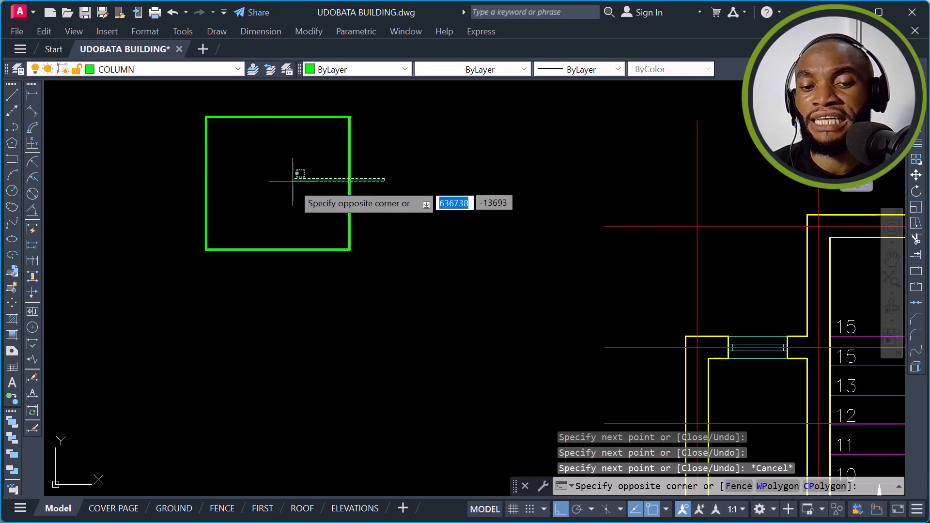
{"action": "left_click", "coordinate": [294, 183]}
{"action": "left_click", "coordinate": [294, 189]}
{"action": "left_click", "coordinate": [269, 262]}
{"action": "left_click", "coordinate": [249, 200]}
{"action": "left_click", "coordinate": [176, 197]}
{"action": "left_click", "coordinate": [321, 193]}
{"action": "left_click", "coordinate": [303, 97]}
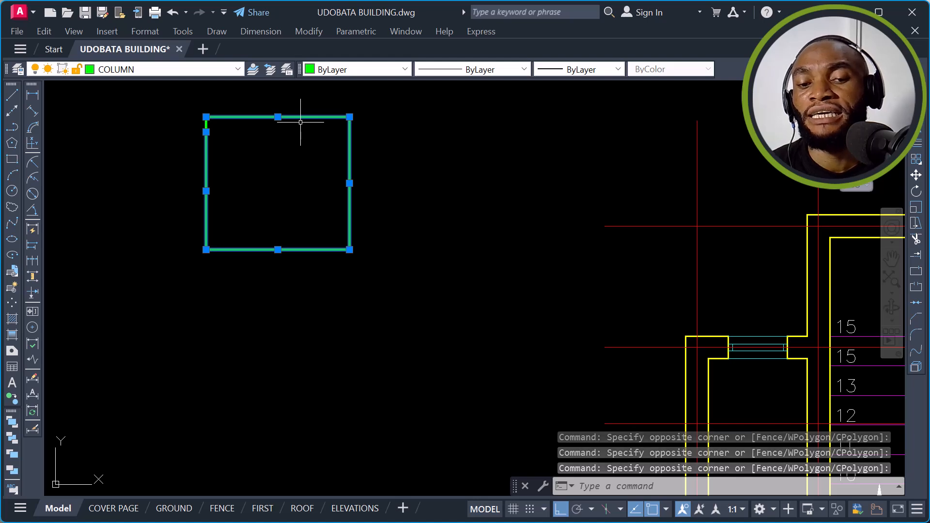
{"action": "key", "text": "Escape"}
{"action": "left_click", "coordinate": [394, 112]}
{"action": "left_click", "coordinate": [276, 286]}
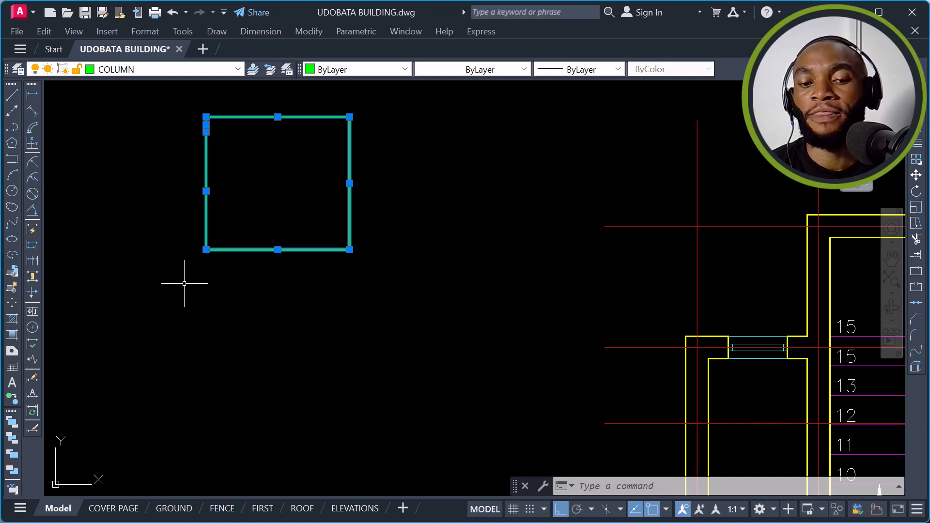
{"action": "scroll", "coordinate": [343, 198], "scroll_direction": "down", "scroll_amount": 2}
{"action": "key", "text": "Escape"}
{"action": "left_click", "coordinate": [379, 174]}
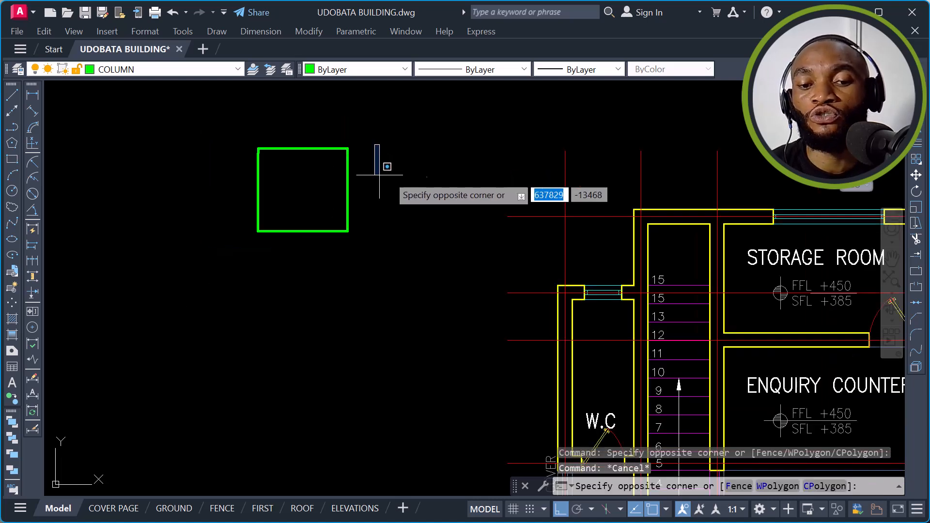
{"action": "left_click", "coordinate": [379, 175]}
Step: Draw a rectangle about 1,700 wide and 1,600 high below the four-line outline with the Rectangle command
{"action": "left_click", "coordinate": [12, 159]}
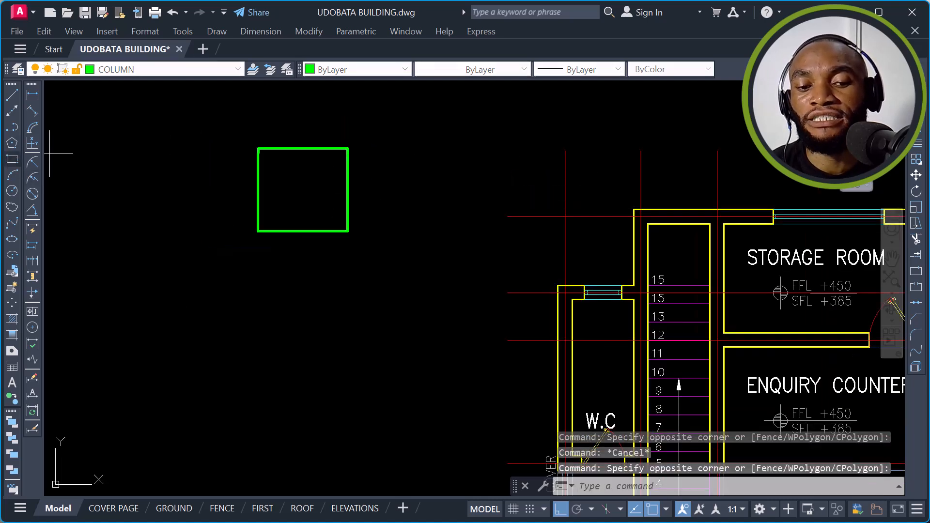
{"action": "left_click", "coordinate": [266, 262]}
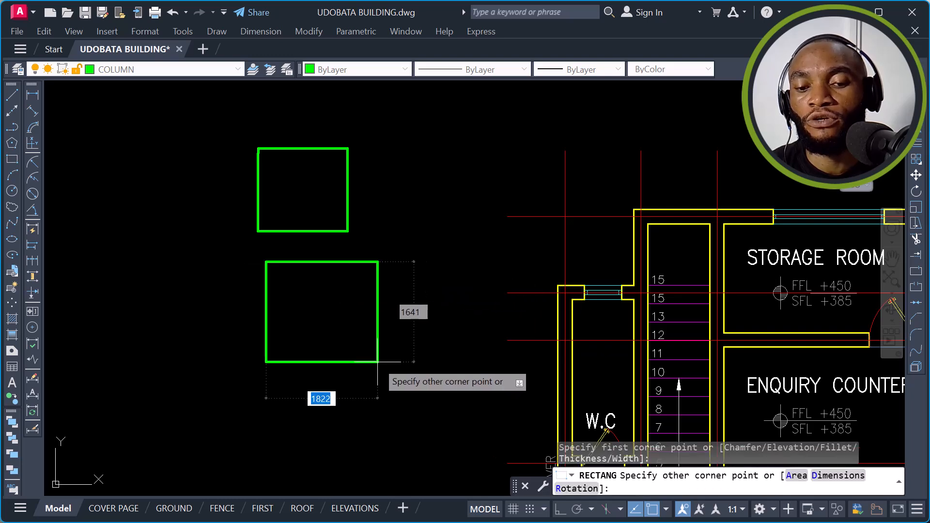
{"action": "left_click", "coordinate": [369, 361]}
Step: Compare how the rectangle and the four-line outline above it select, as one object versus individual lines
{"action": "left_click", "coordinate": [398, 269]}
{"action": "left_click", "coordinate": [343, 313]}
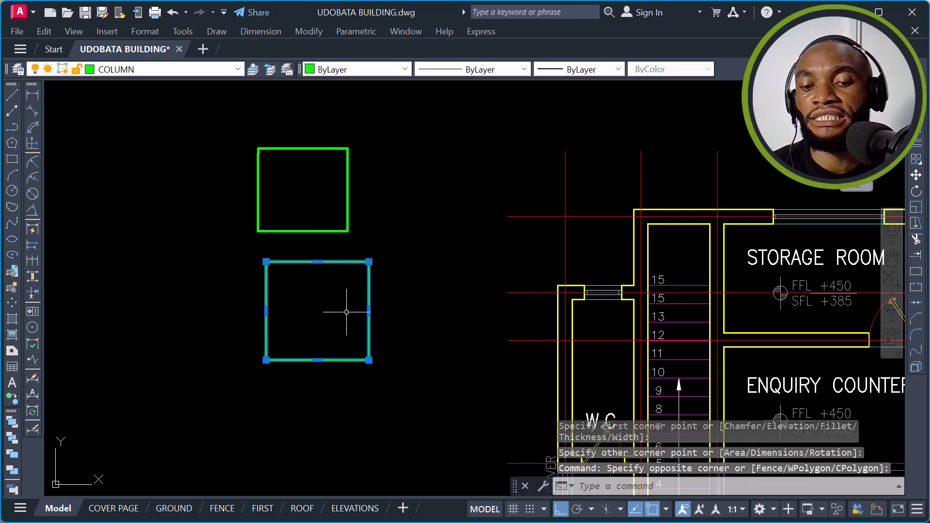
{"action": "key", "text": "Escape"}
{"action": "left_click", "coordinate": [382, 192]}
{"action": "left_click", "coordinate": [320, 183]}
{"action": "left_click", "coordinate": [303, 148]}
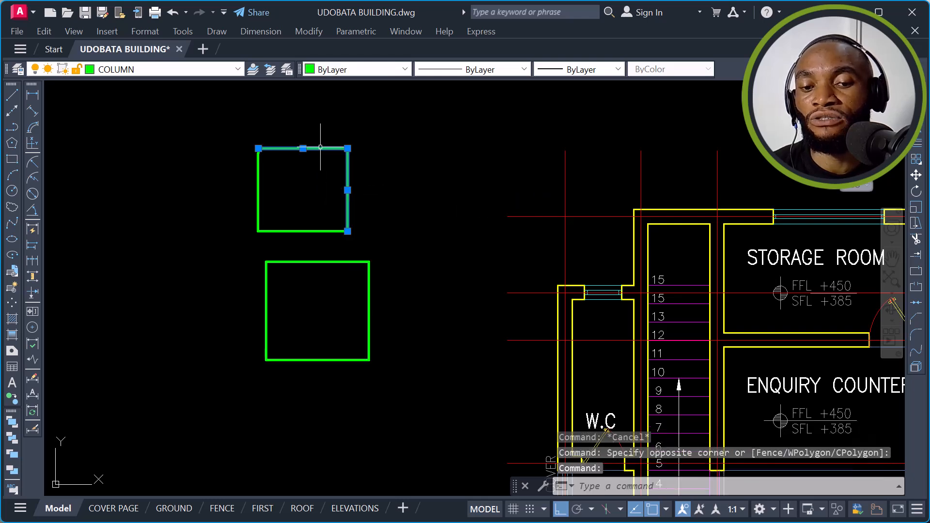
{"action": "left_click", "coordinate": [294, 207]}
{"action": "left_click", "coordinate": [271, 251]}
{"action": "left_click", "coordinate": [271, 188]}
{"action": "left_click", "coordinate": [221, 206]}
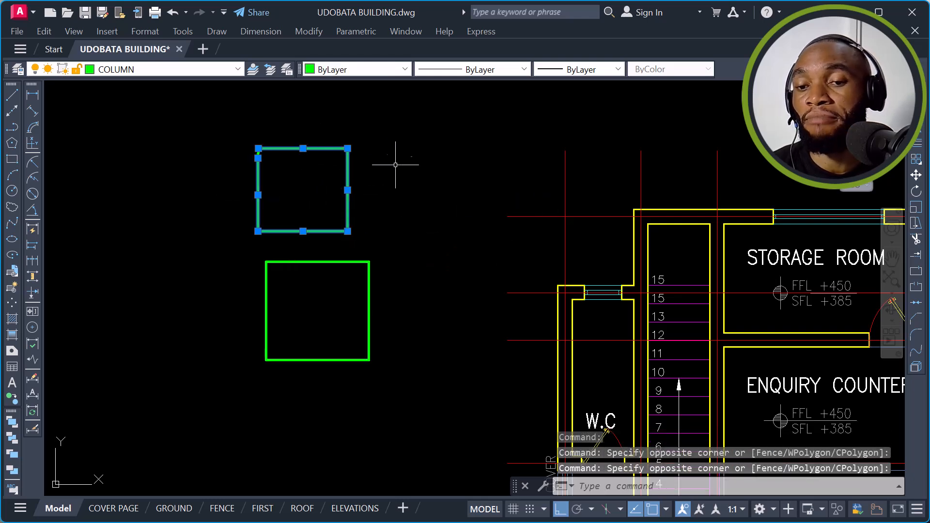
{"action": "key", "text": "Escape"}
{"action": "left_click", "coordinate": [387, 292]}
{"action": "left_click", "coordinate": [328, 302]}
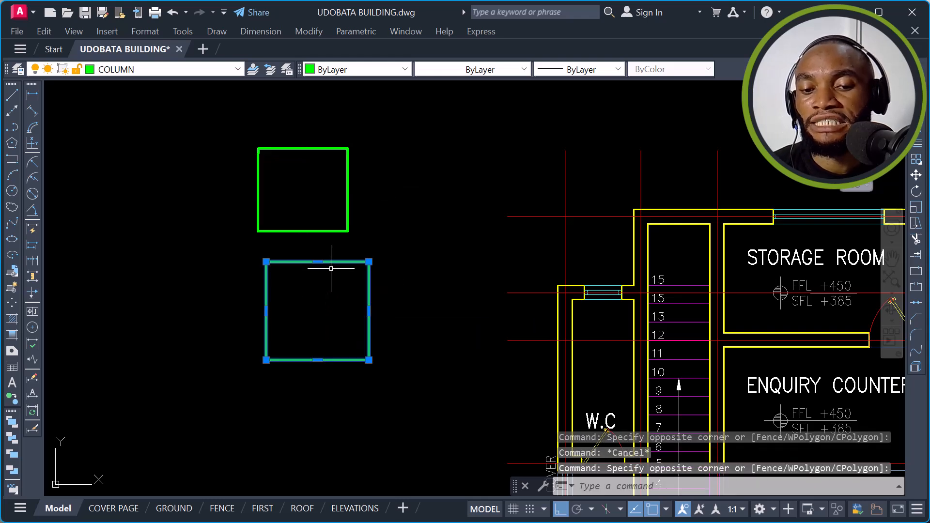
{"action": "key", "text": "Escape"}
Step: Erase both the four-line outline and the rectangle beside the ground floor plan
{"action": "left_click", "coordinate": [270, 97]}
{"action": "left_click", "coordinate": [284, 187]}
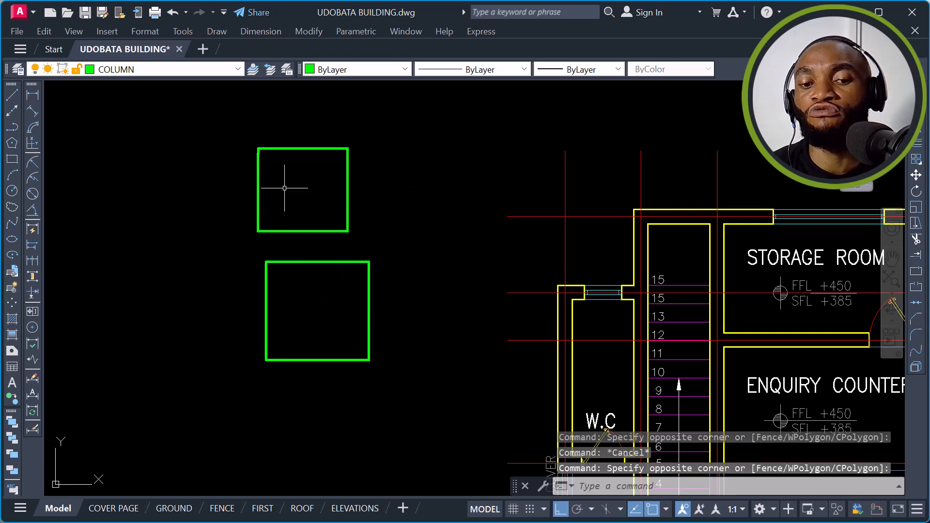
{"action": "left_click", "coordinate": [242, 136]}
{"action": "left_click", "coordinate": [400, 404]}
{"action": "type", "text": "e"}
{"action": "key", "text": "Return"}
Step: Examine the front view render of the building for the columns along its facade
{"action": "scroll", "coordinate": [394, 298], "scroll_direction": "down", "scroll_amount": 4}
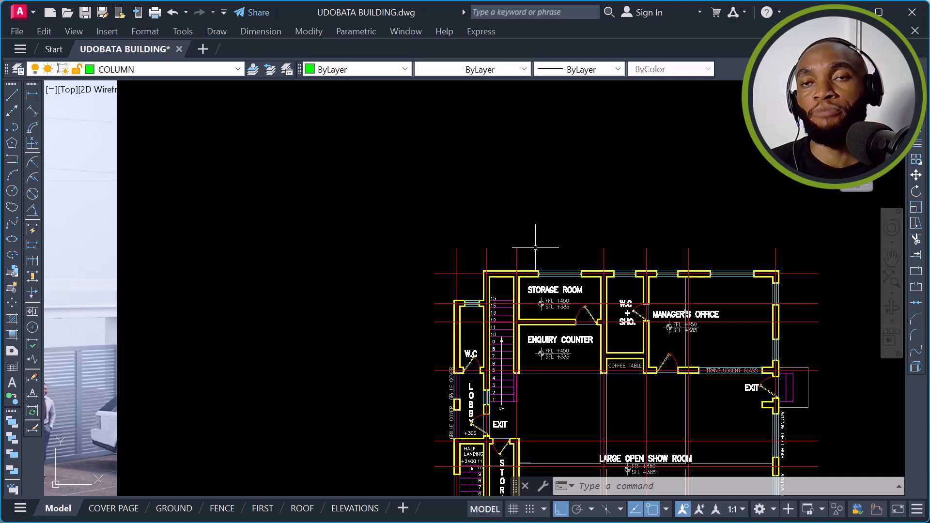
{"action": "scroll", "coordinate": [562, 215], "scroll_direction": "down", "scroll_amount": 4}
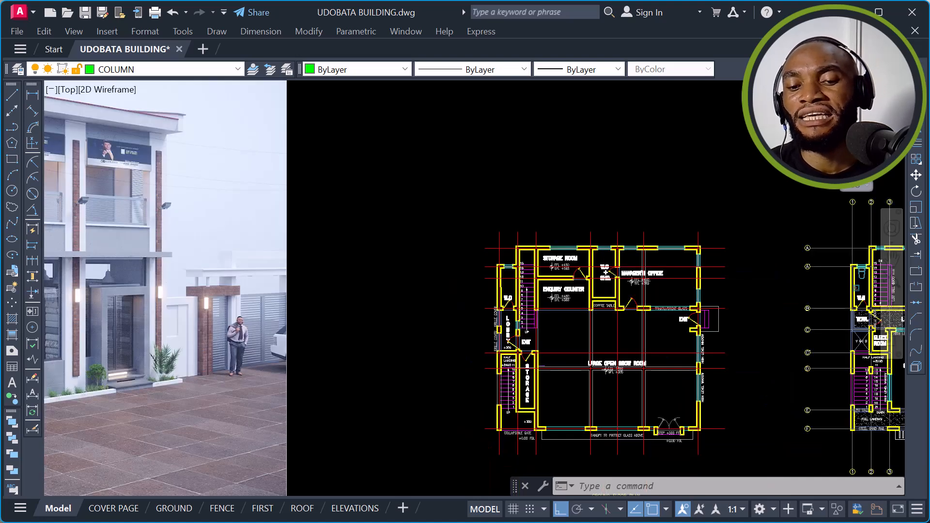
{"action": "middle_click_drag", "start_coordinate": [262, 222], "coordinate": [494, 229]}
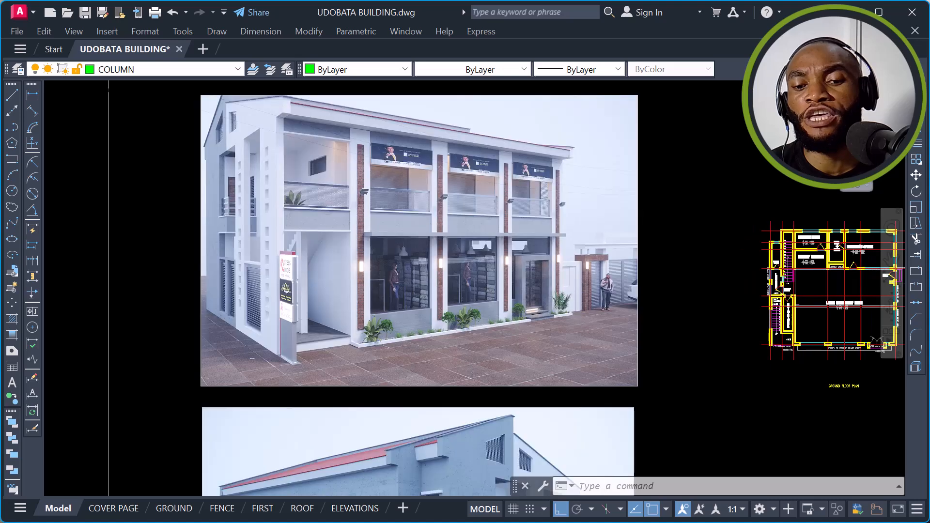
{"action": "scroll", "coordinate": [407, 297], "scroll_direction": "up", "scroll_amount": 3}
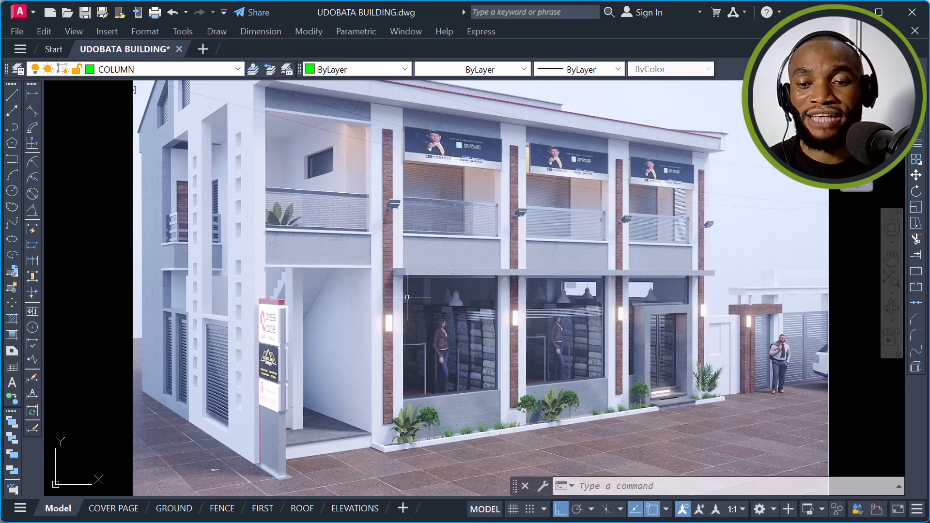
{"action": "scroll", "coordinate": [406, 297], "scroll_direction": "down", "scroll_amount": 2}
{"action": "scroll", "coordinate": [330, 300], "scroll_direction": "down", "scroll_amount": 4}
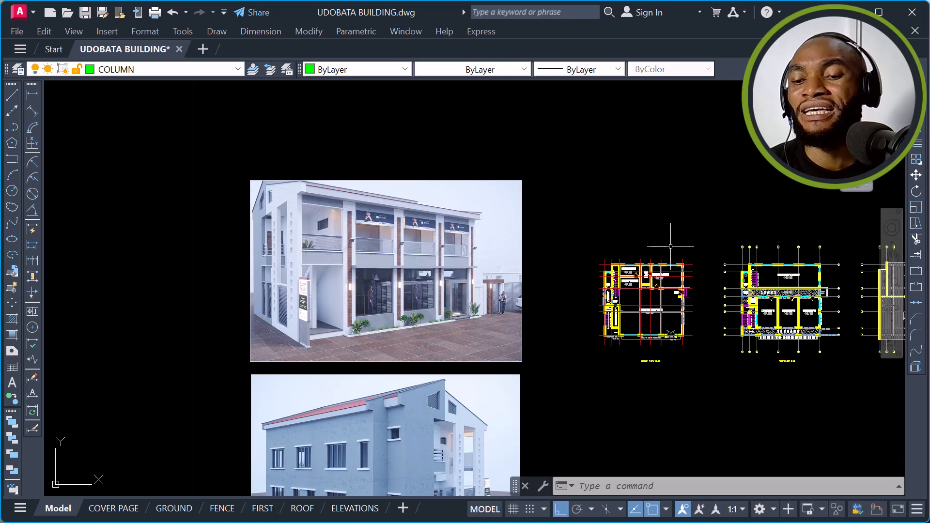
Step: Examine the grid intersections and wall corners around the staircase and storage room on the ground floor plan, alongside the render
{"action": "scroll", "coordinate": [683, 257], "scroll_direction": "up", "scroll_amount": 2}
{"action": "scroll", "coordinate": [640, 254], "scroll_direction": "up", "scroll_amount": 2}
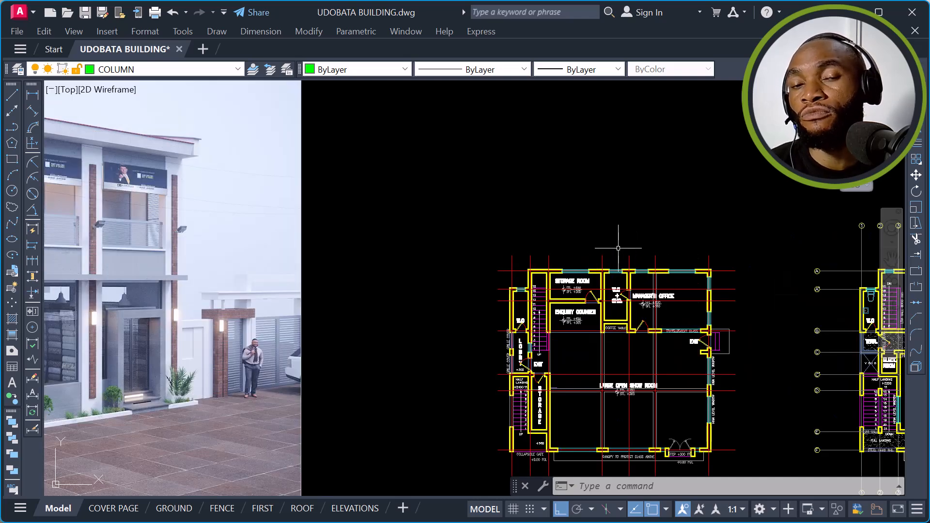
{"action": "scroll", "coordinate": [574, 270], "scroll_direction": "up", "scroll_amount": 3}
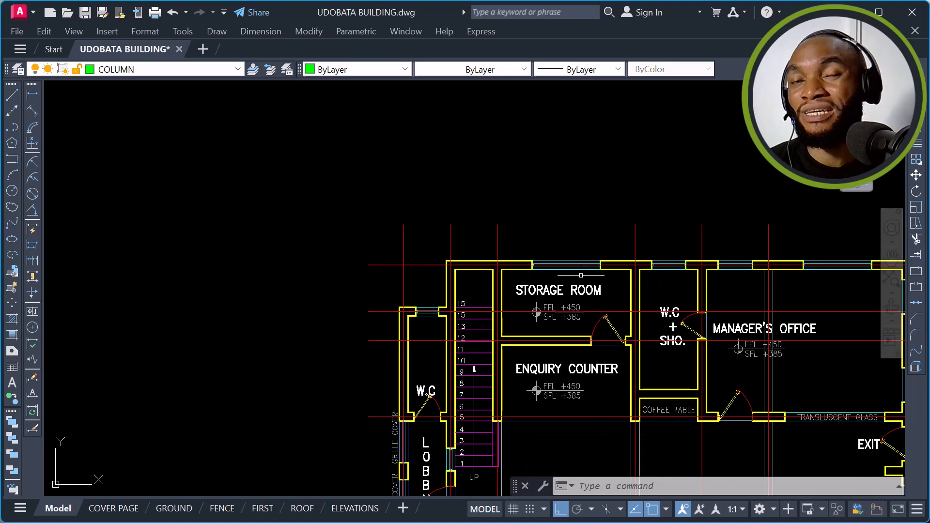
{"action": "scroll", "coordinate": [570, 271], "scroll_direction": "down", "scroll_amount": 3}
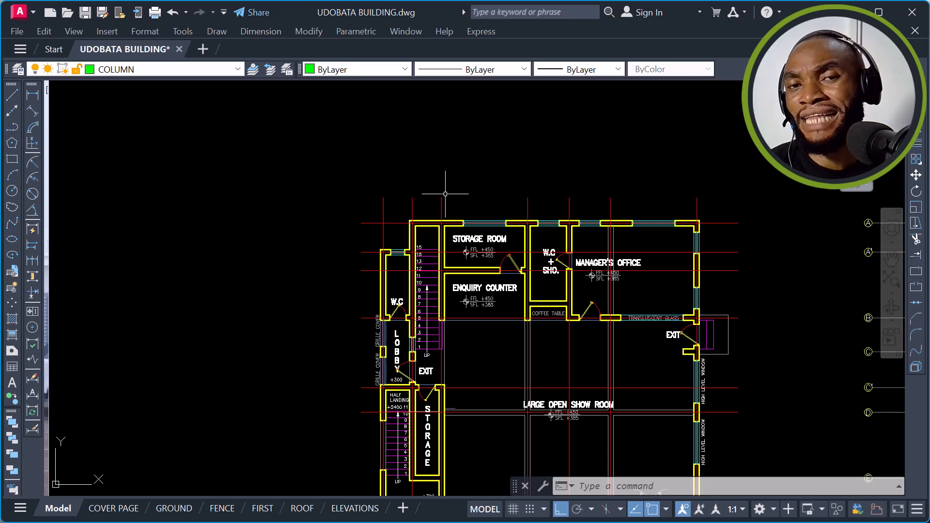
{"action": "scroll", "coordinate": [490, 211], "scroll_direction": "down", "scroll_amount": 2}
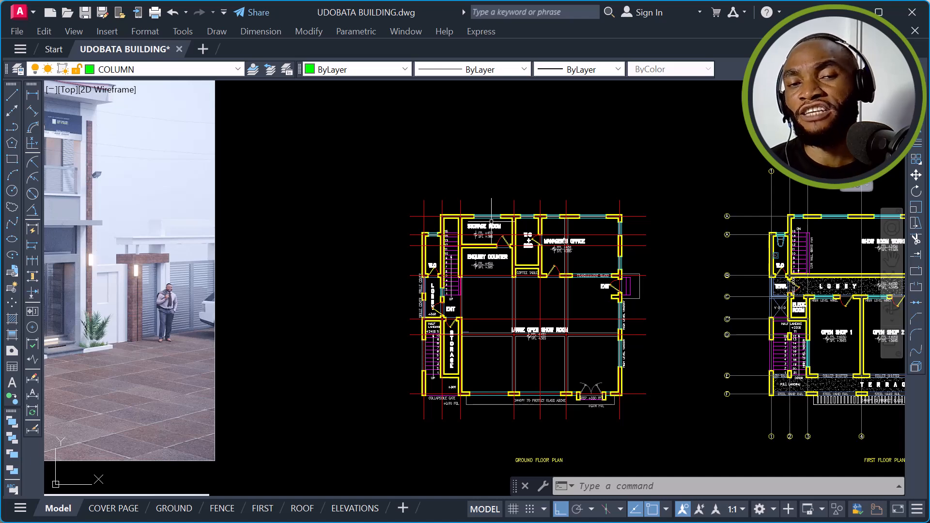
{"action": "scroll", "coordinate": [472, 261], "scroll_direction": "up", "scroll_amount": 4}
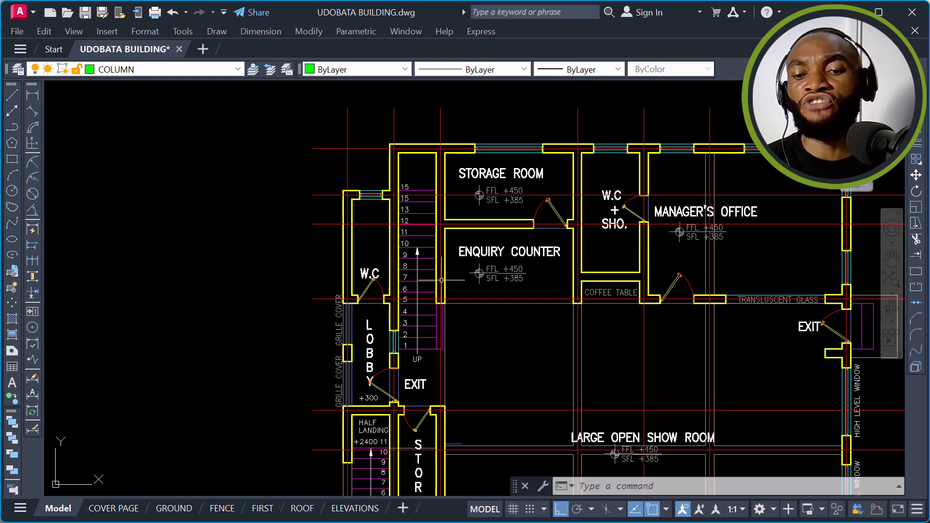
{"action": "scroll", "coordinate": [533, 283], "scroll_direction": "down", "scroll_amount": 5}
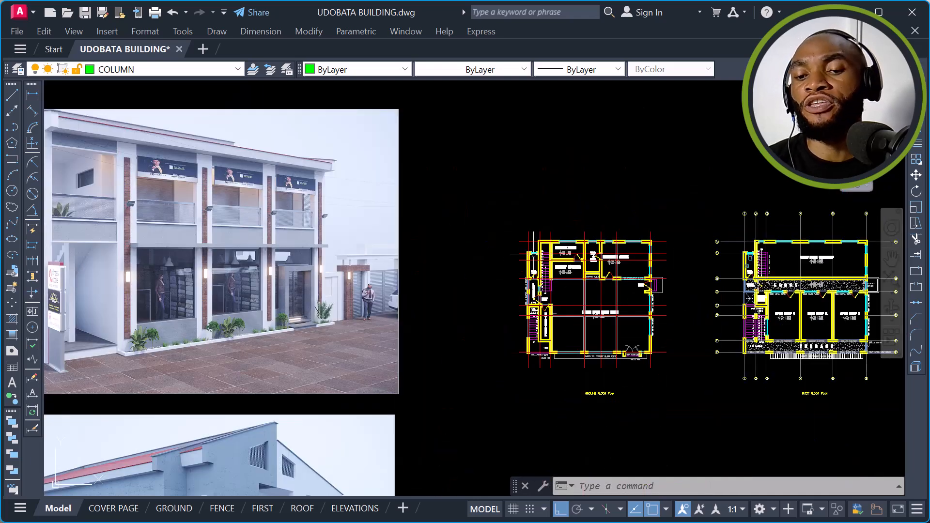
{"action": "scroll", "coordinate": [552, 245], "scroll_direction": "up", "scroll_amount": 5}
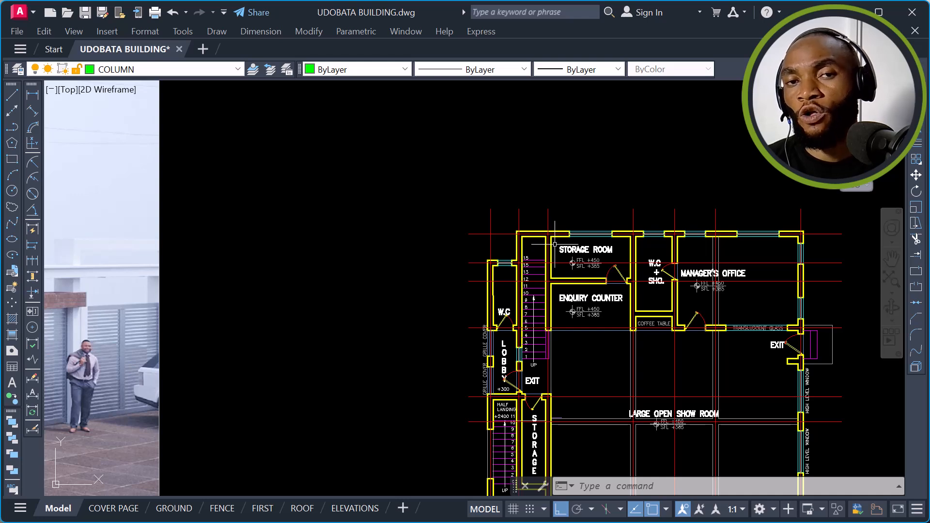
{"action": "mouse_move", "coordinate": [570, 246]}
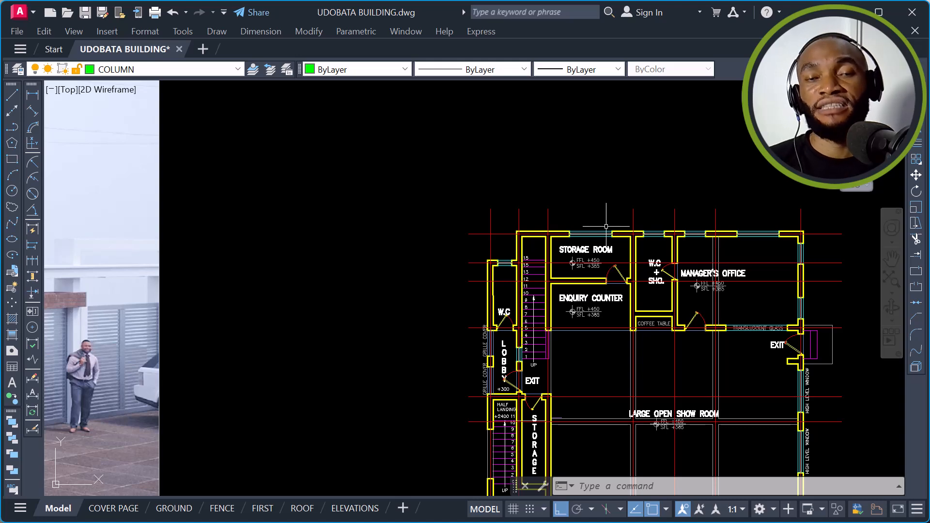
{"action": "scroll", "coordinate": [537, 239], "scroll_direction": "up", "scroll_amount": 6}
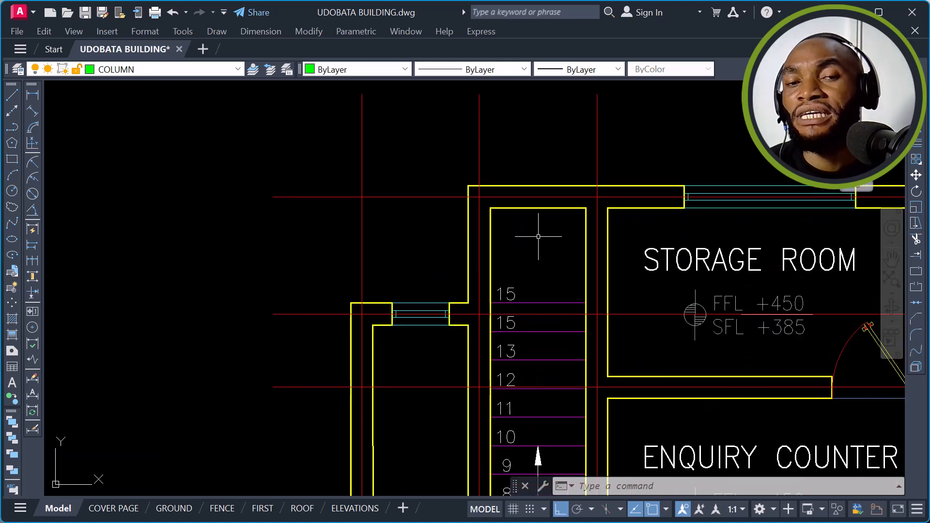
{"action": "scroll", "coordinate": [520, 188], "scroll_direction": "up", "scroll_amount": 4}
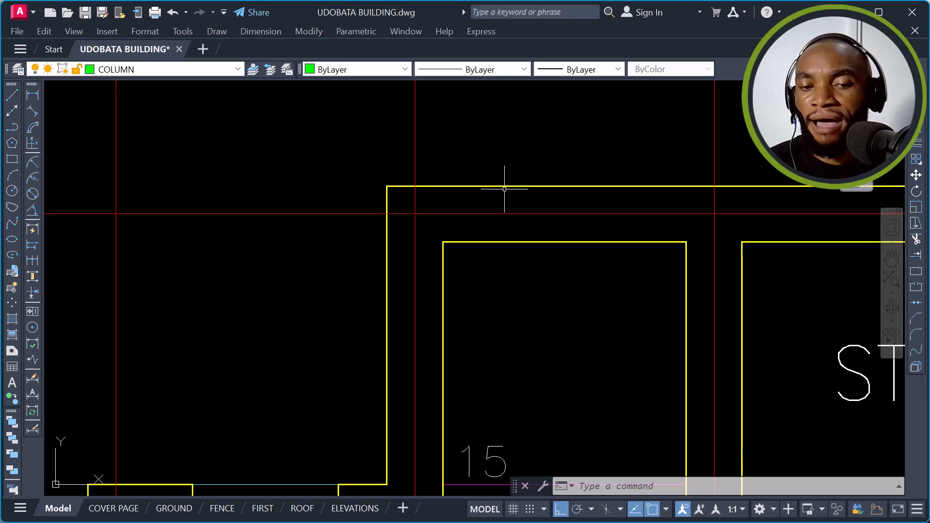
Step: Examine the rear walls in the second render and compare them with the wall corner at the staircase on the ground floor plan
{"action": "scroll", "coordinate": [621, 201], "scroll_direction": "down", "scroll_amount": 12}
{"action": "scroll", "coordinate": [688, 223], "scroll_direction": "down", "scroll_amount": 2}
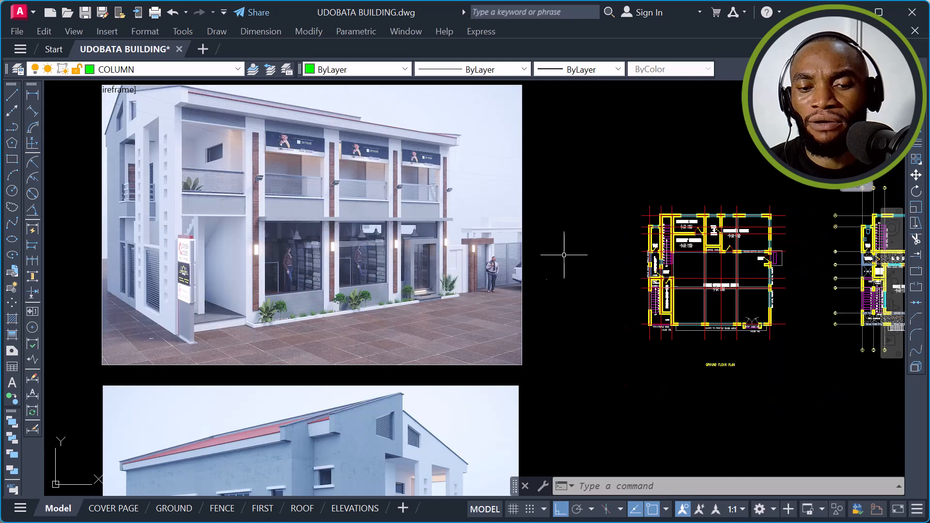
{"action": "middle_click_drag", "start_coordinate": [231, 187], "coordinate": [423, 198]}
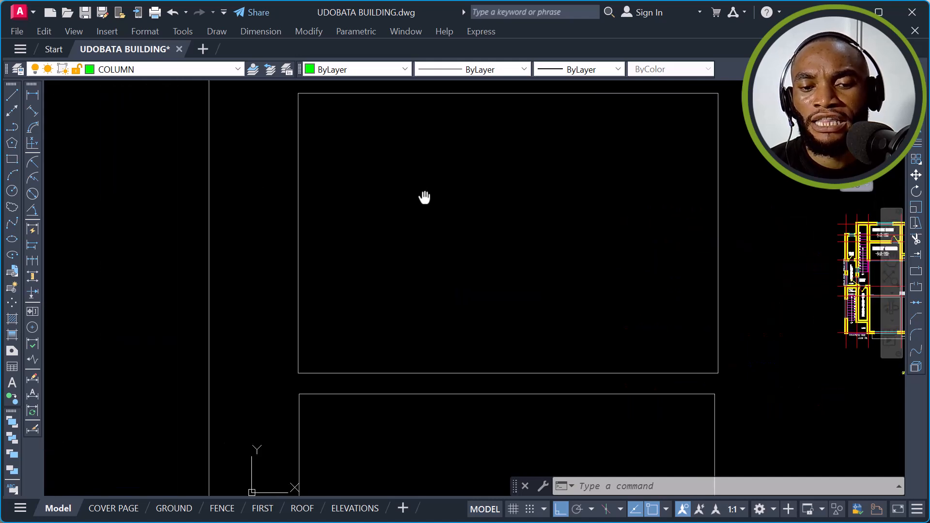
{"action": "scroll", "coordinate": [400, 201], "scroll_direction": "down", "scroll_amount": 2}
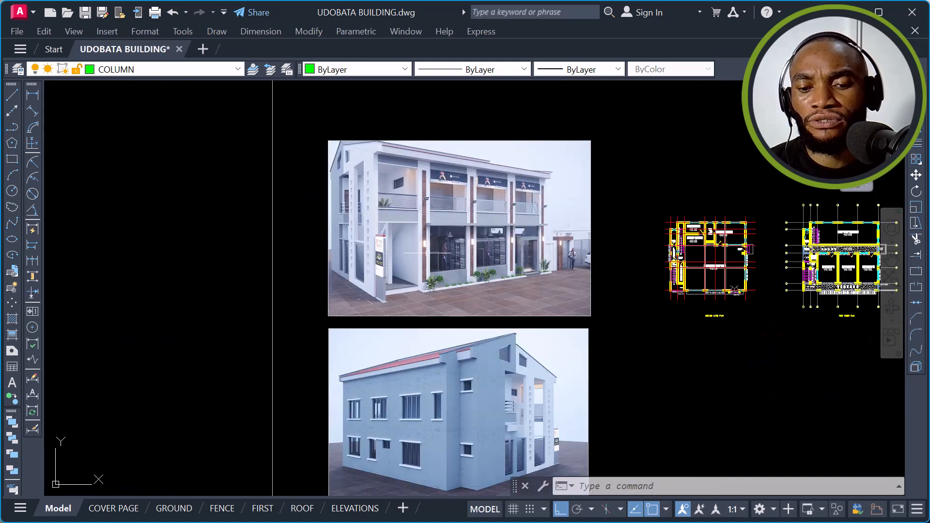
{"action": "scroll", "coordinate": [421, 382], "scroll_direction": "up", "scroll_amount": 6}
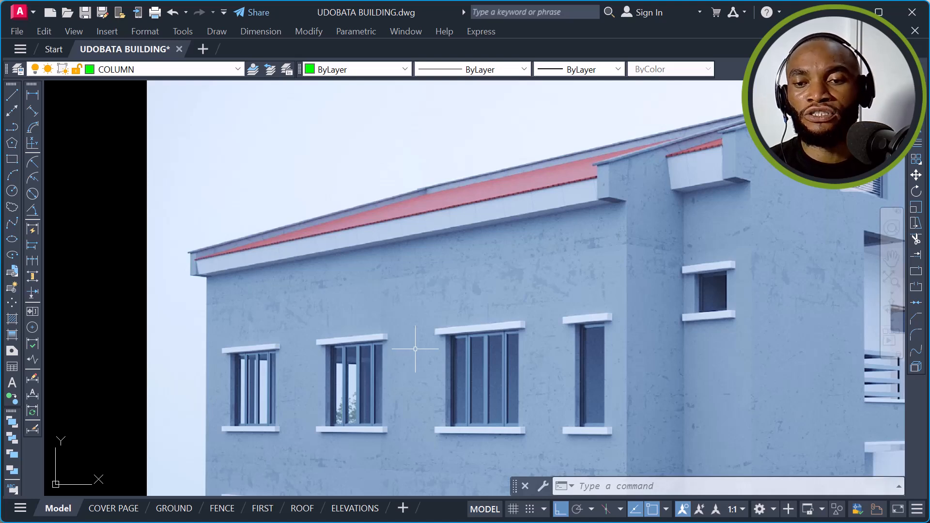
{"action": "scroll", "coordinate": [415, 349], "scroll_direction": "down", "scroll_amount": 2}
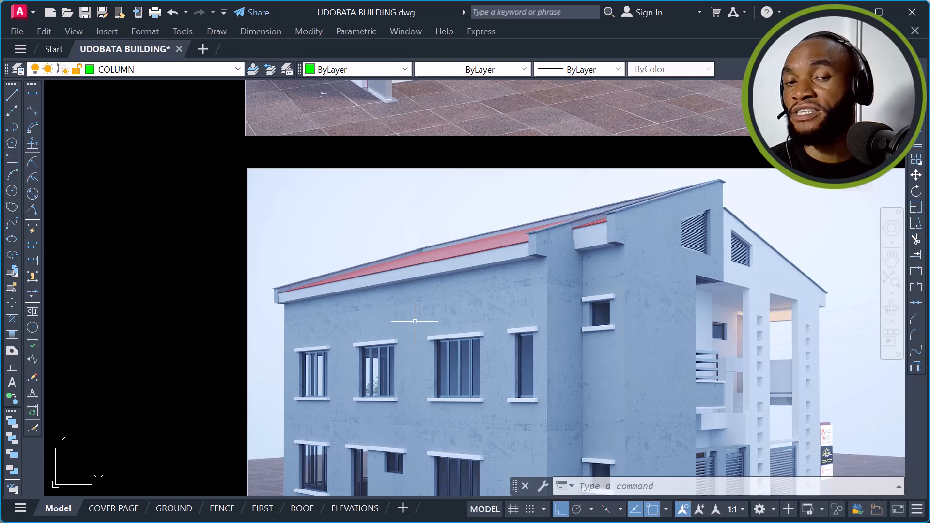
{"action": "scroll", "coordinate": [414, 321], "scroll_direction": "up", "scroll_amount": 3}
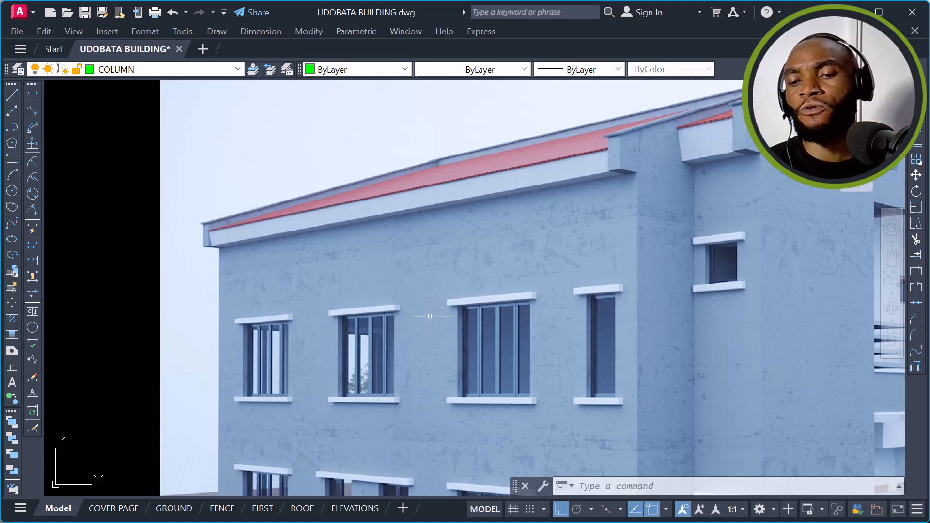
{"action": "scroll", "coordinate": [430, 316], "scroll_direction": "down", "scroll_amount": 5}
{"action": "scroll", "coordinate": [596, 195], "scroll_direction": "down", "scroll_amount": 2}
{"action": "scroll", "coordinate": [601, 196], "scroll_direction": "up", "scroll_amount": 6}
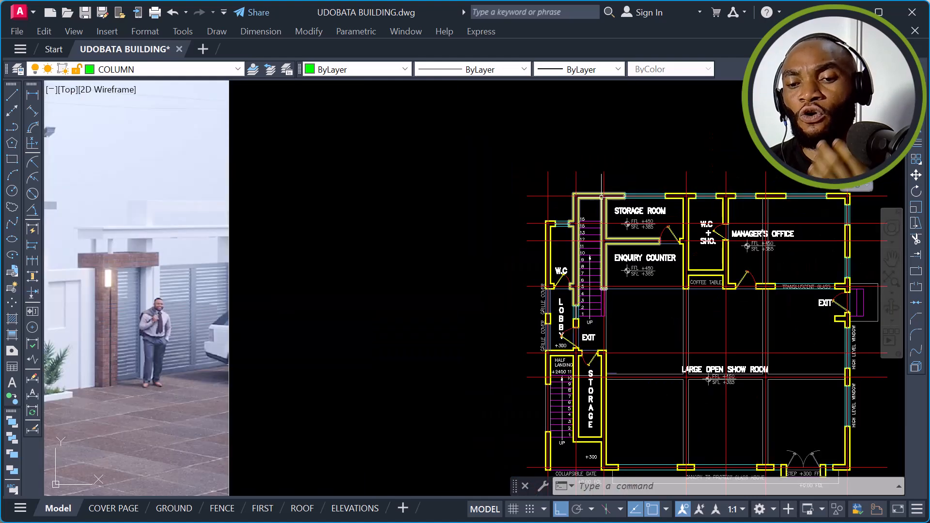
{"action": "scroll", "coordinate": [601, 197], "scroll_direction": "up", "scroll_amount": 8}
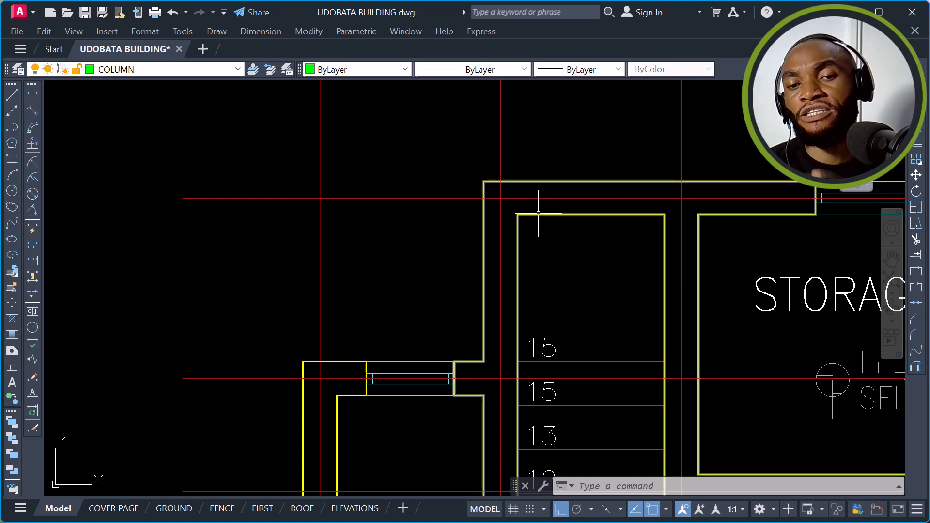
{"action": "scroll", "coordinate": [534, 211], "scroll_direction": "down", "scroll_amount": 8}
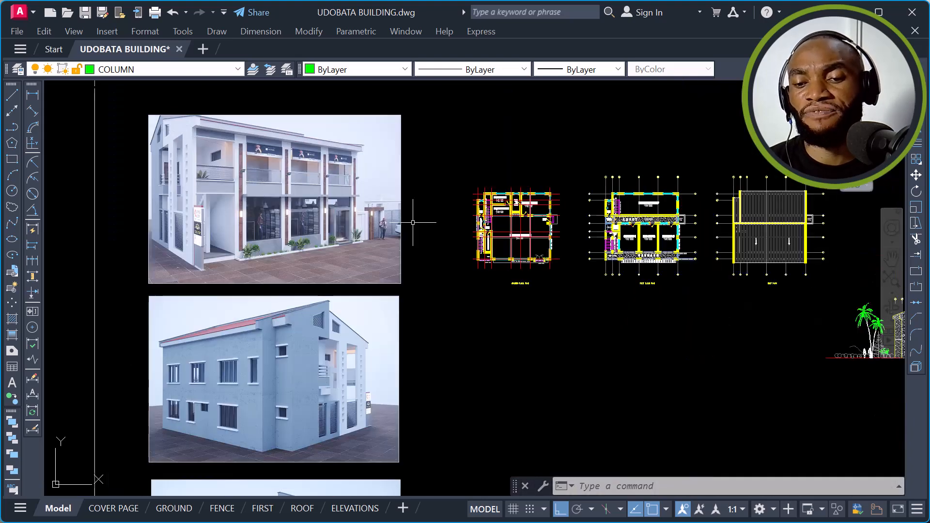
{"action": "scroll", "coordinate": [512, 199], "scroll_direction": "up", "scroll_amount": 4}
{"action": "scroll", "coordinate": [413, 158], "scroll_direction": "up", "scroll_amount": 6}
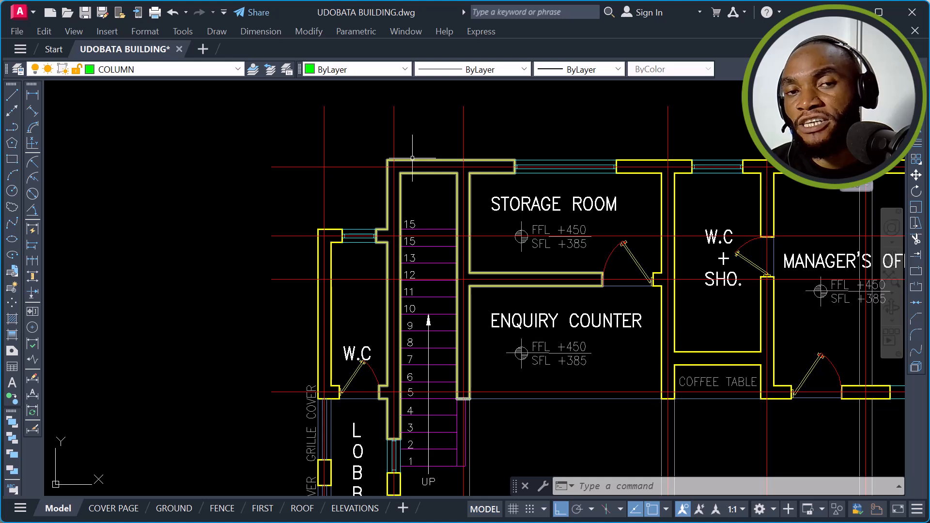
{"action": "left_click", "coordinate": [412, 158]}
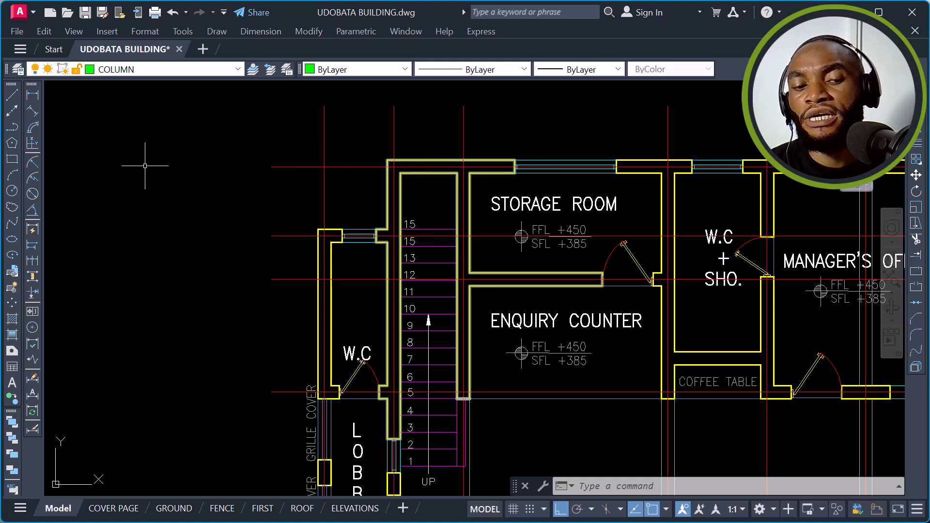
{"action": "left_click", "coordinate": [14, 163]}
{"action": "key", "text": "F8"}
{"action": "key", "text": "Escape"}
{"action": "key", "text": "F8"}
Step: Draw a 225 by 225 square column in the empty space beside the ground floor plan
{"action": "type", "text": "R"}
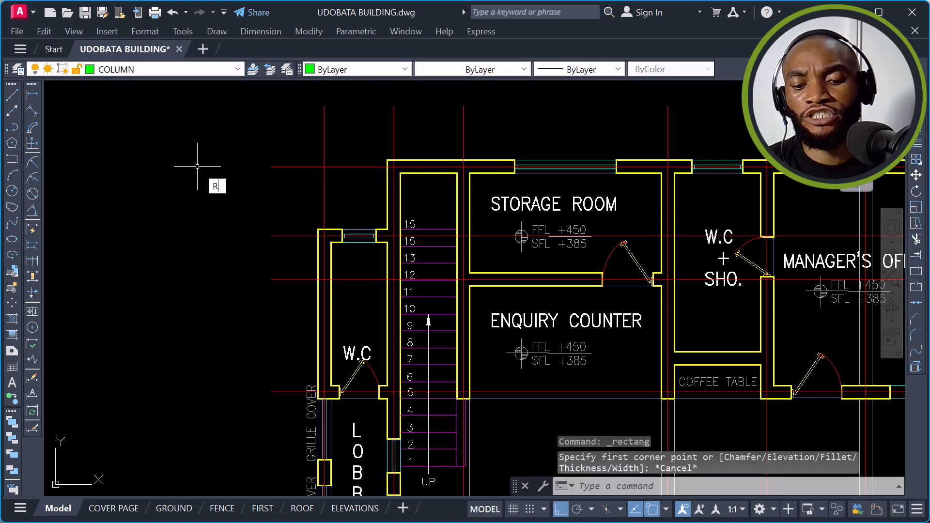
{"action": "type", "text": "EC"}
{"action": "key", "text": "Return"}
{"action": "scroll", "coordinate": [191, 160], "scroll_direction": "down", "scroll_amount": 2}
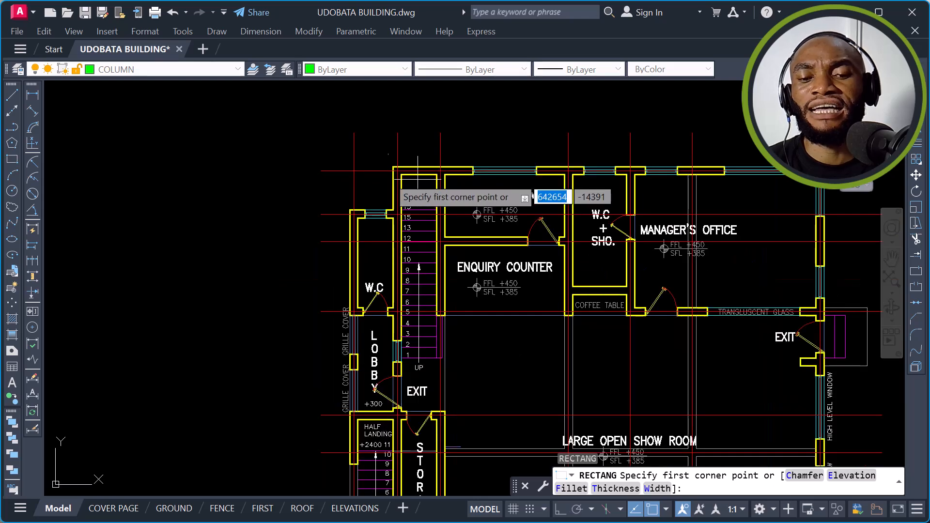
{"action": "left_click", "coordinate": [154, 141]}
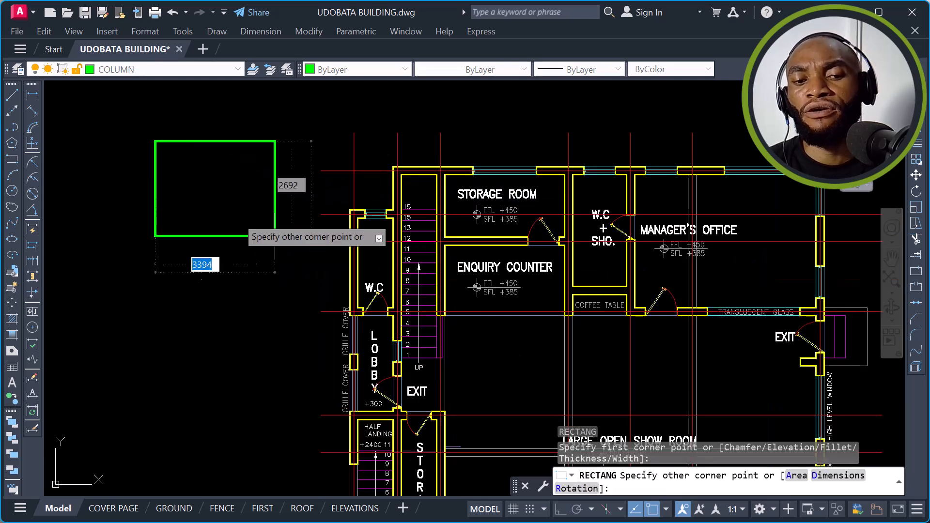
{"action": "type", "text": "225"}
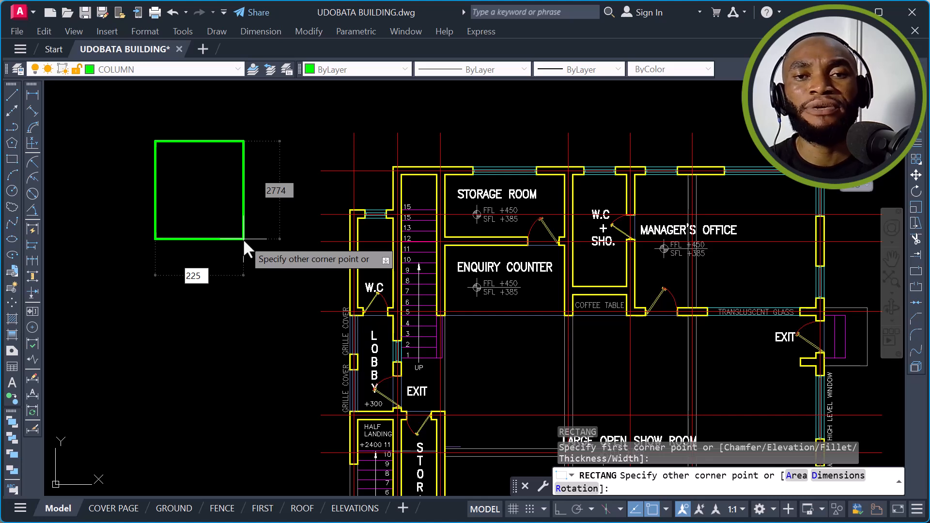
{"action": "key", "text": "Tab"}
{"action": "type", "text": "225"}
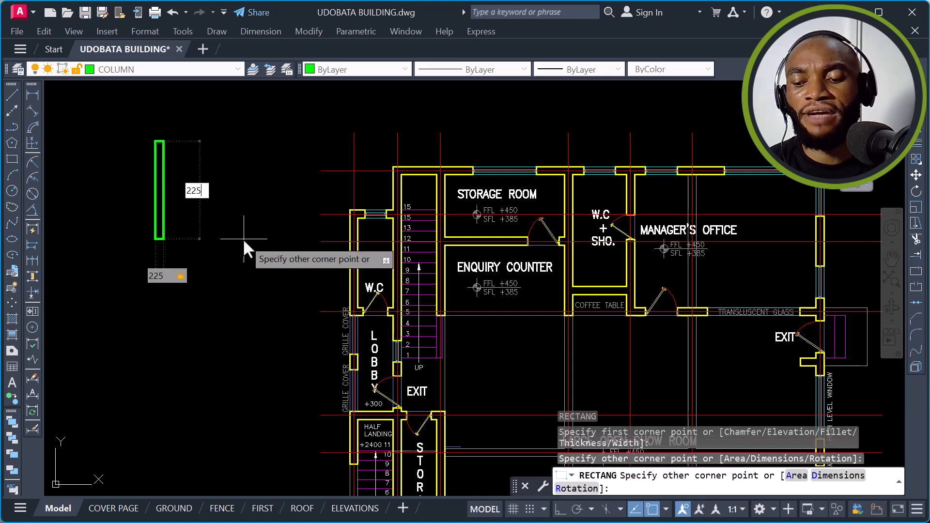
{"action": "key", "text": "Return"}
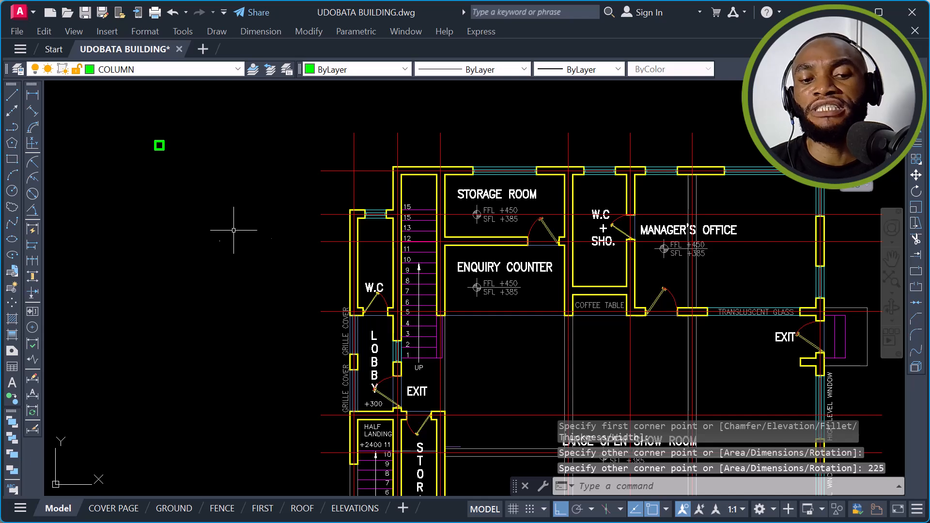
Step: Check the width of the new square column with a linear dimension, without placing it
{"action": "scroll", "coordinate": [167, 139], "scroll_direction": "up", "scroll_amount": 5}
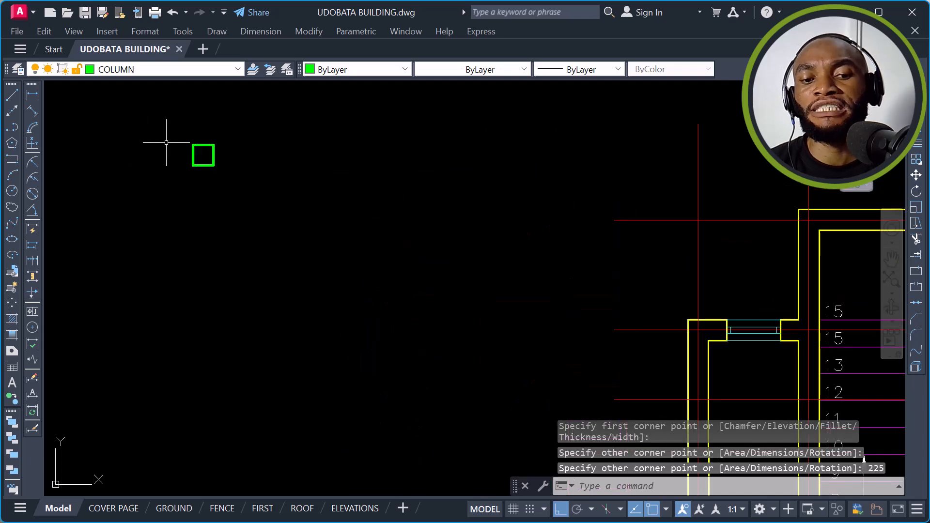
{"action": "left_click", "coordinate": [33, 95]}
{"action": "scroll", "coordinate": [207, 148], "scroll_direction": "up", "scroll_amount": 2}
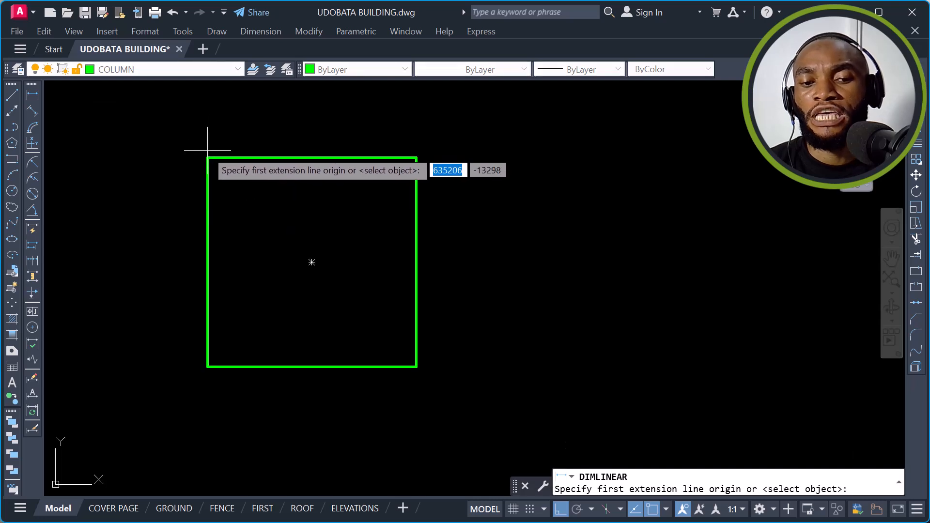
{"action": "left_click", "coordinate": [206, 155]}
{"action": "left_click", "coordinate": [416, 157]}
{"action": "scroll", "coordinate": [387, 182], "scroll_direction": "down", "scroll_amount": 3}
{"action": "scroll", "coordinate": [395, 172], "scroll_direction": "down", "scroll_amount": 3}
{"action": "key", "text": "Escape"}
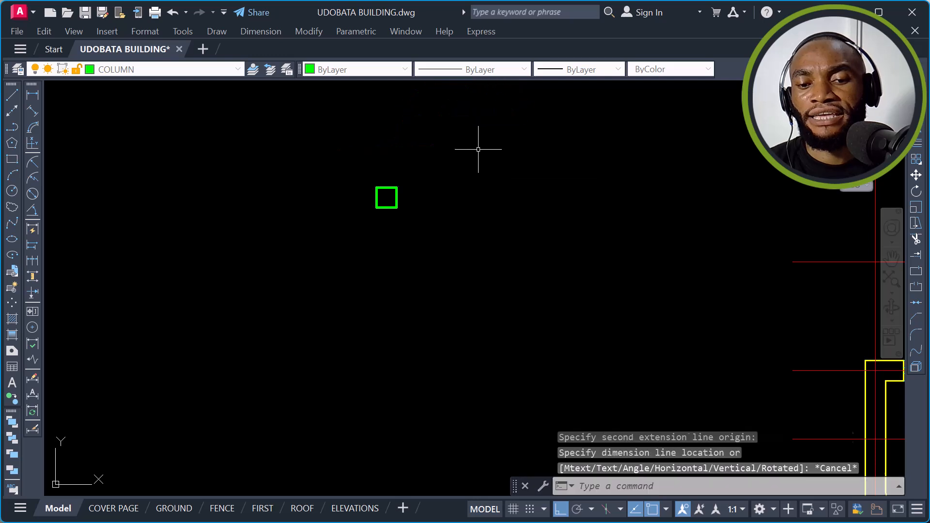
Step: Check the height of the square column with a linear dimension, without placing it
{"action": "scroll", "coordinate": [405, 192], "scroll_direction": "up", "scroll_amount": 4}
{"action": "type", "text": "v"}
{"action": "key", "text": "Escape"}
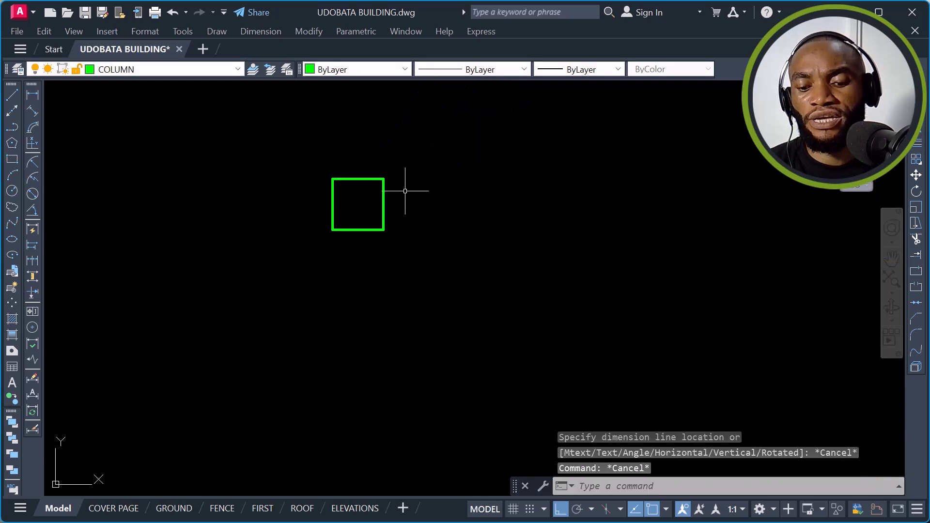
{"action": "key", "text": "space"}
{"action": "scroll", "coordinate": [389, 190], "scroll_direction": "up", "scroll_amount": 2}
{"action": "left_click", "coordinate": [379, 175]}
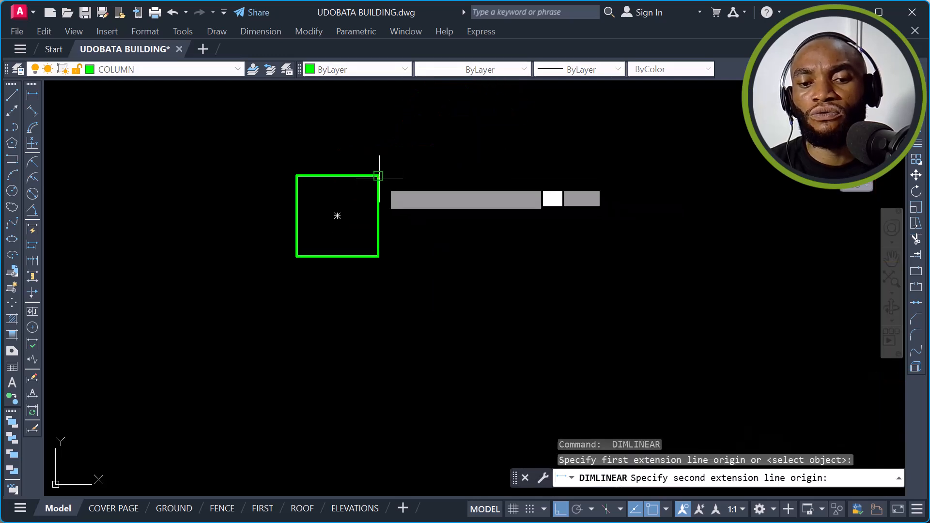
{"action": "left_click", "coordinate": [379, 256]}
{"action": "scroll", "coordinate": [484, 246], "scroll_direction": "down", "scroll_amount": 4}
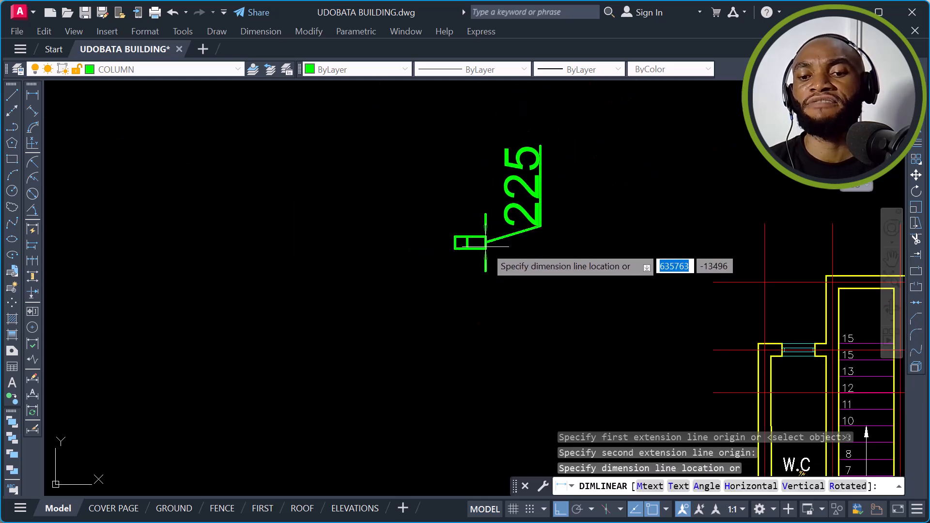
{"action": "key", "text": "Escape"}
{"action": "scroll", "coordinate": [477, 245], "scroll_direction": "up", "scroll_amount": 6}
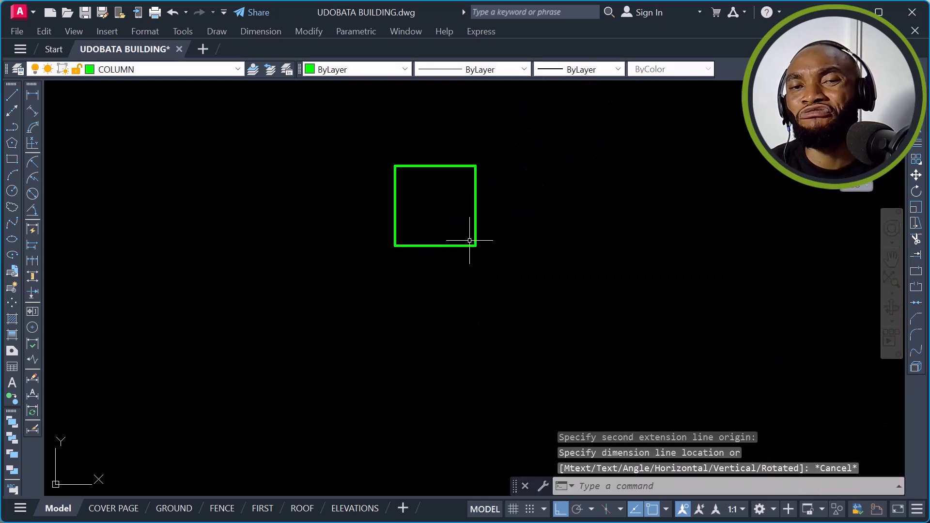
{"action": "scroll", "coordinate": [483, 215], "scroll_direction": "down", "scroll_amount": 1}
{"action": "scroll", "coordinate": [484, 215], "scroll_direction": "down", "scroll_amount": 1}
{"action": "left_click", "coordinate": [506, 185]}
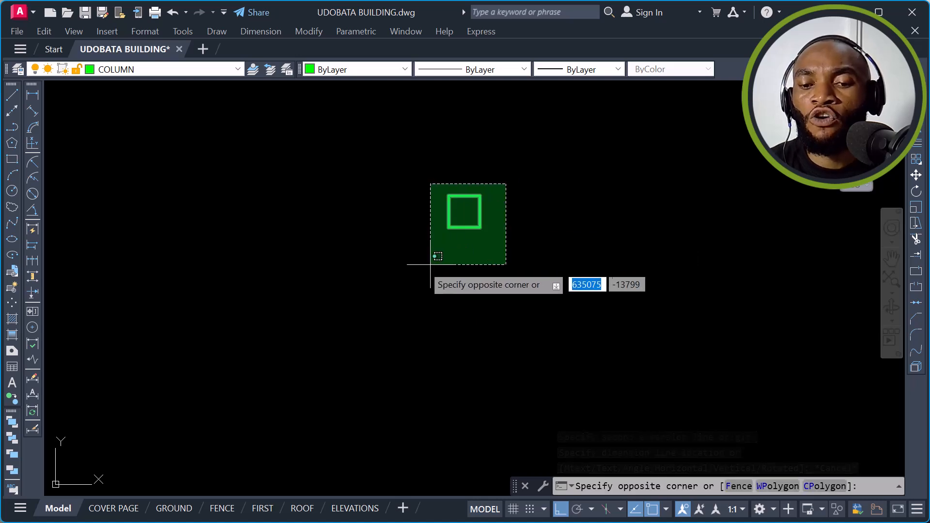
{"action": "left_click", "coordinate": [424, 264]}
{"action": "type", "text": "co"}
{"action": "key", "text": "Return"}
{"action": "key", "text": "Escape"}
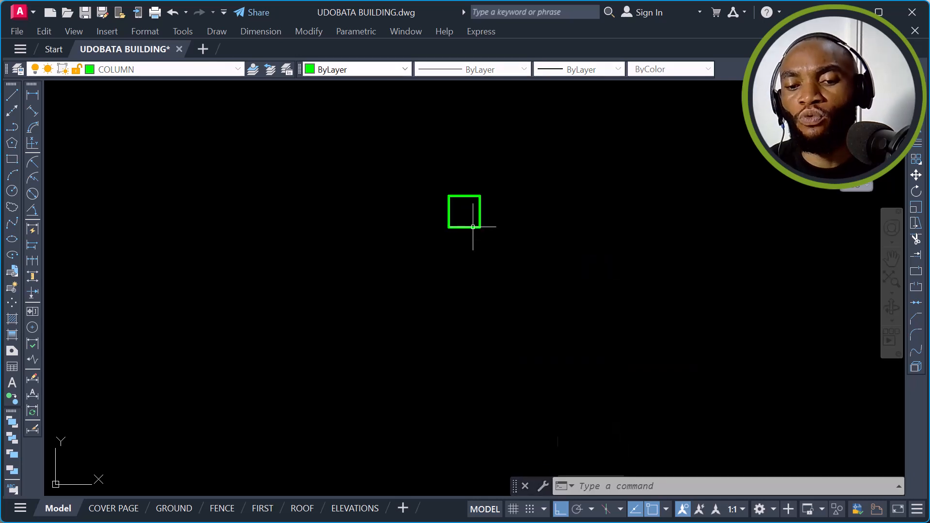
Step: Move the square column by its centre onto the grid intersection at the staircase's outer wall corner
{"action": "left_click", "coordinate": [484, 196]}
{"action": "left_click", "coordinate": [432, 253]}
{"action": "type", "text": "m"}
{"action": "key", "text": "Return"}
{"action": "scroll", "coordinate": [482, 197], "scroll_direction": "up", "scroll_amount": 2}
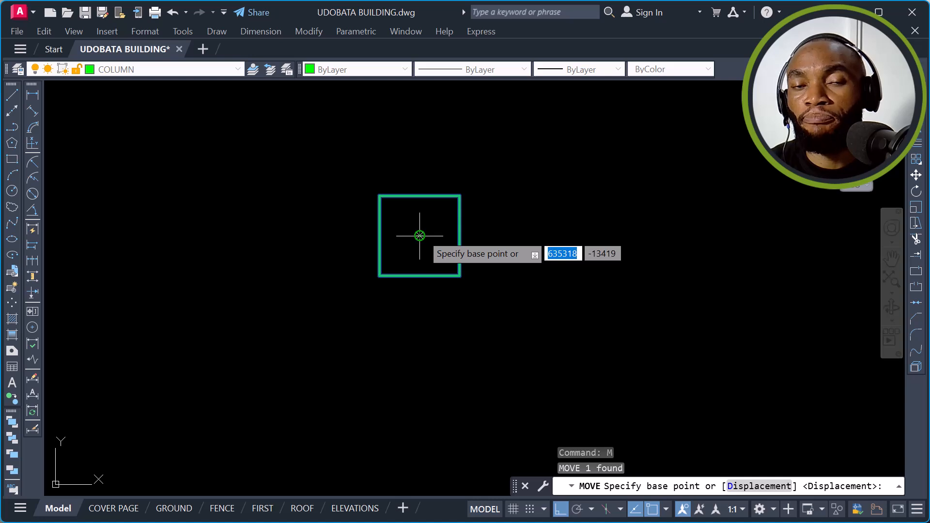
{"action": "scroll", "coordinate": [419, 235], "scroll_direction": "up", "scroll_amount": 2}
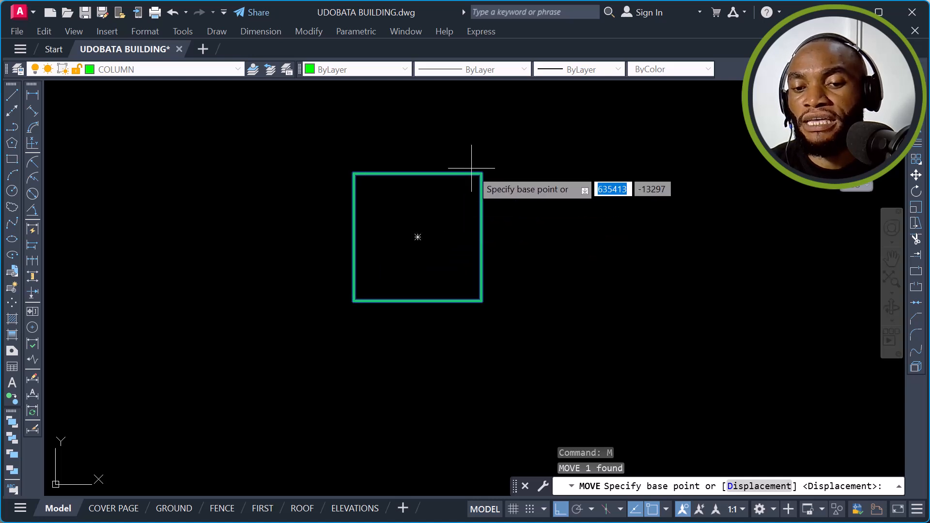
{"action": "left_click", "coordinate": [418, 236]}
{"action": "scroll", "coordinate": [155, 213], "scroll_direction": "down", "scroll_amount": 3}
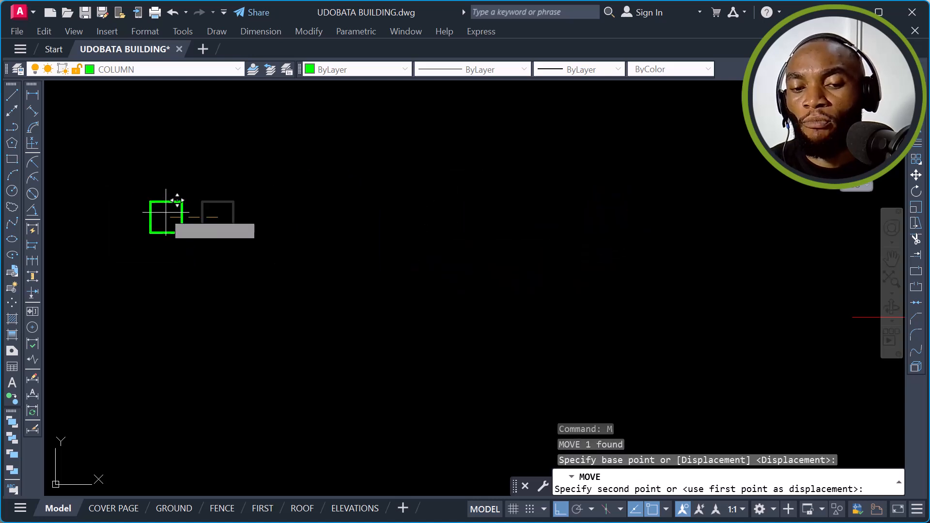
{"action": "scroll", "coordinate": [459, 238], "scroll_direction": "up", "scroll_amount": 4}
{"action": "scroll", "coordinate": [471, 243], "scroll_direction": "up", "scroll_amount": 4}
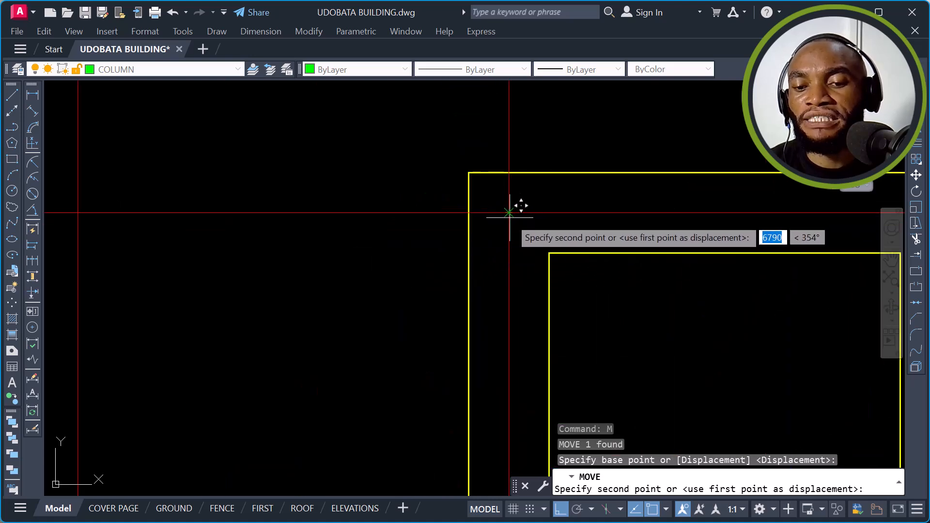
{"action": "scroll", "coordinate": [509, 212], "scroll_direction": "up", "scroll_amount": 4}
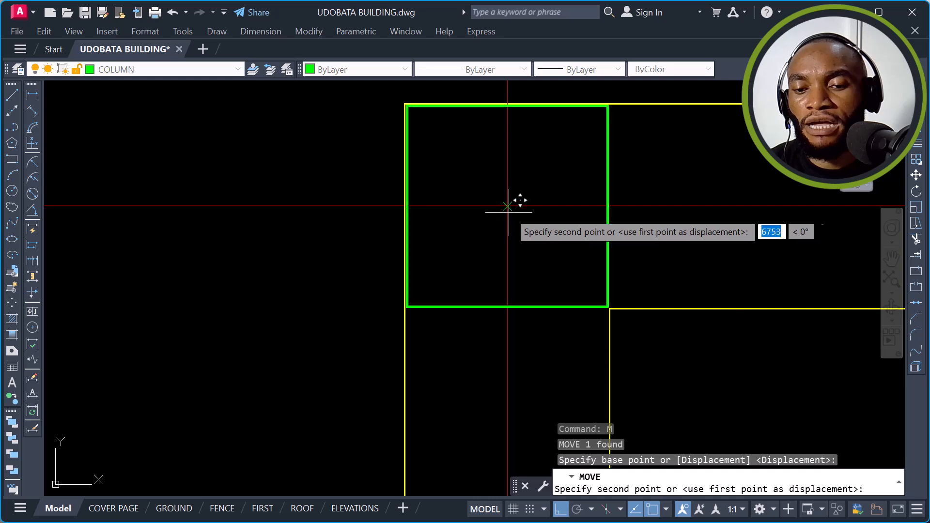
{"action": "left_click", "coordinate": [508, 208]}
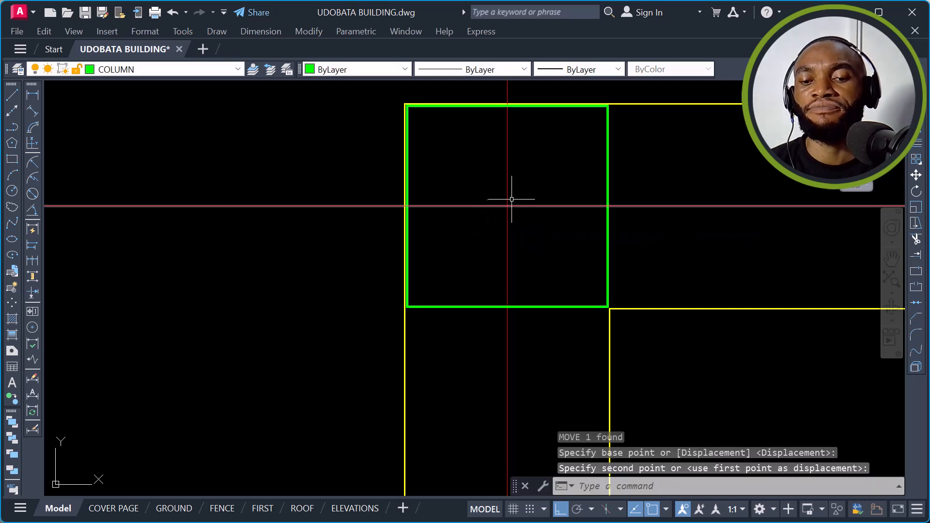
Step: Draw a rectangular column about 230 by 230 from the outer to the inner wall corner of the W.C. beside the staircase
{"action": "scroll", "coordinate": [607, 199], "scroll_direction": "down", "scroll_amount": 2}
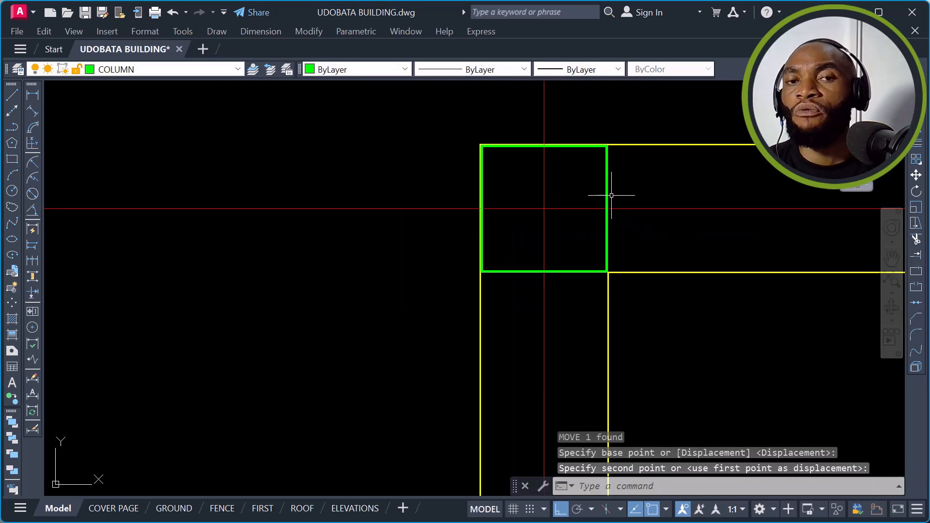
{"action": "scroll", "coordinate": [614, 167], "scroll_direction": "down", "scroll_amount": 1}
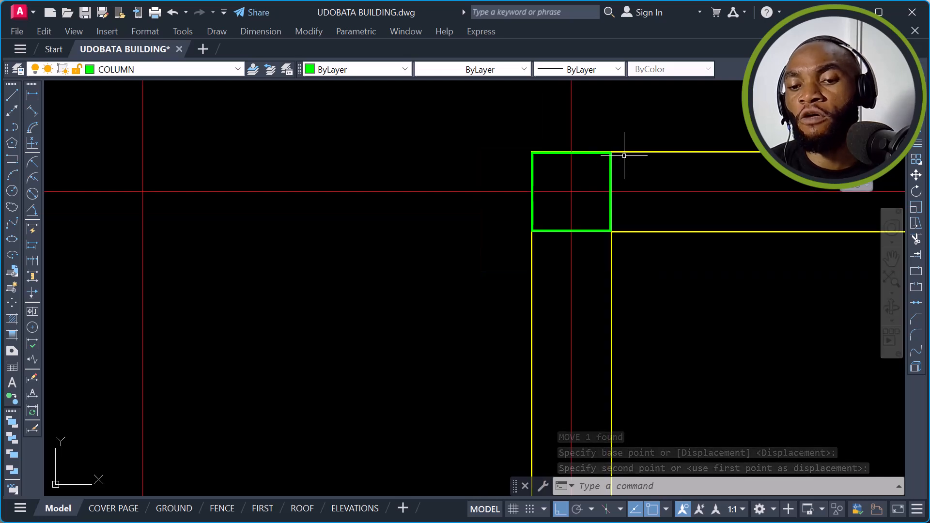
{"action": "scroll", "coordinate": [623, 150], "scroll_direction": "down", "scroll_amount": 4}
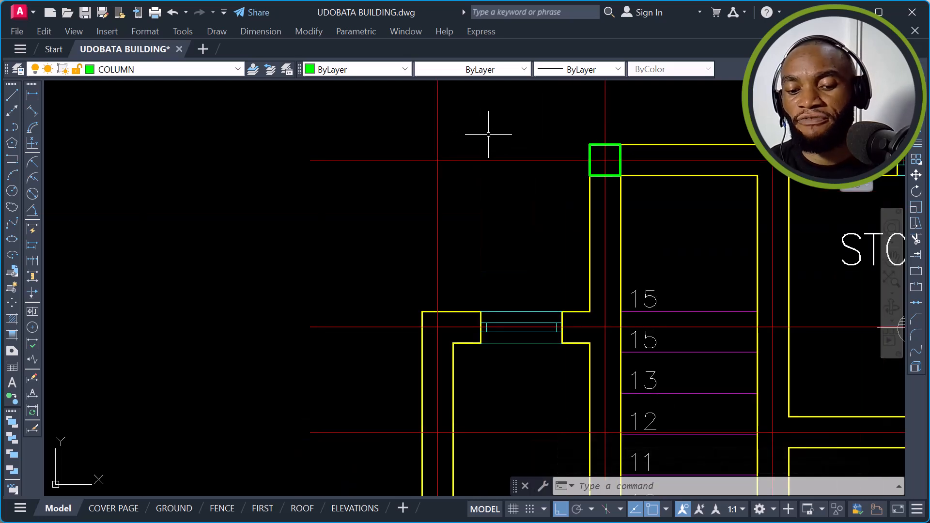
{"action": "type", "text": "C"}
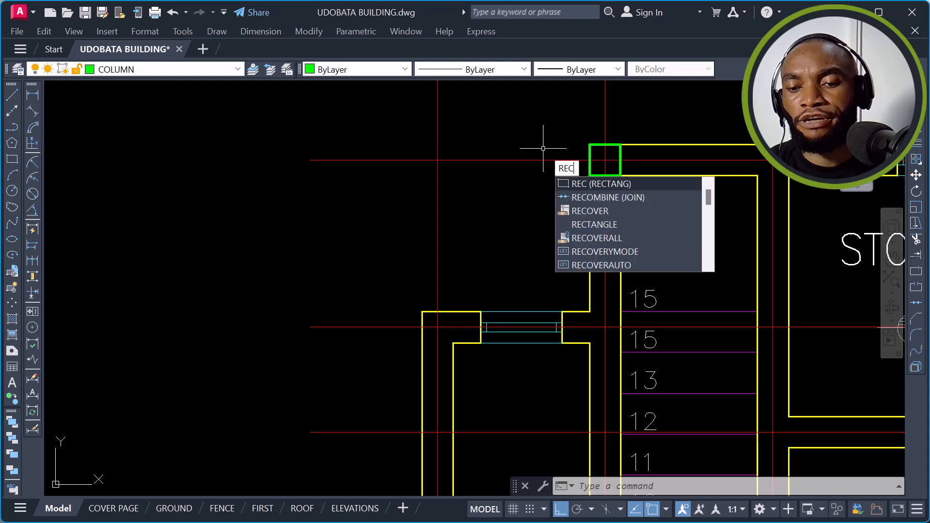
{"action": "key", "text": "Return"}
{"action": "scroll", "coordinate": [436, 339], "scroll_direction": "up", "scroll_amount": 5}
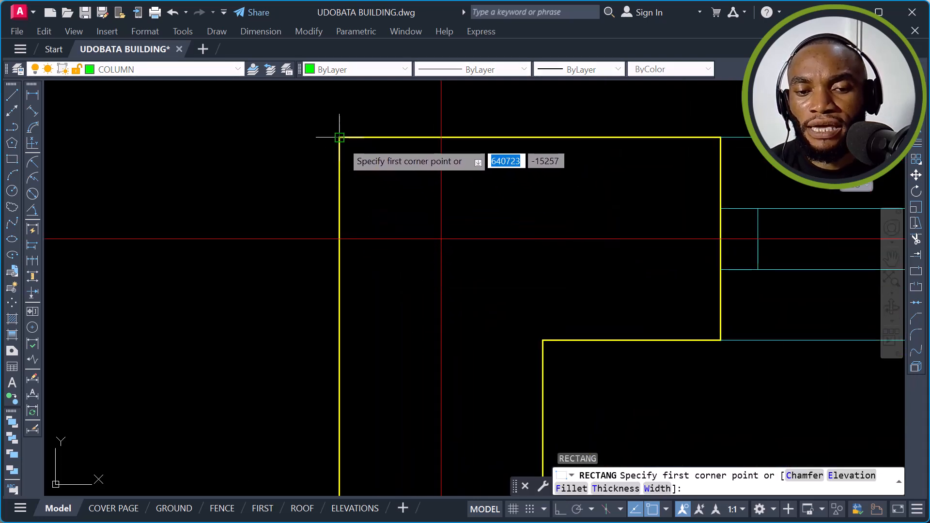
{"action": "left_click", "coordinate": [340, 138]}
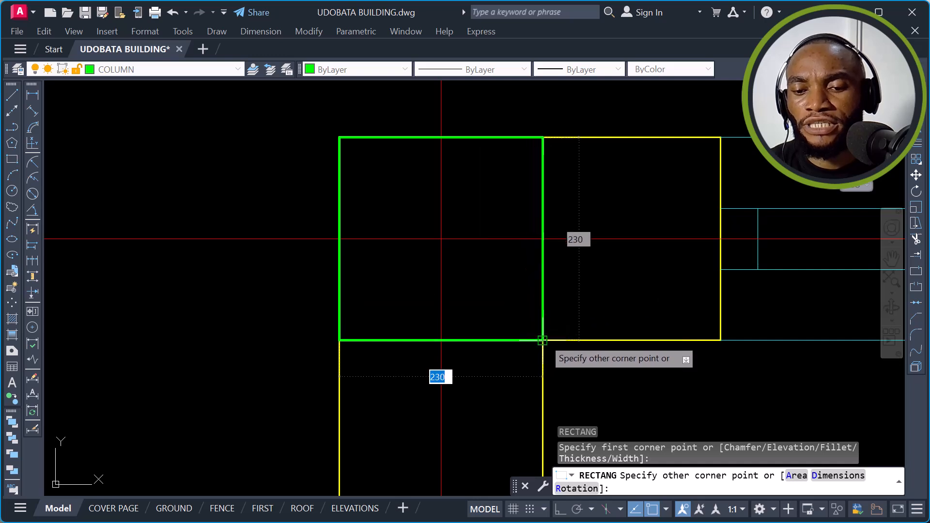
{"action": "left_click", "coordinate": [544, 335]}
{"action": "left_click", "coordinate": [556, 208]}
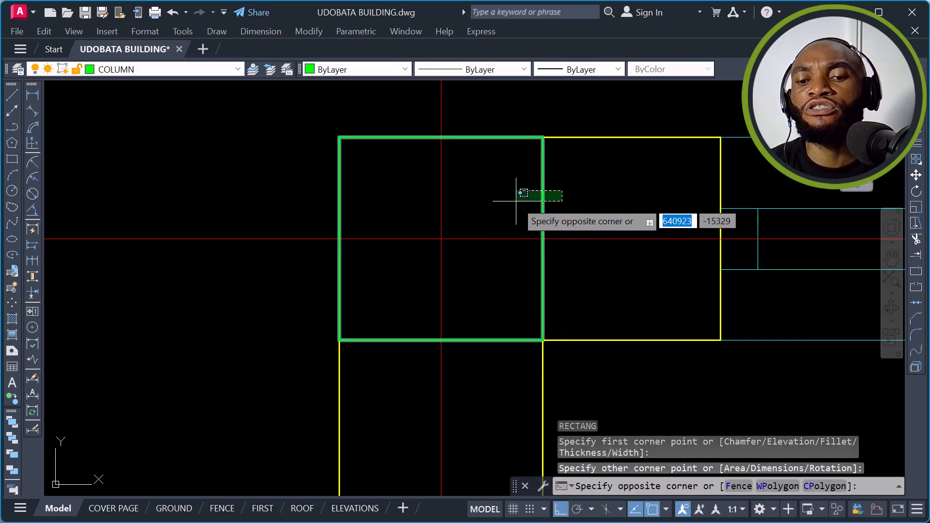
{"action": "left_click", "coordinate": [518, 200]}
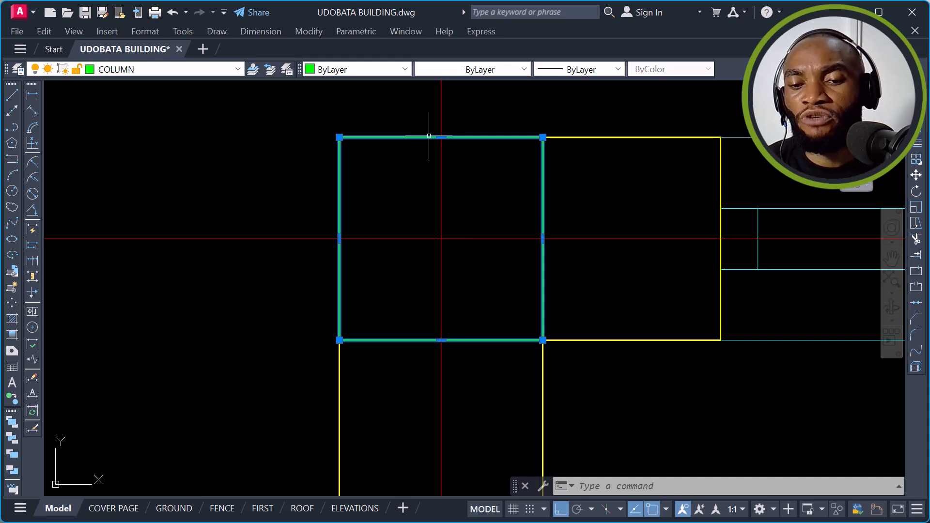
{"action": "left_click", "coordinate": [469, 118]}
{"action": "key", "text": "Escape"}
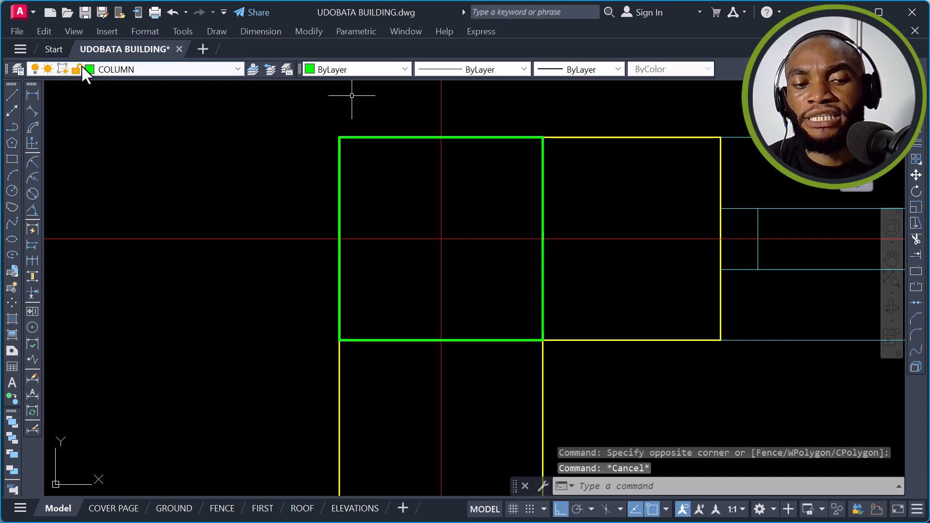
Step: Check the wall thickness beside the W.C. corner column with a vertical linear dimension, without placing it
{"action": "left_click", "coordinate": [32, 95]}
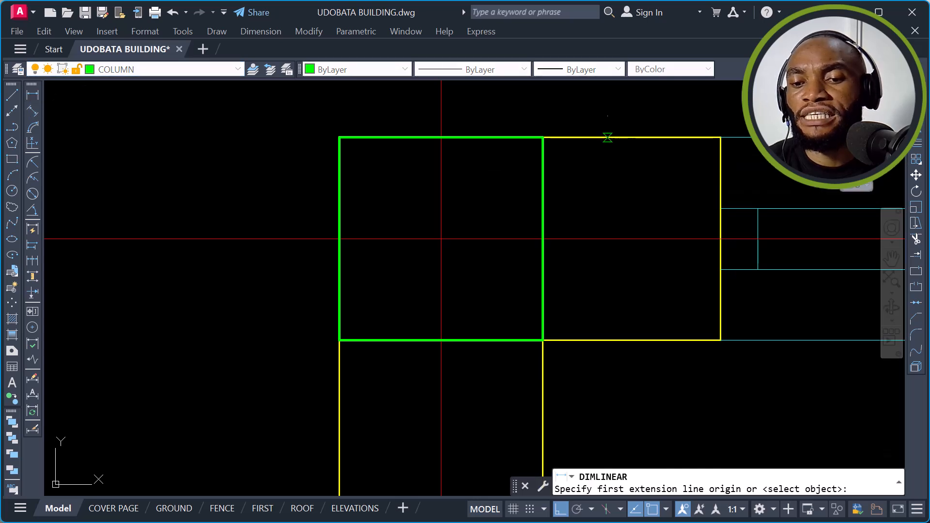
{"action": "left_click", "coordinate": [608, 138]}
{"action": "left_click", "coordinate": [607, 340]}
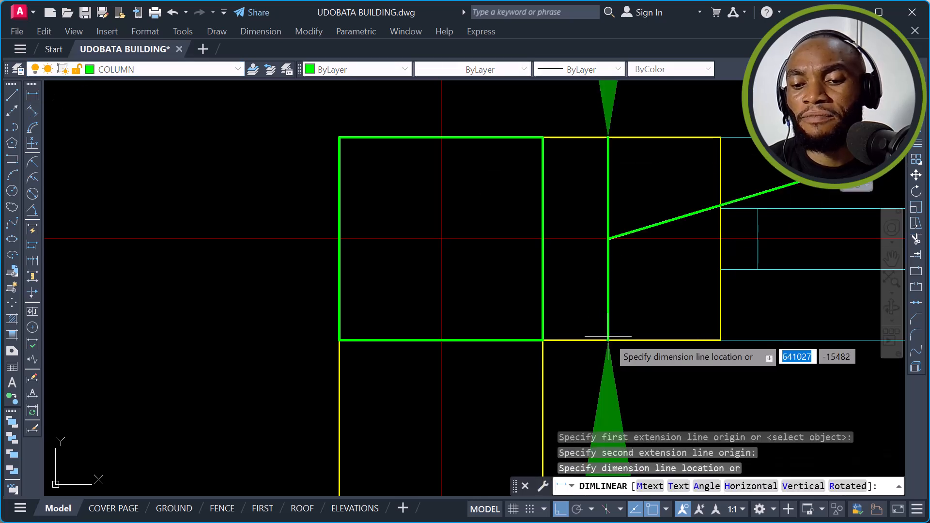
{"action": "scroll", "coordinate": [563, 229], "scroll_direction": "down", "scroll_amount": 10}
{"action": "key", "text": "Escape"}
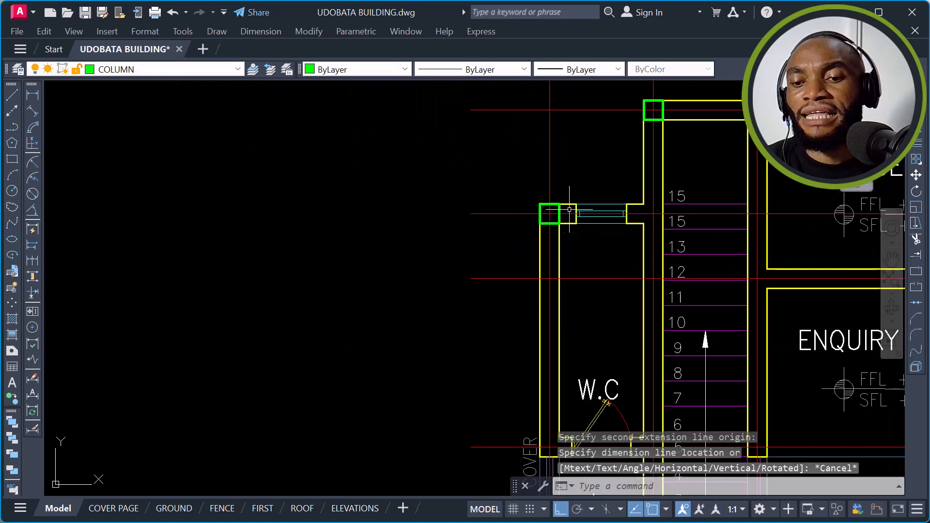
Step: Check the gap between the staircase corner column and the outer wall line with a linear dimension, without placing it
{"action": "key", "text": "Return"}
{"action": "scroll", "coordinate": [644, 121], "scroll_direction": "up", "scroll_amount": 8}
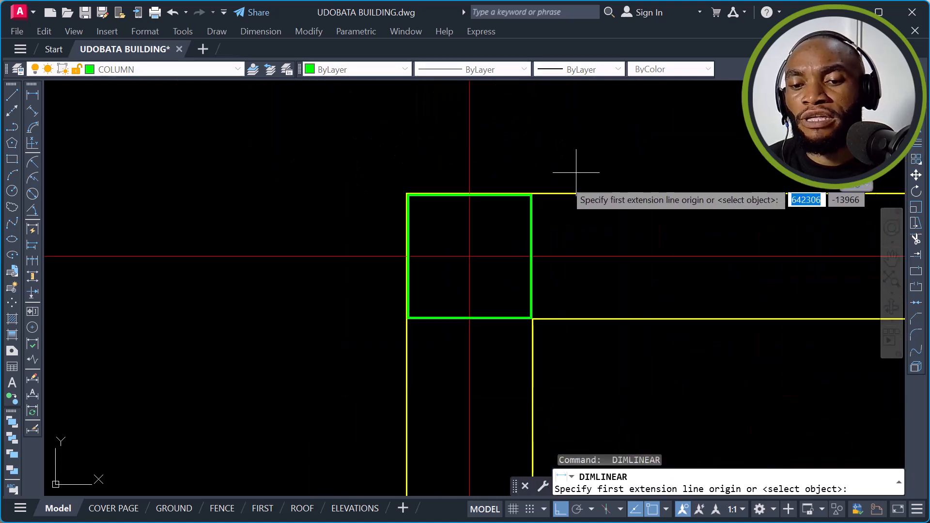
{"action": "scroll", "coordinate": [533, 203], "scroll_direction": "up", "scroll_amount": 5}
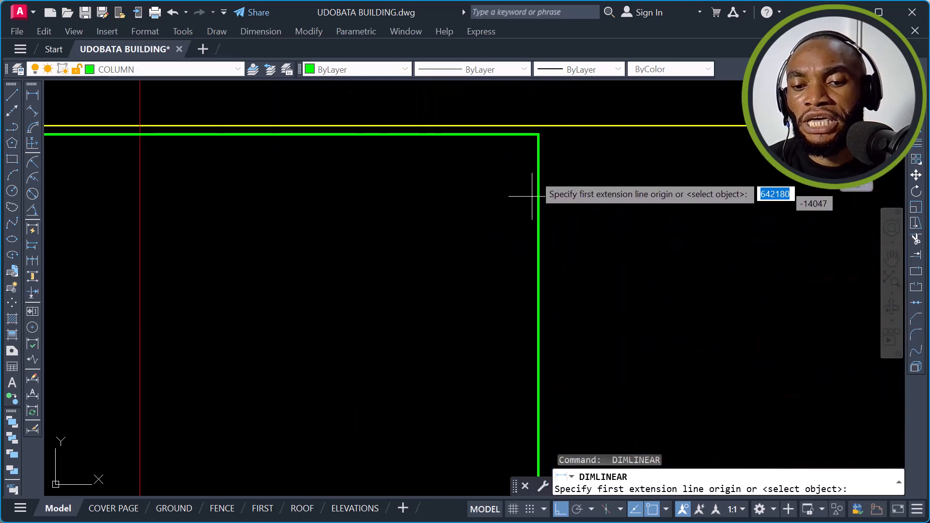
{"action": "left_click", "coordinate": [537, 135]}
{"action": "scroll", "coordinate": [536, 140], "scroll_direction": "up", "scroll_amount": 3}
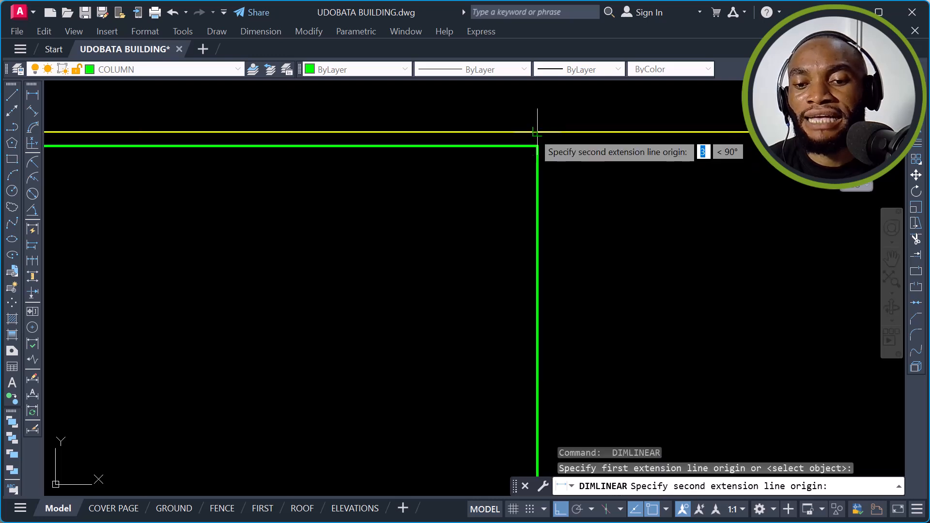
{"action": "scroll", "coordinate": [539, 132], "scroll_direction": "down", "scroll_amount": 5}
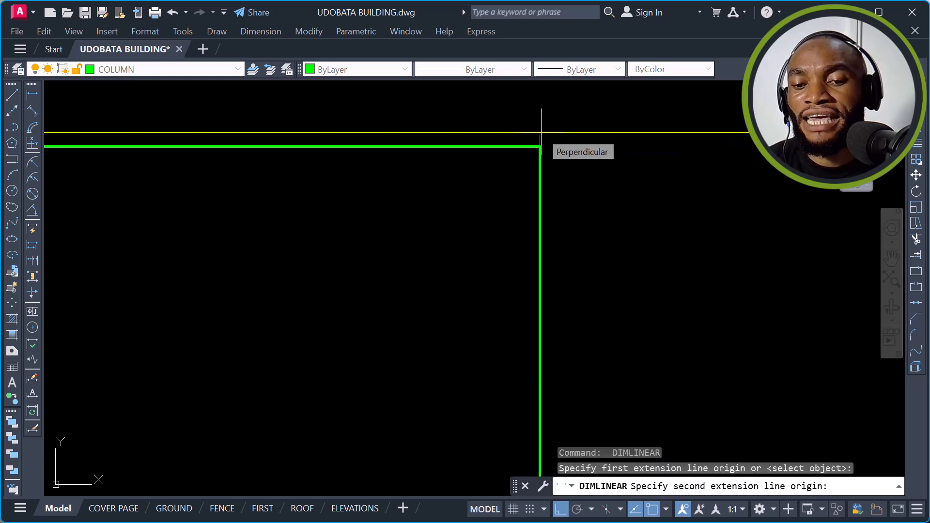
{"action": "key", "text": "Escape"}
Step: Erase the square column at the staircase's outer wall corner
{"action": "left_click", "coordinate": [580, 162]}
{"action": "left_click", "coordinate": [526, 186]}
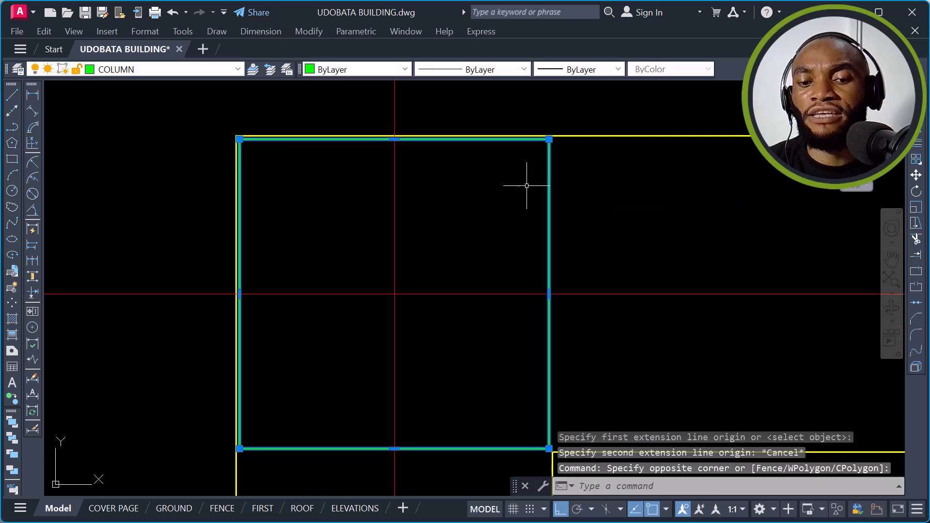
{"action": "scroll", "coordinate": [397, 136], "scroll_direction": "down", "scroll_amount": 4}
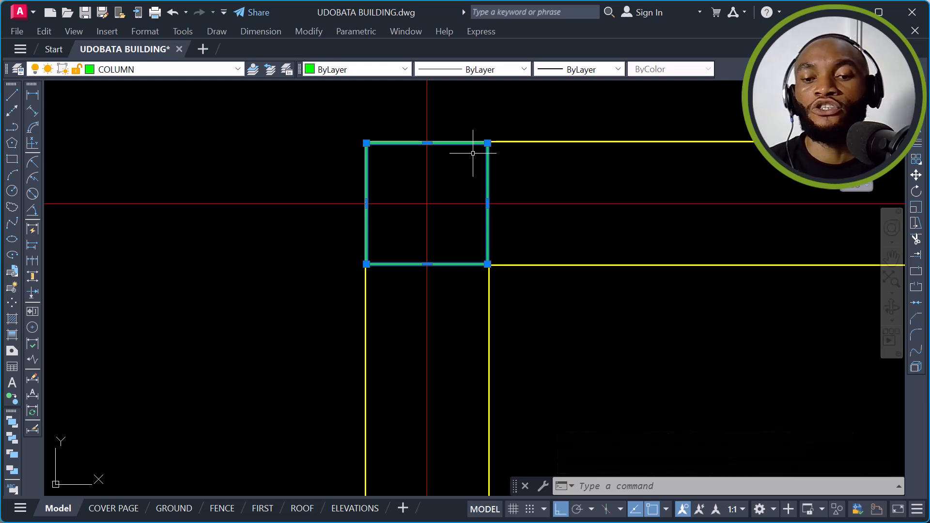
{"action": "key", "text": "Return"}
Step: Draw a rectangular column from the outer to the inner wall corner at the staircase's outer wall corner
{"action": "scroll", "coordinate": [482, 155], "scroll_direction": "down", "scroll_amount": 6}
{"action": "scroll", "coordinate": [465, 301], "scroll_direction": "up", "scroll_amount": 7}
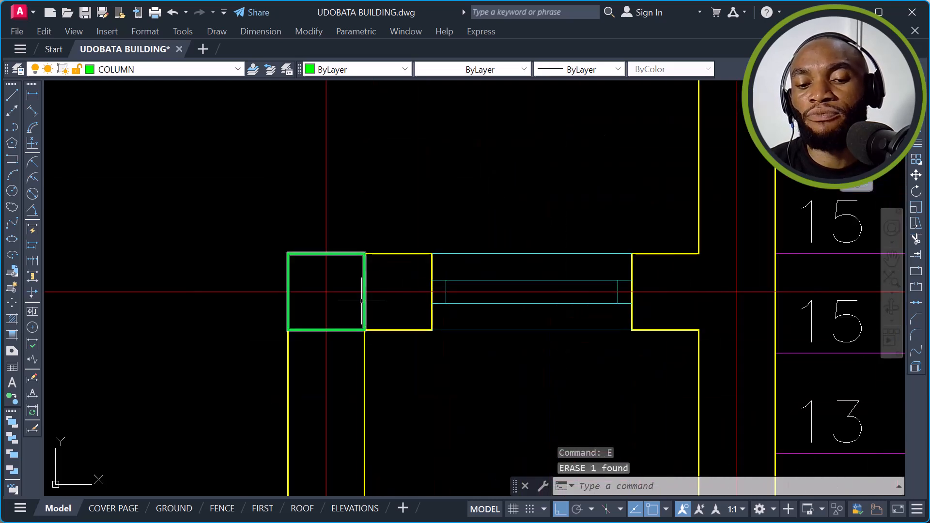
{"action": "type", "text": "RE"}
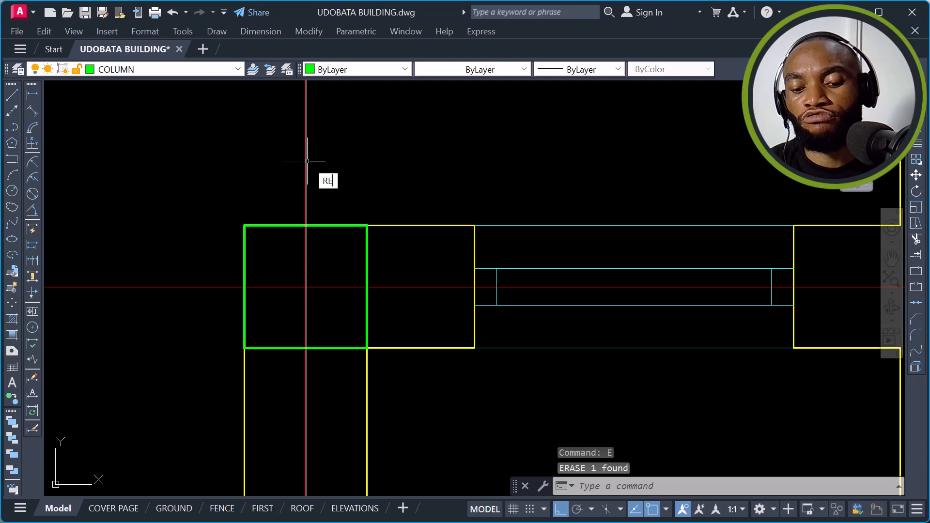
{"action": "type", "text": "C"}
{"action": "key", "text": "Return"}
{"action": "scroll", "coordinate": [304, 237], "scroll_direction": "down", "scroll_amount": 5}
{"action": "middle_click_drag", "start_coordinate": [509, 223], "coordinate": [510, 228]}
{"action": "scroll", "coordinate": [508, 149], "scroll_direction": "up", "scroll_amount": 8}
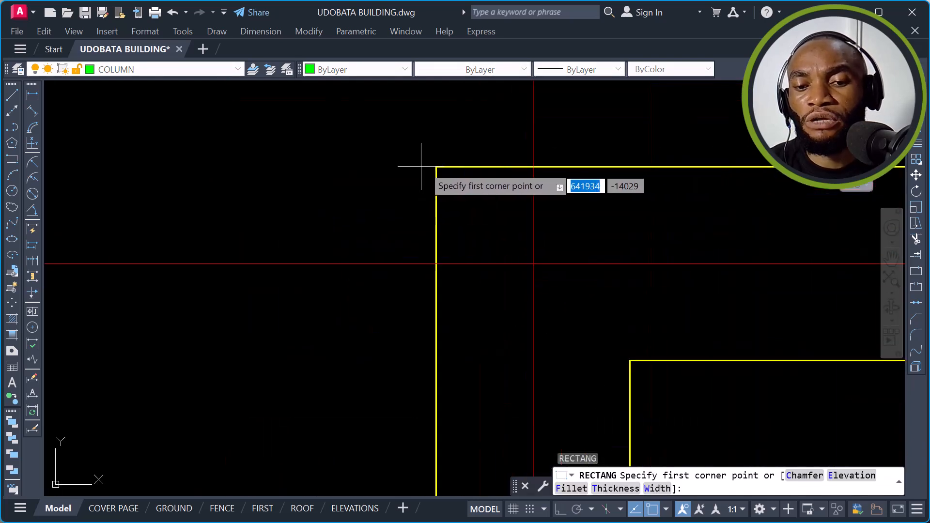
{"action": "left_click", "coordinate": [436, 167]}
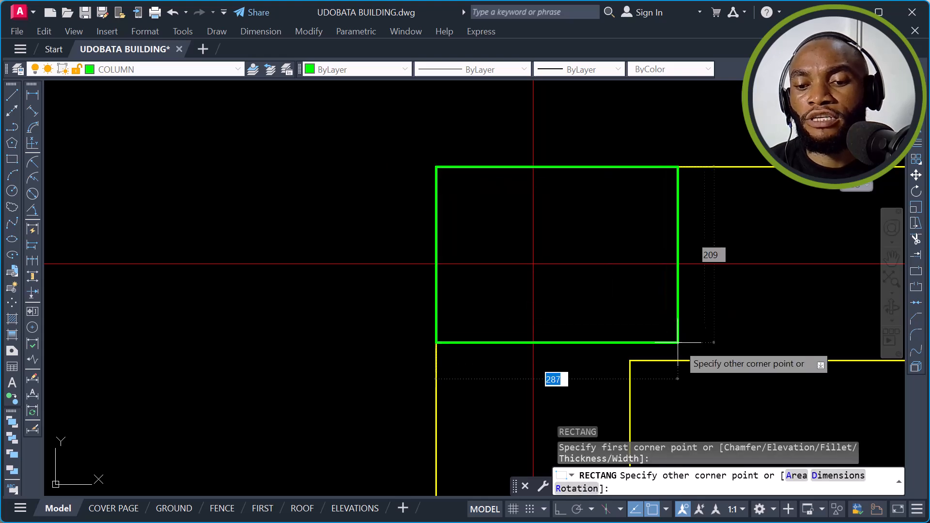
{"action": "left_click", "coordinate": [630, 361]}
Step: Draw a 230 by 230 square column in the empty area beside the floor plan
{"action": "scroll", "coordinate": [586, 240], "scroll_direction": "down", "scroll_amount": 6}
{"action": "scroll", "coordinate": [589, 245], "scroll_direction": "down", "scroll_amount": 3}
{"action": "type", "text": "REC"}
{"action": "key", "text": "Return"}
{"action": "left_click", "coordinate": [323, 170]}
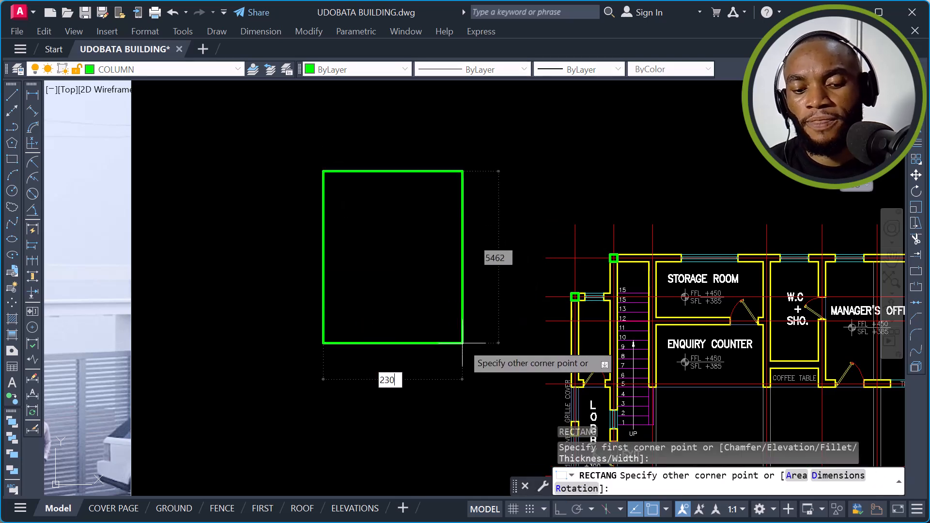
{"action": "type", "text": "230"}
{"action": "key", "text": "Tab"}
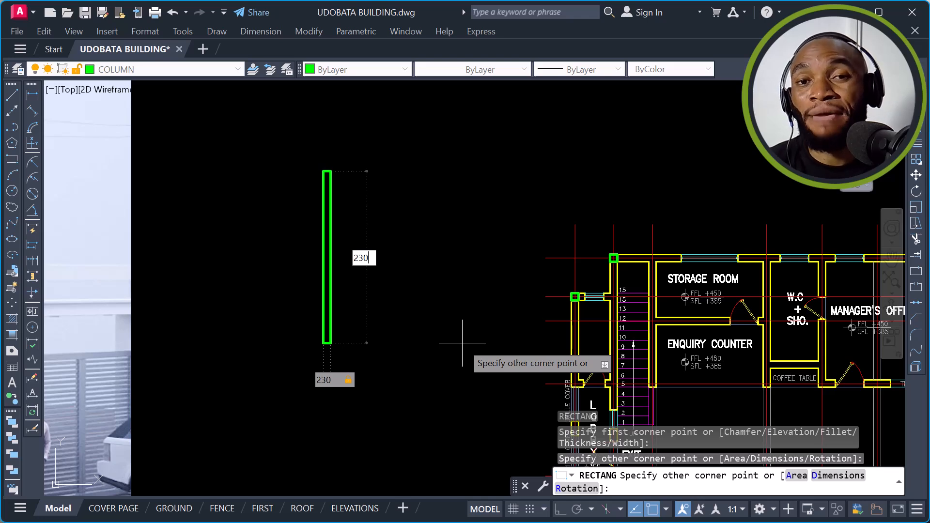
{"action": "key", "text": "Return"}
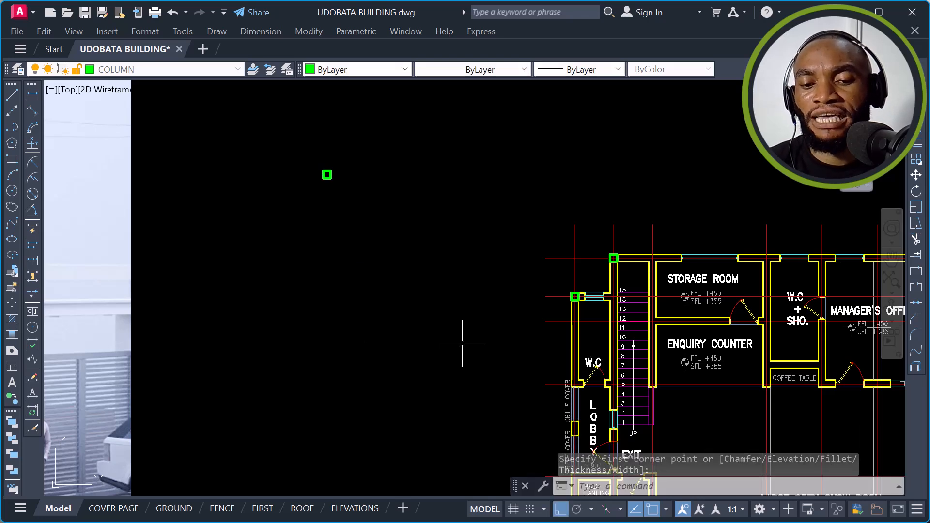
Step: Move the new square column by its centre onto the outer wall where the STORAGE ROOM and W.C + SHO. partition meets it
{"action": "scroll", "coordinate": [348, 172], "scroll_direction": "up", "scroll_amount": 7}
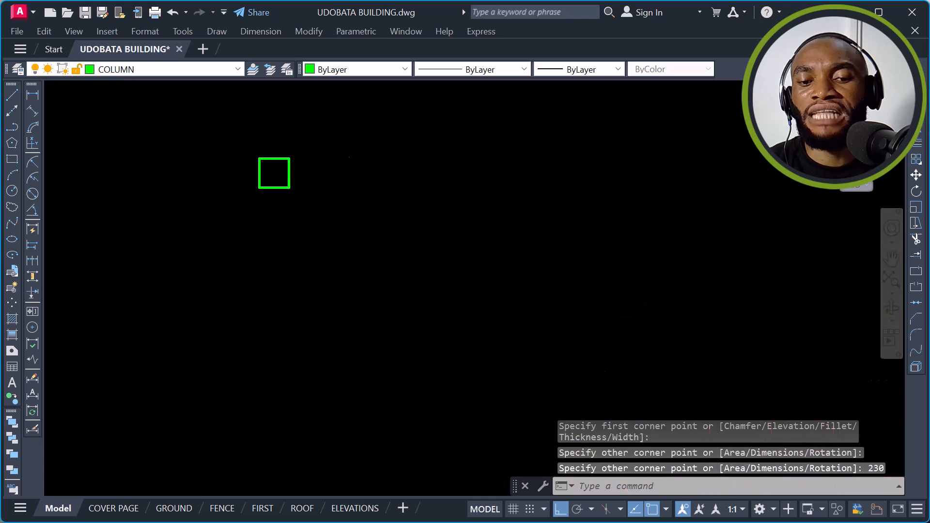
{"action": "left_click", "coordinate": [338, 142]}
{"action": "left_click", "coordinate": [199, 275]}
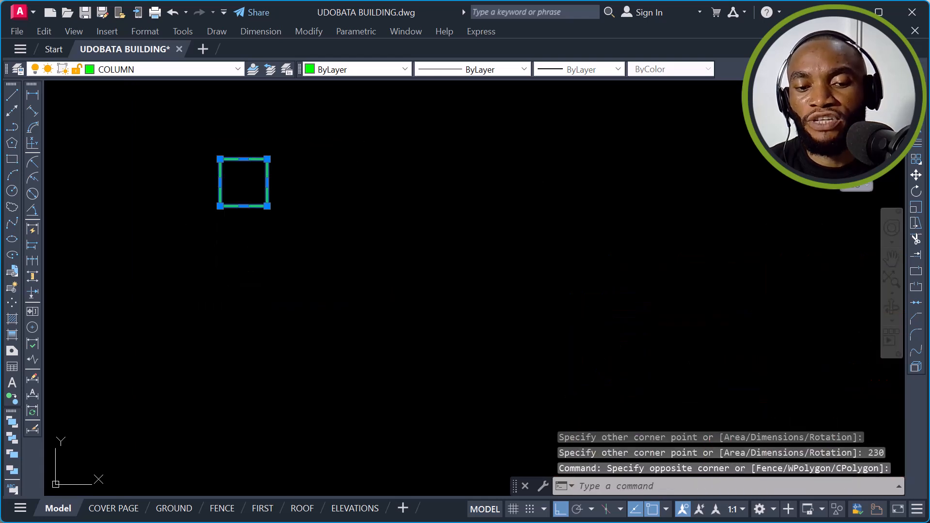
{"action": "type", "text": "m"}
{"action": "key", "text": "Return"}
{"action": "left_click", "coordinate": [245, 180]}
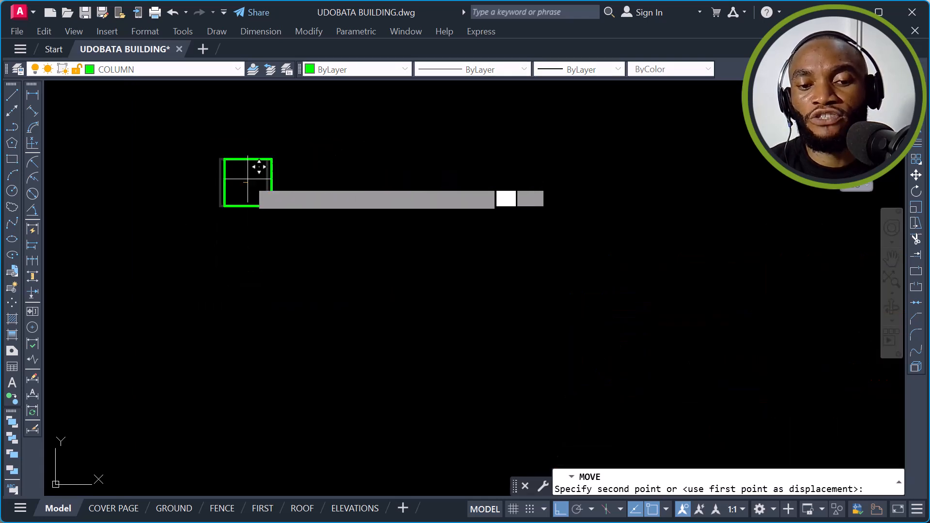
{"action": "scroll", "coordinate": [336, 115], "scroll_direction": "down", "scroll_amount": 10}
{"action": "scroll", "coordinate": [611, 190], "scroll_direction": "up", "scroll_amount": 8}
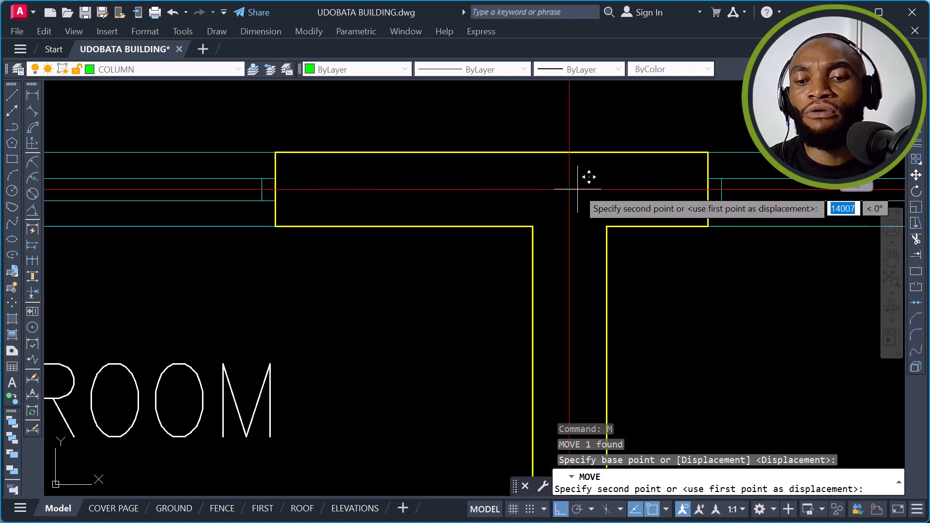
{"action": "left_click", "coordinate": [573, 191]}
Step: Shift the square column by its centre about 30 horizontally onto the grid intersection above the STORAGE ROOM and W.C + SHO. partition
{"action": "left_click", "coordinate": [614, 170]}
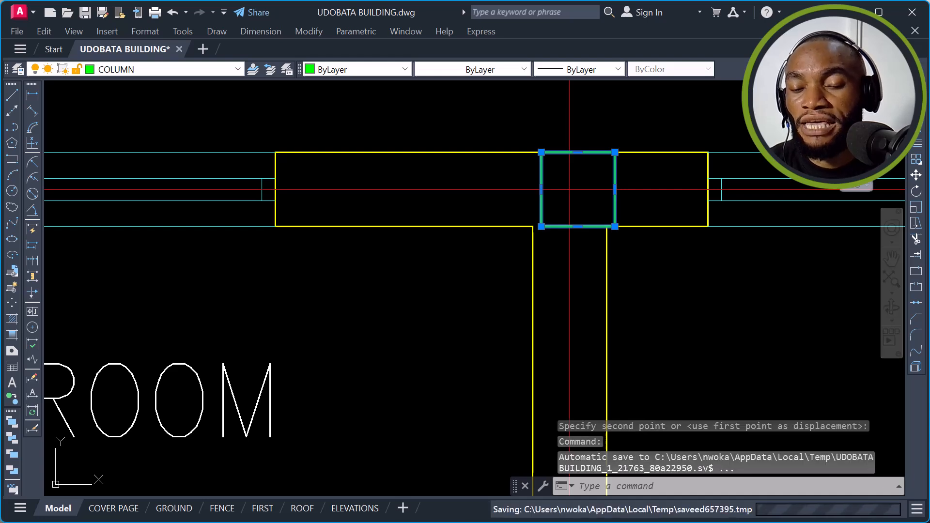
{"action": "type", "text": "m"}
{"action": "key", "text": "Return"}
{"action": "scroll", "coordinate": [609, 154], "scroll_direction": "up", "scroll_amount": 2}
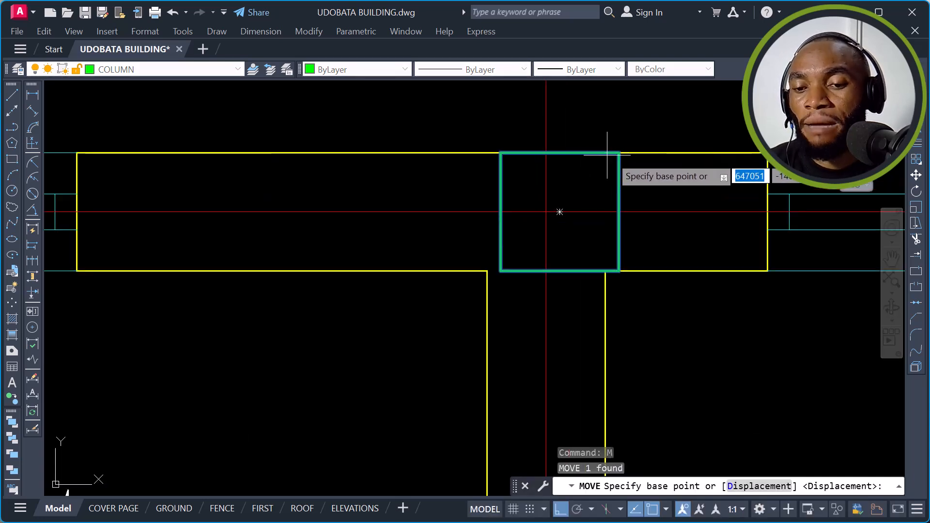
{"action": "left_click", "coordinate": [557, 204]}
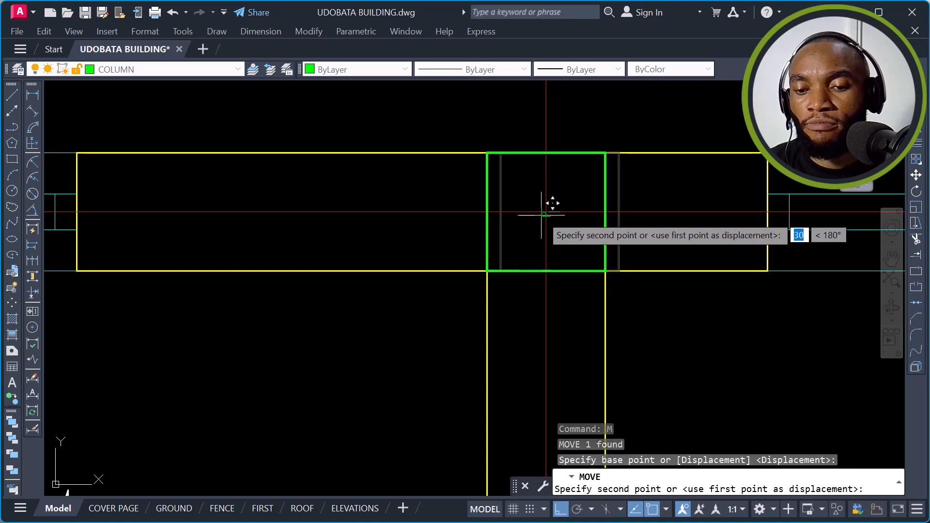
{"action": "left_click", "coordinate": [554, 203]}
{"action": "scroll", "coordinate": [478, 232], "scroll_direction": "down", "scroll_amount": 4}
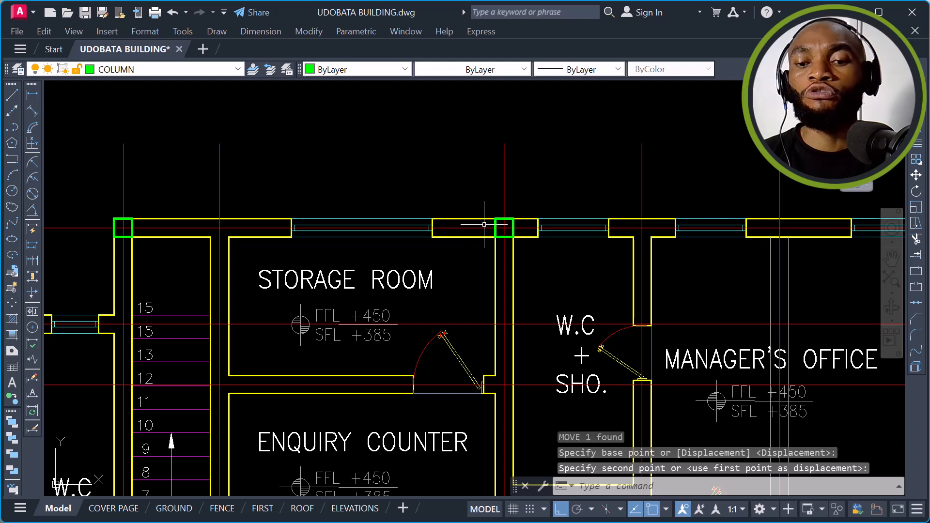
{"action": "scroll", "coordinate": [485, 224], "scroll_direction": "down", "scroll_amount": 3}
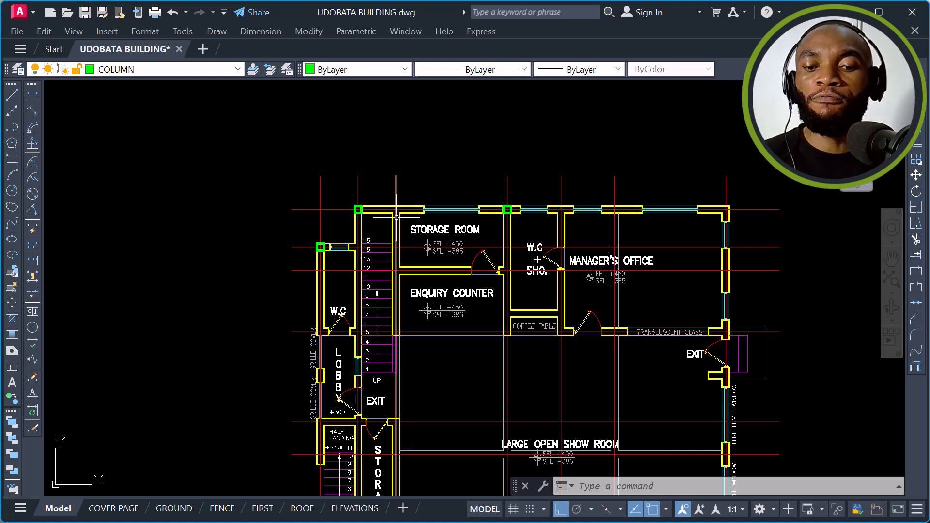
{"action": "scroll", "coordinate": [382, 214], "scroll_direction": "up", "scroll_amount": 4}
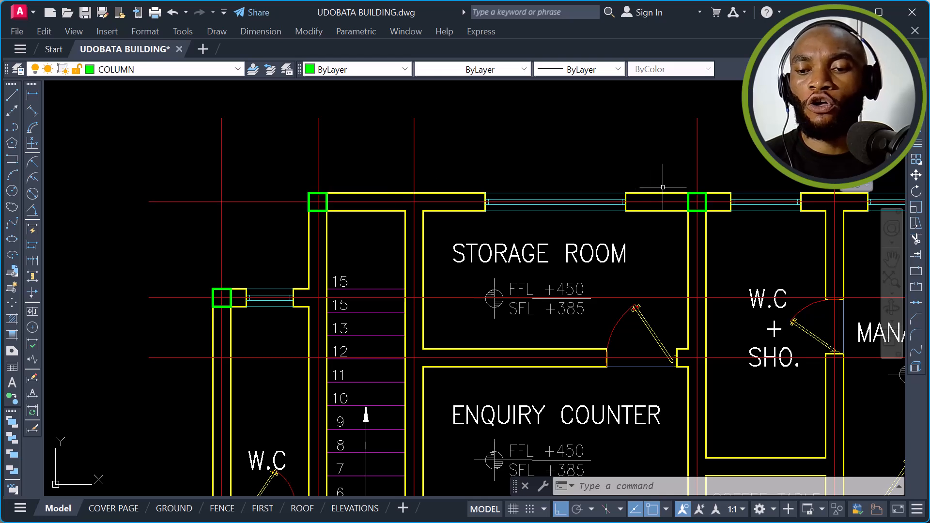
{"action": "scroll", "coordinate": [315, 202], "scroll_direction": "up", "scroll_amount": 4}
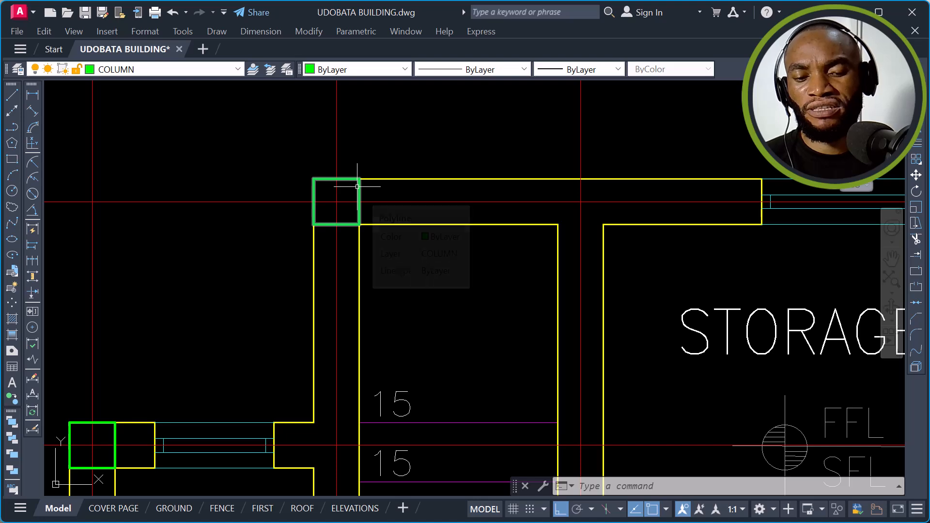
{"action": "scroll", "coordinate": [357, 187], "scroll_direction": "down", "scroll_amount": 8}
{"action": "scroll", "coordinate": [559, 189], "scroll_direction": "up", "scroll_amount": 2}
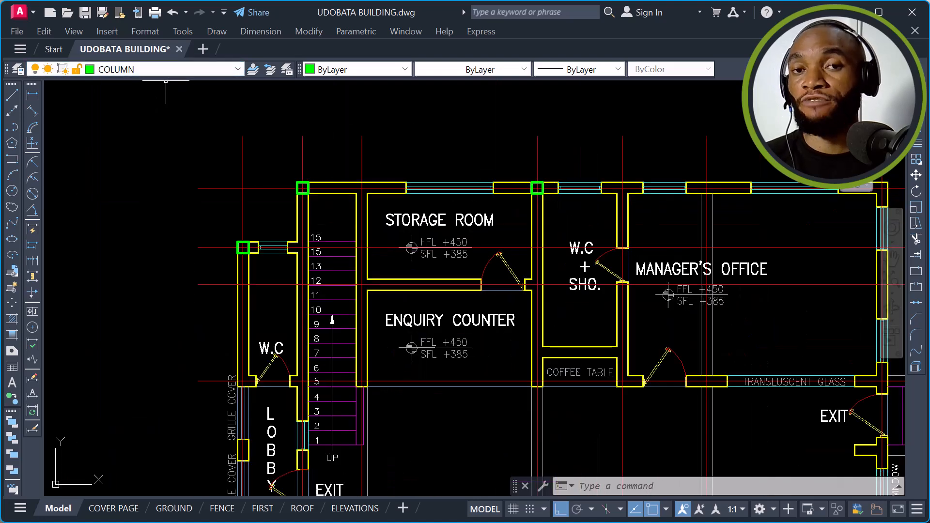
Step: Change the COLUMN layer's colour to blue and close the layer manager
{"action": "left_click", "coordinate": [17, 69]}
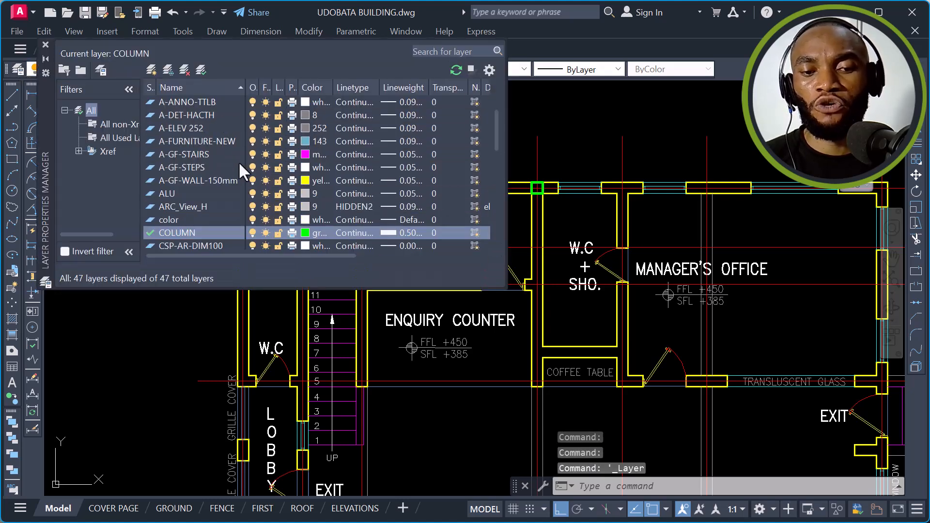
{"action": "left_click", "coordinate": [309, 234]}
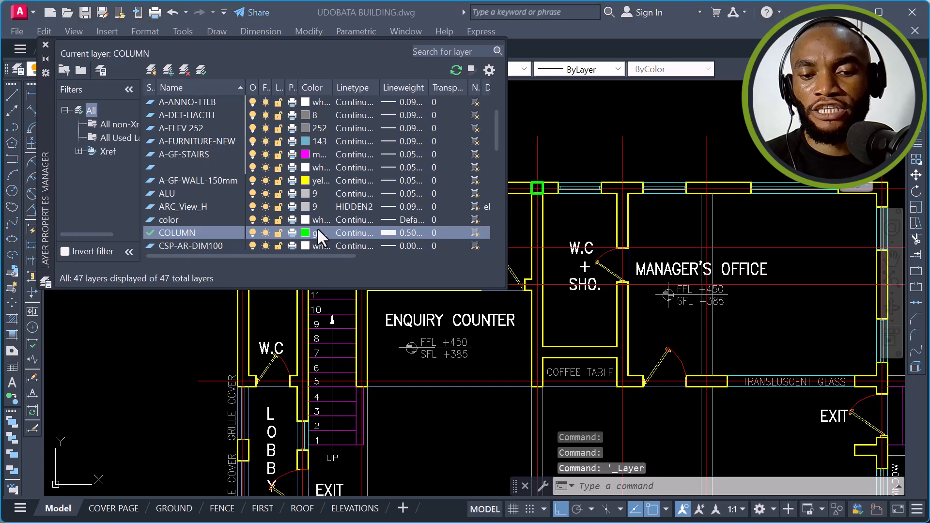
{"action": "left_click", "coordinate": [403, 280]}
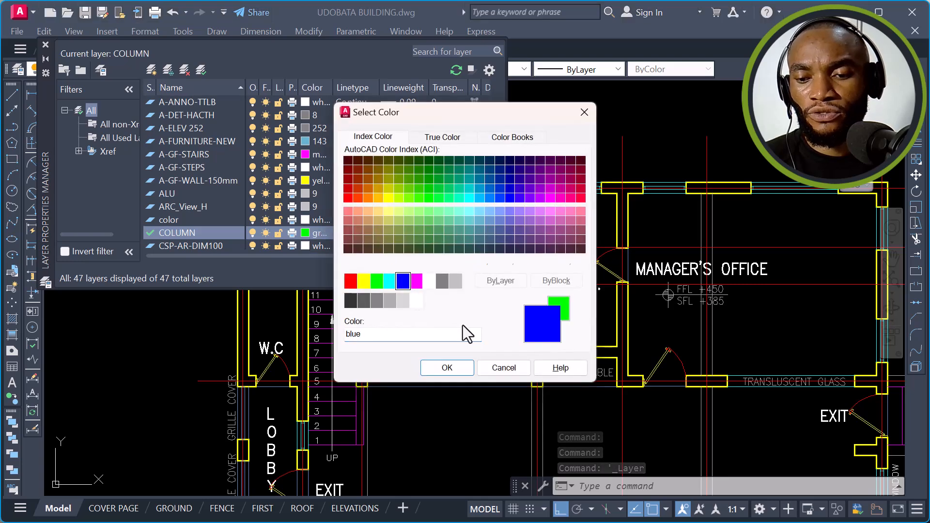
{"action": "left_click", "coordinate": [450, 369]}
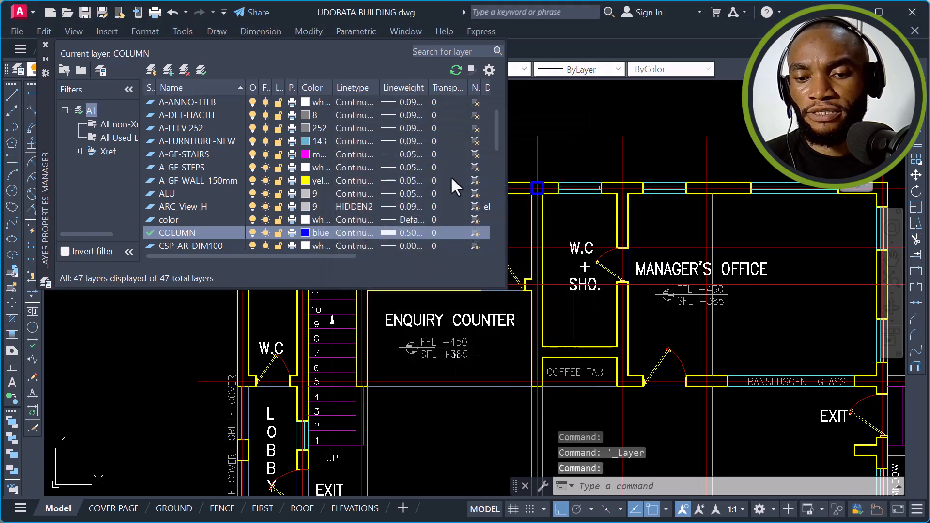
{"action": "left_click", "coordinate": [45, 45]}
{"action": "scroll", "coordinate": [312, 181], "scroll_direction": "up", "scroll_amount": 4}
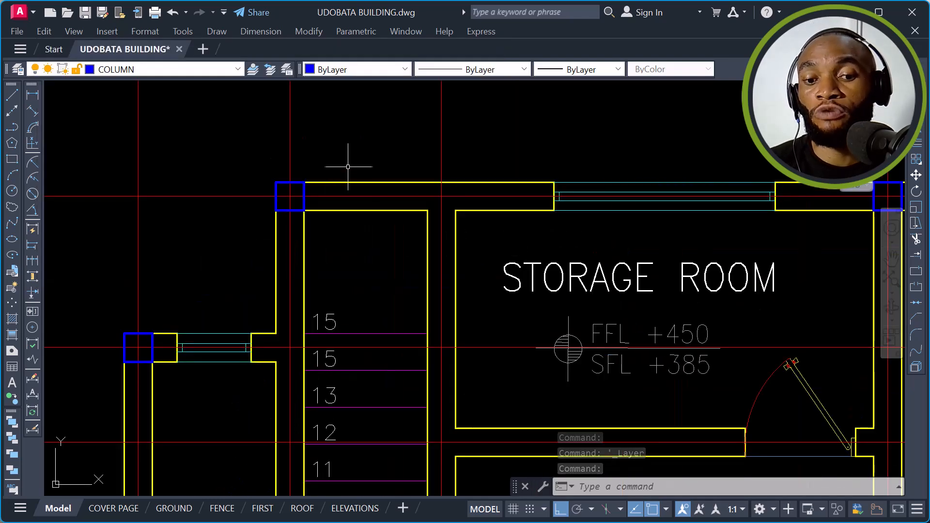
{"action": "scroll", "coordinate": [350, 171], "scroll_direction": "down", "scroll_amount": 4}
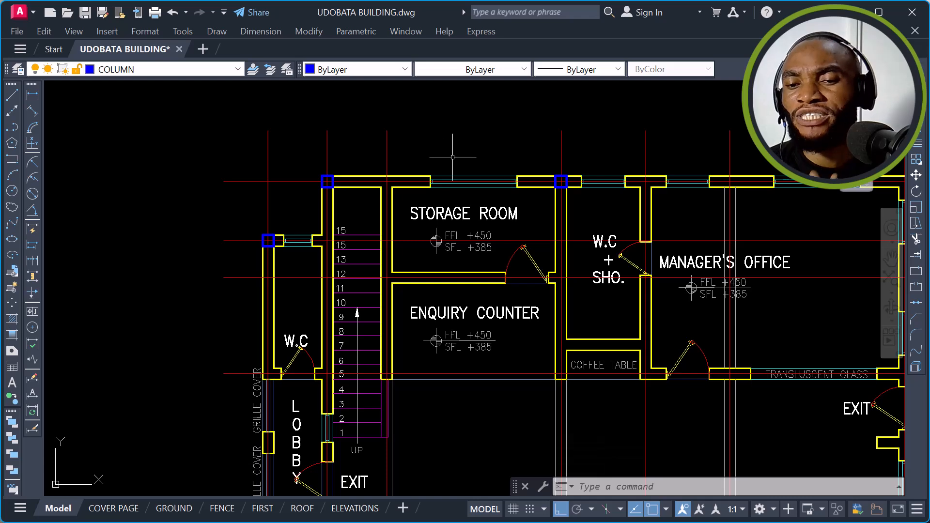
{"action": "scroll", "coordinate": [453, 149], "scroll_direction": "up", "scroll_amount": 2}
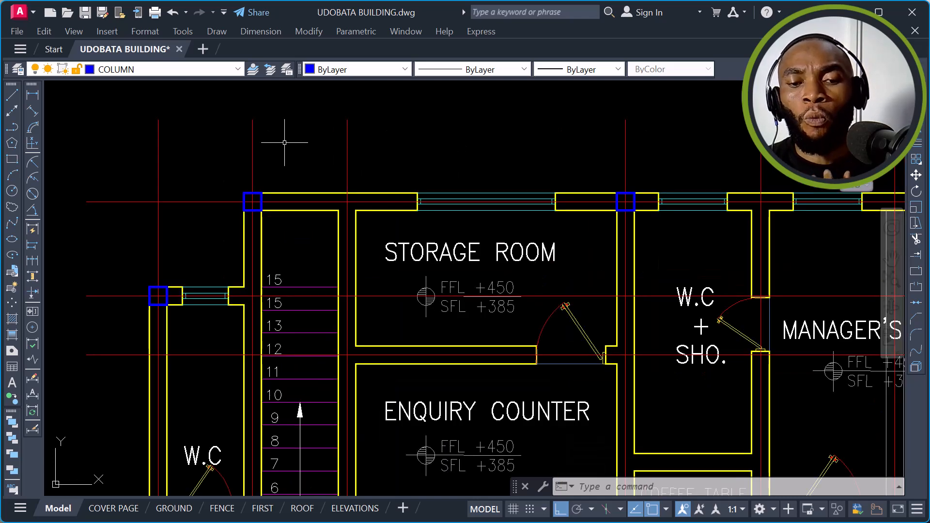
Step: Measure the horizontal distance between the stairwell corner column and the column at the STORAGE ROOM and W.C + SHO. partition
{"action": "left_click", "coordinate": [32, 95]}
{"action": "scroll", "coordinate": [271, 189], "scroll_direction": "up", "scroll_amount": 4}
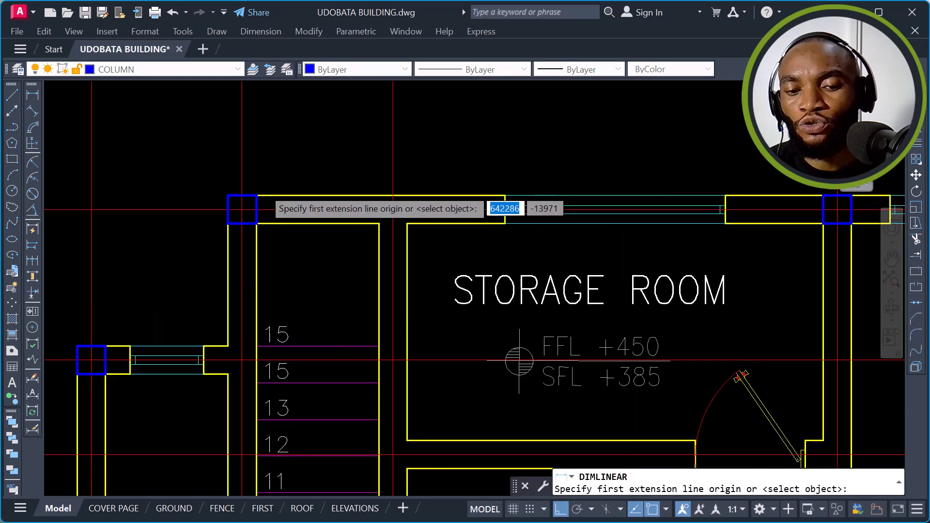
{"action": "left_click", "coordinate": [204, 199]}
{"action": "scroll", "coordinate": [189, 180], "scroll_direction": "down", "scroll_amount": 3}
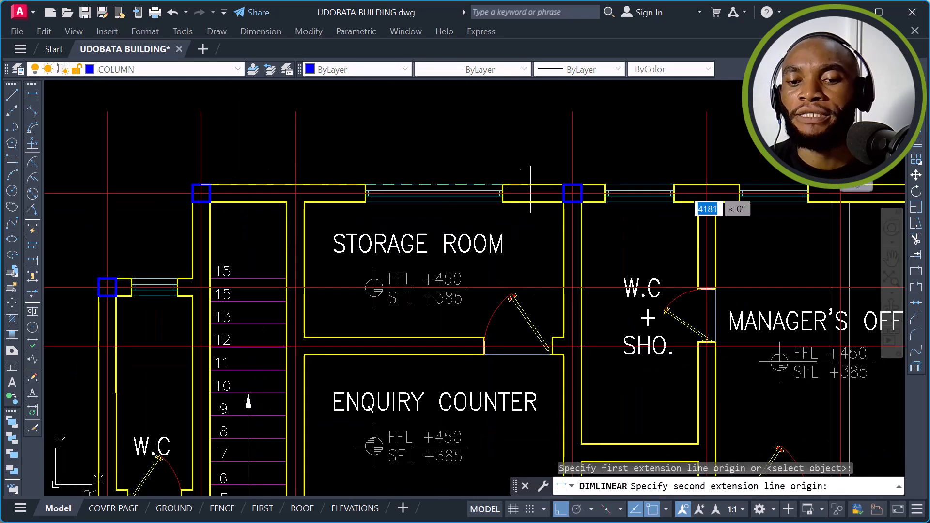
{"action": "scroll", "coordinate": [573, 194], "scroll_direction": "up", "scroll_amount": 2}
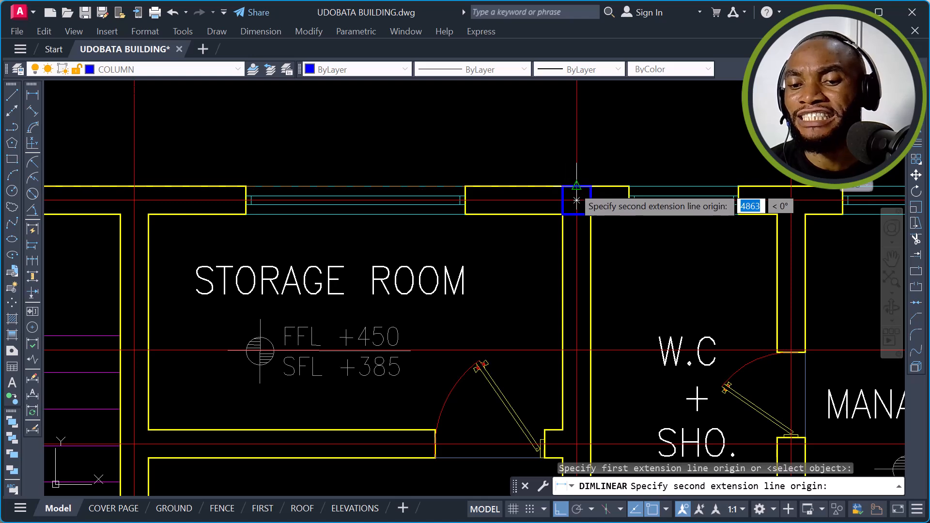
{"action": "left_click", "coordinate": [574, 186]}
{"action": "scroll", "coordinate": [574, 189], "scroll_direction": "down", "scroll_amount": 5}
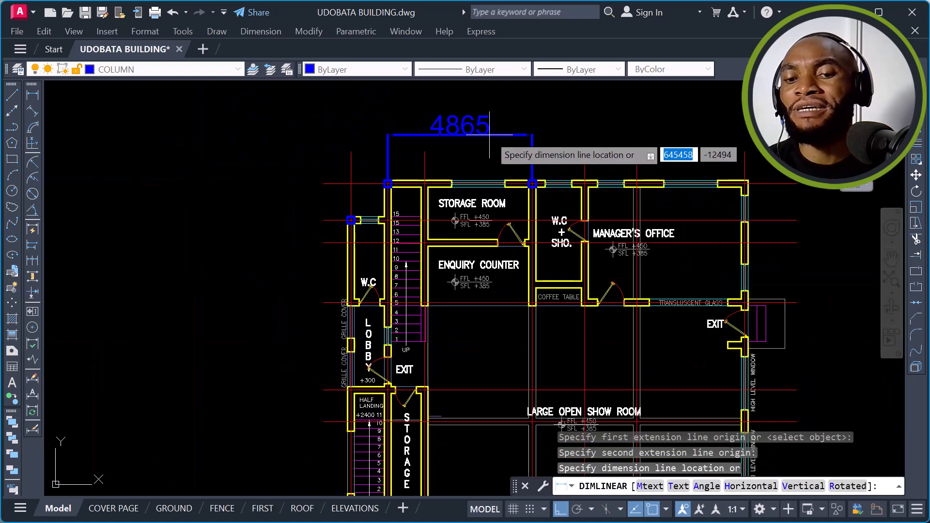
{"action": "key", "text": "Escape"}
{"action": "scroll", "coordinate": [518, 162], "scroll_direction": "up", "scroll_amount": 2}
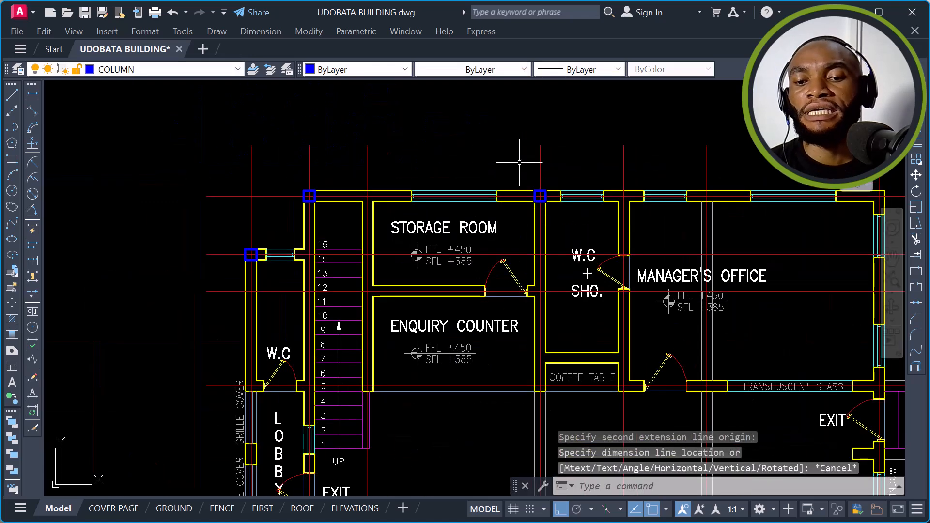
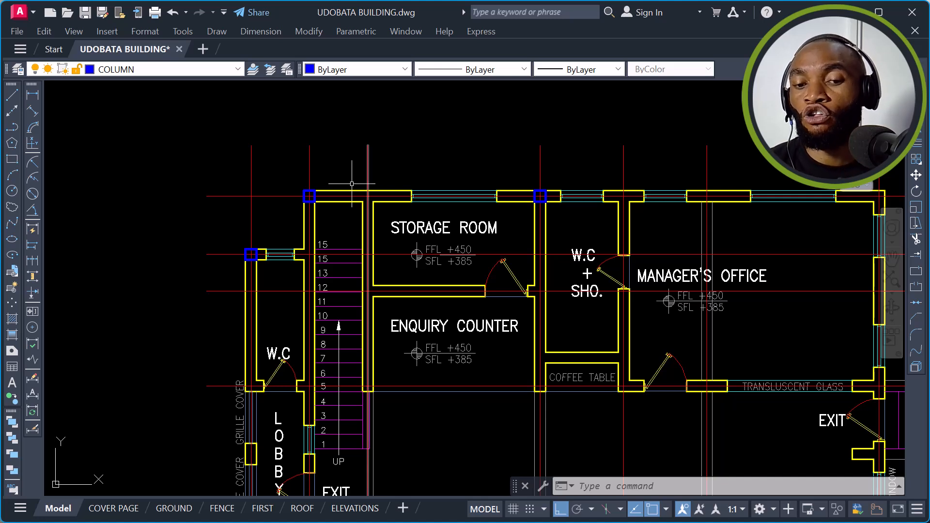
Step: Highlight the pair of square columns on the outer wall at the stairwell corner and the STORAGE ROOM partition, clearing each selection
{"action": "scroll", "coordinate": [341, 164], "scroll_direction": "up", "scroll_amount": 2}
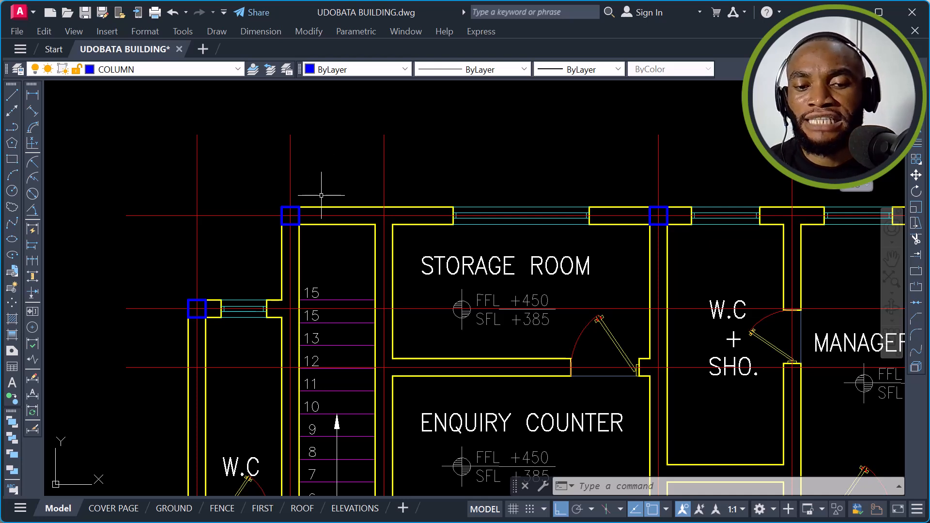
{"action": "left_click", "coordinate": [286, 214]}
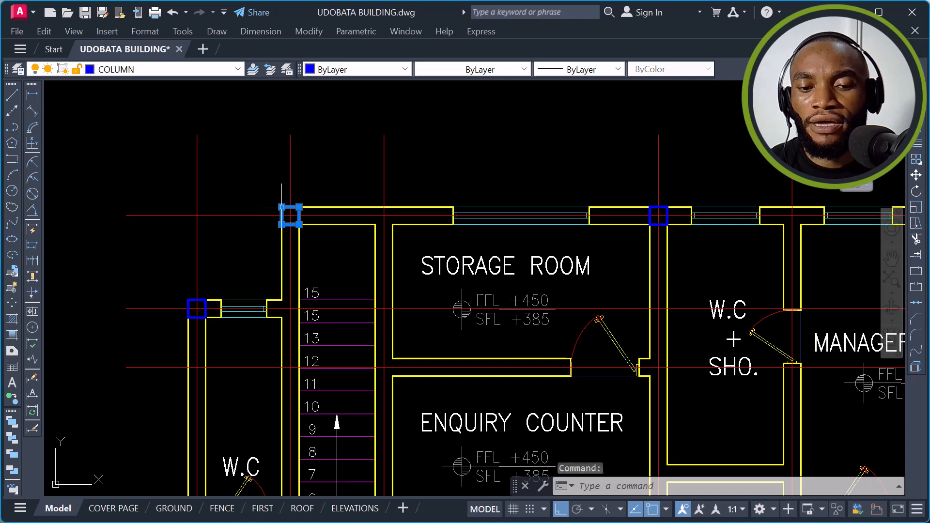
{"action": "scroll", "coordinate": [669, 207], "scroll_direction": "up", "scroll_amount": 2}
{"action": "scroll", "coordinate": [666, 201], "scroll_direction": "up", "scroll_amount": 2}
{"action": "left_click", "coordinate": [660, 203]}
{"action": "scroll", "coordinate": [823, 213], "scroll_direction": "down", "scroll_amount": 4}
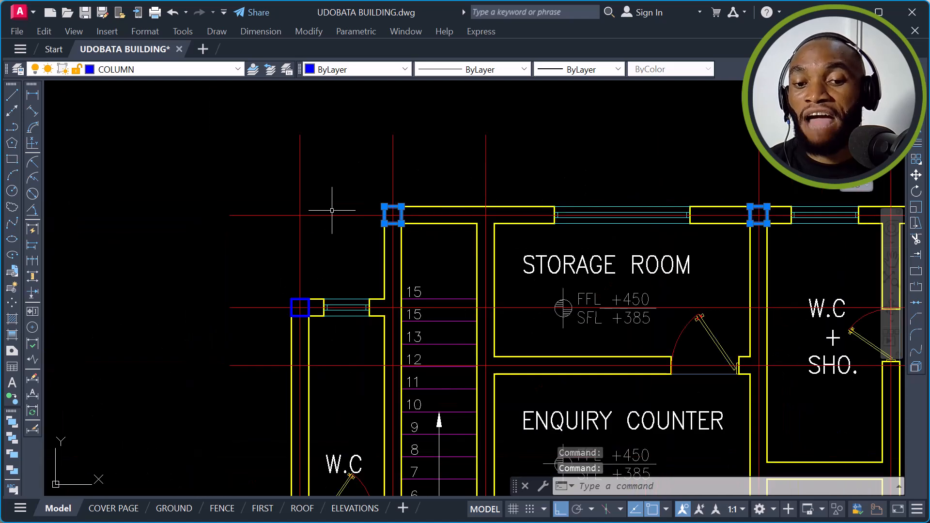
{"action": "key", "text": "Escape"}
{"action": "left_click", "coordinate": [370, 184]}
{"action": "left_click", "coordinate": [409, 234]}
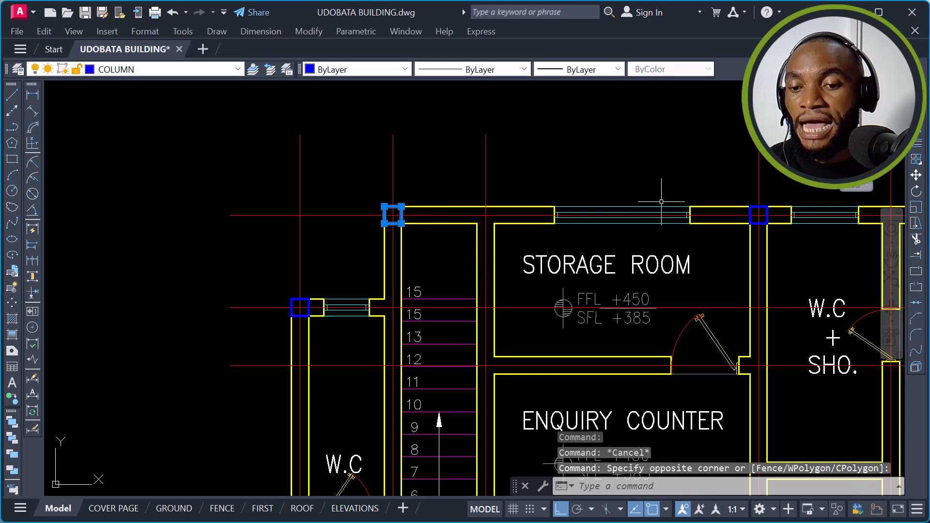
{"action": "left_click", "coordinate": [725, 174]}
{"action": "left_click", "coordinate": [772, 230]}
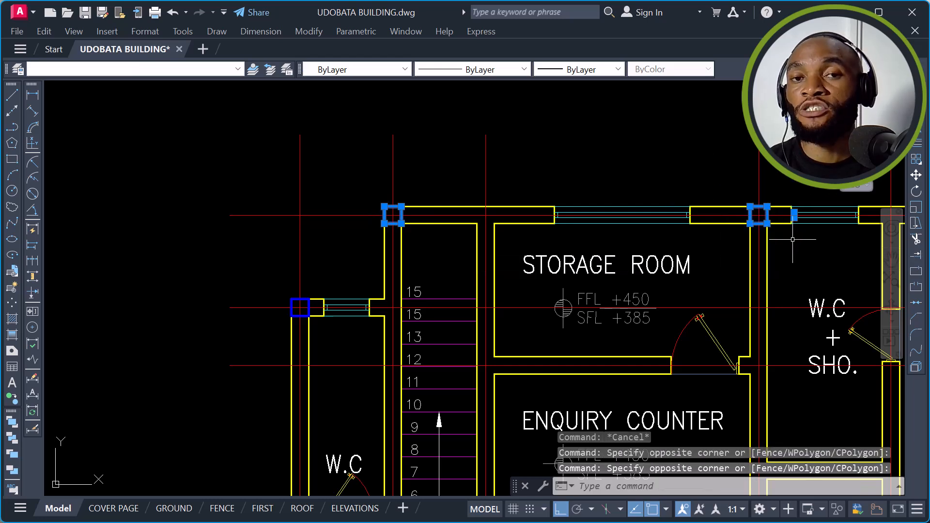
{"action": "key", "text": "Escape"}
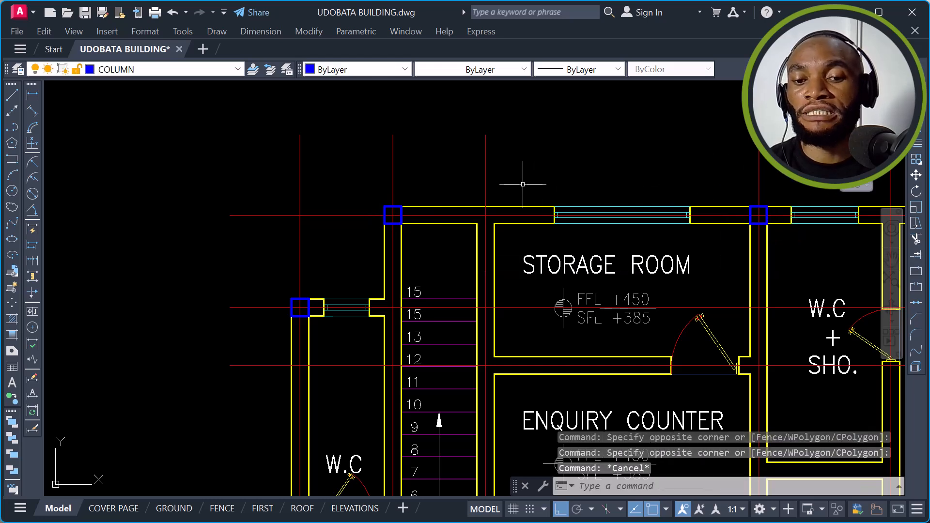
{"action": "left_click", "coordinate": [374, 190]}
{"action": "left_click", "coordinate": [414, 233]}
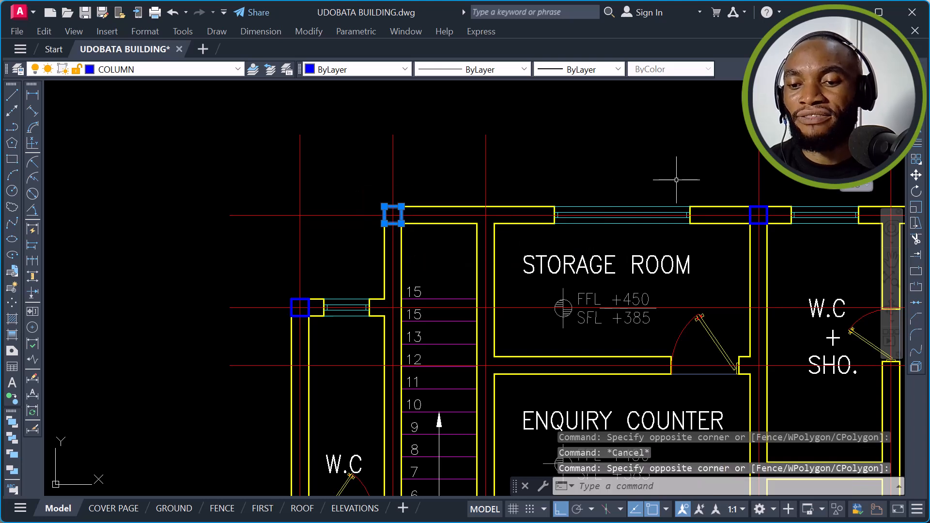
{"action": "left_click", "coordinate": [793, 233]}
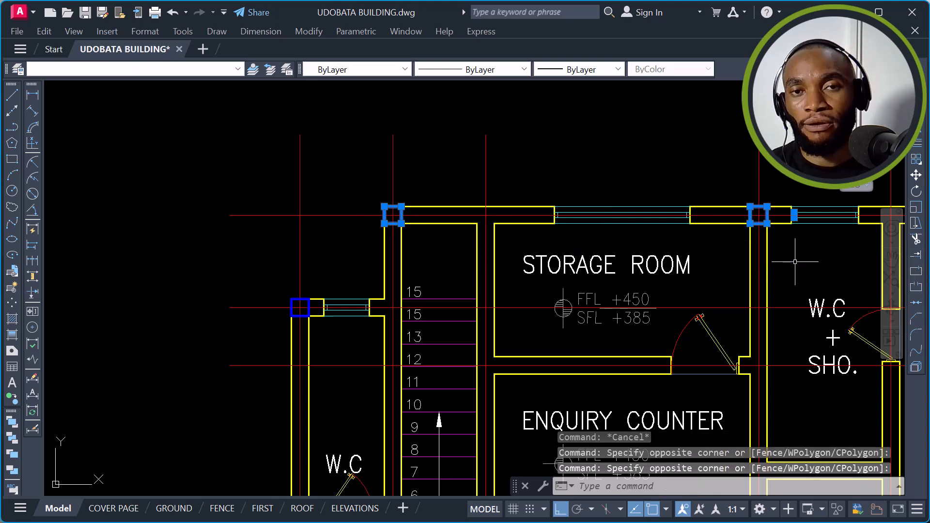
{"action": "key", "text": "Escape"}
{"action": "left_click", "coordinate": [369, 187]}
{"action": "left_click", "coordinate": [426, 247]}
{"action": "left_click", "coordinate": [714, 171]}
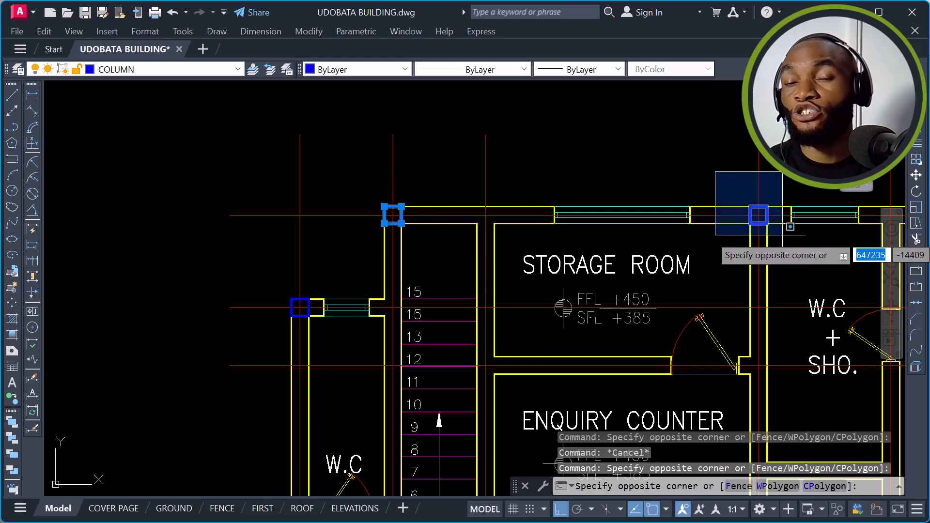
{"action": "left_click", "coordinate": [782, 235]}
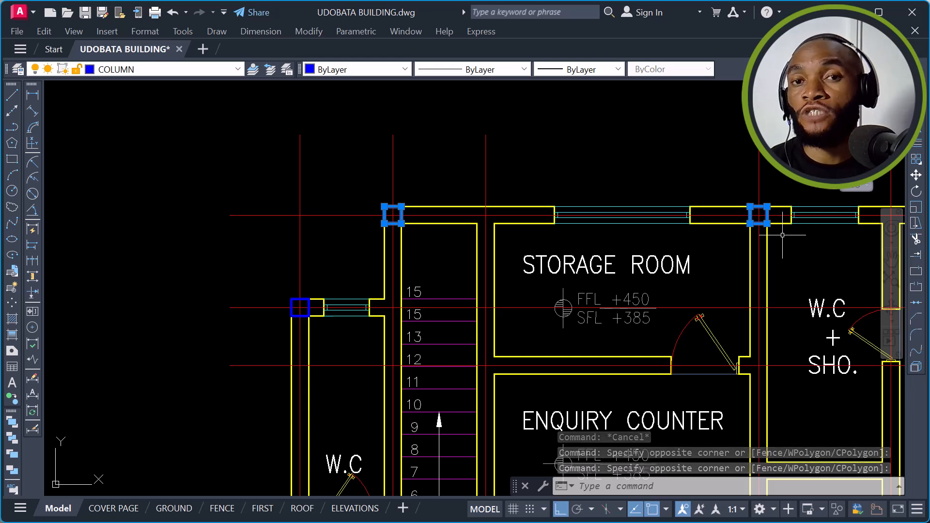
{"action": "key", "text": "Escape"}
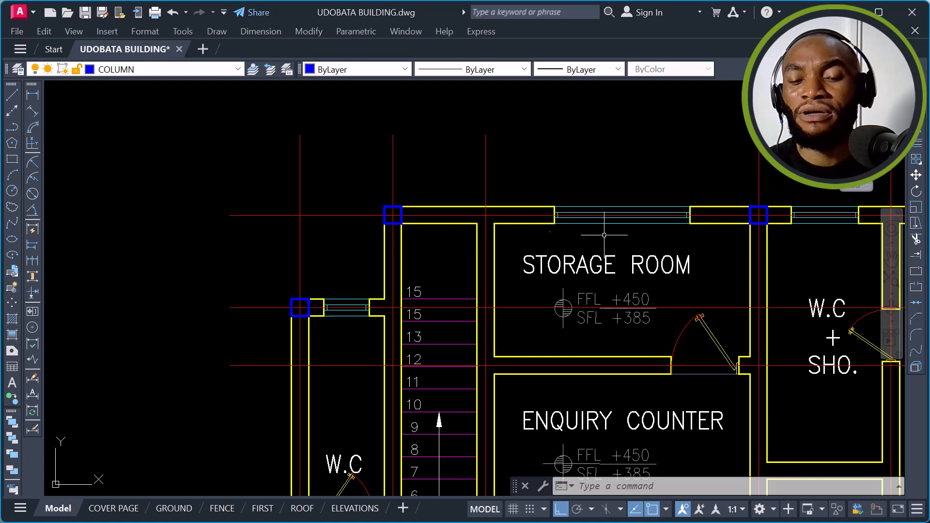
Step: Check the centre-to-centre spacing of the two columns on the outer wall above the stair and STORAGE ROOM with a linear dimension
{"action": "scroll", "coordinate": [382, 211], "scroll_direction": "up", "scroll_amount": 2}
{"action": "scroll", "coordinate": [386, 220], "scroll_direction": "down", "scroll_amount": 2}
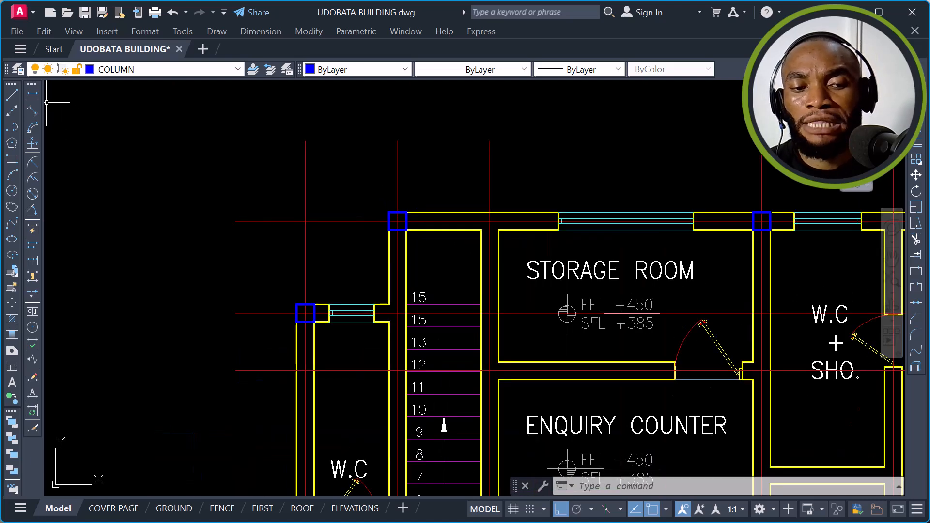
{"action": "left_click", "coordinate": [32, 95]}
{"action": "scroll", "coordinate": [397, 221], "scroll_direction": "up", "scroll_amount": 2}
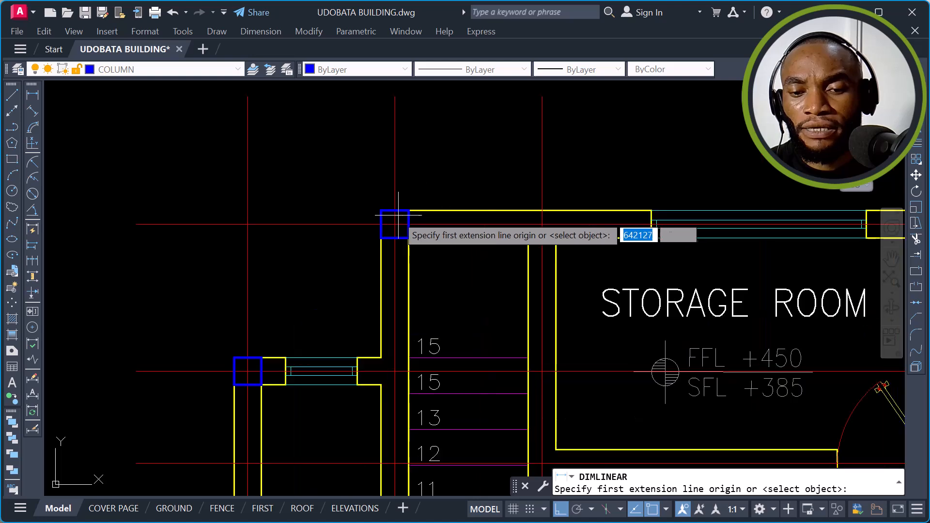
{"action": "left_click", "coordinate": [395, 224]}
{"action": "scroll", "coordinate": [484, 218], "scroll_direction": "down", "scroll_amount": 4}
{"action": "scroll", "coordinate": [554, 210], "scroll_direction": "up", "scroll_amount": 2}
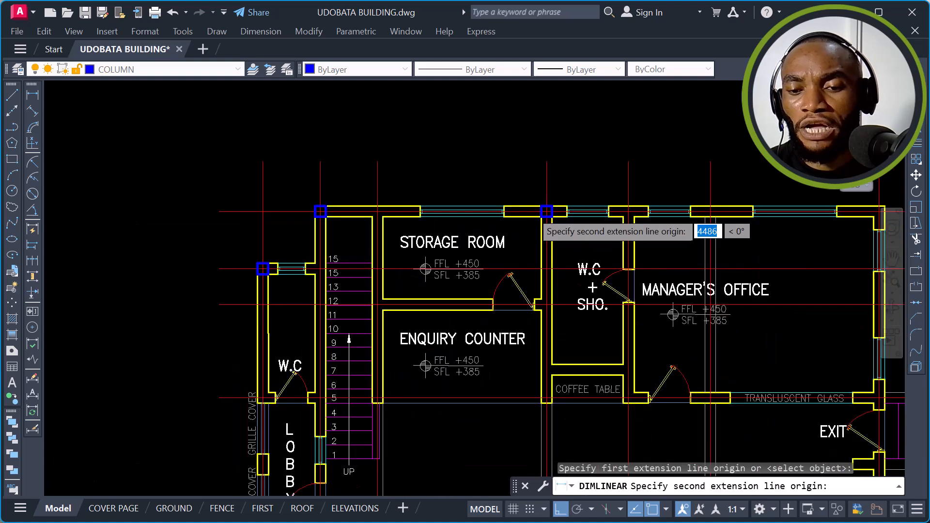
{"action": "left_click", "coordinate": [556, 211]}
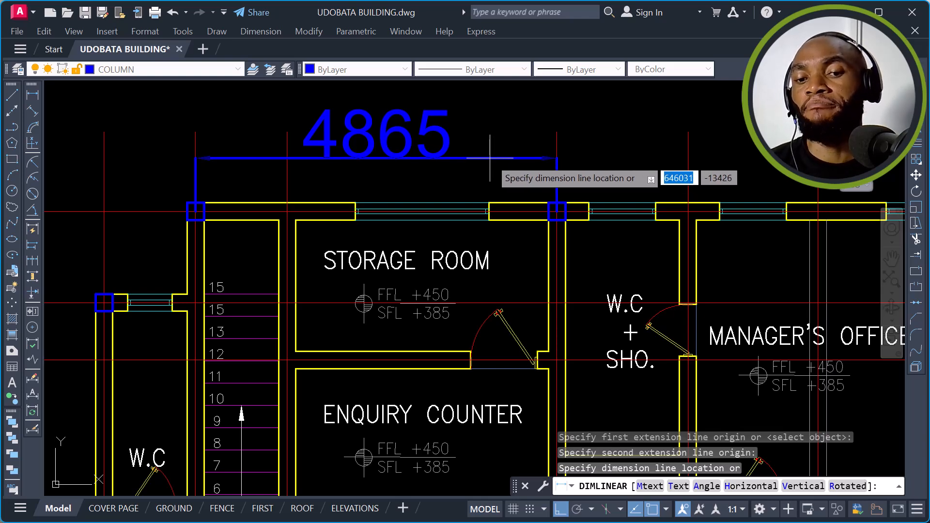
{"action": "scroll", "coordinate": [520, 151], "scroll_direction": "down", "scroll_amount": 2}
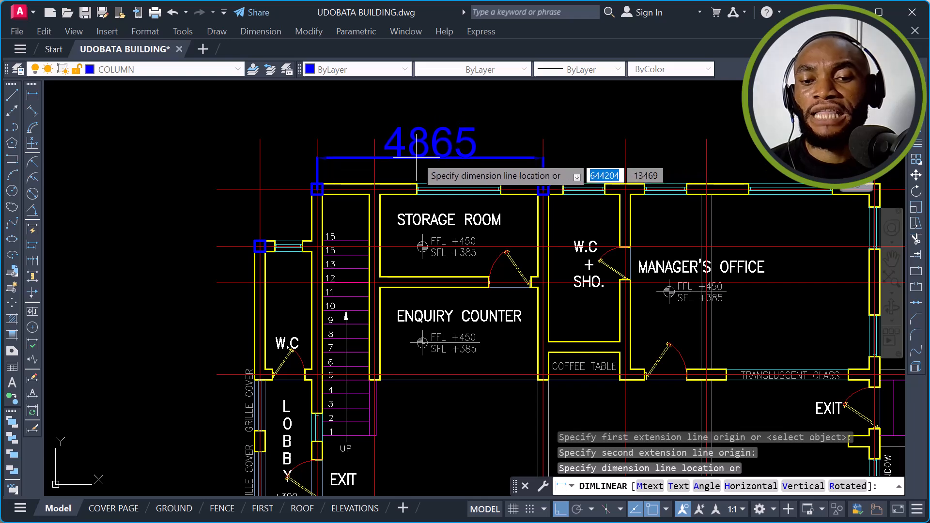
{"action": "scroll", "coordinate": [418, 159], "scroll_direction": "up", "scroll_amount": 4}
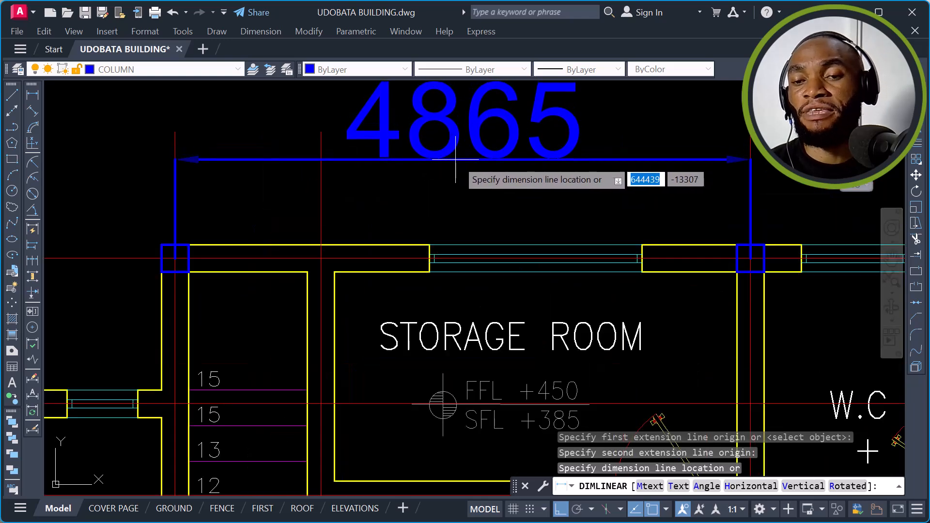
{"action": "scroll", "coordinate": [493, 165], "scroll_direction": "down", "scroll_amount": 2}
{"action": "key", "text": "Escape"}
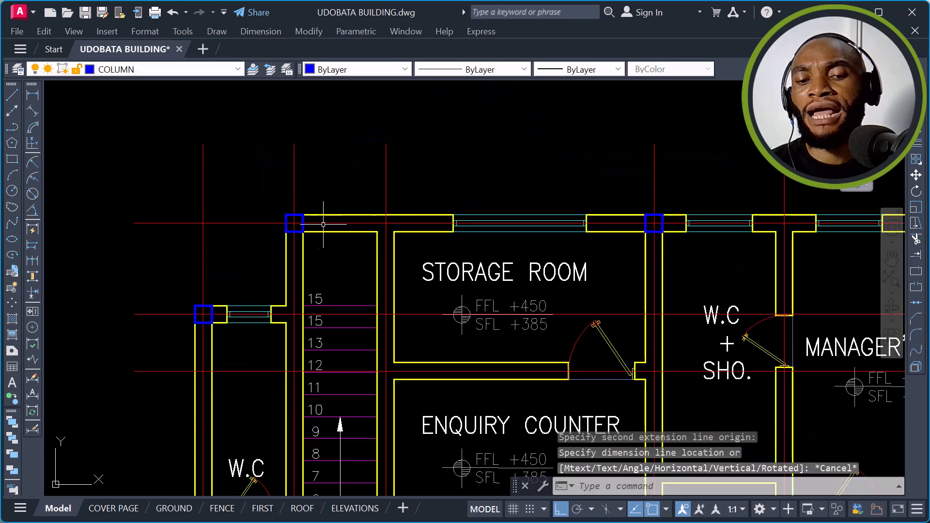
Step: Examine the outer wall junction between the stair and the STORAGE ROOM as a possible intermediate column position
{"action": "scroll", "coordinate": [357, 213], "scroll_direction": "up", "scroll_amount": 3}
{"action": "left_click", "coordinate": [368, 184]}
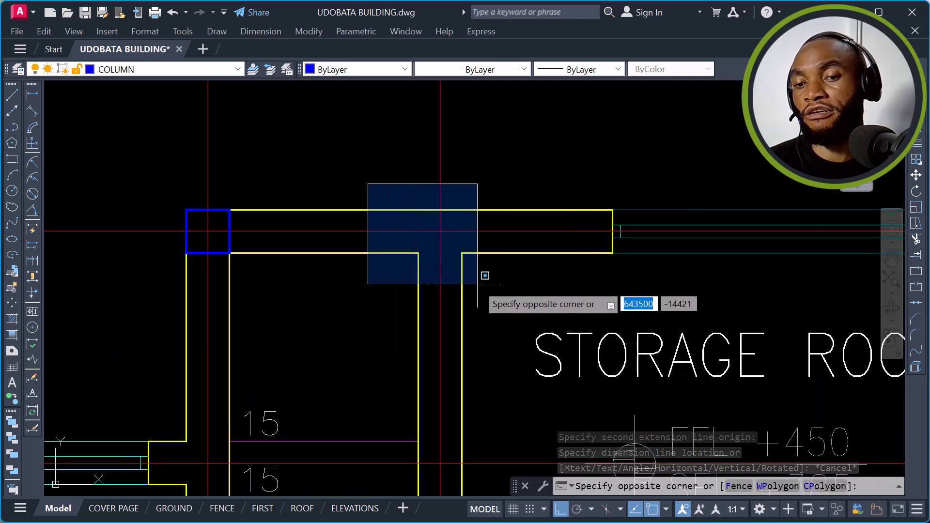
{"action": "key", "text": "Escape"}
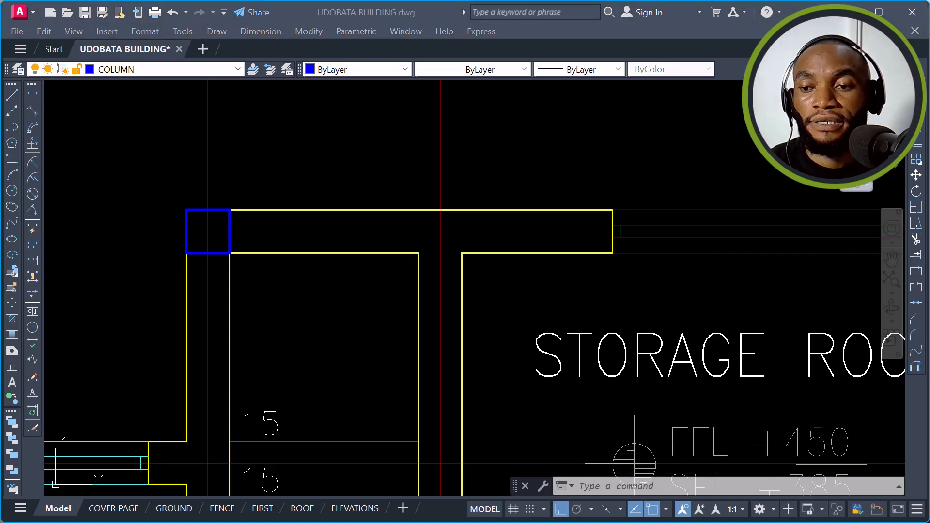
{"action": "left_click", "coordinate": [530, 158]}
{"action": "scroll", "coordinate": [528, 162], "scroll_direction": "down", "scroll_amount": 4}
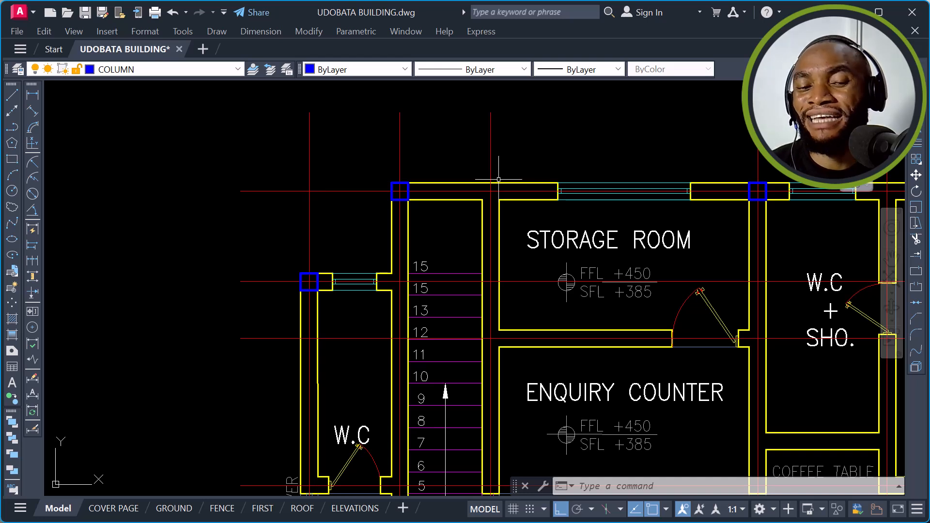
{"action": "scroll", "coordinate": [451, 144], "scroll_direction": "down", "scroll_amount": 2}
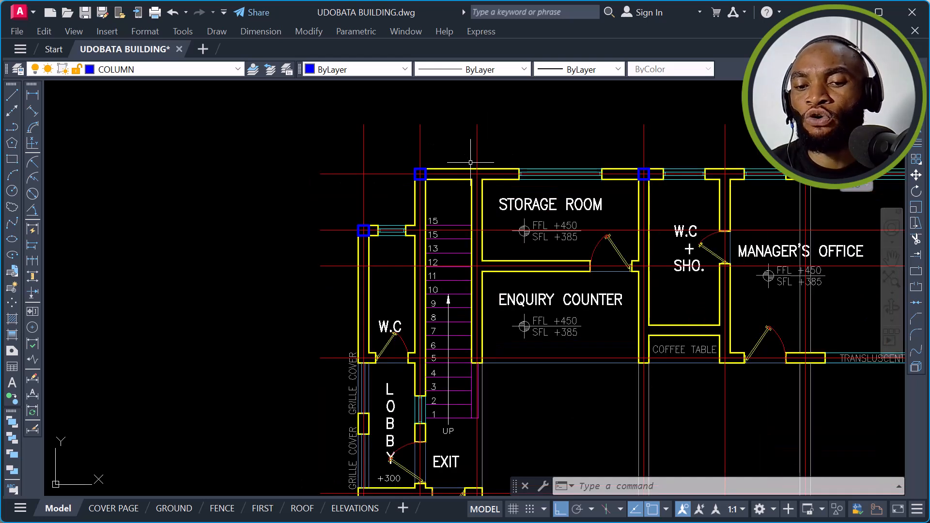
{"action": "mouse_move", "coordinate": [482, 212]}
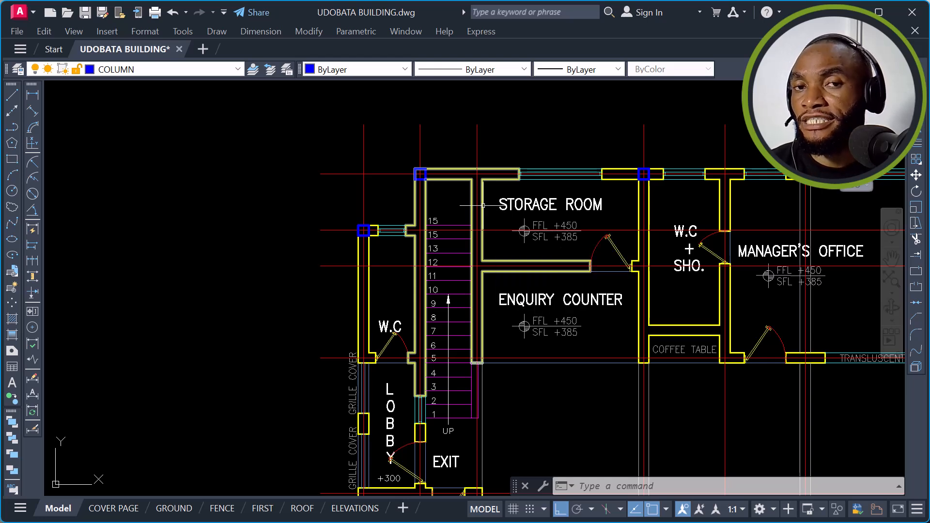
{"action": "scroll", "coordinate": [451, 261], "scroll_direction": "up", "scroll_amount": 2}
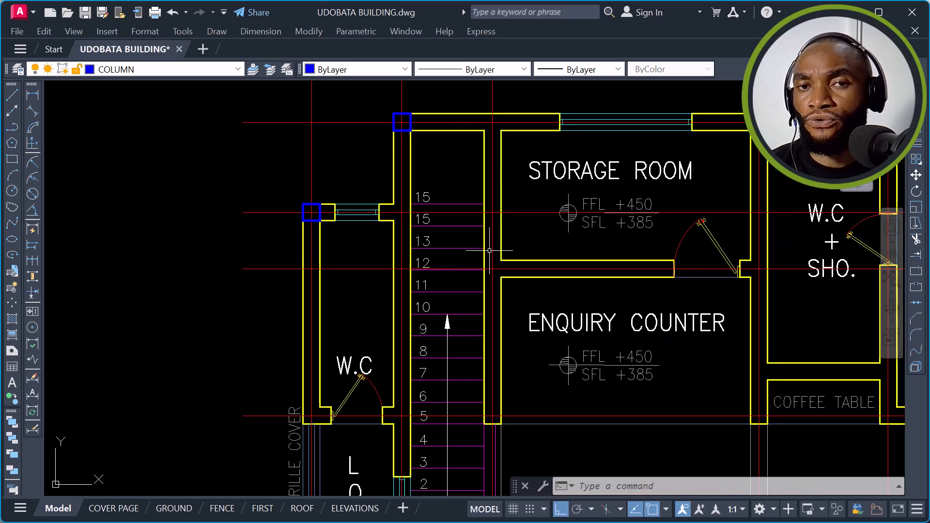
{"action": "scroll", "coordinate": [454, 122], "scroll_direction": "up", "scroll_amount": 4}
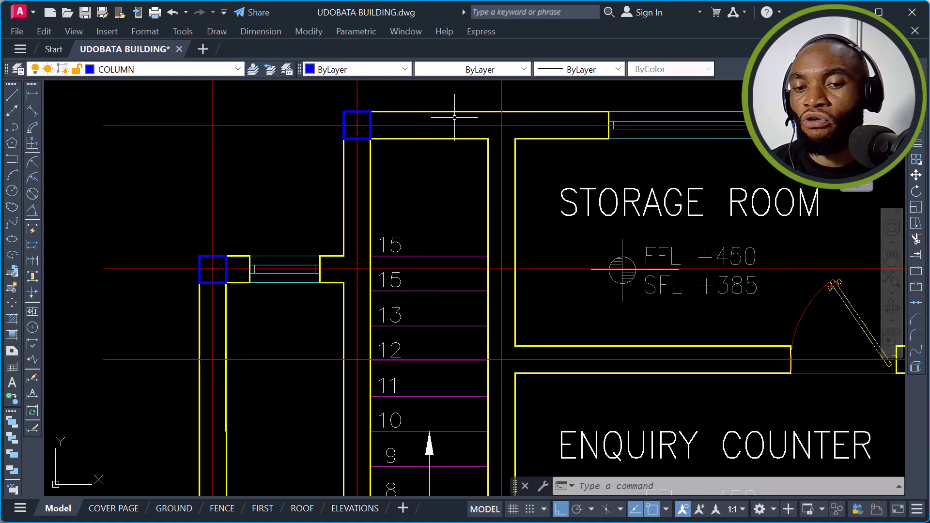
{"action": "scroll", "coordinate": [533, 193], "scroll_direction": "down", "scroll_amount": 4}
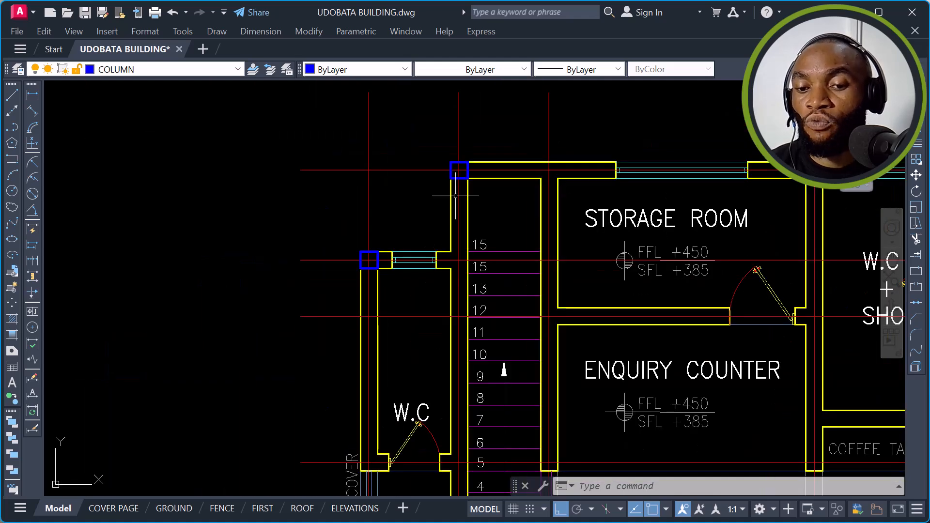
Step: Copy the stairwell corner column by its centre to the outer-wall grid intersection between the stair and the STORAGE ROOM
{"action": "scroll", "coordinate": [465, 158], "scroll_direction": "up", "scroll_amount": 3}
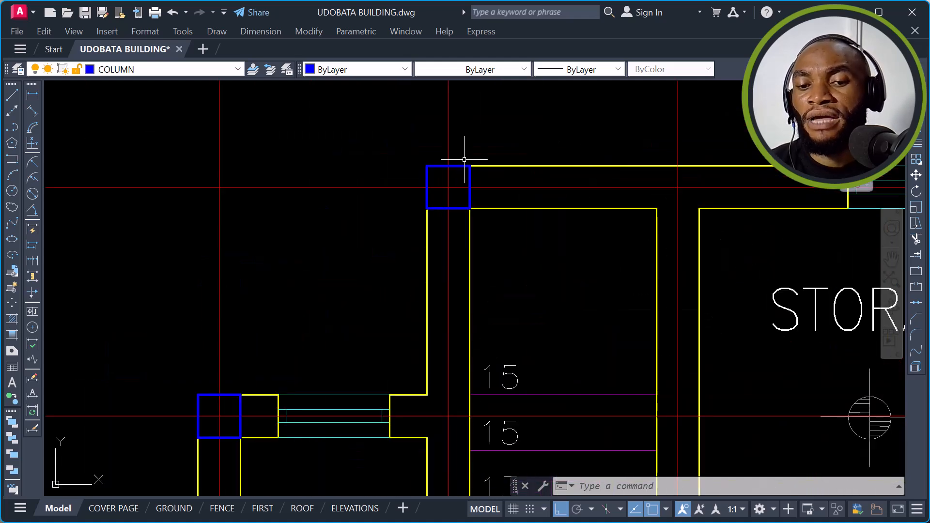
{"action": "left_click", "coordinate": [469, 167]}
{"action": "type", "text": "co"}
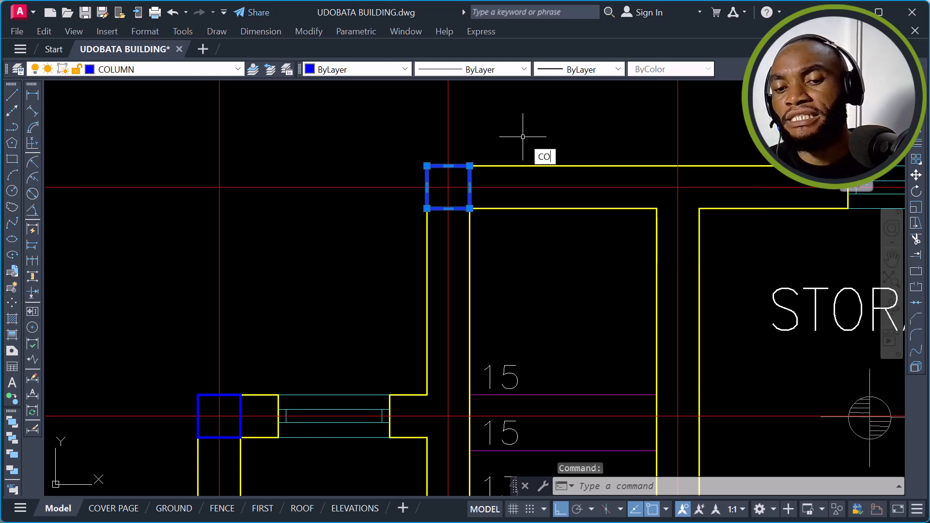
{"action": "key", "text": "Return"}
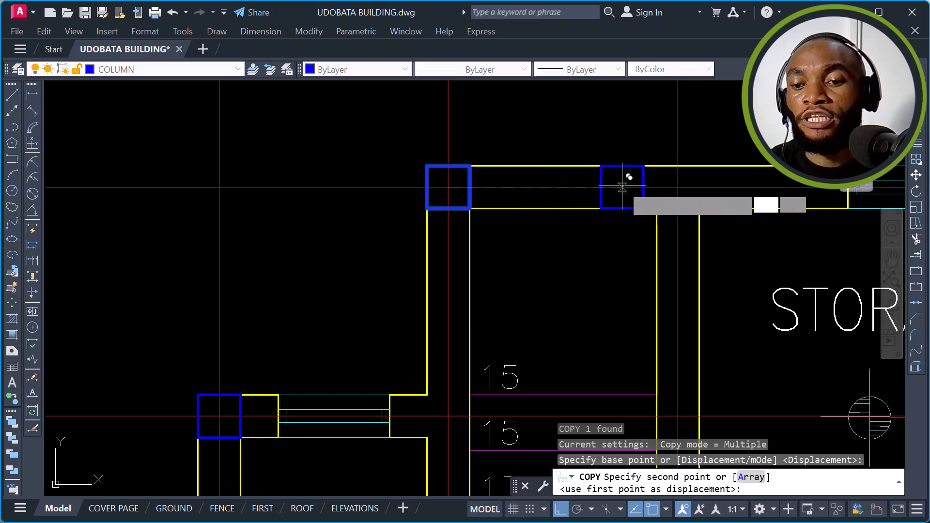
{"action": "left_click", "coordinate": [676, 187]}
{"action": "key", "text": "Escape"}
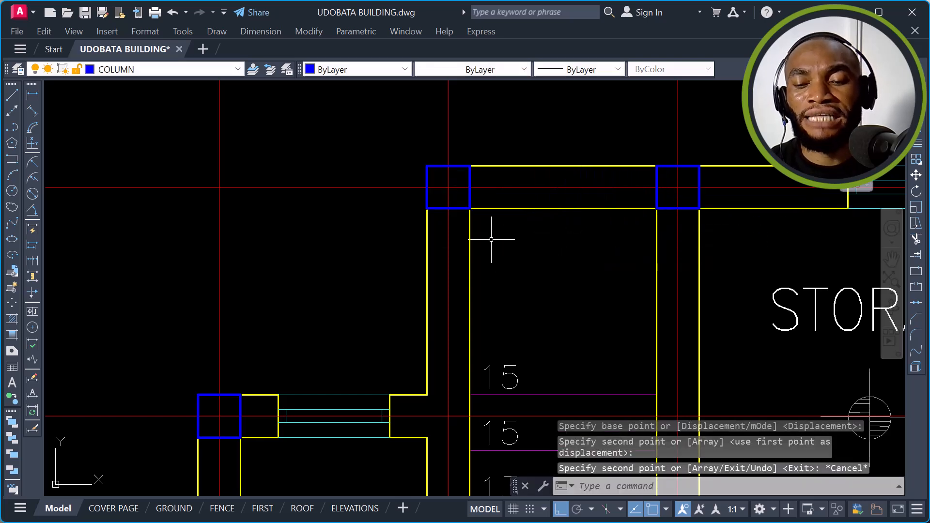
Step: Highlight the outer-wall columns at the STORAGE ROOM partition, the stairwell corner and the W.C + SHO. partition, clearing the selections
{"action": "scroll", "coordinate": [546, 216], "scroll_direction": "down", "scroll_amount": 4}
{"action": "left_click", "coordinate": [571, 173]}
{"action": "left_click", "coordinate": [609, 208]}
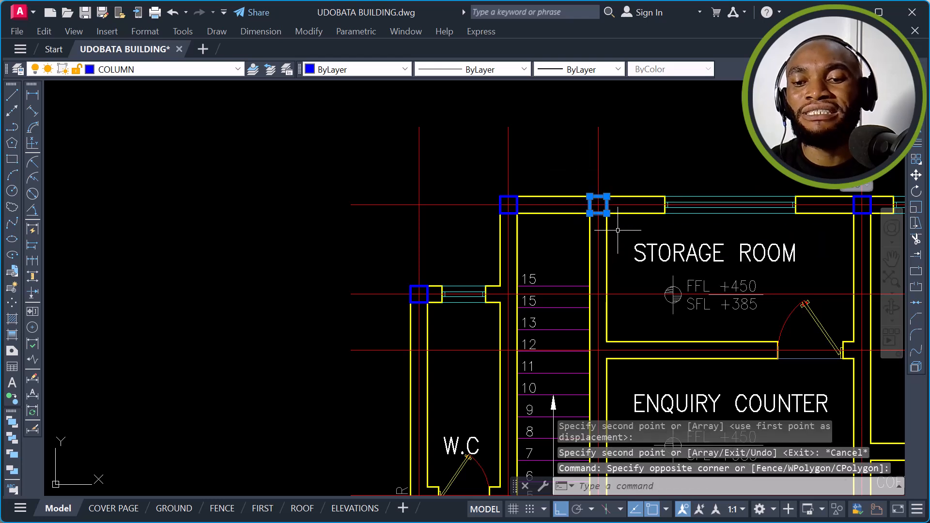
{"action": "middle_click_drag", "start_coordinate": [664, 195], "coordinate": [581, 191]}
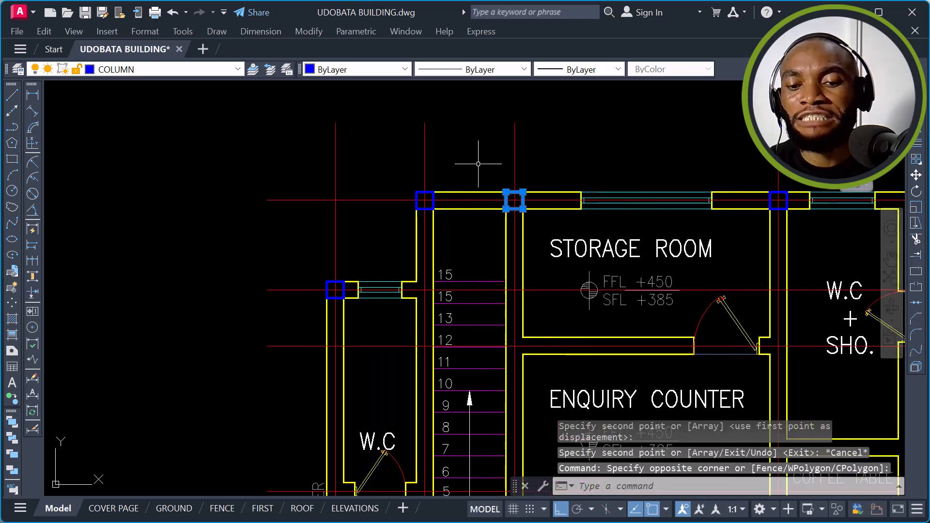
{"action": "key", "text": "Escape"}
{"action": "left_click", "coordinate": [406, 180]}
{"action": "left_click", "coordinate": [473, 232]}
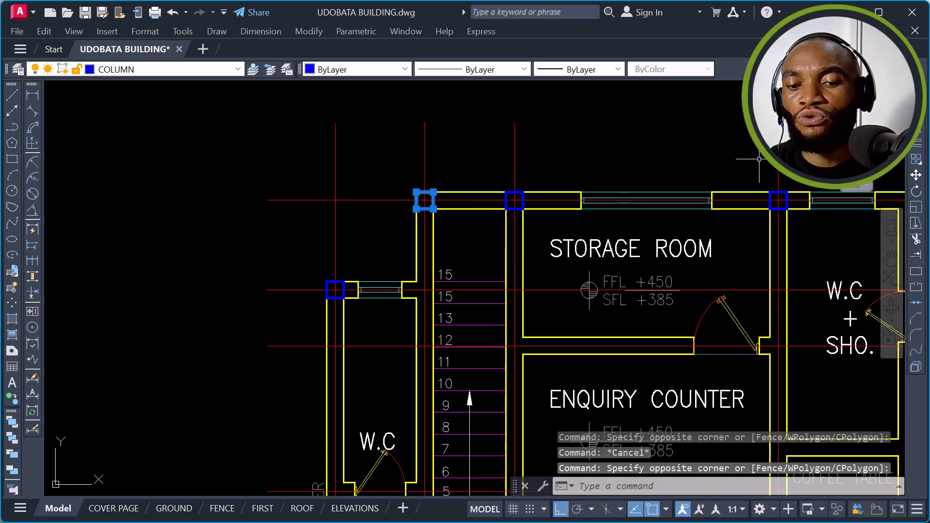
{"action": "left_click", "coordinate": [759, 159]}
{"action": "left_click", "coordinate": [790, 213]}
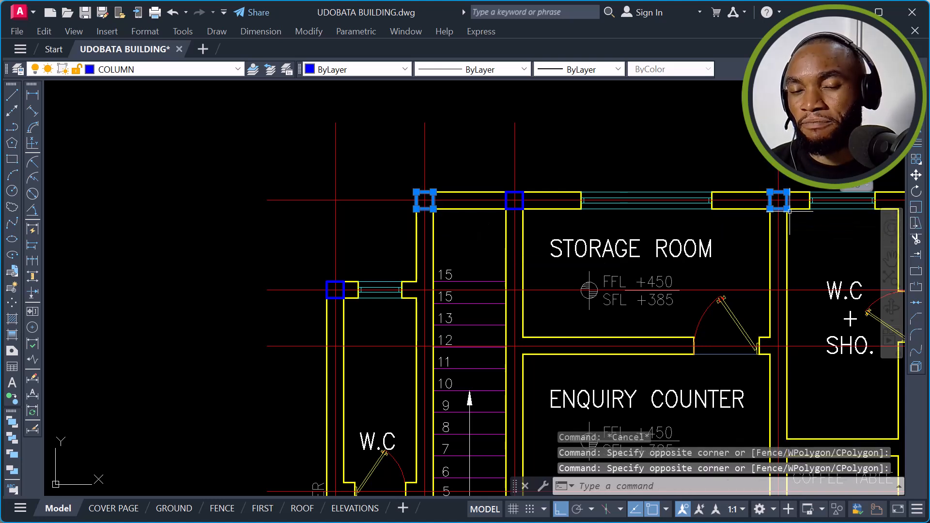
{"action": "key", "text": "Escape"}
{"action": "left_click", "coordinate": [493, 171]}
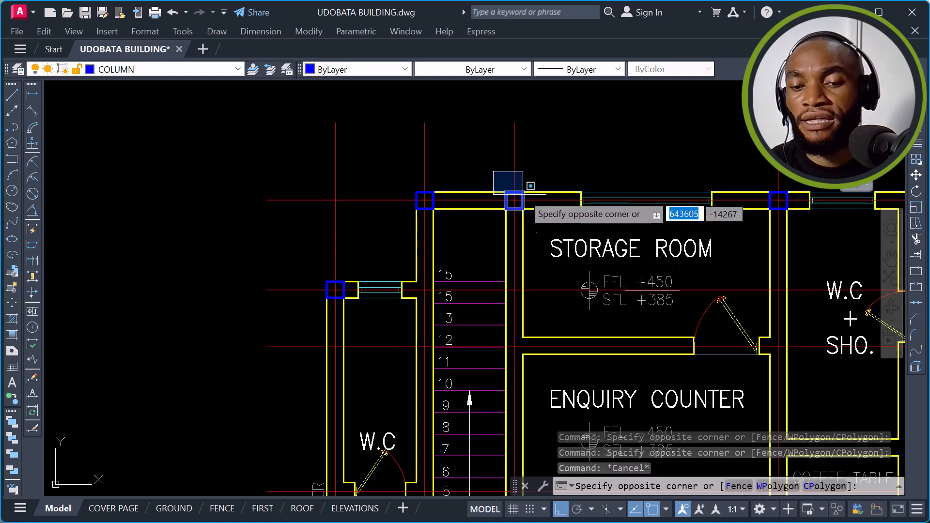
{"action": "left_click", "coordinate": [507, 154]}
Step: Copy the column at the STORAGE ROOM and W.C + SHO. partition to the grid intersection between the MANAGER'S OFFICE windows on the outer wall
{"action": "scroll", "coordinate": [419, 169], "scroll_direction": "down", "scroll_amount": 2}
{"action": "scroll", "coordinate": [426, 173], "scroll_direction": "down", "scroll_amount": 2}
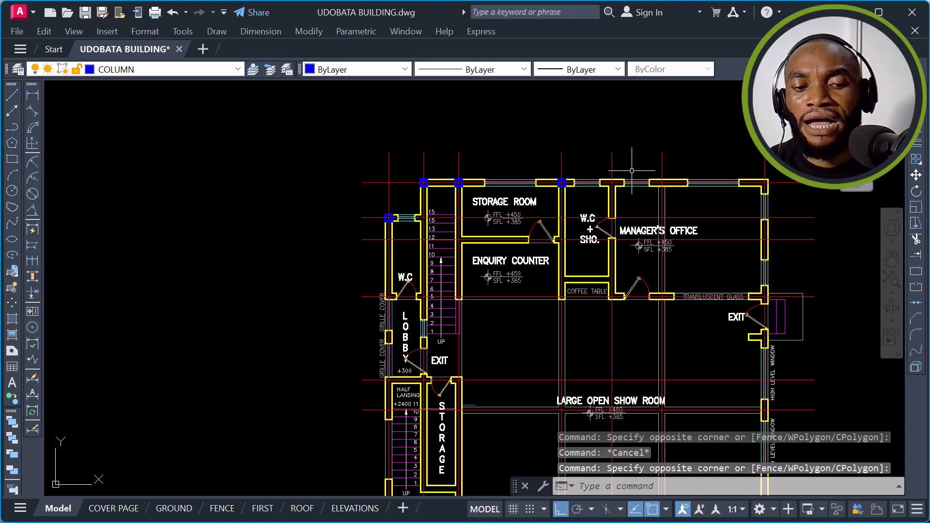
{"action": "scroll", "coordinate": [555, 167], "scroll_direction": "up", "scroll_amount": 4}
{"action": "left_click", "coordinate": [557, 191]}
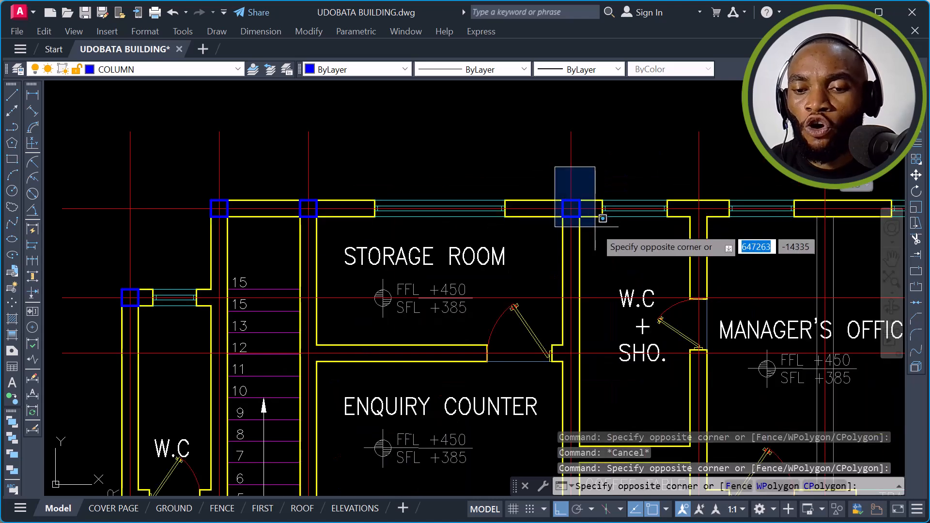
{"action": "left_click", "coordinate": [606, 209]}
{"action": "type", "text": "co"}
{"action": "key", "text": "Return"}
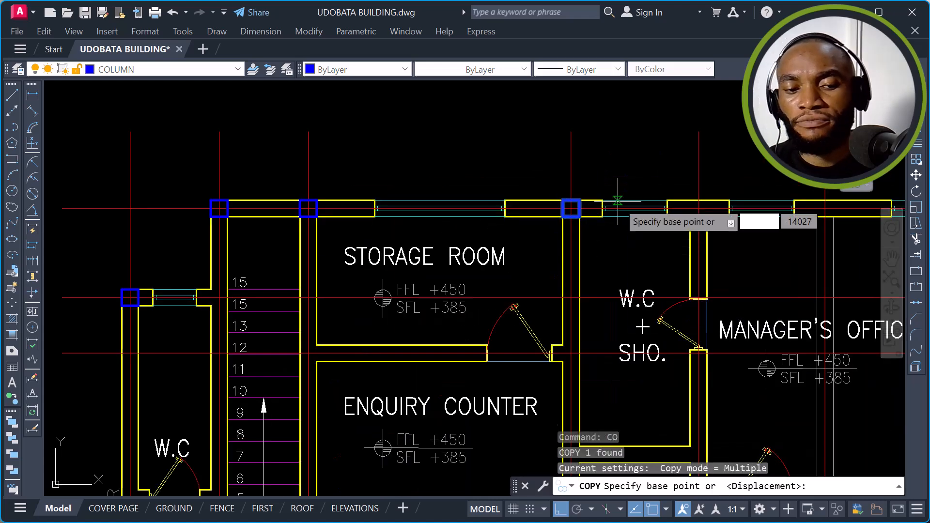
{"action": "scroll", "coordinate": [570, 208], "scroll_direction": "up", "scroll_amount": 4}
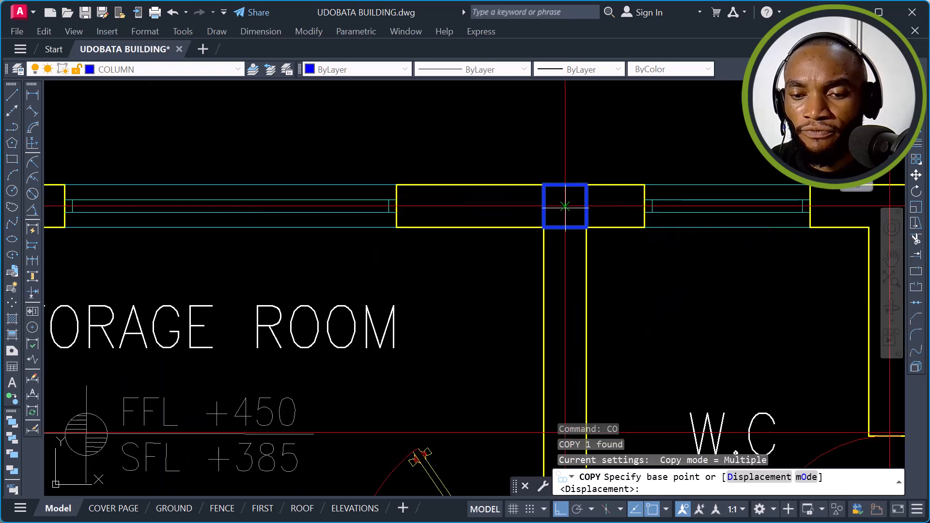
{"action": "left_click", "coordinate": [565, 205]}
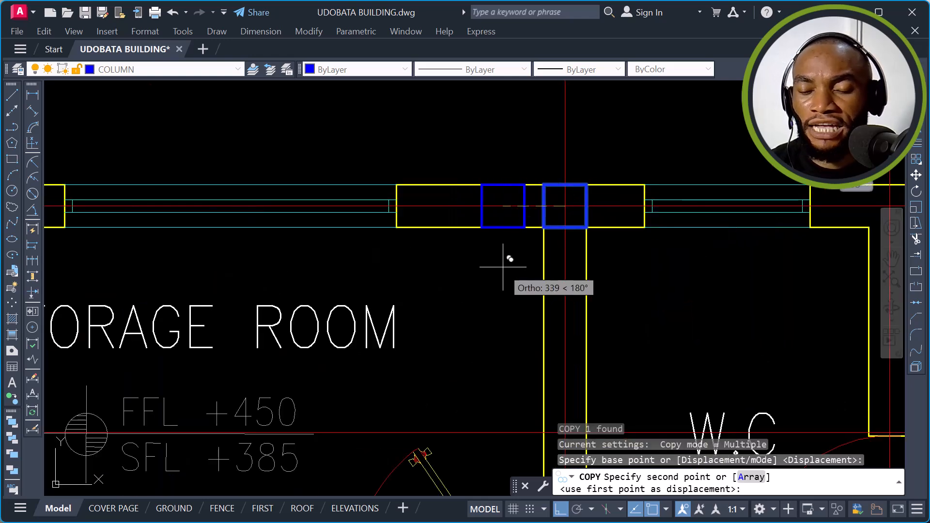
{"action": "scroll", "coordinate": [416, 198], "scroll_direction": "down", "scroll_amount": 4}
{"action": "scroll", "coordinate": [465, 253], "scroll_direction": "down", "scroll_amount": 2}
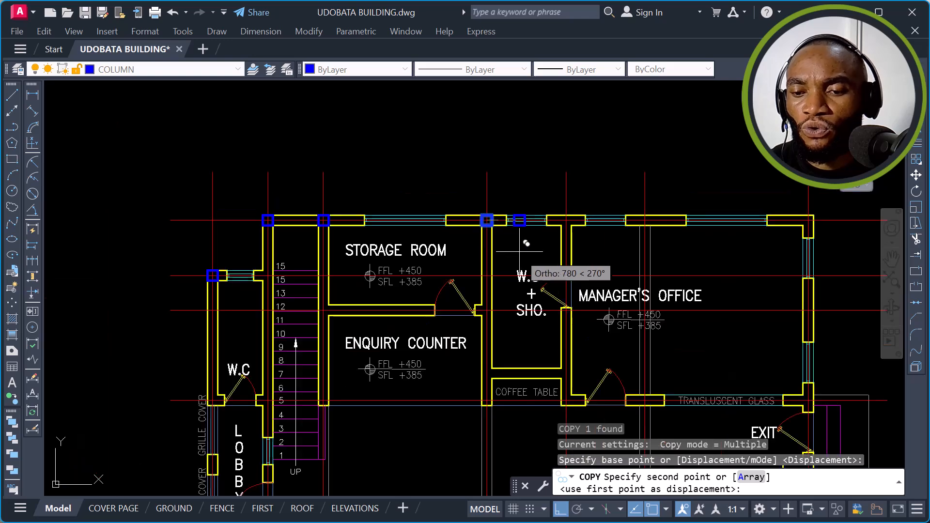
{"action": "scroll", "coordinate": [629, 222], "scroll_direction": "up", "scroll_amount": 3}
{"action": "scroll", "coordinate": [657, 227], "scroll_direction": "up", "scroll_amount": 4}
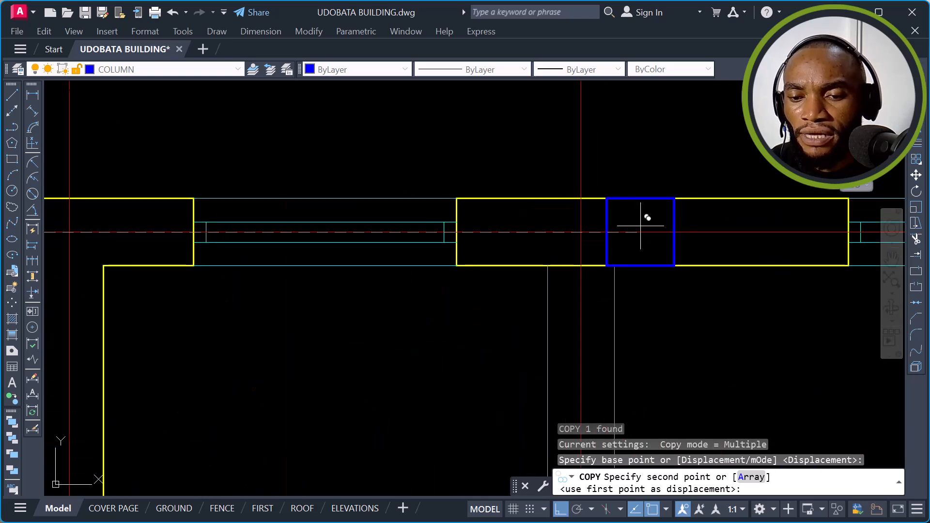
{"action": "left_click", "coordinate": [581, 232]}
Step: Place another copy of the column at the outer wall corner of the MANAGER'S OFFICE and finish copying
{"action": "scroll", "coordinate": [496, 216], "scroll_direction": "down", "scroll_amount": 5}
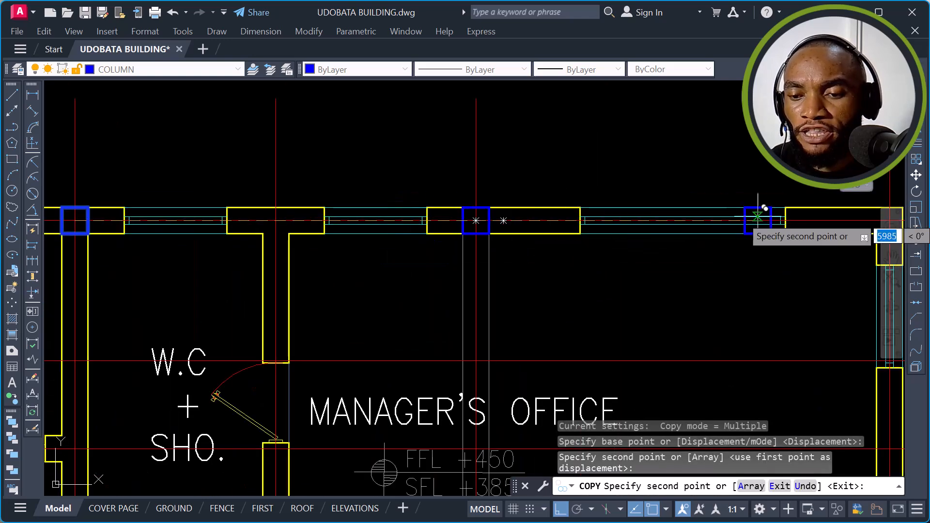
{"action": "scroll", "coordinate": [760, 208], "scroll_direction": "down", "scroll_amount": 1}
{"action": "scroll", "coordinate": [850, 218], "scroll_direction": "up", "scroll_amount": 8}
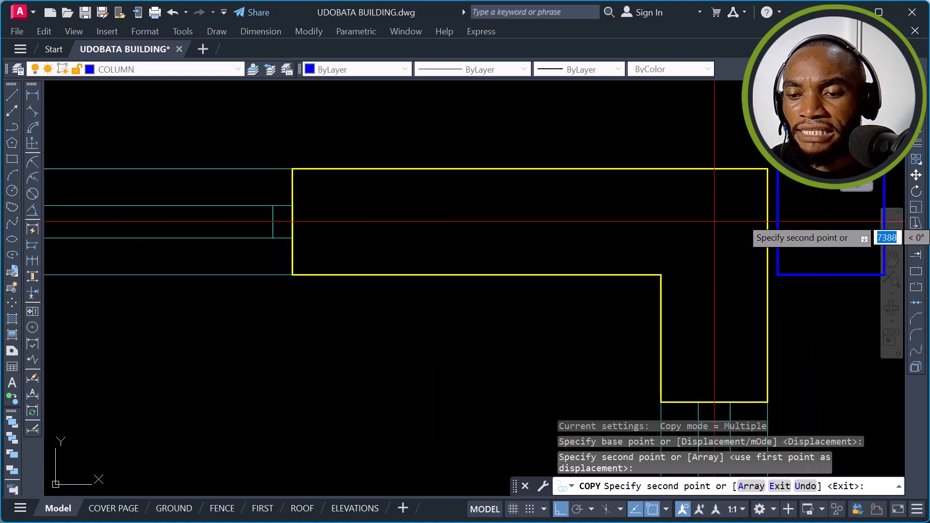
{"action": "left_click", "coordinate": [713, 222]}
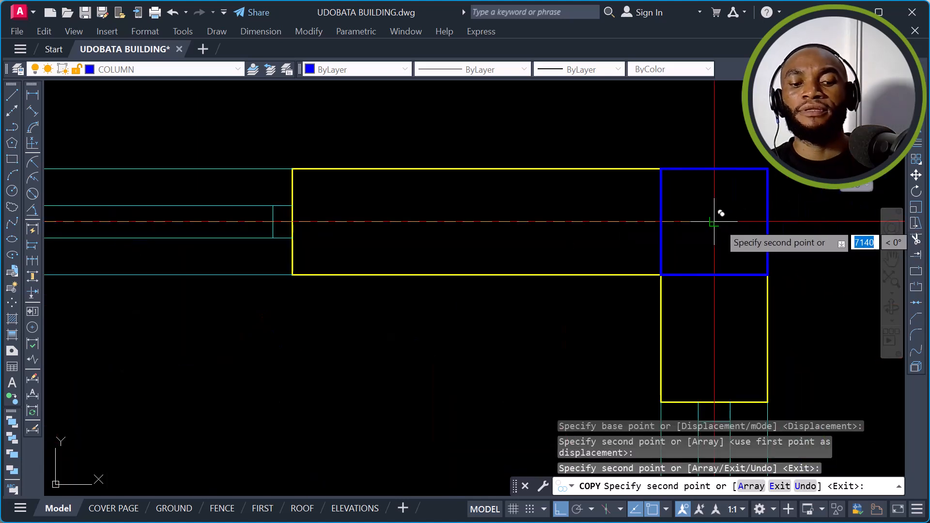
{"action": "key", "text": "Escape"}
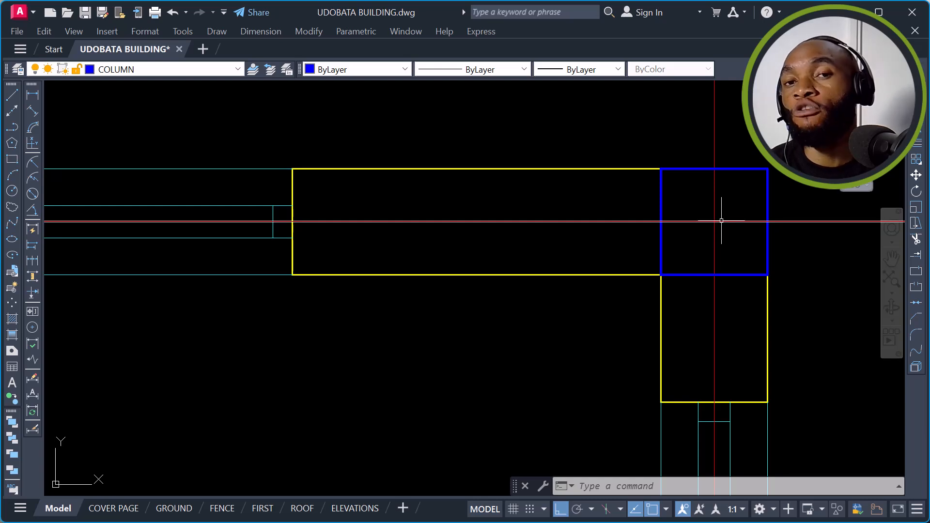
Step: Examine the completed reference ground and first floor plans beside the building renders for their column layout
{"action": "scroll", "coordinate": [721, 221], "scroll_direction": "down", "scroll_amount": 4}
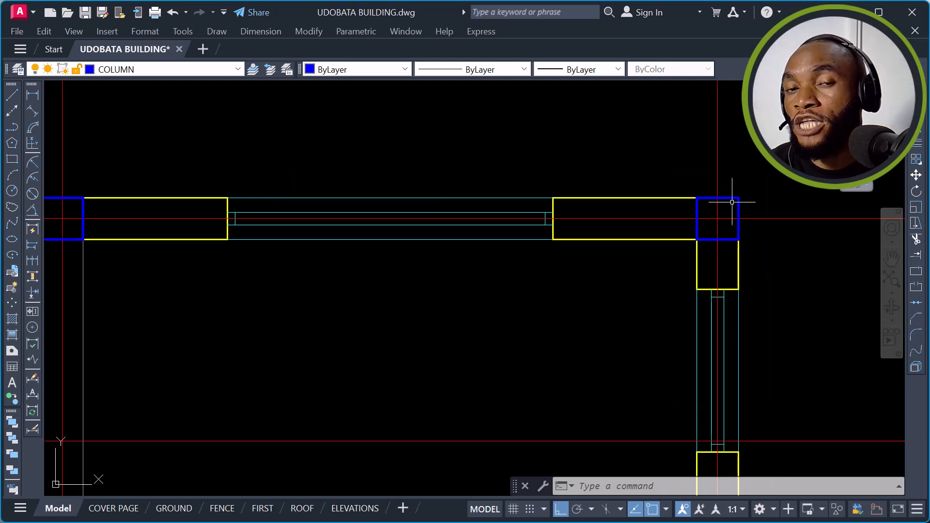
{"action": "mouse_move", "coordinate": [731, 199]}
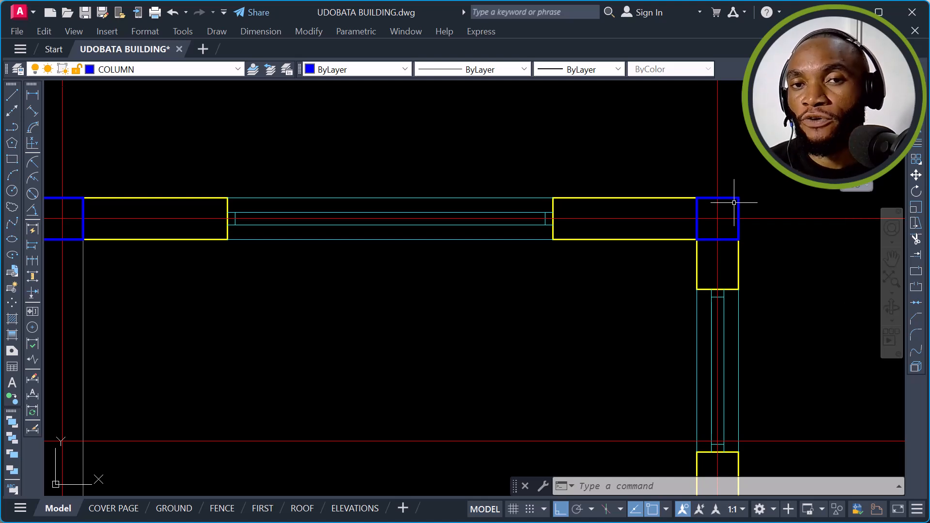
{"action": "scroll", "coordinate": [734, 203], "scroll_direction": "down", "scroll_amount": 10}
{"action": "scroll", "coordinate": [743, 198], "scroll_direction": "down", "scroll_amount": 5}
{"action": "scroll", "coordinate": [323, 197], "scroll_direction": "up", "scroll_amount": 12}
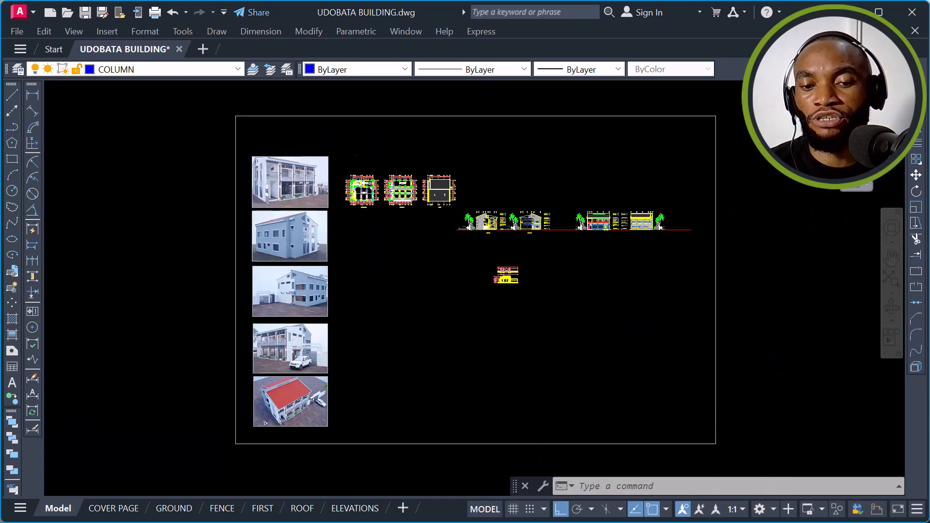
{"action": "scroll", "coordinate": [548, 179], "scroll_direction": "down", "scroll_amount": 2}
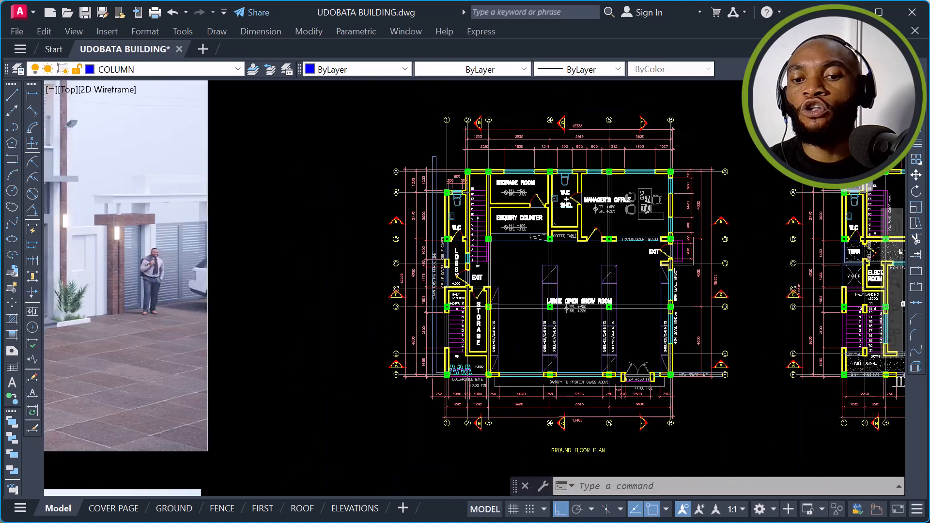
{"action": "scroll", "coordinate": [440, 226], "scroll_direction": "down", "scroll_amount": 6}
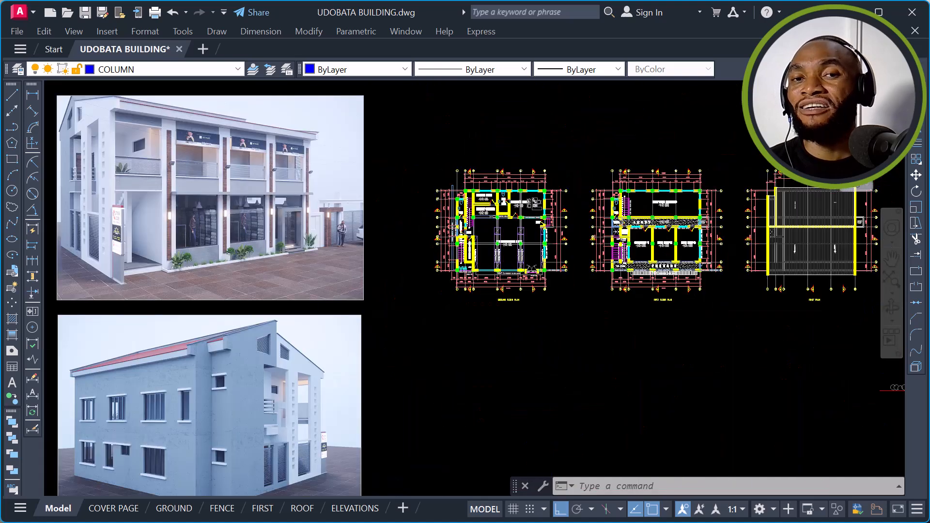
{"action": "scroll", "coordinate": [506, 217], "scroll_direction": "up", "scroll_amount": 8}
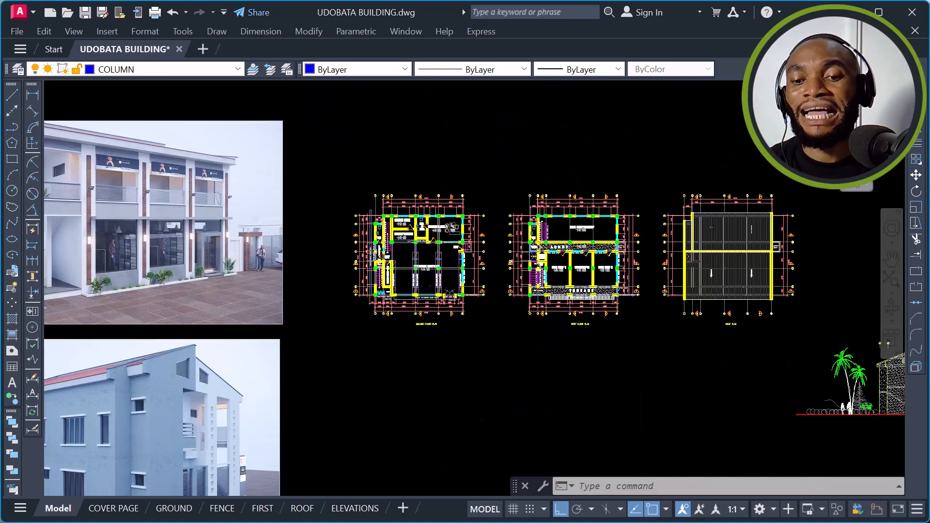
{"action": "scroll", "coordinate": [444, 205], "scroll_direction": "down", "scroll_amount": 2}
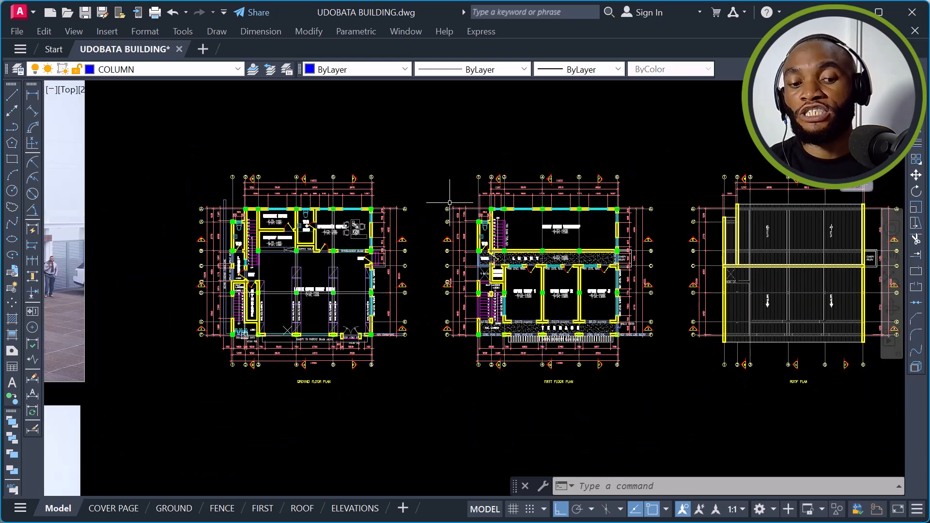
{"action": "scroll", "coordinate": [514, 201], "scroll_direction": "down", "scroll_amount": 8}
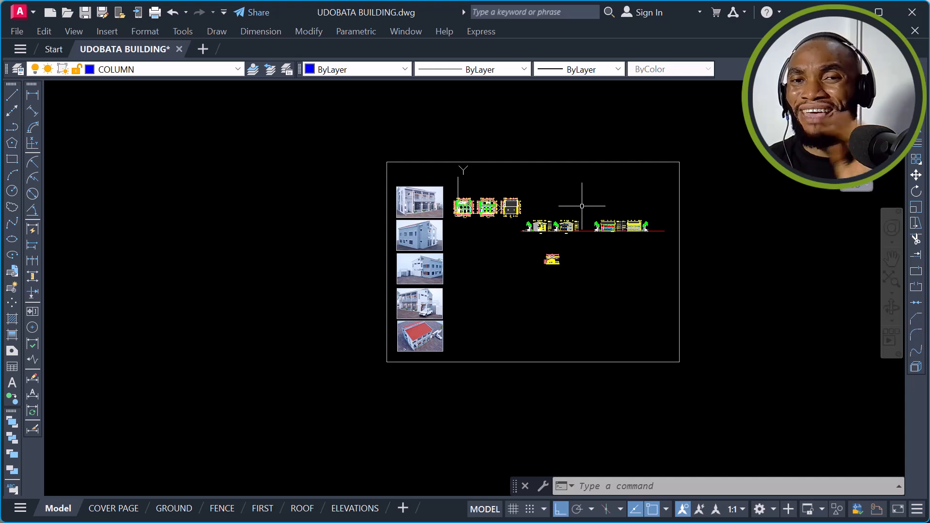
Step: Compare the working copy with the reference drawing set and inspect the column positions around the reference LARGE OPEN SHOW ROOM
{"action": "scroll", "coordinate": [505, 220], "scroll_direction": "down", "scroll_amount": 4}
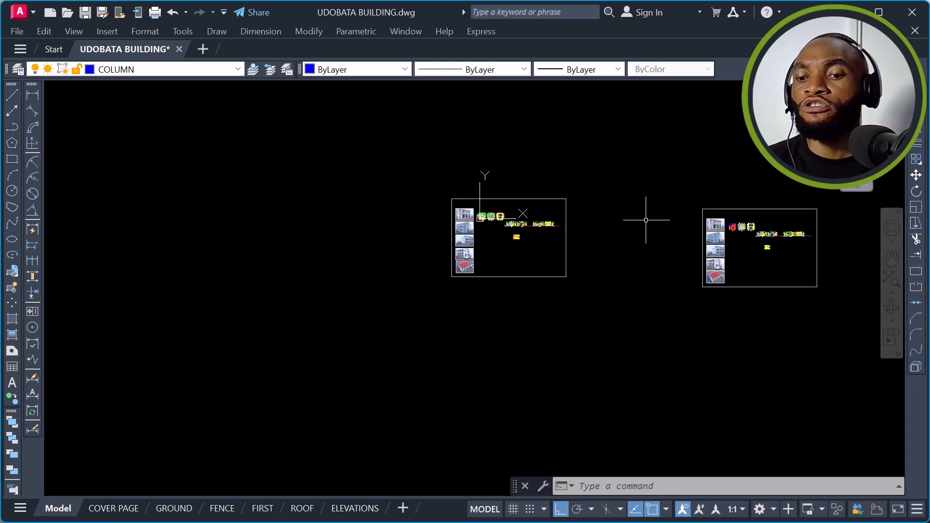
{"action": "scroll", "coordinate": [736, 232], "scroll_direction": "up", "scroll_amount": 6}
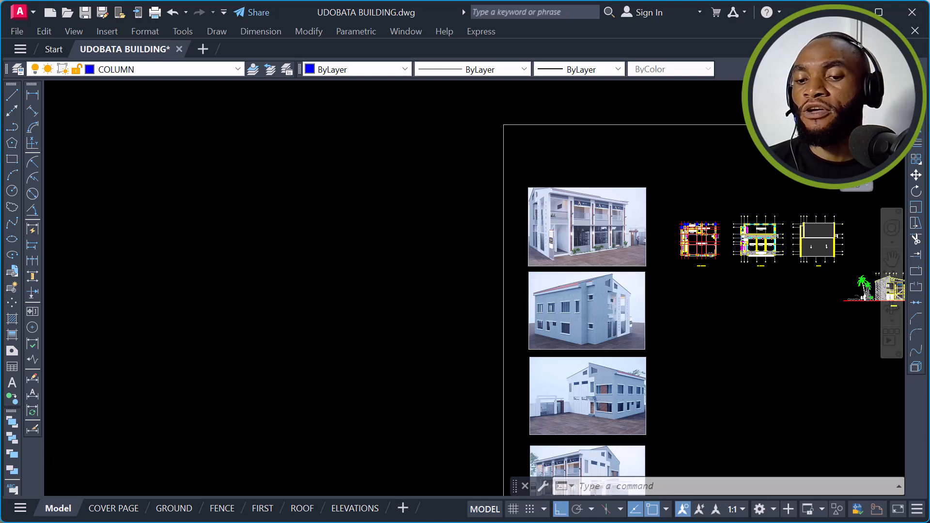
{"action": "scroll", "coordinate": [520, 257], "scroll_direction": "down", "scroll_amount": 4}
{"action": "middle_click_drag", "start_coordinate": [375, 223], "coordinate": [736, 228]}
{"action": "scroll", "coordinate": [443, 185], "scroll_direction": "up", "scroll_amount": 8}
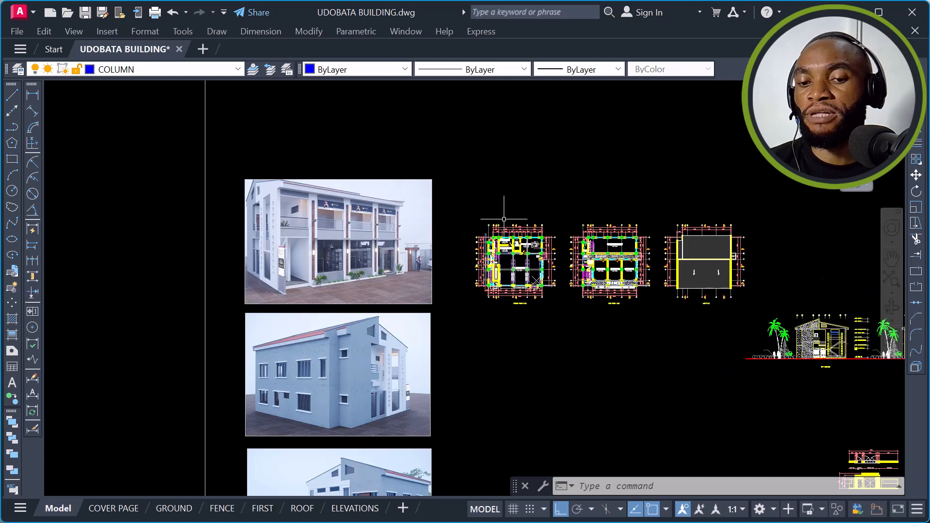
{"action": "scroll", "coordinate": [511, 235], "scroll_direction": "up", "scroll_amount": 2}
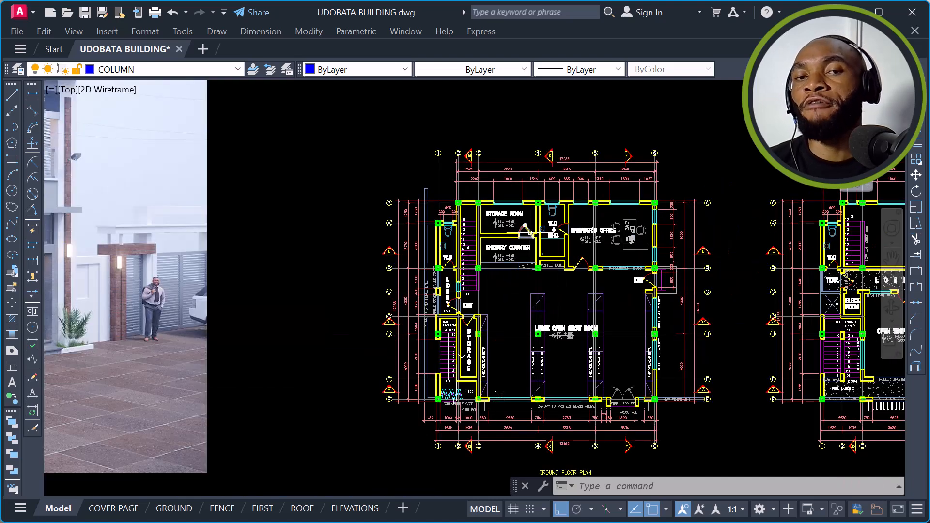
{"action": "scroll", "coordinate": [499, 239], "scroll_direction": "down", "scroll_amount": 2}
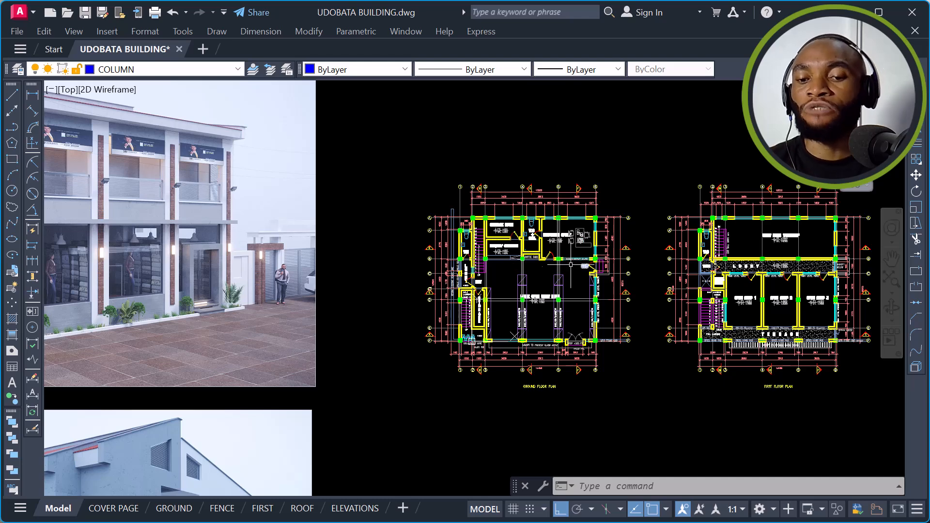
{"action": "scroll", "coordinate": [561, 268], "scroll_direction": "up", "scroll_amount": 2}
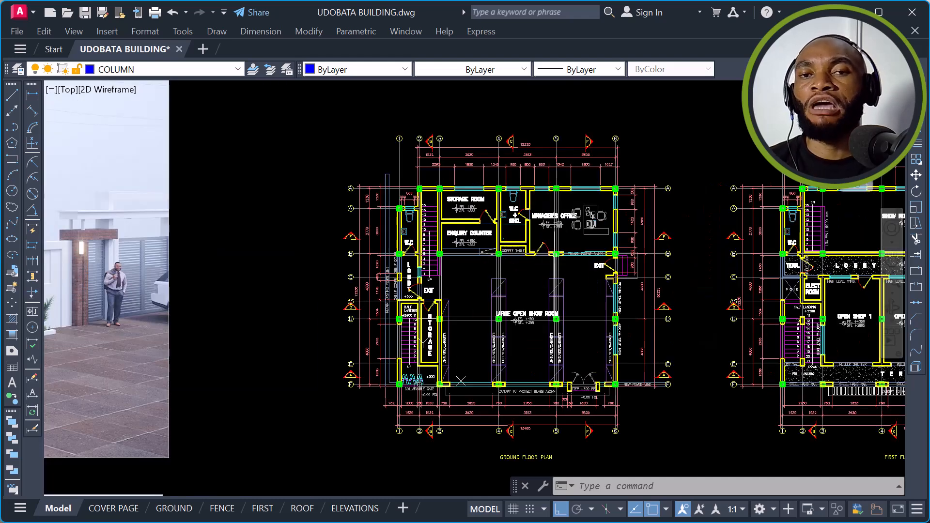
{"action": "scroll", "coordinate": [583, 280], "scroll_direction": "up", "scroll_amount": 2}
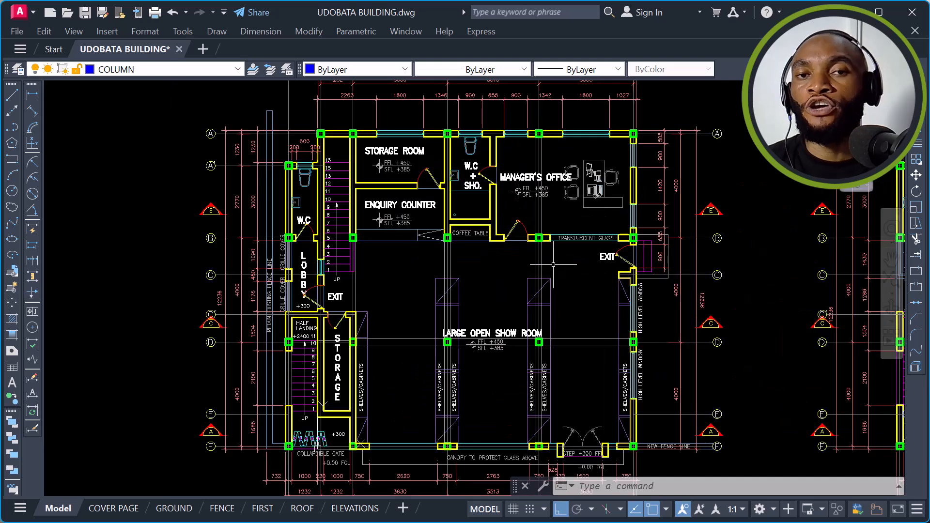
Step: Return from the reference drawing set to the ground floor plan of the working copy
{"action": "scroll", "coordinate": [482, 252], "scroll_direction": "down", "scroll_amount": 2}
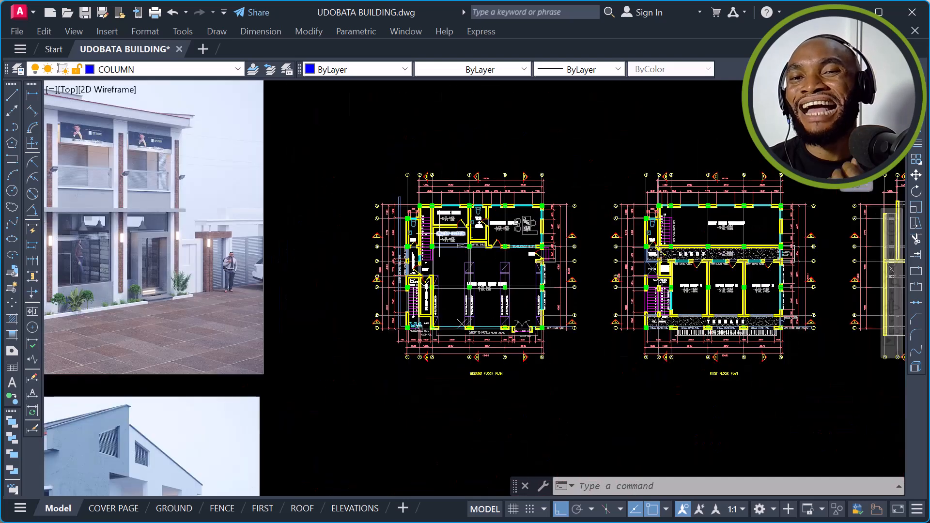
{"action": "scroll", "coordinate": [483, 245], "scroll_direction": "down", "scroll_amount": 4}
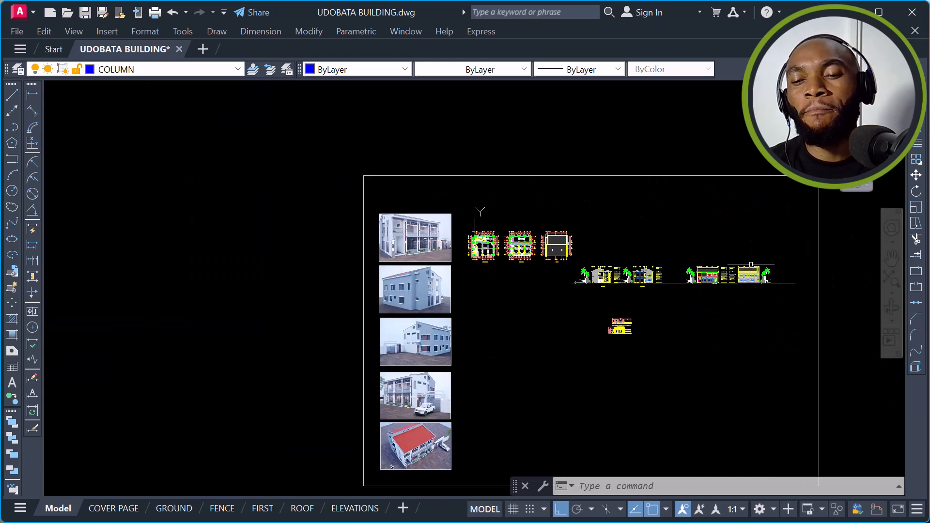
{"action": "middle_click_drag", "start_coordinate": [766, 261], "coordinate": [459, 206]}
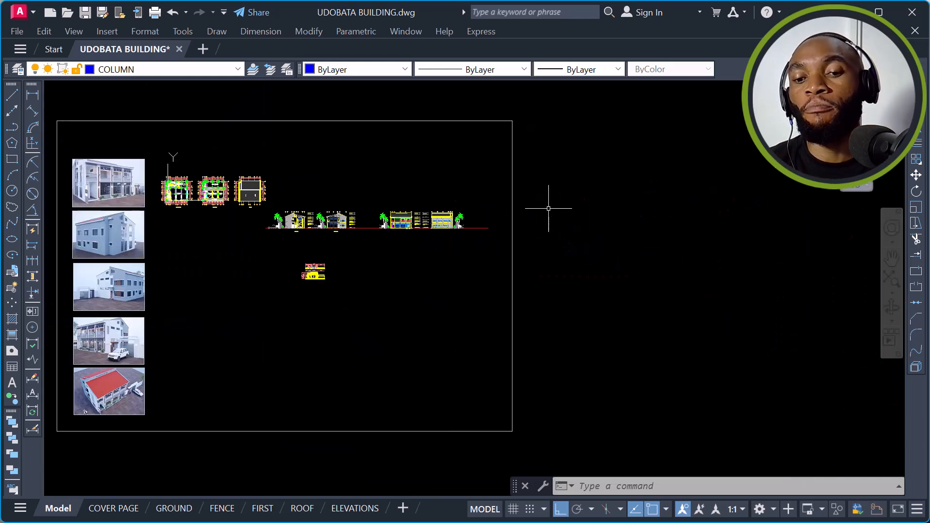
{"action": "scroll", "coordinate": [469, 189], "scroll_direction": "down", "scroll_amount": 2}
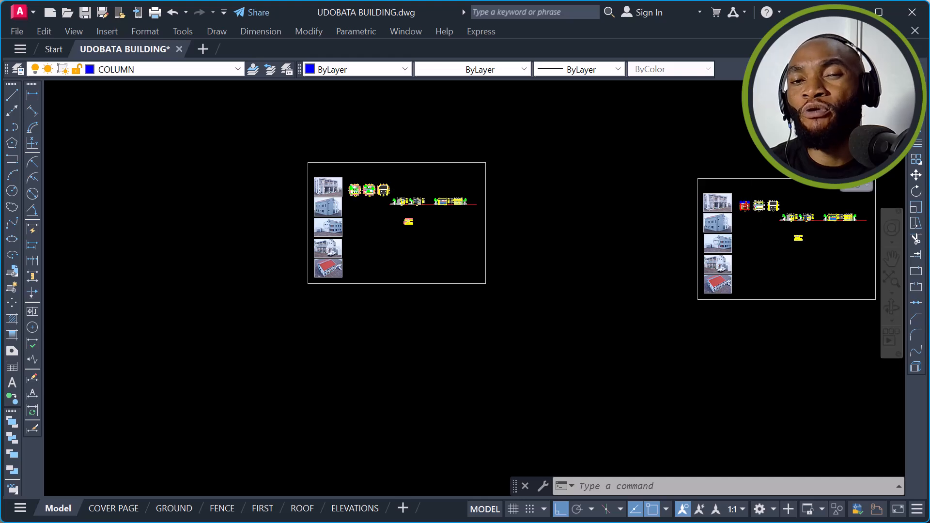
{"action": "scroll", "coordinate": [755, 202], "scroll_direction": "up", "scroll_amount": 5}
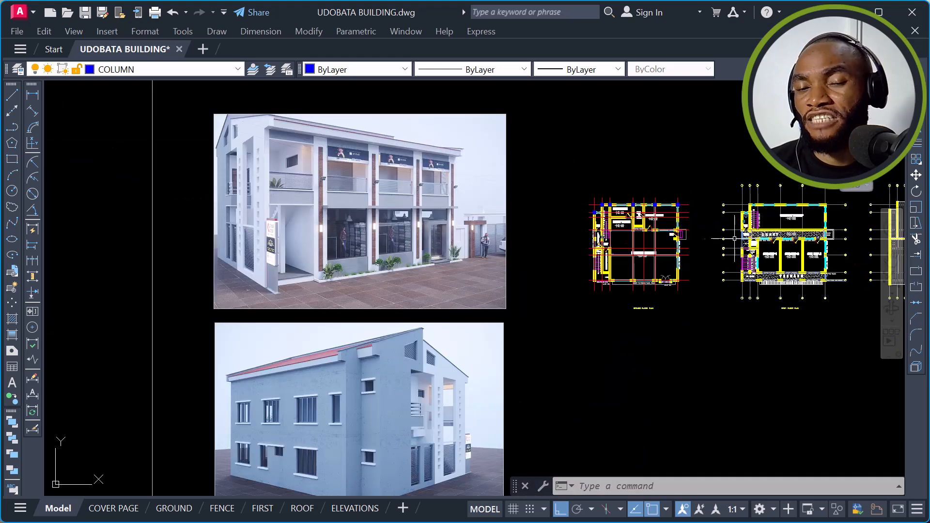
{"action": "scroll", "coordinate": [722, 237], "scroll_direction": "up", "scroll_amount": 2}
{"action": "scroll", "coordinate": [643, 198], "scroll_direction": "up", "scroll_amount": 4}
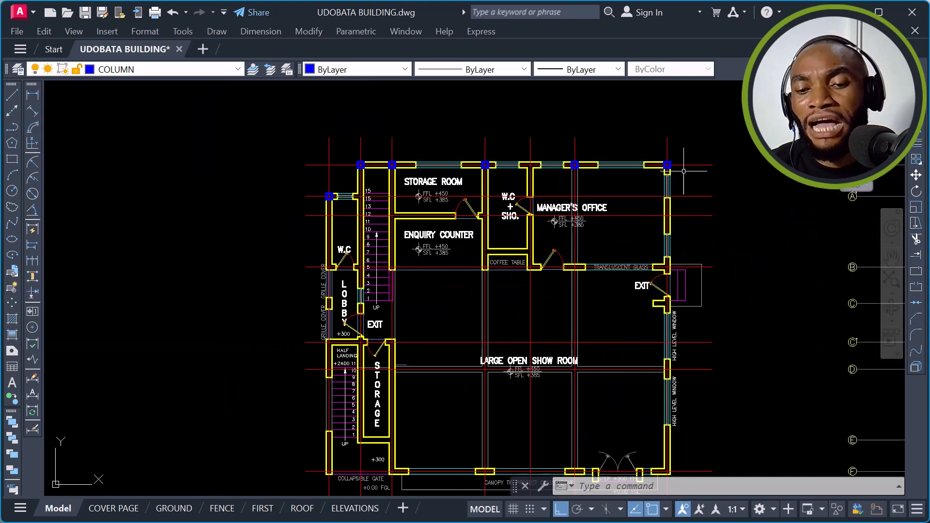
Step: Copy the MANAGER'S OFFICE corner column from its centre to the outer wall's grid intersection at the TRANSLUSCENT GLASS line
{"action": "scroll", "coordinate": [683, 171], "scroll_direction": "up", "scroll_amount": 5}
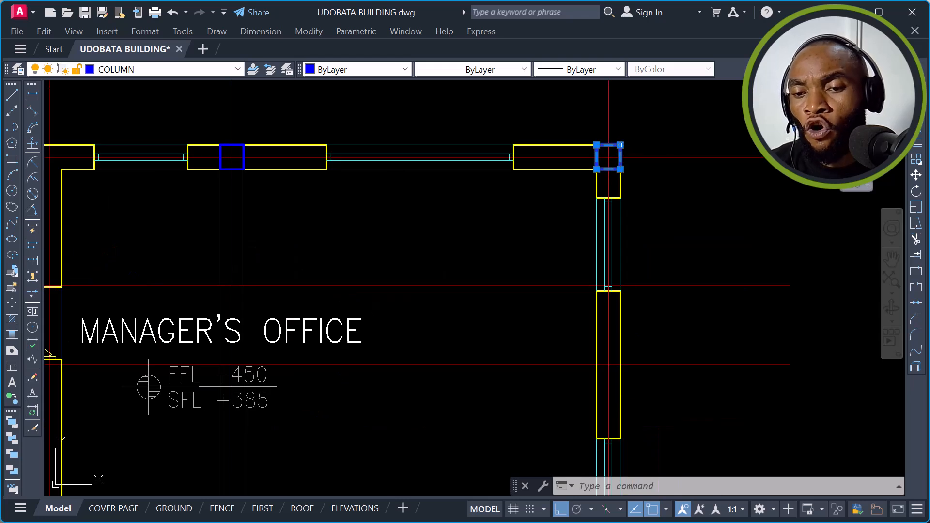
{"action": "left_click", "coordinate": [620, 157]}
{"action": "type", "text": "CO"}
{"action": "key", "text": "Return"}
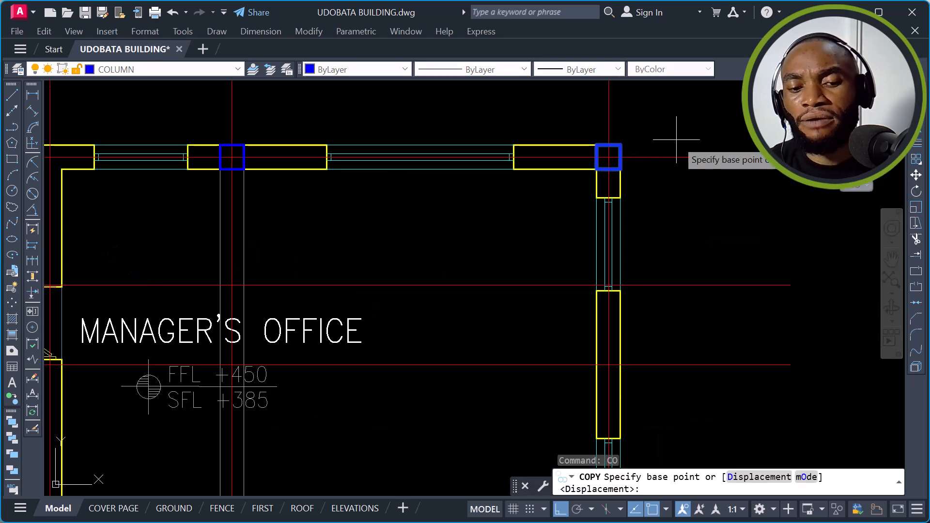
{"action": "scroll", "coordinate": [608, 156], "scroll_direction": "up", "scroll_amount": 4}
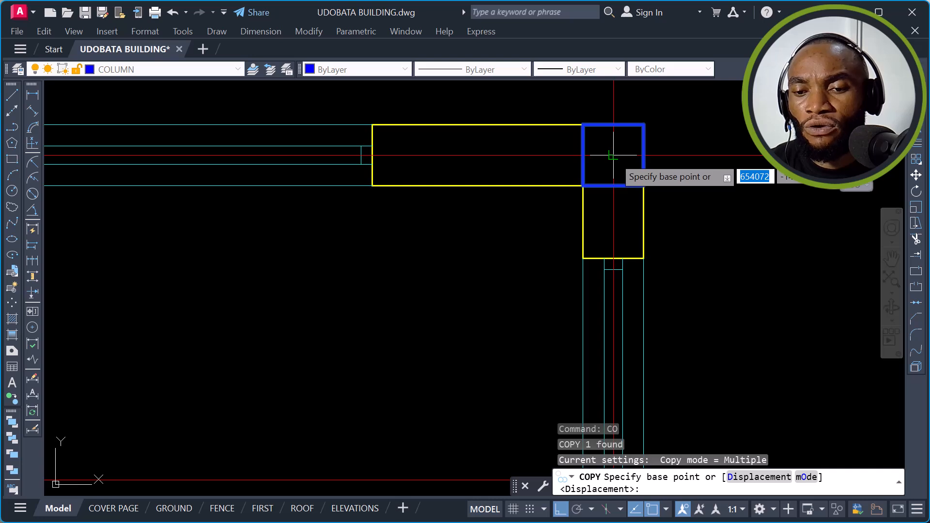
{"action": "left_click", "coordinate": [613, 155]}
{"action": "scroll", "coordinate": [617, 141], "scroll_direction": "down", "scroll_amount": 4}
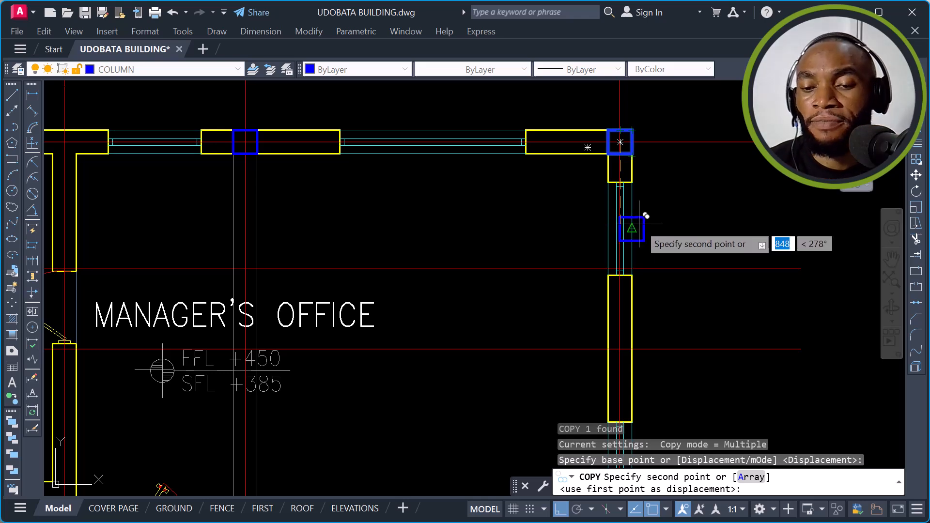
{"action": "scroll", "coordinate": [623, 212], "scroll_direction": "down", "scroll_amount": 2}
{"action": "scroll", "coordinate": [622, 212], "scroll_direction": "down", "scroll_amount": 2}
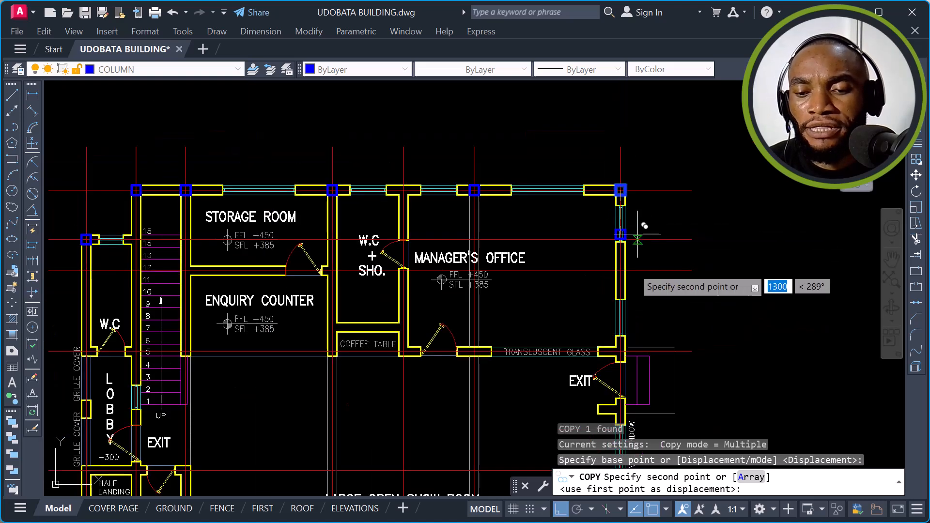
{"action": "scroll", "coordinate": [615, 344], "scroll_direction": "up", "scroll_amount": 5}
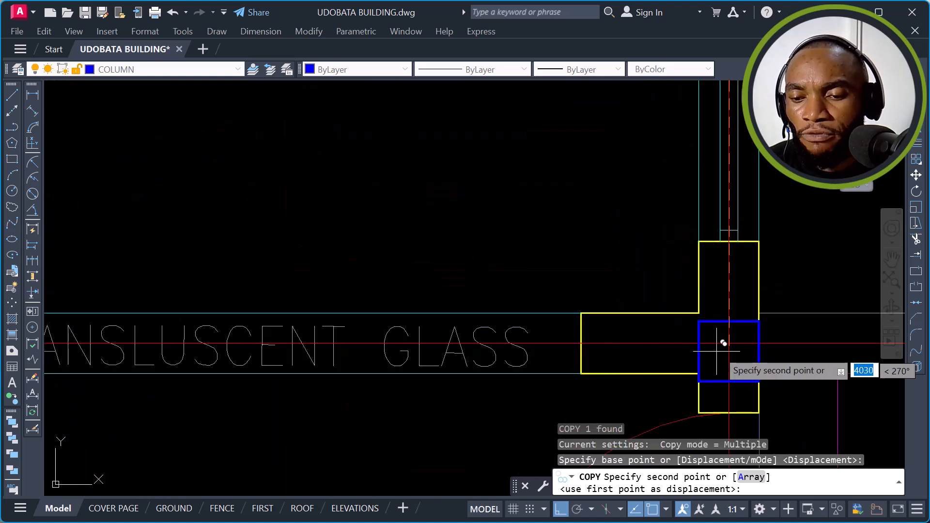
{"action": "scroll", "coordinate": [728, 336], "scroll_direction": "up", "scroll_amount": 6}
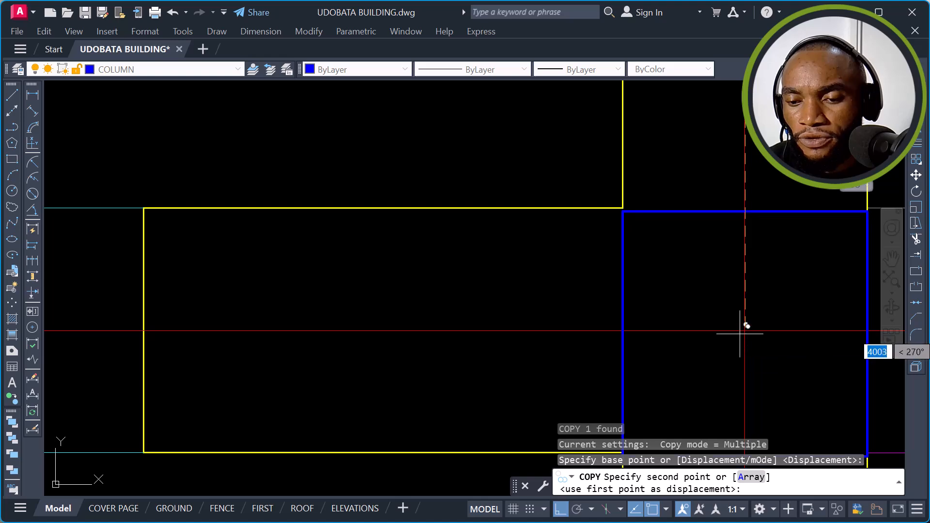
{"action": "left_click", "coordinate": [724, 334]}
Step: Turn Ortho off and place another column copy at the grid intersection between the MANAGER'S OFFICE door and the TRANSLUSCENT GLASS
{"action": "key", "text": "F8"}
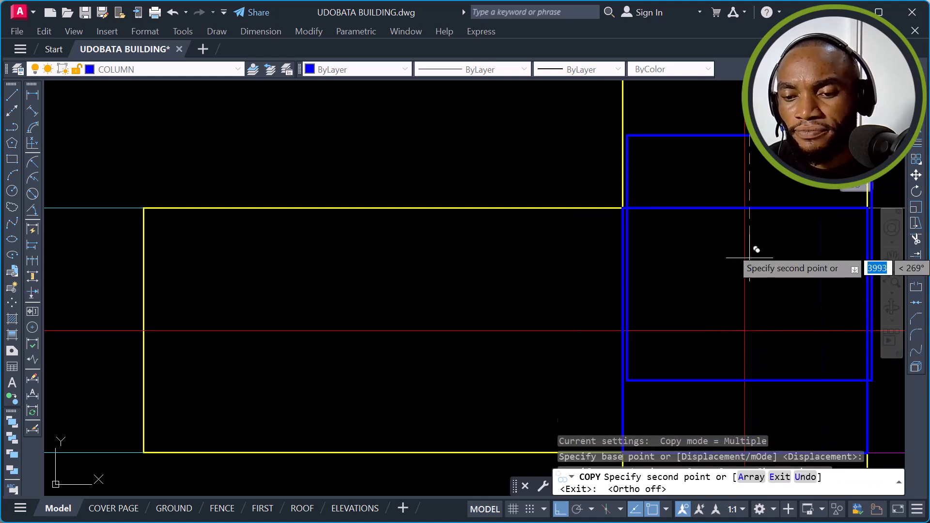
{"action": "scroll", "coordinate": [745, 249], "scroll_direction": "down", "scroll_amount": 10}
{"action": "scroll", "coordinate": [678, 254], "scroll_direction": "up", "scroll_amount": 3}
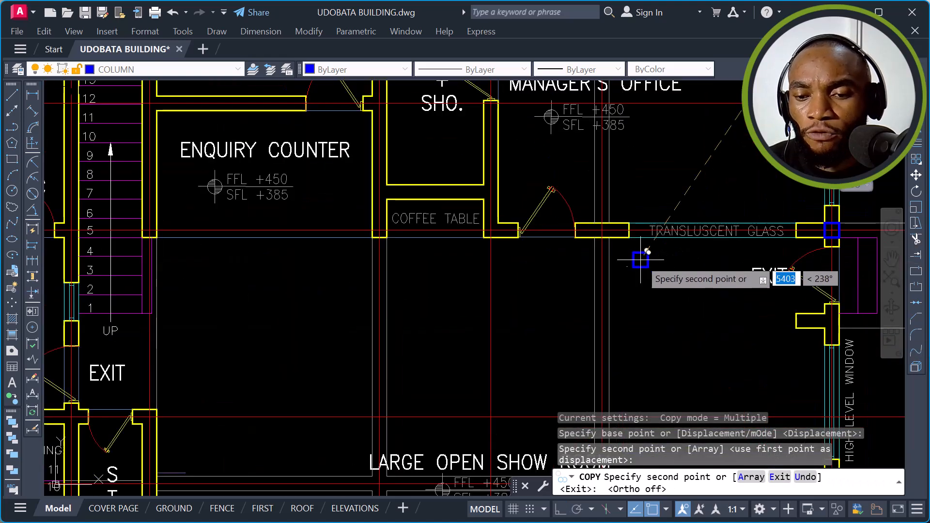
{"action": "scroll", "coordinate": [606, 228], "scroll_direction": "up", "scroll_amount": 3}
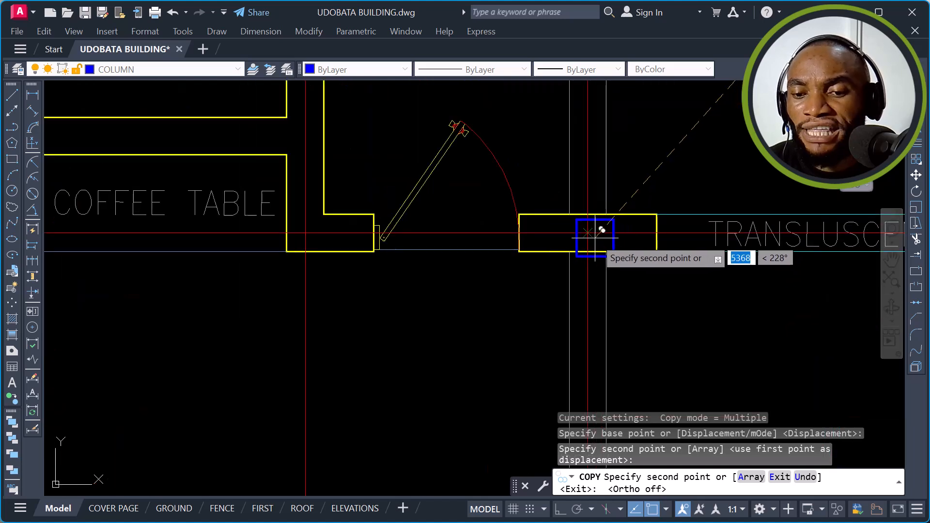
{"action": "left_click", "coordinate": [595, 225]}
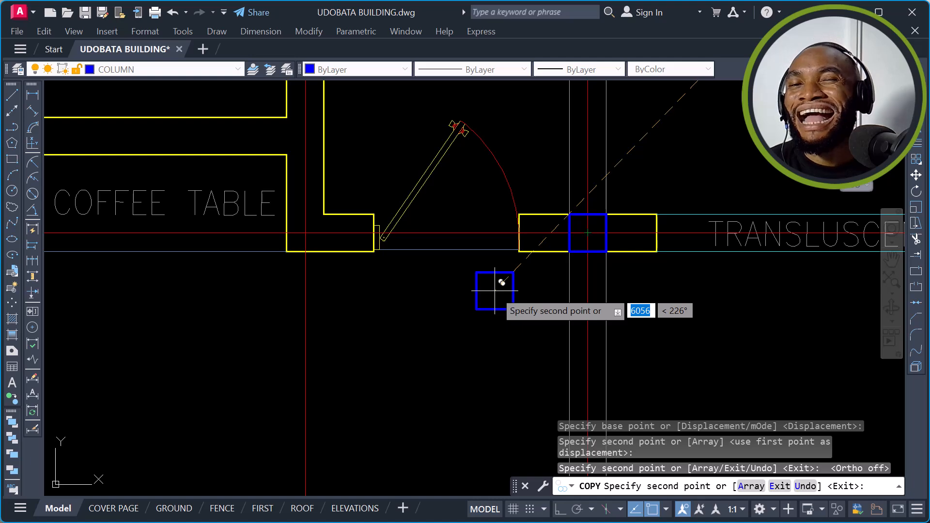
Step: Place a column copy at the grid intersection on the wall end between the ENQUIRY COUNTER and the COFFEE TABLE
{"action": "scroll", "coordinate": [643, 278], "scroll_direction": "down", "scroll_amount": 2}
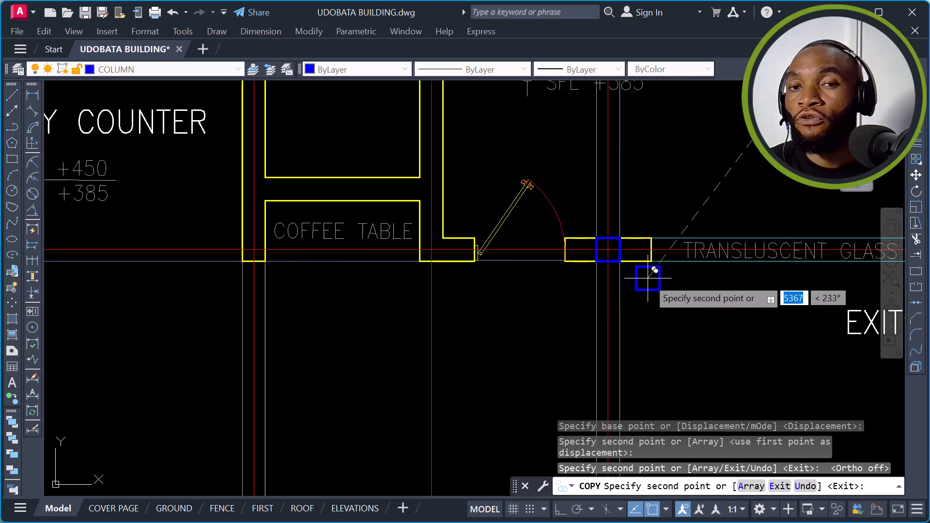
{"action": "scroll", "coordinate": [646, 277], "scroll_direction": "down", "scroll_amount": 4}
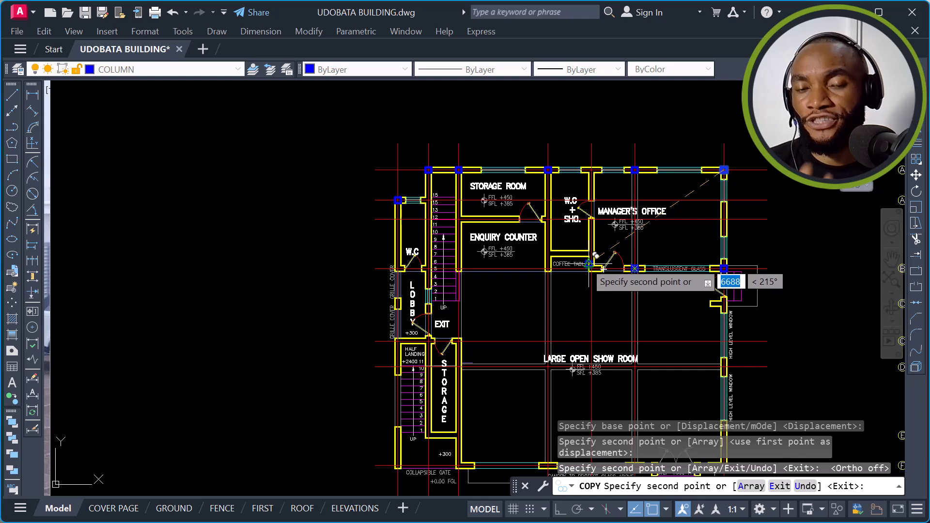
{"action": "scroll", "coordinate": [564, 277], "scroll_direction": "up", "scroll_amount": 4}
{"action": "scroll", "coordinate": [555, 282], "scroll_direction": "up", "scroll_amount": 2}
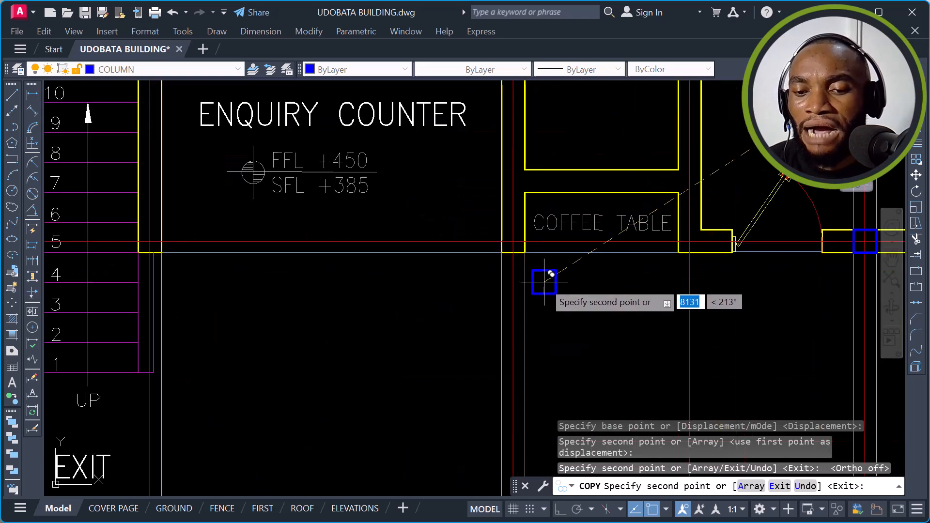
{"action": "scroll", "coordinate": [519, 246], "scroll_direction": "up", "scroll_amount": 4}
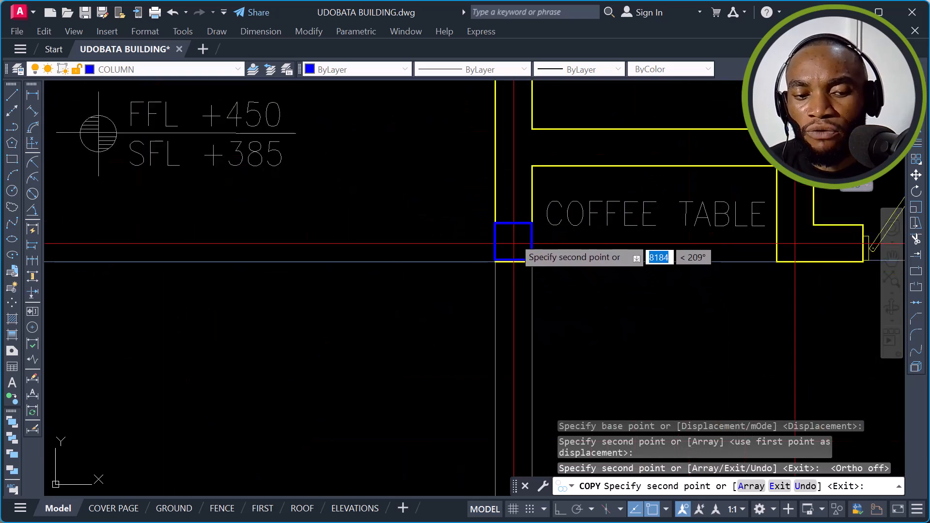
{"action": "left_click", "coordinate": [514, 246]}
Step: Place a column copy at the grid intersection on the wall end between the staircase and the ENQUIRY COUNTER
{"action": "scroll", "coordinate": [625, 250], "scroll_direction": "down", "scroll_amount": 10}
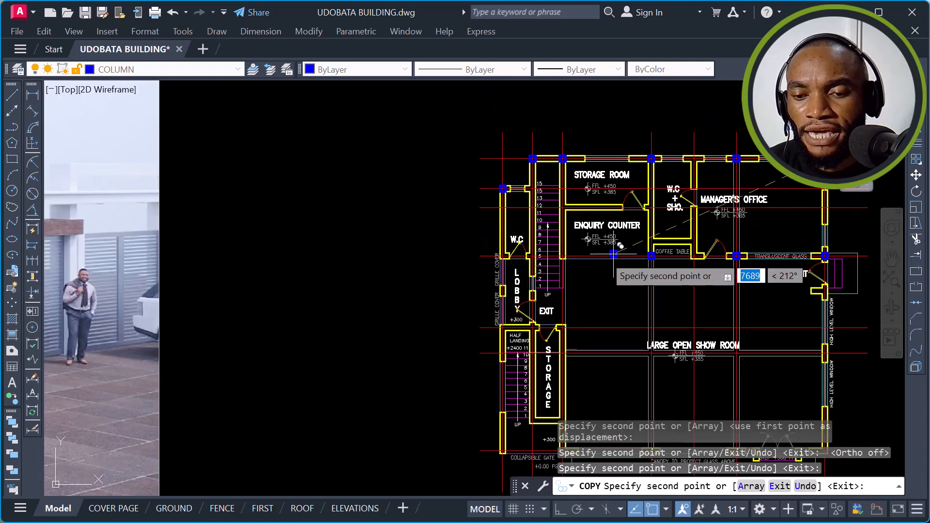
{"action": "scroll", "coordinate": [565, 259], "scroll_direction": "up", "scroll_amount": 4}
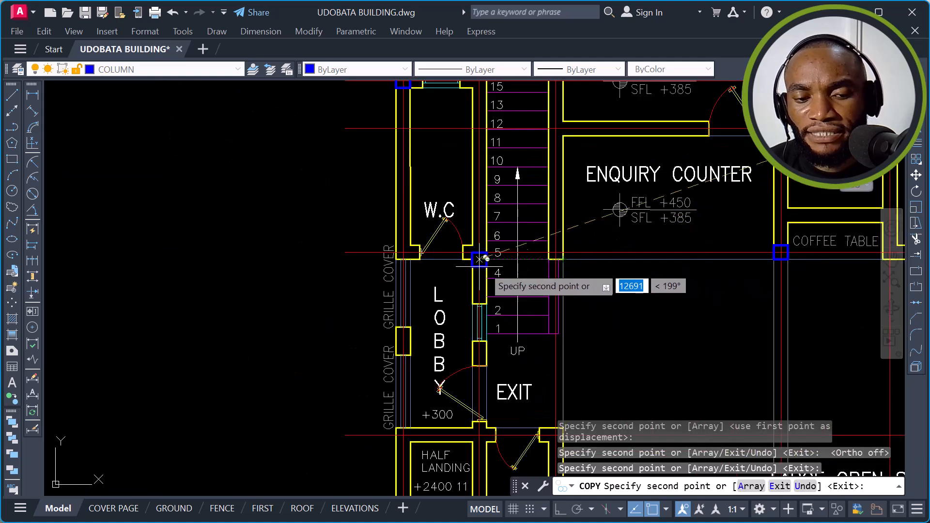
{"action": "scroll", "coordinate": [555, 252], "scroll_direction": "up", "scroll_amount": 4}
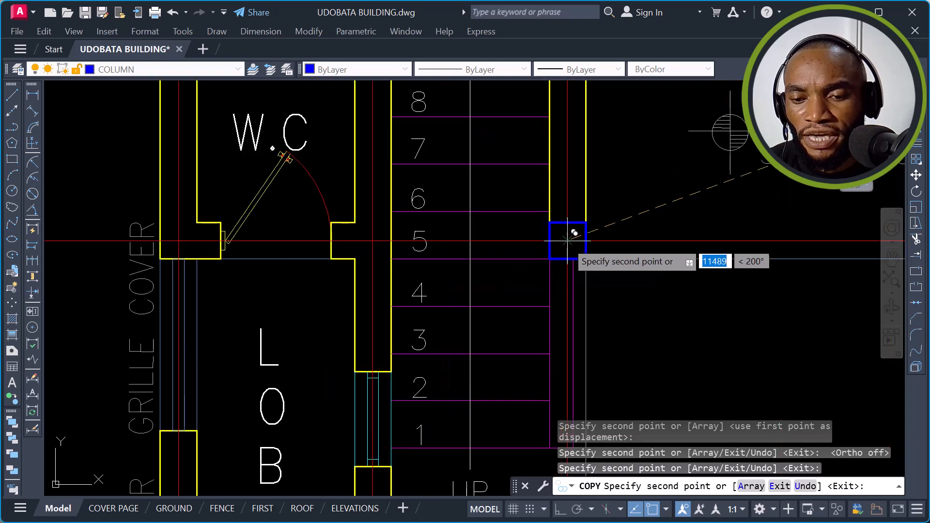
{"action": "left_click", "coordinate": [567, 241]}
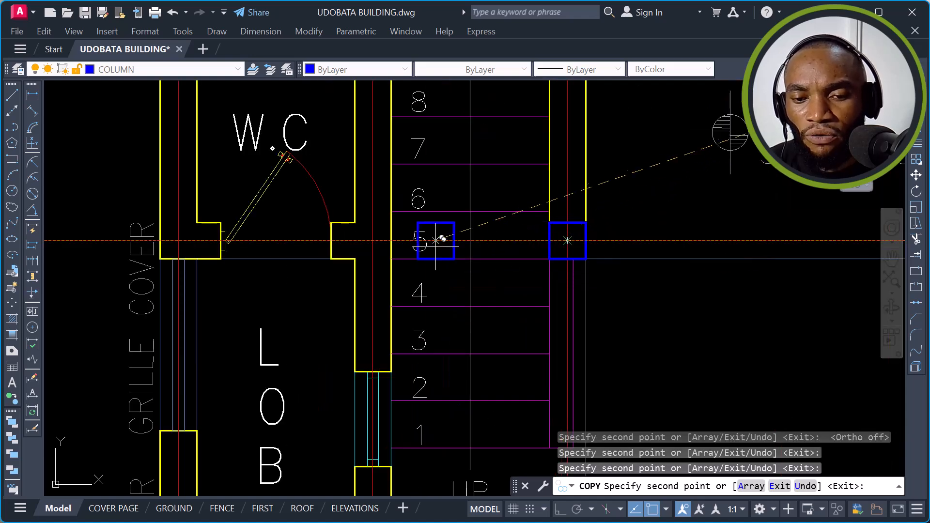
Step: Place a column copy at the outer wall's grid intersection where the W.C meets the LOBBY
{"action": "scroll", "coordinate": [436, 240], "scroll_direction": "down", "scroll_amount": 6}
{"action": "scroll", "coordinate": [478, 242], "scroll_direction": "up", "scroll_amount": 4}
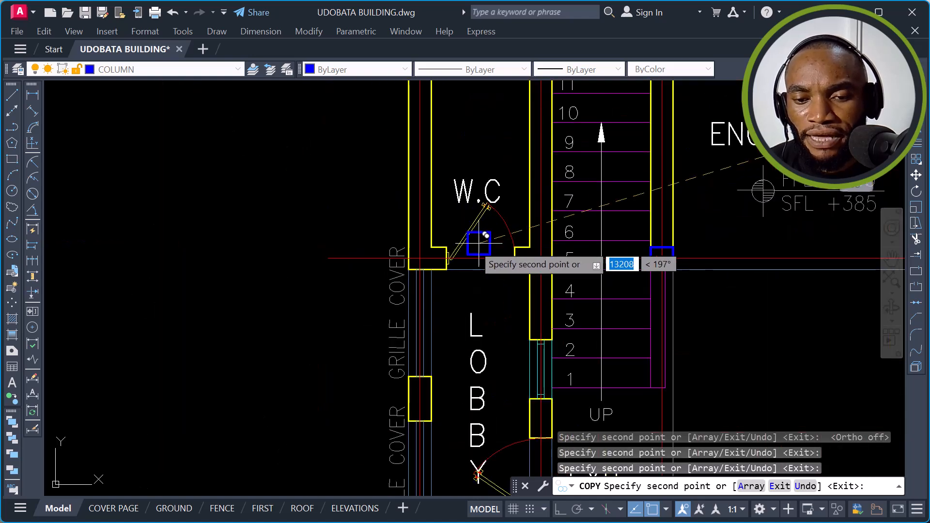
{"action": "left_click", "coordinate": [419, 258]}
Step: Place a column copy at the outer wall's grid intersection beside the HALF LANDING
{"action": "scroll", "coordinate": [409, 194], "scroll_direction": "down", "scroll_amount": 4}
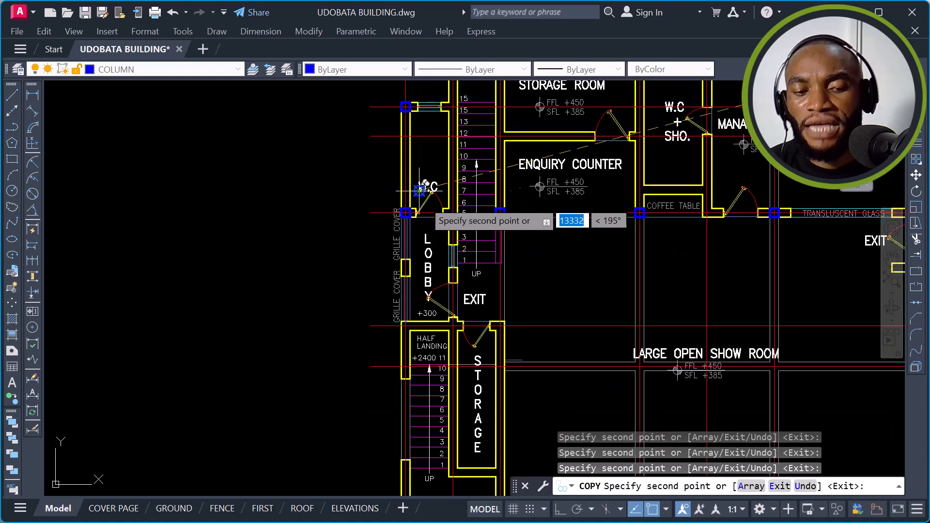
{"action": "middle_click_drag", "start_coordinate": [432, 370], "coordinate": [439, 278]}
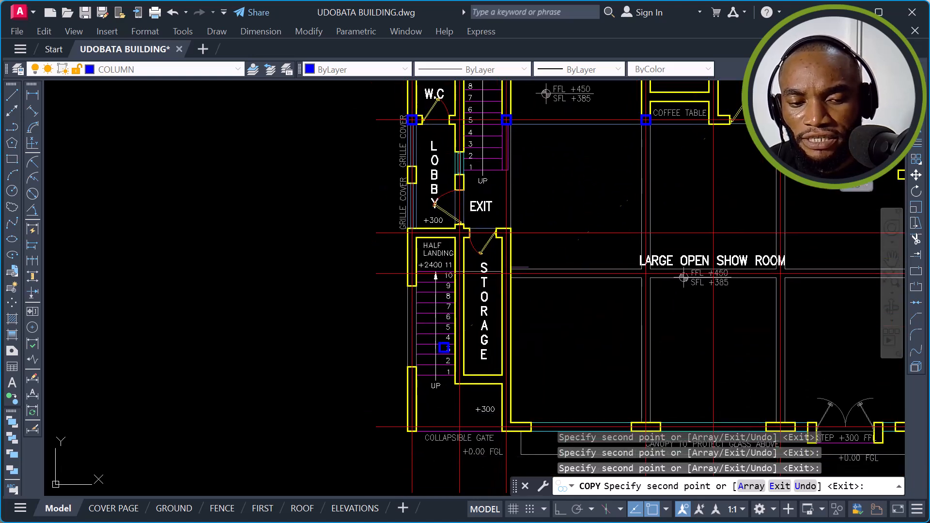
{"action": "scroll", "coordinate": [432, 281], "scroll_direction": "up", "scroll_amount": 6}
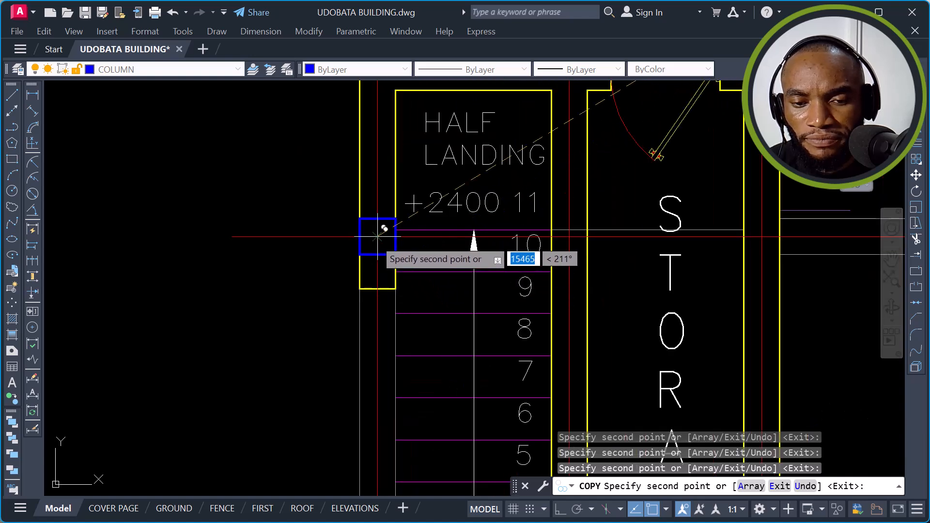
Step: Place a column copy at the end of the outer staircase wall, at the grid intersection beside the COLLAPSIBLE GATE
{"action": "scroll", "coordinate": [377, 237], "scroll_direction": "down", "scroll_amount": 8}
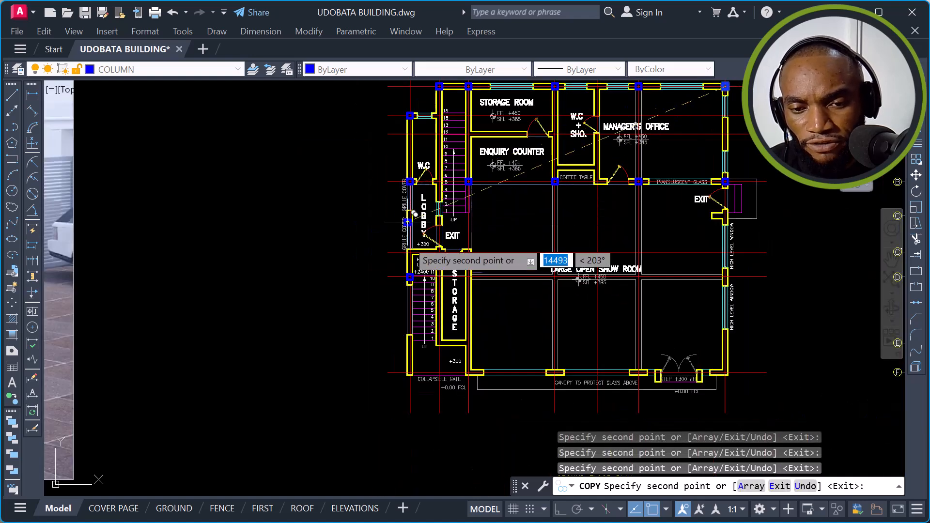
{"action": "scroll", "coordinate": [405, 266], "scroll_direction": "up", "scroll_amount": 4}
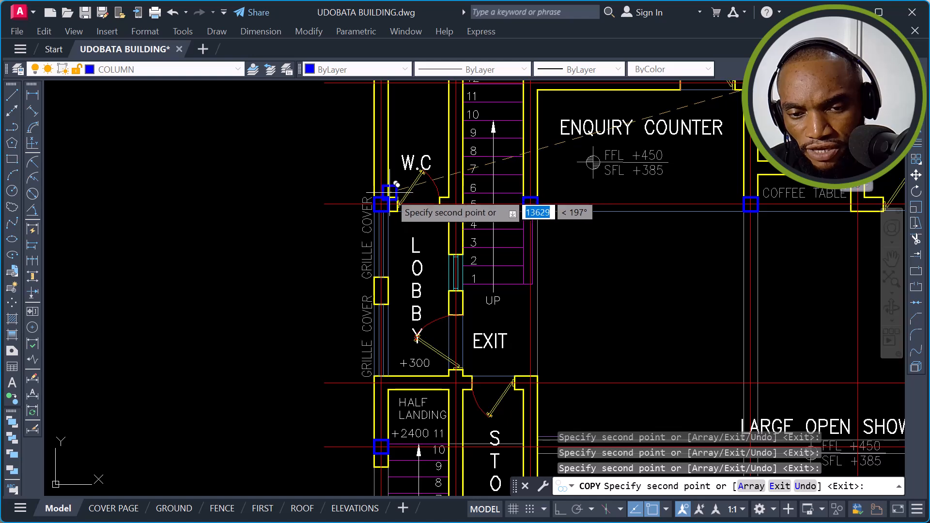
{"action": "scroll", "coordinate": [382, 440], "scroll_direction": "down", "scroll_amount": 4}
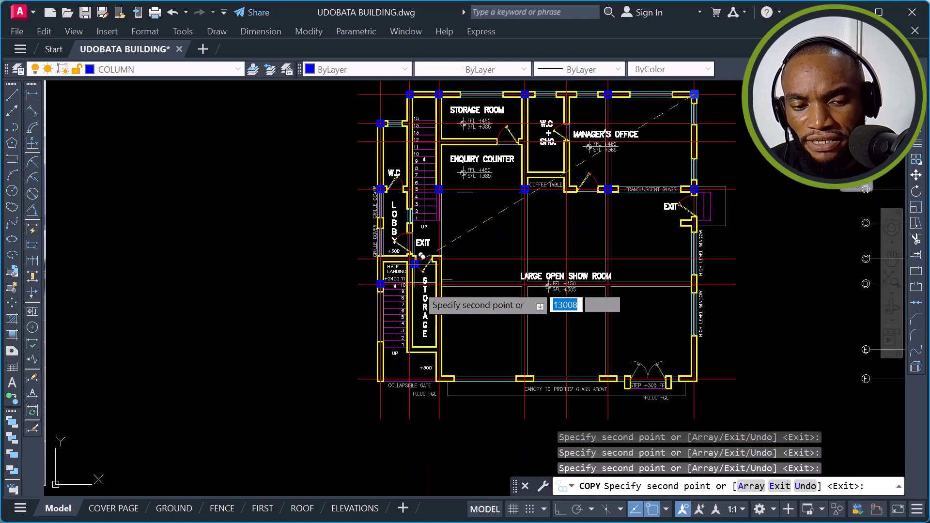
{"action": "scroll", "coordinate": [396, 361], "scroll_direction": "up", "scroll_amount": 10}
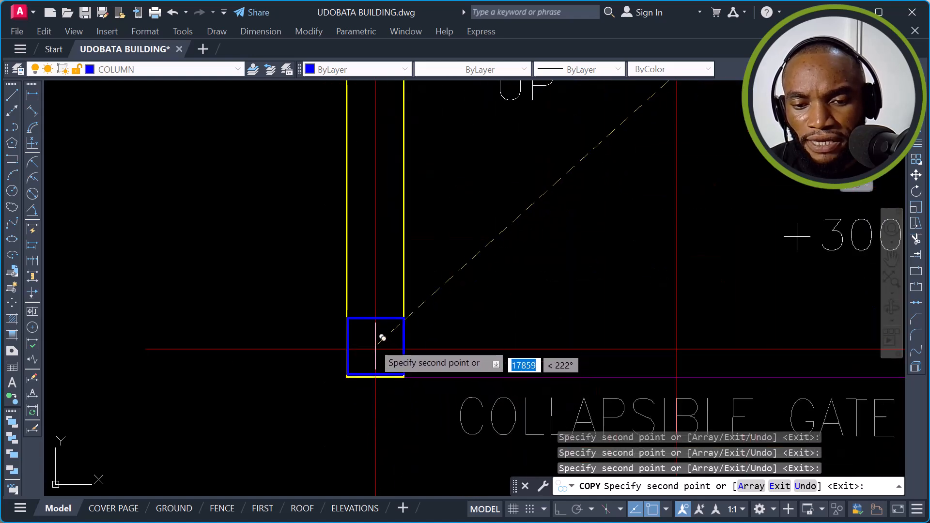
{"action": "left_click", "coordinate": [374, 347]}
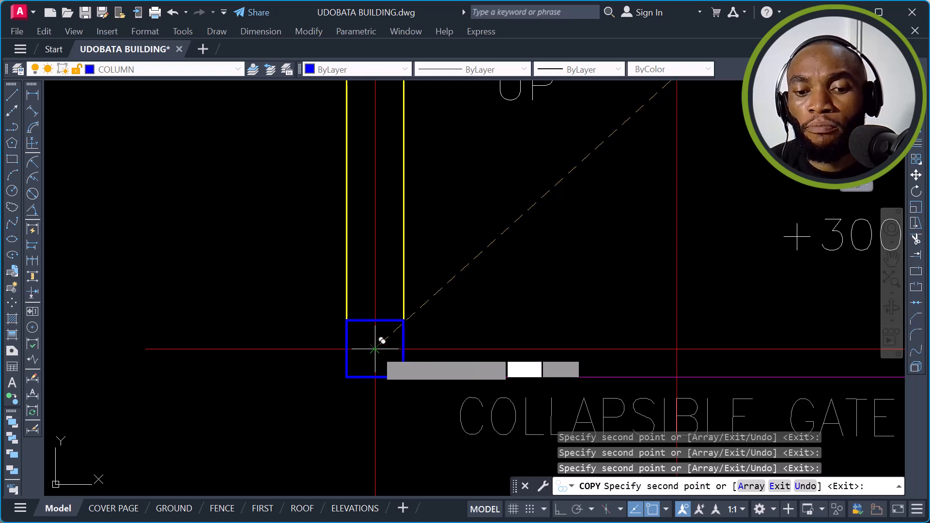
{"action": "scroll", "coordinate": [376, 348], "scroll_direction": "down", "scroll_amount": 7}
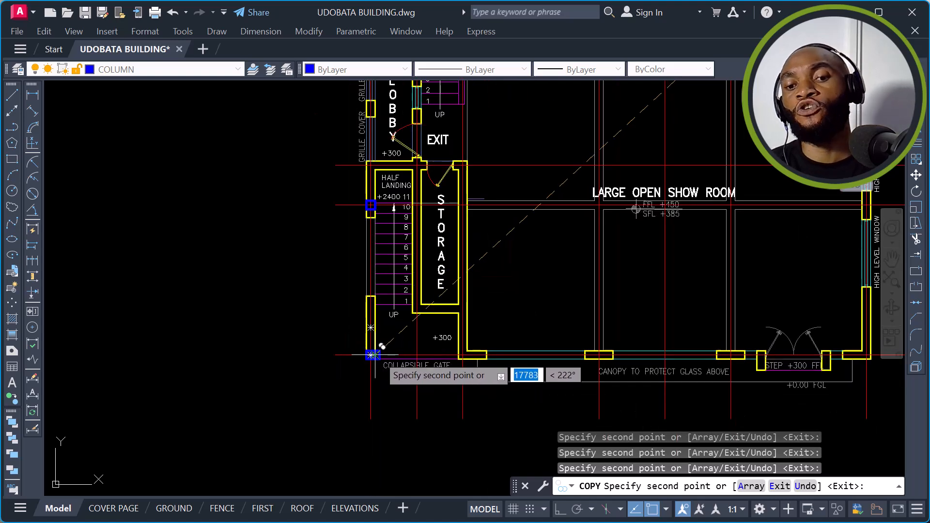
Step: Place a column copy at the grid intersection on the front wall corner between the COLLAPSIBLE GATE and the LARGE OPEN SHOW ROOM
{"action": "scroll", "coordinate": [381, 360], "scroll_direction": "down", "scroll_amount": 2}
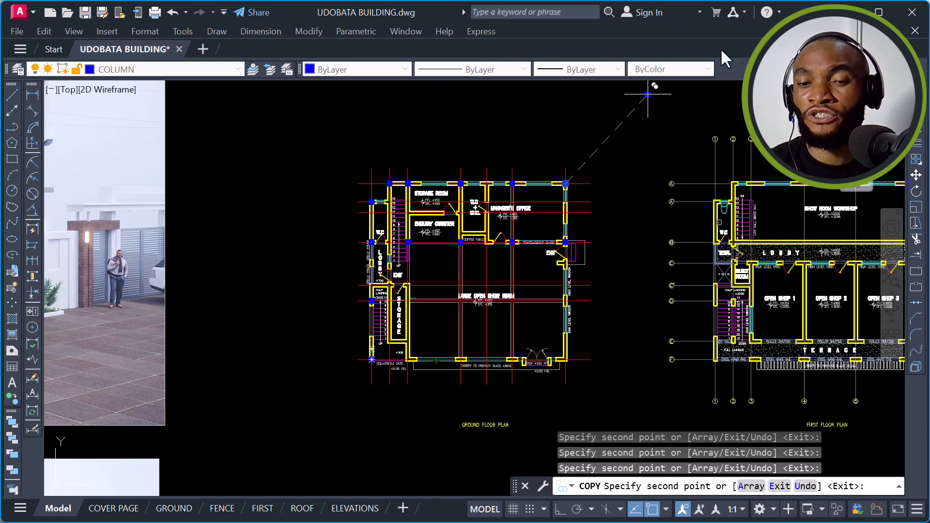
{"action": "scroll", "coordinate": [370, 352], "scroll_direction": "up", "scroll_amount": 2}
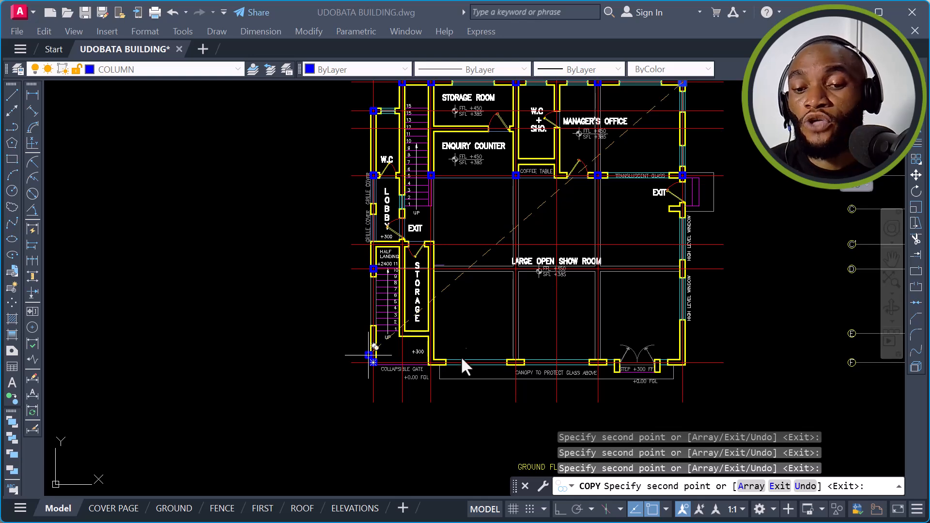
{"action": "scroll", "coordinate": [445, 361], "scroll_direction": "up", "scroll_amount": 2}
{"action": "scroll", "coordinate": [445, 361], "scroll_direction": "up", "scroll_amount": 6}
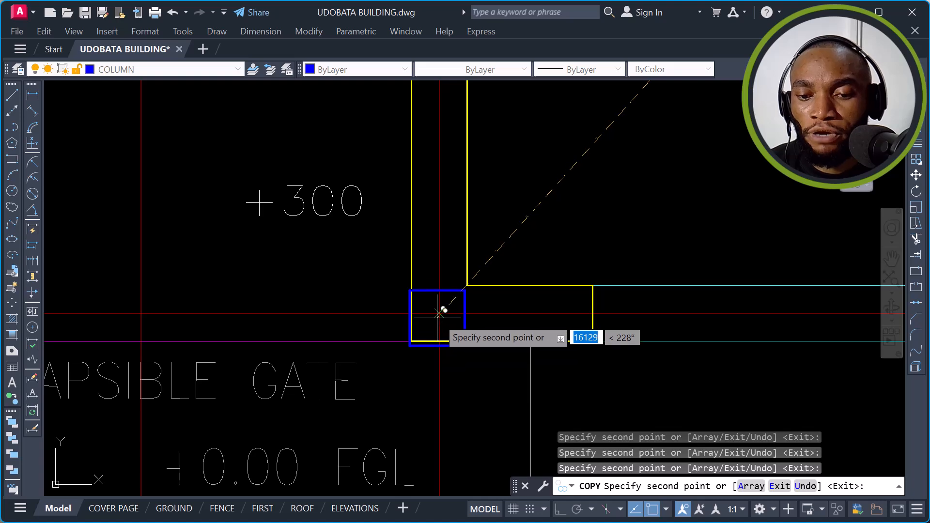
Step: Place a column copy at the grid intersection on the front wall pier between the show room's two large glazed bays
{"action": "scroll", "coordinate": [442, 306], "scroll_direction": "down", "scroll_amount": 5}
{"action": "middle_click_drag", "start_coordinate": [705, 328], "coordinate": [544, 349]}
{"action": "scroll", "coordinate": [544, 348], "scroll_direction": "down", "scroll_amount": 2}
{"action": "middle_click_drag", "start_coordinate": [535, 141], "coordinate": [532, 268]}
{"action": "scroll", "coordinate": [506, 426], "scroll_direction": "down", "scroll_amount": 3}
{"action": "scroll", "coordinate": [509, 409], "scroll_direction": "up", "scroll_amount": 3}
{"action": "scroll", "coordinate": [499, 402], "scroll_direction": "up", "scroll_amount": 3}
{"action": "scroll", "coordinate": [477, 387], "scroll_direction": "up", "scroll_amount": 3}
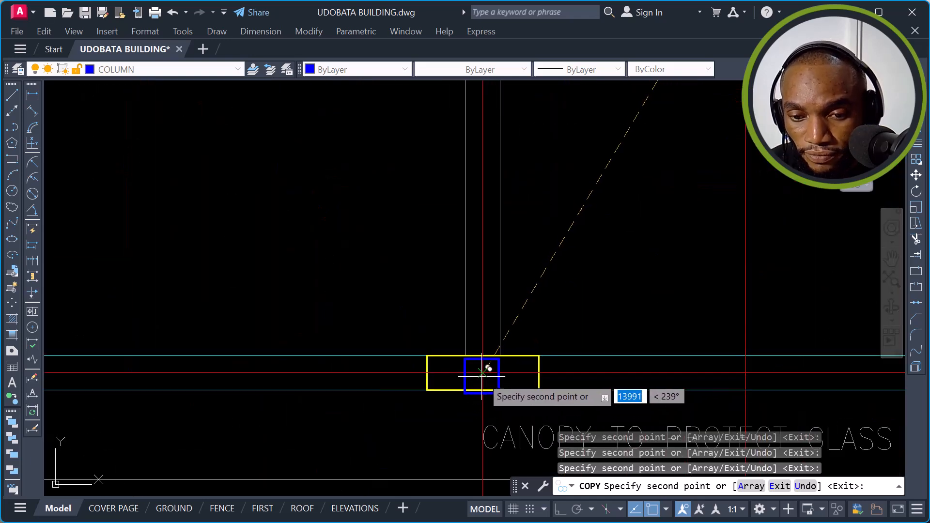
Step: Place column copies at the grid intersections on the front wall pier before the entrance double door and on the outer corner beyond it
{"action": "scroll", "coordinate": [402, 329], "scroll_direction": "down", "scroll_amount": 3}
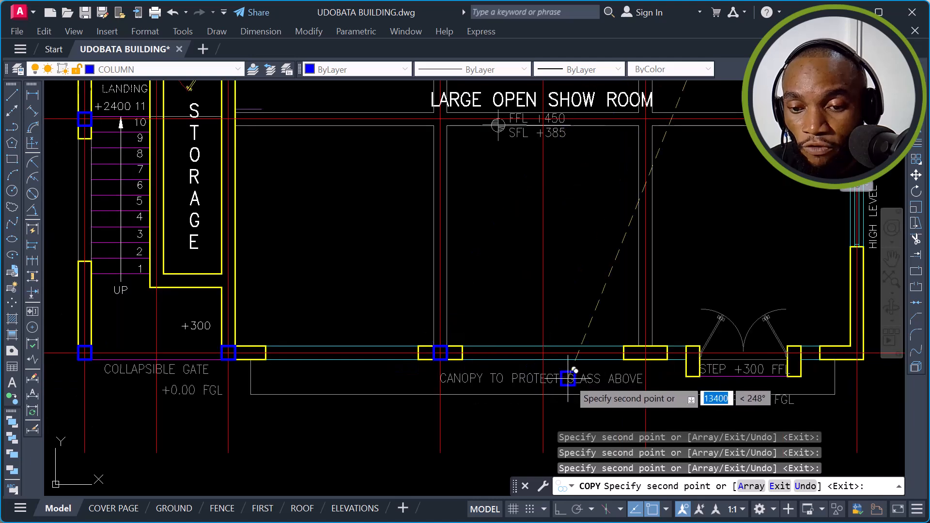
{"action": "scroll", "coordinate": [667, 352], "scroll_direction": "up", "scroll_amount": 5}
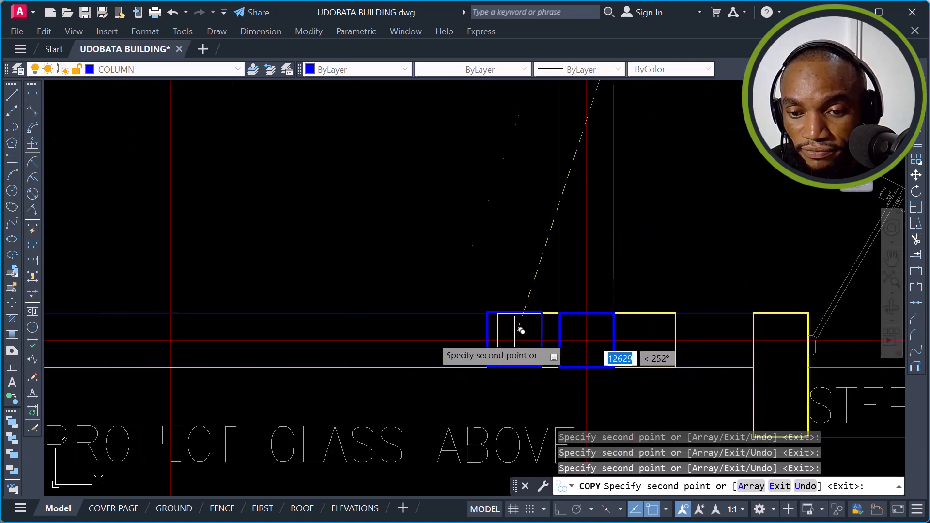
{"action": "scroll", "coordinate": [460, 326], "scroll_direction": "down", "scroll_amount": 5}
{"action": "scroll", "coordinate": [659, 329], "scroll_direction": "up", "scroll_amount": 5}
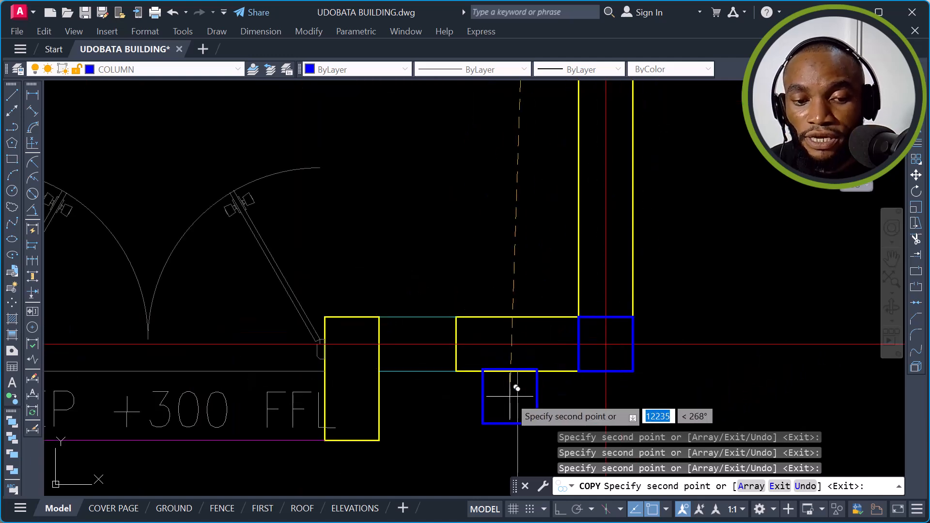
Step: Place a column copy at the grid intersection on the outer wall pier between the two HIGH LEVEL WINDOW openings
{"action": "scroll", "coordinate": [532, 382], "scroll_direction": "down", "scroll_amount": 5}
{"action": "scroll", "coordinate": [591, 364], "scroll_direction": "down", "scroll_amount": 5}
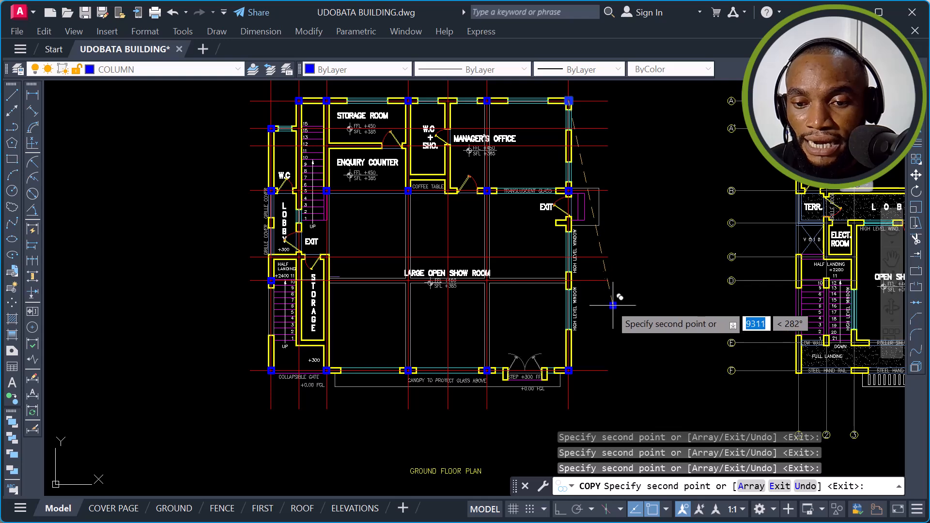
{"action": "scroll", "coordinate": [573, 280], "scroll_direction": "up", "scroll_amount": 5}
{"action": "scroll", "coordinate": [578, 266], "scroll_direction": "up", "scroll_amount": 5}
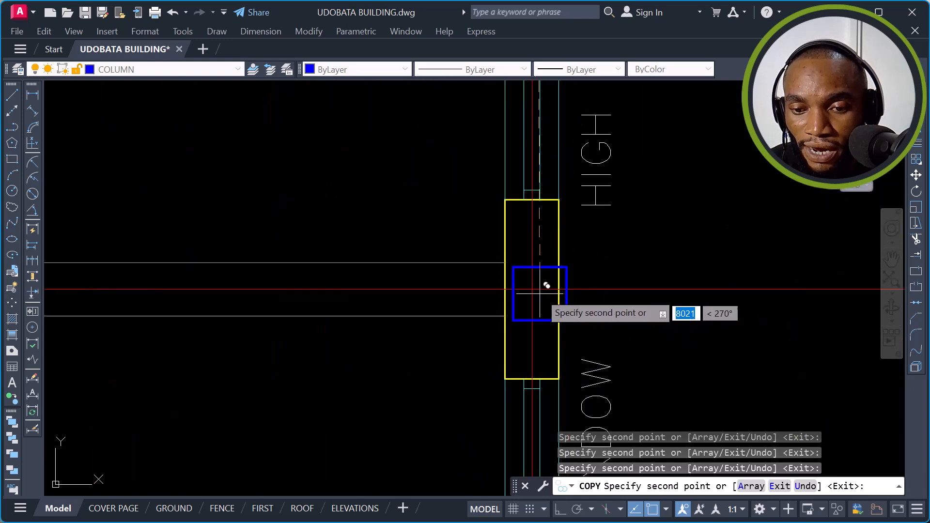
{"action": "scroll", "coordinate": [706, 249], "scroll_direction": "down", "scroll_amount": 8}
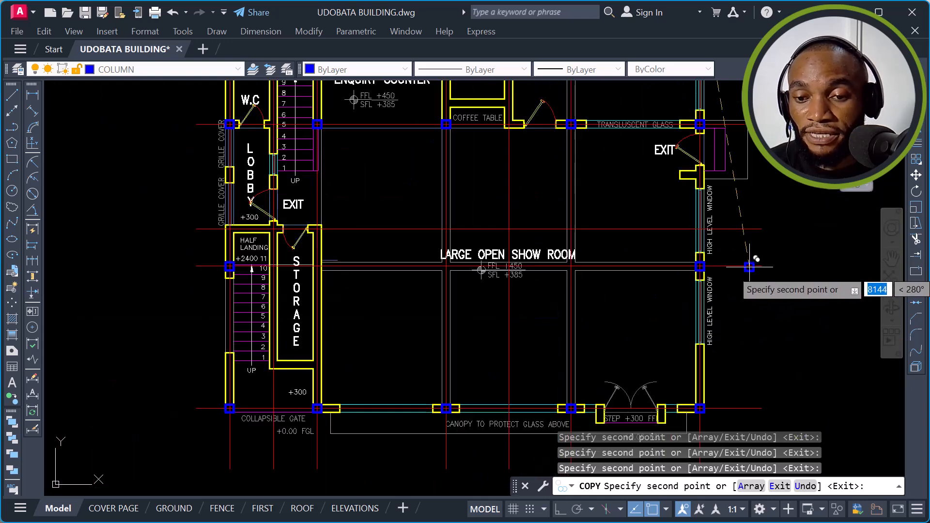
Step: Place a column copy at the grid intersection on the wall between STORAGE and the LARGE OPEN SHOW ROOM, and end the Copy command
{"action": "scroll", "coordinate": [659, 284], "scroll_direction": "down", "scroll_amount": 2}
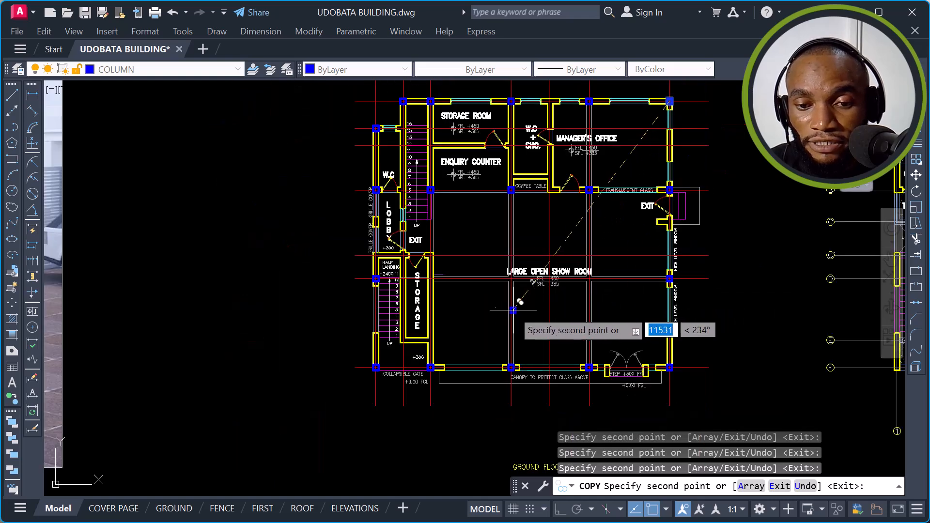
{"action": "scroll", "coordinate": [444, 287], "scroll_direction": "up", "scroll_amount": 5}
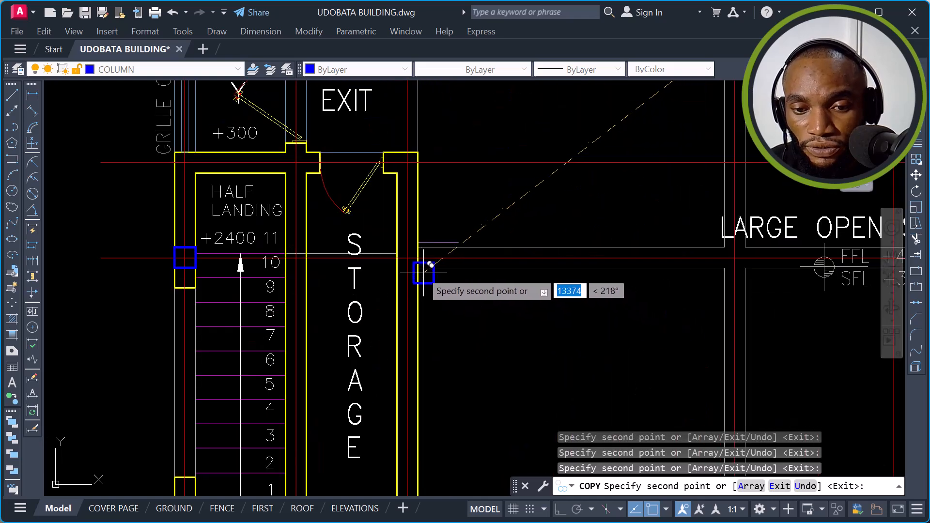
{"action": "scroll", "coordinate": [405, 260], "scroll_direction": "up", "scroll_amount": 4}
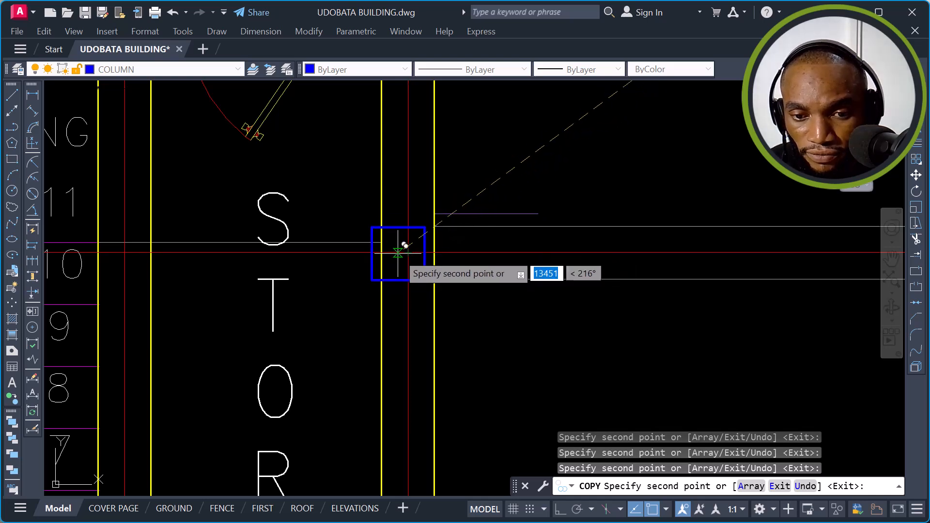
{"action": "scroll", "coordinate": [409, 245], "scroll_direction": "up", "scroll_amount": 4}
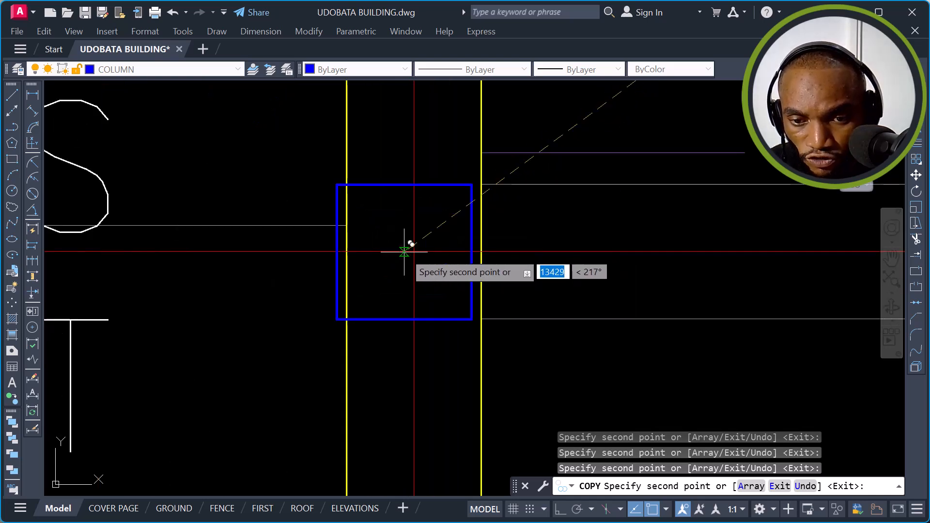
{"action": "scroll", "coordinate": [414, 251], "scroll_direction": "down", "scroll_amount": 10}
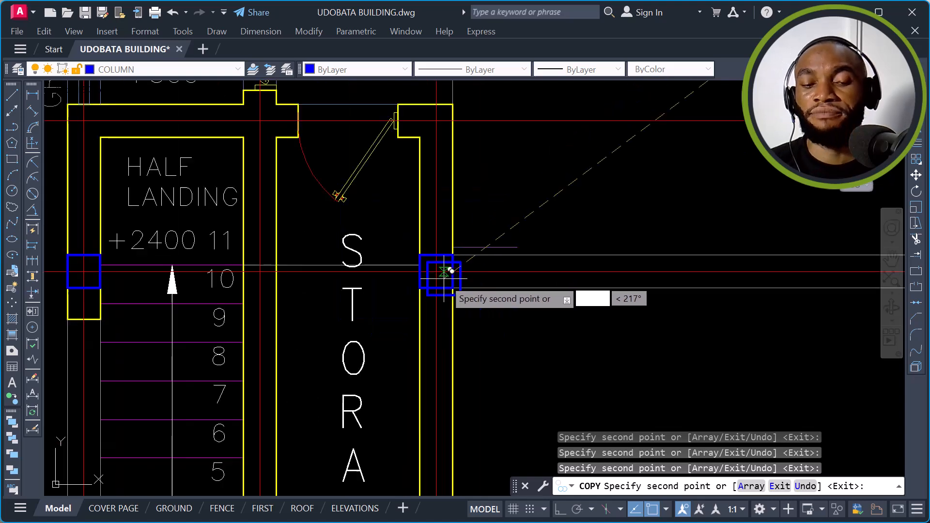
{"action": "scroll", "coordinate": [493, 251], "scroll_direction": "down", "scroll_amount": 4}
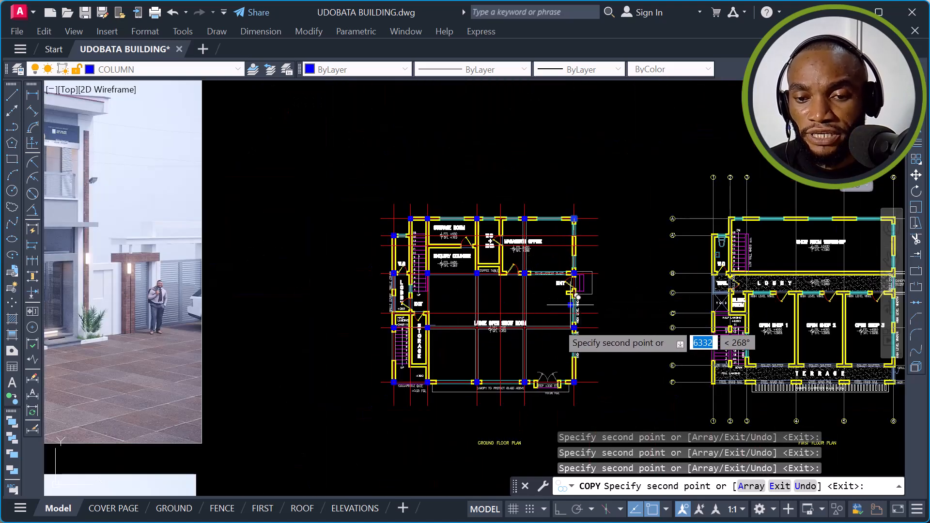
{"action": "scroll", "coordinate": [532, 320], "scroll_direction": "up", "scroll_amount": 2}
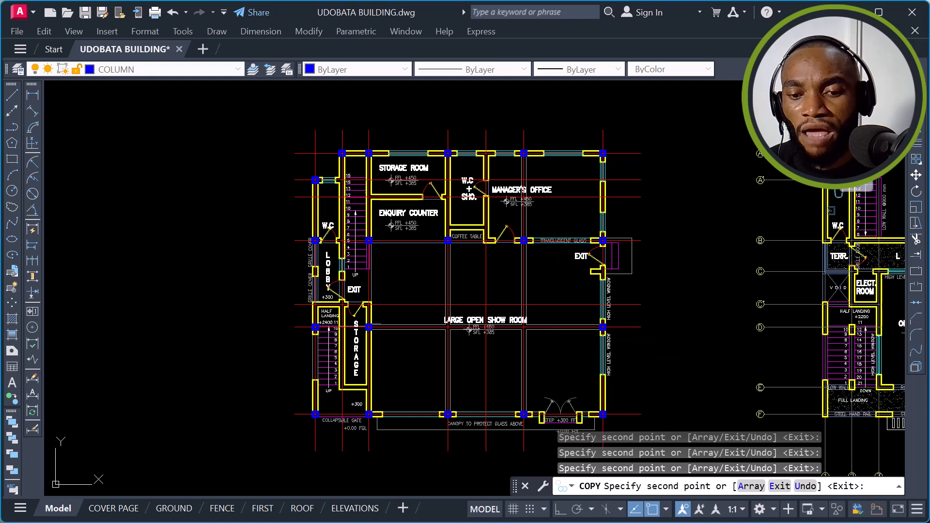
{"action": "key", "text": "Escape"}
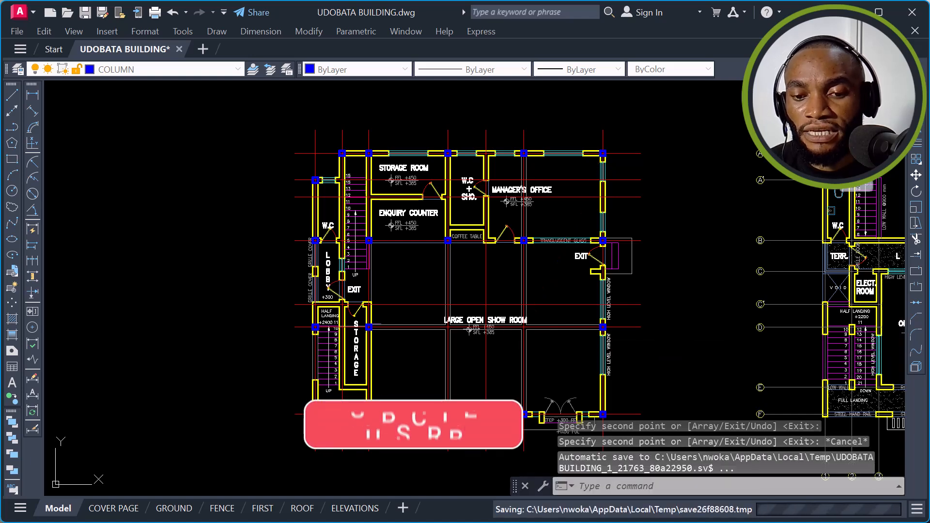
Step: Examine the open floor area of the LARGE OPEN SHOW ROOM in the plan and its glazed shopfront in the exterior render
{"action": "scroll", "coordinate": [429, 328], "scroll_direction": "up", "scroll_amount": 4}
{"action": "middle_click_drag", "start_coordinate": [480, 353], "coordinate": [450, 325]}
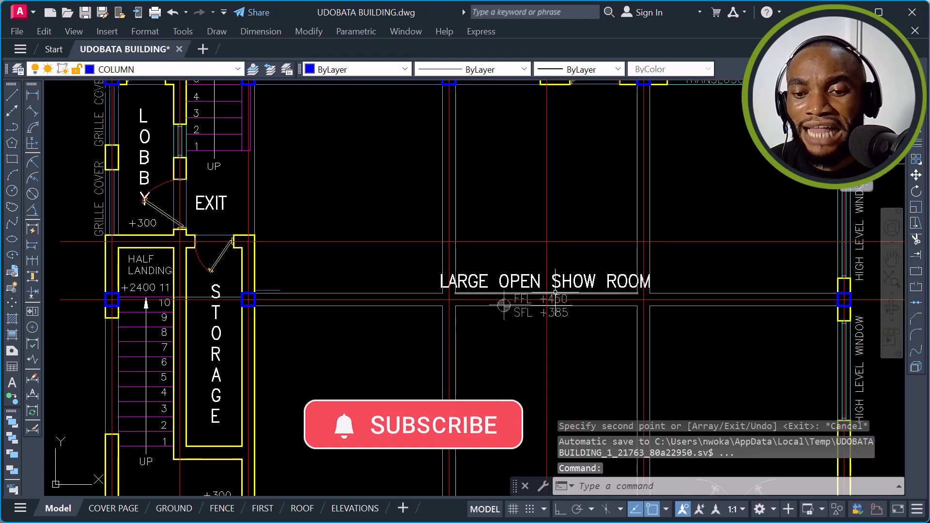
{"action": "scroll", "coordinate": [449, 270], "scroll_direction": "down", "scroll_amount": 2}
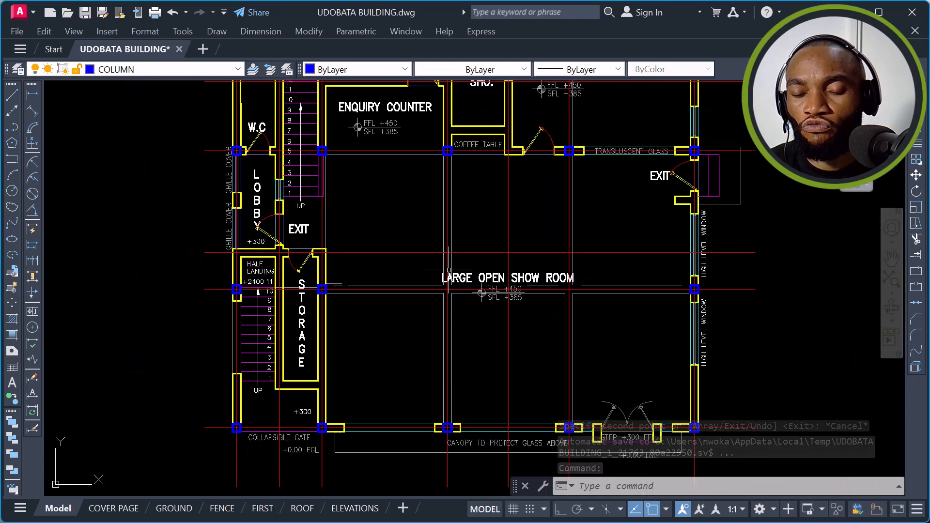
{"action": "left_click", "coordinate": [357, 176]}
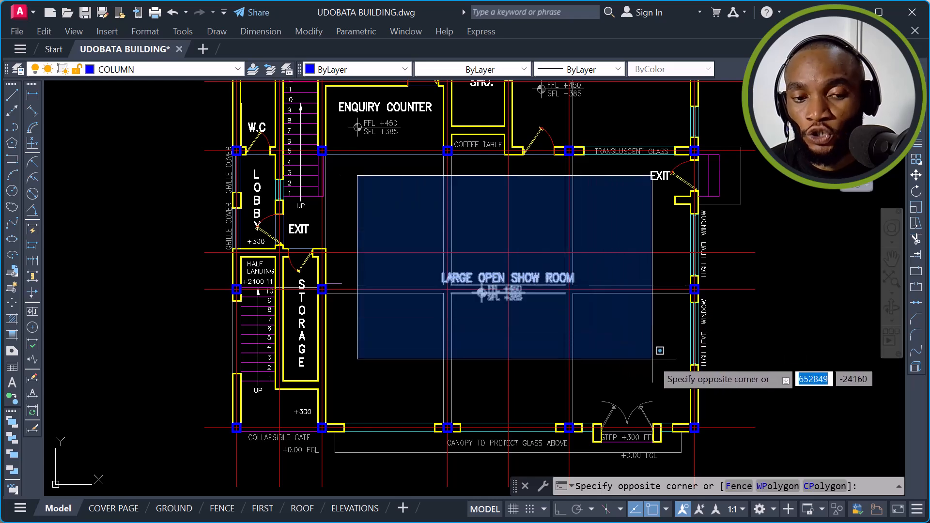
{"action": "key", "text": "Escape"}
{"action": "scroll", "coordinate": [782, 237], "scroll_direction": "down", "scroll_amount": 6}
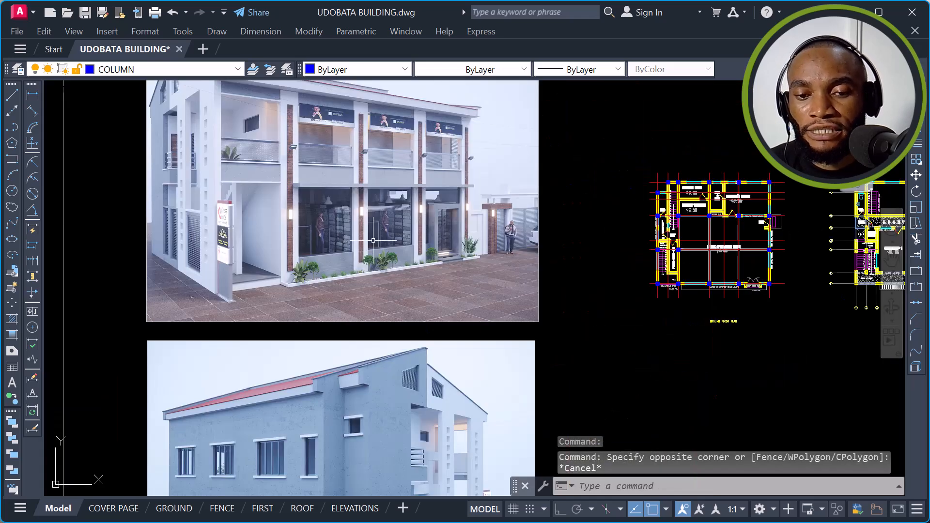
{"action": "scroll", "coordinate": [308, 194], "scroll_direction": "up", "scroll_amount": 6}
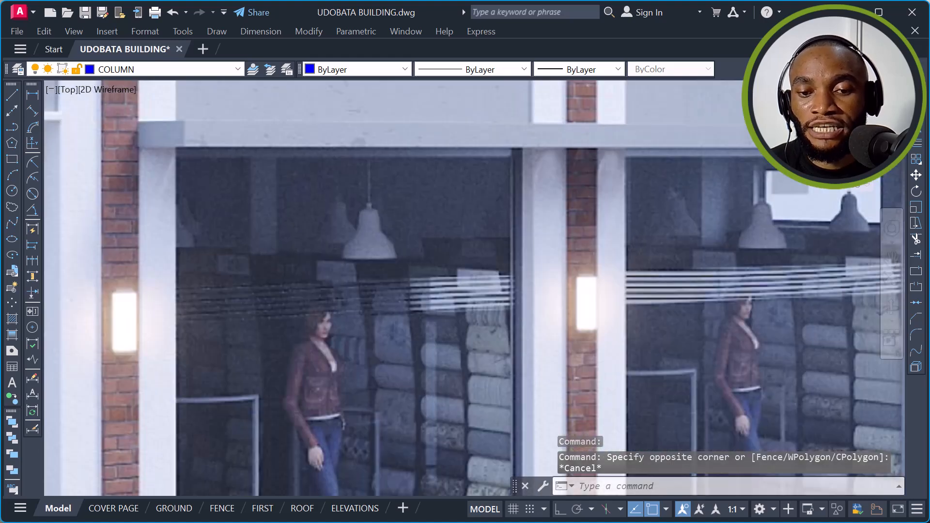
{"action": "scroll", "coordinate": [388, 228], "scroll_direction": "down", "scroll_amount": 2}
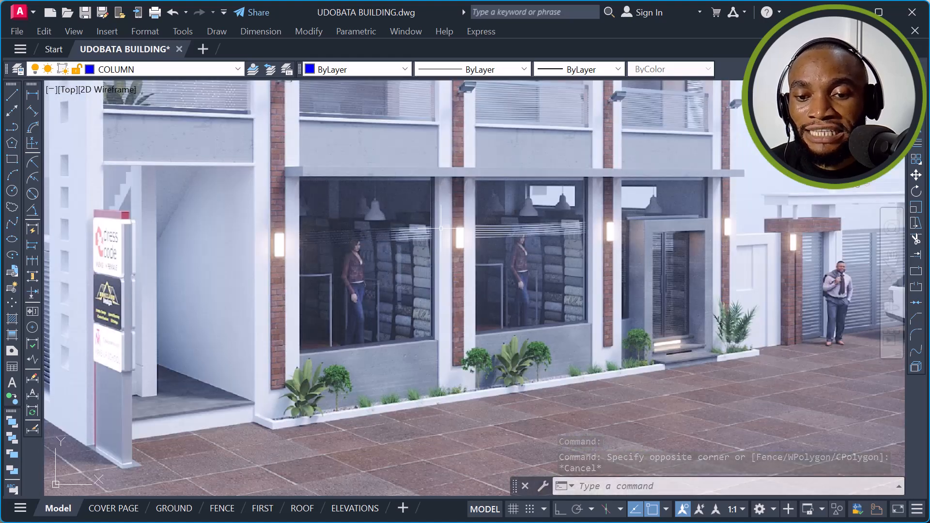
{"action": "scroll", "coordinate": [614, 281], "scroll_direction": "up", "scroll_amount": 2}
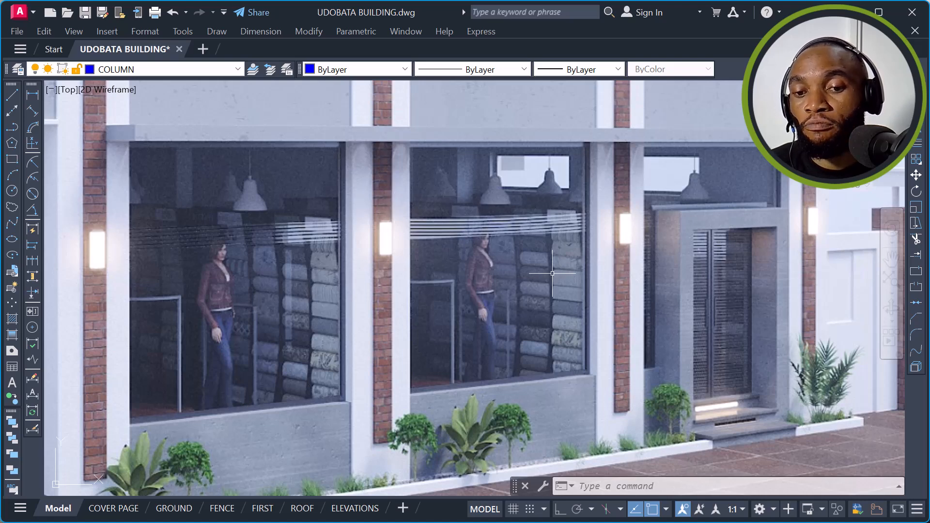
{"action": "scroll", "coordinate": [371, 307], "scroll_direction": "down", "scroll_amount": 2}
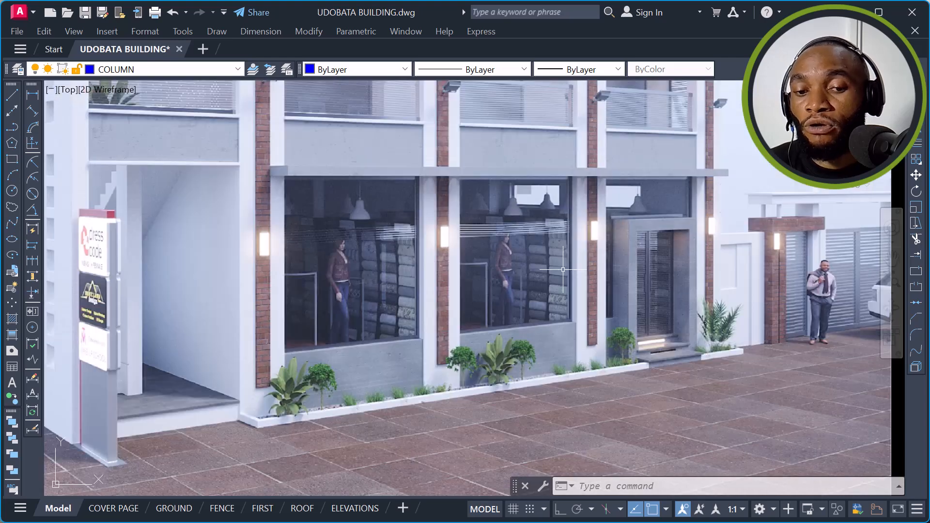
{"action": "scroll", "coordinate": [352, 241], "scroll_direction": "up", "scroll_amount": 4}
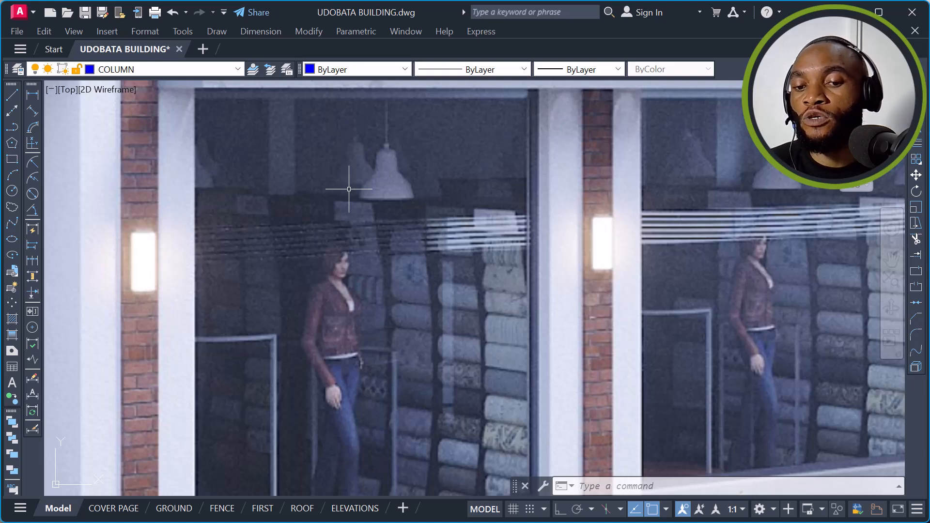
{"action": "scroll", "coordinate": [381, 214], "scroll_direction": "down", "scroll_amount": 2}
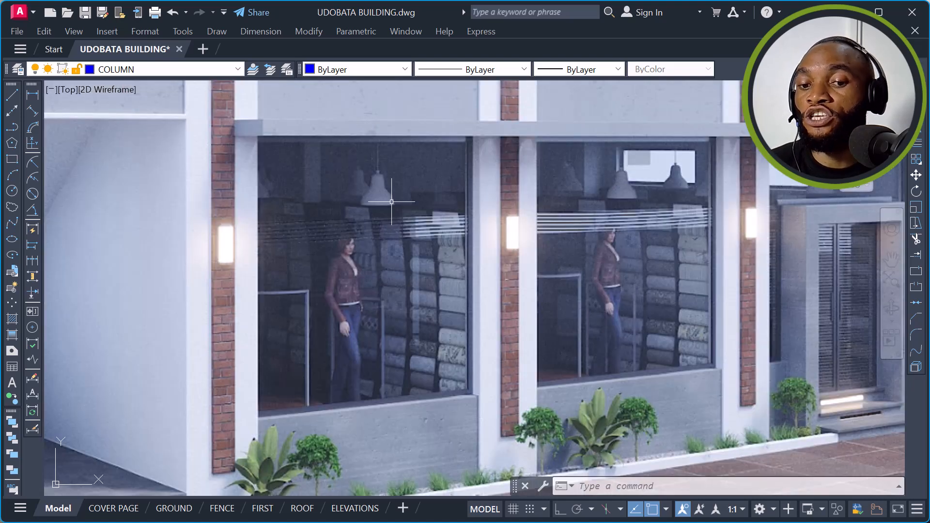
{"action": "scroll", "coordinate": [551, 206], "scroll_direction": "up", "scroll_amount": 2}
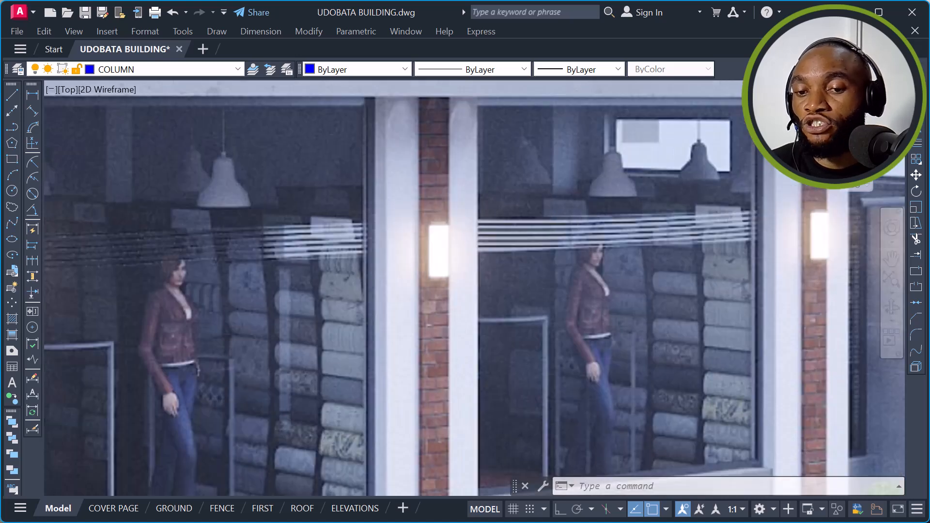
{"action": "scroll", "coordinate": [540, 211], "scroll_direction": "down", "scroll_amount": 2}
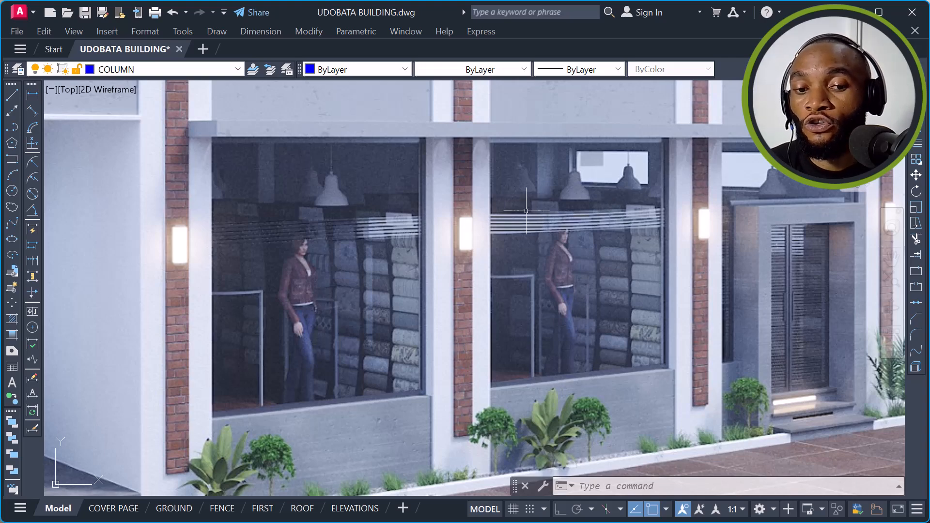
{"action": "scroll", "coordinate": [602, 218], "scroll_direction": "down", "scroll_amount": 6}
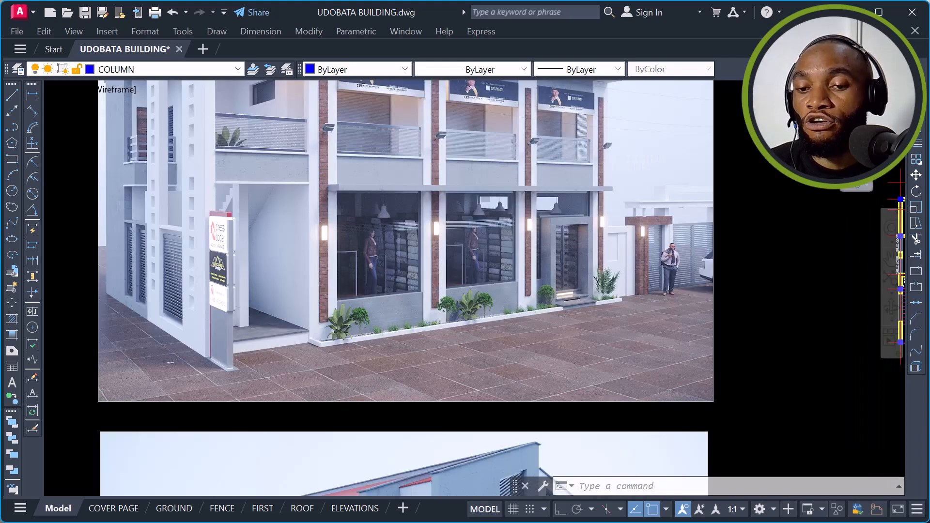
Step: Copy the outer-wall column between the HIGH LEVEL WINDOW openings, from its centre, to the nearest interior grid intersection in the LARGE OPEN SHOW ROOM
{"action": "scroll", "coordinate": [699, 250], "scroll_direction": "up", "scroll_amount": 8}
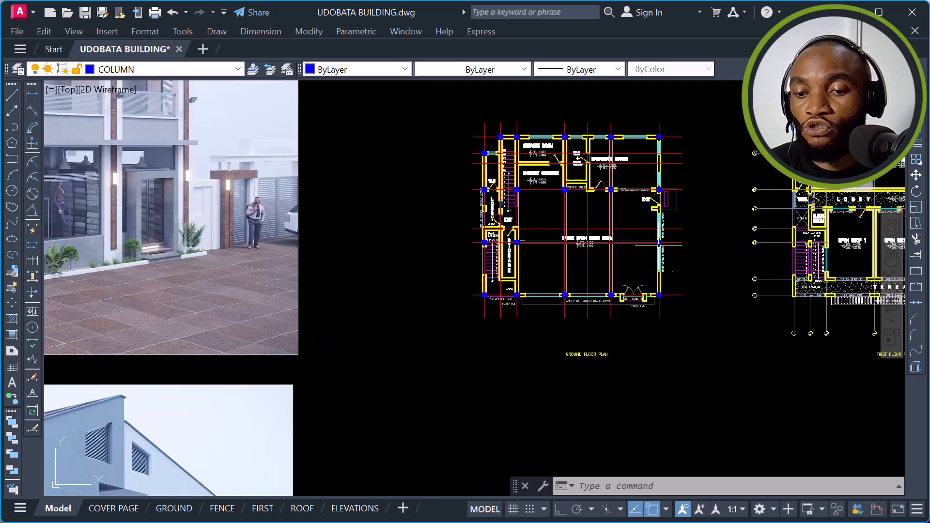
{"action": "middle_click_drag", "start_coordinate": [491, 190], "coordinate": [463, 203]}
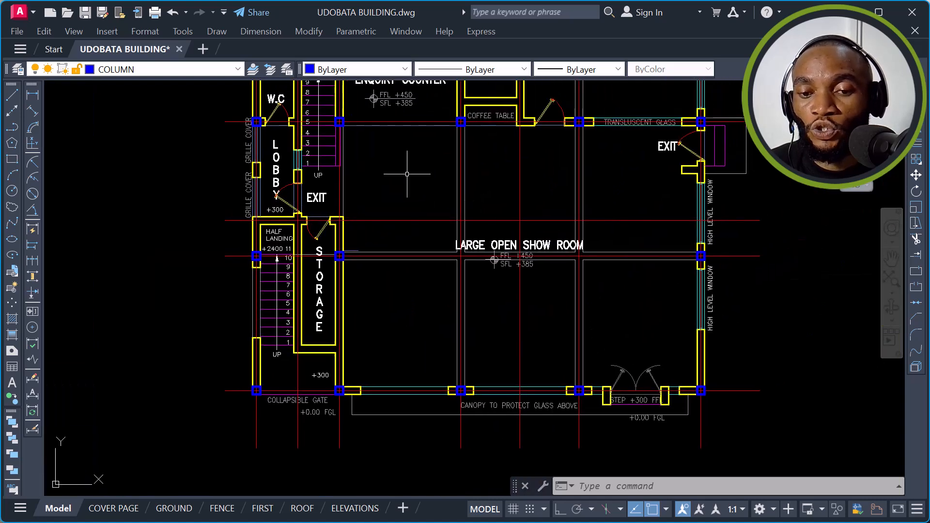
{"action": "left_click", "coordinate": [360, 149]}
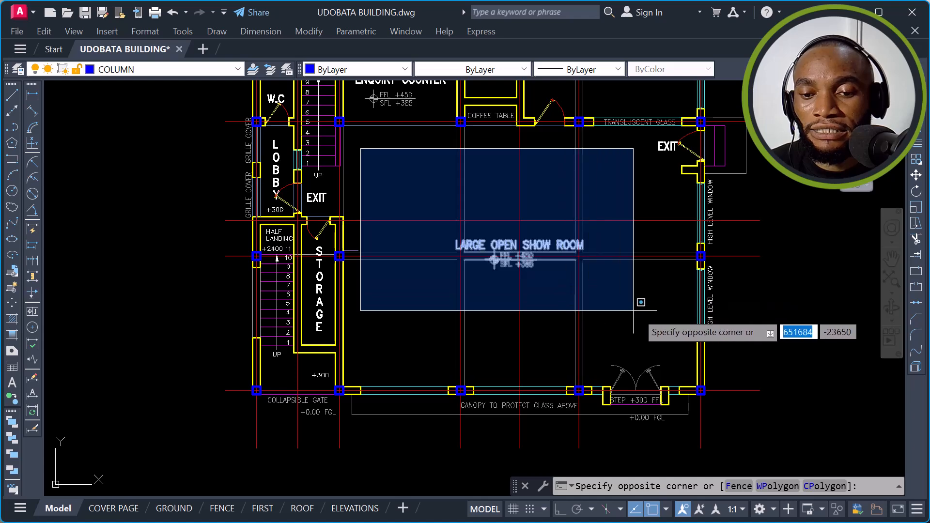
{"action": "key", "text": "Escape"}
{"action": "scroll", "coordinate": [704, 264], "scroll_direction": "up", "scroll_amount": 6}
{"action": "left_click", "coordinate": [695, 222]}
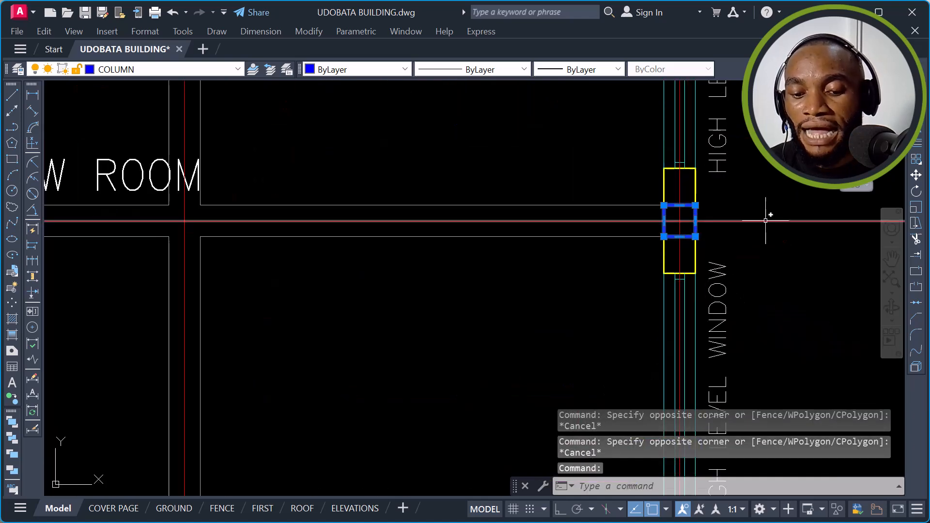
{"action": "type", "text": "co"}
{"action": "key", "text": "Return"}
{"action": "scroll", "coordinate": [695, 222], "scroll_direction": "up", "scroll_amount": 4}
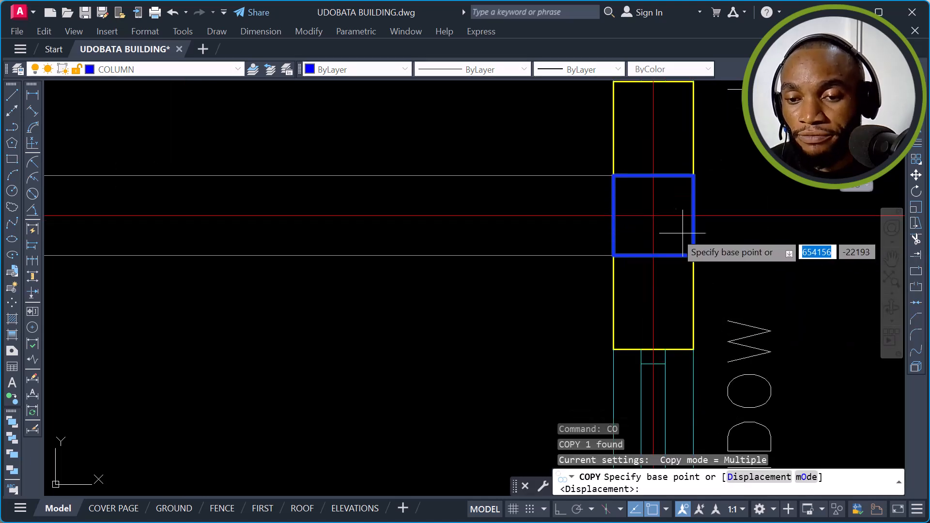
{"action": "left_click", "coordinate": [653, 215]}
{"action": "scroll", "coordinate": [746, 232], "scroll_direction": "down", "scroll_amount": 7}
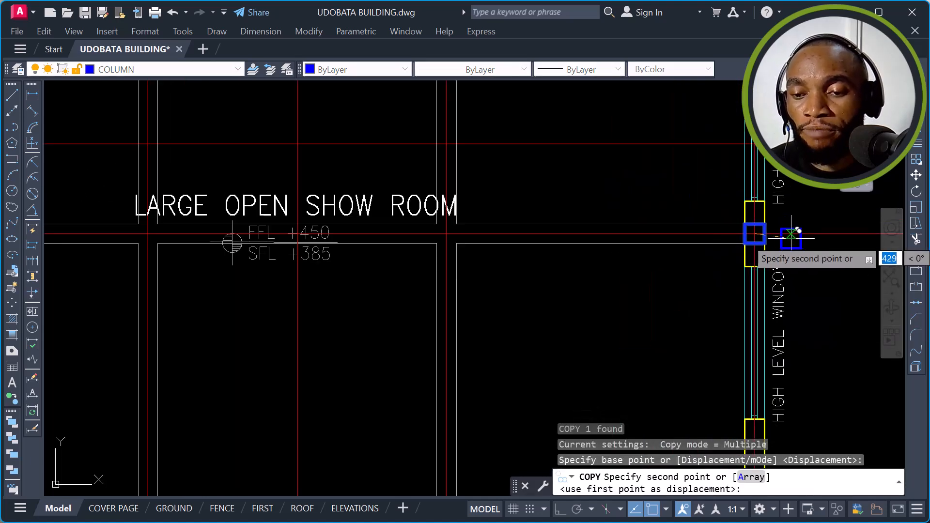
{"action": "scroll", "coordinate": [579, 240], "scroll_direction": "up", "scroll_amount": 3}
{"action": "scroll", "coordinate": [572, 241], "scroll_direction": "up", "scroll_amount": 3}
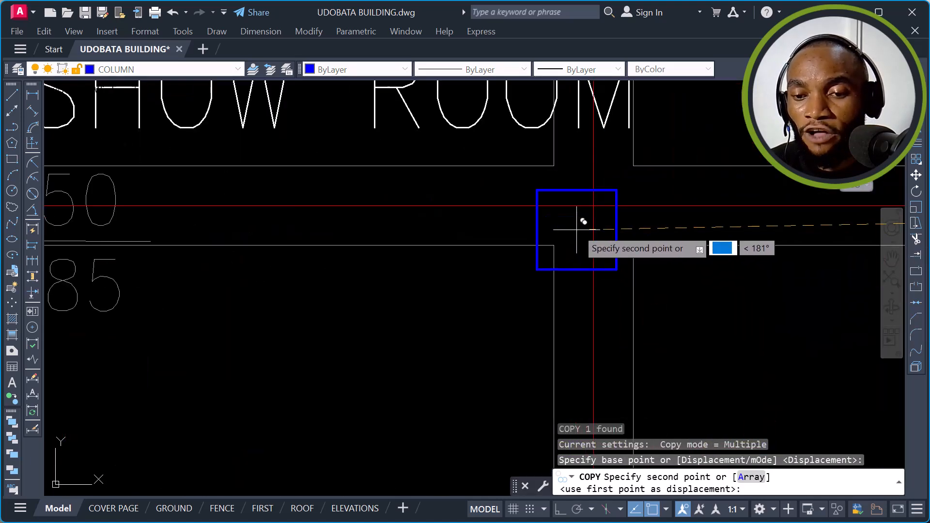
{"action": "left_click", "coordinate": [591, 206]}
Step: Place another column copy at the interior showroom grid intersection nearer STORAGE, and end the Copy command
{"action": "scroll", "coordinate": [763, 233], "scroll_direction": "down", "scroll_amount": 3}
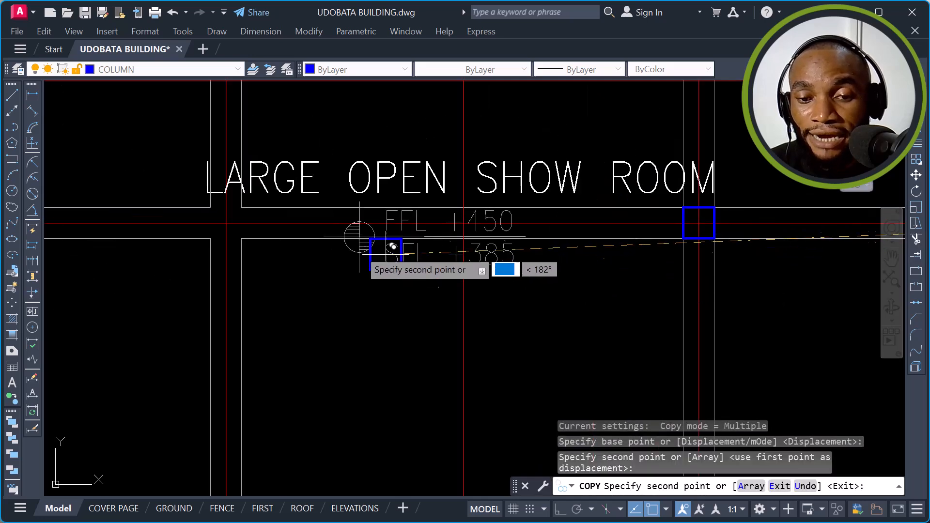
{"action": "left_click", "coordinate": [225, 222]}
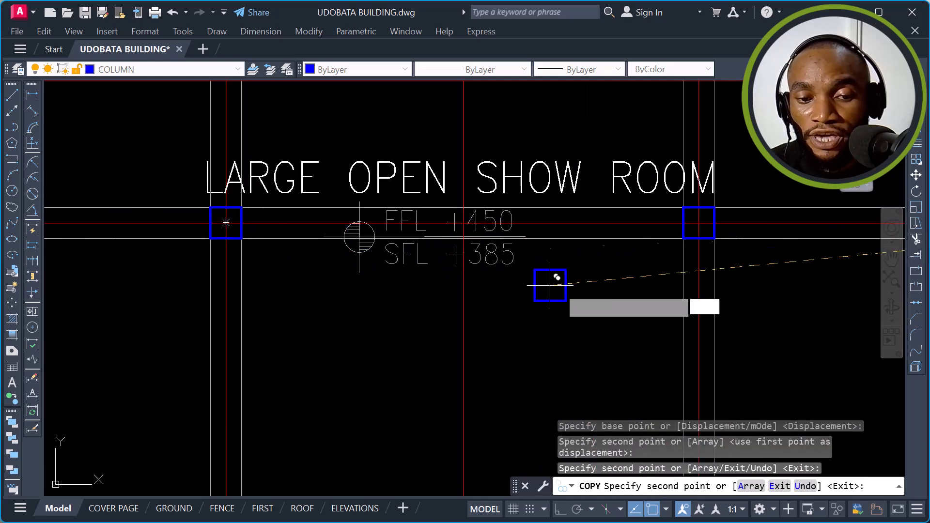
{"action": "scroll", "coordinate": [652, 307], "scroll_direction": "down", "scroll_amount": 4}
{"action": "key", "text": "Escape"}
{"action": "scroll", "coordinate": [488, 282], "scroll_direction": "down", "scroll_amount": 2}
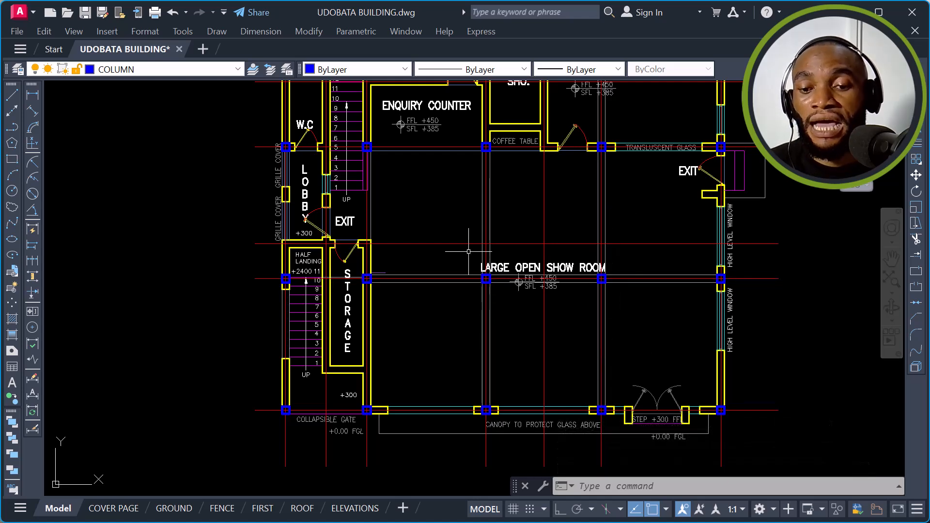
Step: Measure the vertical centre-to-centre spacing from the interior showroom column nearer STORAGE to the column beside the COFFEE TABLE, without keeping the dimension
{"action": "scroll", "coordinate": [468, 252], "scroll_direction": "up", "scroll_amount": 4}
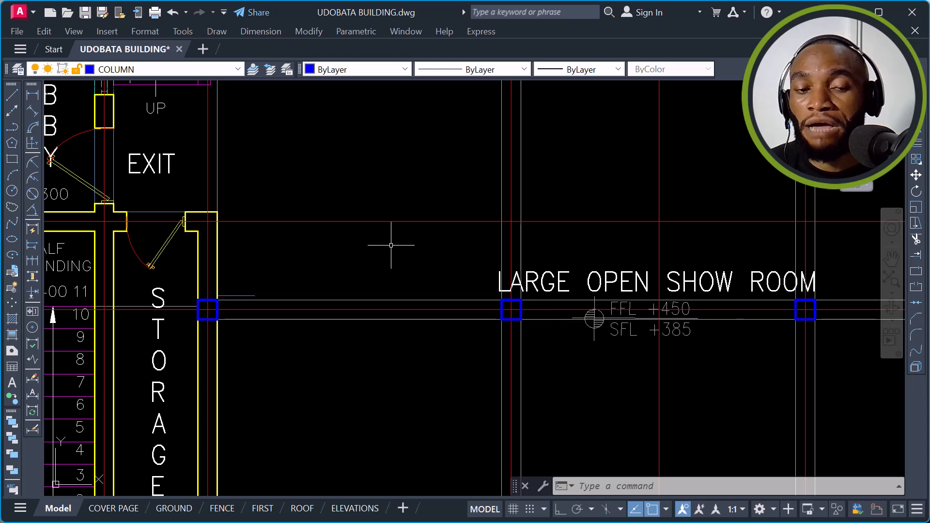
{"action": "left_click", "coordinate": [32, 95]}
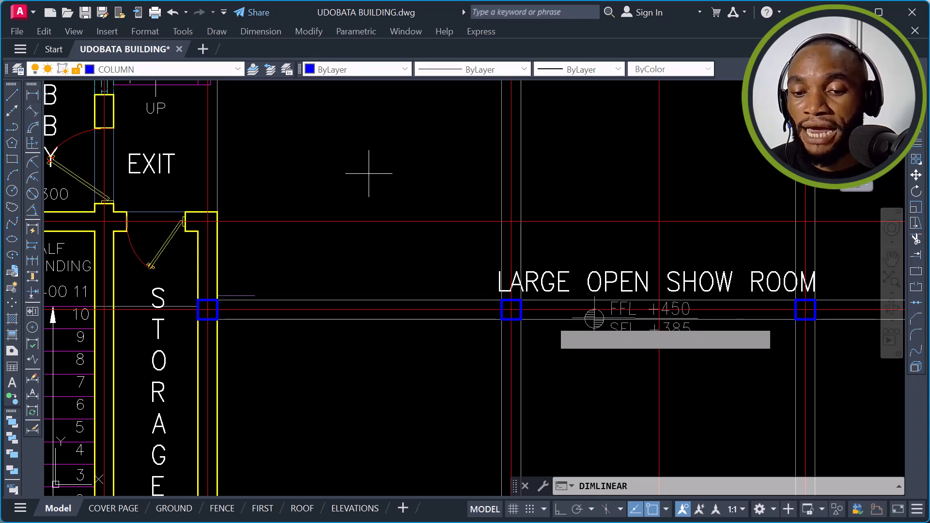
{"action": "scroll", "coordinate": [513, 315], "scroll_direction": "up", "scroll_amount": 4}
{"action": "left_click", "coordinate": [482, 304]}
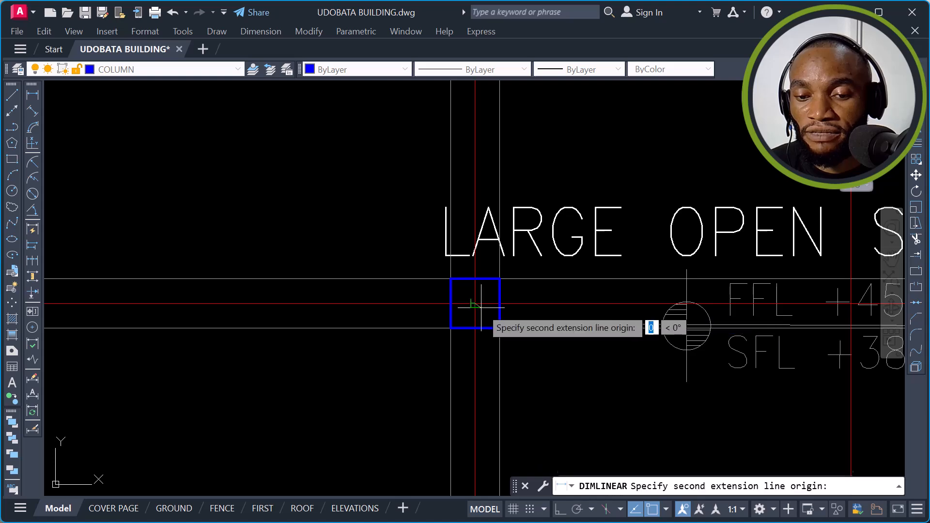
{"action": "scroll", "coordinate": [484, 305], "scroll_direction": "down", "scroll_amount": 5}
{"action": "scroll", "coordinate": [504, 216], "scroll_direction": "up", "scroll_amount": 6}
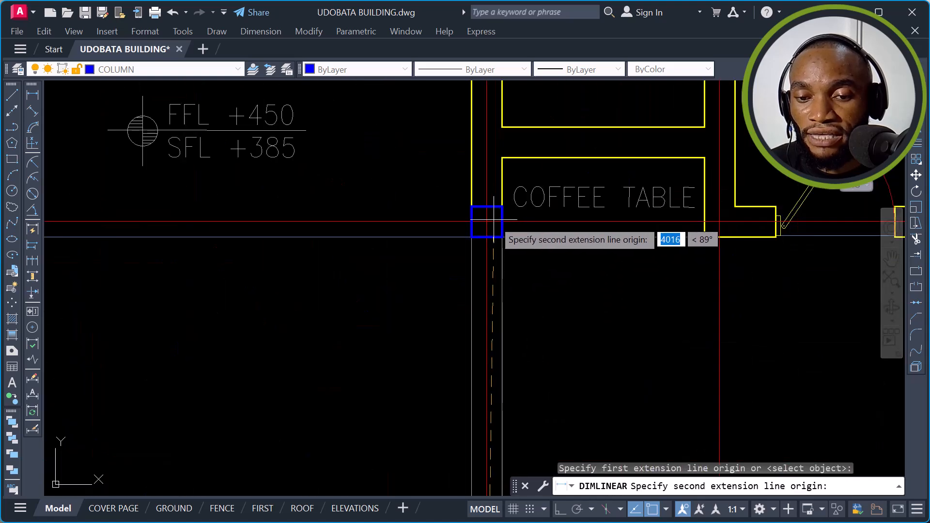
{"action": "left_click", "coordinate": [489, 221]}
{"action": "scroll", "coordinate": [489, 222], "scroll_direction": "down", "scroll_amount": 4}
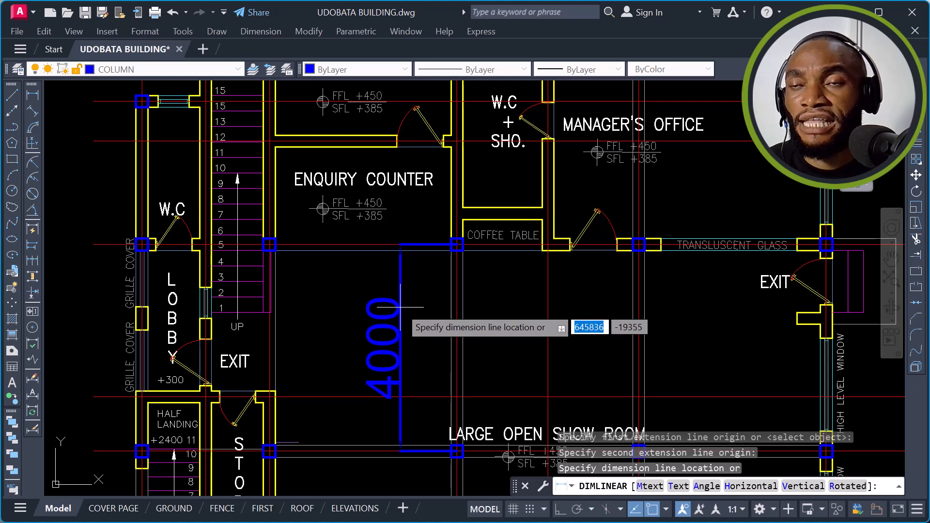
{"action": "key", "text": "Escape"}
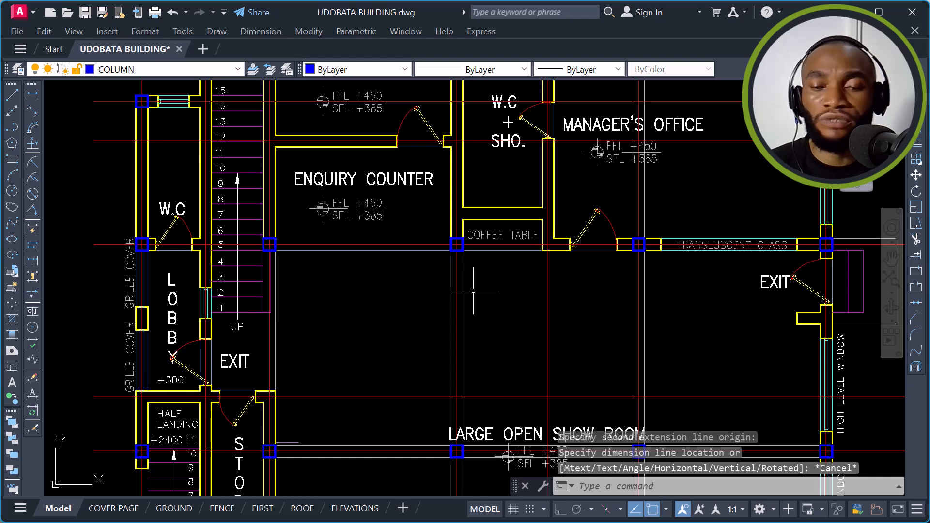
Step: Measure the horizontal centre-to-centre spacing from the STORAGE wall column to the nearest interior showroom column, without keeping the dimension
{"action": "scroll", "coordinate": [476, 269], "scroll_direction": "down", "scroll_amount": 2}
{"action": "middle_click_drag", "start_coordinate": [512, 276], "coordinate": [508, 239]}
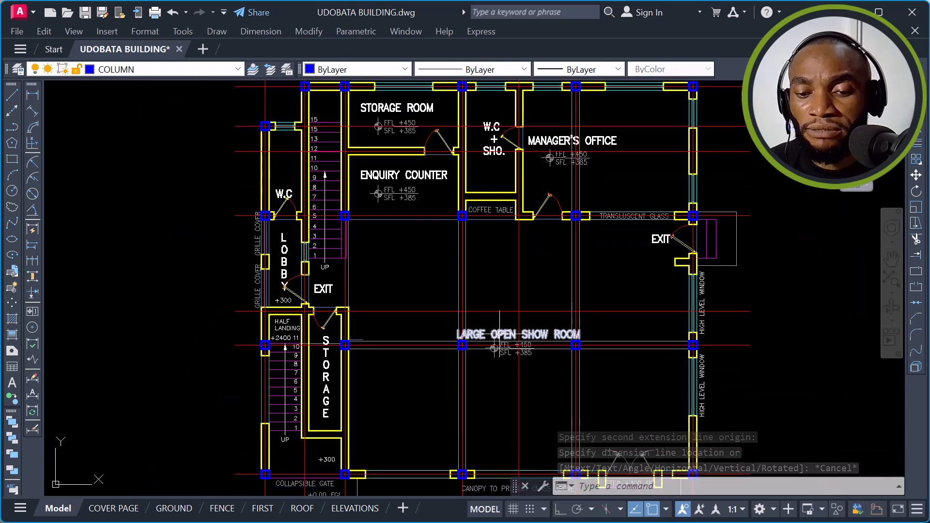
{"action": "scroll", "coordinate": [490, 359], "scroll_direction": "up", "scroll_amount": 2}
{"action": "key", "text": "Return"}
{"action": "scroll", "coordinate": [271, 337], "scroll_direction": "up", "scroll_amount": 4}
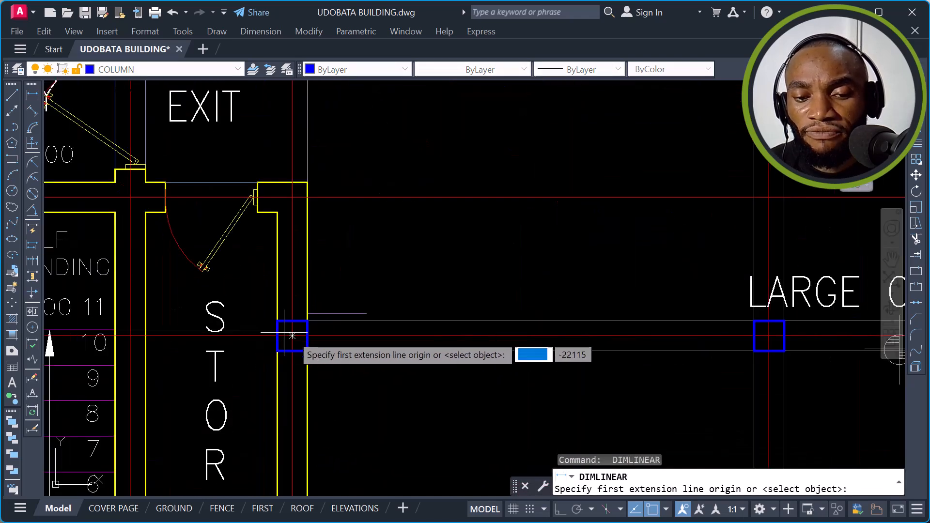
{"action": "left_click", "coordinate": [292, 335]}
{"action": "scroll", "coordinate": [310, 335], "scroll_direction": "down", "scroll_amount": 2}
{"action": "scroll", "coordinate": [613, 335], "scroll_direction": "up", "scroll_amount": 2}
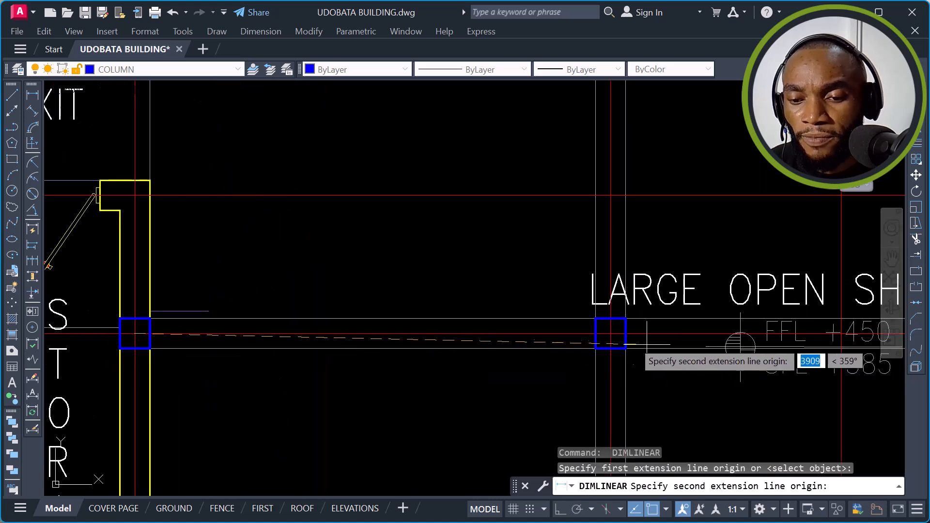
{"action": "left_click", "coordinate": [610, 334]}
{"action": "scroll", "coordinate": [585, 313], "scroll_direction": "down", "scroll_amount": 2}
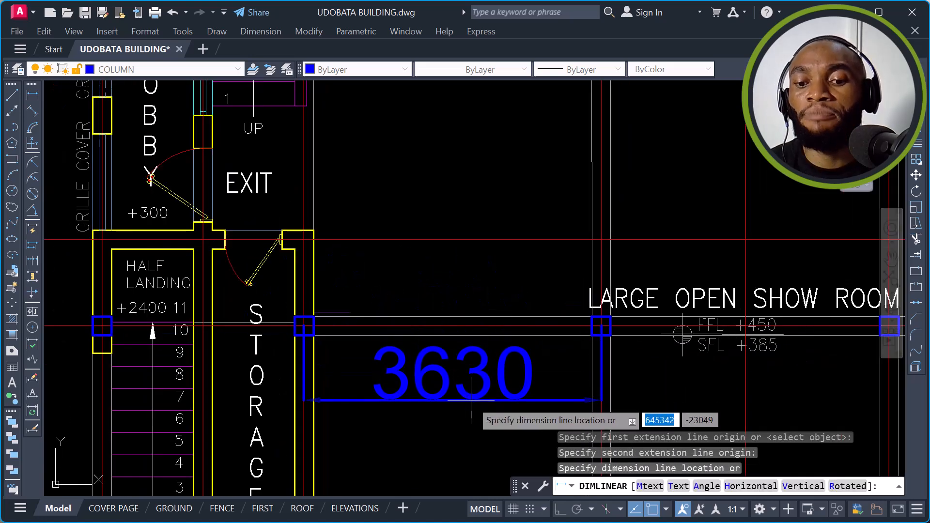
{"action": "key", "text": "Escape"}
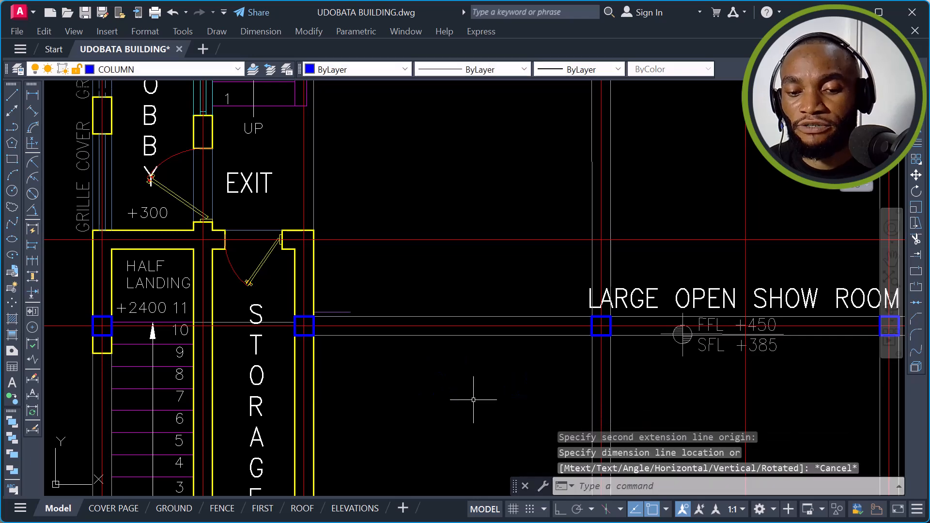
{"action": "scroll", "coordinate": [479, 300], "scroll_direction": "down", "scroll_amount": 4}
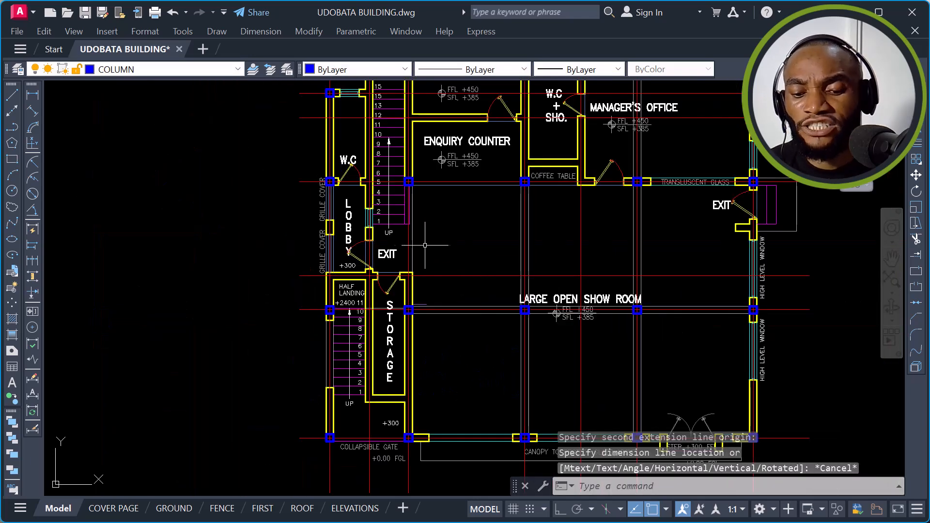
Step: Measure the vertical spacing between the two outer column centres beside the lobby with a linear dimension, without placing it
{"action": "key", "text": "Return"}
{"action": "scroll", "coordinate": [331, 183], "scroll_direction": "up", "scroll_amount": 6}
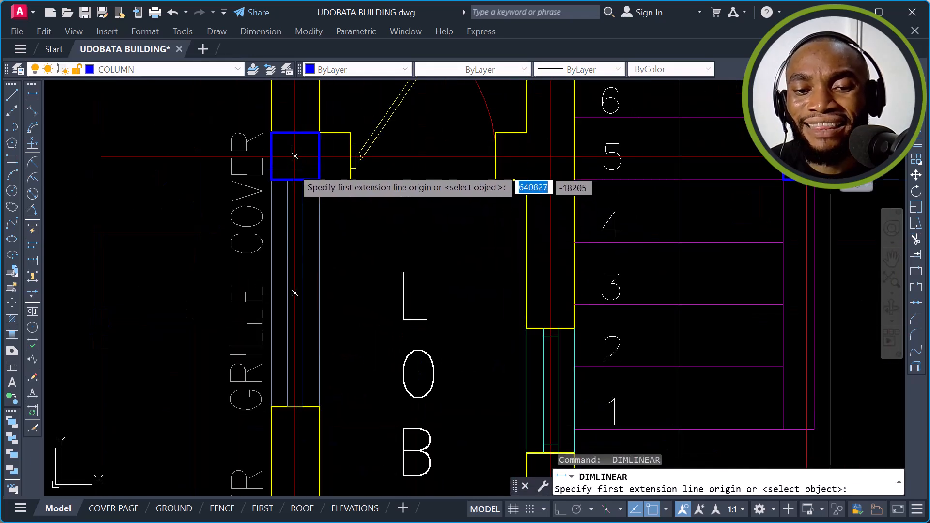
{"action": "left_click", "coordinate": [295, 156]}
{"action": "scroll", "coordinate": [380, 166], "scroll_direction": "down", "scroll_amount": 6}
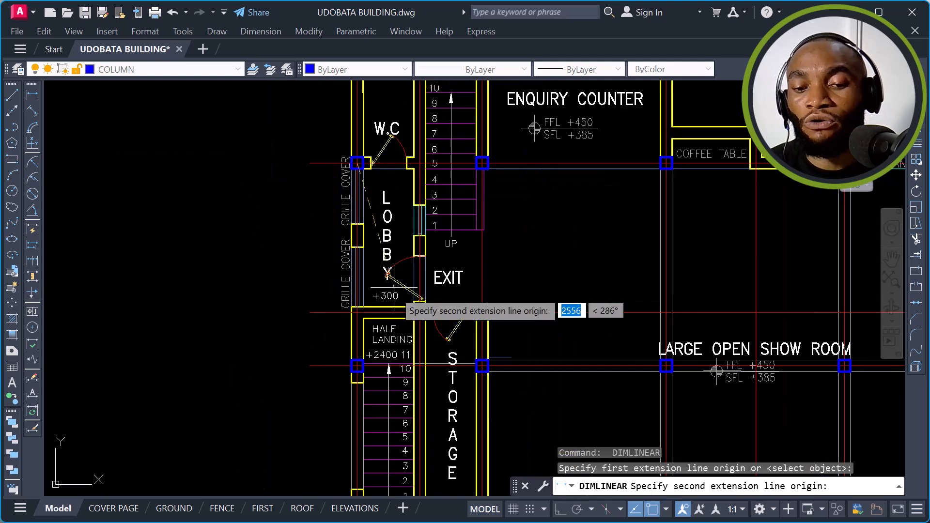
{"action": "scroll", "coordinate": [357, 364], "scroll_direction": "up", "scroll_amount": 4}
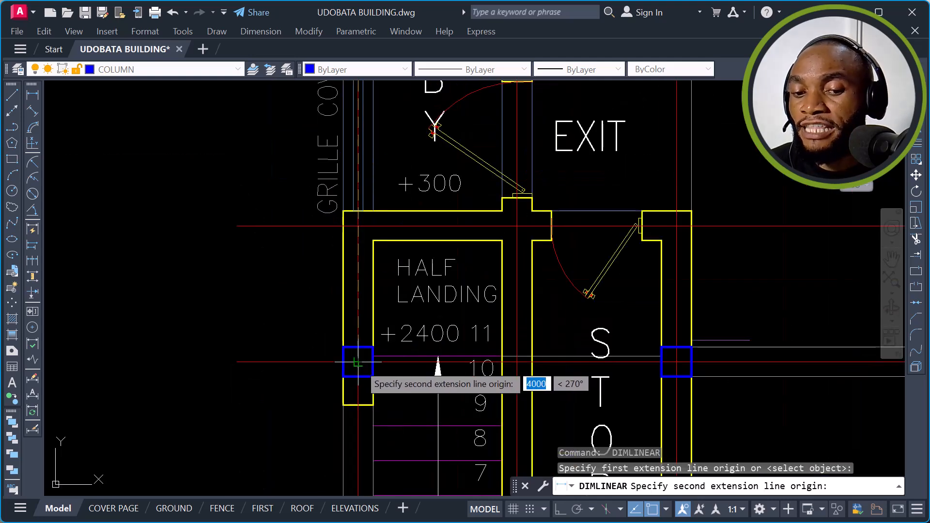
{"action": "left_click", "coordinate": [357, 362]}
{"action": "scroll", "coordinate": [454, 332], "scroll_direction": "down", "scroll_amount": 4}
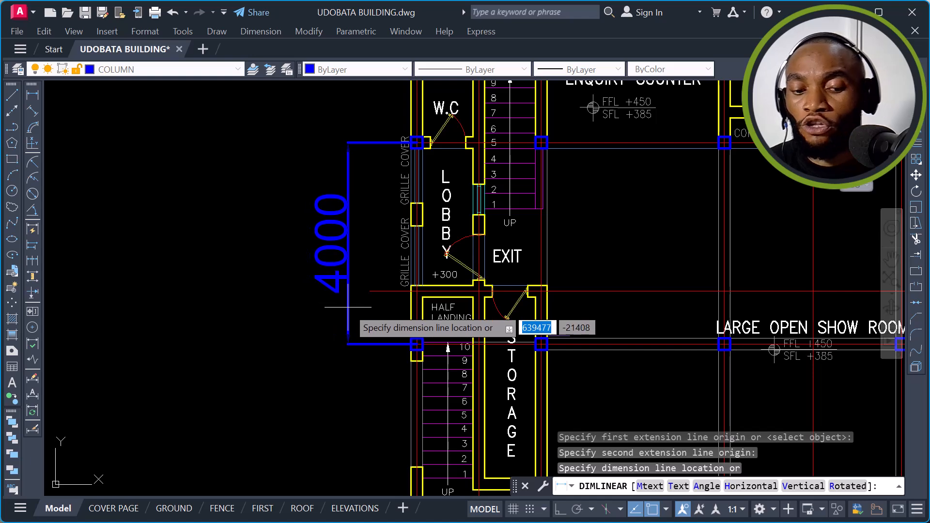
{"action": "key", "text": "Escape"}
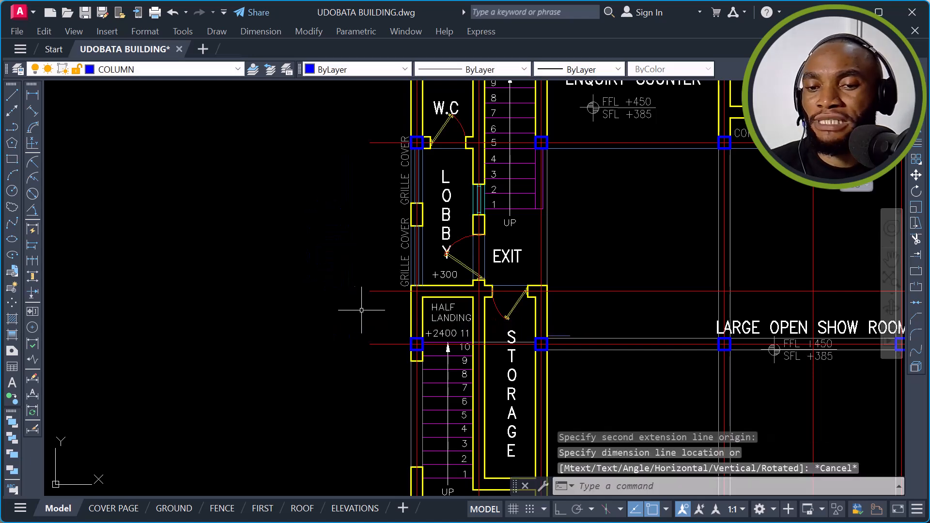
{"action": "scroll", "coordinate": [382, 345], "scroll_direction": "down", "scroll_amount": 4}
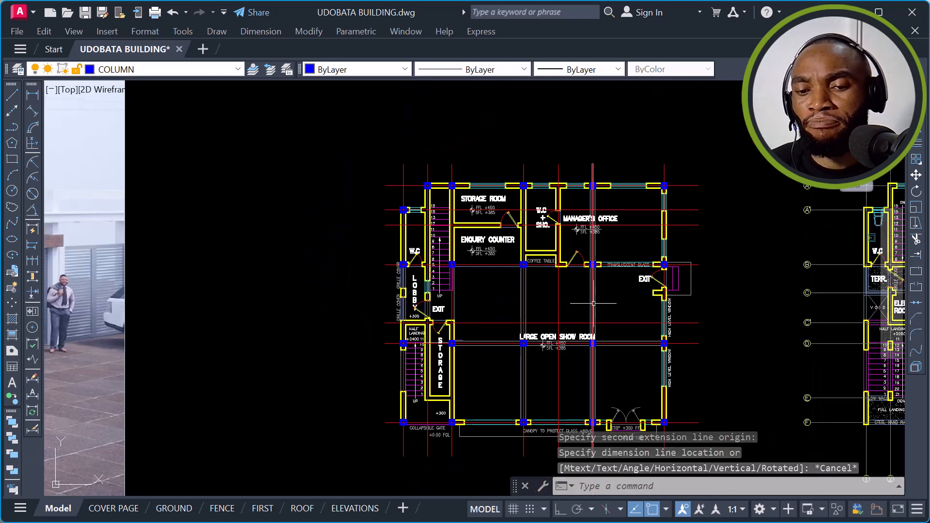
Step: Measure the horizontal spacing between the two column centres at the head of the staircase with a linear dimension, without placing it
{"action": "mouse_move", "coordinate": [589, 303]}
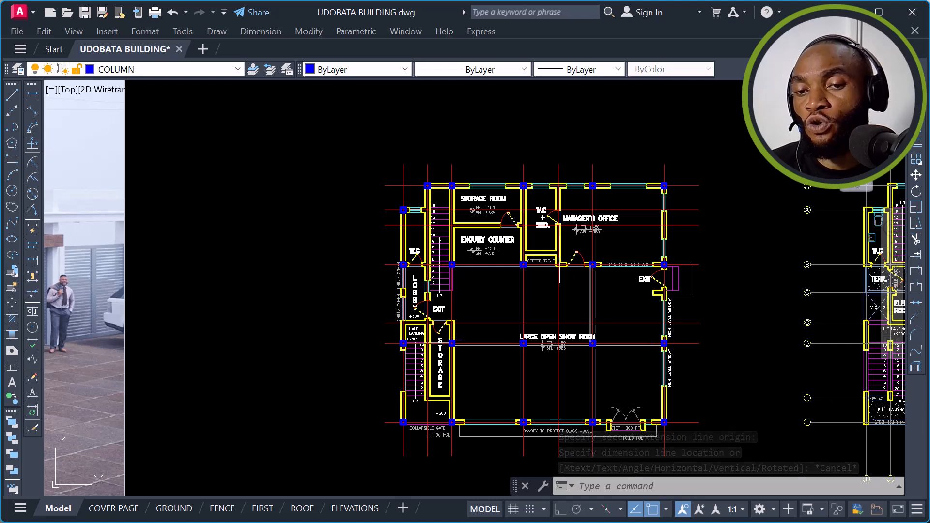
{"action": "left_click", "coordinate": [33, 95]}
{"action": "scroll", "coordinate": [448, 171], "scroll_direction": "up", "scroll_amount": 6}
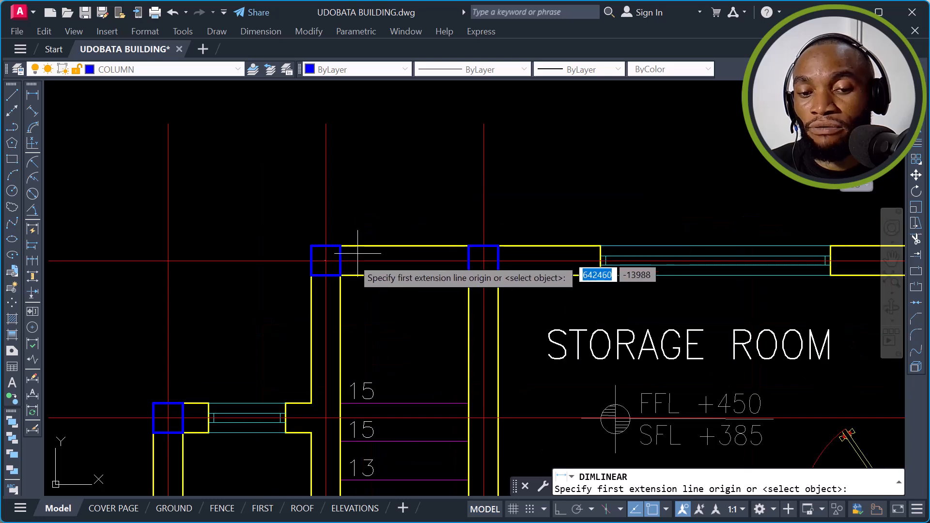
{"action": "left_click", "coordinate": [325, 260]}
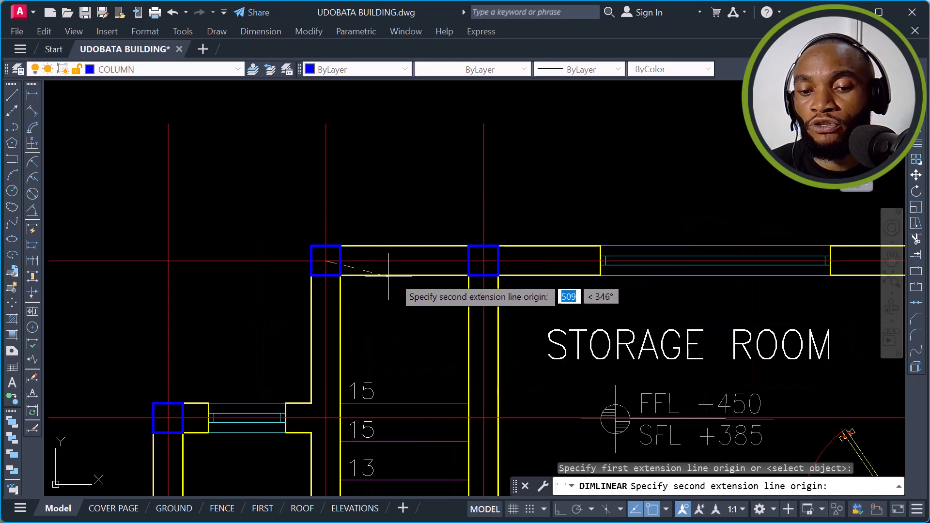
{"action": "left_click", "coordinate": [483, 261]}
{"action": "scroll", "coordinate": [483, 261], "scroll_direction": "down", "scroll_amount": 5}
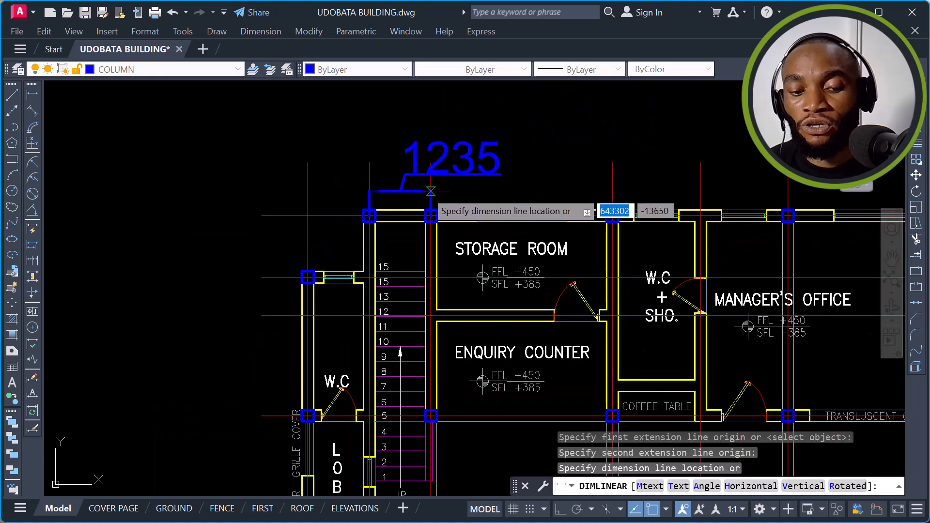
{"action": "key", "text": "Escape"}
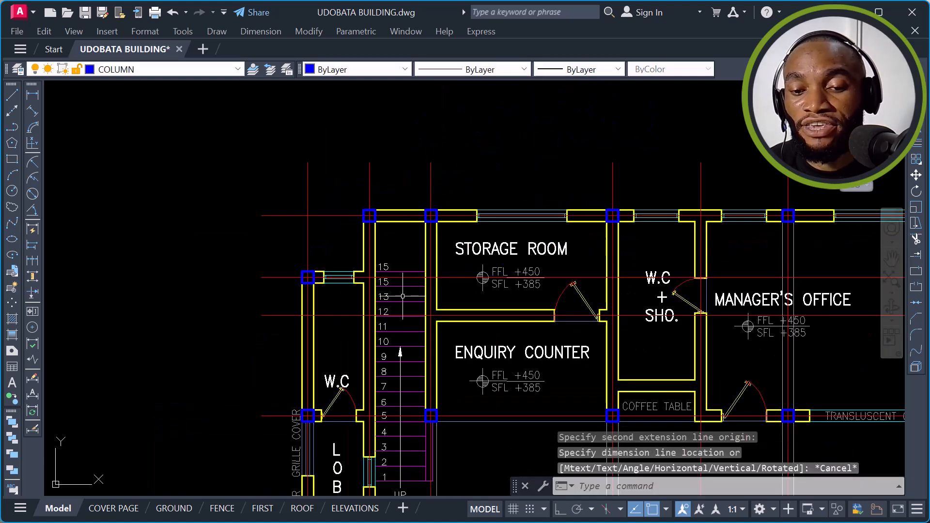
Step: Examine the wall between the two columns at the head of the staircase, briefly selecting the objects there and clearing the selection
{"action": "scroll", "coordinate": [403, 261], "scroll_direction": "down", "scroll_amount": 3}
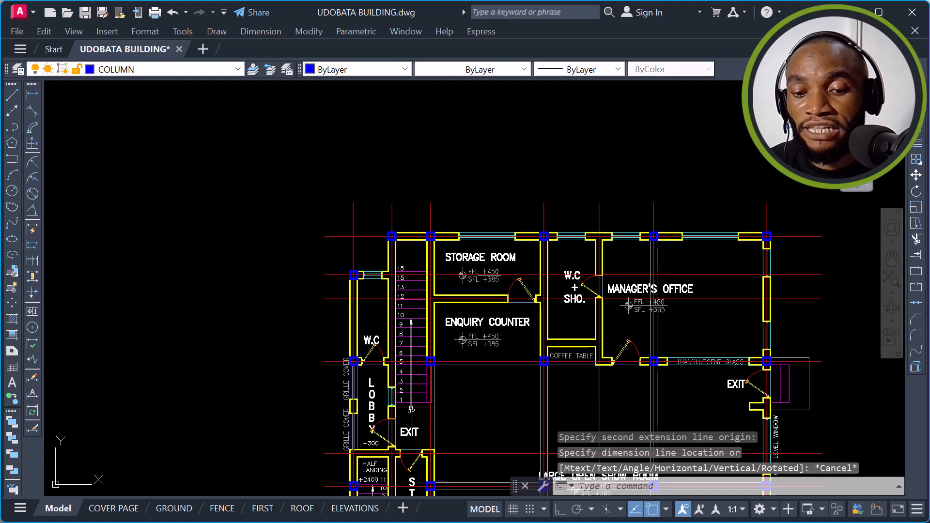
{"action": "scroll", "coordinate": [411, 407], "scroll_direction": "up", "scroll_amount": 2}
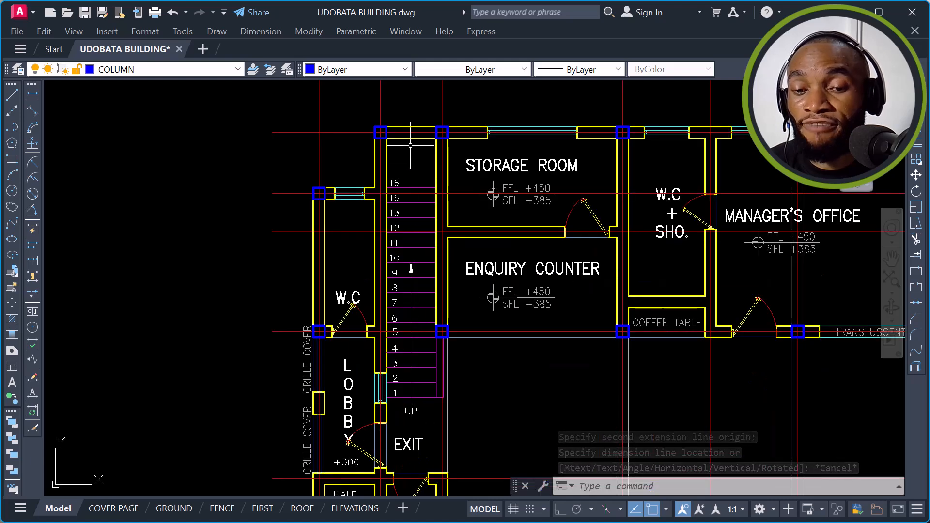
{"action": "scroll", "coordinate": [440, 125], "scroll_direction": "up", "scroll_amount": 2}
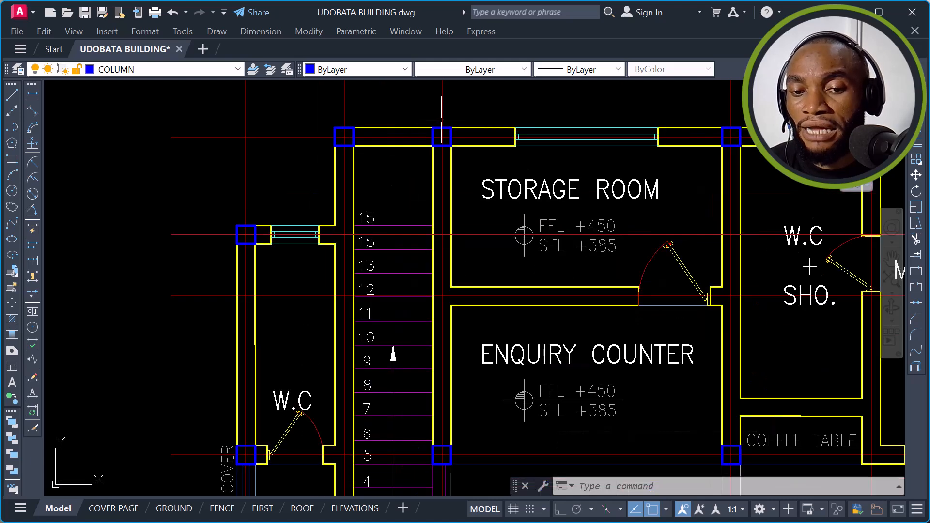
{"action": "scroll", "coordinate": [430, 117], "scroll_direction": "down", "scroll_amount": 2}
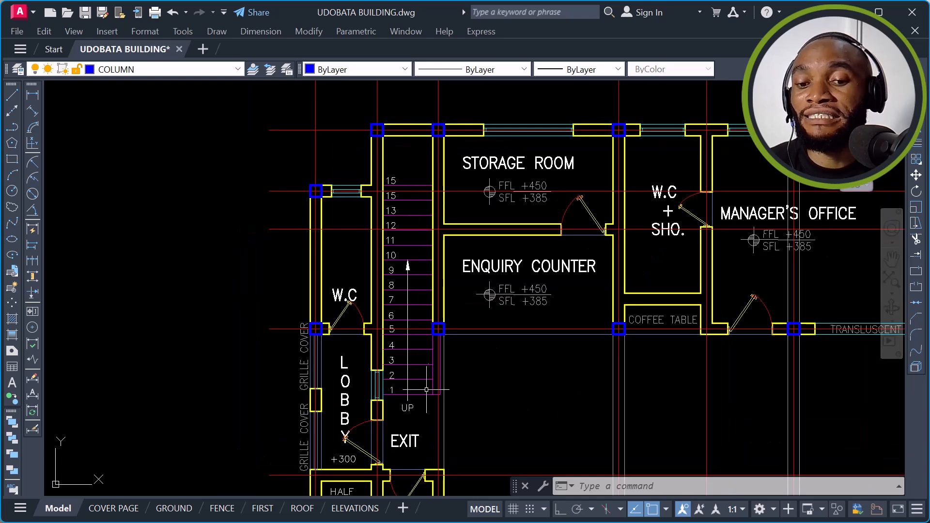
{"action": "scroll", "coordinate": [387, 130], "scroll_direction": "up", "scroll_amount": 2}
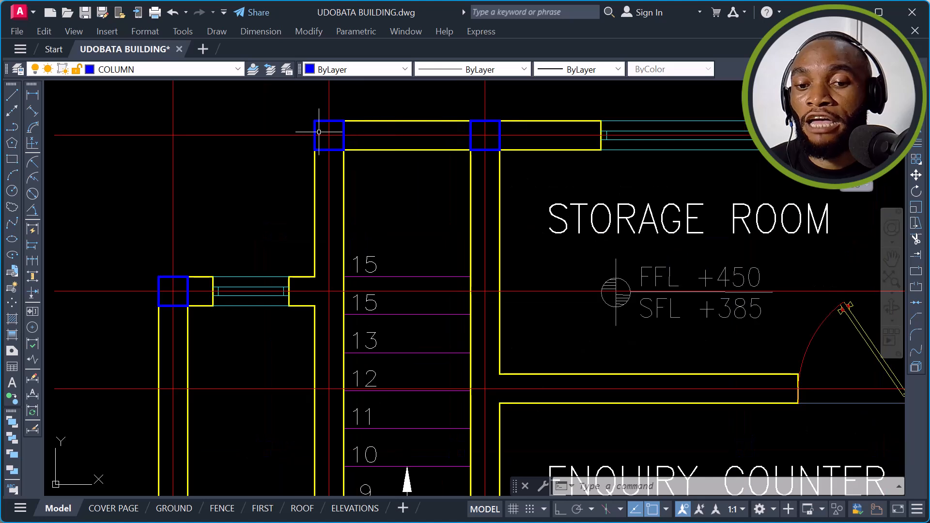
{"action": "left_click", "coordinate": [429, 113]}
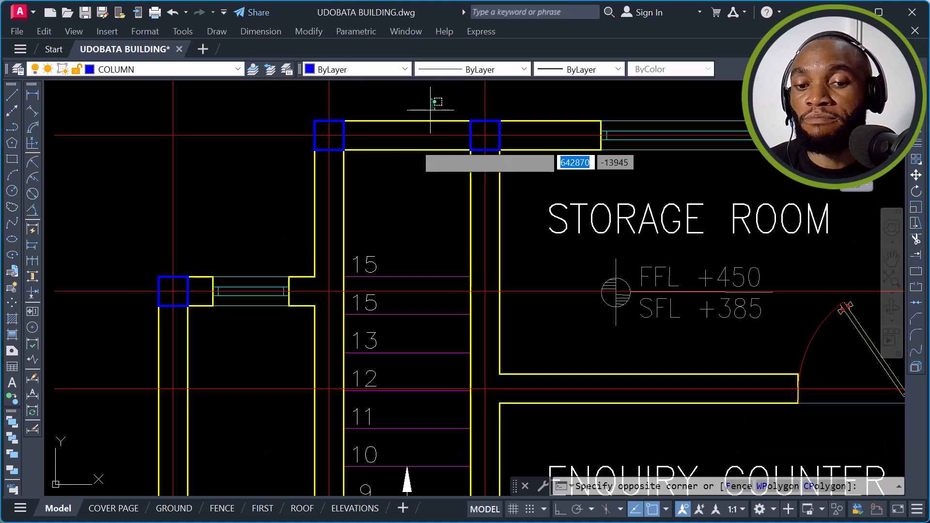
{"action": "left_click", "coordinate": [408, 172]}
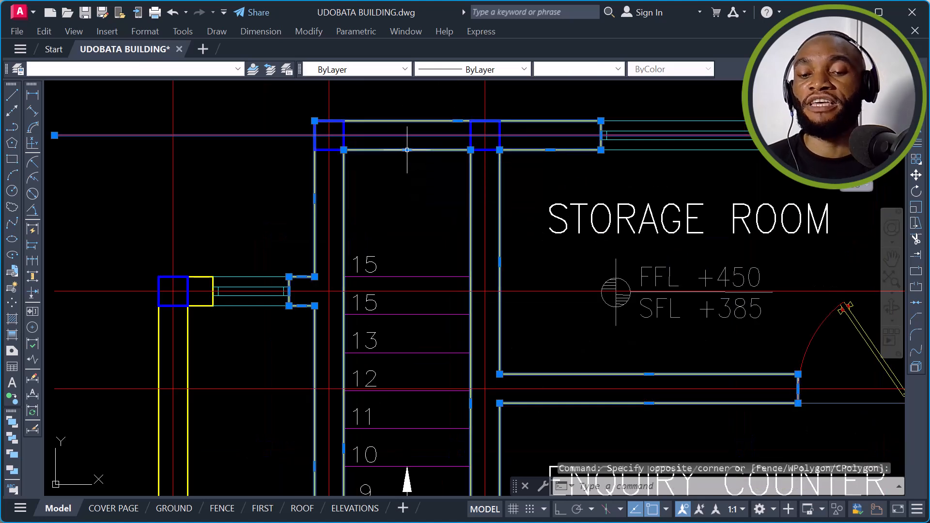
{"action": "key", "text": "Escape"}
{"action": "key", "text": "Escape"}
{"action": "key", "text": "Escape"}
{"action": "scroll", "coordinate": [431, 171], "scroll_direction": "down", "scroll_amount": 2}
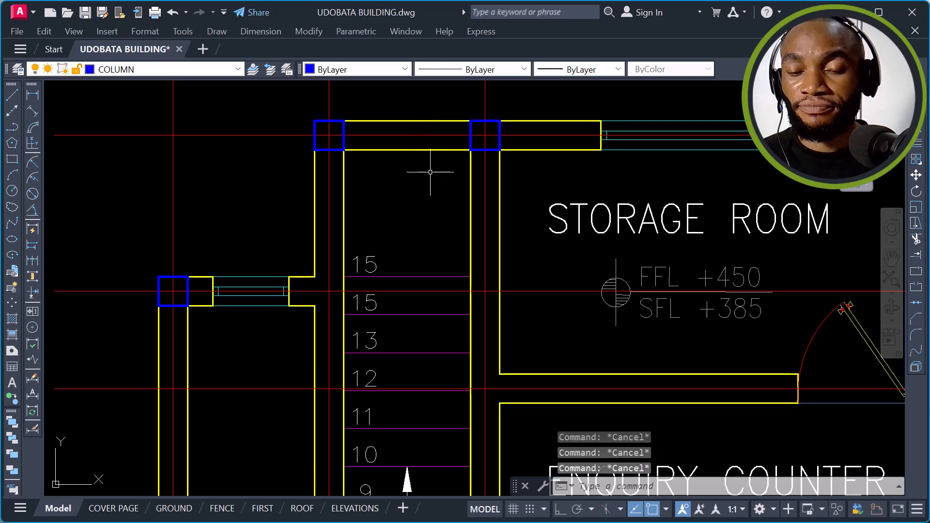
Step: Check how far the wall polyline around the staircase and storage room extends by selecting it, then clear the selection
{"action": "mouse_move", "coordinate": [441, 158]}
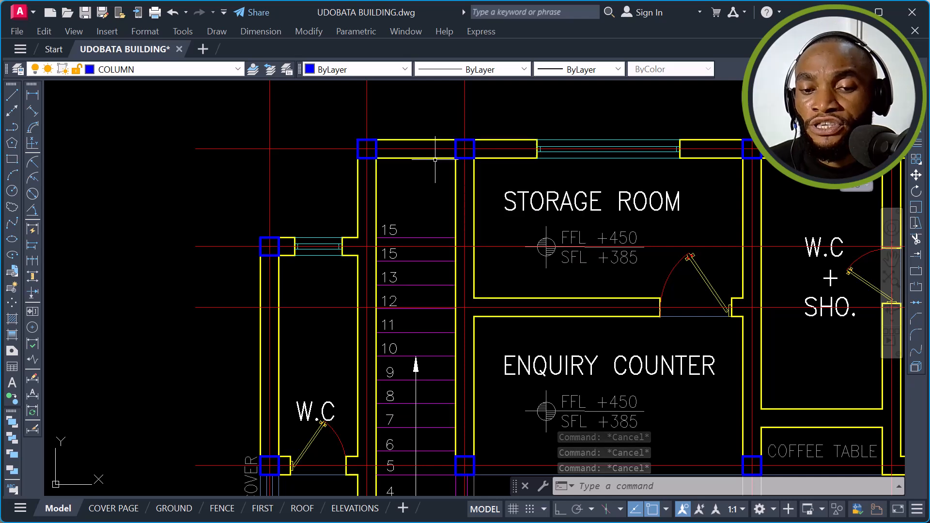
{"action": "left_click", "coordinate": [437, 157]}
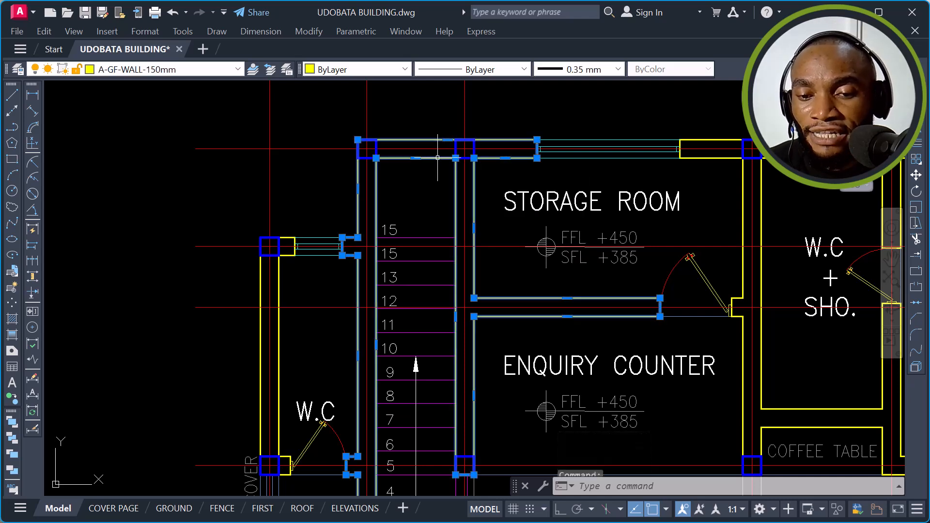
{"action": "scroll", "coordinate": [433, 159], "scroll_direction": "down", "scroll_amount": 4}
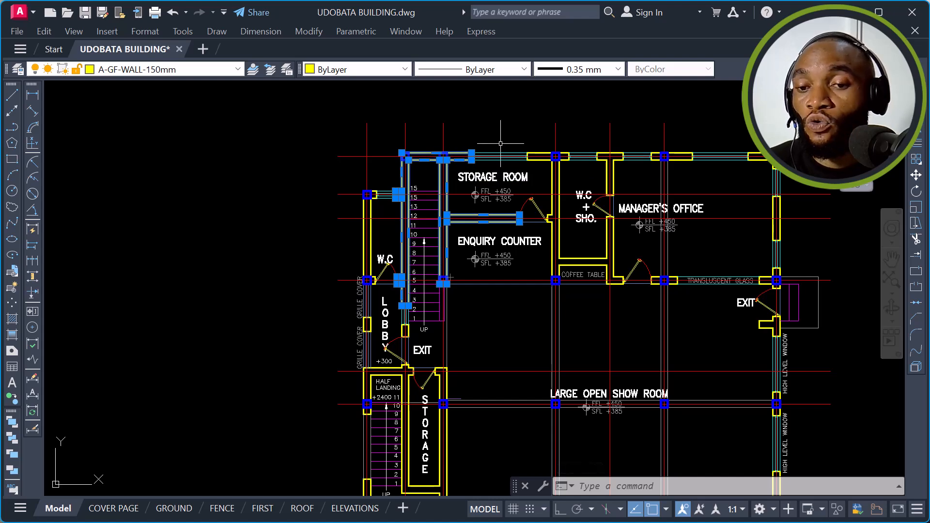
{"action": "scroll", "coordinate": [435, 156], "scroll_direction": "up", "scroll_amount": 2}
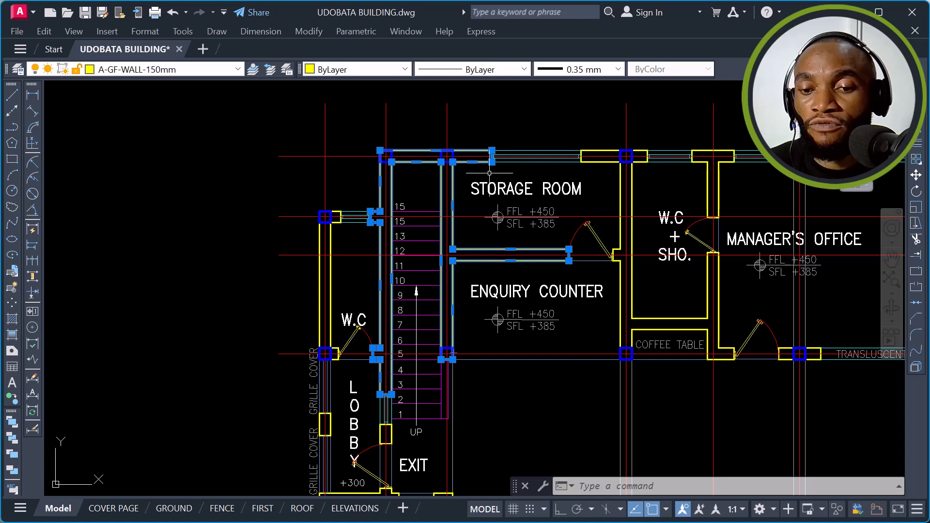
{"action": "scroll", "coordinate": [436, 160], "scroll_direction": "up", "scroll_amount": 4}
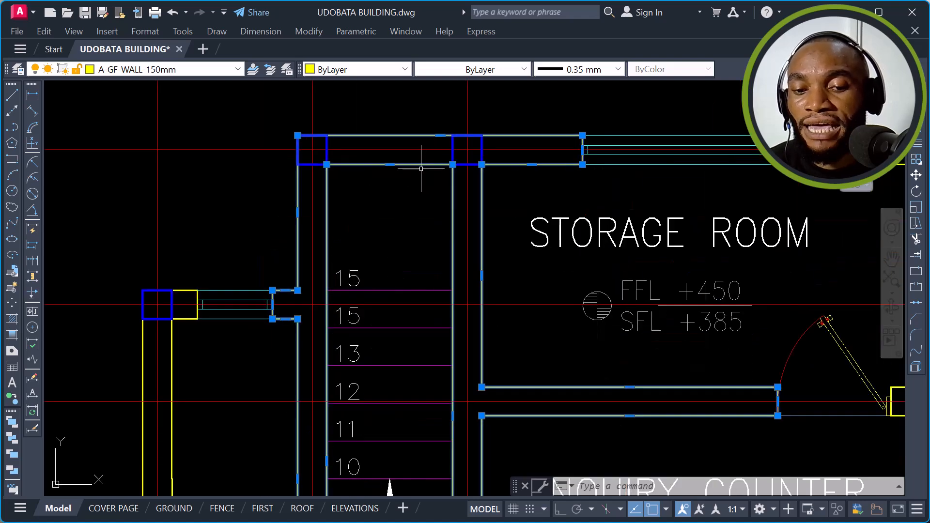
{"action": "key", "text": "Escape"}
Step: Select the inner wall polyline at the head of the staircase and extend the selection with Select Similar
{"action": "left_click", "coordinate": [421, 165]}
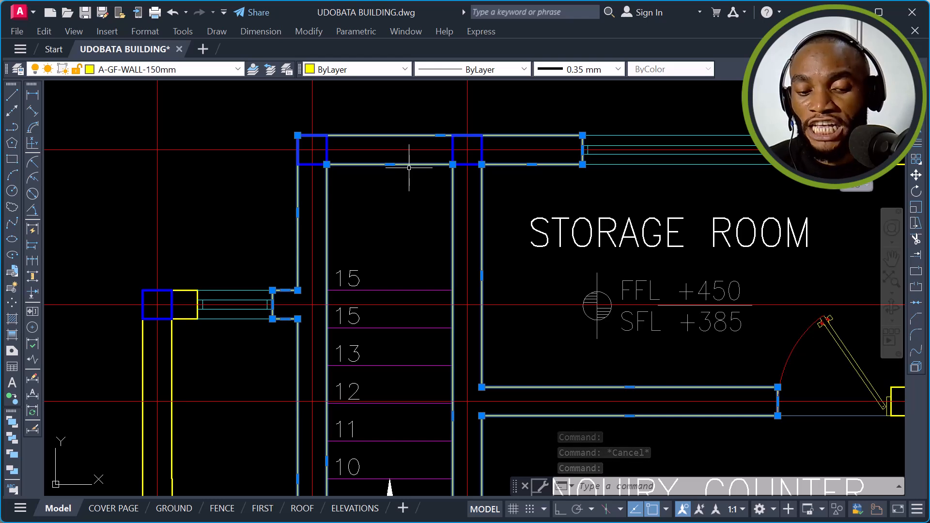
{"action": "key", "text": "Escape"}
{"action": "left_click", "coordinate": [414, 165]}
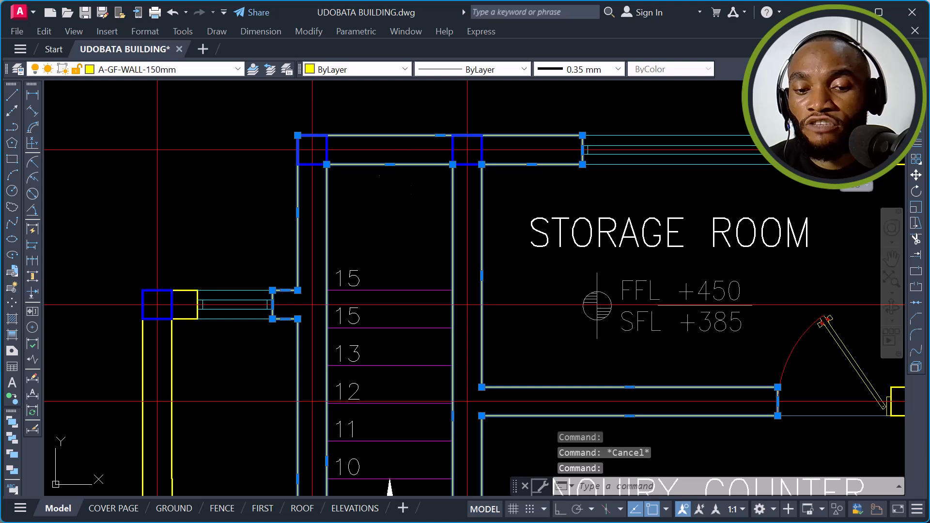
{"action": "right_click", "coordinate": [402, 175]}
{"action": "left_click", "coordinate": [415, 392]}
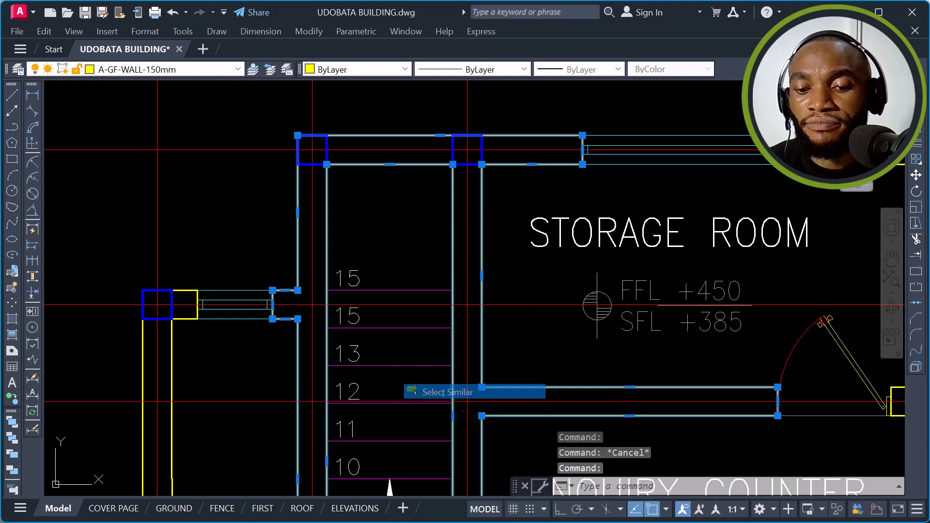
Step: Remove the walls of the leftmost framed drawing set from the selection, keeping those in the neighbouring framed copy
{"action": "scroll", "coordinate": [508, 232], "scroll_direction": "down", "scroll_amount": 6}
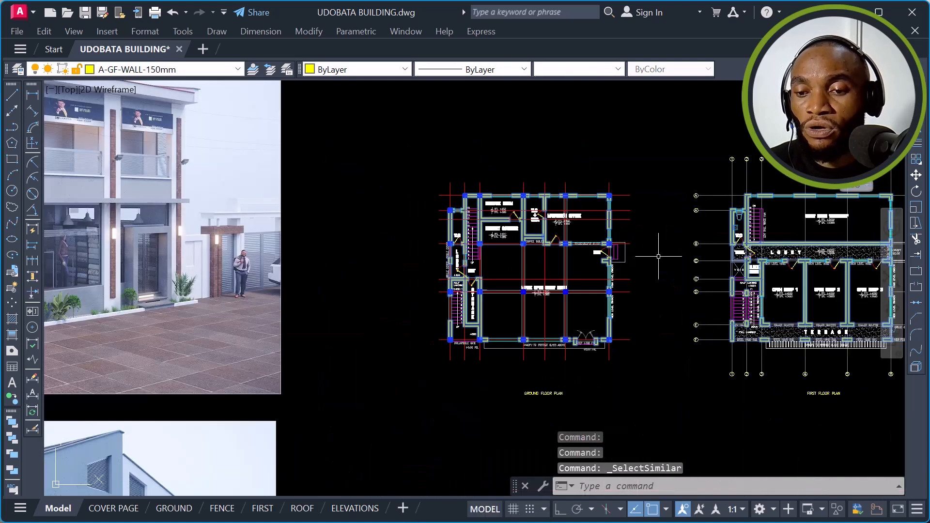
{"action": "scroll", "coordinate": [605, 271], "scroll_direction": "down", "scroll_amount": 10}
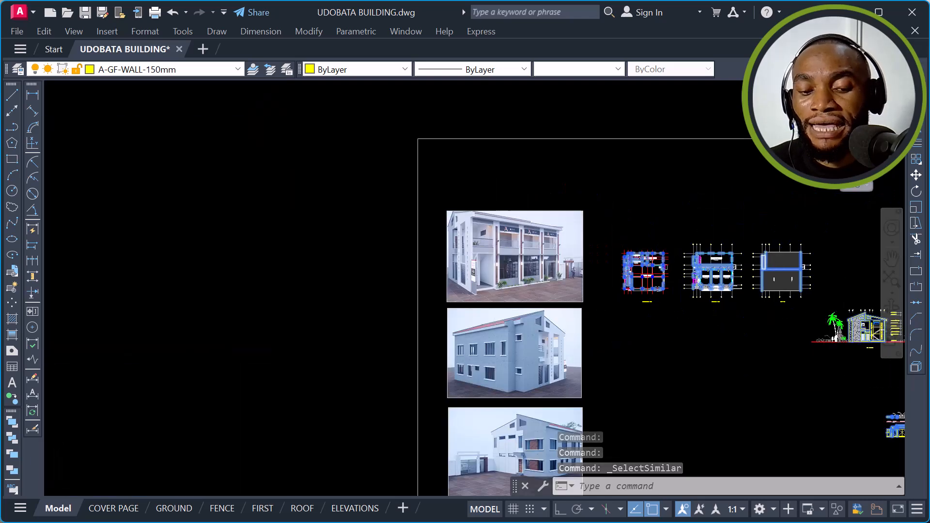
{"action": "scroll", "coordinate": [803, 266], "scroll_direction": "down", "scroll_amount": 4}
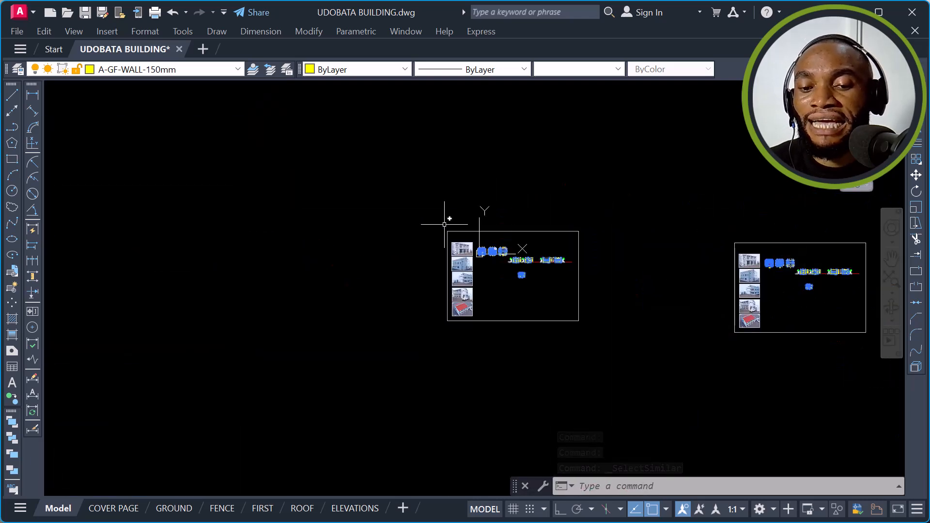
{"action": "left_click", "coordinate": [427, 190]}
{"action": "left_click", "coordinate": [652, 359]}
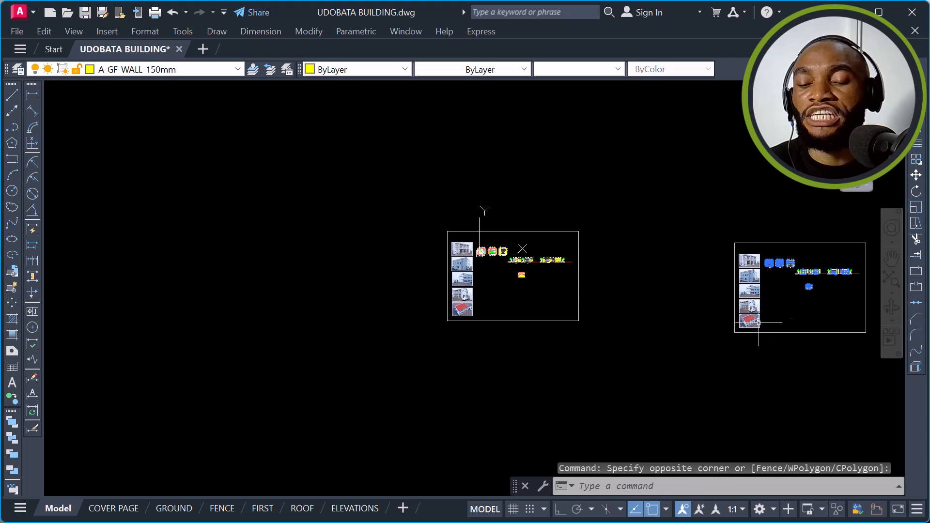
Step: Explode the selected A-GF-WALL-150mm wall outlines into separate line segments
{"action": "scroll", "coordinate": [763, 264], "scroll_direction": "up", "scroll_amount": 5}
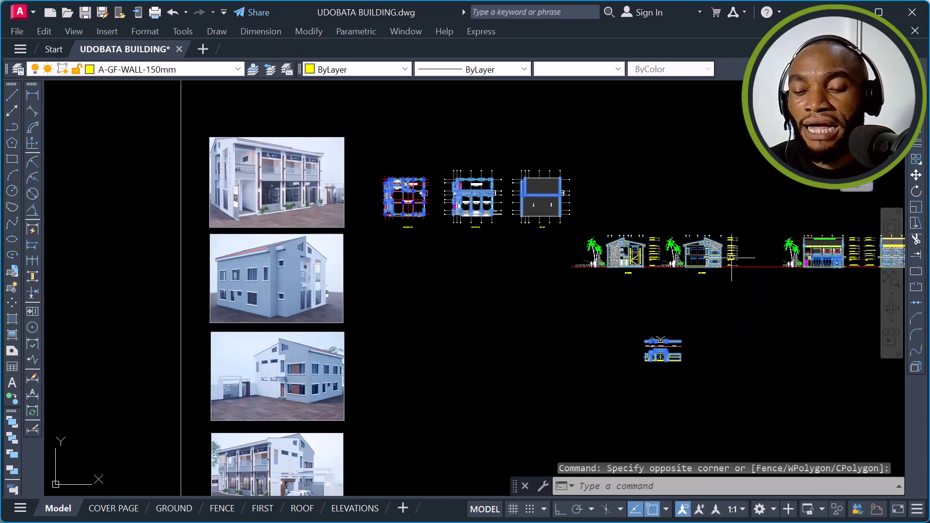
{"action": "type", "text": "x"}
{"action": "key", "text": "Return"}
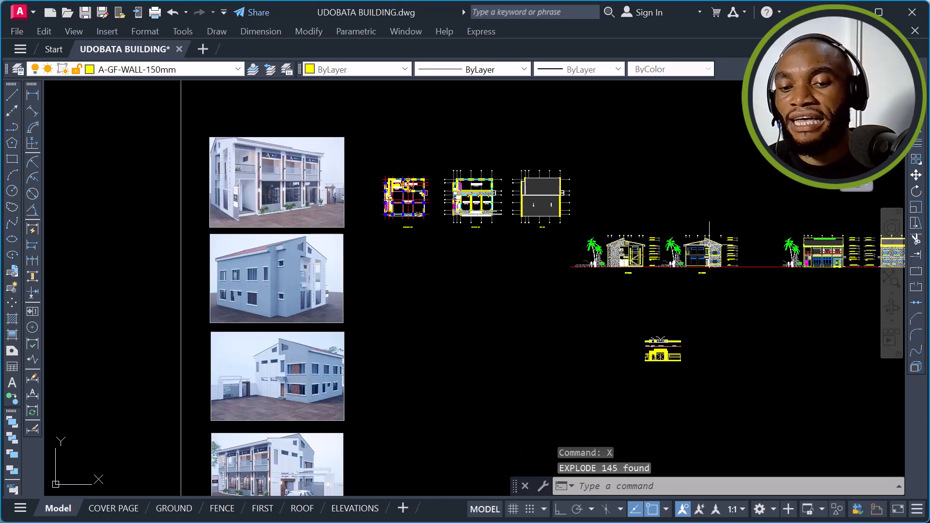
Step: Check the separate wall segments at the head of the staircase and beside the storage room by selecting them, then clear the selection
{"action": "scroll", "coordinate": [428, 194], "scroll_direction": "up", "scroll_amount": 15}
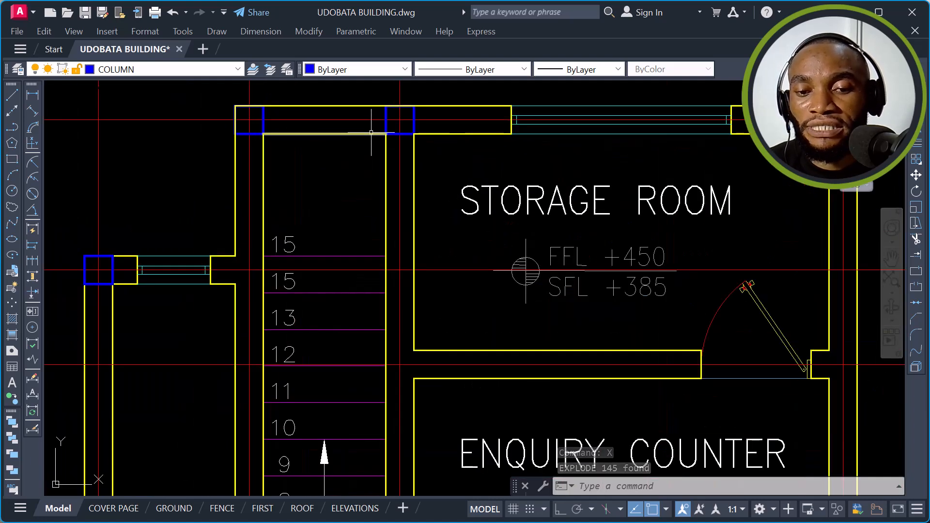
{"action": "left_click", "coordinate": [385, 145]}
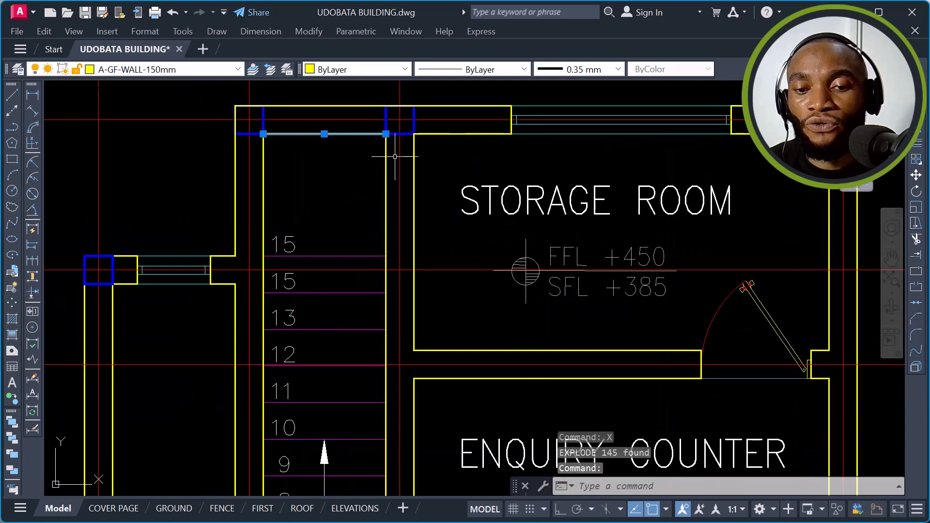
{"action": "left_click", "coordinate": [413, 173]}
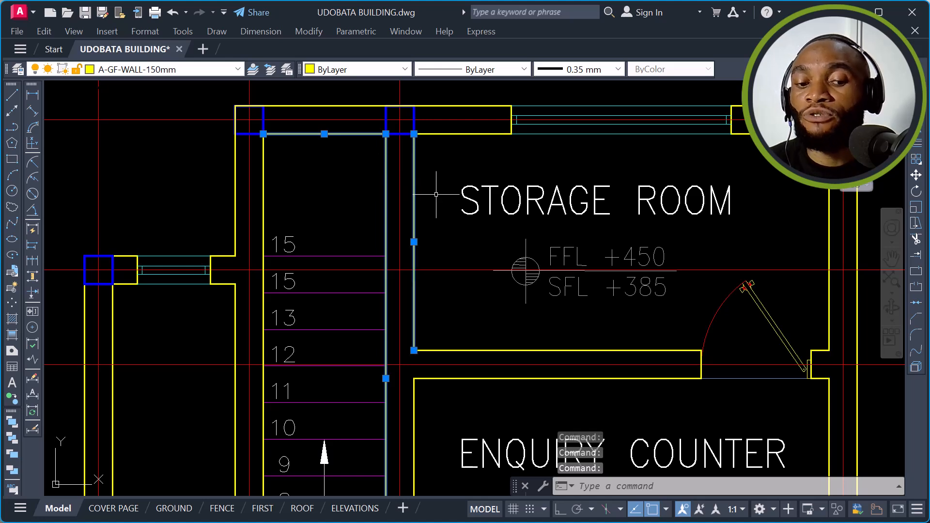
{"action": "key", "text": "Escape"}
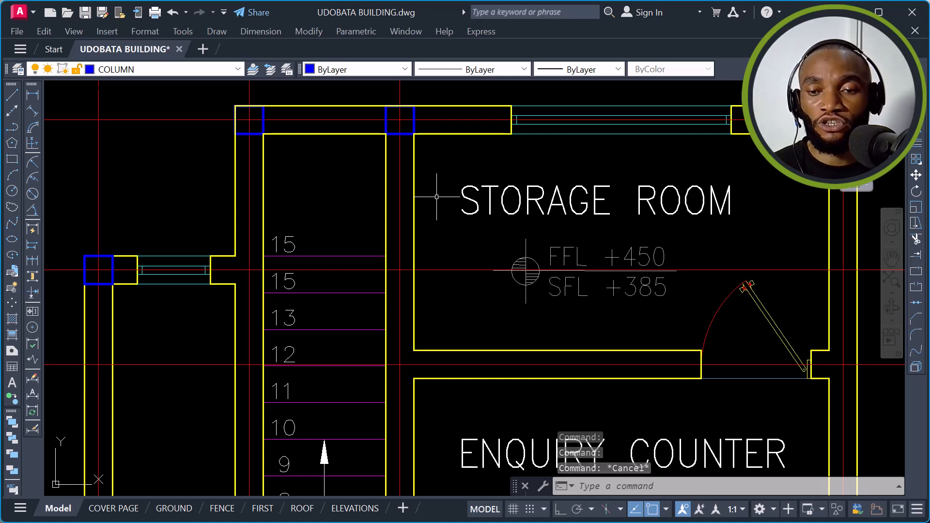
{"action": "left_click", "coordinate": [460, 133]}
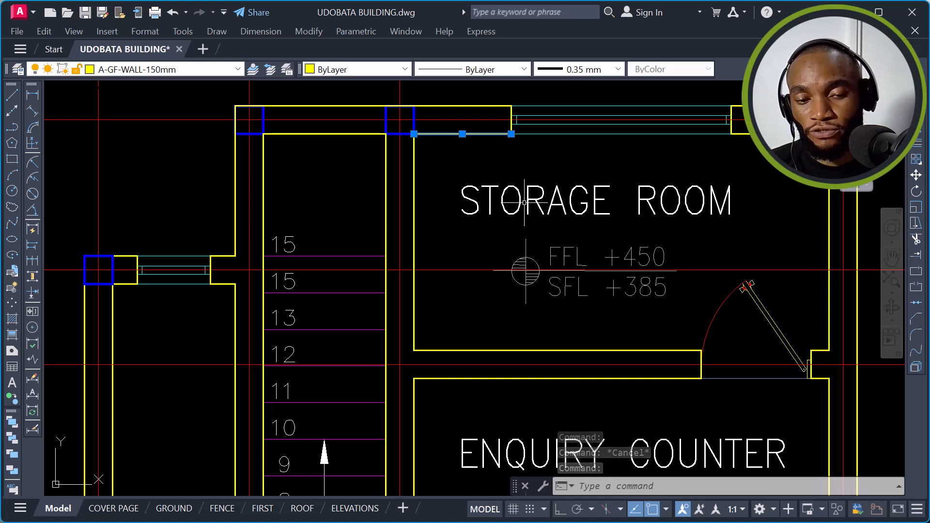
{"action": "key", "text": "Escape"}
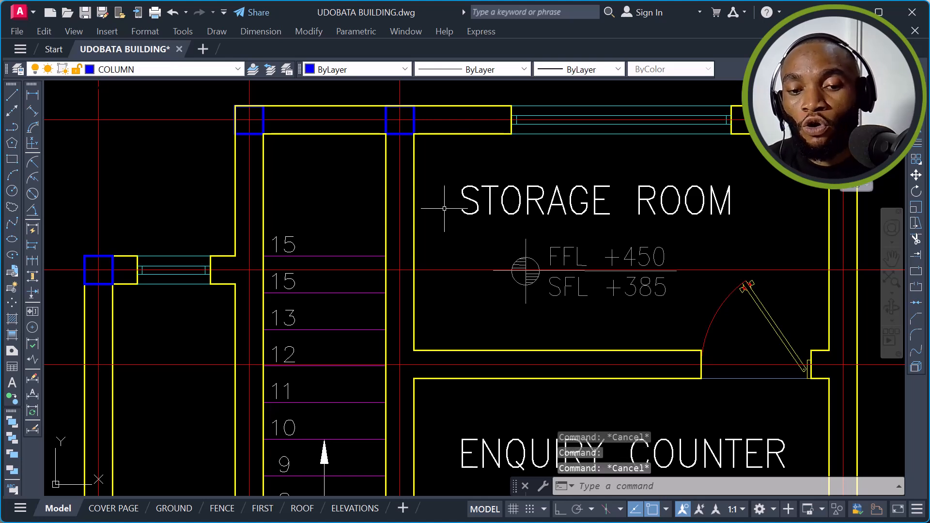
Step: Inspect the column, wall segment and window line along the storage room's upper wall by selecting each, then clear the selection
{"action": "left_click", "coordinate": [415, 126]}
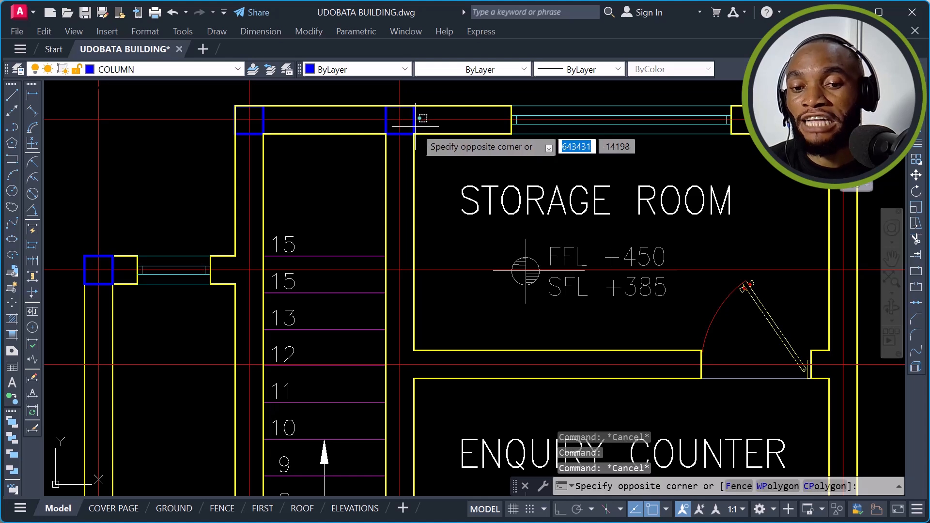
{"action": "left_click", "coordinate": [413, 124]}
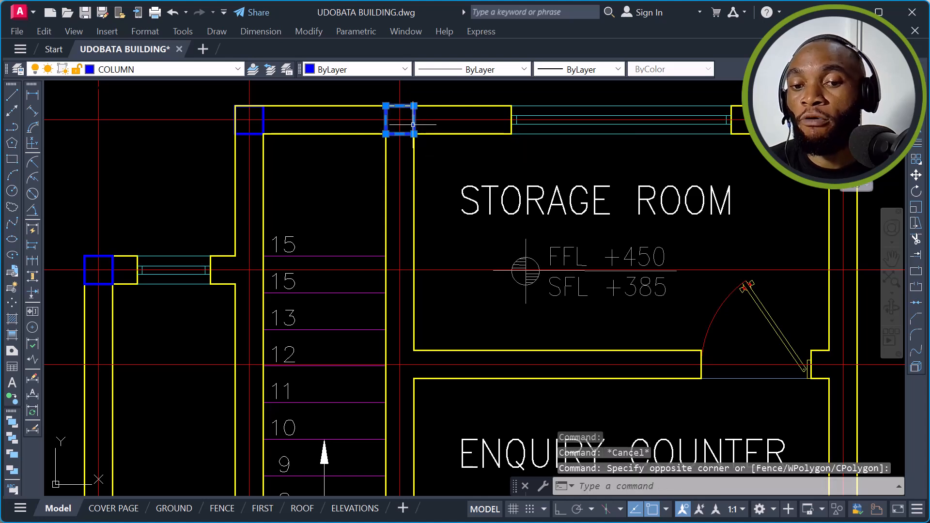
{"action": "key", "text": "Escape"}
{"action": "left_click", "coordinate": [483, 134]}
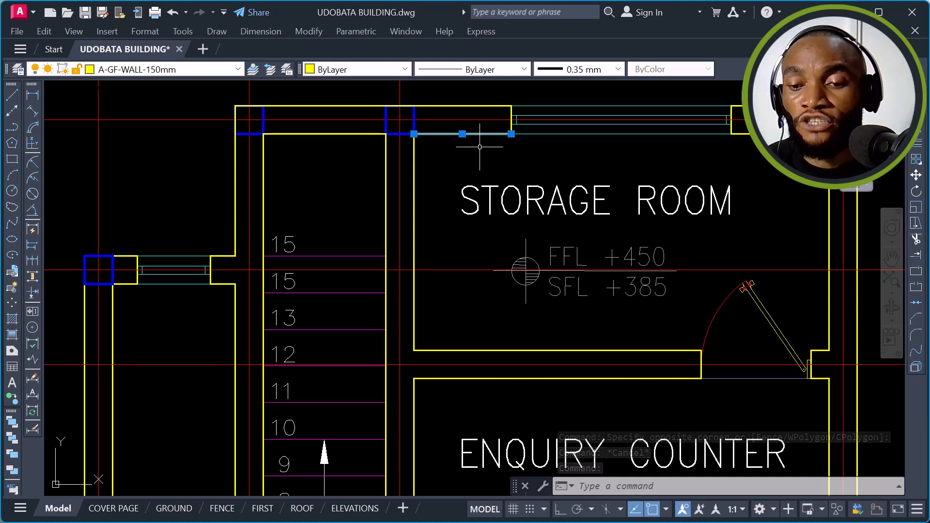
{"action": "key", "text": "Escape"}
{"action": "left_click", "coordinate": [614, 131]}
{"action": "left_click", "coordinate": [593, 150]}
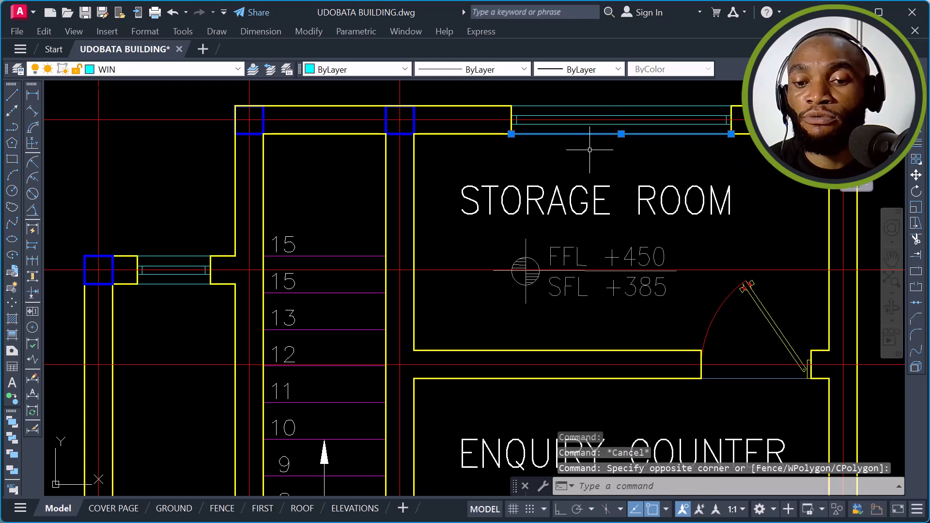
{"action": "key", "text": "Escape"}
Step: Check whether the door between the storage room and enquiry counter is one block by selecting it, then clear the selection
{"action": "scroll", "coordinate": [483, 171], "scroll_direction": "down", "scroll_amount": 2}
{"action": "left_click", "coordinate": [662, 262]}
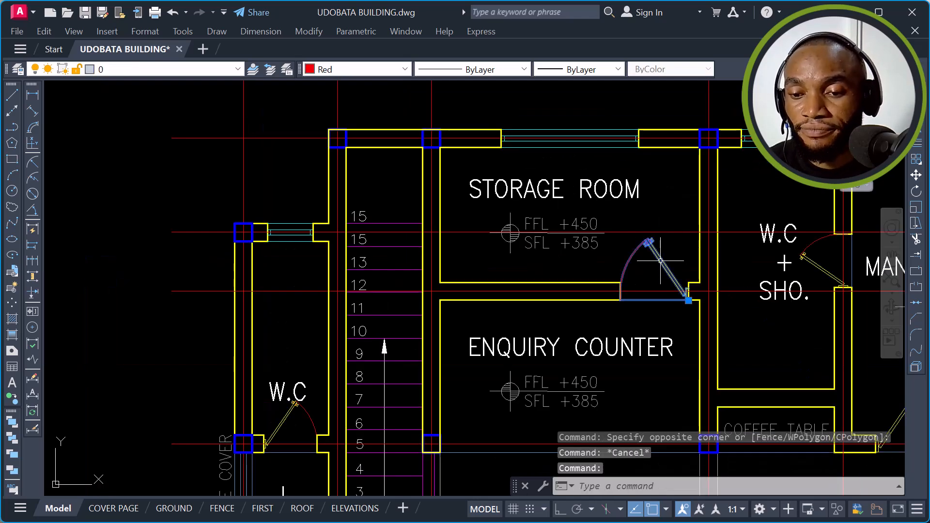
{"action": "scroll", "coordinate": [644, 251], "scroll_direction": "down", "scroll_amount": 2}
{"action": "scroll", "coordinate": [620, 252], "scroll_direction": "up", "scroll_amount": 4}
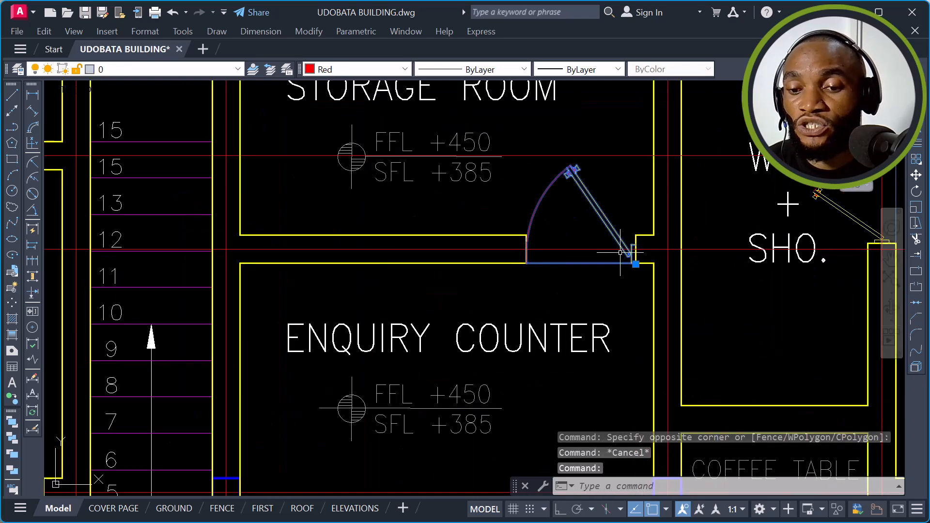
{"action": "key", "text": "Escape"}
{"action": "left_click", "coordinate": [593, 200]}
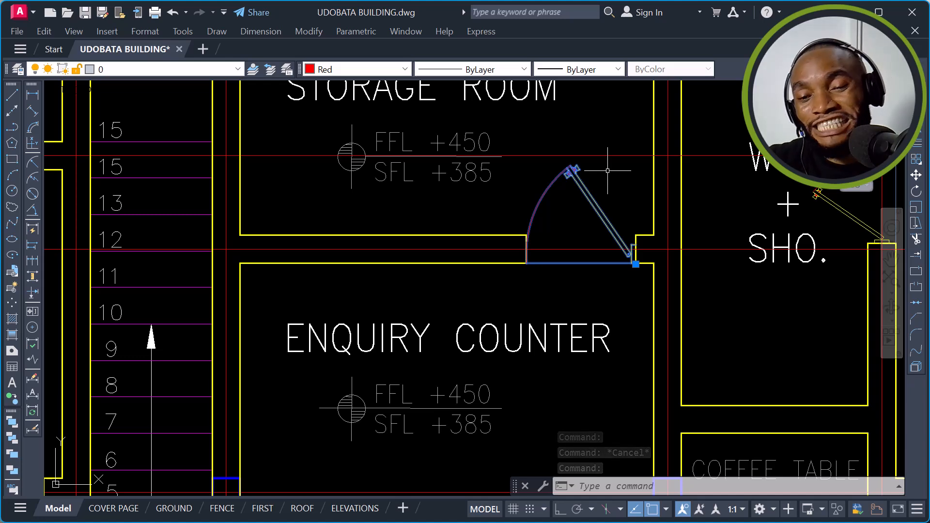
{"action": "key", "text": "Escape"}
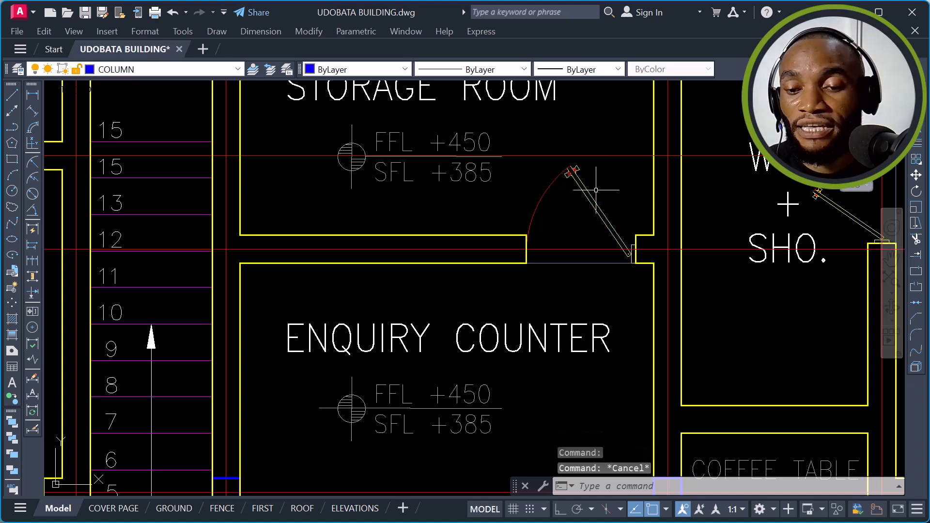
Step: Select the storage room door and extend the selection with Select Similar to the other door blocks, including the W.C doors
{"action": "left_click", "coordinate": [589, 201]}
{"action": "right_click", "coordinate": [519, 193]}
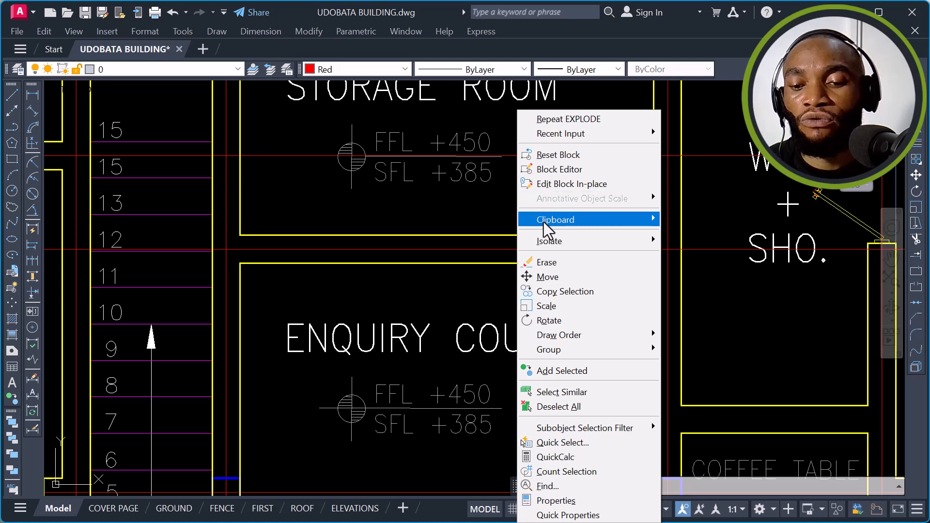
{"action": "left_click", "coordinate": [561, 392]}
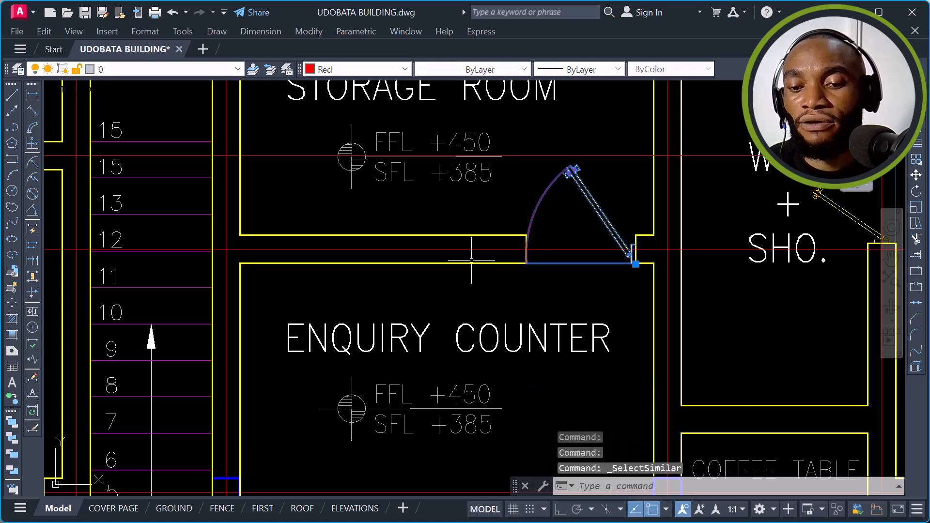
{"action": "scroll", "coordinate": [504, 209], "scroll_direction": "down", "scroll_amount": 5}
{"action": "scroll", "coordinate": [597, 219], "scroll_direction": "up", "scroll_amount": 4}
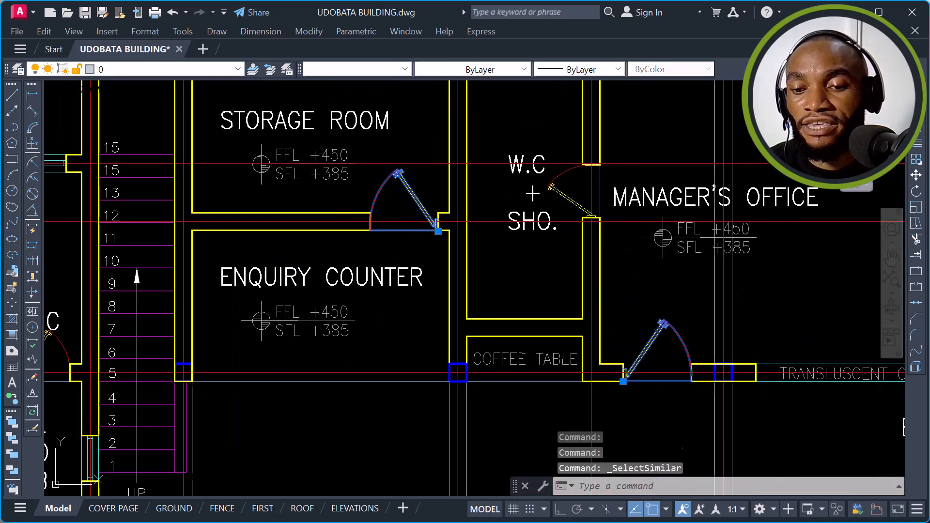
{"action": "right_click", "coordinate": [565, 197]}
{"action": "left_click", "coordinate": [607, 392]}
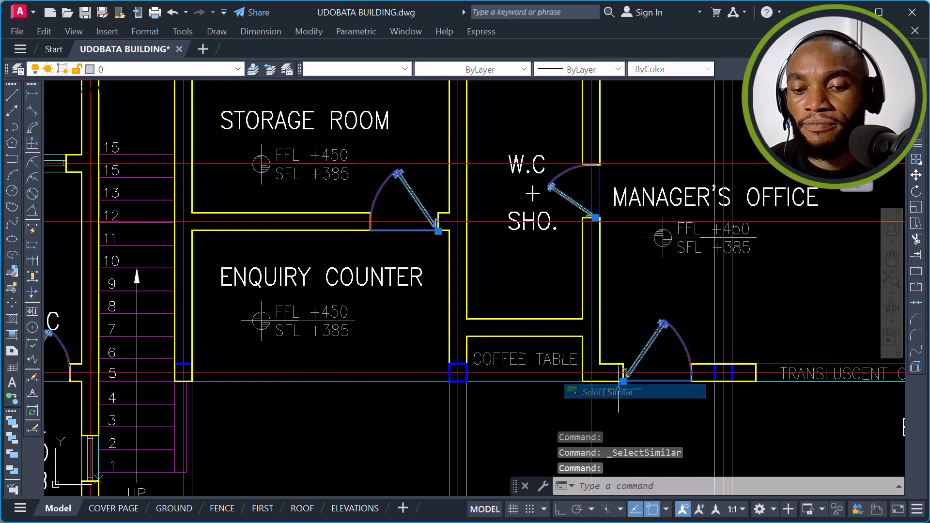
Step: Remove the doors of the leftmost framed drawing set from the selection, keeping those in the neighbouring framed copy
{"action": "scroll", "coordinate": [608, 392], "scroll_direction": "down", "scroll_amount": 5}
{"action": "scroll", "coordinate": [738, 231], "scroll_direction": "down", "scroll_amount": 8}
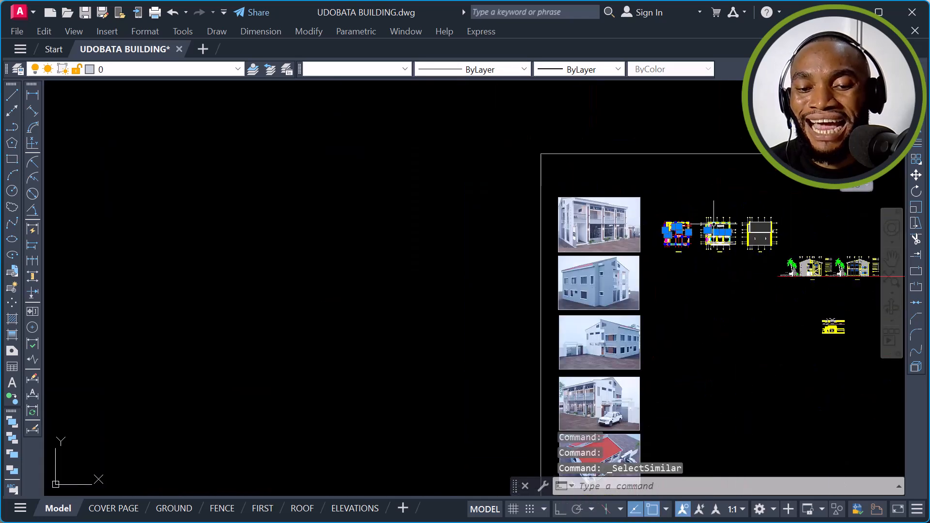
{"action": "scroll", "coordinate": [738, 231], "scroll_direction": "down", "scroll_amount": 2}
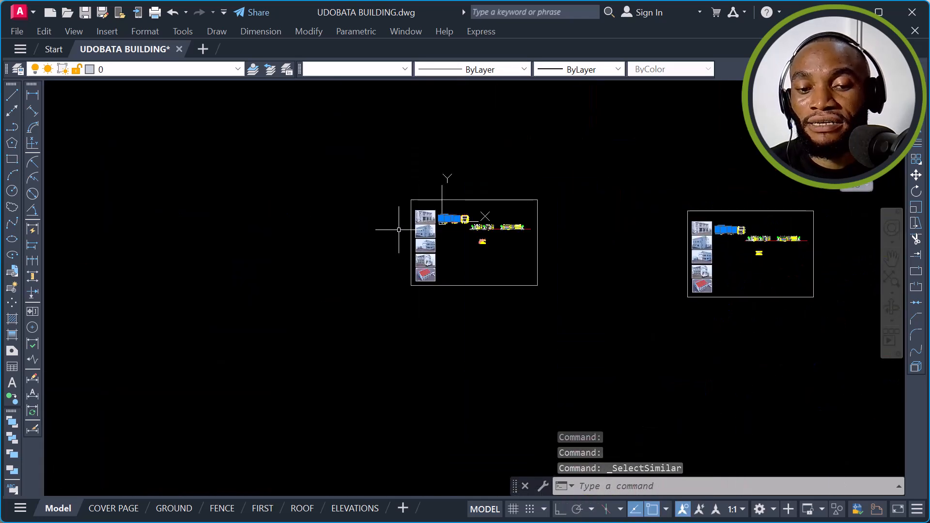
{"action": "left_click", "coordinate": [375, 156]}
{"action": "left_click", "coordinate": [582, 322]}
Step: Explode the selected door blocks into separate objects
{"action": "scroll", "coordinate": [750, 208], "scroll_direction": "up", "scroll_amount": 6}
{"action": "scroll", "coordinate": [407, 272], "scroll_direction": "down", "scroll_amount": 2}
{"action": "scroll", "coordinate": [665, 194], "scroll_direction": "up", "scroll_amount": 4}
{"action": "type", "text": "x"}
{"action": "key", "text": "Return"}
{"action": "key", "text": "Escape"}
Step: Check the storage room door's swing arc and leaf lines as separate objects by selecting them, then clear the selection
{"action": "scroll", "coordinate": [428, 264], "scroll_direction": "up", "scroll_amount": 8}
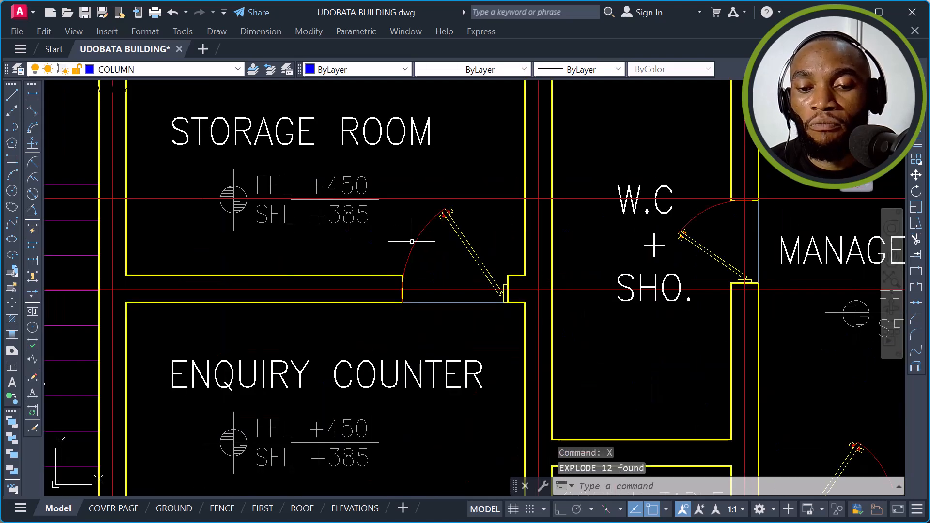
{"action": "left_click", "coordinate": [411, 240]}
{"action": "left_click", "coordinate": [417, 260]}
{"action": "left_click", "coordinate": [419, 234]}
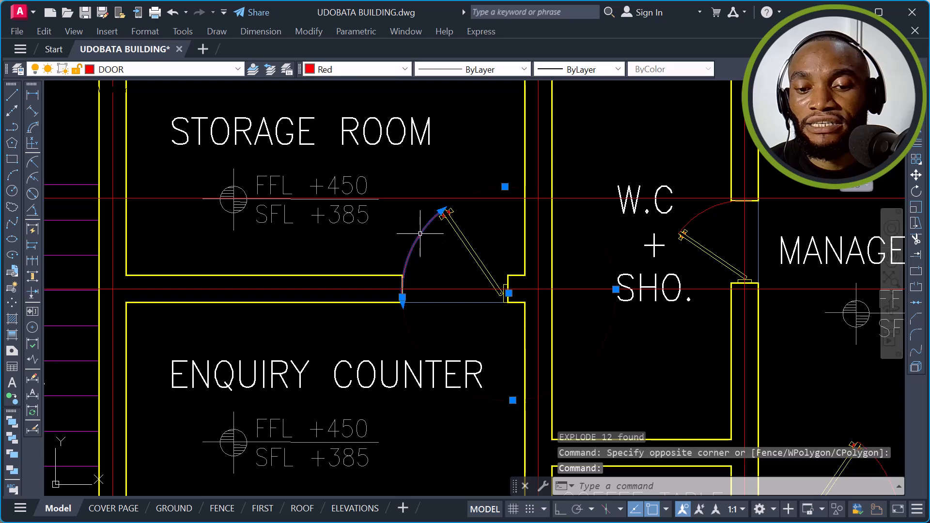
{"action": "left_click", "coordinate": [466, 241]}
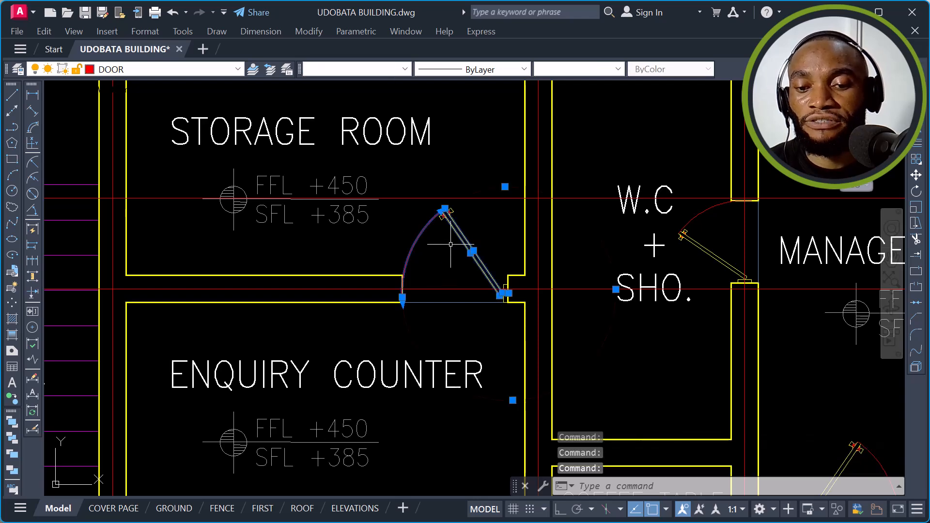
{"action": "key", "text": "Escape"}
Step: Look over the whole ground floor plan, examining how its walls, columns and gridlines are laid out
{"action": "scroll", "coordinate": [484, 249], "scroll_direction": "down", "scroll_amount": 6}
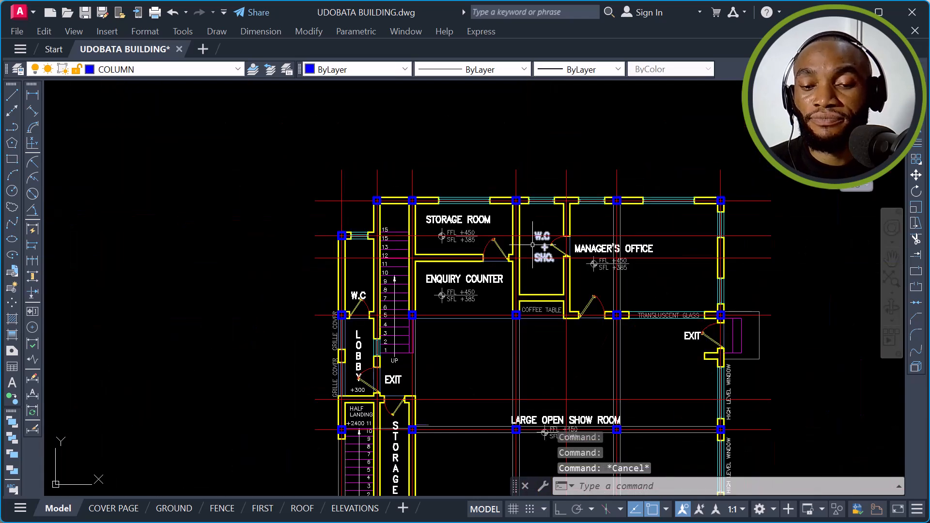
{"action": "middle_click_drag", "start_coordinate": [564, 273], "coordinate": [526, 217]}
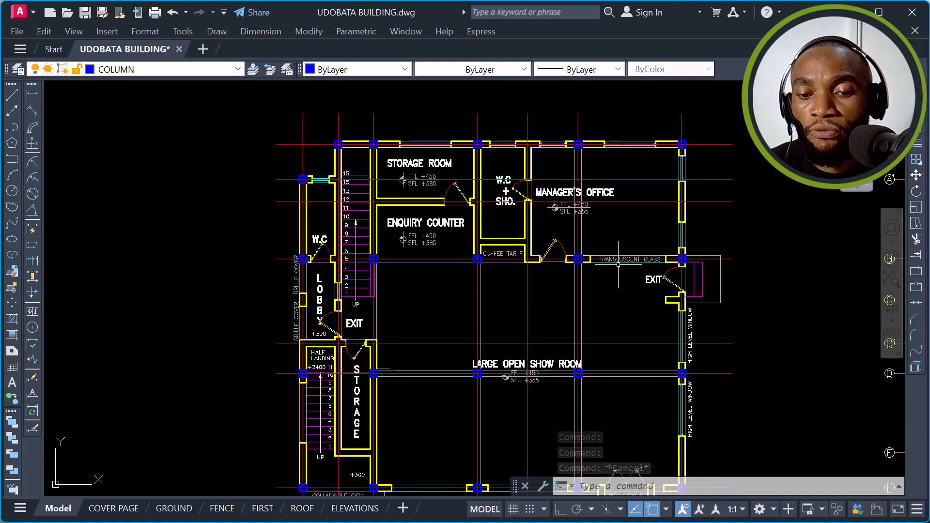
{"action": "scroll", "coordinate": [528, 244], "scroll_direction": "down", "scroll_amount": 2}
{"action": "scroll", "coordinate": [601, 406], "scroll_direction": "up", "scroll_amount": 4}
{"action": "scroll", "coordinate": [588, 373], "scroll_direction": "down", "scroll_amount": 2}
{"action": "scroll", "coordinate": [639, 362], "scroll_direction": "down", "scroll_amount": 2}
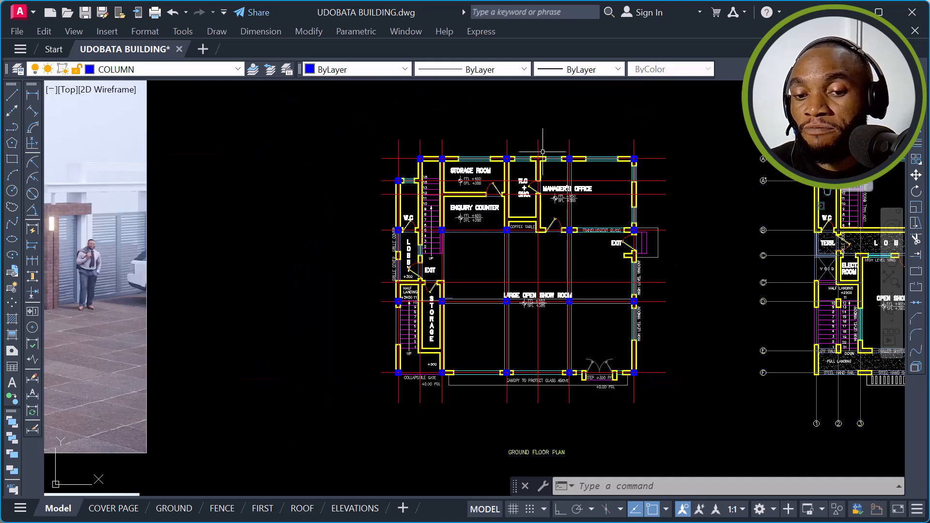
{"action": "scroll", "coordinate": [541, 152], "scroll_direction": "up", "scroll_amount": 2}
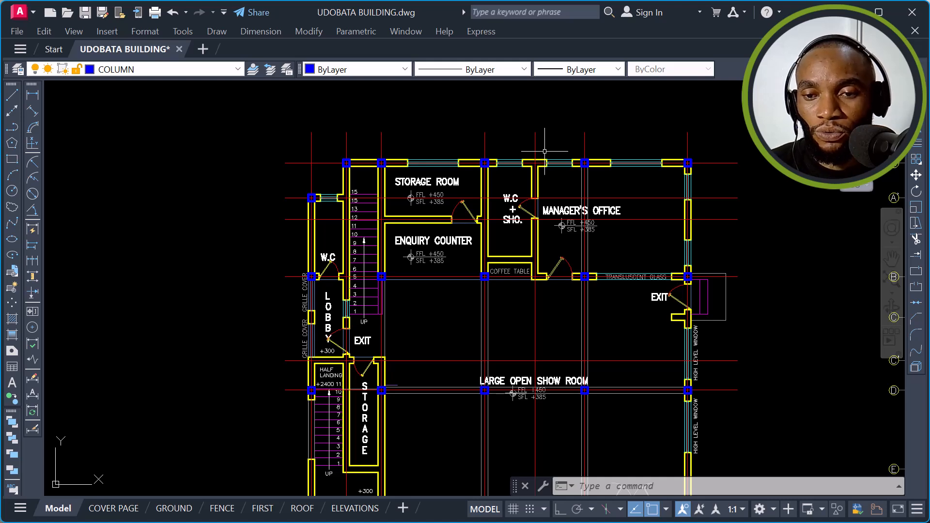
{"action": "scroll", "coordinate": [536, 191], "scroll_direction": "down", "scroll_amount": 2}
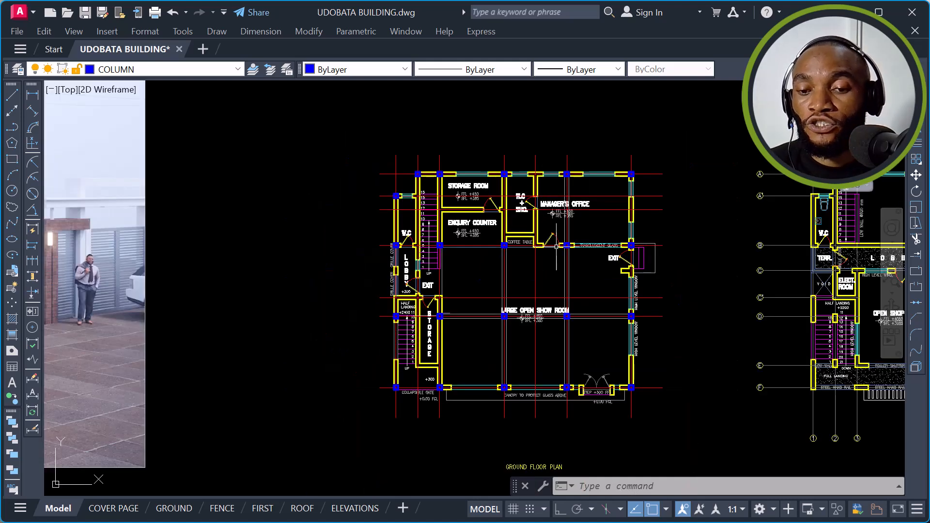
{"action": "scroll", "coordinate": [552, 228], "scroll_direction": "up", "scroll_amount": 2}
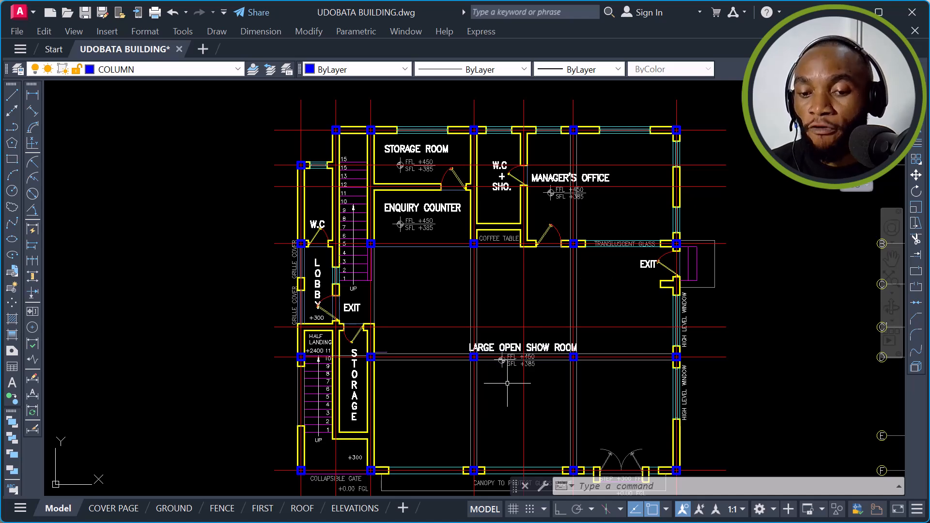
Step: Select the vertical lines above the interior column at the end of the LARGE OPEN SHOW ROOM label
{"action": "scroll", "coordinate": [508, 380], "scroll_direction": "up", "scroll_amount": 5}
{"action": "scroll", "coordinate": [689, 314], "scroll_direction": "up", "scroll_amount": 2}
{"action": "scroll", "coordinate": [689, 314], "scroll_direction": "down", "scroll_amount": 2}
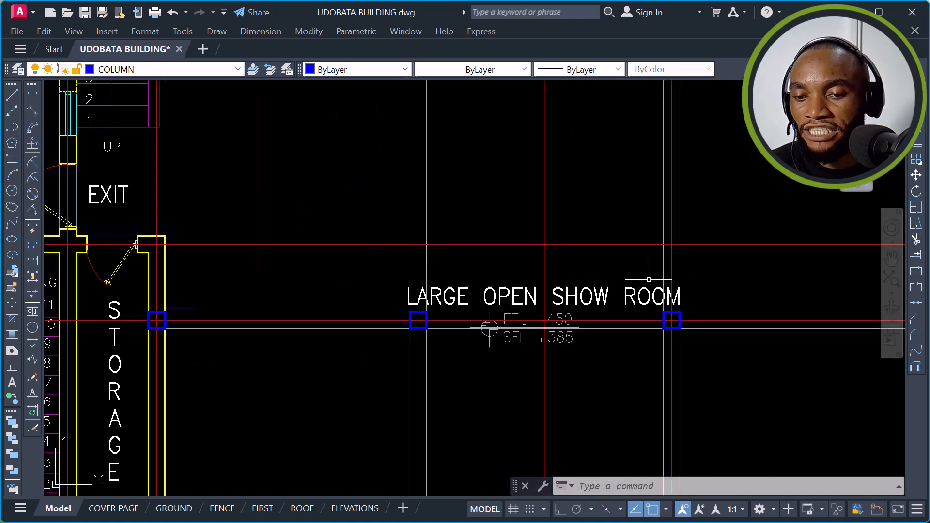
{"action": "left_click", "coordinate": [641, 265]}
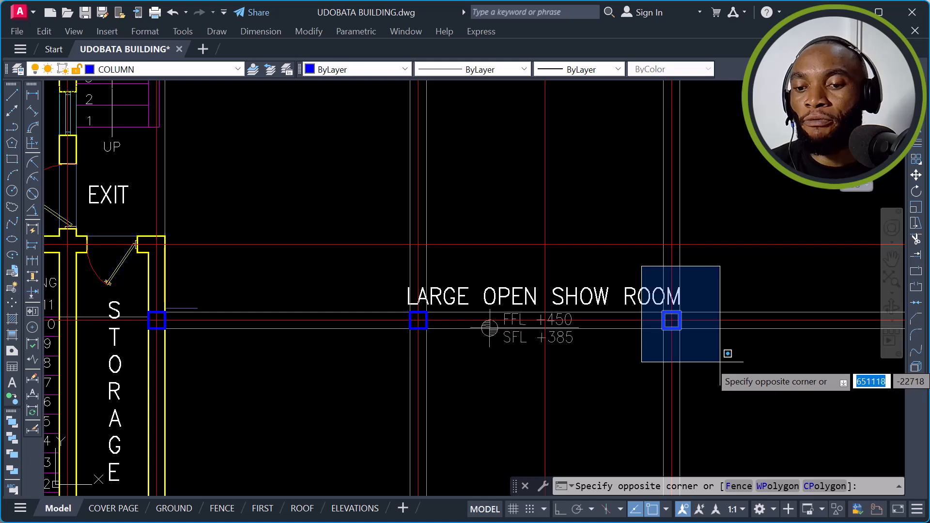
{"action": "left_click", "coordinate": [639, 279]}
{"action": "scroll", "coordinate": [690, 276], "scroll_direction": "up", "scroll_amount": 4}
{"action": "left_click", "coordinate": [692, 274]}
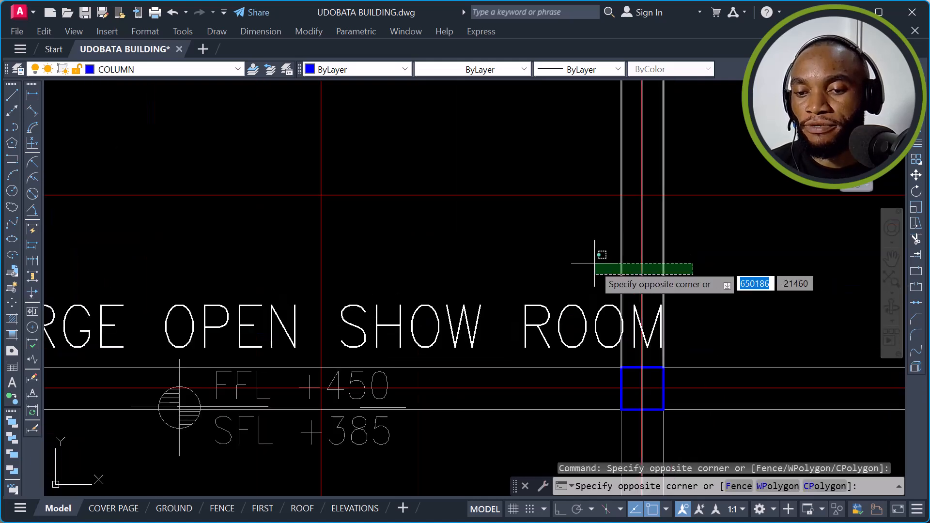
{"action": "left_click", "coordinate": [596, 261]}
Step: Add the lines running right, down and left from that show room column to the selection
{"action": "scroll", "coordinate": [627, 241], "scroll_direction": "down", "scroll_amount": 4}
{"action": "left_click", "coordinate": [693, 272]}
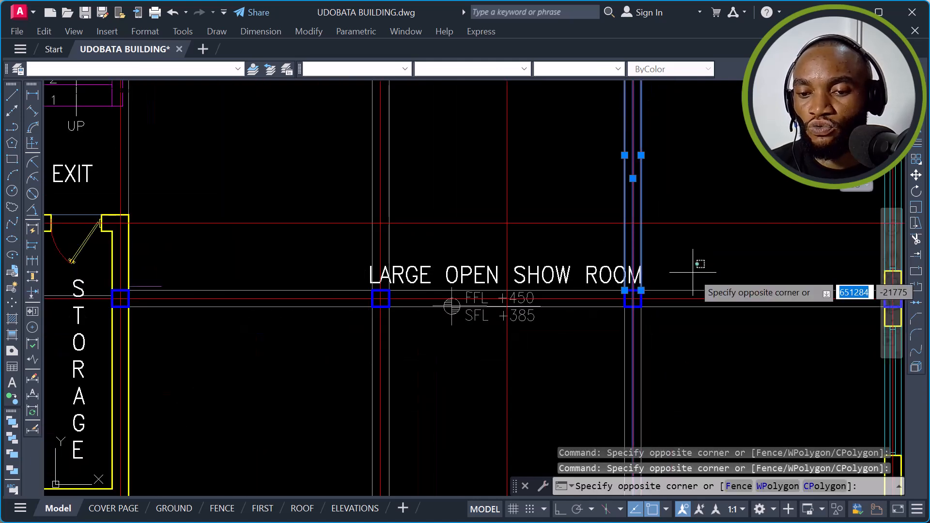
{"action": "left_click", "coordinate": [684, 310]}
{"action": "left_click", "coordinate": [604, 356]}
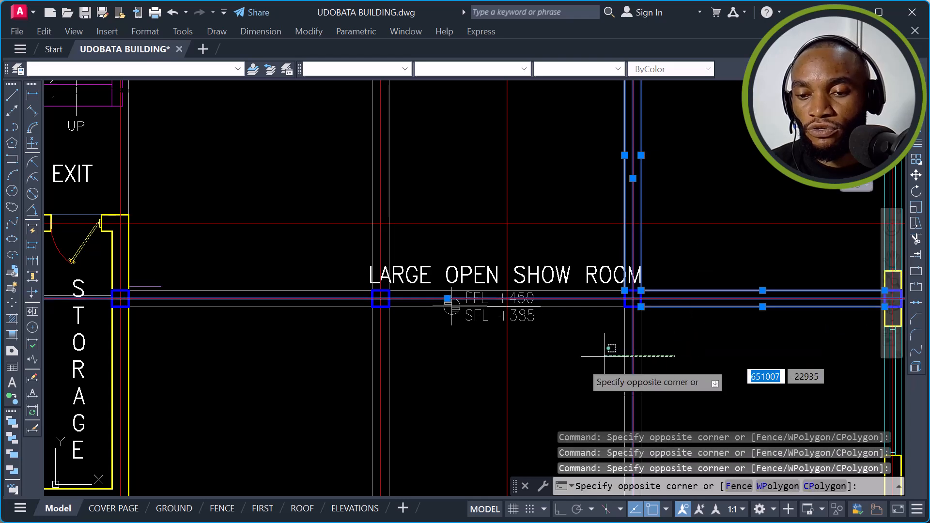
{"action": "left_click", "coordinate": [548, 359]}
{"action": "left_click", "coordinate": [585, 337]}
{"action": "left_click", "coordinate": [568, 260]}
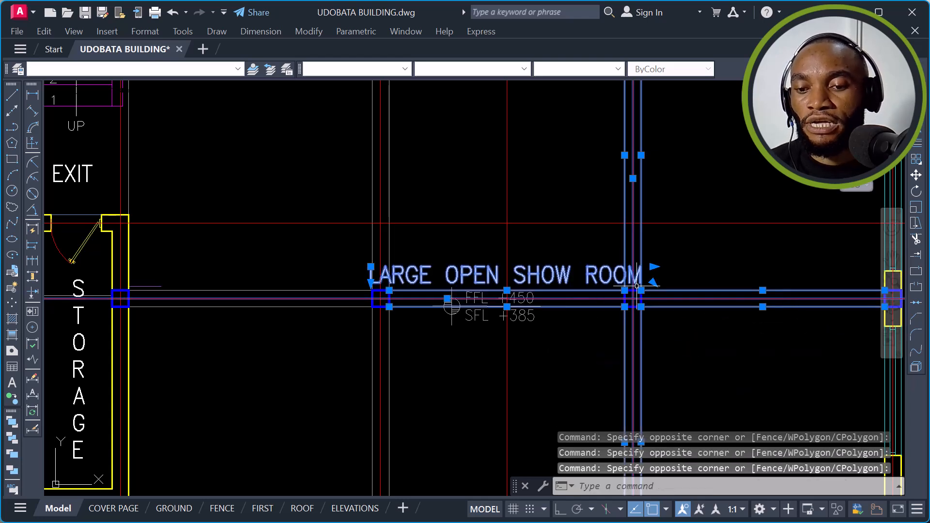
Step: Clear the selection and move the column below the end of the LARGE OPEN SHOW ROOM label horizontally toward the high-level window wall
{"action": "scroll", "coordinate": [636, 285], "scroll_direction": "up", "scroll_amount": 2}
{"action": "key", "text": "Escape"}
{"action": "scroll", "coordinate": [587, 300], "scroll_direction": "down", "scroll_amount": 4}
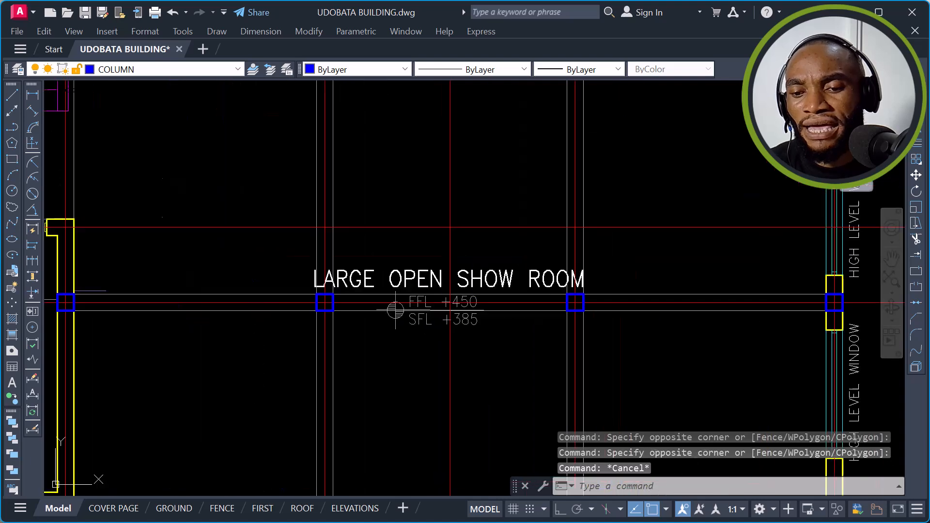
{"action": "scroll", "coordinate": [595, 303], "scroll_direction": "up", "scroll_amount": 6}
{"action": "left_click", "coordinate": [520, 290]}
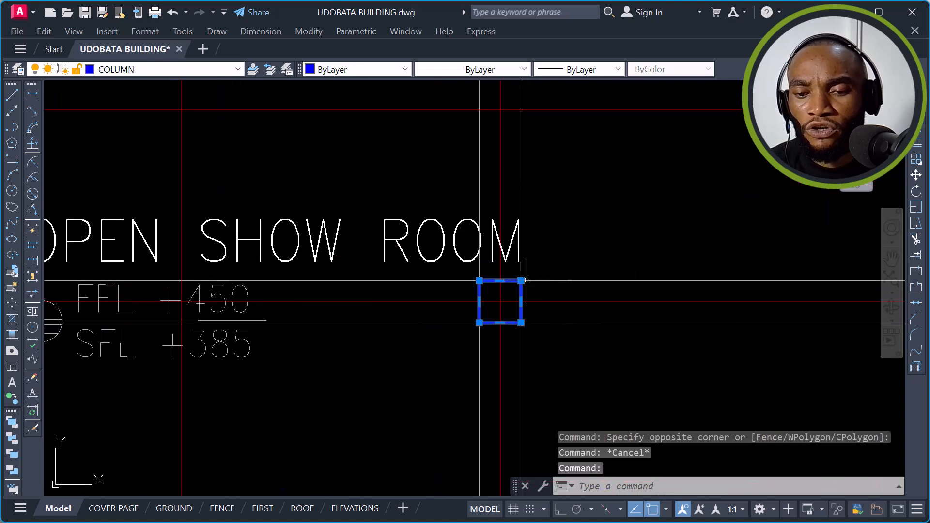
{"action": "key", "text": "Return"}
{"action": "scroll", "coordinate": [532, 310], "scroll_direction": "down", "scroll_amount": 3}
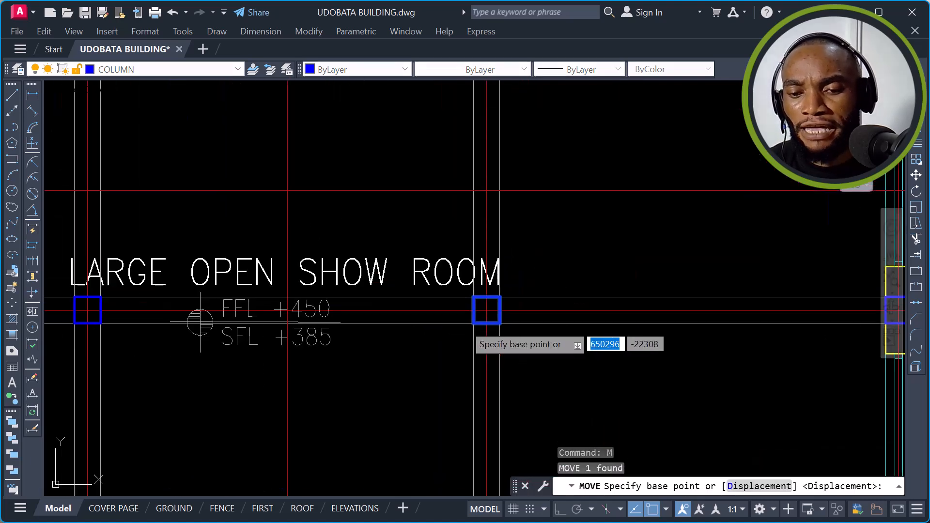
{"action": "left_click", "coordinate": [524, 358]}
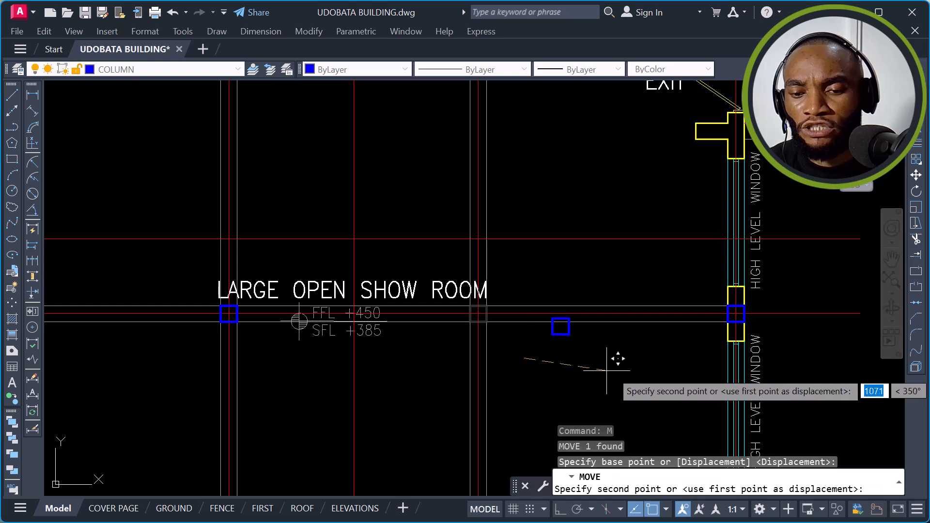
{"action": "key", "text": "F8"}
{"action": "left_click", "coordinate": [643, 357]}
Step: Copy the moved show room column horizontally to a spot beside the FFL +450 level mark
{"action": "left_click", "coordinate": [570, 291]}
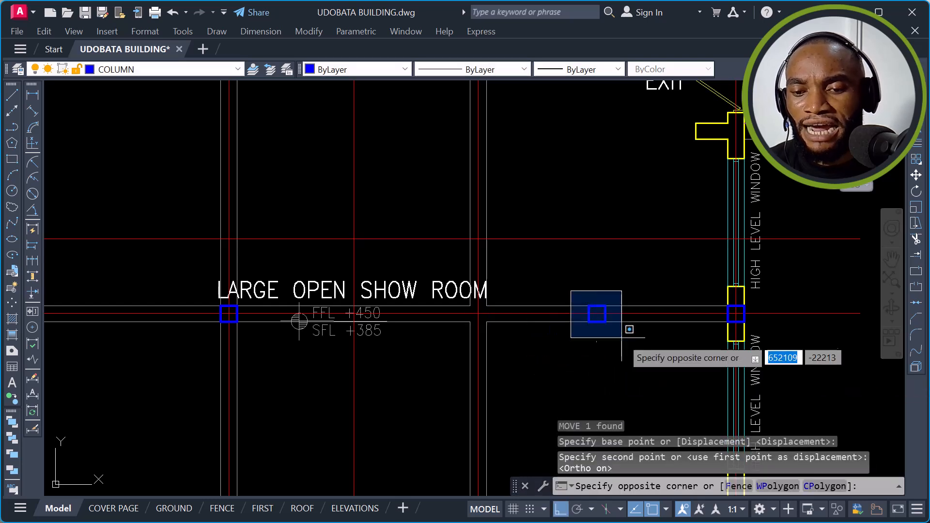
{"action": "left_click", "coordinate": [654, 370]}
{"action": "type", "text": "co"}
{"action": "key", "text": "Return"}
{"action": "left_click", "coordinate": [593, 365]}
{"action": "left_click", "coordinate": [387, 366]}
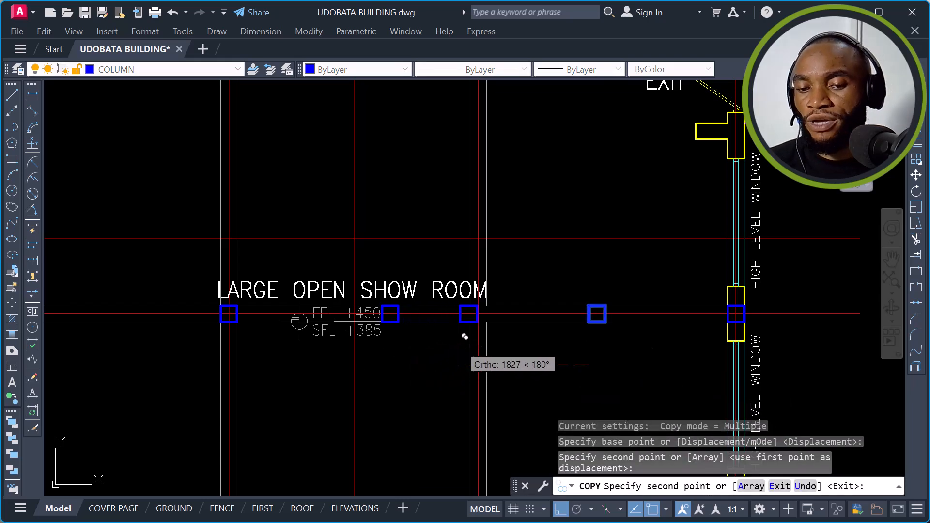
{"action": "key", "text": "Escape"}
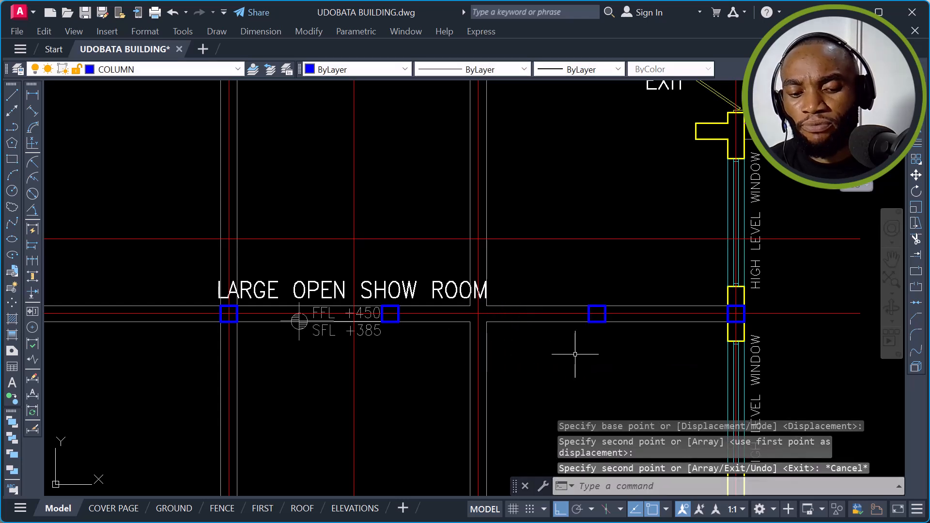
{"action": "key", "text": "Escape"}
Step: Undo the show room column's copy and its move
{"action": "type", "text": "U"}
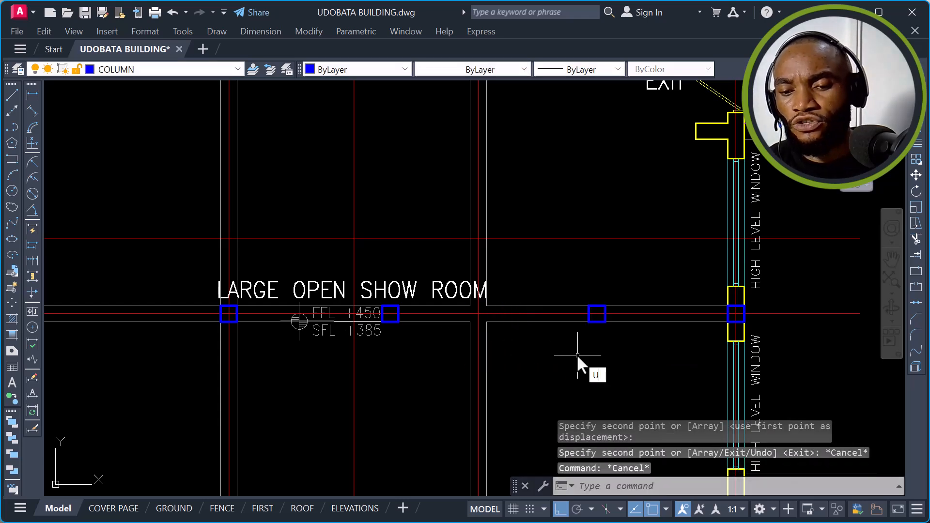
{"action": "key", "text": "Return"}
{"action": "type", "text": "U"}
{"action": "key", "text": "Return"}
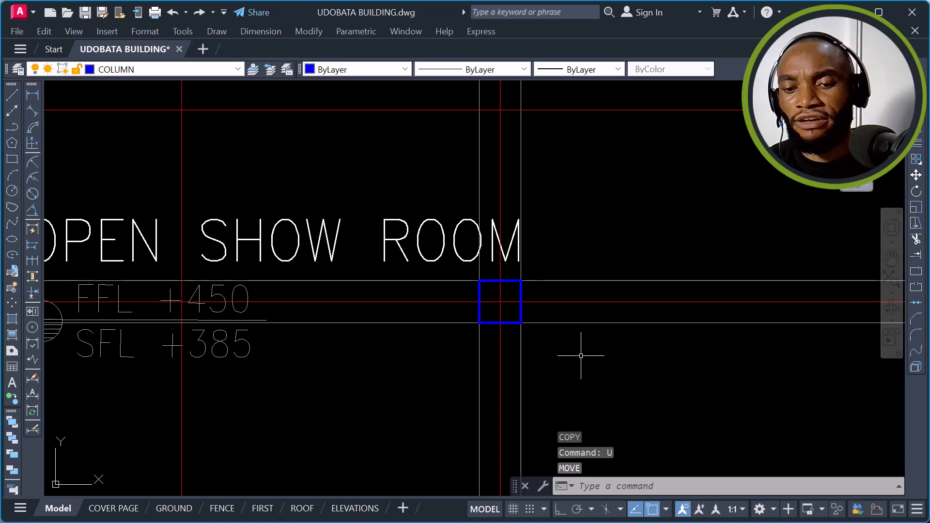
Step: Move the column at the MANAGER'S OFFICE outer corner horizontally along the wall toward the window
{"action": "scroll", "coordinate": [580, 356], "scroll_direction": "down", "scroll_amount": 5}
{"action": "scroll", "coordinate": [598, 334], "scroll_direction": "down", "scroll_amount": 2}
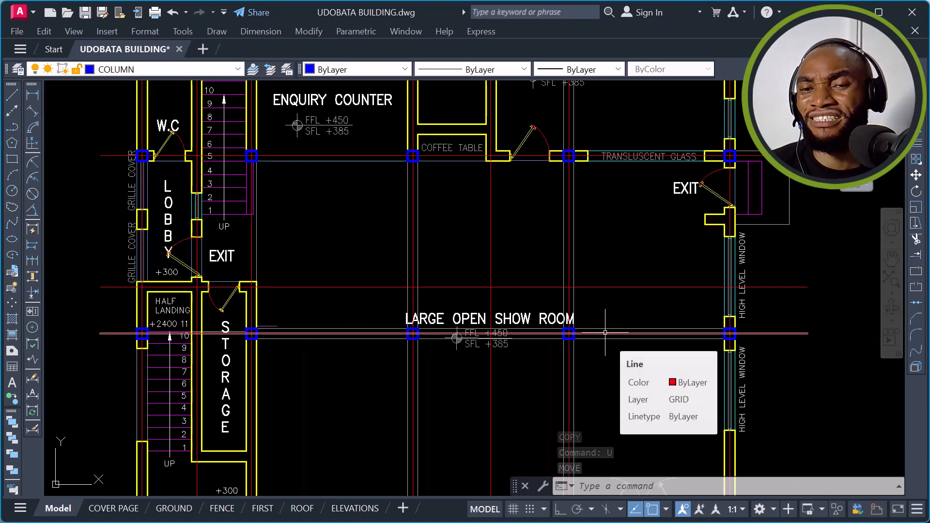
{"action": "scroll", "coordinate": [609, 311], "scroll_direction": "down", "scroll_amount": 2}
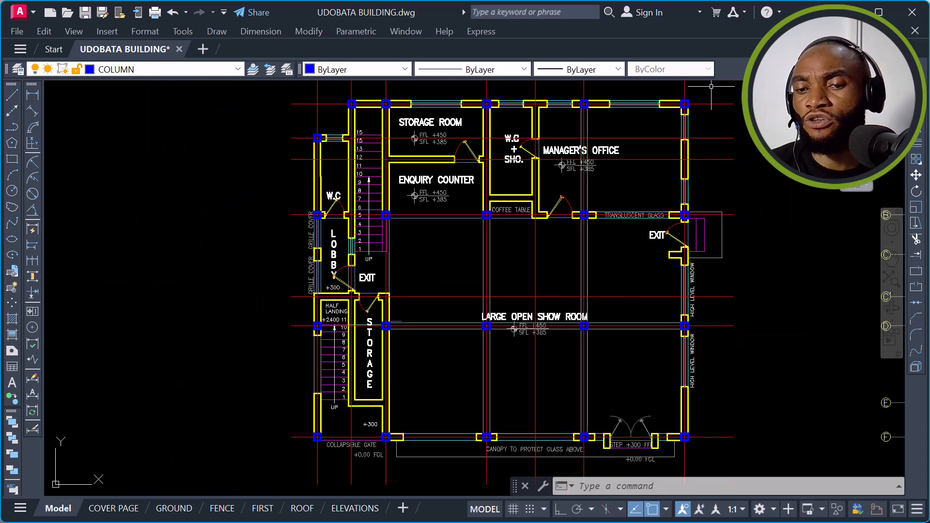
{"action": "scroll", "coordinate": [690, 102], "scroll_direction": "up", "scroll_amount": 5}
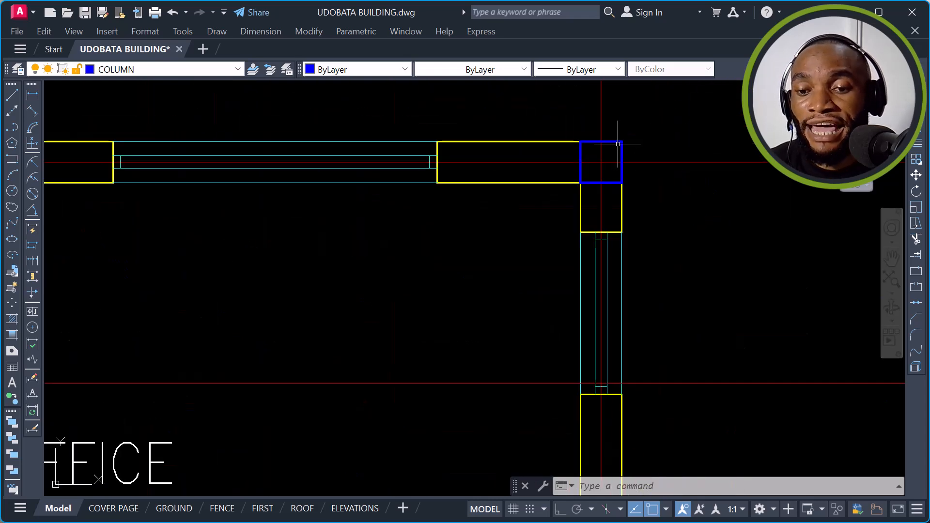
{"action": "type", "text": "m"}
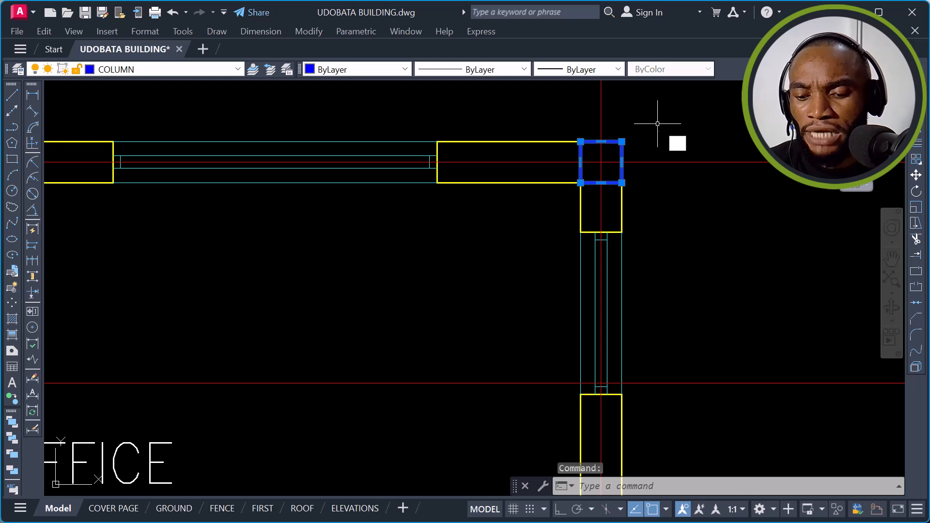
{"action": "key", "text": "Return"}
{"action": "left_click", "coordinate": [612, 151]}
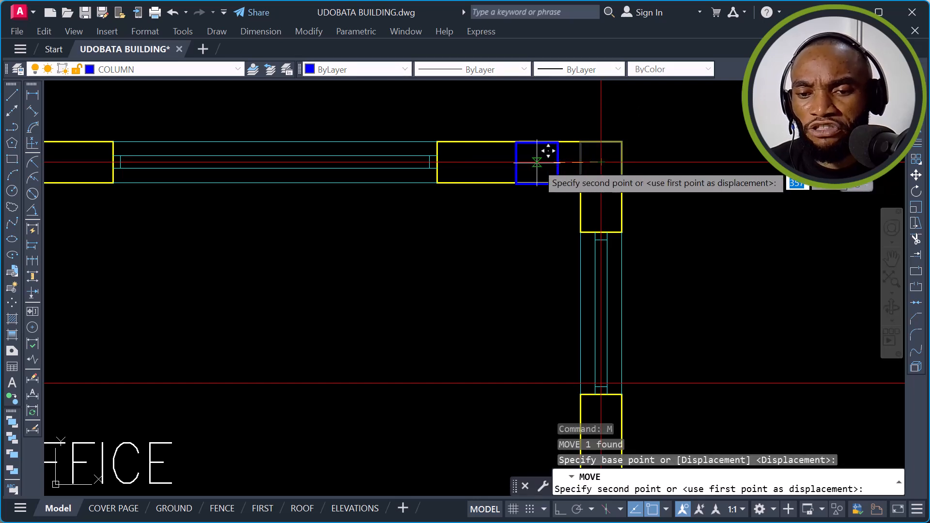
{"action": "left_click", "coordinate": [543, 150]}
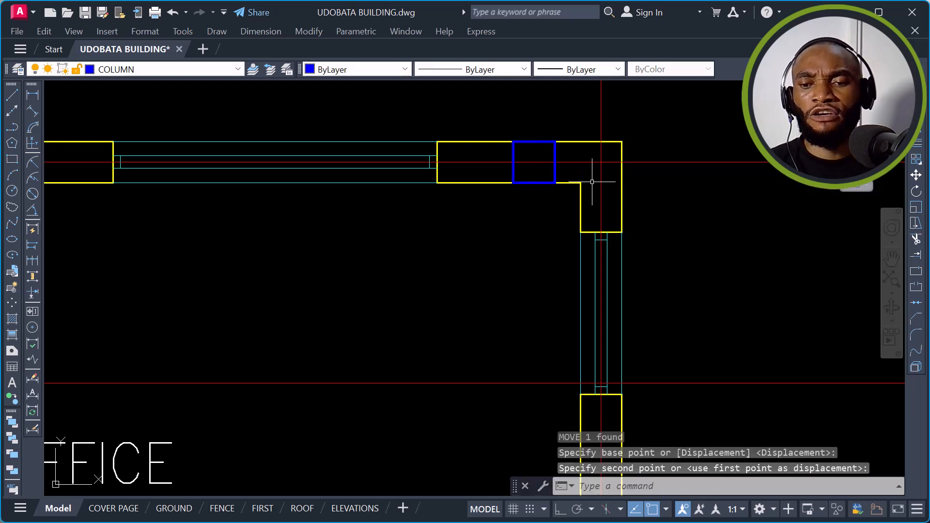
Step: Examine the wall corner without its column and undo the corner column's move
{"action": "left_click", "coordinate": [572, 125]}
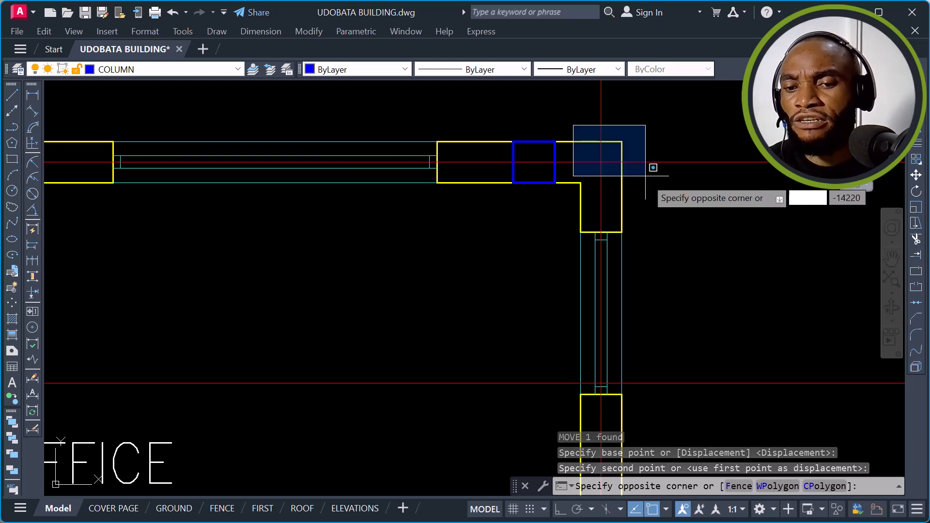
{"action": "key", "text": "Escape"}
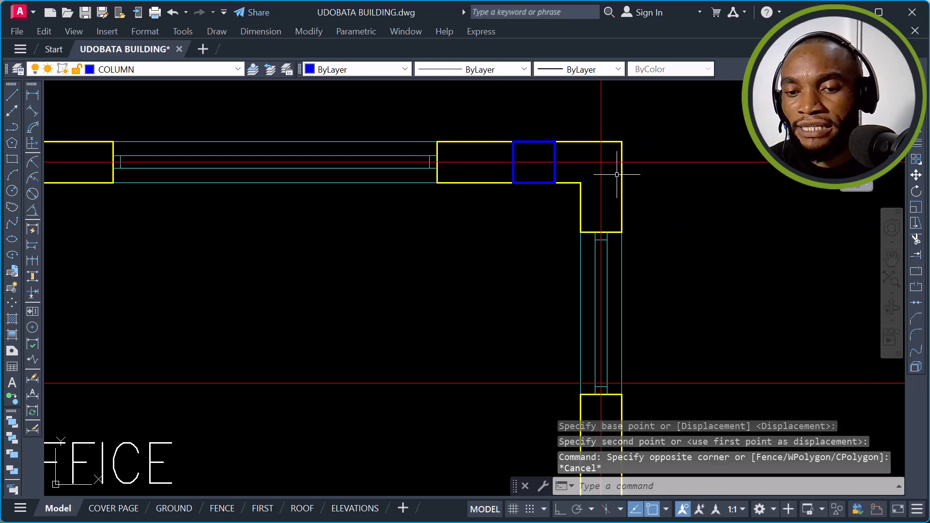
{"action": "scroll", "coordinate": [602, 153], "scroll_direction": "up", "scroll_amount": 4}
{"action": "left_click", "coordinate": [523, 114]}
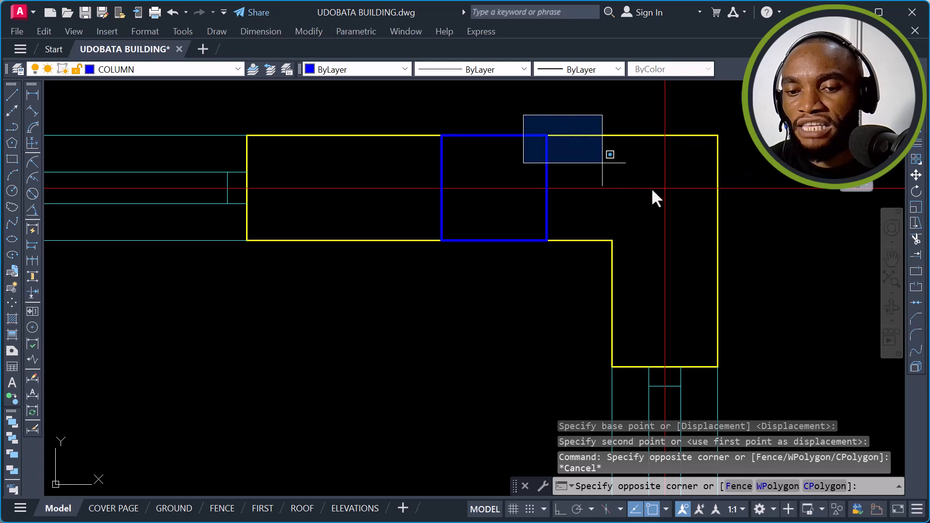
{"action": "key", "text": "Escape"}
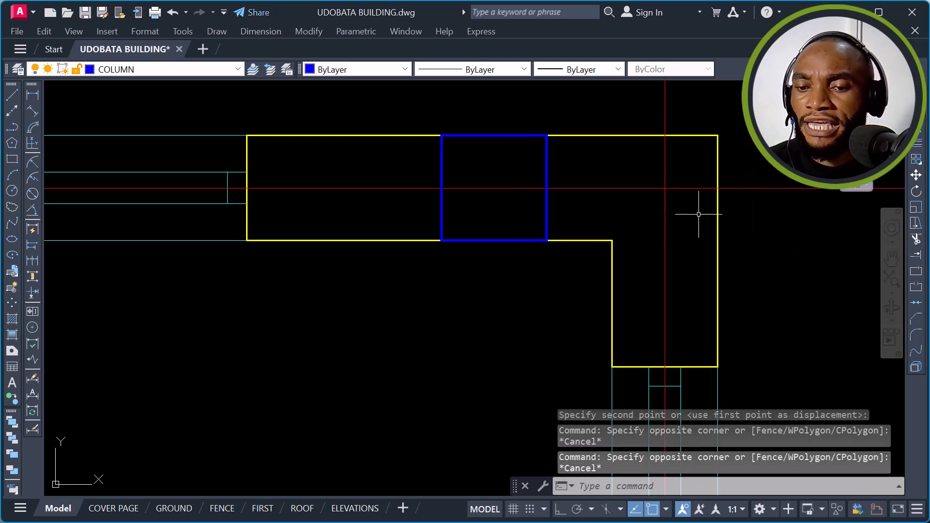
{"action": "middle_click_drag", "start_coordinate": [681, 151], "coordinate": [676, 153]}
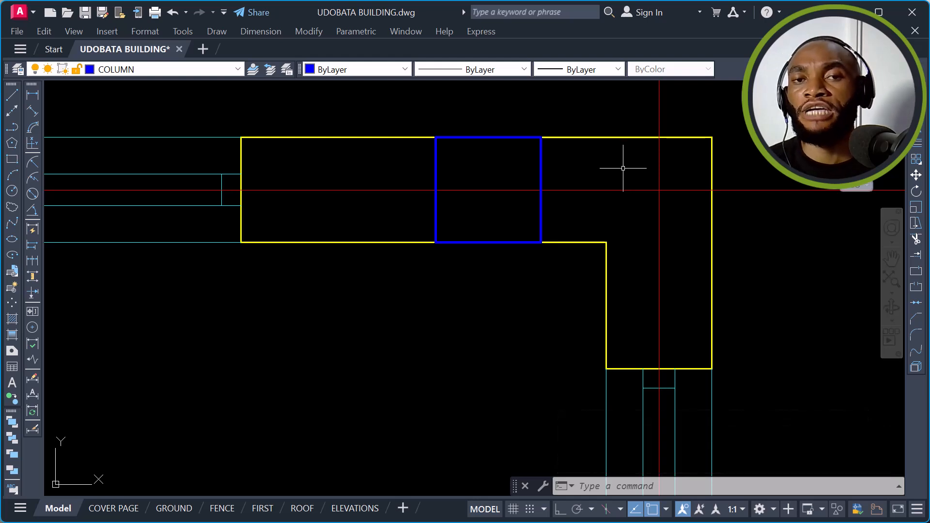
{"action": "key", "text": "ctrl+z"}
{"action": "key", "text": "ctrl+z"}
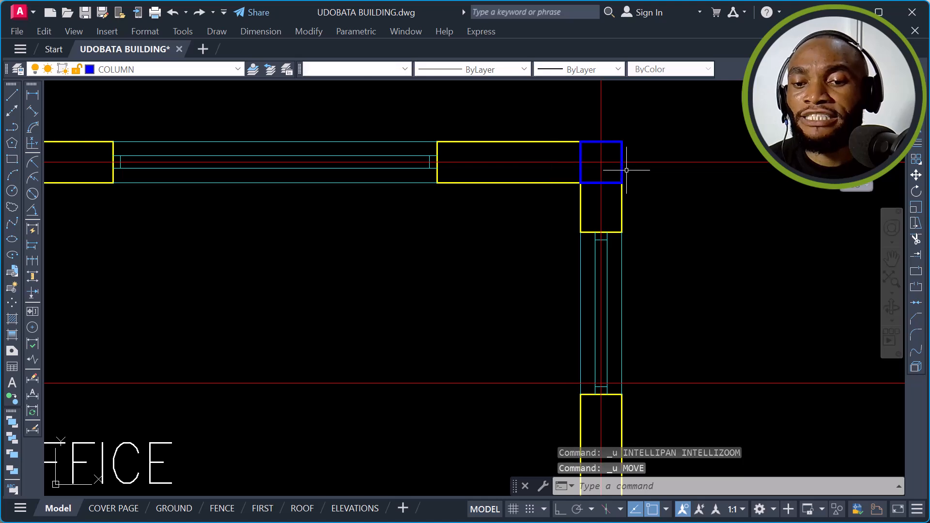
{"action": "scroll", "coordinate": [661, 165], "scroll_direction": "down", "scroll_amount": 2}
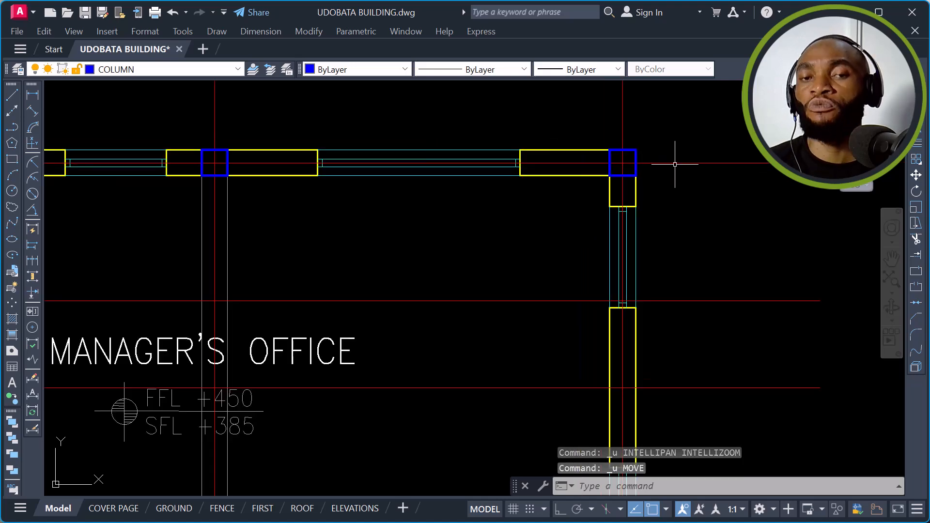
{"action": "scroll", "coordinate": [674, 164], "scroll_direction": "down", "scroll_amount": 4}
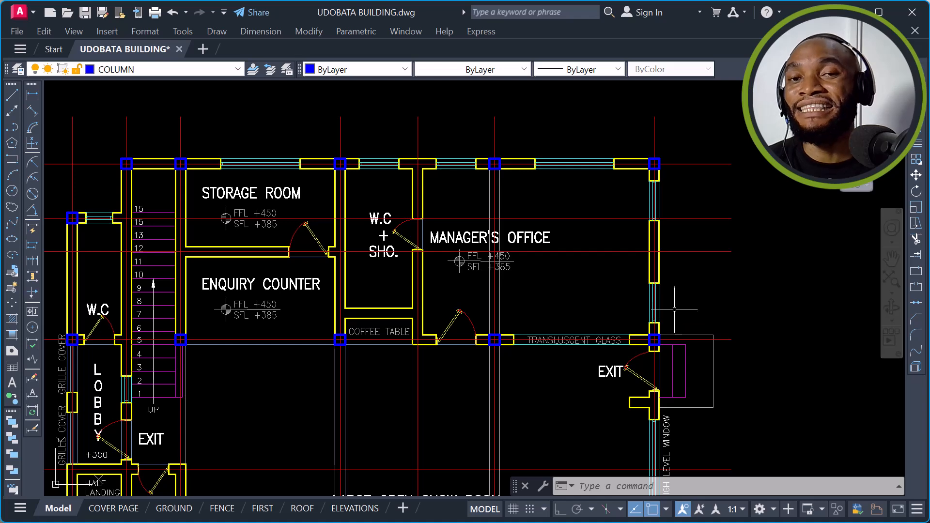
{"action": "scroll", "coordinate": [664, 271], "scroll_direction": "down", "scroll_amount": 2}
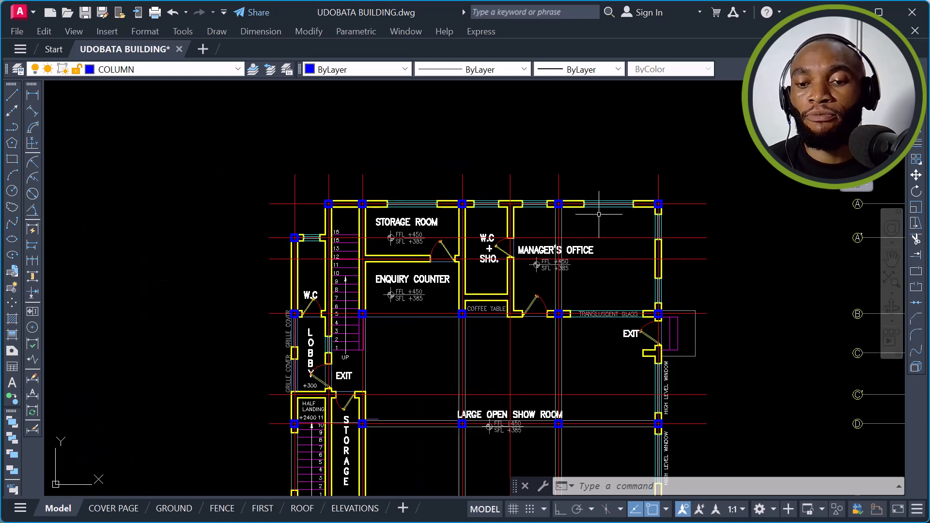
{"action": "scroll", "coordinate": [551, 202], "scroll_direction": "up", "scroll_amount": 2}
{"action": "left_click", "coordinate": [383, 189]}
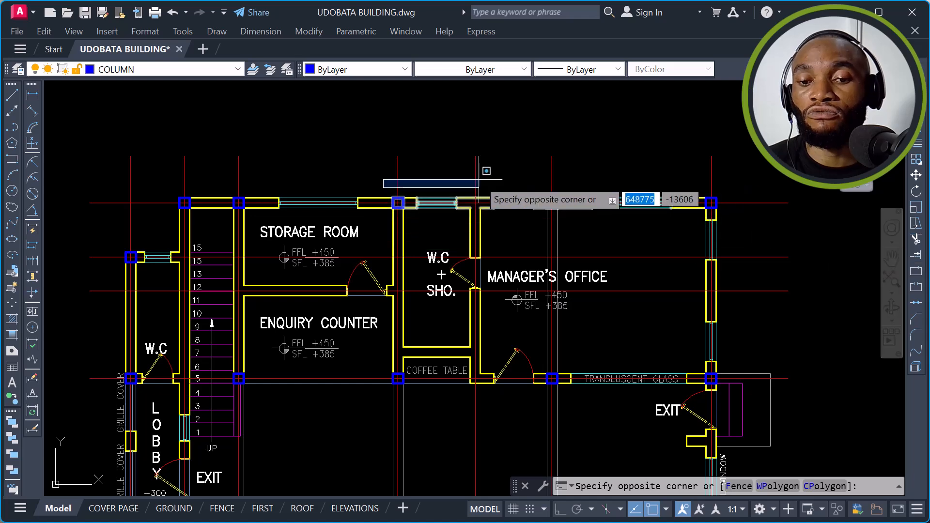
{"action": "left_click", "coordinate": [330, 151]}
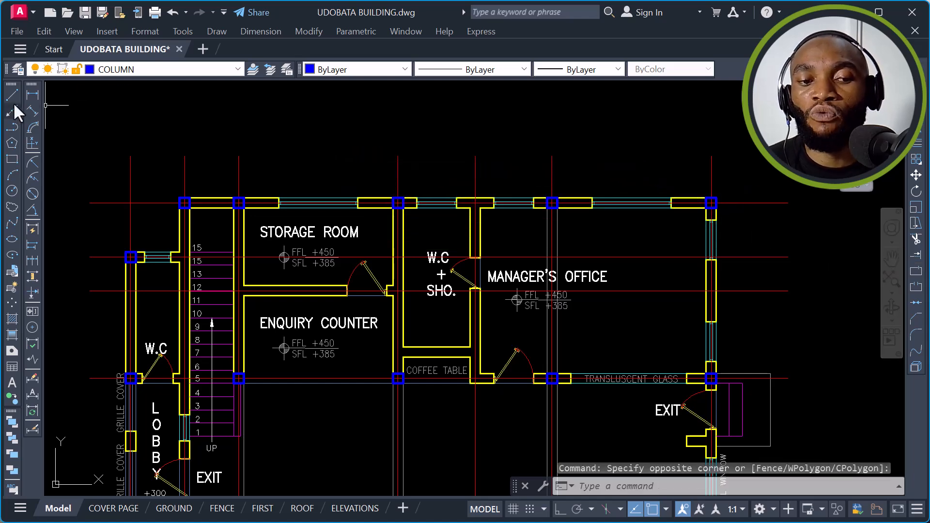
Step: Measure the span from the W.C + SHO. outer wall column to the MANAGER'S OFFICE corner column with an unplaced linear dimension
{"action": "left_click", "coordinate": [32, 95]}
{"action": "scroll", "coordinate": [366, 190], "scroll_direction": "up", "scroll_amount": 4}
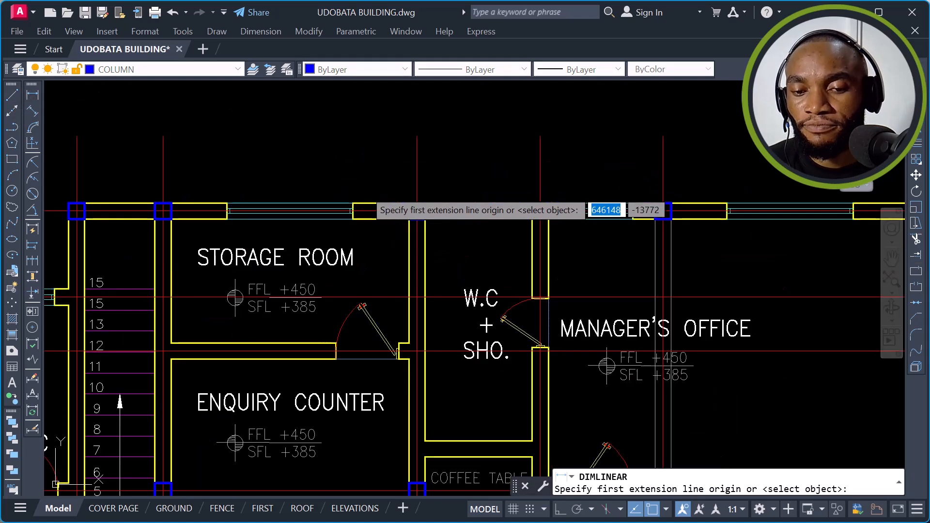
{"action": "left_click", "coordinate": [446, 225]}
{"action": "scroll", "coordinate": [334, 198], "scroll_direction": "down", "scroll_amount": 4}
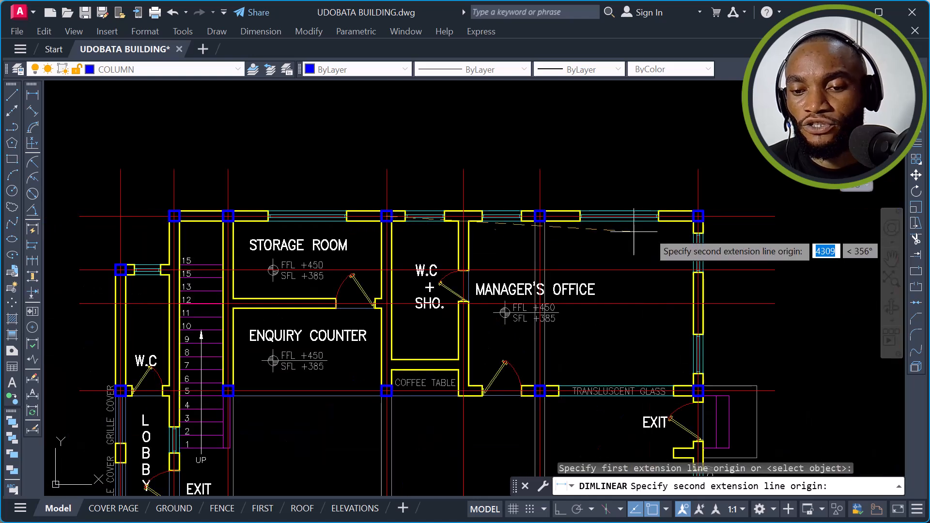
{"action": "scroll", "coordinate": [695, 216], "scroll_direction": "up", "scroll_amount": 4}
{"action": "left_click", "coordinate": [698, 216]}
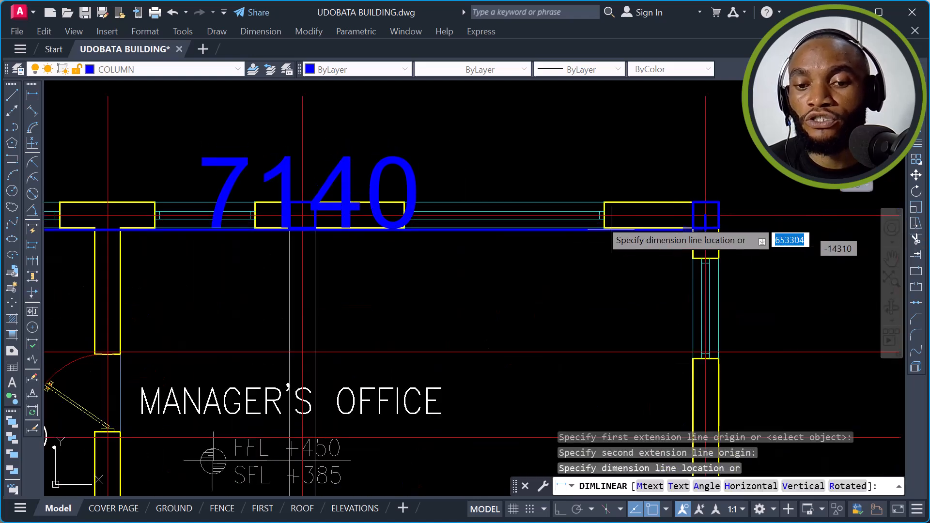
{"action": "scroll", "coordinate": [607, 227], "scroll_direction": "down", "scroll_amount": 2}
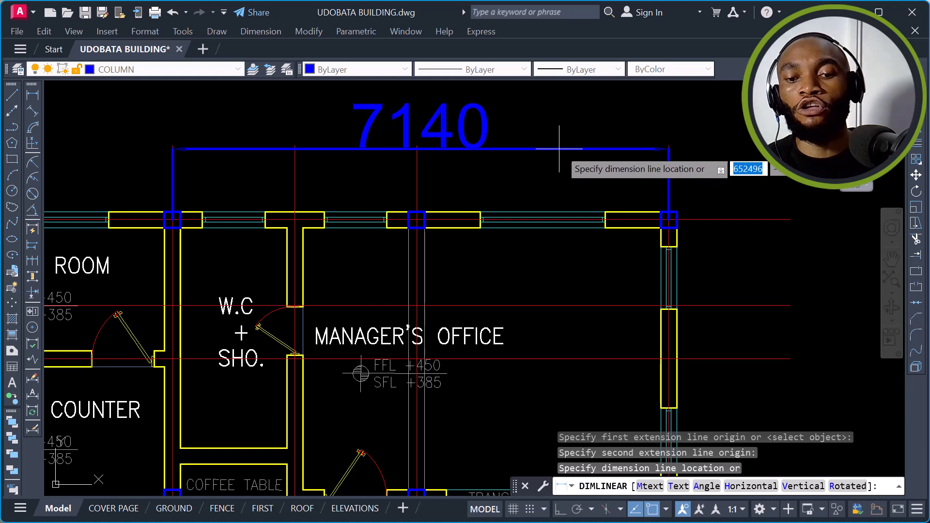
{"action": "key", "text": "Escape"}
Step: Check the intermediate column on the MANAGER'S OFFICE outer wall by selecting it, and clear the selection
{"action": "left_click", "coordinate": [407, 194]}
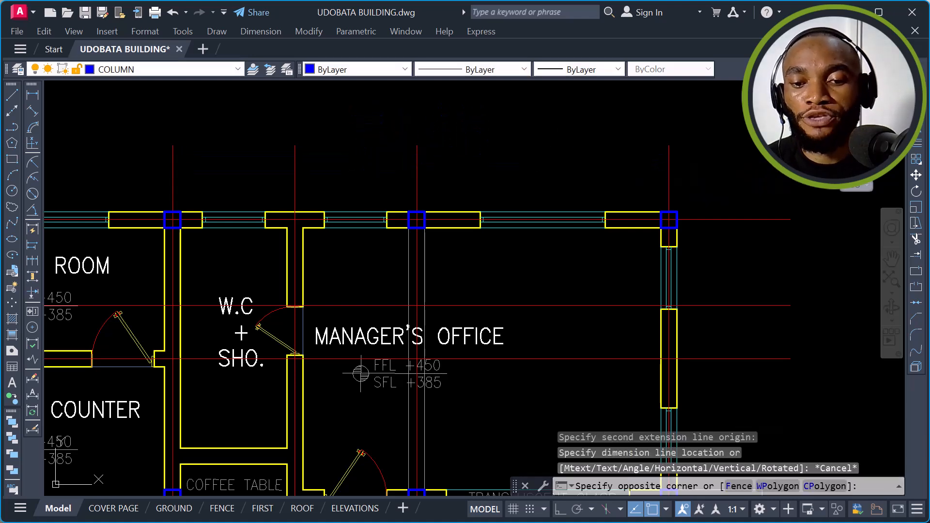
{"action": "left_click", "coordinate": [449, 253]}
{"action": "scroll", "coordinate": [693, 197], "scroll_direction": "down", "scroll_amount": 2}
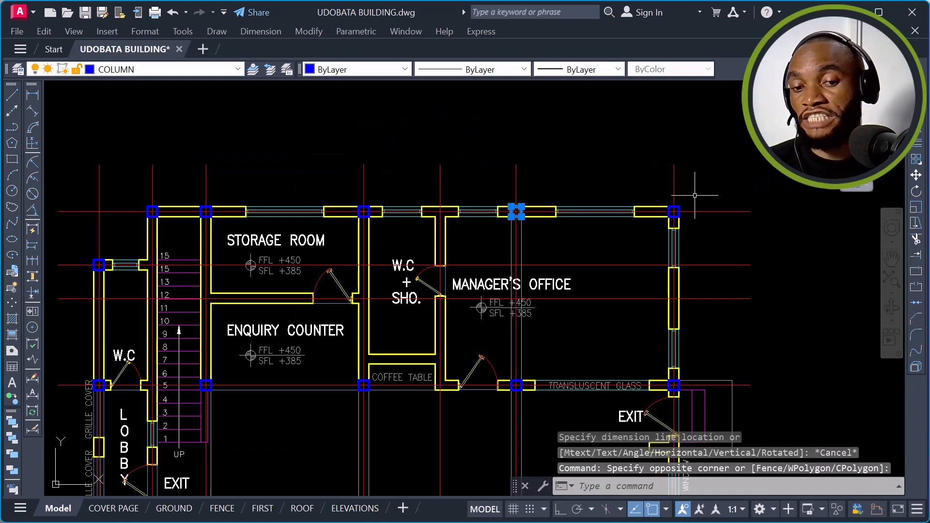
{"action": "key", "text": "Escape"}
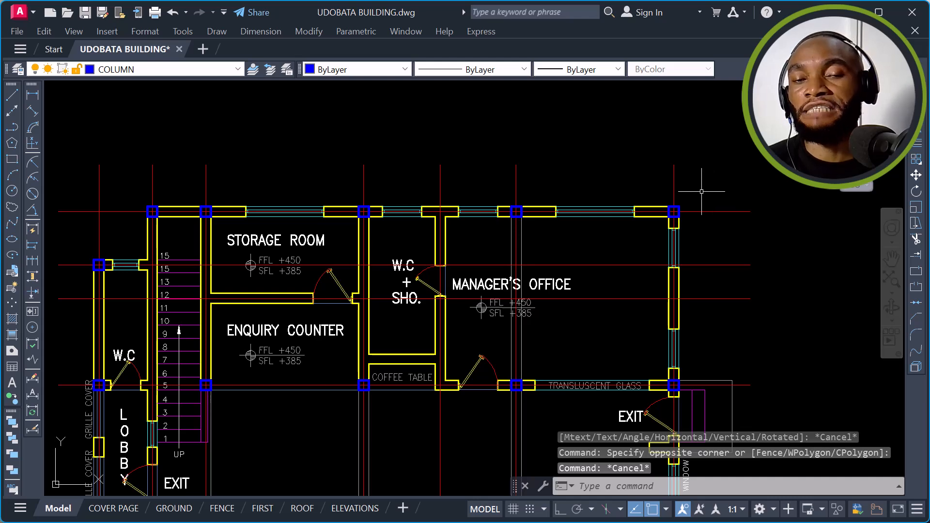
Step: Measure the overall span from the staircase corner column to the MANAGER'S OFFICE corner column with an unplaced linear dimension
{"action": "left_click", "coordinate": [32, 95]}
{"action": "scroll", "coordinate": [719, 194], "scroll_direction": "down", "scroll_amount": 2}
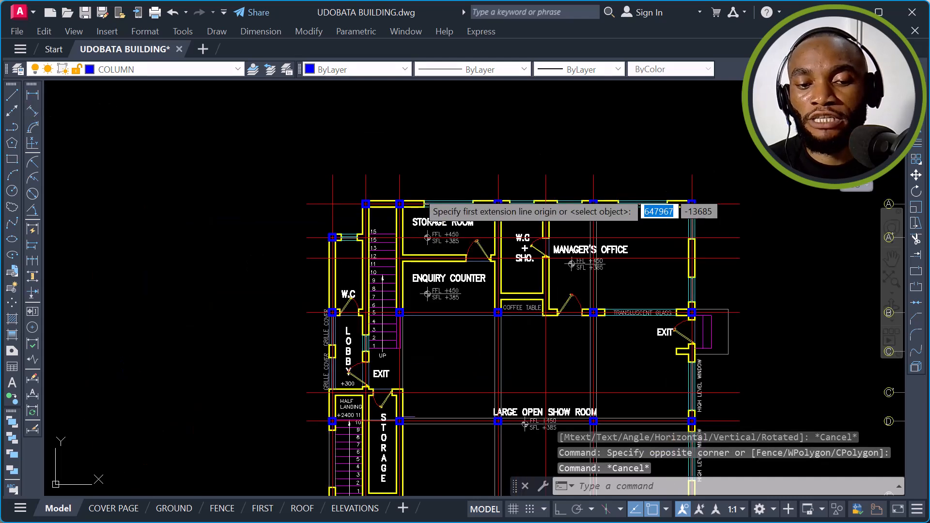
{"action": "scroll", "coordinate": [395, 212], "scroll_direction": "up", "scroll_amount": 6}
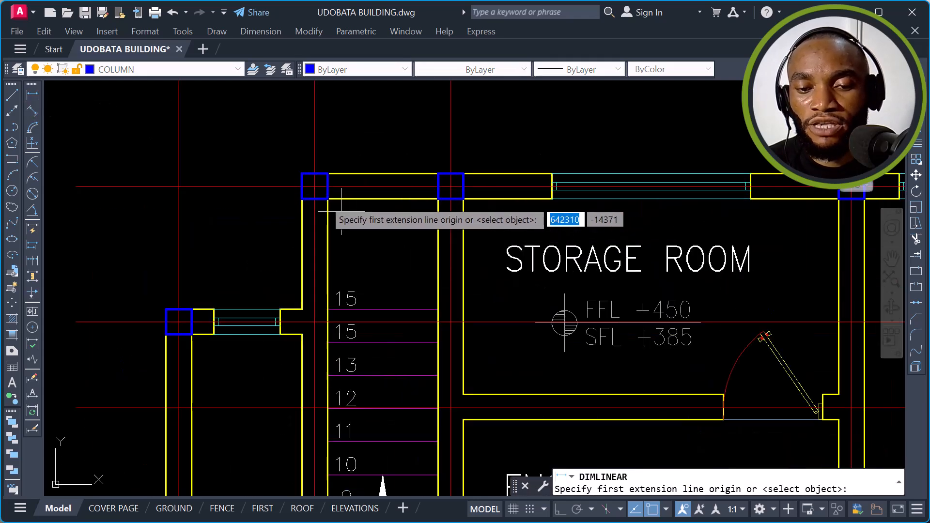
{"action": "left_click", "coordinate": [315, 186]}
{"action": "scroll", "coordinate": [296, 238], "scroll_direction": "down", "scroll_amount": 4}
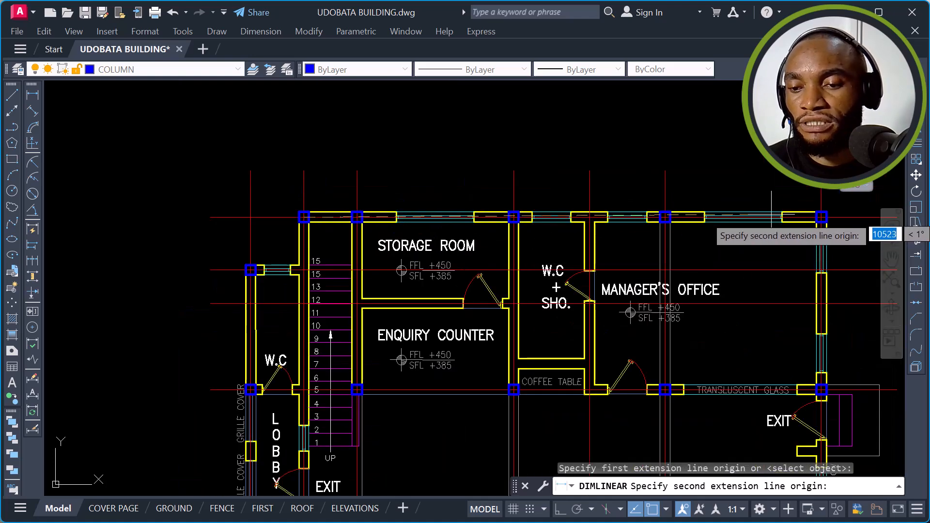
{"action": "scroll", "coordinate": [823, 218], "scroll_direction": "up", "scroll_amount": 4}
{"action": "left_click", "coordinate": [775, 224]}
{"action": "scroll", "coordinate": [567, 213], "scroll_direction": "down", "scroll_amount": 3}
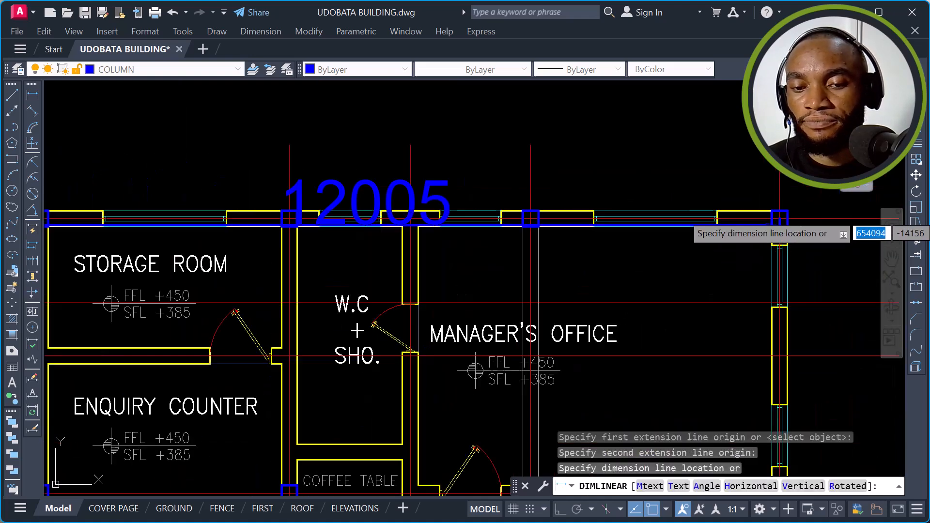
{"action": "scroll", "coordinate": [564, 150], "scroll_direction": "down", "scroll_amount": 2}
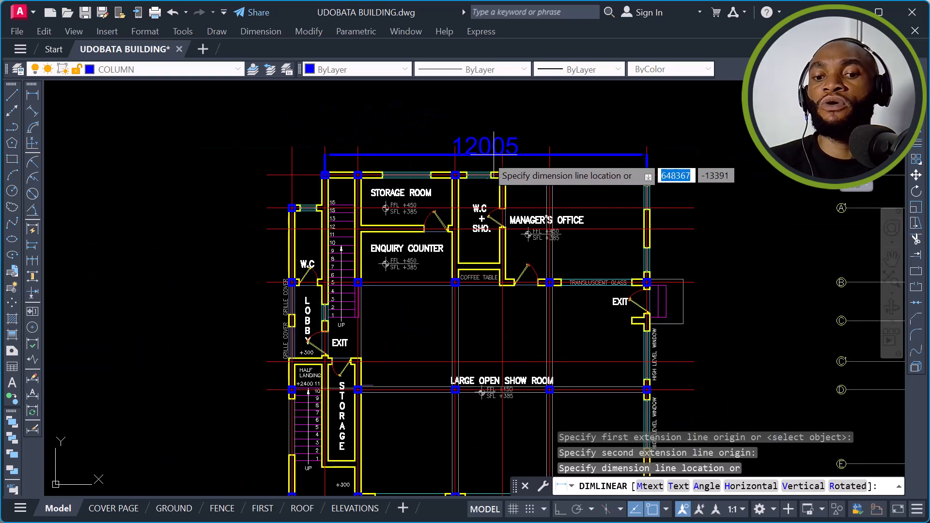
{"action": "key", "text": "Escape"}
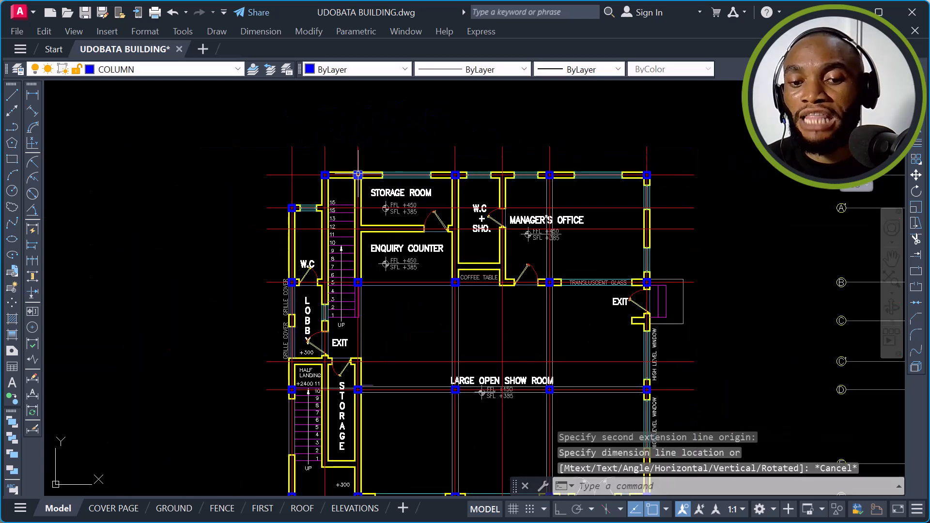
Step: Erase the three intermediate columns on the outer wall between the staircase and MANAGER'S OFFICE corners, and undo the erase
{"action": "scroll", "coordinate": [351, 175], "scroll_direction": "up", "scroll_amount": 2}
{"action": "left_click", "coordinate": [346, 146]}
{"action": "left_click", "coordinate": [382, 213]}
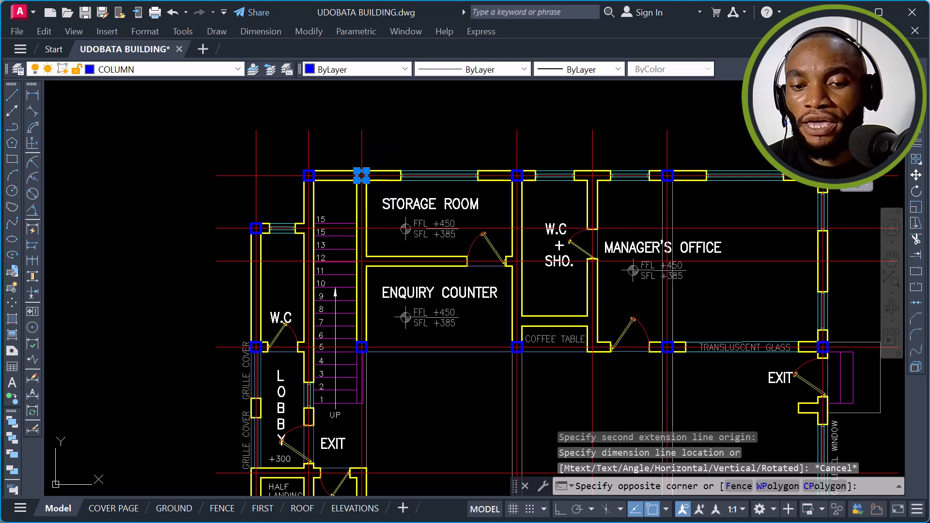
{"action": "left_click", "coordinate": [501, 146]}
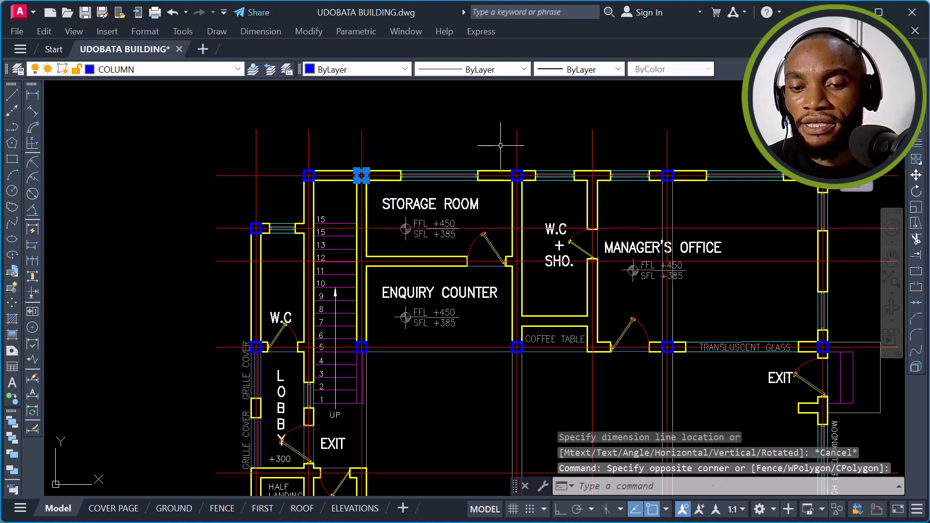
{"action": "left_click", "coordinate": [531, 195]}
{"action": "left_click", "coordinate": [650, 154]}
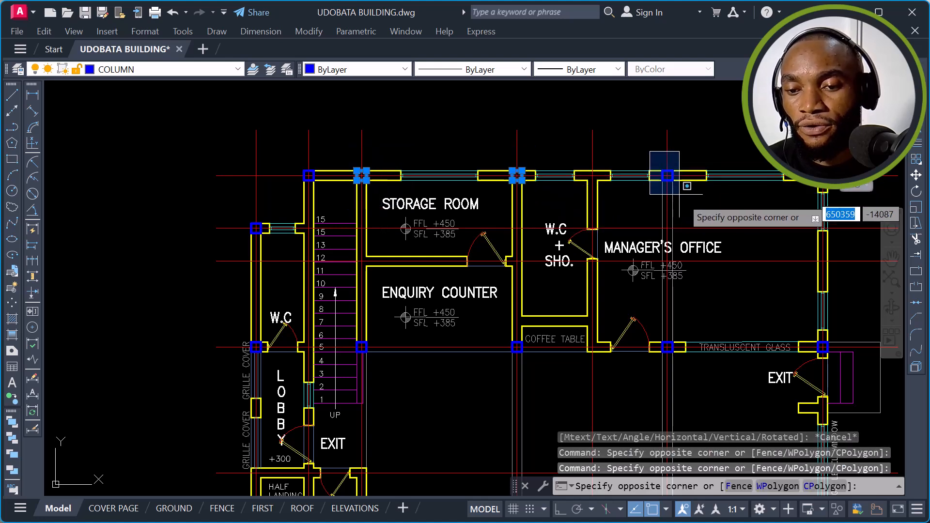
{"action": "left_click", "coordinate": [685, 202]}
{"action": "type", "text": "E"}
{"action": "key", "text": "Return"}
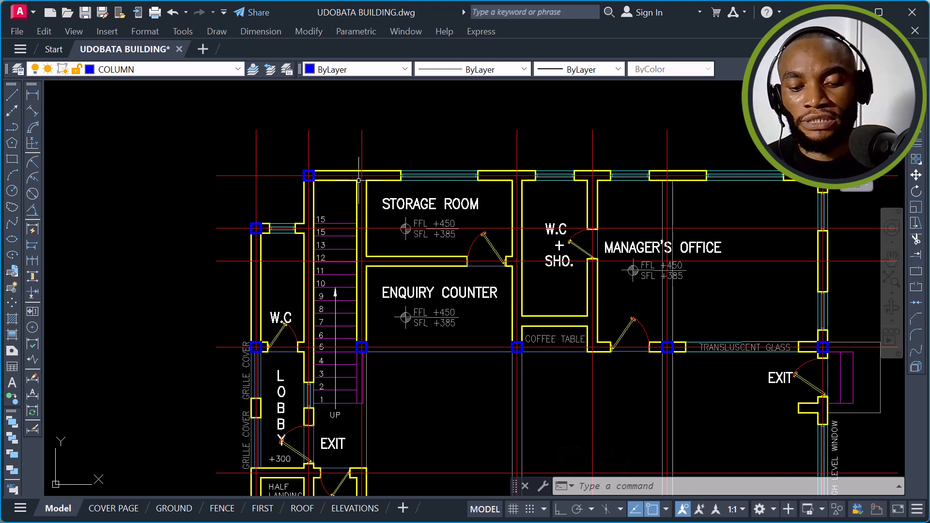
{"action": "key", "text": "ctrl+z"}
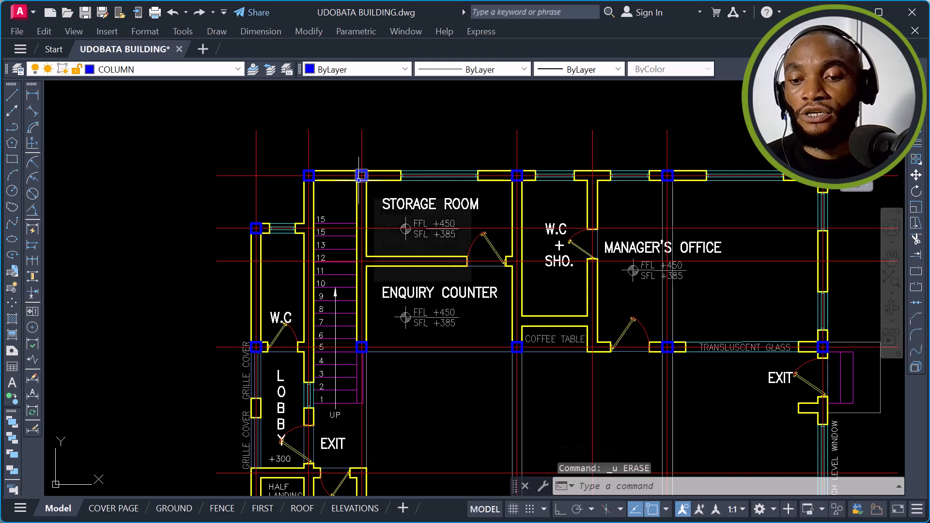
Step: Examine the ground floor column positions from the show room's front wall to the MANAGER'S OFFICE, W.C and STORAGE ROOM walls
{"action": "scroll", "coordinate": [529, 138], "scroll_direction": "down", "scroll_amount": 4}
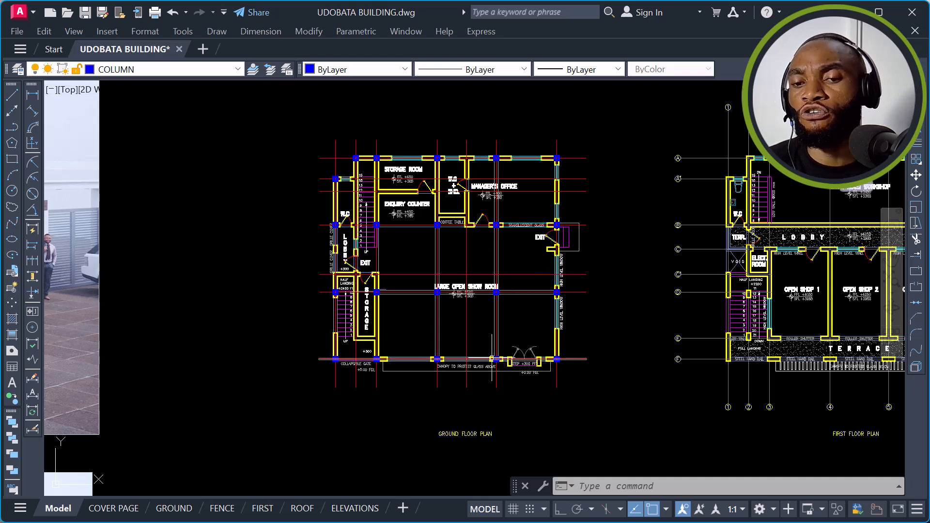
{"action": "mouse_move", "coordinate": [496, 358]}
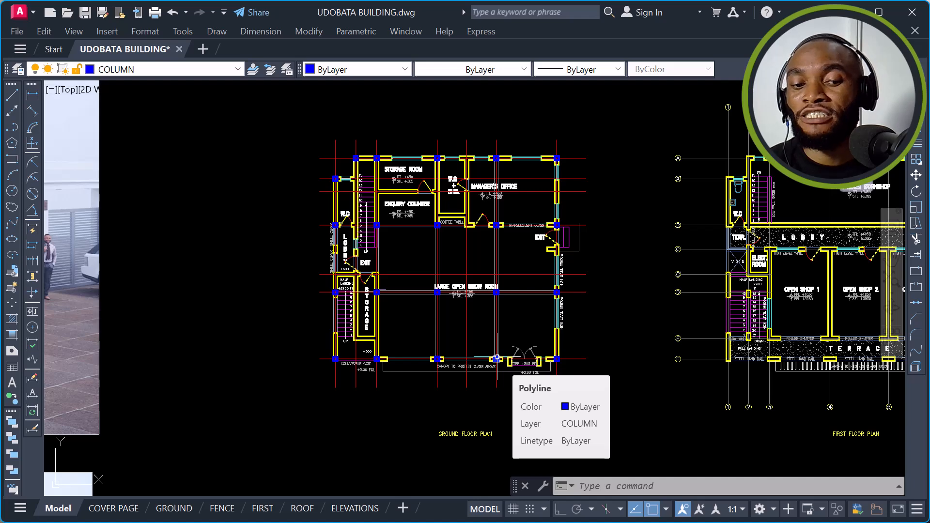
{"action": "scroll", "coordinate": [480, 411], "scroll_direction": "up", "scroll_amount": 2}
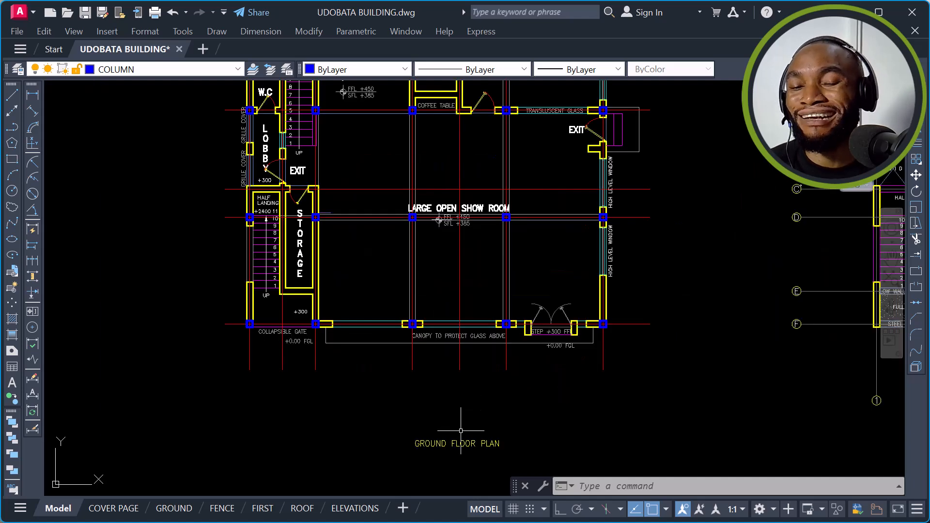
{"action": "scroll", "coordinate": [470, 403], "scroll_direction": "down", "scroll_amount": 2}
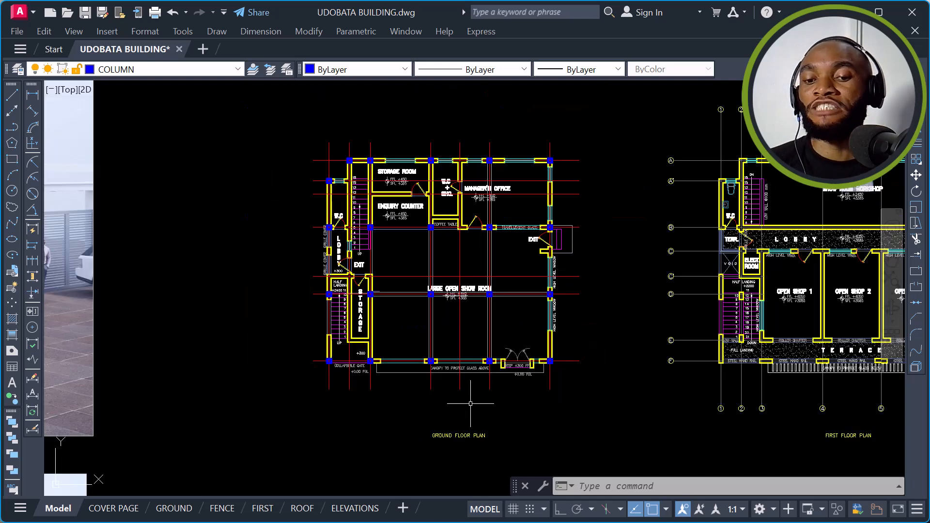
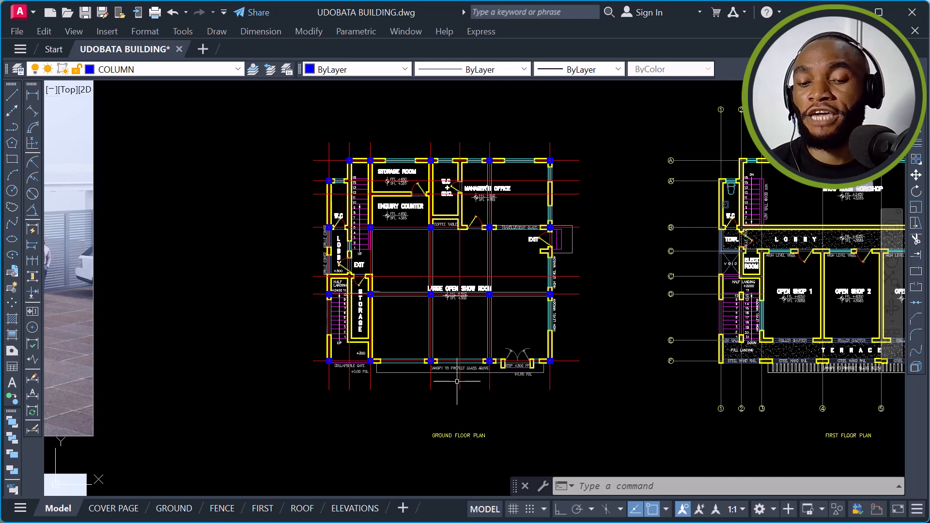
{"action": "scroll", "coordinate": [455, 385], "scroll_direction": "up", "scroll_amount": 2}
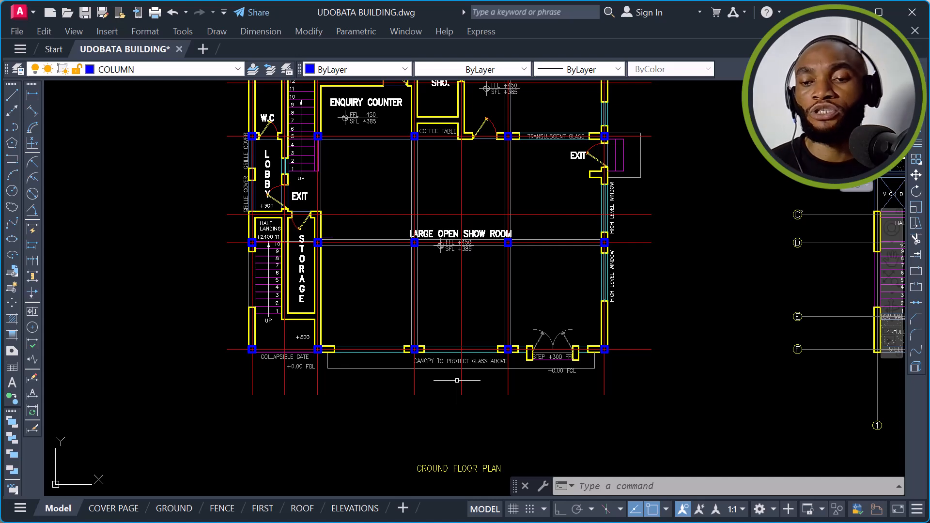
{"action": "scroll", "coordinate": [307, 352], "scroll_direction": "down", "scroll_amount": 2}
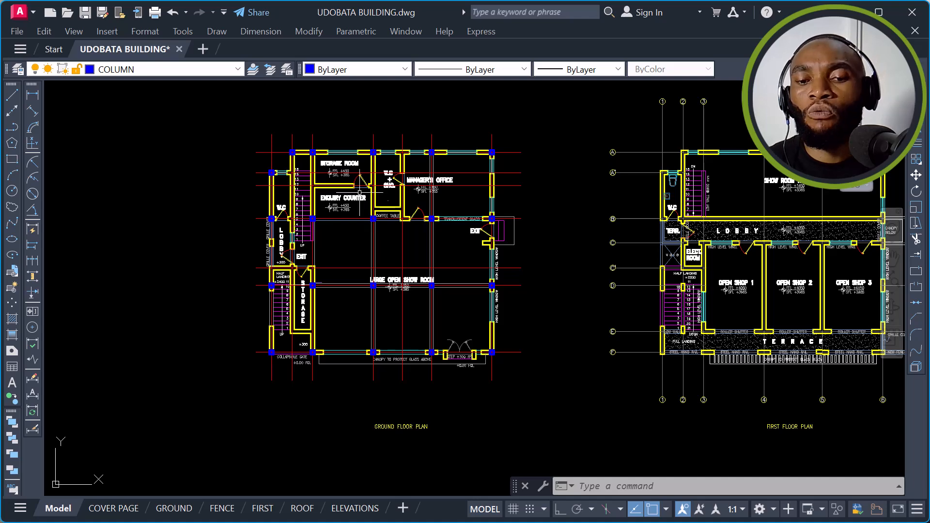
{"action": "scroll", "coordinate": [348, 169], "scroll_direction": "up", "scroll_amount": 2}
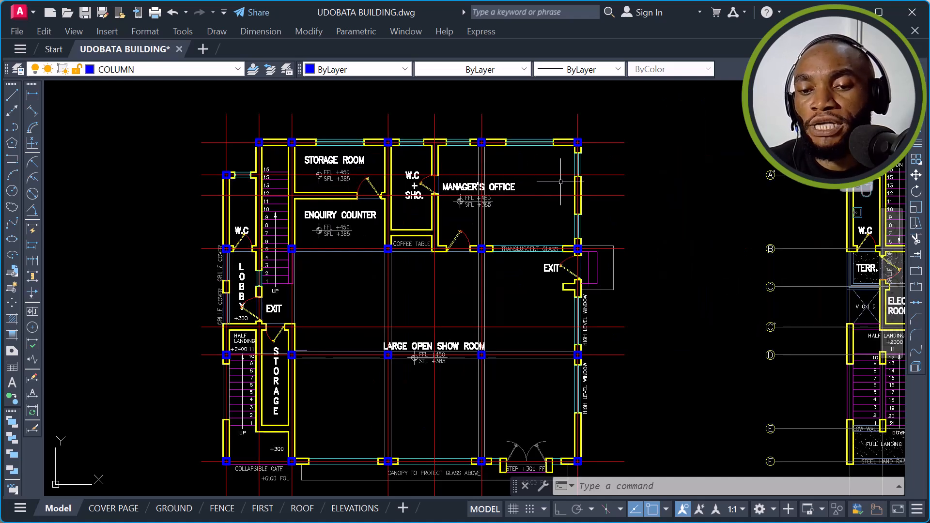
{"action": "scroll", "coordinate": [621, 205], "scroll_direction": "up", "scroll_amount": 2}
{"action": "scroll", "coordinate": [559, 223], "scroll_direction": "up", "scroll_amount": 4}
{"action": "middle_click_drag", "start_coordinate": [592, 230], "coordinate": [638, 263]}
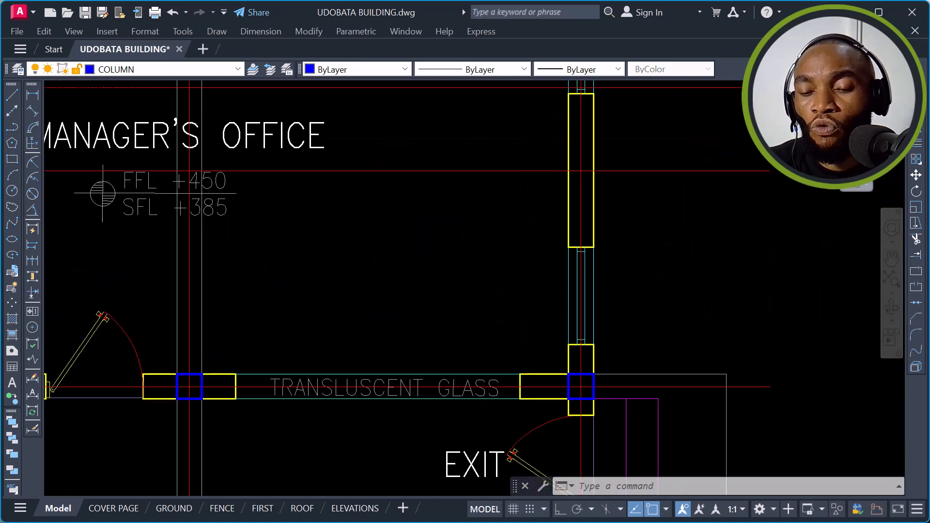
{"action": "scroll", "coordinate": [705, 281], "scroll_direction": "down", "scroll_amount": 2}
{"action": "middle_click_drag", "start_coordinate": [706, 282], "coordinate": [916, 361]}
{"action": "middle_click_drag", "start_coordinate": [706, 245], "coordinate": [752, 224]}
{"action": "scroll", "coordinate": [752, 224], "scroll_direction": "down", "scroll_amount": 2}
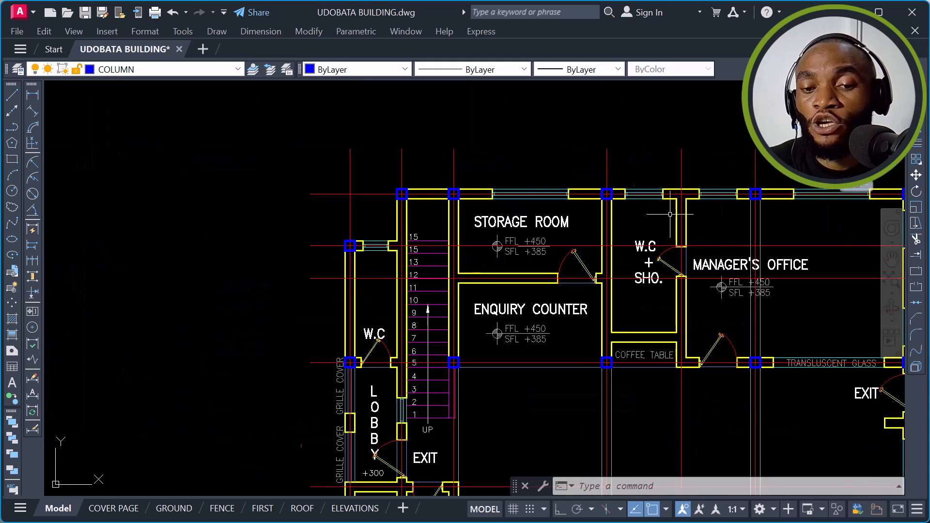
{"action": "scroll", "coordinate": [557, 204], "scroll_direction": "up", "scroll_amount": 3}
{"action": "scroll", "coordinate": [436, 179], "scroll_direction": "down", "scroll_amount": 6}
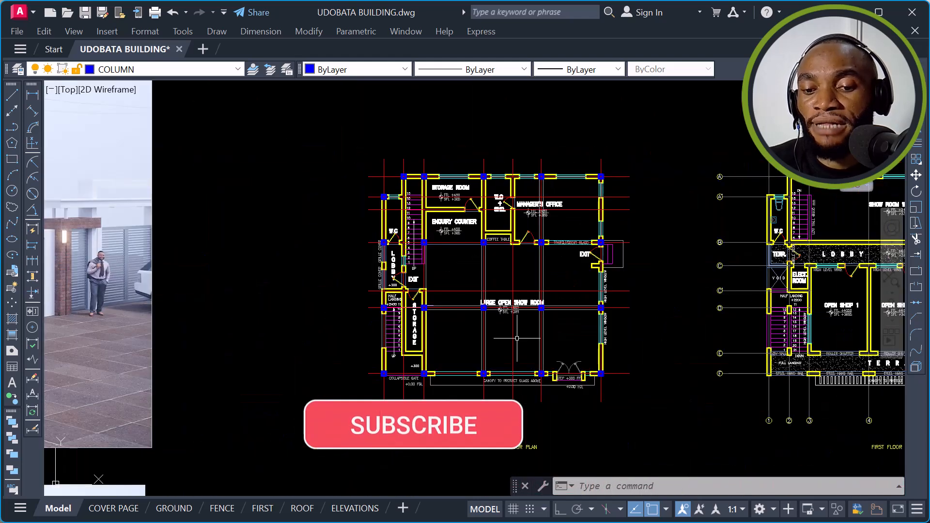
{"action": "scroll", "coordinate": [508, 417], "scroll_direction": "up", "scroll_amount": 5}
{"action": "scroll", "coordinate": [509, 416], "scroll_direction": "down", "scroll_amount": 4}
{"action": "scroll", "coordinate": [489, 157], "scroll_direction": "up", "scroll_amount": 6}
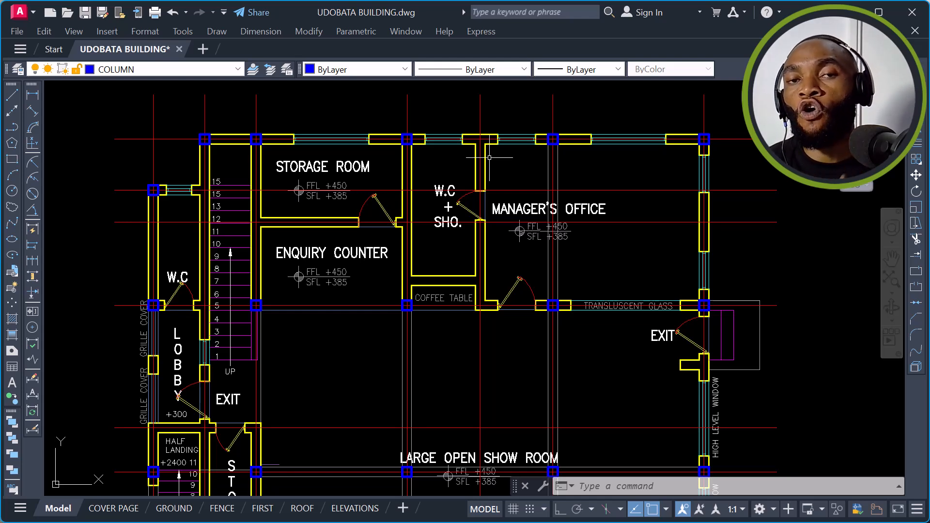
Step: Compare the ground floor column layout with the walls of the first floor plan
{"action": "scroll", "coordinate": [476, 158], "scroll_direction": "down", "scroll_amount": 4}
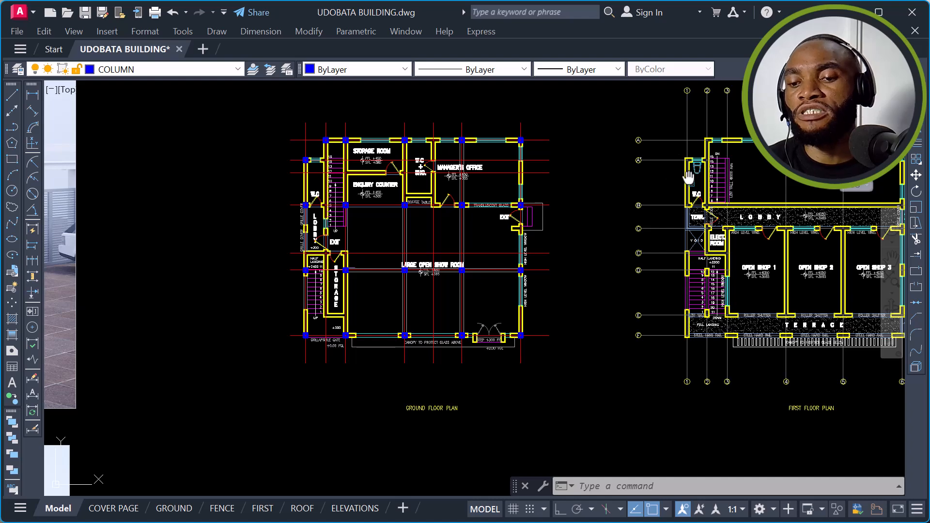
{"action": "middle_click_drag", "start_coordinate": [697, 184], "coordinate": [624, 186]}
{"action": "middle_click_drag", "start_coordinate": [837, 185], "coordinate": [701, 189]}
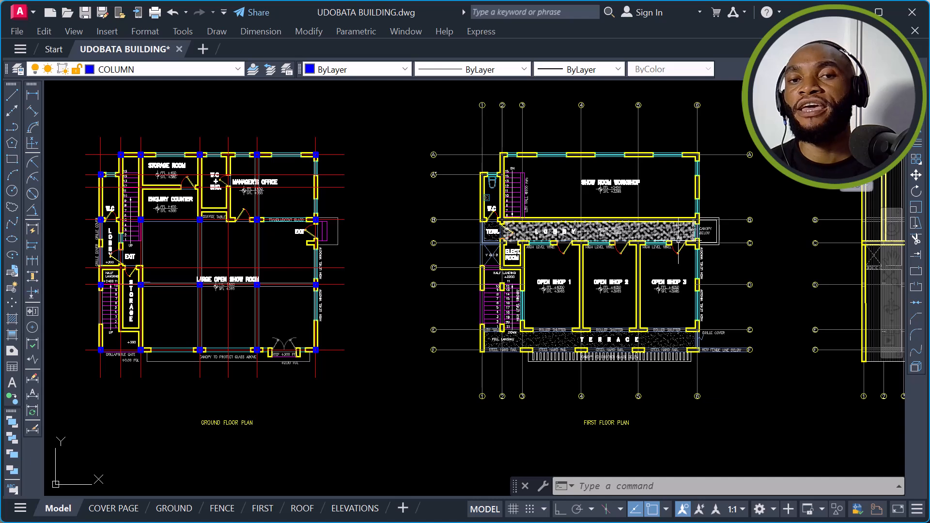
{"action": "mouse_move", "coordinate": [681, 240]}
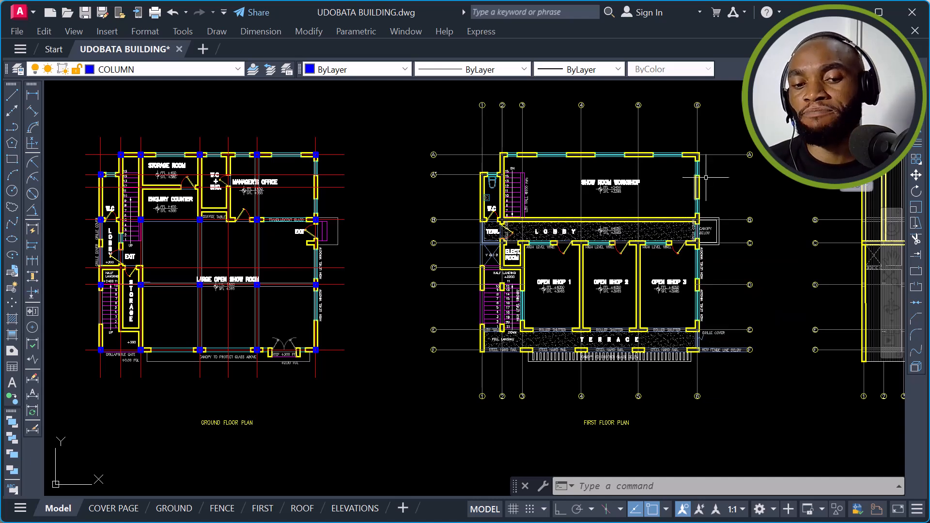
{"action": "scroll", "coordinate": [735, 162], "scroll_direction": "down", "scroll_amount": 2}
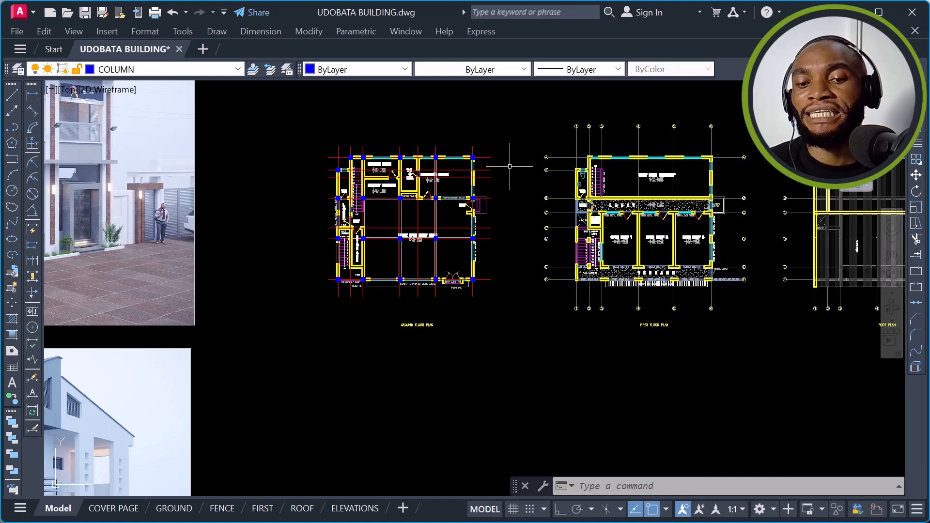
Step: Copy the MANAGER'S OFFICE outer corner column into the open area of the first floor SHOW ROOM WORKSHOP
{"action": "scroll", "coordinate": [472, 158], "scroll_direction": "up", "scroll_amount": 5}
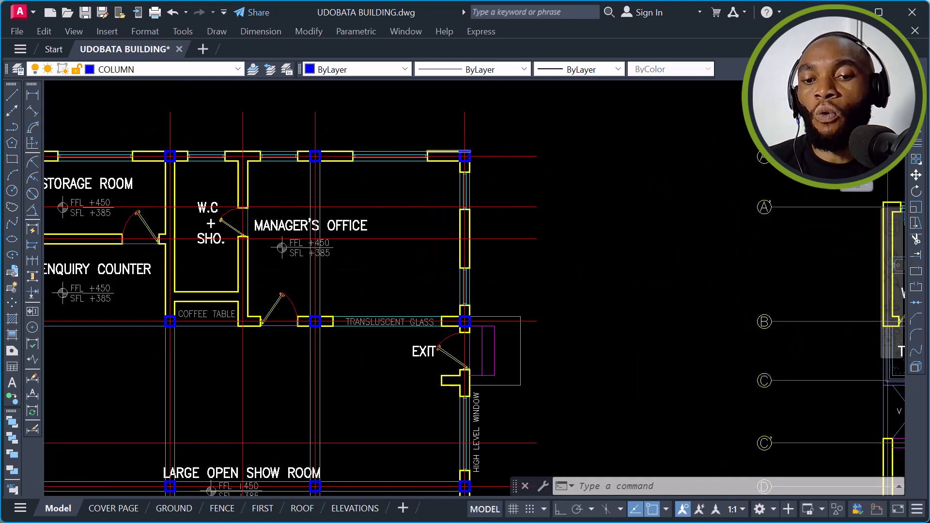
{"action": "scroll", "coordinate": [454, 152], "scroll_direction": "up", "scroll_amount": 2}
{"action": "scroll", "coordinate": [448, 156], "scroll_direction": "down", "scroll_amount": 2}
{"action": "scroll", "coordinate": [417, 178], "scroll_direction": "up", "scroll_amount": 2}
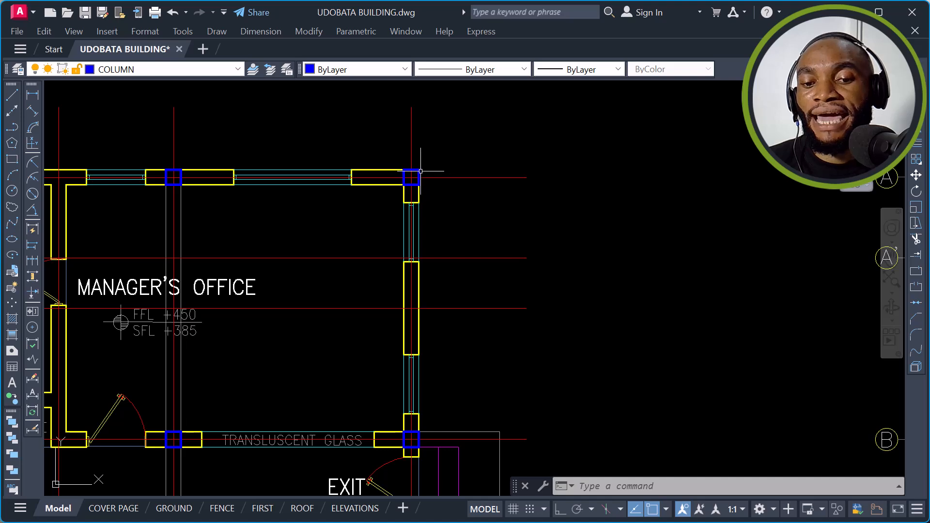
{"action": "type", "text": "o"}
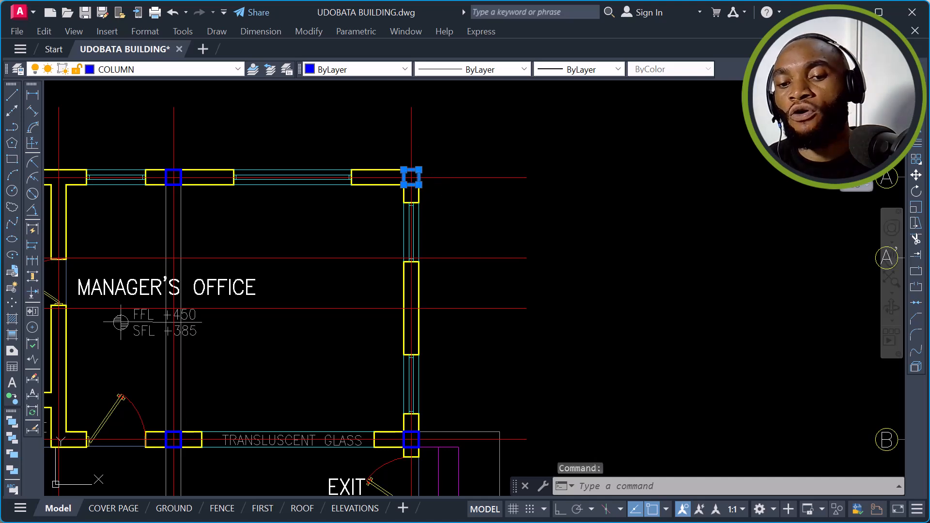
{"action": "key", "text": "Return"}
{"action": "left_click", "coordinate": [422, 169]}
{"action": "scroll", "coordinate": [426, 175], "scroll_direction": "down", "scroll_amount": 5}
{"action": "scroll", "coordinate": [614, 223], "scroll_direction": "up", "scroll_amount": 2}
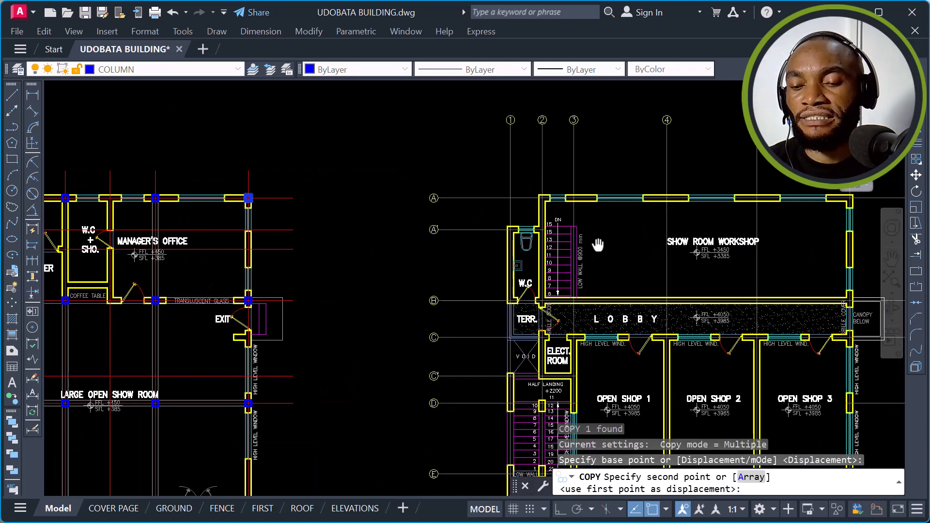
{"action": "scroll", "coordinate": [727, 249], "scroll_direction": "up", "scroll_amount": 2}
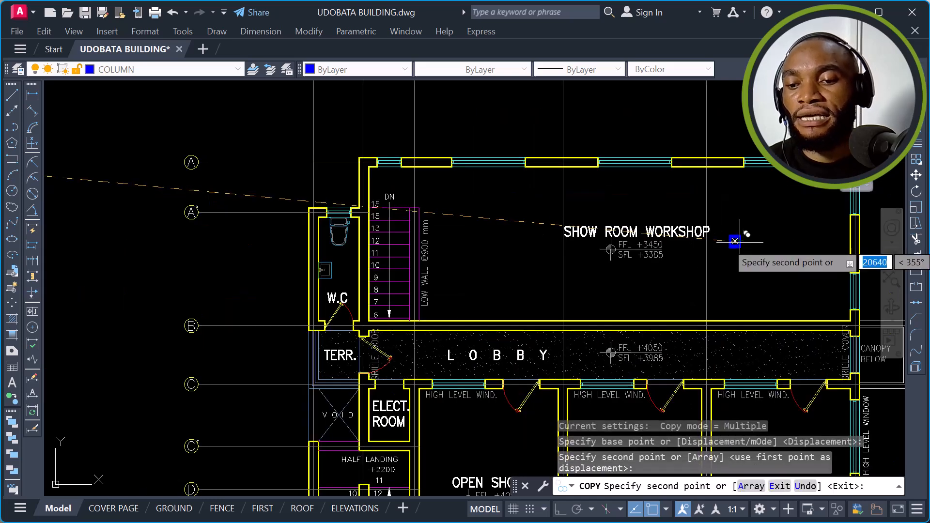
{"action": "scroll", "coordinate": [777, 243], "scroll_direction": "up", "scroll_amount": 2}
{"action": "scroll", "coordinate": [775, 240], "scroll_direction": "up", "scroll_amount": 3}
{"action": "key", "text": "Escape"}
Step: Erase the trial column from the open area of the first floor SHOW ROOM WORKSHOP
{"action": "scroll", "coordinate": [634, 213], "scroll_direction": "down", "scroll_amount": 3}
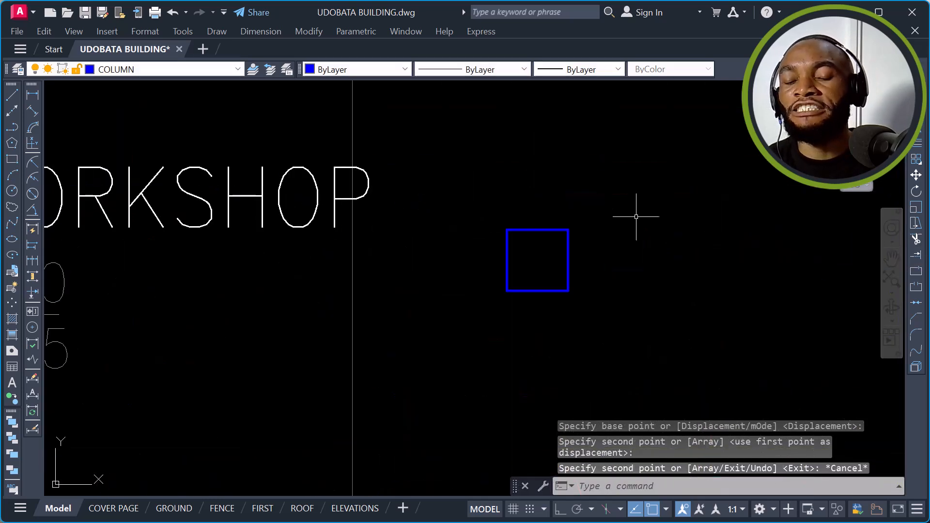
{"action": "scroll", "coordinate": [678, 187], "scroll_direction": "down", "scroll_amount": 2}
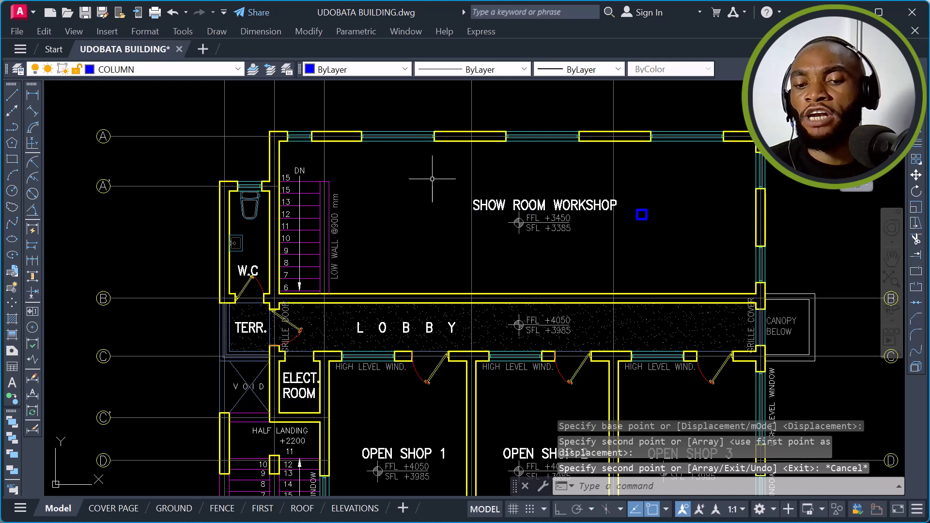
{"action": "left_click", "coordinate": [415, 169]}
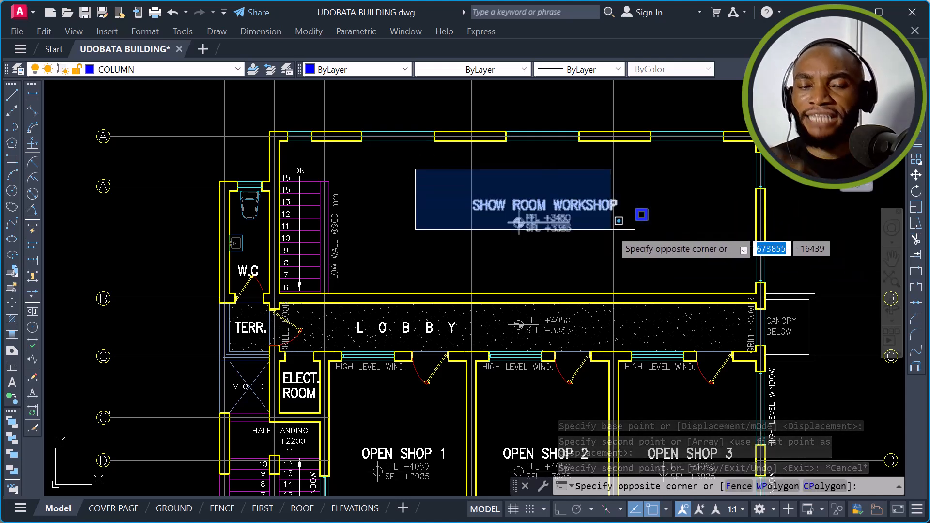
{"action": "left_click", "coordinate": [453, 197]}
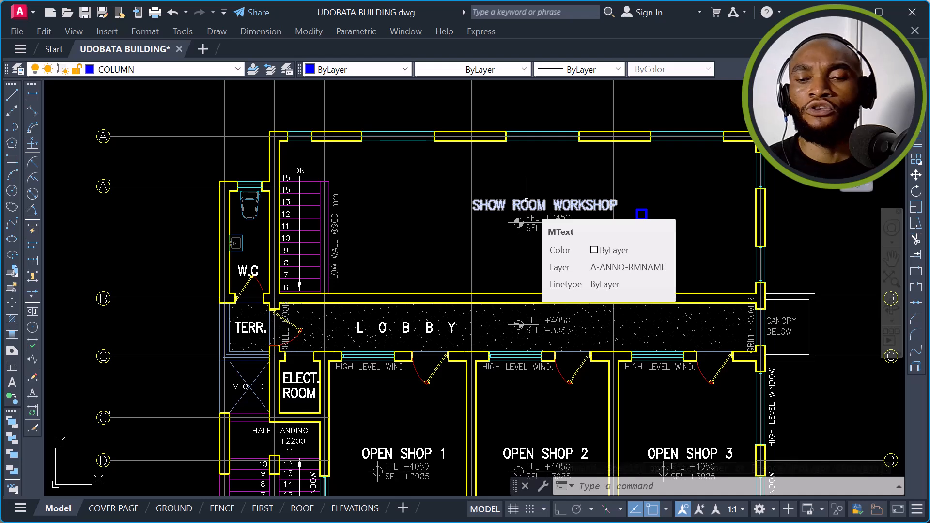
{"action": "scroll", "coordinate": [672, 212], "scroll_direction": "up", "scroll_amount": 2}
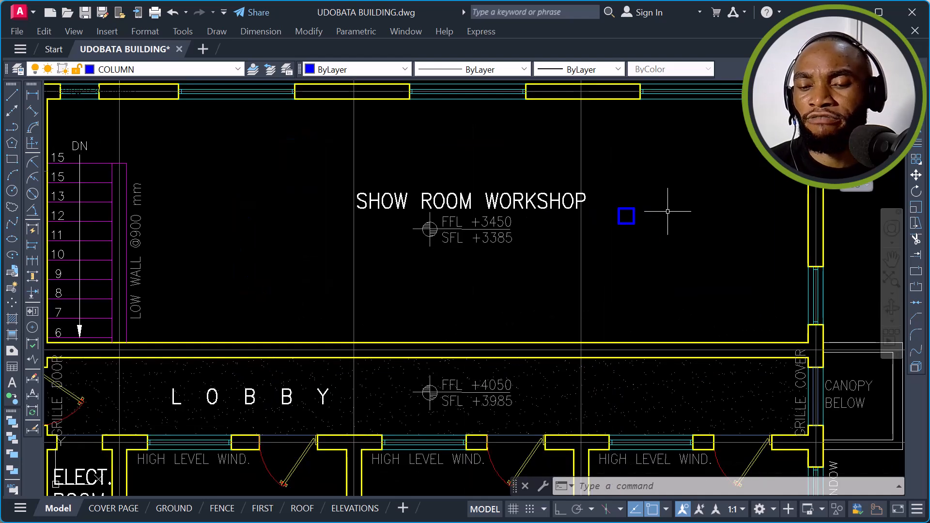
{"action": "left_click", "coordinate": [663, 181]}
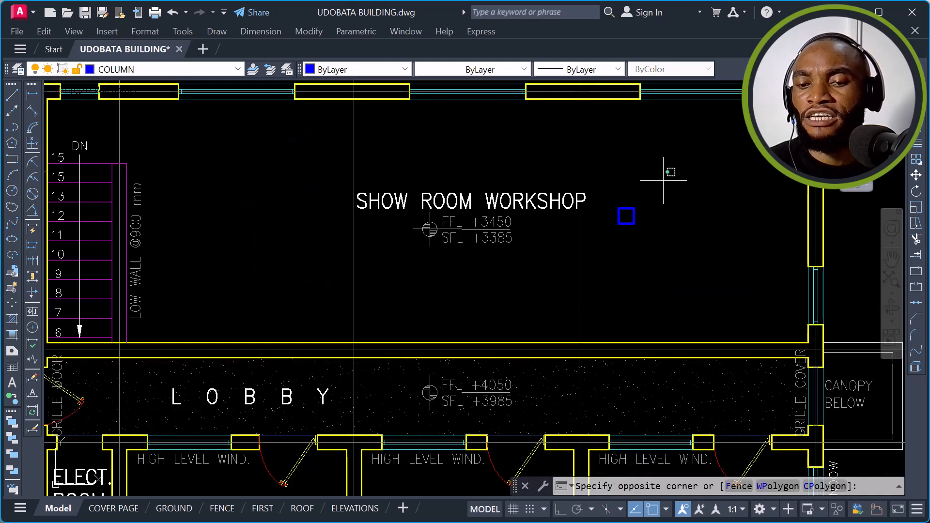
{"action": "left_click", "coordinate": [613, 259]}
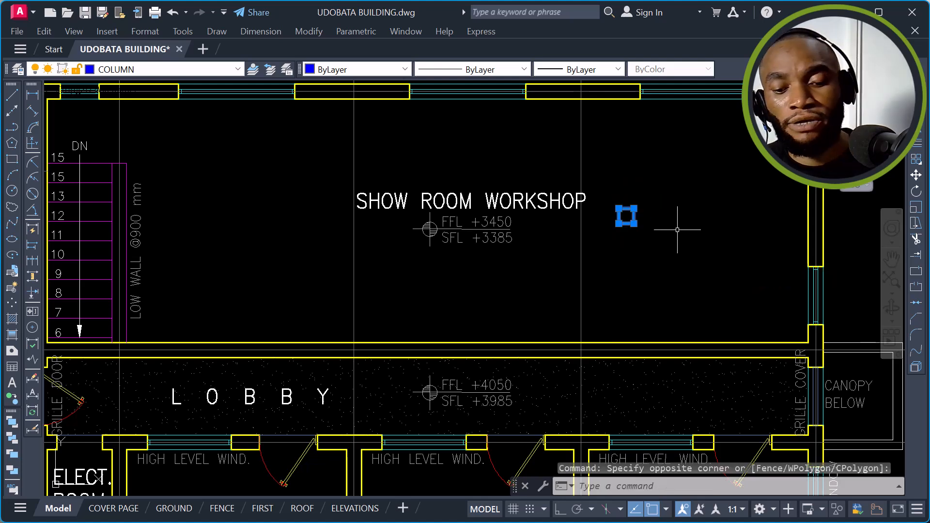
{"action": "type", "text": "e"}
{"action": "key", "text": "Return"}
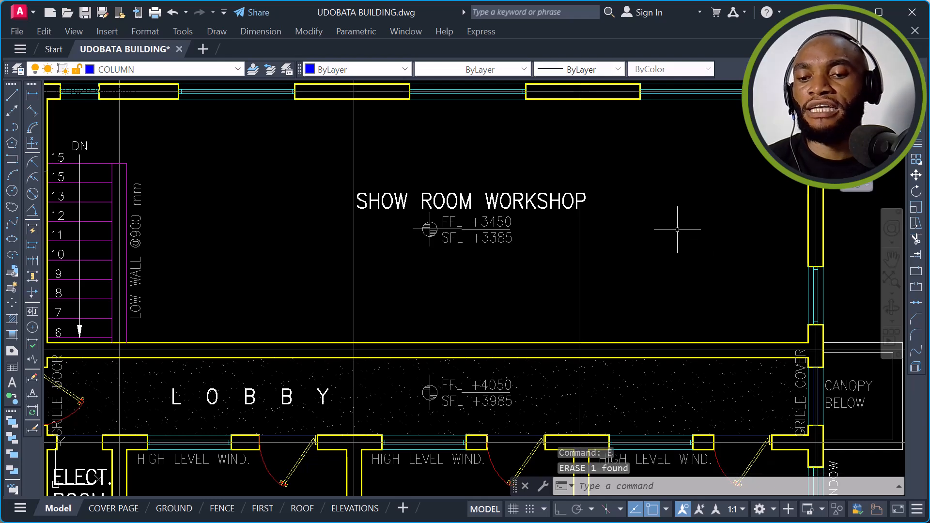
Step: Compare the ground floor columns around the MANAGER'S OFFICE and STORAGE ROOM with the first floor plan's walls and grid
{"action": "scroll", "coordinate": [683, 223], "scroll_direction": "down", "scroll_amount": 2}
{"action": "scroll", "coordinate": [694, 207], "scroll_direction": "down", "scroll_amount": 5}
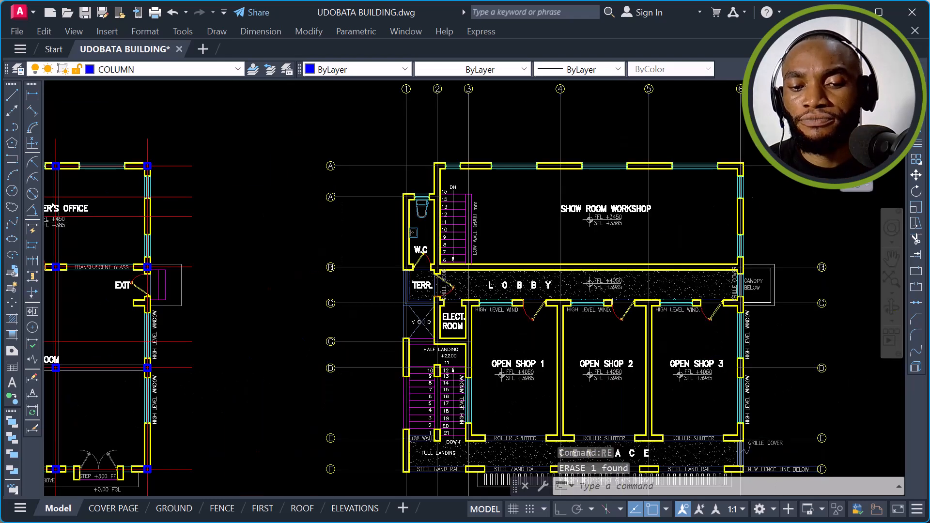
{"action": "scroll", "coordinate": [394, 201], "scroll_direction": "up", "scroll_amount": 2}
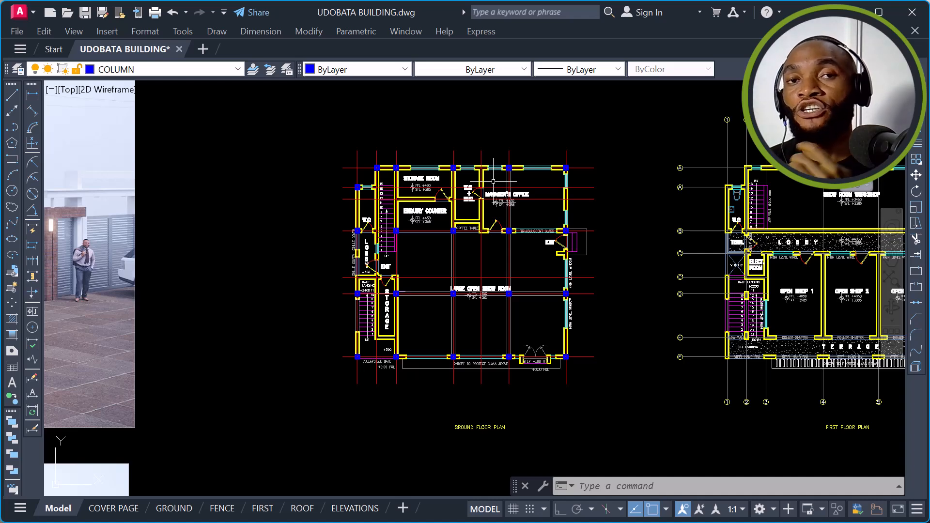
{"action": "scroll", "coordinate": [498, 166], "scroll_direction": "up", "scroll_amount": 2}
{"action": "scroll", "coordinate": [528, 159], "scroll_direction": "up", "scroll_amount": 2}
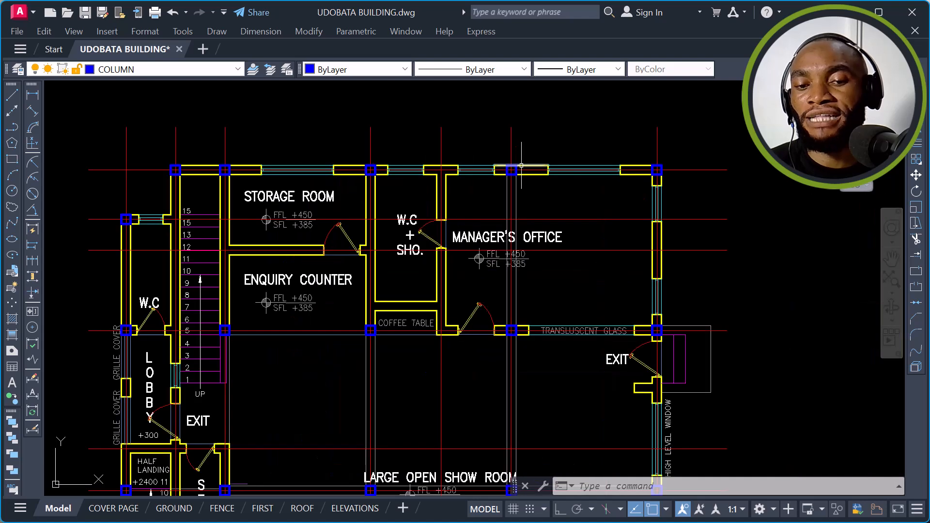
{"action": "scroll", "coordinate": [398, 181], "scroll_direction": "down", "scroll_amount": 2}
{"action": "scroll", "coordinate": [401, 182], "scroll_direction": "down", "scroll_amount": 4}
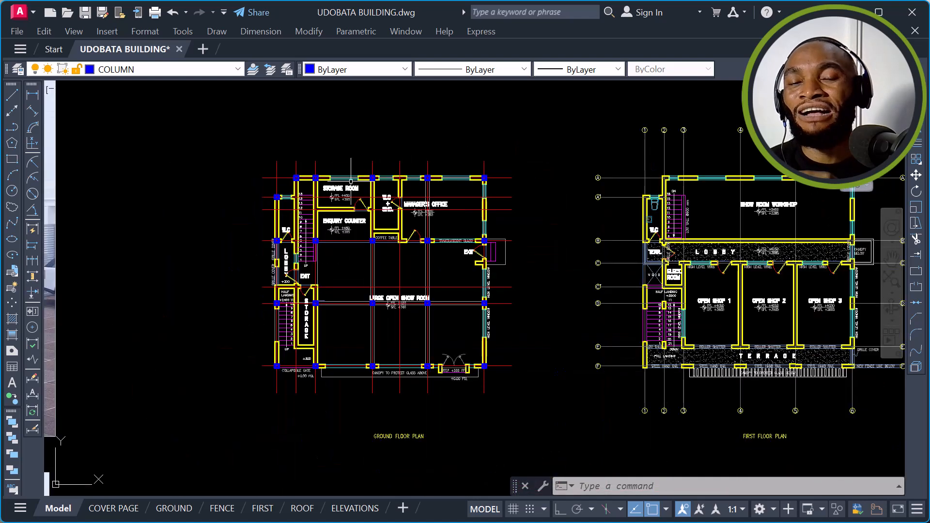
{"action": "scroll", "coordinate": [652, 186], "scroll_direction": "up", "scroll_amount": 4}
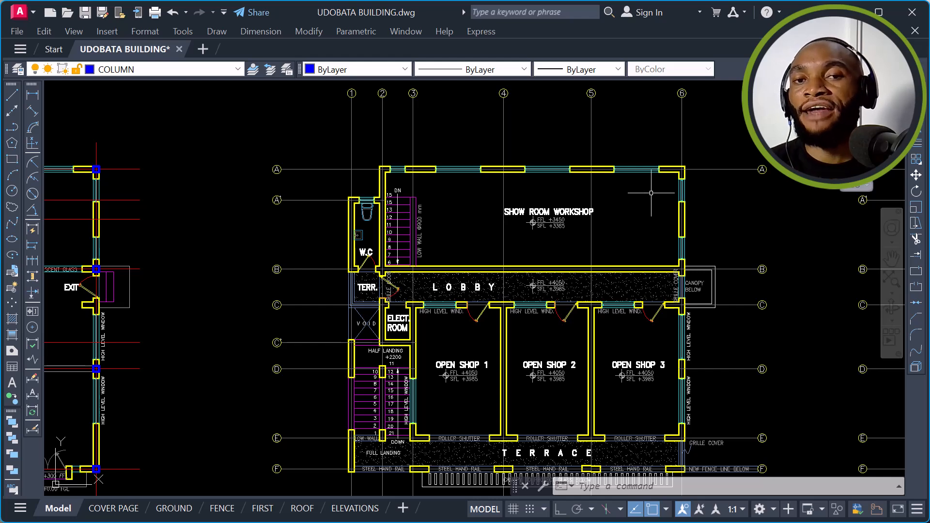
{"action": "scroll", "coordinate": [584, 162], "scroll_direction": "down", "scroll_amount": 2}
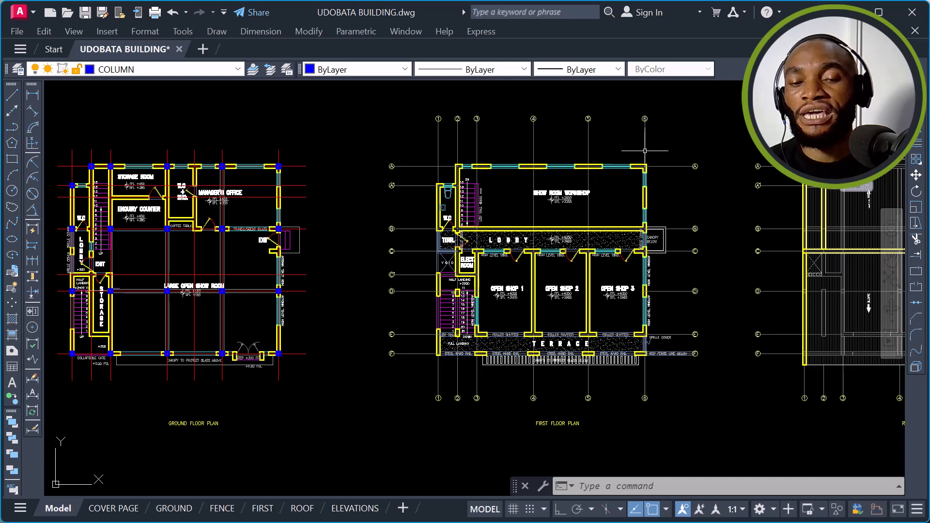
{"action": "scroll", "coordinate": [645, 151], "scroll_direction": "down", "scroll_amount": 2}
Step: Select all ground floor columns similar to the one at the STORAGE ROOM and staircase wall junction, and start copying them
{"action": "scroll", "coordinate": [320, 159], "scroll_direction": "up", "scroll_amount": 8}
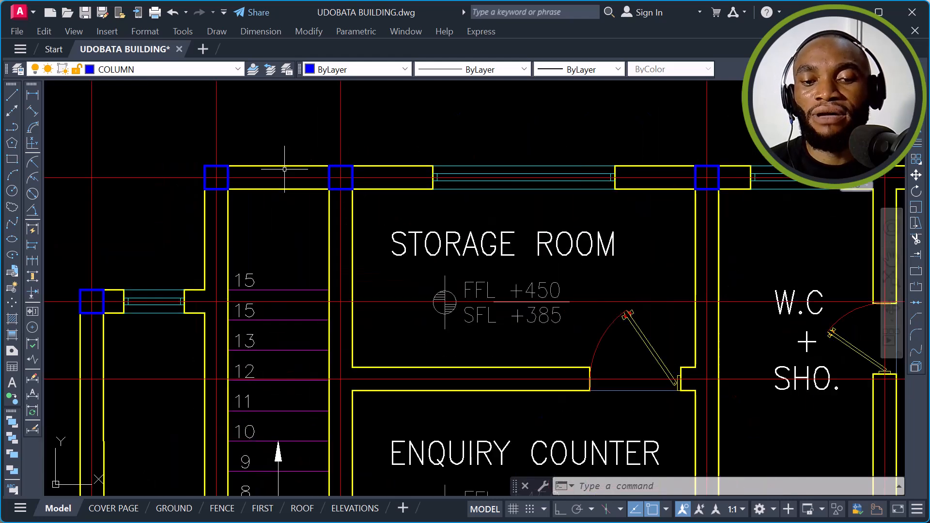
{"action": "left_click", "coordinate": [335, 165]}
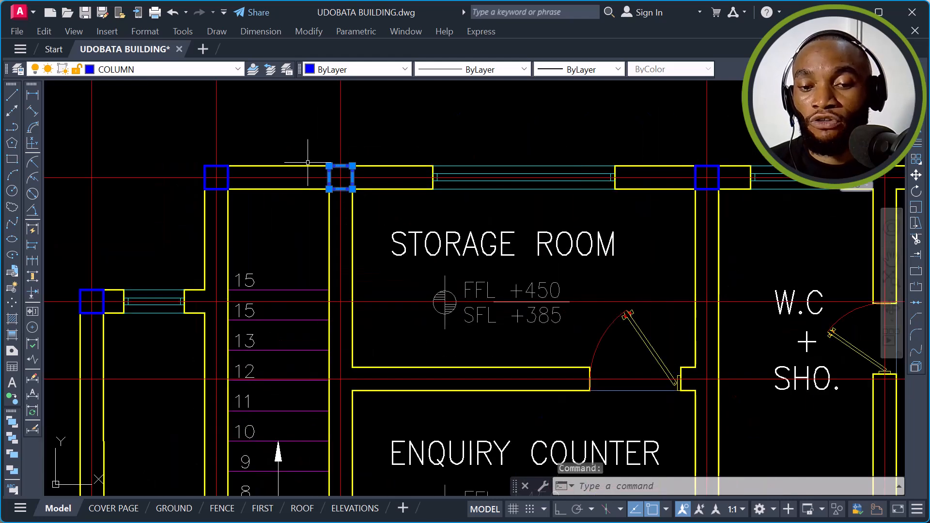
{"action": "scroll", "coordinate": [303, 162], "scroll_direction": "up", "scroll_amount": 4}
{"action": "right_click", "coordinate": [451, 120]}
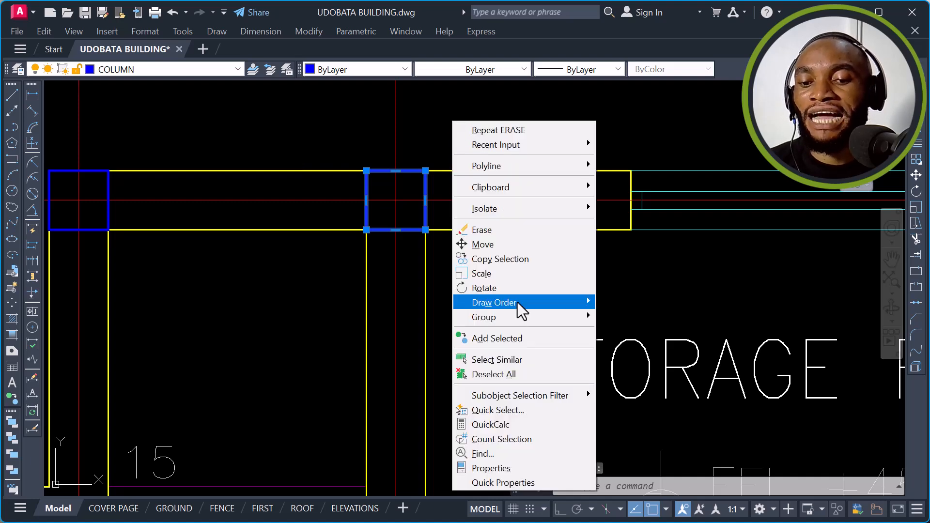
{"action": "left_click", "coordinate": [504, 358]}
{"action": "scroll", "coordinate": [515, 272], "scroll_direction": "down", "scroll_amount": 4}
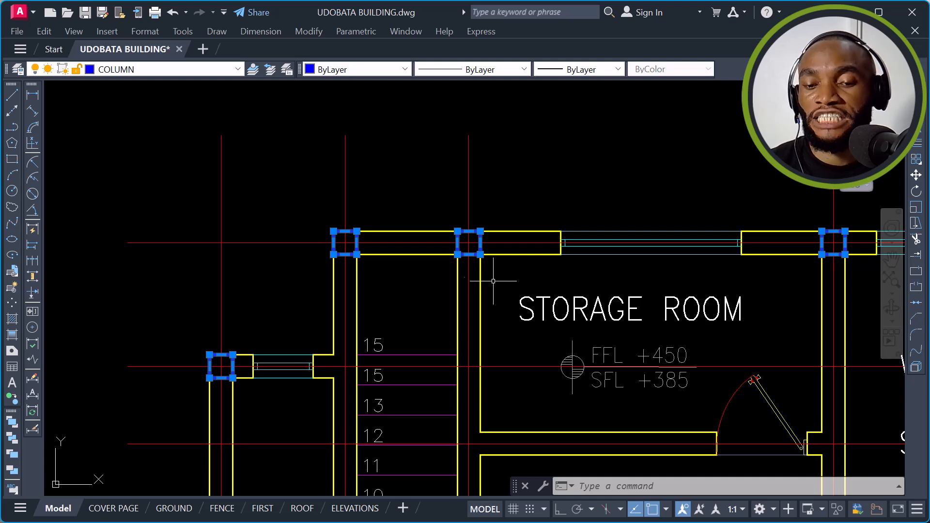
{"action": "scroll", "coordinate": [495, 281], "scroll_direction": "down", "scroll_amount": 4}
{"action": "scroll", "coordinate": [473, 190], "scroll_direction": "down", "scroll_amount": 2}
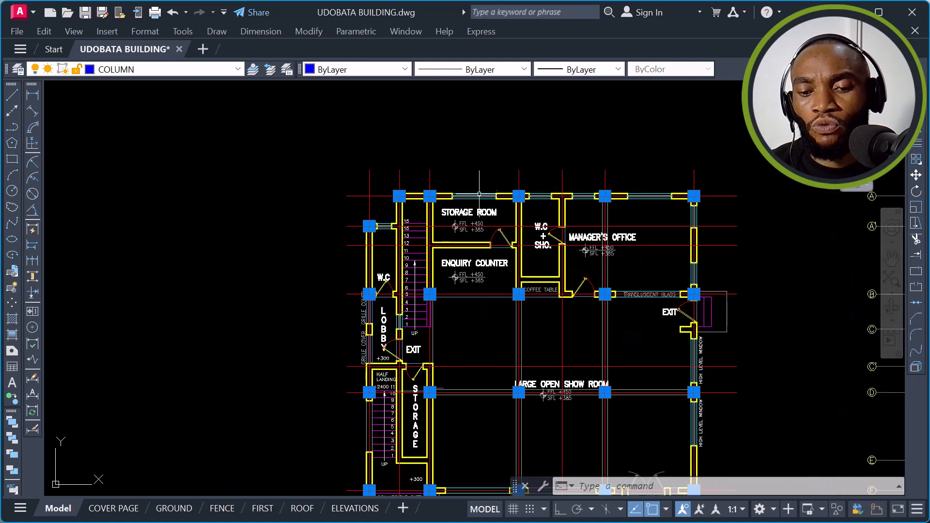
{"action": "type", "text": "P"}
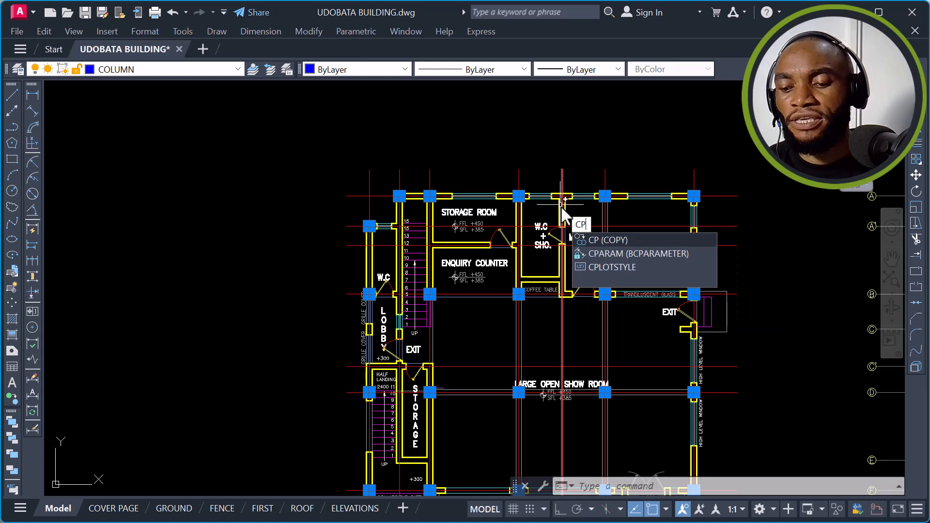
{"action": "key", "text": "Return"}
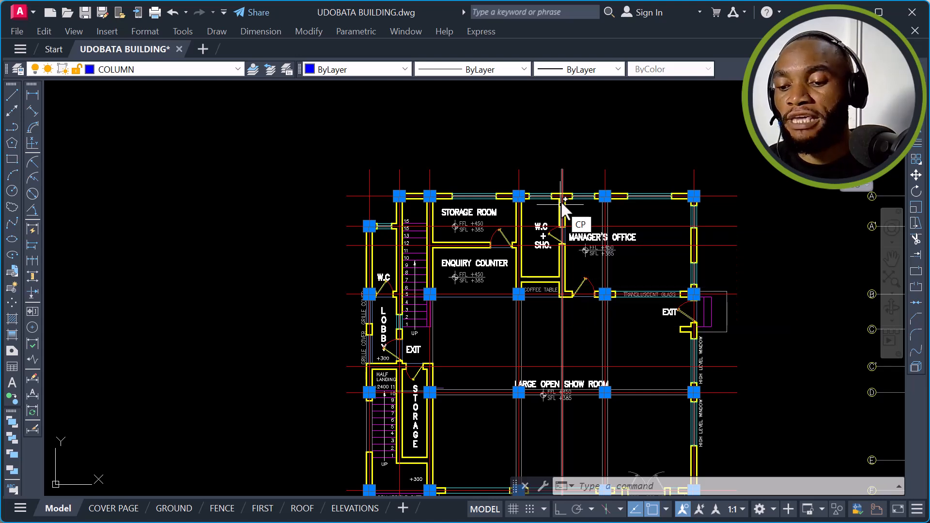
Step: Examine the ground floor column layout against the first floor plan to find a common base point for the copy
{"action": "scroll", "coordinate": [433, 185], "scroll_direction": "up", "scroll_amount": 1}
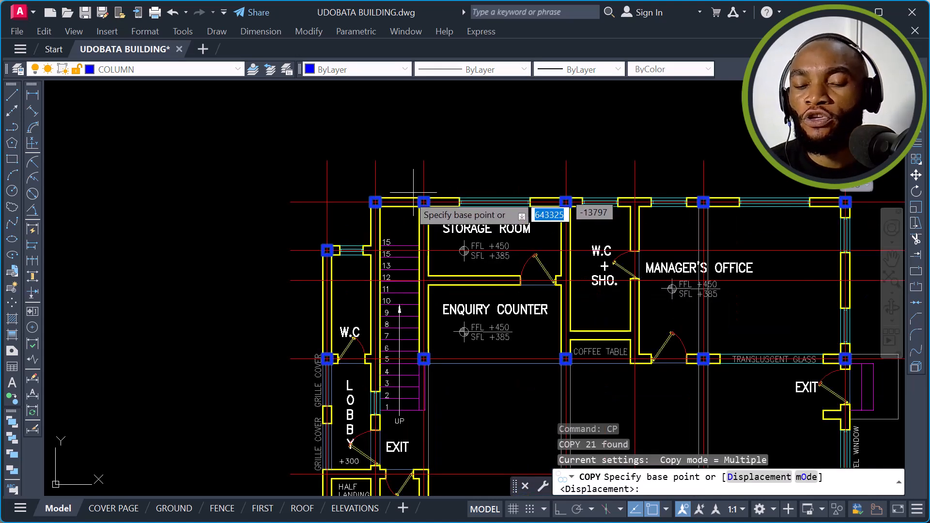
{"action": "scroll", "coordinate": [414, 194], "scroll_direction": "down", "scroll_amount": 3}
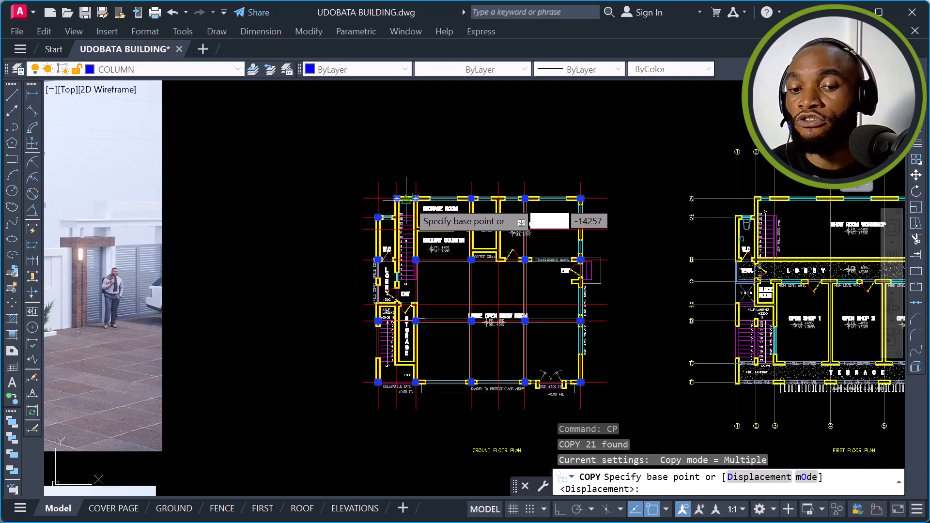
{"action": "scroll", "coordinate": [415, 198], "scroll_direction": "up", "scroll_amount": 2}
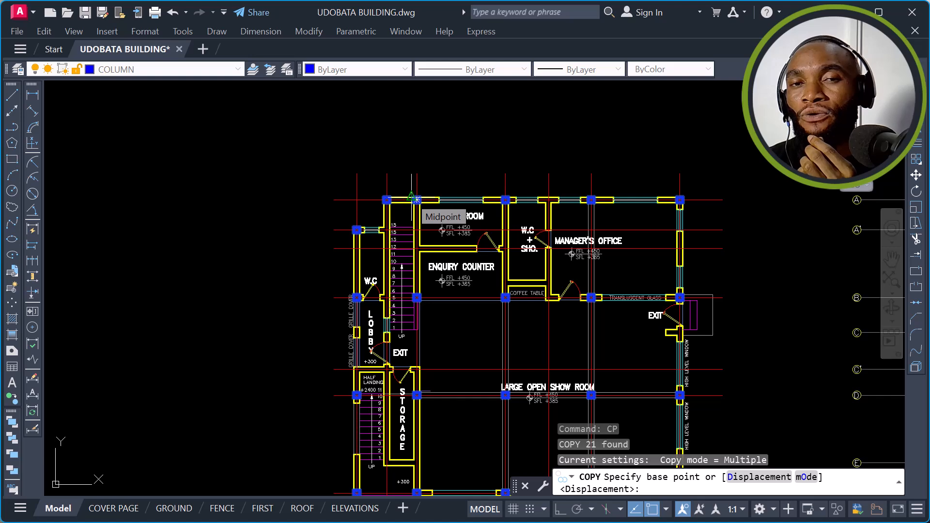
{"action": "scroll", "coordinate": [402, 220], "scroll_direction": "down", "scroll_amount": 4}
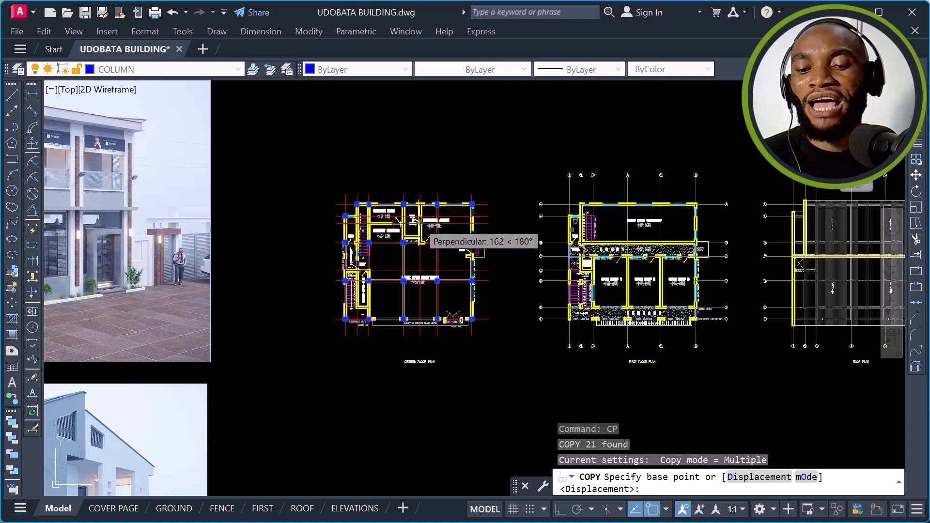
{"action": "scroll", "coordinate": [407, 356], "scroll_direction": "up", "scroll_amount": 5}
{"action": "scroll", "coordinate": [405, 353], "scroll_direction": "down", "scroll_amount": 3}
{"action": "scroll", "coordinate": [485, 341], "scroll_direction": "down", "scroll_amount": 1}
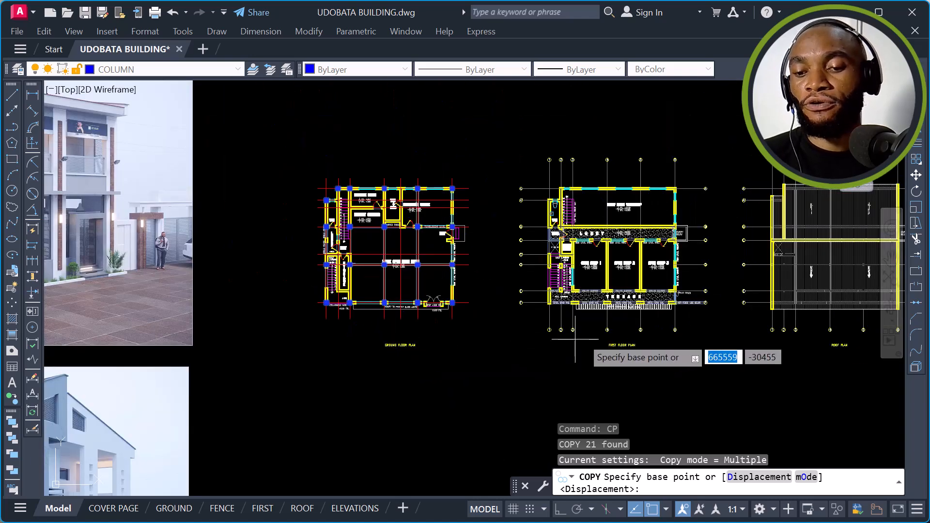
{"action": "scroll", "coordinate": [576, 335], "scroll_direction": "up", "scroll_amount": 3}
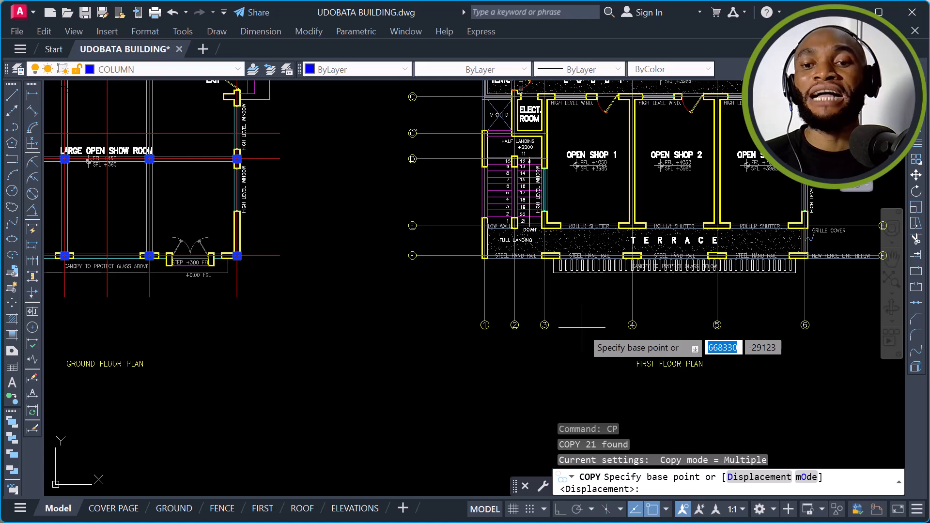
{"action": "scroll", "coordinate": [690, 354], "scroll_direction": "down", "scroll_amount": 4}
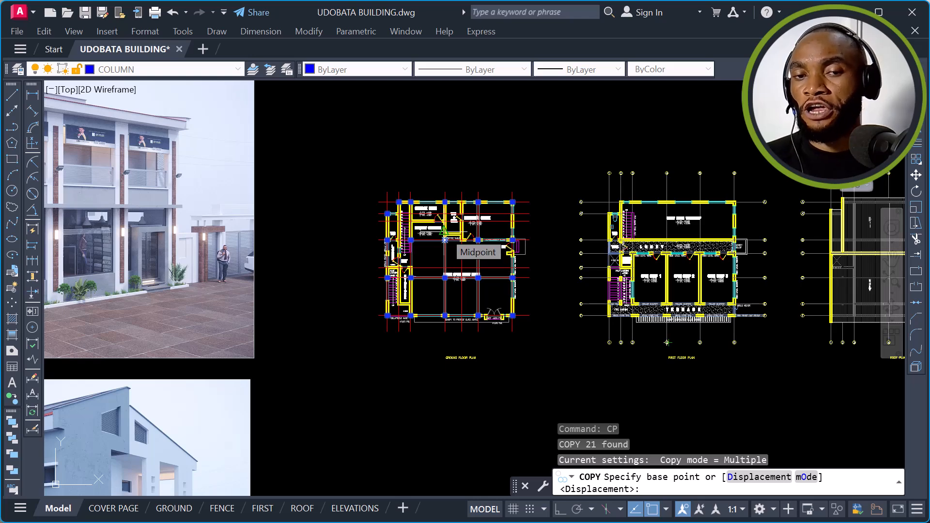
{"action": "scroll", "coordinate": [444, 239], "scroll_direction": "up", "scroll_amount": 2}
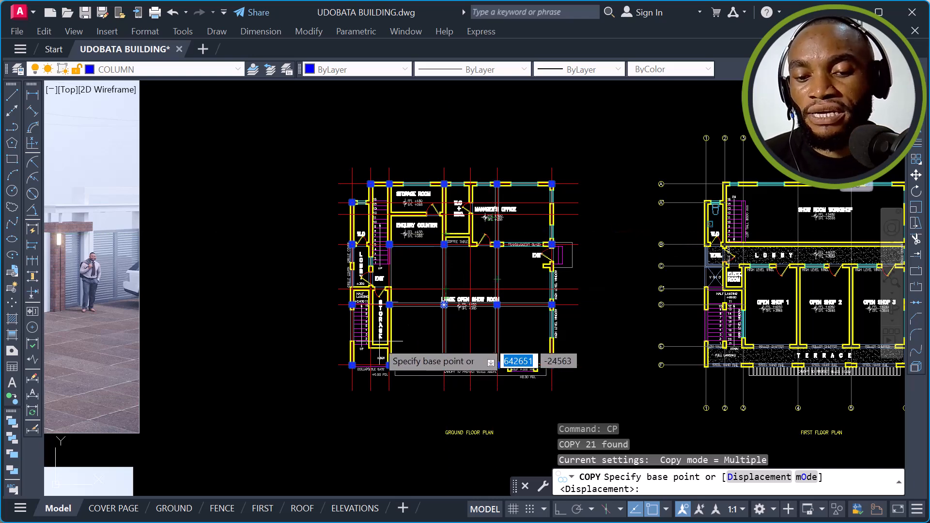
{"action": "scroll", "coordinate": [373, 341], "scroll_direction": "up", "scroll_amount": 2}
{"action": "scroll", "coordinate": [387, 376], "scroll_direction": "down", "scroll_amount": 2}
{"action": "scroll", "coordinate": [467, 465], "scroll_direction": "up", "scroll_amount": 2}
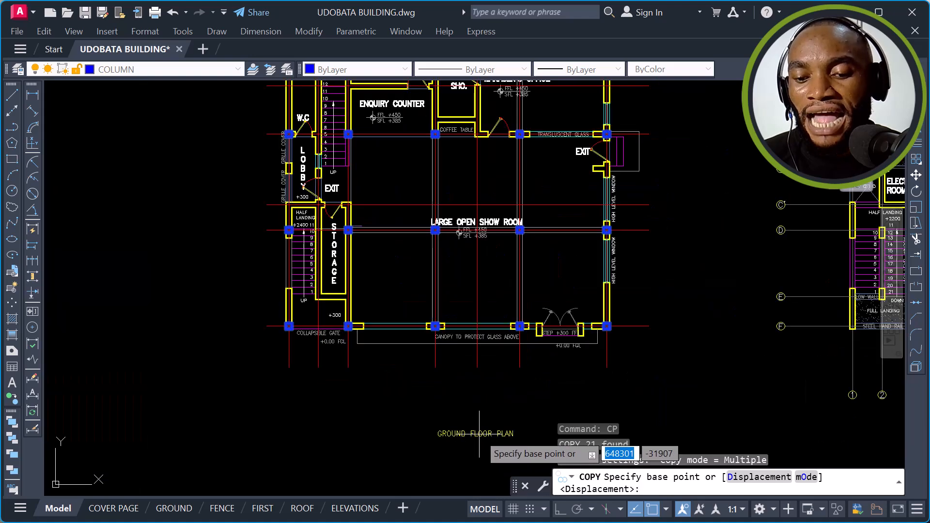
{"action": "scroll", "coordinate": [310, 281], "scroll_direction": "up", "scroll_amount": 2}
{"action": "scroll", "coordinate": [364, 320], "scroll_direction": "down", "scroll_amount": 2}
{"action": "scroll", "coordinate": [378, 303], "scroll_direction": "down", "scroll_amount": 2}
{"action": "scroll", "coordinate": [361, 187], "scroll_direction": "up", "scroll_amount": 2}
{"action": "scroll", "coordinate": [354, 167], "scroll_direction": "down", "scroll_amount": 2}
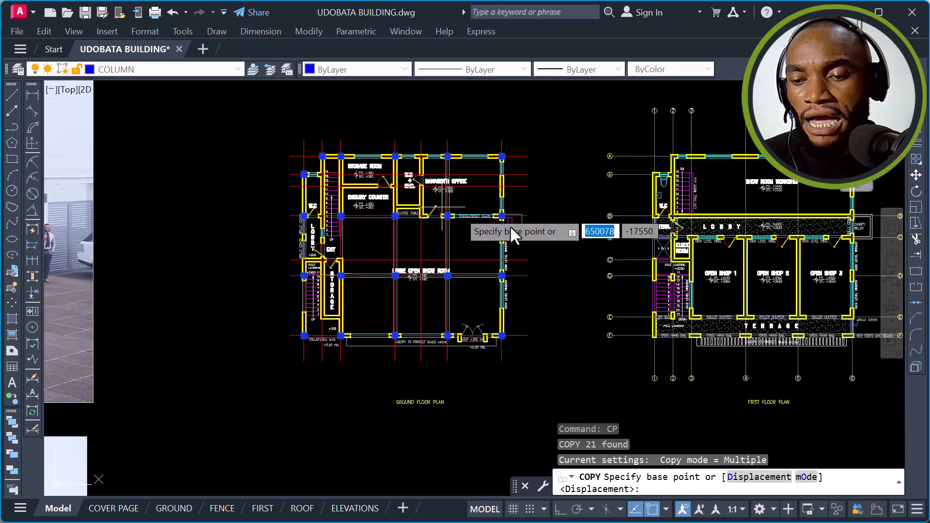
Step: Compare the wall corner at grid A-2 above the first floor staircase with the matching ground floor corner column as the copy reference
{"action": "scroll", "coordinate": [674, 213], "scroll_direction": "up", "scroll_amount": 2}
{"action": "scroll", "coordinate": [657, 150], "scroll_direction": "up", "scroll_amount": 3}
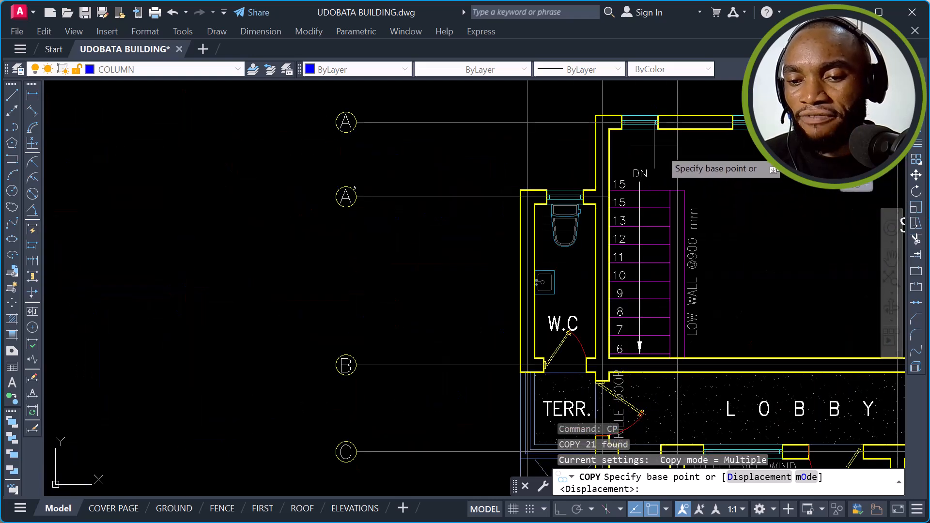
{"action": "scroll", "coordinate": [649, 145], "scroll_direction": "down", "scroll_amount": 3}
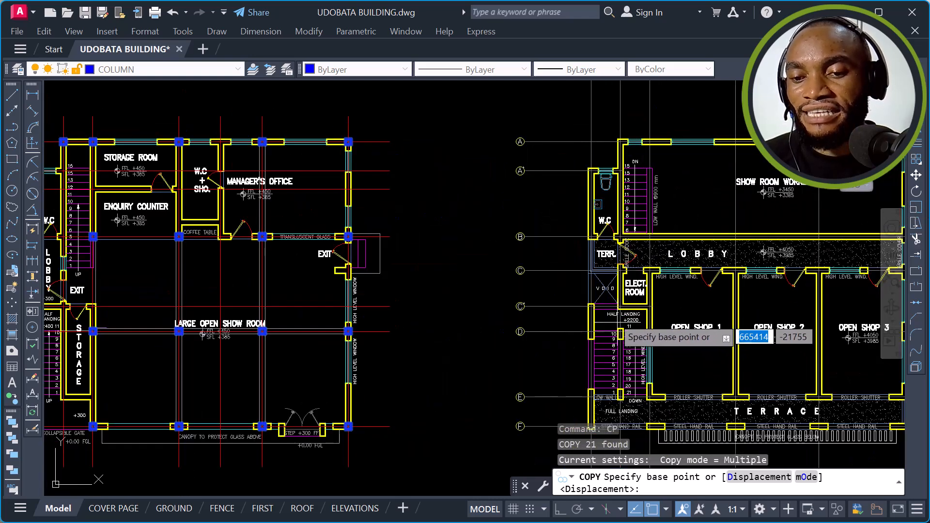
{"action": "scroll", "coordinate": [647, 200], "scroll_direction": "down", "scroll_amount": 2}
{"action": "scroll", "coordinate": [655, 198], "scroll_direction": "up", "scroll_amount": 4}
{"action": "scroll", "coordinate": [629, 172], "scroll_direction": "down", "scroll_amount": 2}
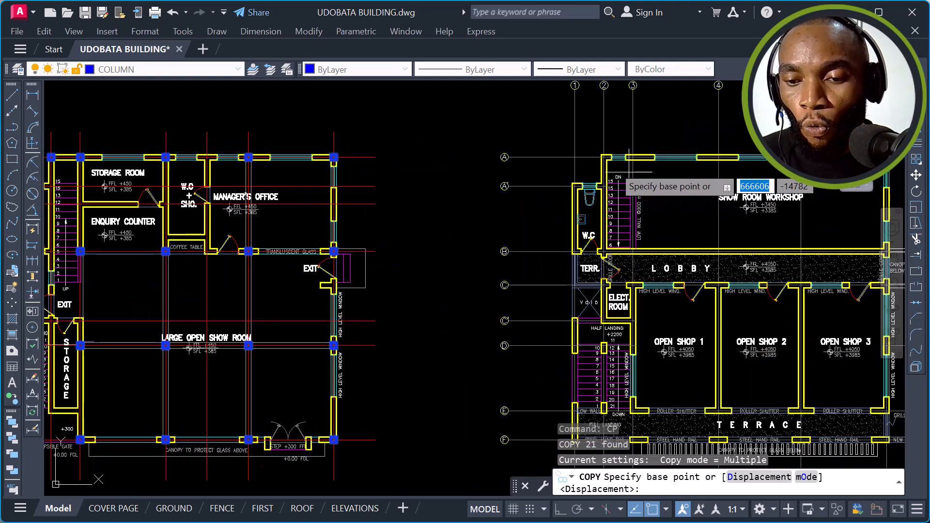
{"action": "scroll", "coordinate": [615, 155], "scroll_direction": "up", "scroll_amount": 5}
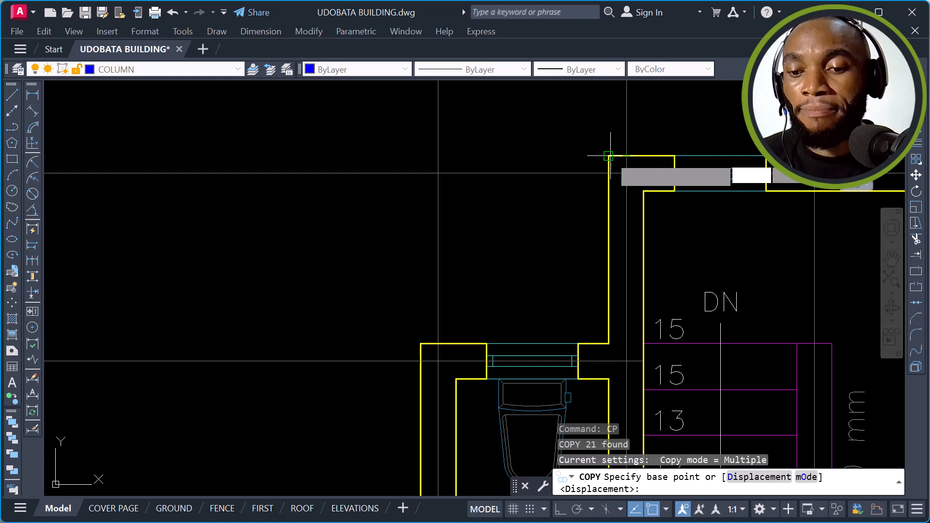
{"action": "scroll", "coordinate": [615, 157], "scroll_direction": "down", "scroll_amount": 4}
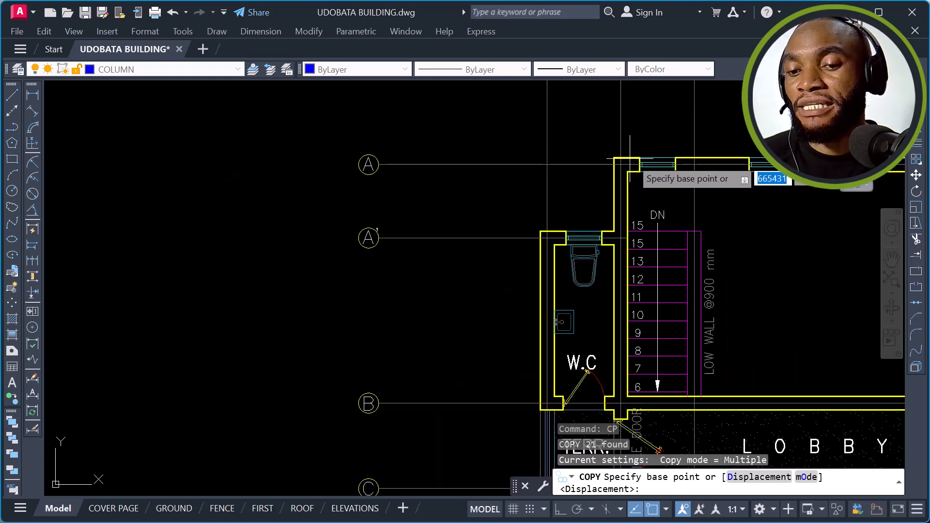
{"action": "scroll", "coordinate": [645, 157], "scroll_direction": "down", "scroll_amount": 4}
{"action": "middle_click_drag", "start_coordinate": [473, 179], "coordinate": [780, 166]}
{"action": "scroll", "coordinate": [781, 166], "scroll_direction": "down", "scroll_amount": 2}
{"action": "scroll", "coordinate": [559, 157], "scroll_direction": "up", "scroll_amount": 10}
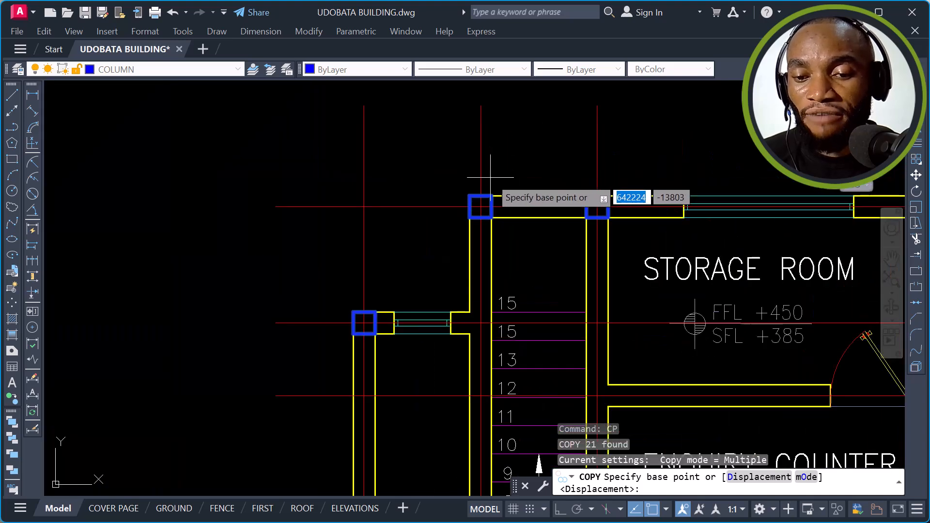
{"action": "scroll", "coordinate": [526, 223], "scroll_direction": "down", "scroll_amount": 6}
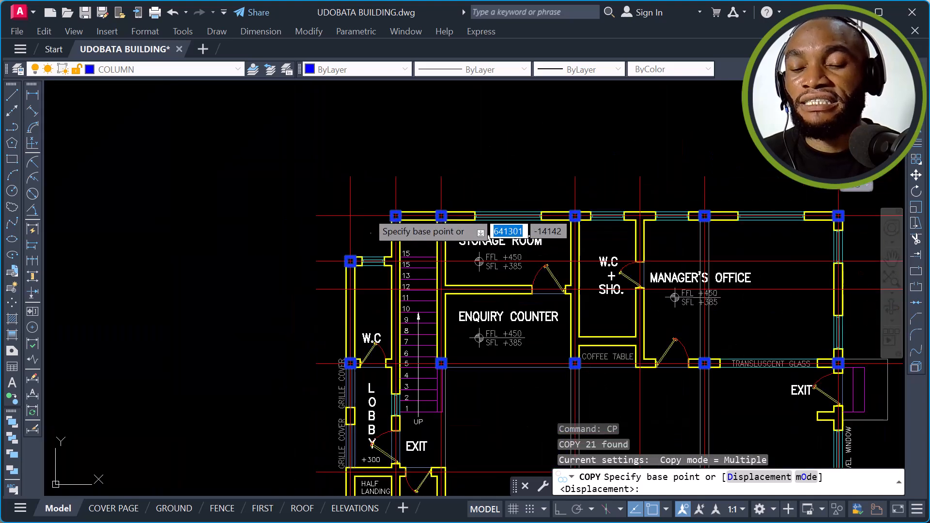
{"action": "middle_click_drag", "start_coordinate": [660, 222], "coordinate": [271, 140]}
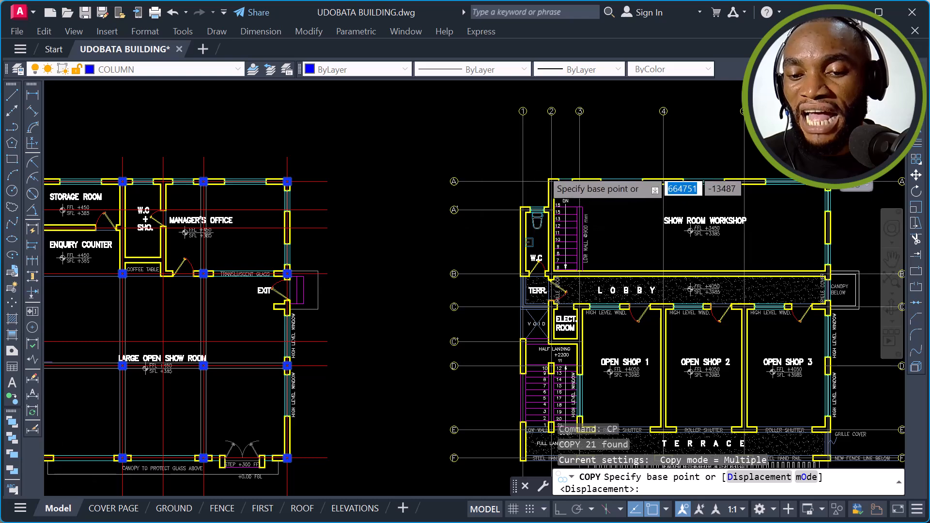
{"action": "scroll", "coordinate": [559, 189], "scroll_direction": "up", "scroll_amount": 8}
{"action": "scroll", "coordinate": [559, 189], "scroll_direction": "down", "scroll_amount": 10}
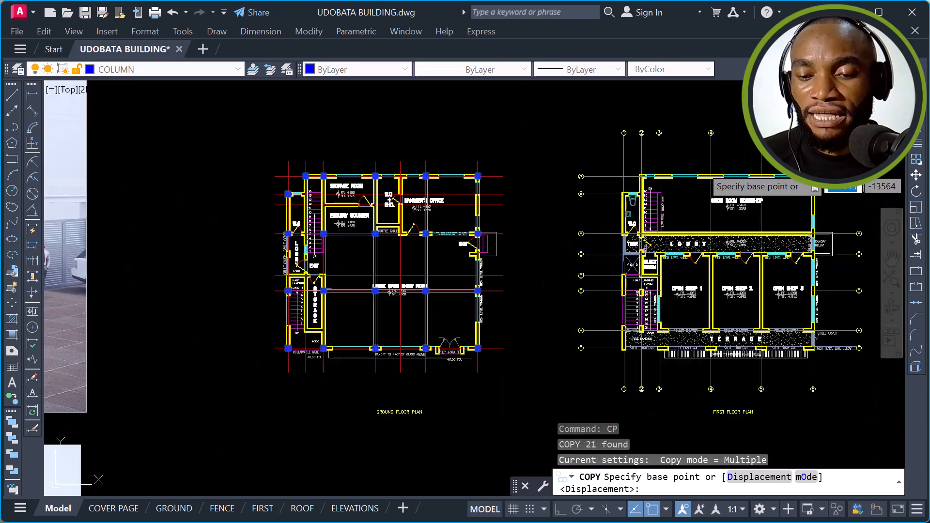
Step: Copy the selected ground floor columns from the outer corner of the column above the stairs to the matching first floor wall corner at grid A-2
{"action": "scroll", "coordinate": [466, 165], "scroll_direction": "up", "scroll_amount": 10}
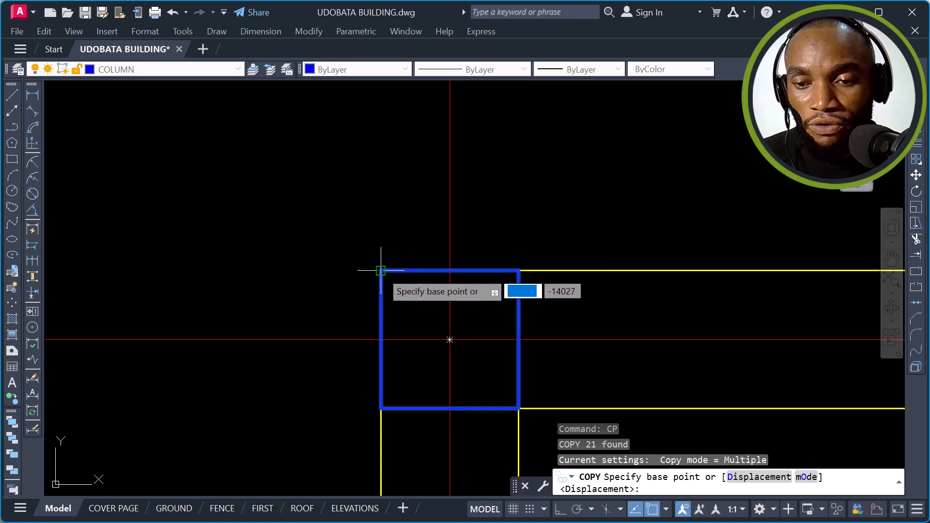
{"action": "left_click", "coordinate": [380, 271]}
{"action": "scroll", "coordinate": [349, 228], "scroll_direction": "down", "scroll_amount": 5}
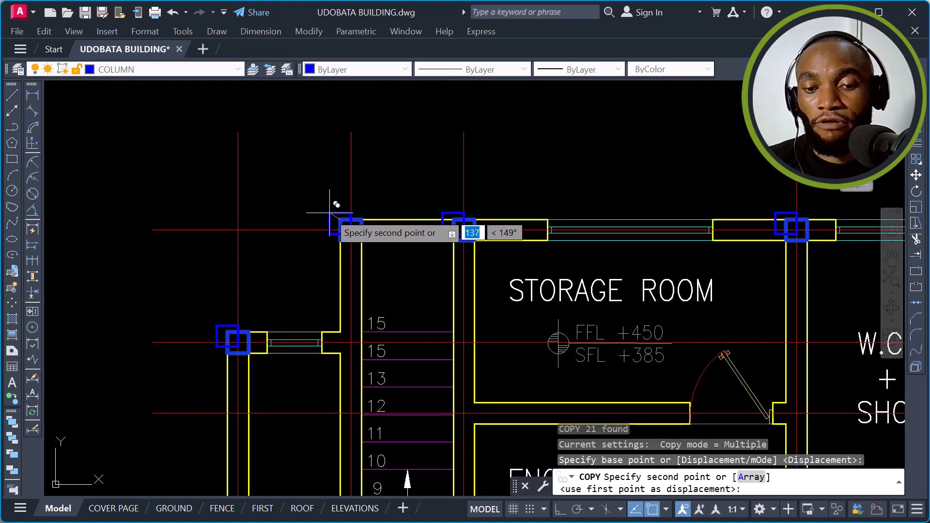
{"action": "scroll", "coordinate": [301, 213], "scroll_direction": "down", "scroll_amount": 8}
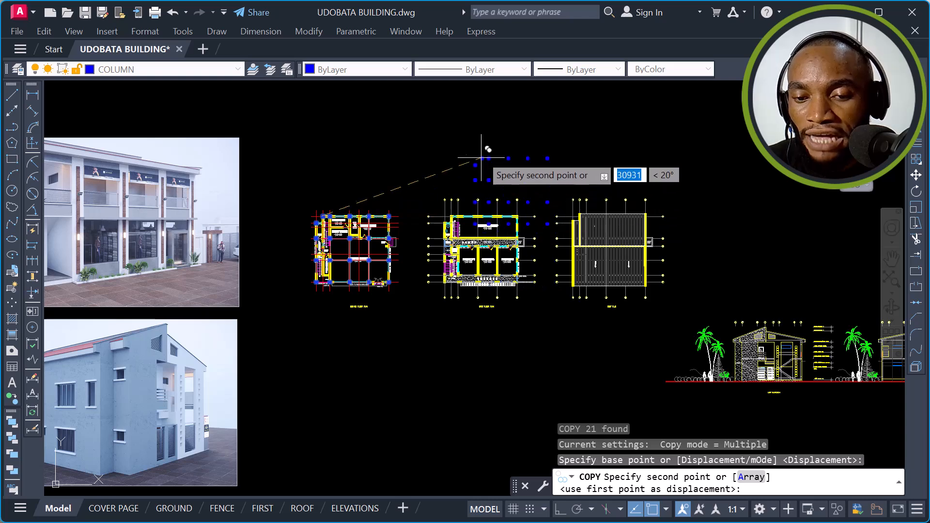
{"action": "scroll", "coordinate": [503, 93], "scroll_direction": "up", "scroll_amount": 1}
{"action": "scroll", "coordinate": [503, 93], "scroll_direction": "up", "scroll_amount": 4}
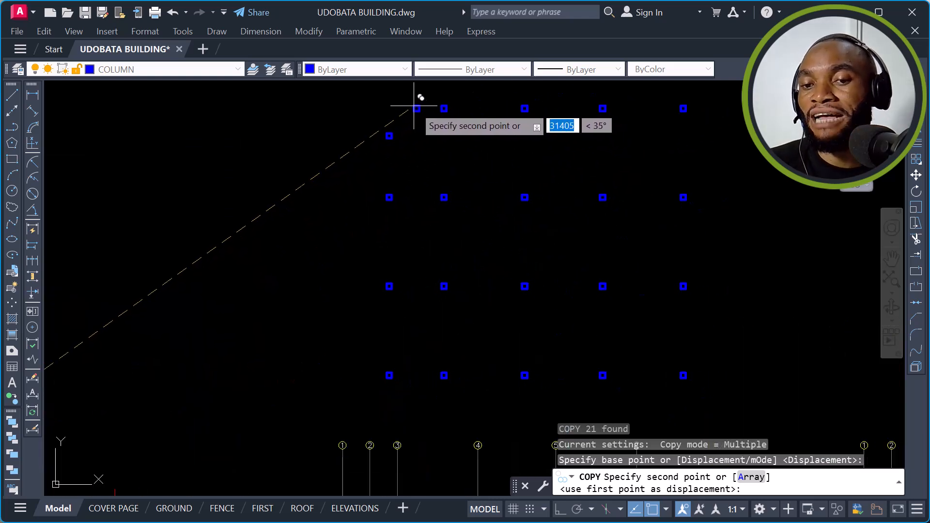
{"action": "scroll", "coordinate": [426, 107], "scroll_direction": "down", "scroll_amount": 4}
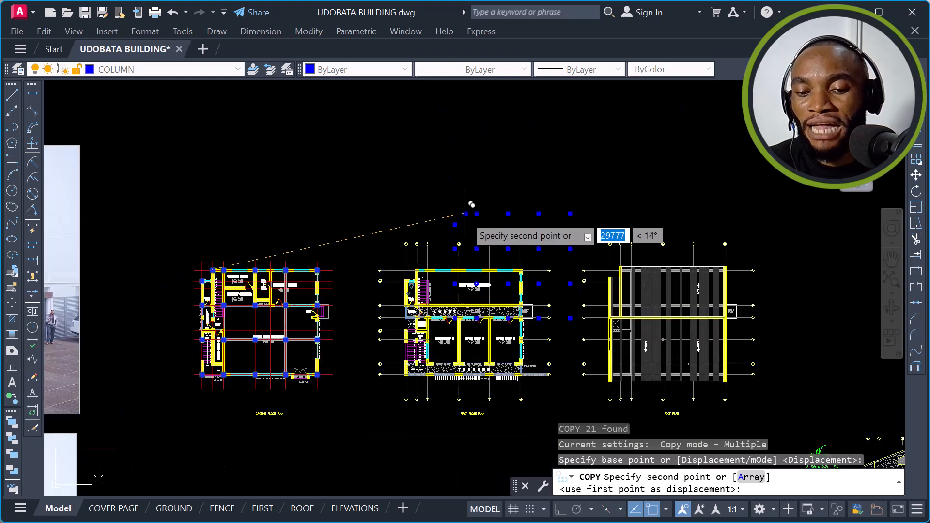
{"action": "scroll", "coordinate": [456, 334], "scroll_direction": "up", "scroll_amount": 4}
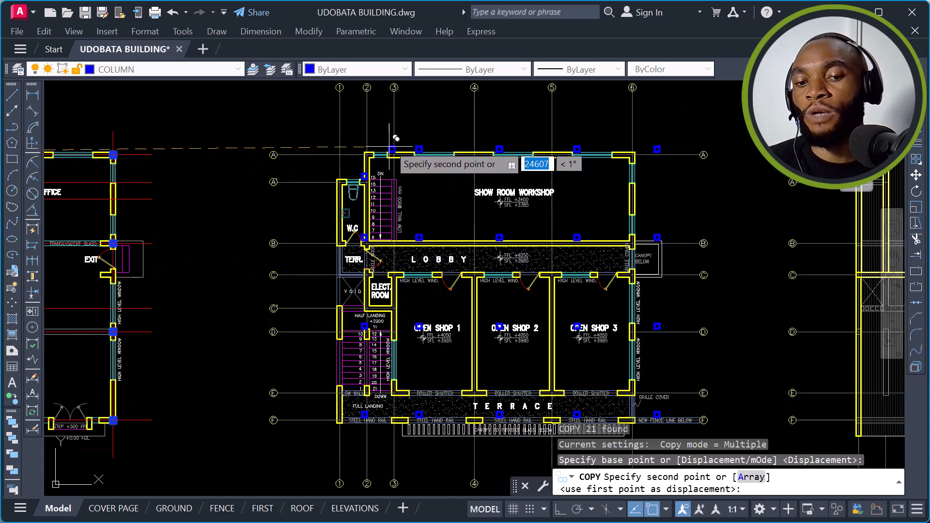
{"action": "scroll", "coordinate": [381, 139], "scroll_direction": "up", "scroll_amount": 5}
{"action": "scroll", "coordinate": [386, 131], "scroll_direction": "down", "scroll_amount": 1}
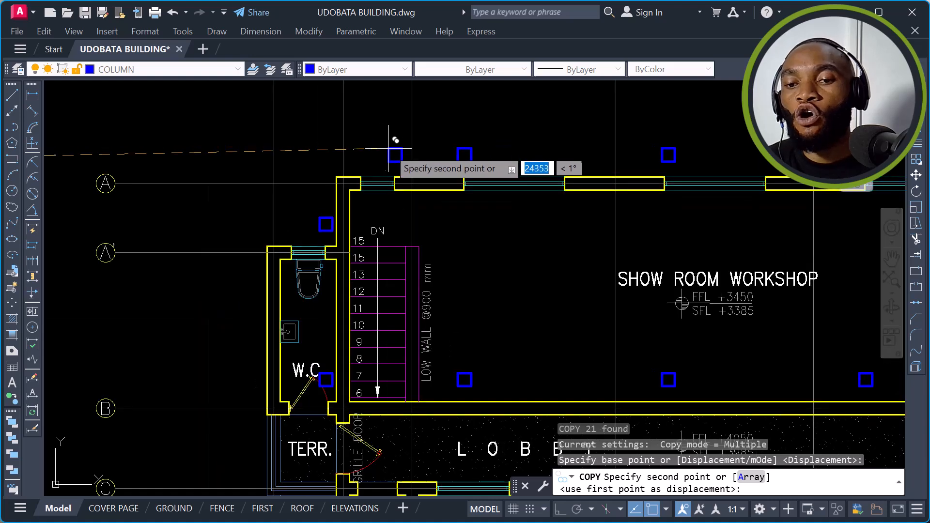
{"action": "scroll", "coordinate": [393, 160], "scroll_direction": "down", "scroll_amount": 5}
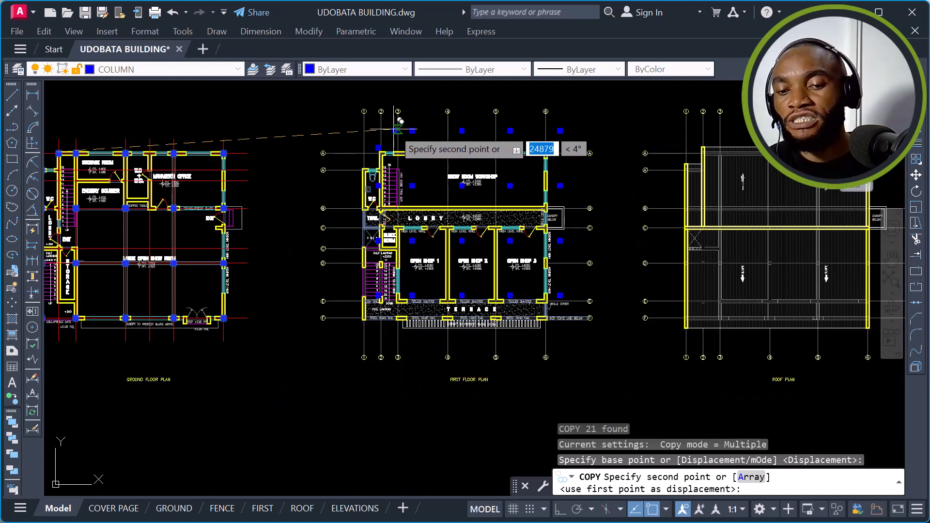
{"action": "scroll", "coordinate": [396, 145], "scroll_direction": "up", "scroll_amount": 8}
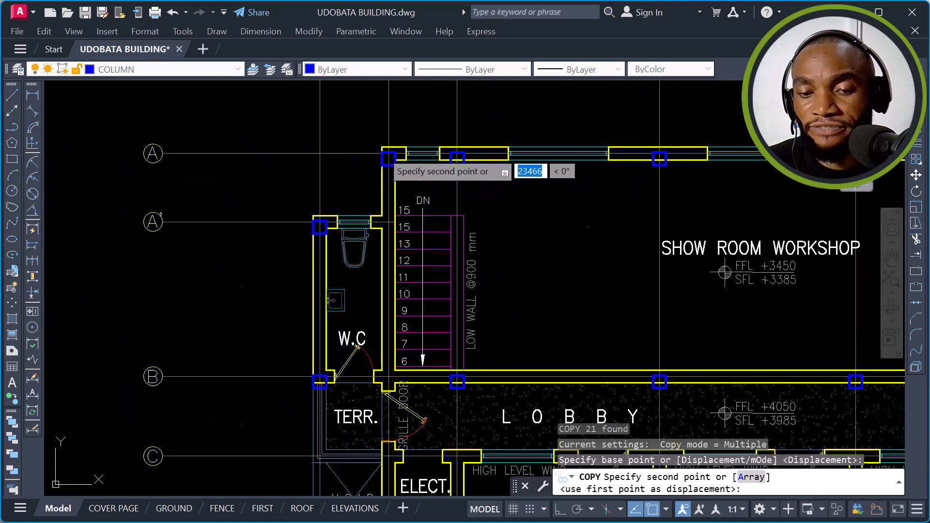
{"action": "scroll", "coordinate": [388, 138], "scroll_direction": "up", "scroll_amount": 4}
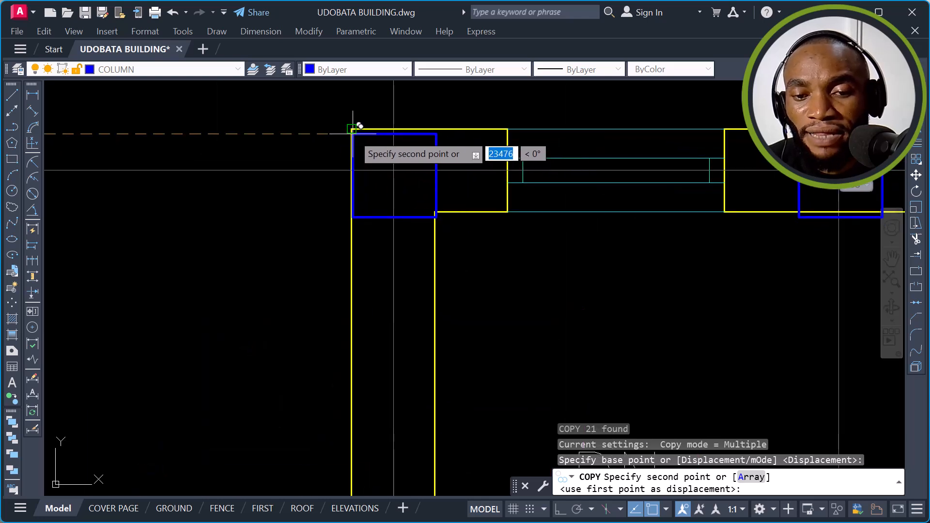
{"action": "scroll", "coordinate": [352, 129], "scroll_direction": "up", "scroll_amount": 2}
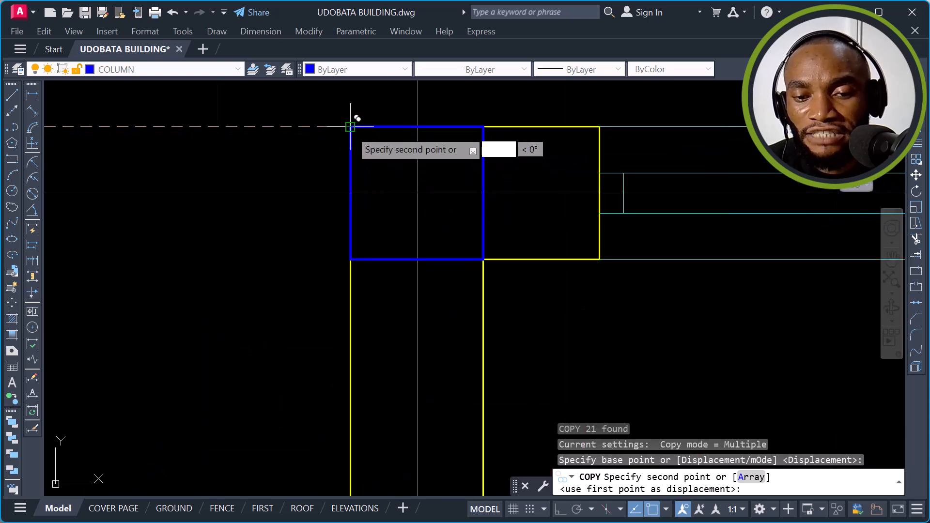
{"action": "left_click", "coordinate": [350, 127]}
{"action": "scroll", "coordinate": [350, 127], "scroll_direction": "down", "scroll_amount": 5}
{"action": "key", "text": "Escape"}
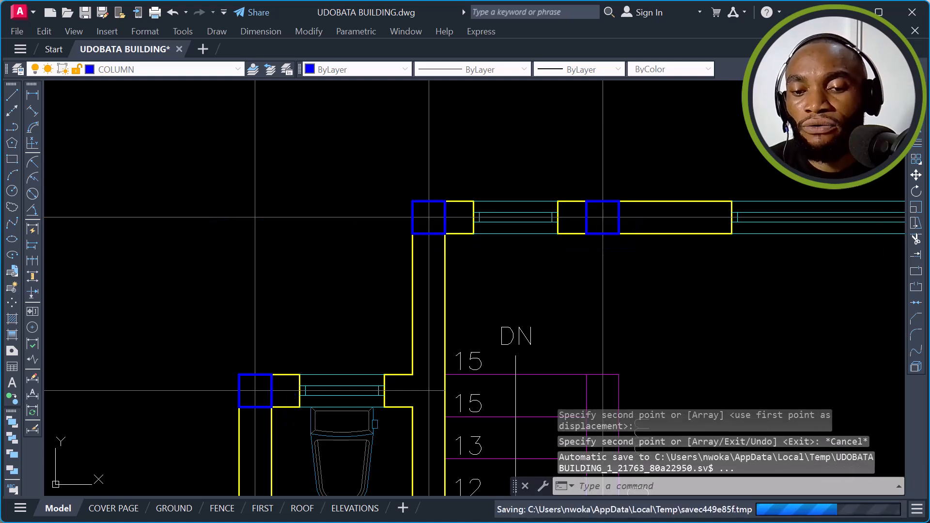
Step: Check the copied columns against the first floor walls and grid lines around the staircase, SHOW ROOM WORKSHOP and open shops
{"action": "scroll", "coordinate": [361, 127], "scroll_direction": "down", "scroll_amount": 6}
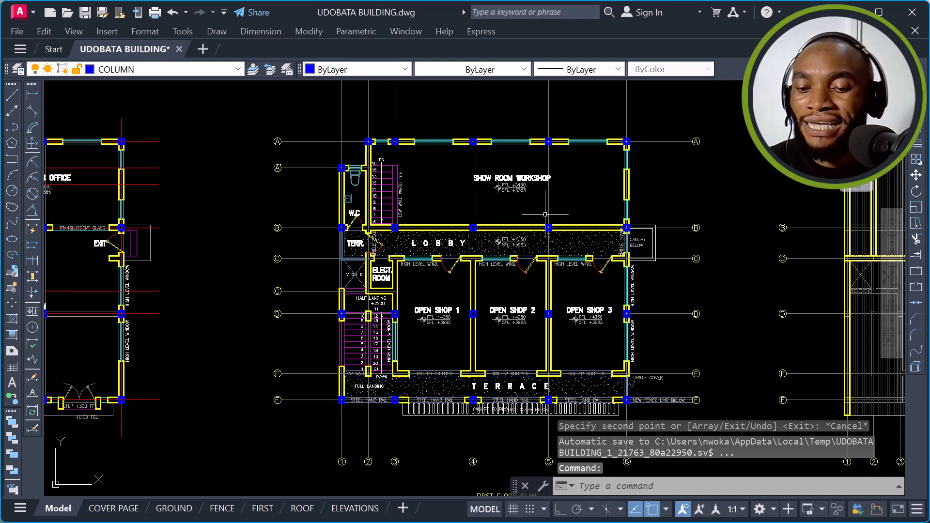
{"action": "scroll", "coordinate": [397, 130], "scroll_direction": "up", "scroll_amount": 4}
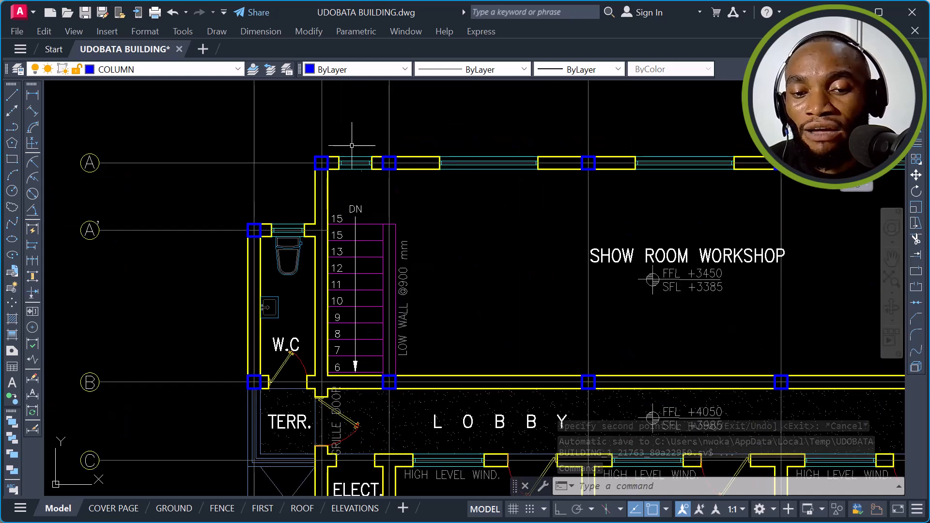
{"action": "scroll", "coordinate": [361, 147], "scroll_direction": "up", "scroll_amount": 2}
{"action": "scroll", "coordinate": [335, 167], "scroll_direction": "down", "scroll_amount": 5}
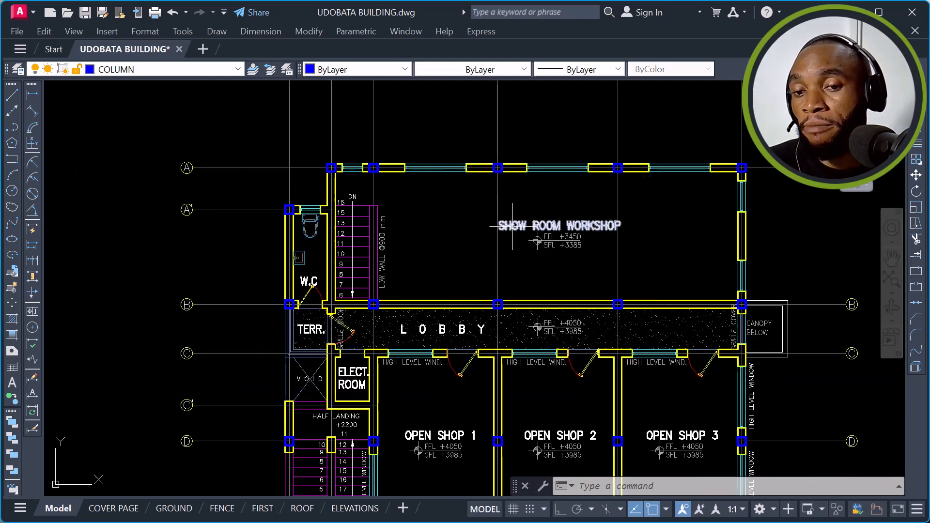
{"action": "scroll", "coordinate": [565, 215], "scroll_direction": "down", "scroll_amount": 3}
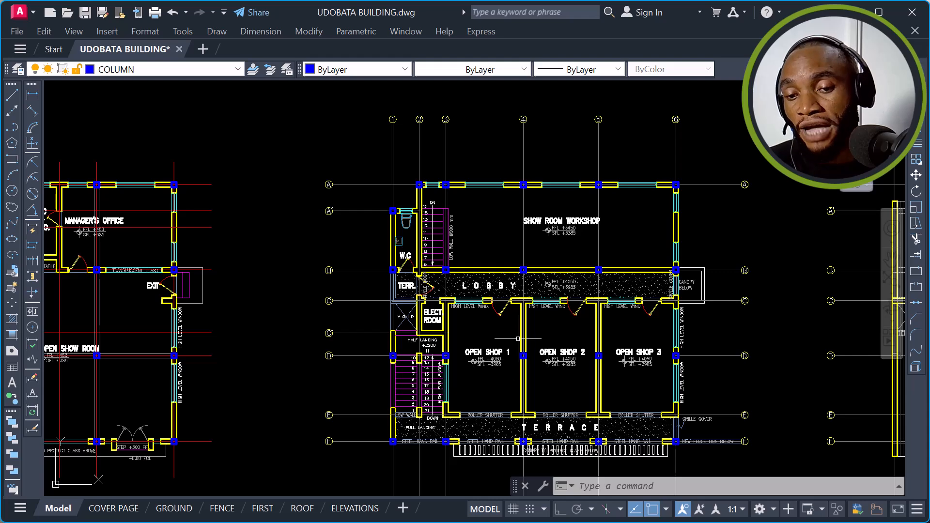
{"action": "scroll", "coordinate": [461, 213], "scroll_direction": "down", "scroll_amount": 5}
Step: Copy the first floor column at grid A-4 from its centre into the open area of the SHOW ROOM WORKSHOP
{"action": "scroll", "coordinate": [476, 248], "scroll_direction": "up", "scroll_amount": 10}
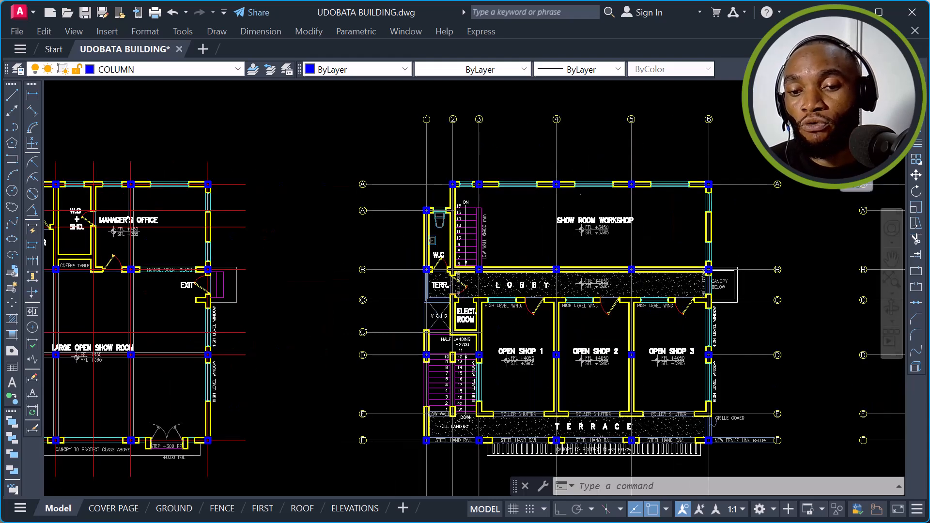
{"action": "left_click", "coordinate": [492, 240]}
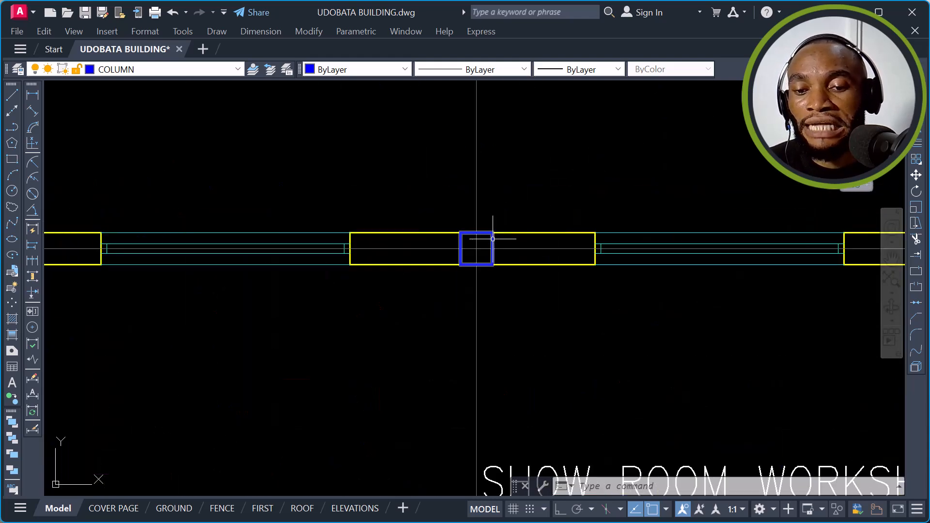
{"action": "type", "text": "co"}
{"action": "key", "text": "Return"}
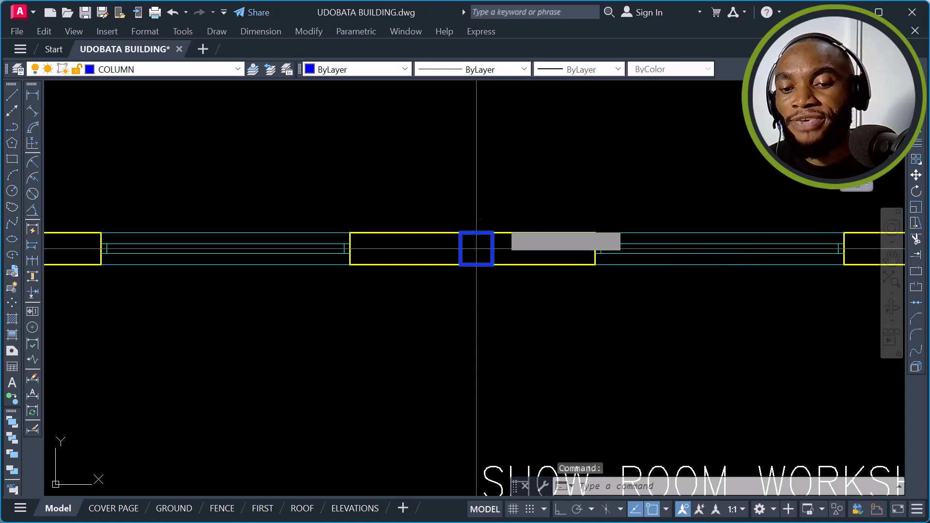
{"action": "left_click", "coordinate": [476, 248]}
{"action": "scroll", "coordinate": [550, 135], "scroll_direction": "down", "scroll_amount": 3}
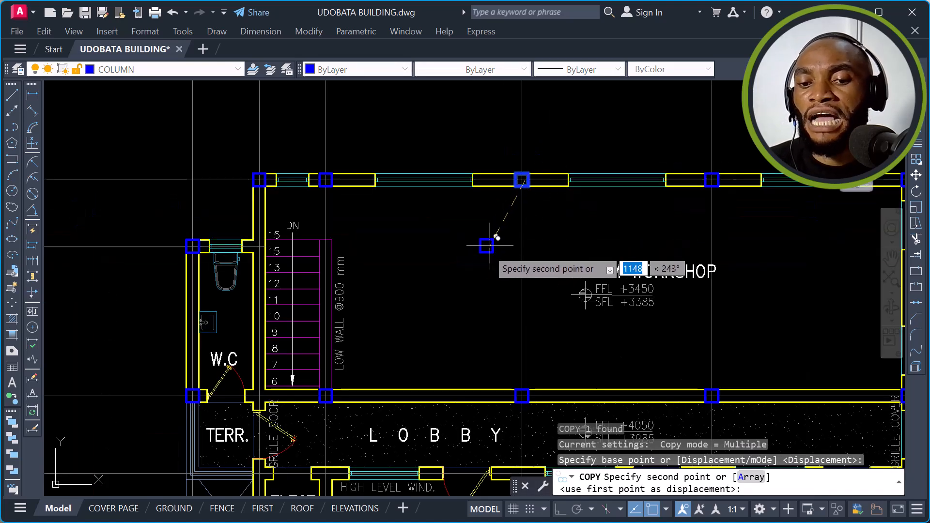
{"action": "left_click", "coordinate": [470, 280]}
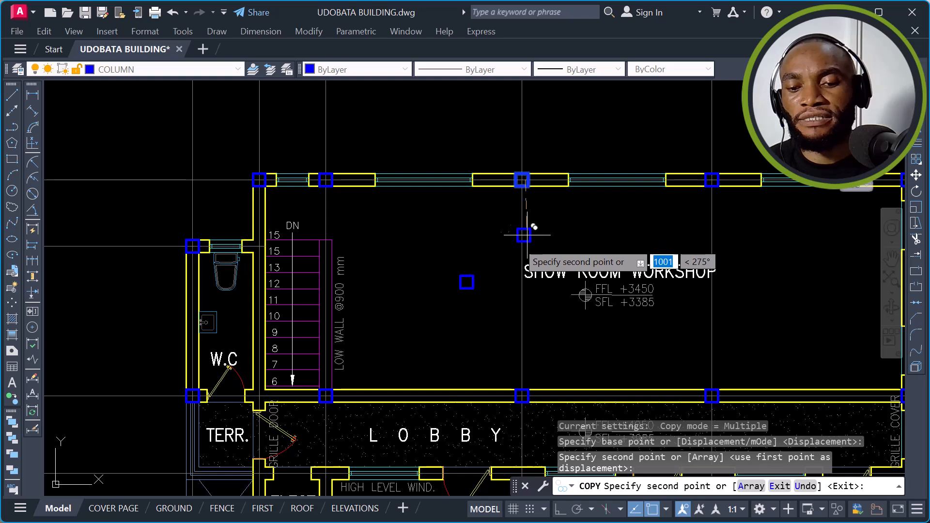
{"action": "key", "text": "Escape"}
Step: Erase the loose column copy standing between the stairs and the SHOW ROOM WORKSHOP label
{"action": "scroll", "coordinate": [462, 277], "scroll_direction": "up", "scroll_amount": 2}
{"action": "scroll", "coordinate": [462, 277], "scroll_direction": "up", "scroll_amount": 2}
{"action": "left_click", "coordinate": [434, 241]}
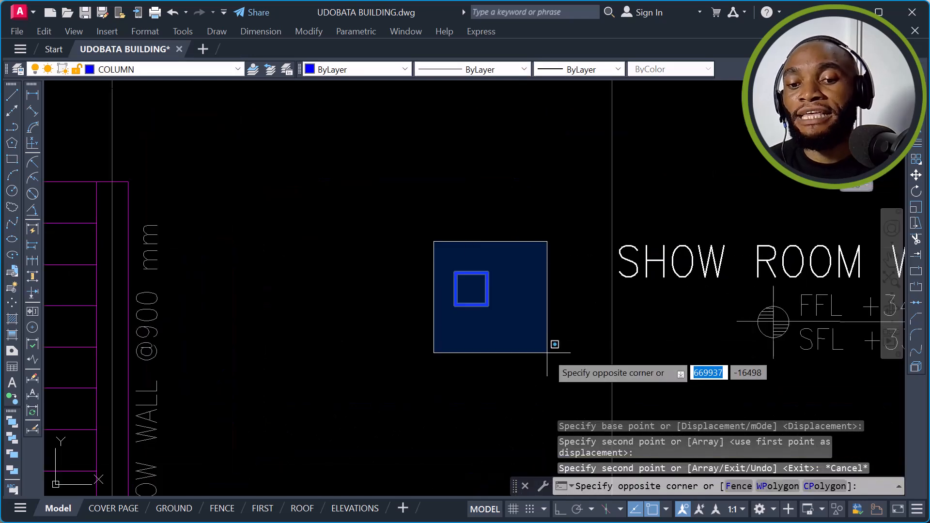
{"action": "left_click", "coordinate": [501, 317]}
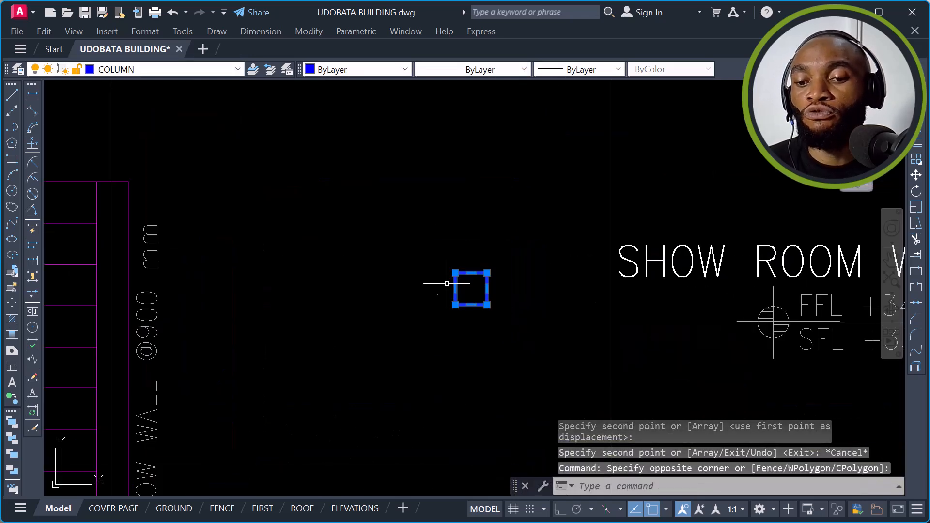
{"action": "scroll", "coordinate": [448, 276], "scroll_direction": "down", "scroll_amount": 2}
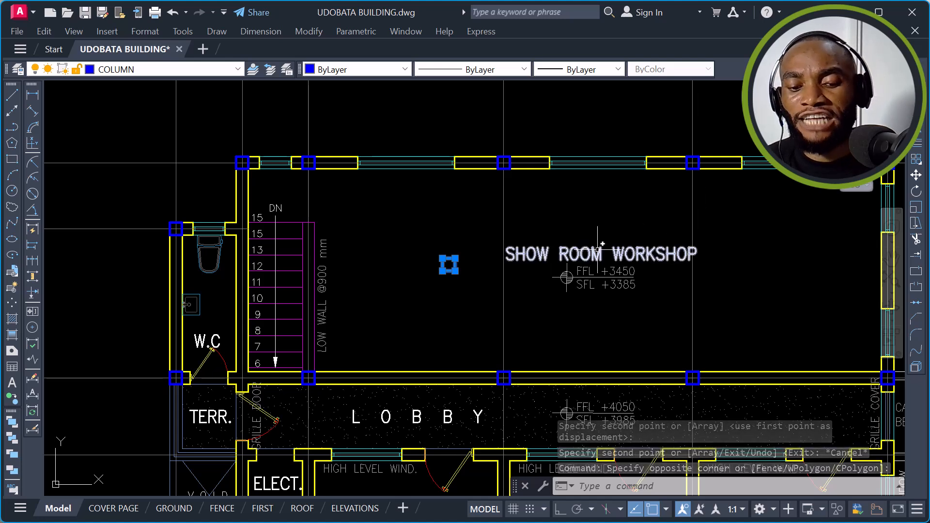
{"action": "type", "text": "E"}
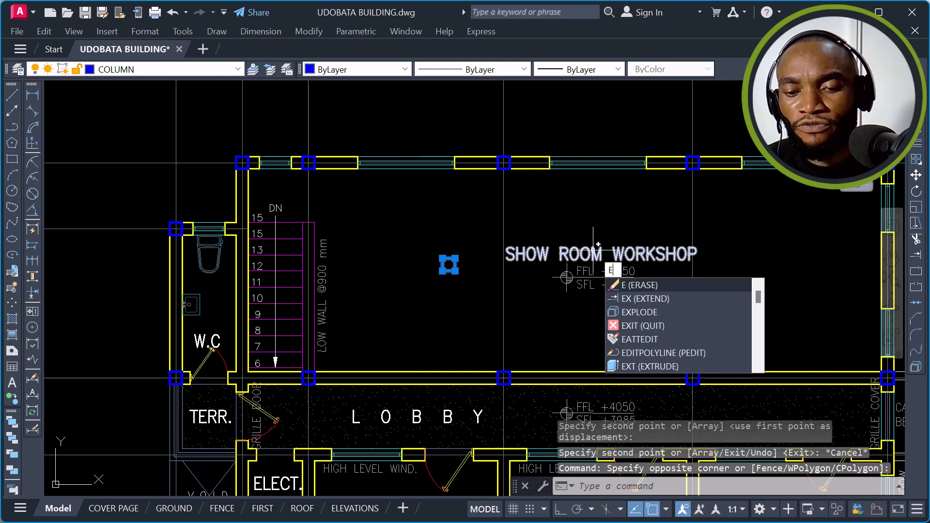
{"action": "key", "text": "Return"}
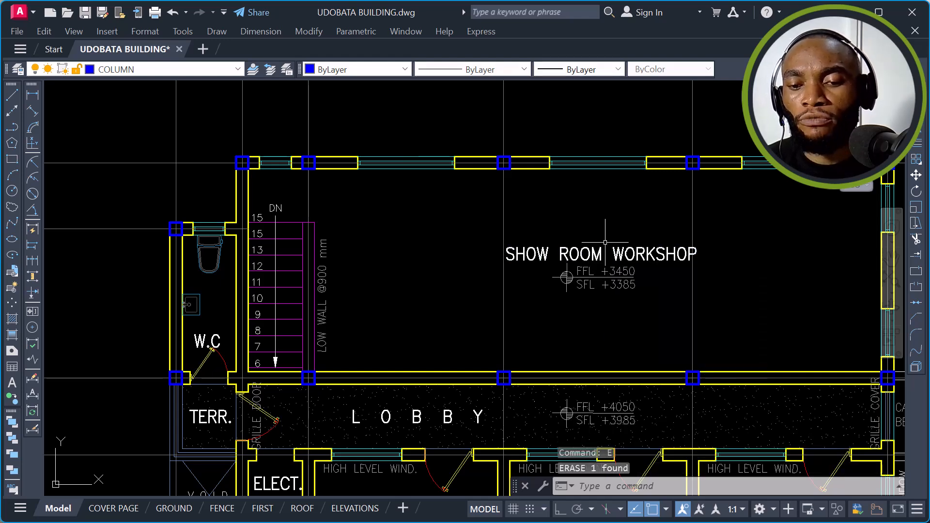
Step: Check the first floor columns against the walls and grid lines around the SHOW ROOM WORKSHOP, lobby, staircase, open shops and terrace
{"action": "scroll", "coordinate": [629, 228], "scroll_direction": "down", "scroll_amount": 3}
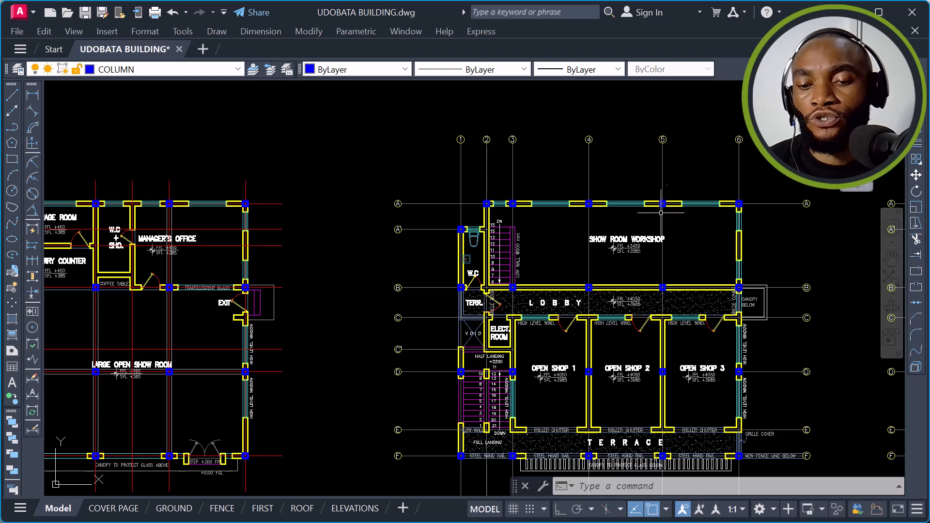
{"action": "scroll", "coordinate": [566, 247], "scroll_direction": "down", "scroll_amount": 2}
{"action": "middle_click_drag", "start_coordinate": [557, 245], "coordinate": [518, 211]}
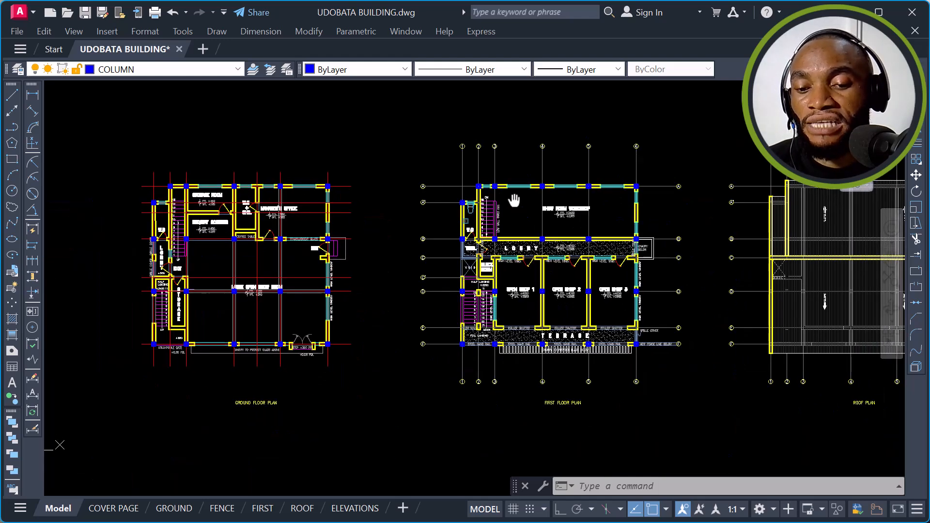
{"action": "scroll", "coordinate": [519, 211], "scroll_direction": "up", "scroll_amount": 4}
{"action": "scroll", "coordinate": [523, 106], "scroll_direction": "up", "scroll_amount": 2}
{"action": "scroll", "coordinate": [523, 106], "scroll_direction": "down", "scroll_amount": 1}
{"action": "scroll", "coordinate": [519, 124], "scroll_direction": "down", "scroll_amount": 2}
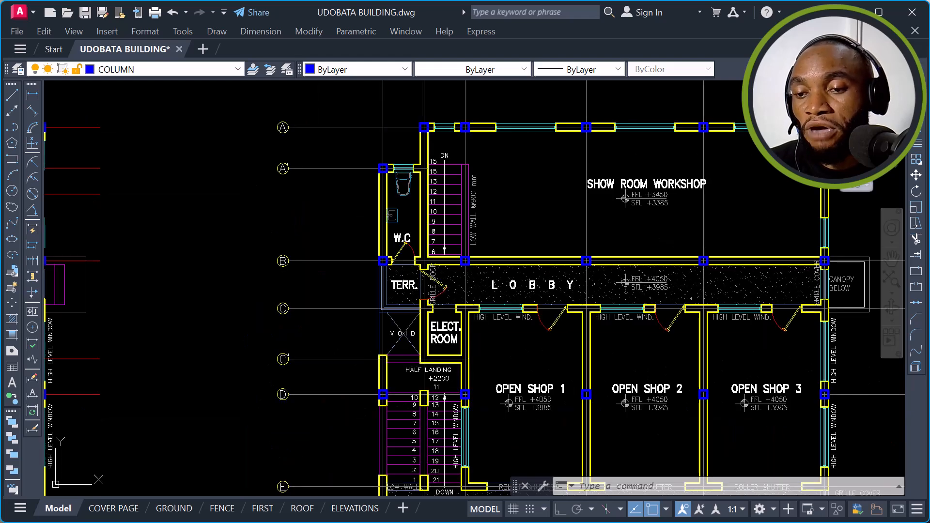
{"action": "middle_click_drag", "start_coordinate": [683, 145], "coordinate": [622, 145]}
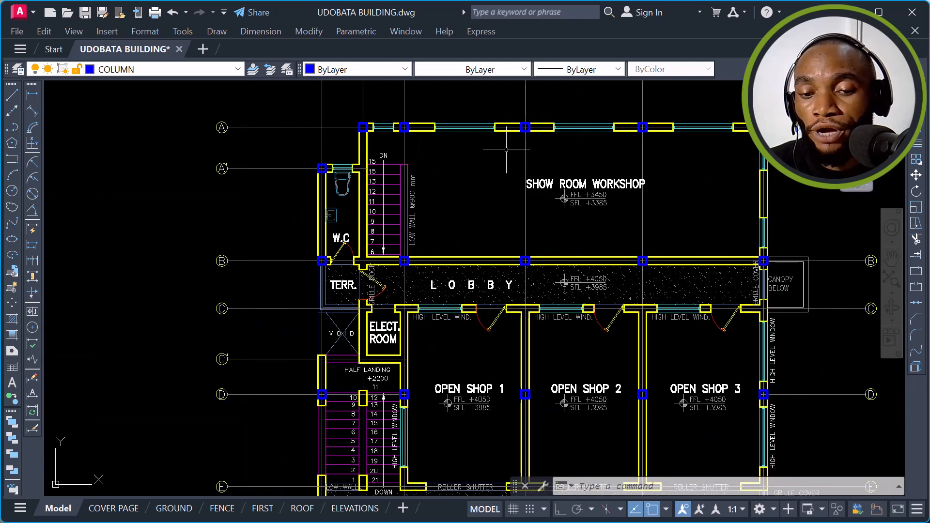
{"action": "scroll", "coordinate": [386, 247], "scroll_direction": "down", "scroll_amount": 3}
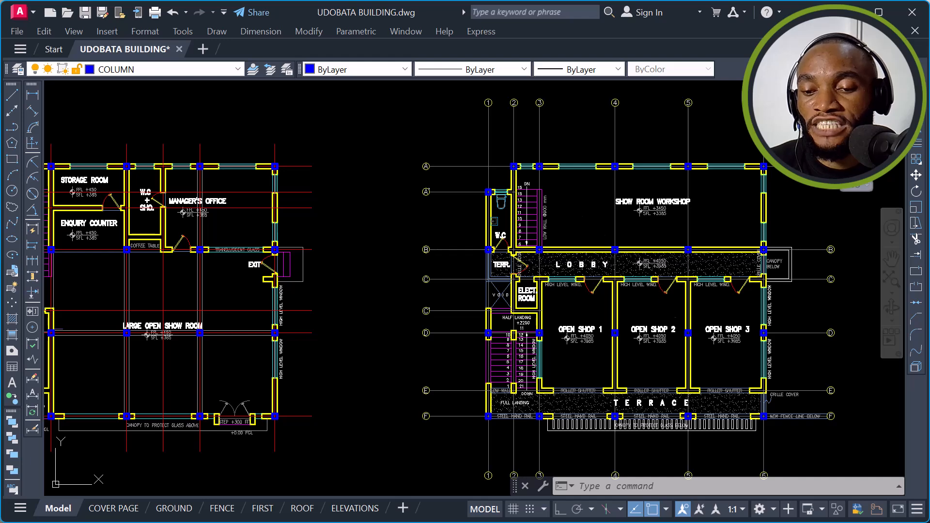
{"action": "scroll", "coordinate": [662, 267], "scroll_direction": "down", "scroll_amount": 2}
{"action": "scroll", "coordinate": [557, 367], "scroll_direction": "up", "scroll_amount": 4}
{"action": "middle_click_drag", "start_coordinate": [649, 311], "coordinate": [487, 309]}
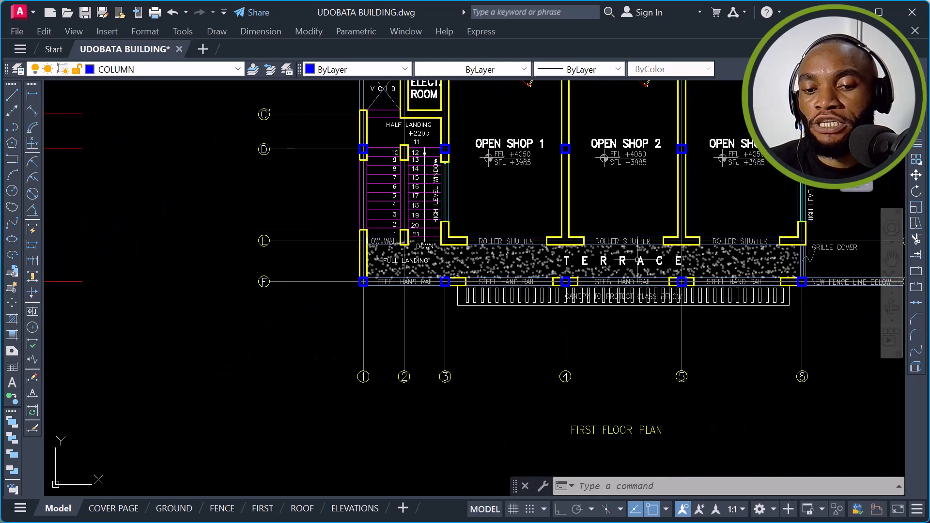
{"action": "middle_click_drag", "start_coordinate": [645, 266], "coordinate": [635, 290]}
{"action": "middle_click_drag", "start_coordinate": [487, 111], "coordinate": [485, 156]}
{"action": "scroll", "coordinate": [485, 156], "scroll_direction": "up", "scroll_amount": 2}
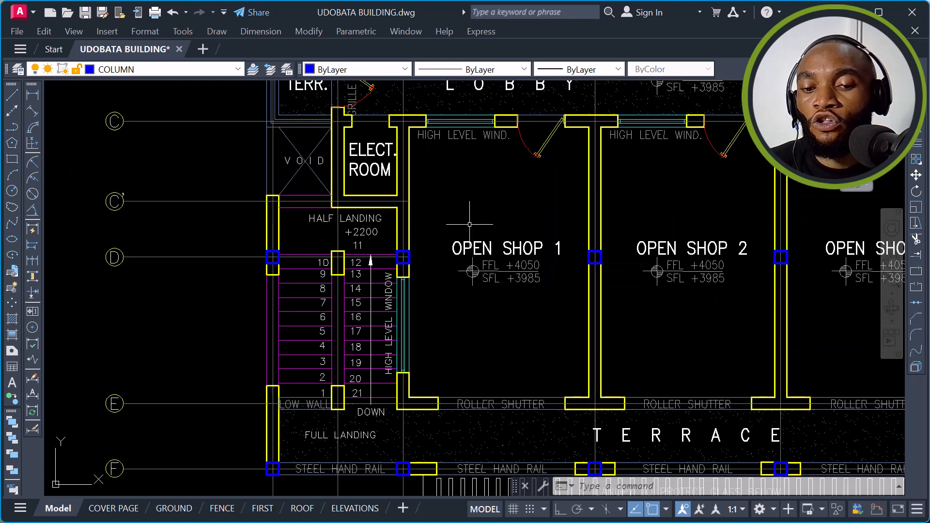
{"action": "scroll", "coordinate": [494, 301], "scroll_direction": "down", "scroll_amount": 2}
{"action": "middle_click_drag", "start_coordinate": [723, 276], "coordinate": [634, 297]}
{"action": "scroll", "coordinate": [700, 242], "scroll_direction": "up", "scroll_amount": 1}
{"action": "middle_click_drag", "start_coordinate": [702, 236], "coordinate": [704, 238]}
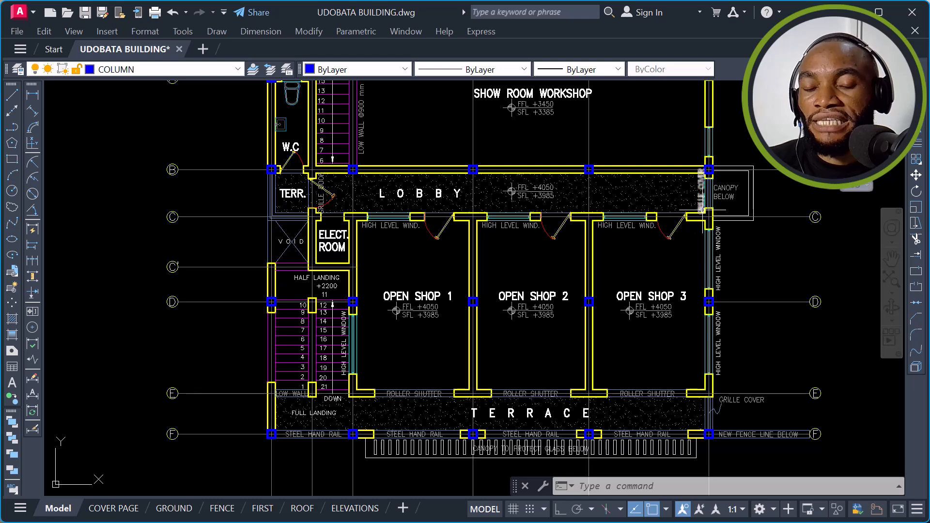
Step: Compare the ground floor column layout with the first floor plan beside it
{"action": "scroll", "coordinate": [704, 239], "scroll_direction": "down", "scroll_amount": 4}
{"action": "middle_click_drag", "start_coordinate": [446, 192], "coordinate": [592, 222]}
{"action": "scroll", "coordinate": [519, 195], "scroll_direction": "up", "scroll_amount": 2}
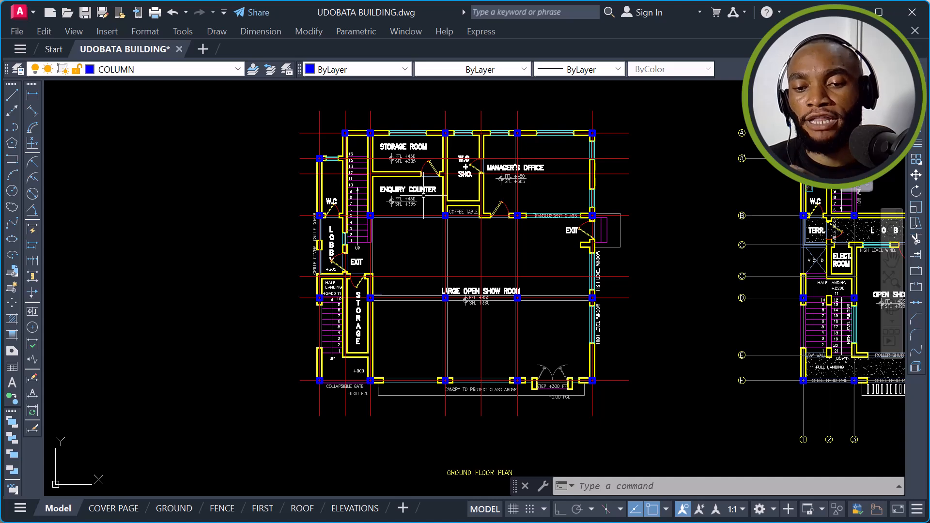
{"action": "scroll", "coordinate": [423, 195], "scroll_direction": "down", "scroll_amount": 5}
{"action": "scroll", "coordinate": [445, 178], "scroll_direction": "down", "scroll_amount": 1}
{"action": "scroll", "coordinate": [445, 178], "scroll_direction": "up", "scroll_amount": 6}
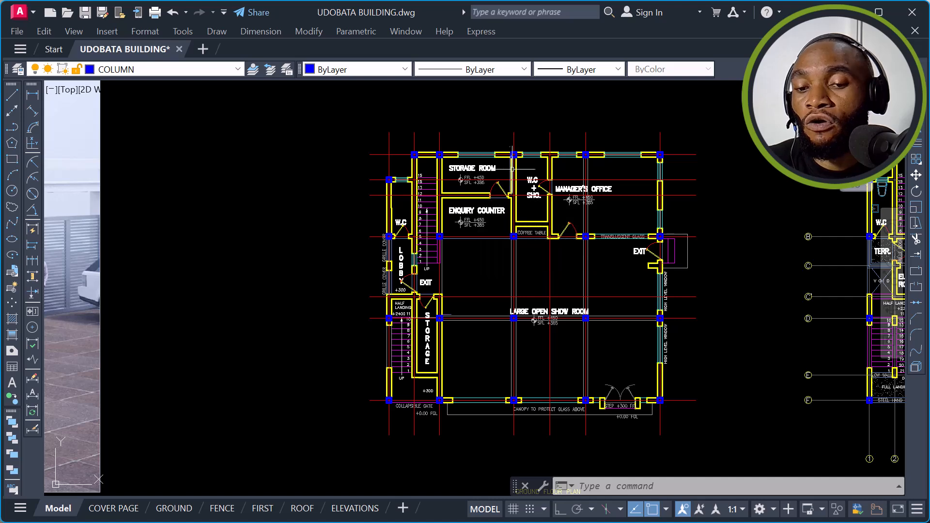
{"action": "scroll", "coordinate": [473, 144], "scroll_direction": "down", "scroll_amount": 2}
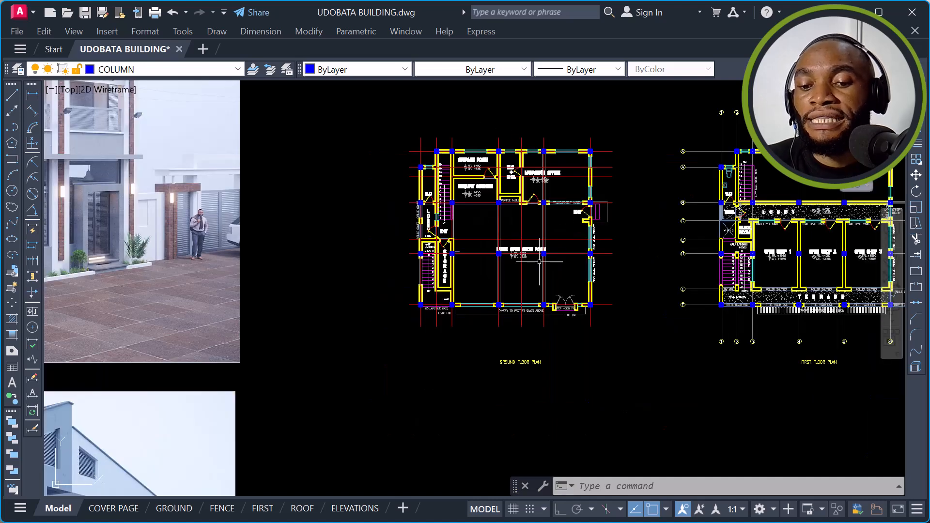
Step: Move the GROUND FLOOR PLAN title straight up, closer to the underside of its plan
{"action": "left_click", "coordinate": [531, 362]}
{"action": "type", "text": "m"}
{"action": "key", "text": "Return"}
{"action": "left_click", "coordinate": [598, 387]}
{"action": "left_click", "coordinate": [599, 353]}
Step: Move the GROUND FLOOR PLAN title slightly down so it sits clear below the red grid line ends
{"action": "scroll", "coordinate": [508, 322], "scroll_direction": "up", "scroll_amount": 5}
{"action": "left_click", "coordinate": [514, 321]}
{"action": "type", "text": "m"}
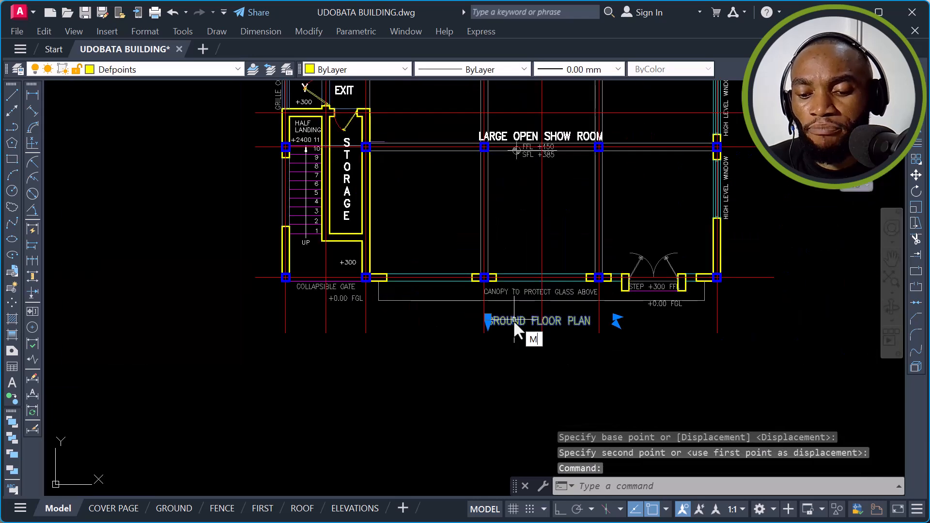
{"action": "key", "text": "Return"}
{"action": "left_click", "coordinate": [524, 357]}
{"action": "left_click", "coordinate": [518, 388]}
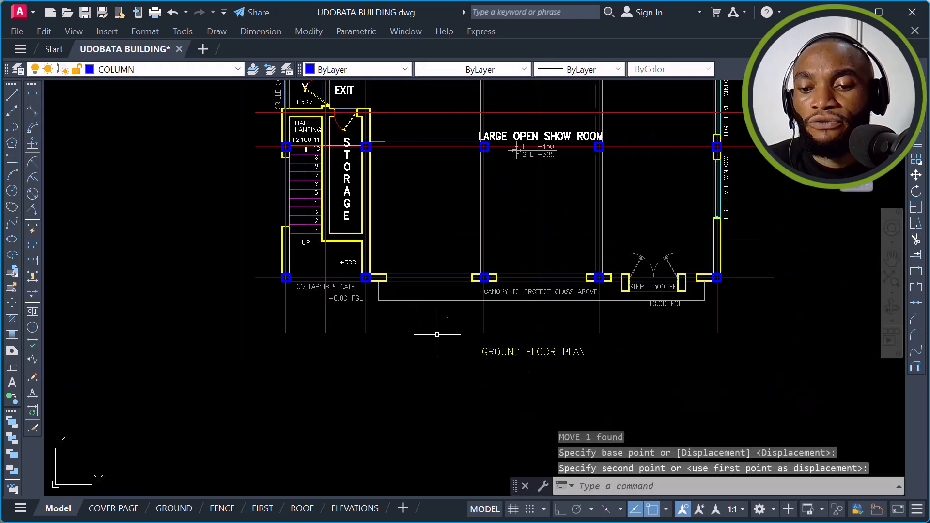
{"action": "scroll", "coordinate": [447, 334], "scroll_direction": "down", "scroll_amount": 3}
{"action": "scroll", "coordinate": [419, 235], "scroll_direction": "up", "scroll_amount": 1}
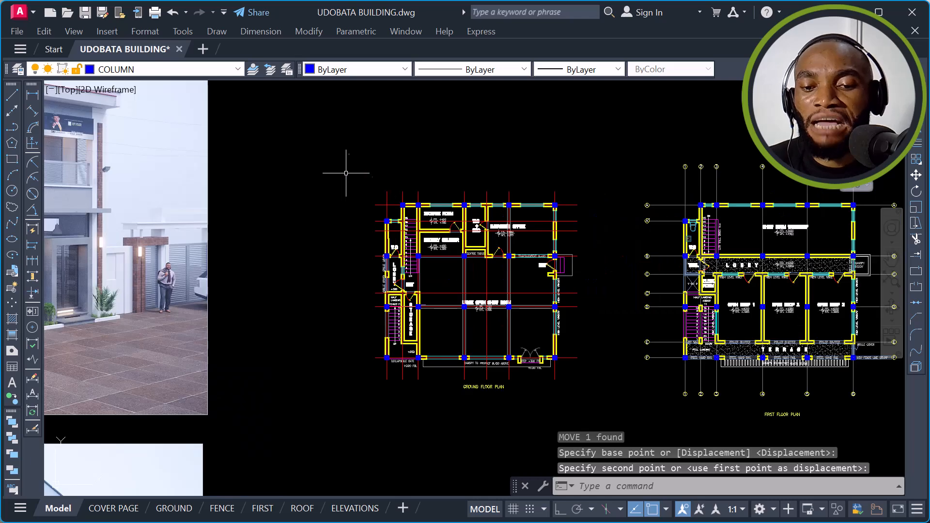
{"action": "left_click", "coordinate": [342, 169]}
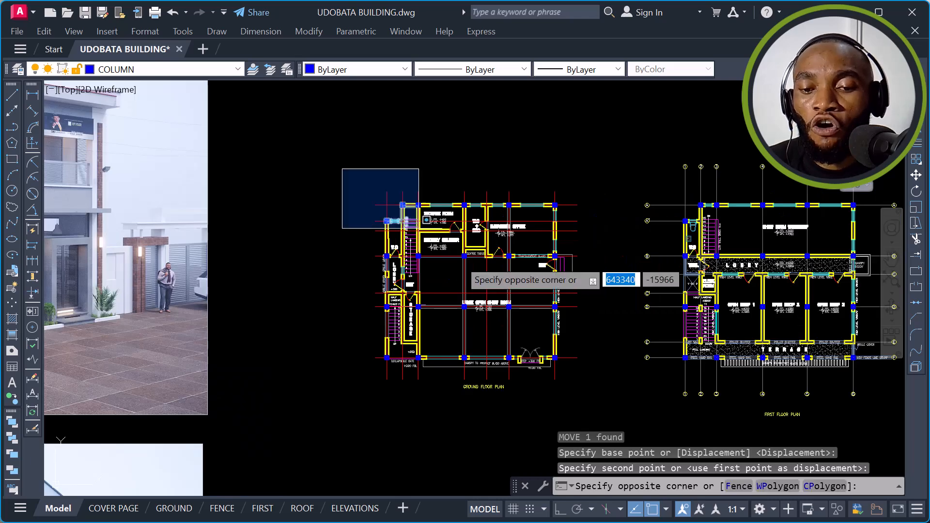
{"action": "left_click", "coordinate": [602, 412]}
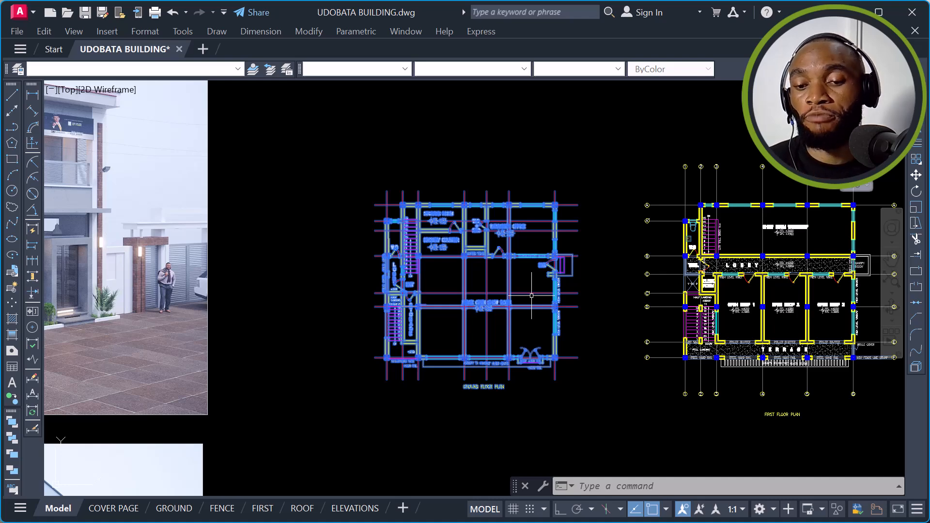
{"action": "key", "text": "Escape"}
Step: Examine the ground floor columns at the wall corners around the staircase, W.C and storage room
{"action": "scroll", "coordinate": [521, 266], "scroll_direction": "up", "scroll_amount": 4}
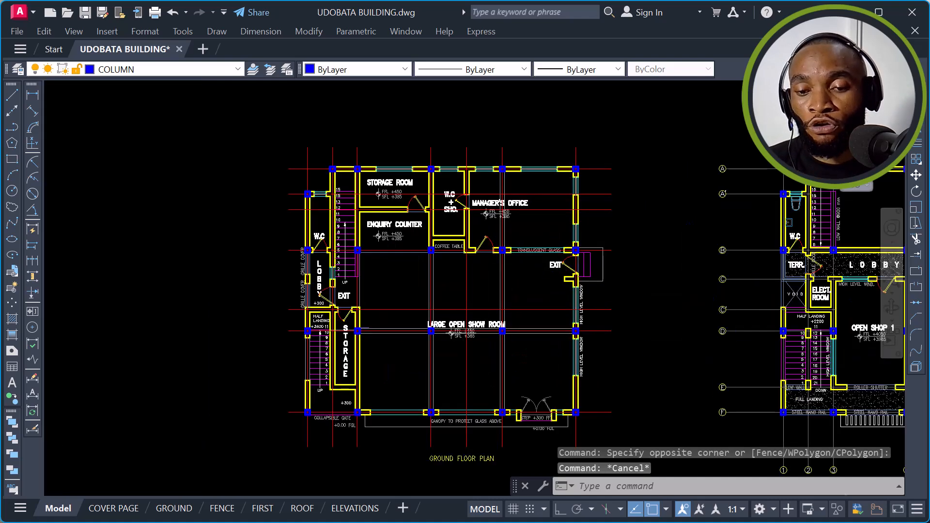
{"action": "middle_click_drag", "start_coordinate": [545, 193], "coordinate": [774, 225]}
{"action": "scroll", "coordinate": [398, 132], "scroll_direction": "up", "scroll_amount": 4}
{"action": "scroll", "coordinate": [494, 158], "scroll_direction": "up", "scroll_amount": 4}
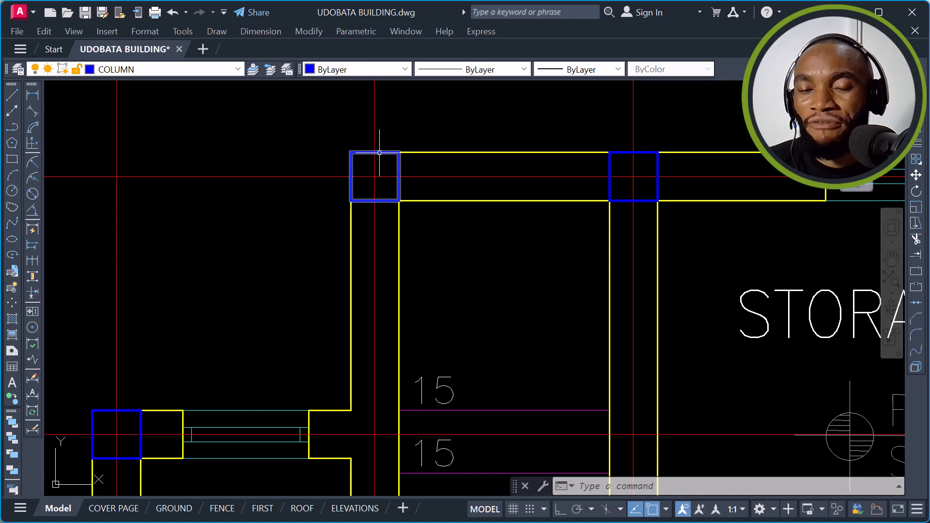
{"action": "scroll", "coordinate": [380, 152], "scroll_direction": "down", "scroll_amount": 8}
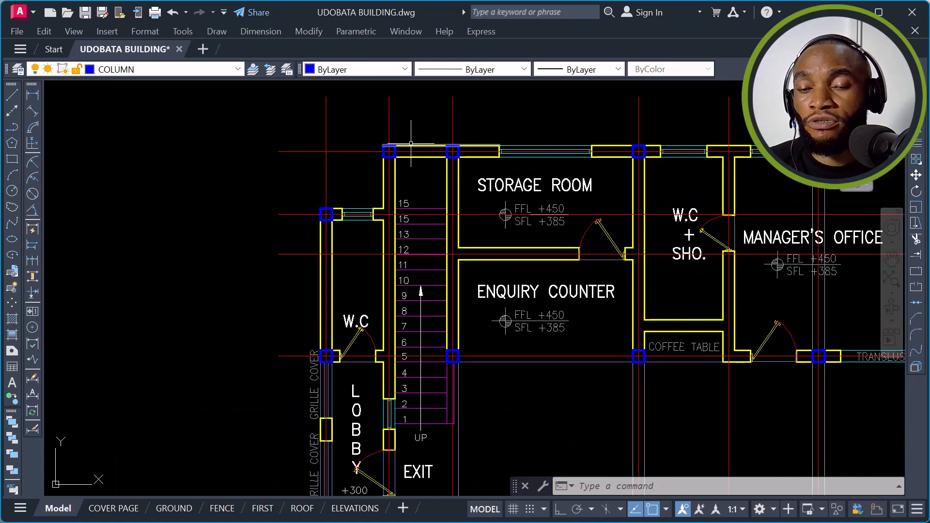
{"action": "scroll", "coordinate": [423, 148], "scroll_direction": "down", "scroll_amount": 5}
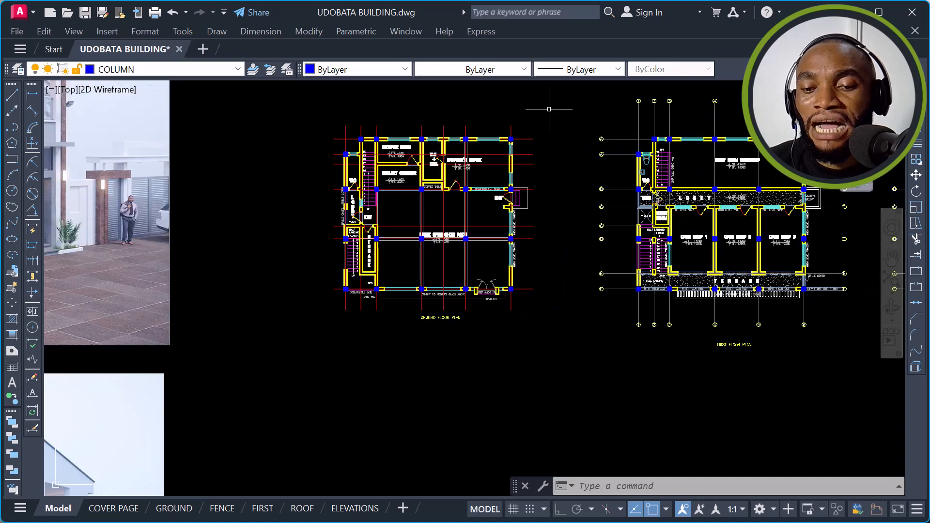
{"action": "left_click", "coordinate": [556, 102]}
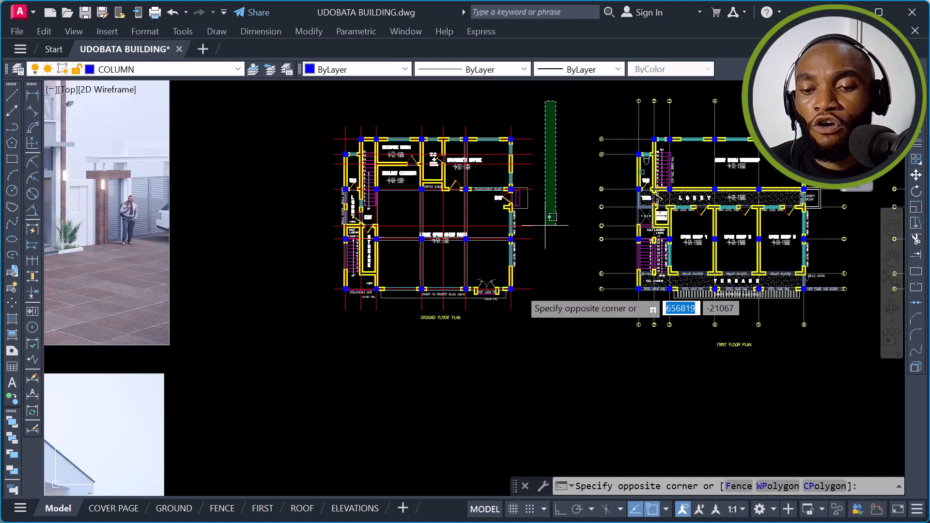
{"action": "left_click", "coordinate": [317, 334]}
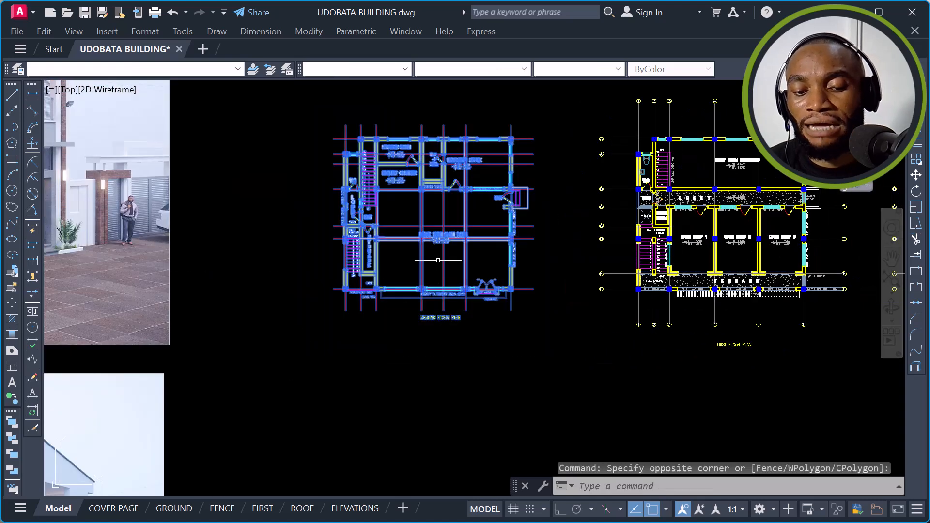
{"action": "key", "text": "Escape"}
{"action": "scroll", "coordinate": [548, 132], "scroll_direction": "down", "scroll_amount": 5}
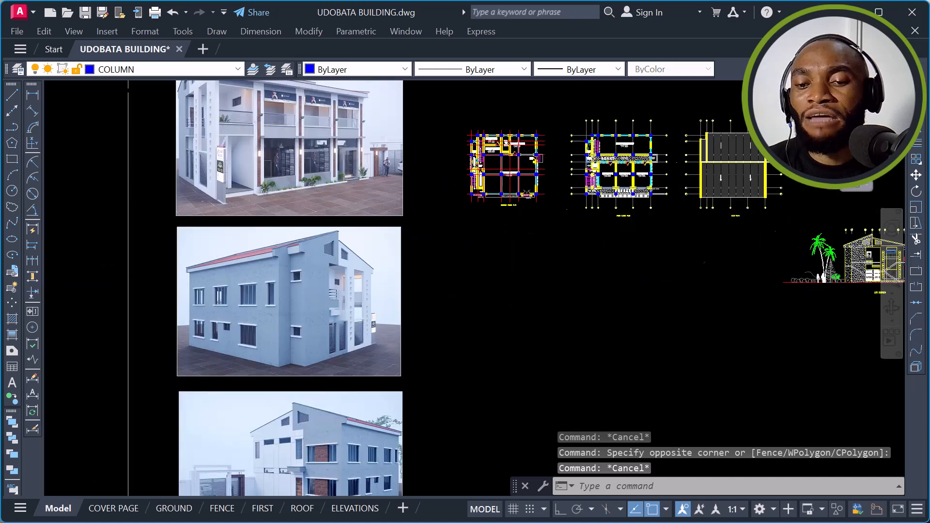
{"action": "scroll", "coordinate": [513, 189], "scroll_direction": "down", "scroll_amount": 2}
{"action": "scroll", "coordinate": [652, 188], "scroll_direction": "down", "scroll_amount": 2}
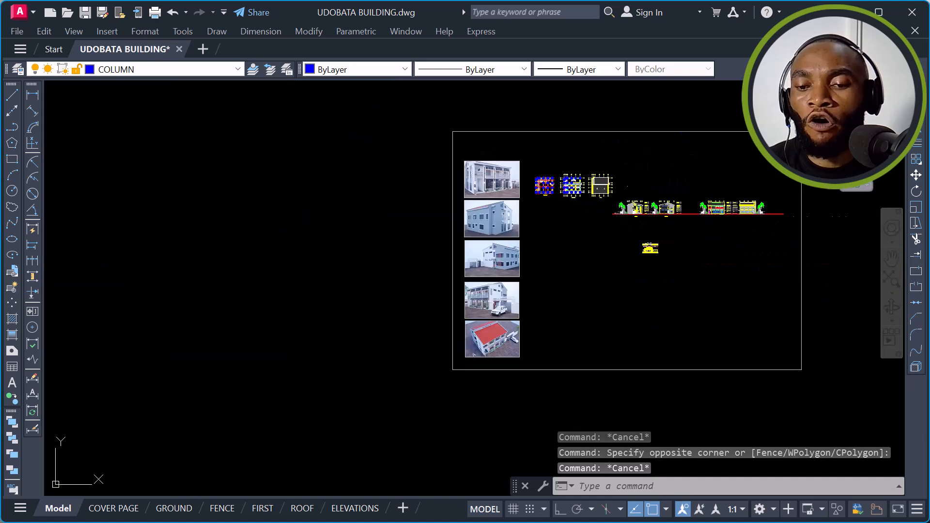
{"action": "scroll", "coordinate": [548, 167], "scroll_direction": "up", "scroll_amount": 6}
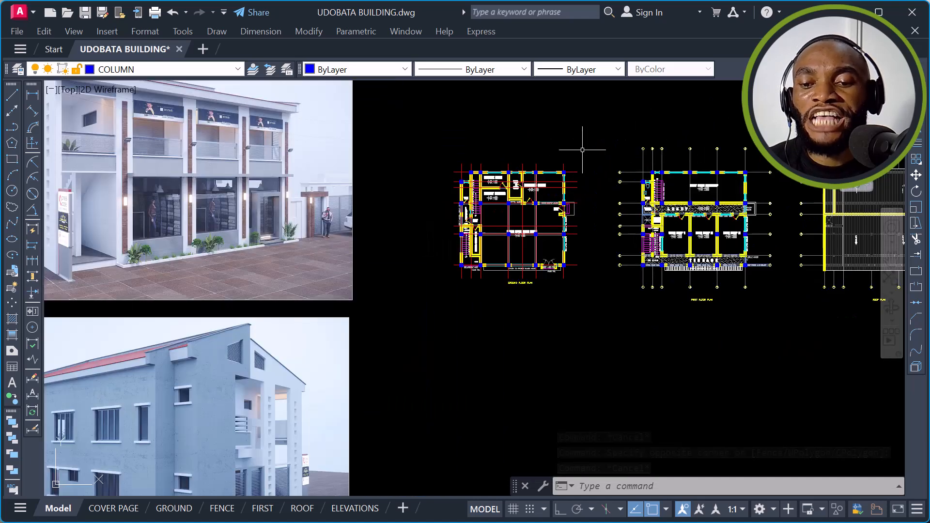
{"action": "scroll", "coordinate": [586, 146], "scroll_direction": "up", "scroll_amount": 3}
{"action": "left_click", "coordinate": [588, 141]}
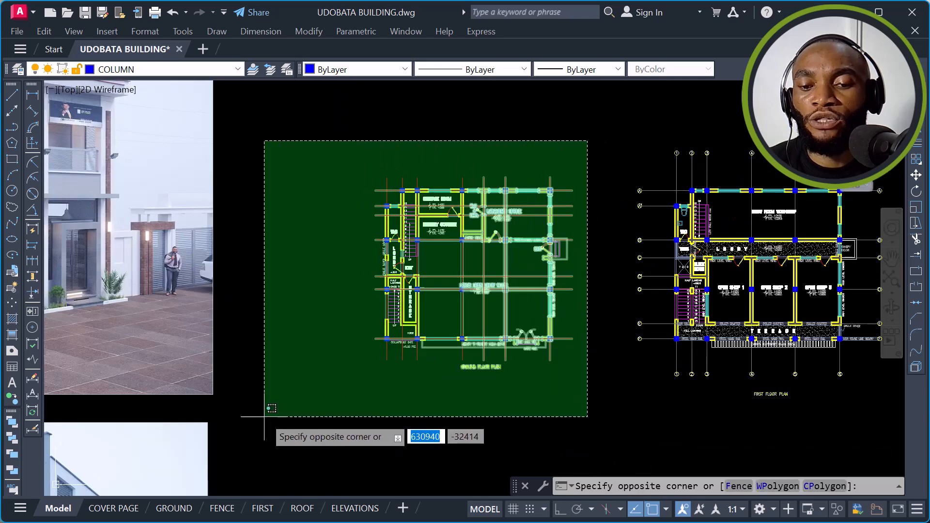
{"action": "left_click", "coordinate": [278, 418]}
{"action": "key", "text": "Escape"}
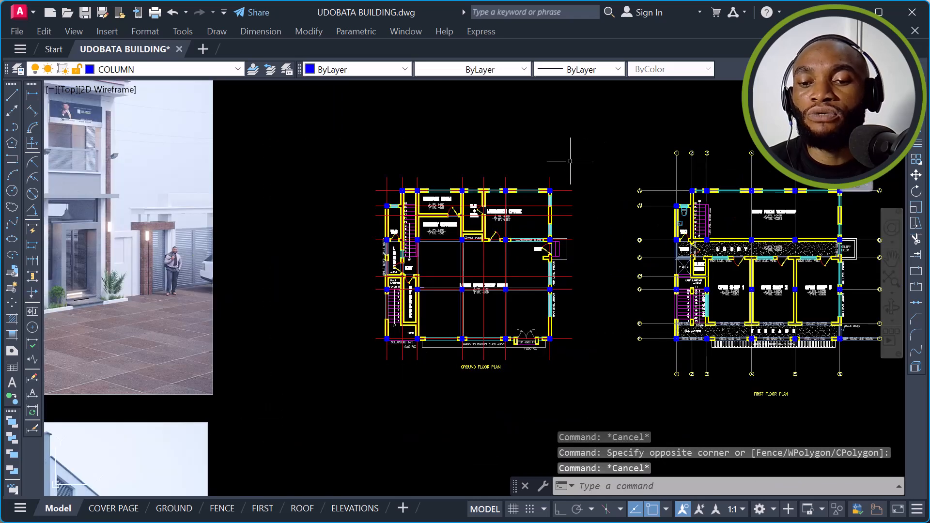
Step: Select the whole ground floor plan with its grid lines and title, and start Write Block for it
{"action": "left_click", "coordinate": [605, 125]}
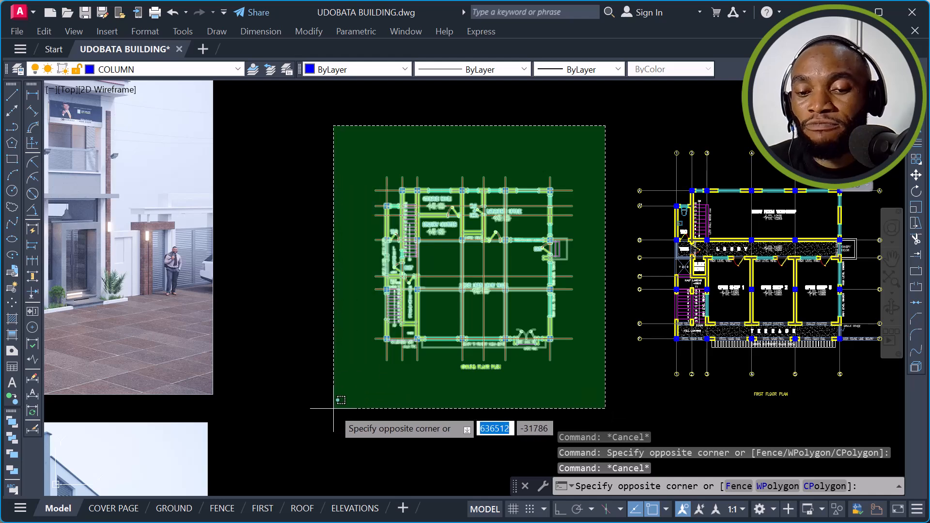
{"action": "left_click", "coordinate": [311, 432]}
{"action": "type", "text": "w"}
{"action": "key", "text": "Return"}
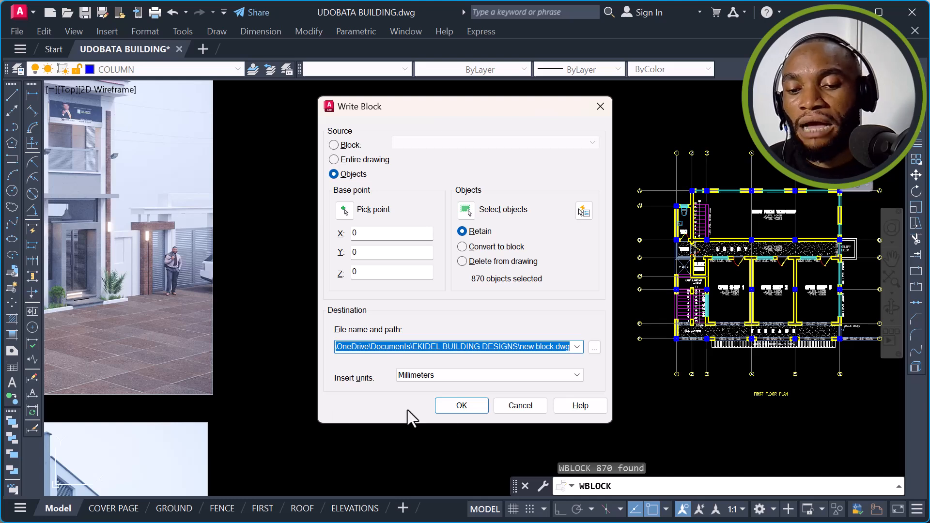
Step: Set the Write Block destination to the UDOBATA PLAZA folder on the Desktop
{"action": "left_click", "coordinate": [599, 353]}
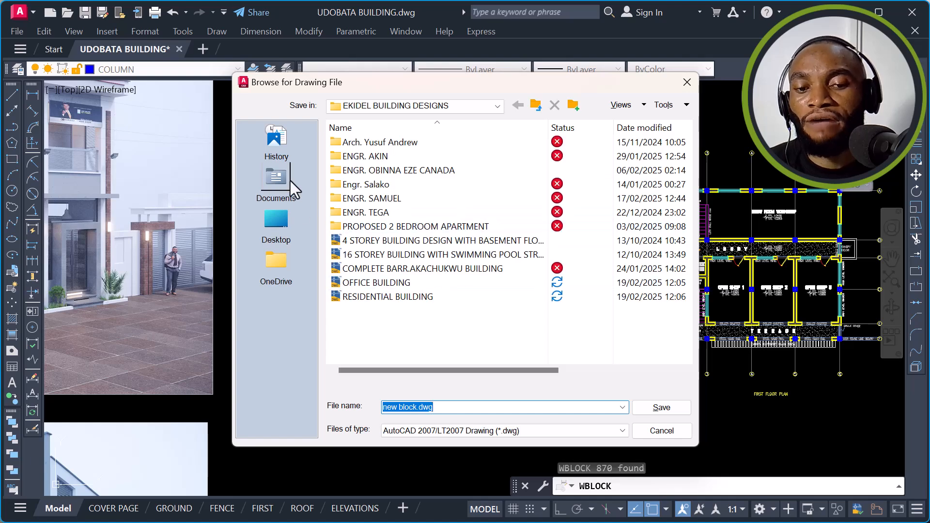
{"action": "left_click", "coordinate": [280, 216]}
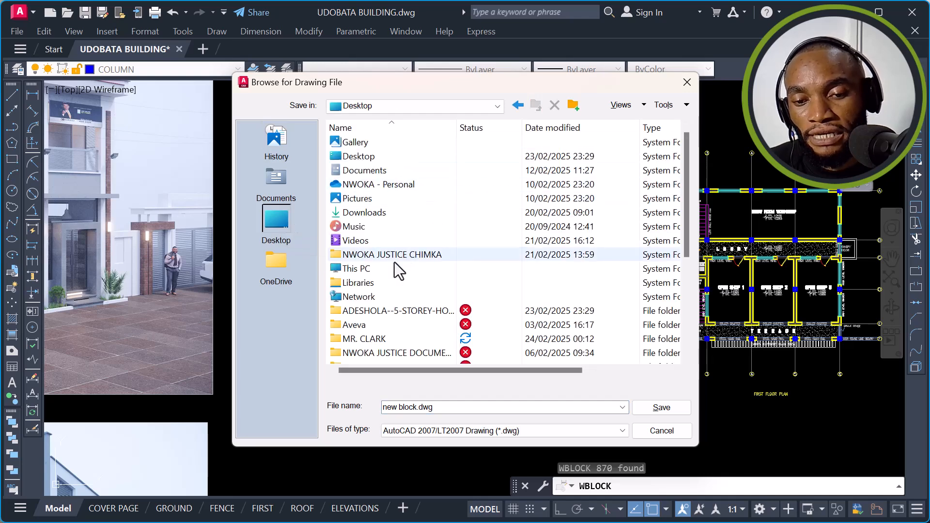
{"action": "scroll", "coordinate": [664, 222], "scroll_direction": "down", "scroll_amount": 1}
{"action": "scroll", "coordinate": [688, 178], "scroll_direction": "down", "scroll_amount": 2}
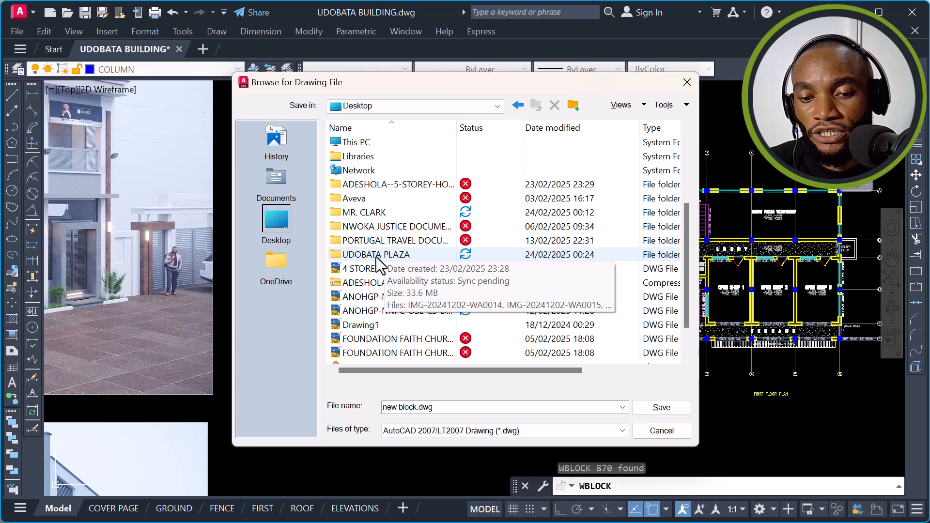
{"action": "double_click", "coordinate": [372, 254]}
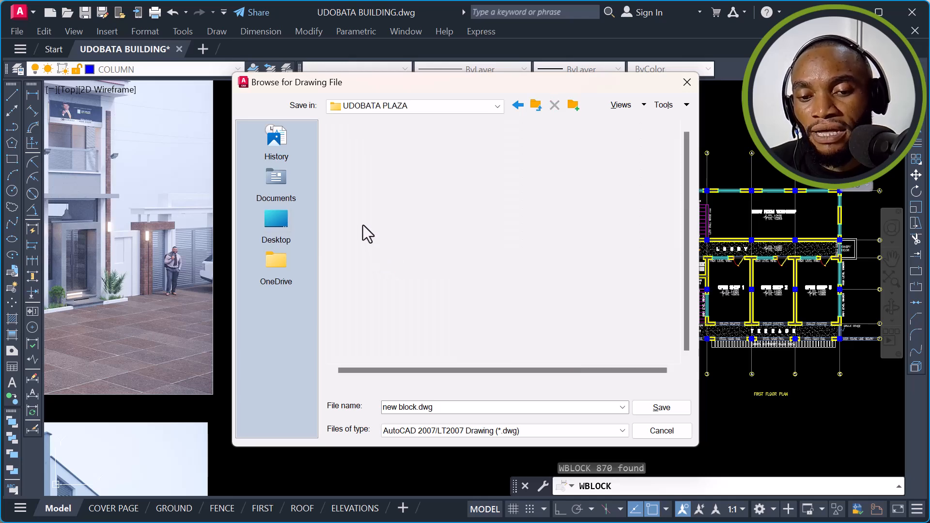
Step: Name the exported block file UDOBATA STRUC.PLAN
{"action": "left_click", "coordinate": [439, 412]}
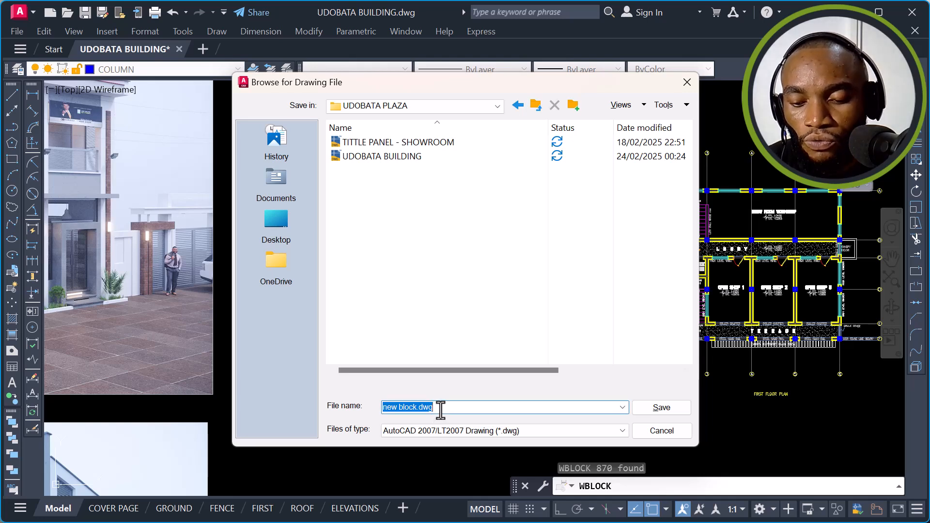
{"action": "type", "text": "UDOBATA"}
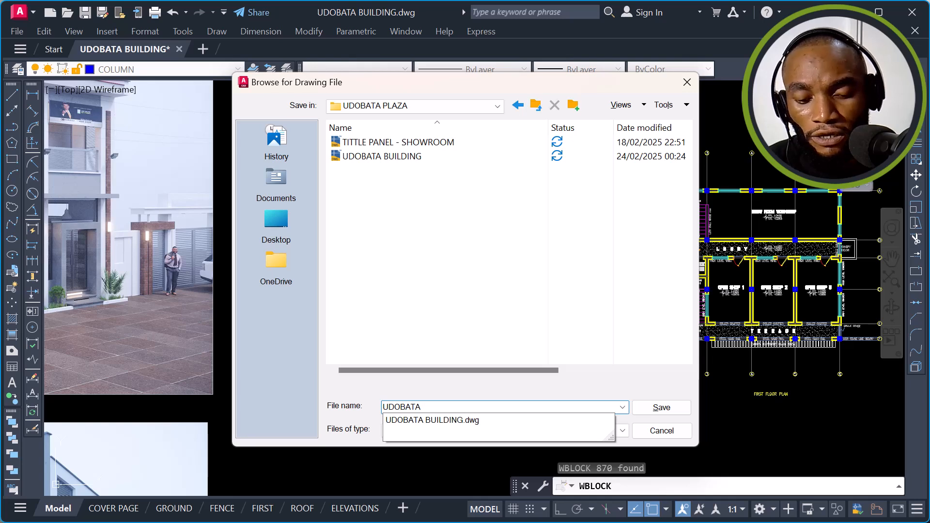
{"action": "type", "text": "STRUC.GA"}
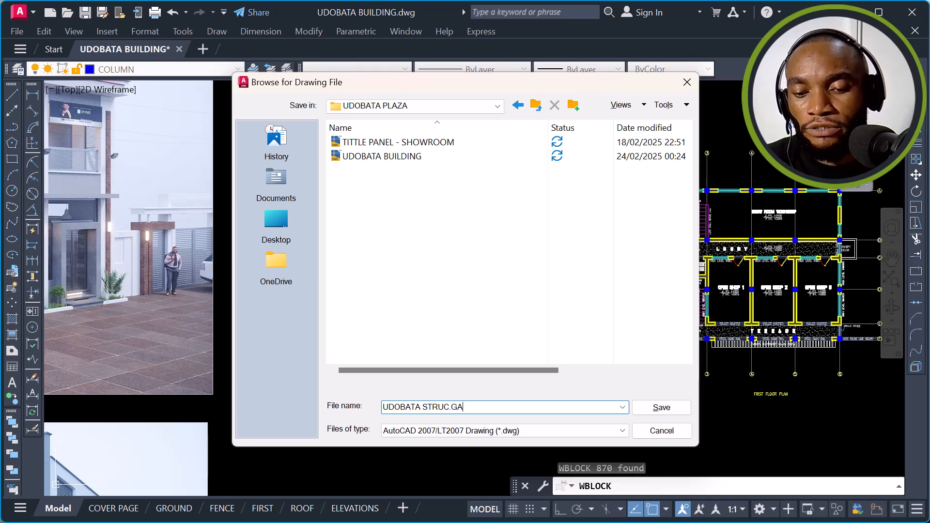
{"action": "key", "text": "BackSpace"}
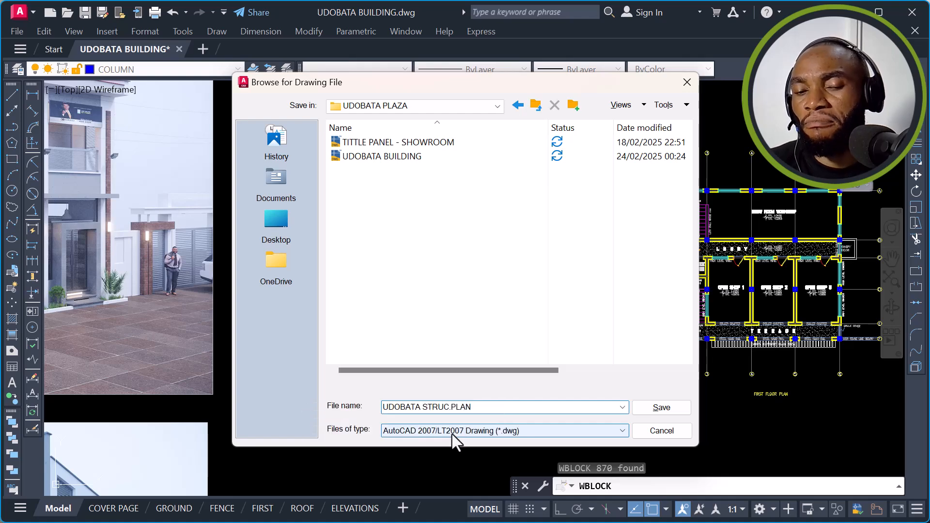
Step: Set the file type to AutoCAD 2018 DXF (*.dxf) and write the selected ground floor plan to that file
{"action": "left_click", "coordinate": [454, 436]}
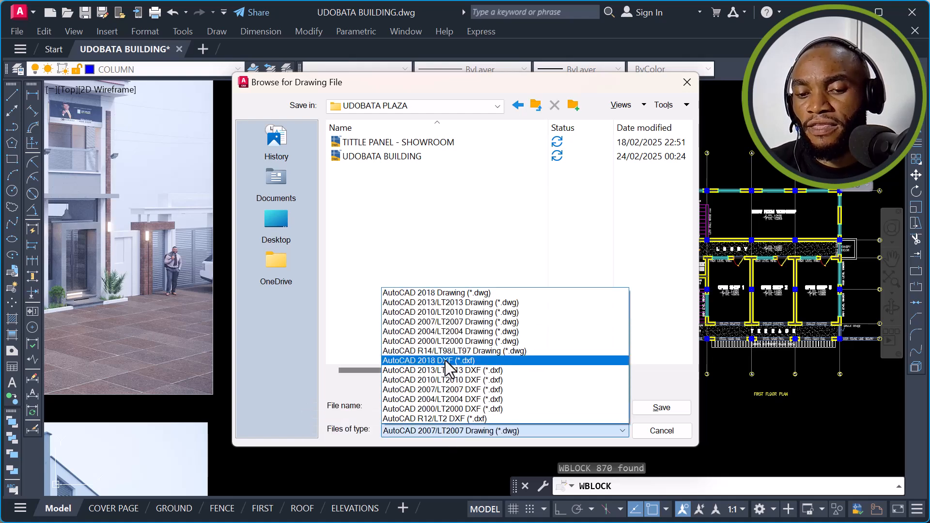
{"action": "left_click", "coordinate": [583, 254]}
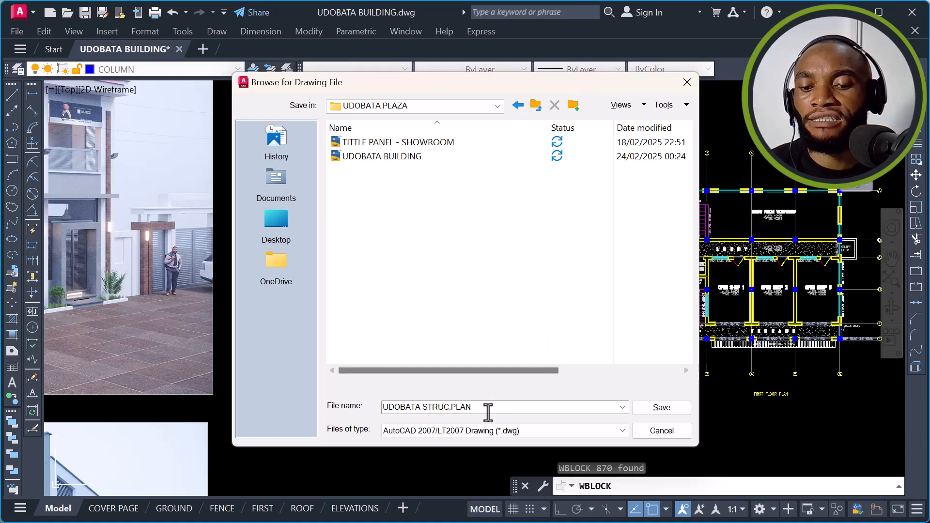
{"action": "left_click", "coordinate": [480, 431]}
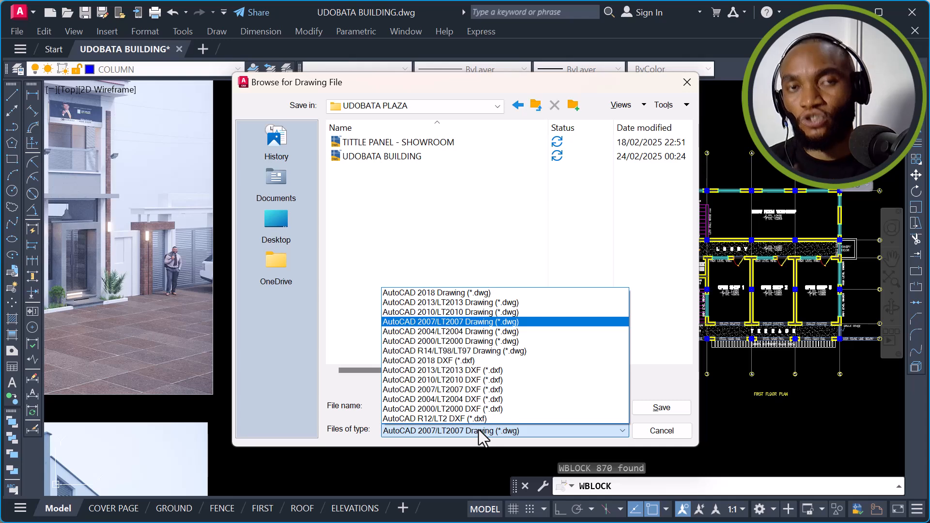
{"action": "left_click", "coordinate": [477, 362]}
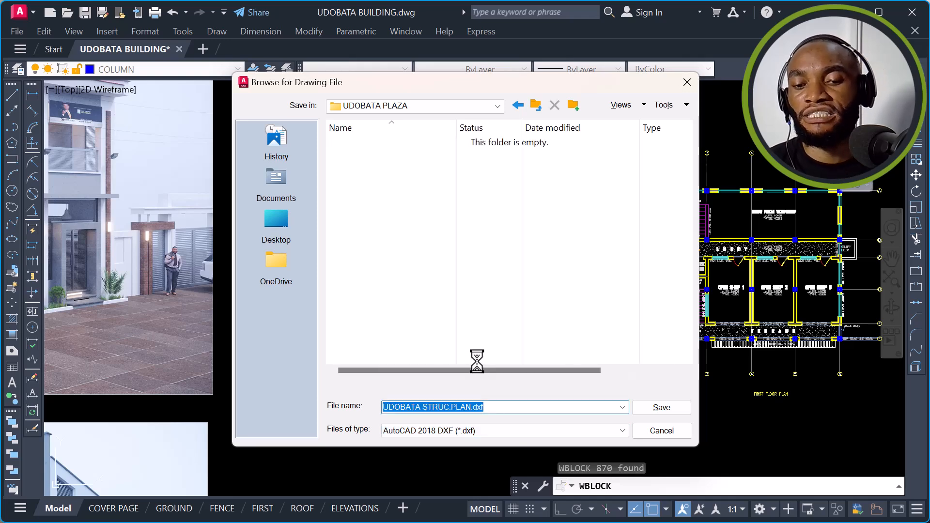
{"action": "left_click", "coordinate": [651, 408]}
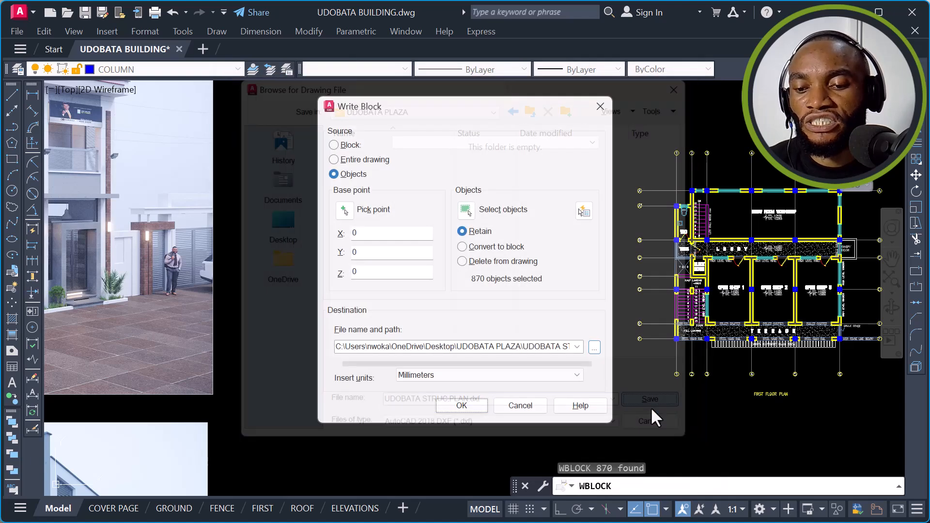
{"action": "left_click", "coordinate": [463, 405]}
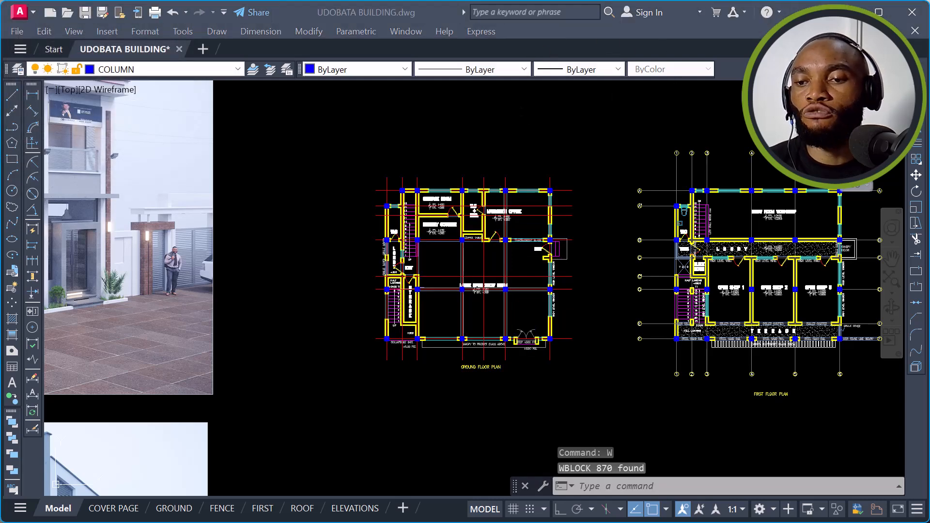
Step: Switch to the desktop and open the exported UDOBATA STRUC.PLAN DXF file from the UDOBATA PLAZA folder
{"action": "left_click", "coordinate": [845, 12]}
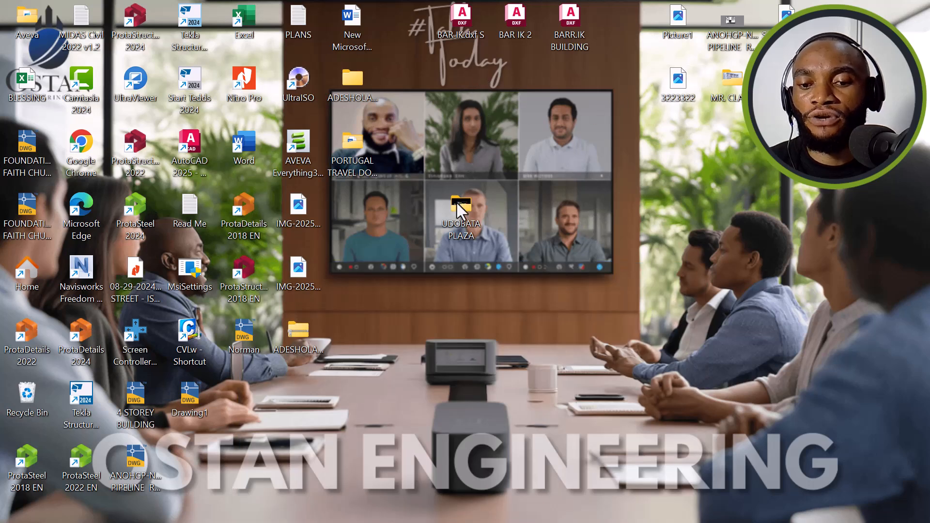
{"action": "double_click", "coordinate": [456, 210]}
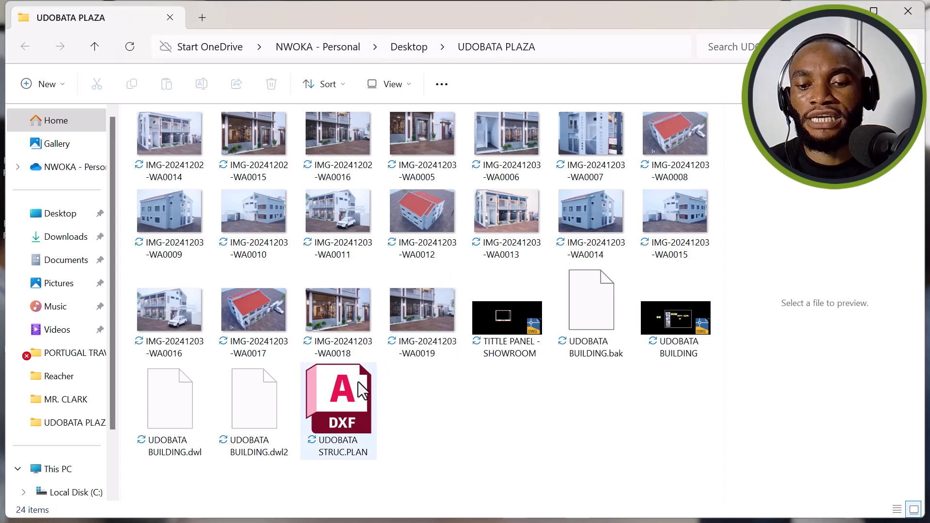
{"action": "left_click", "coordinate": [349, 406]}
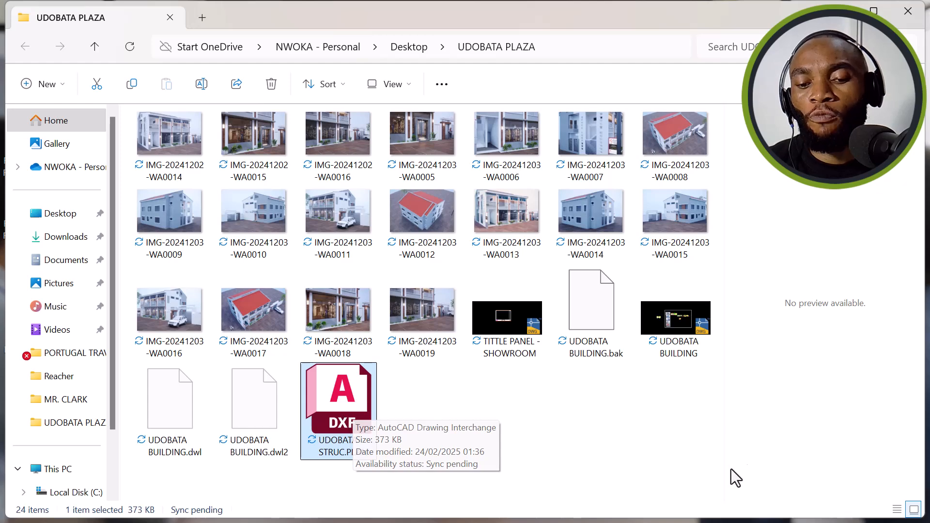
{"action": "double_click", "coordinate": [324, 399]}
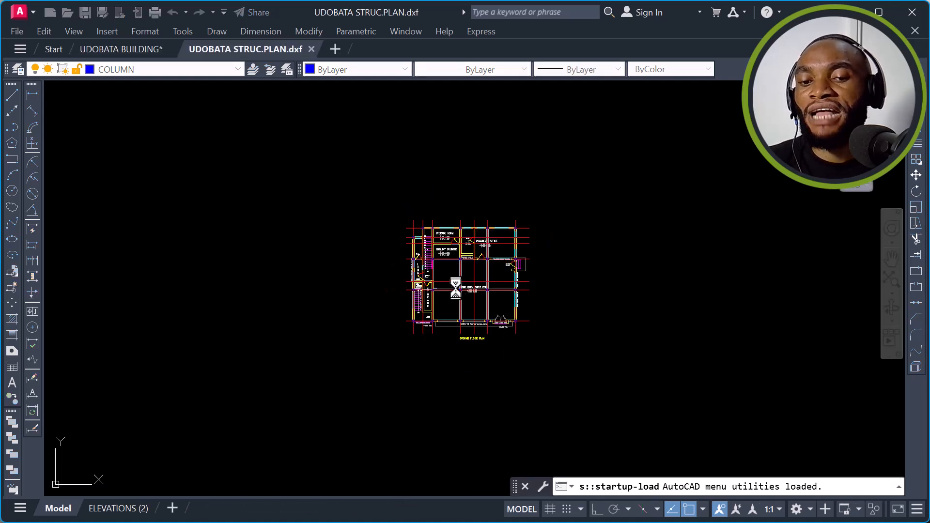
Step: Turn on lineweight display in the exported UDOBATA STRUC.PLAN drawing
{"action": "scroll", "coordinate": [483, 268], "scroll_direction": "down", "scroll_amount": 2}
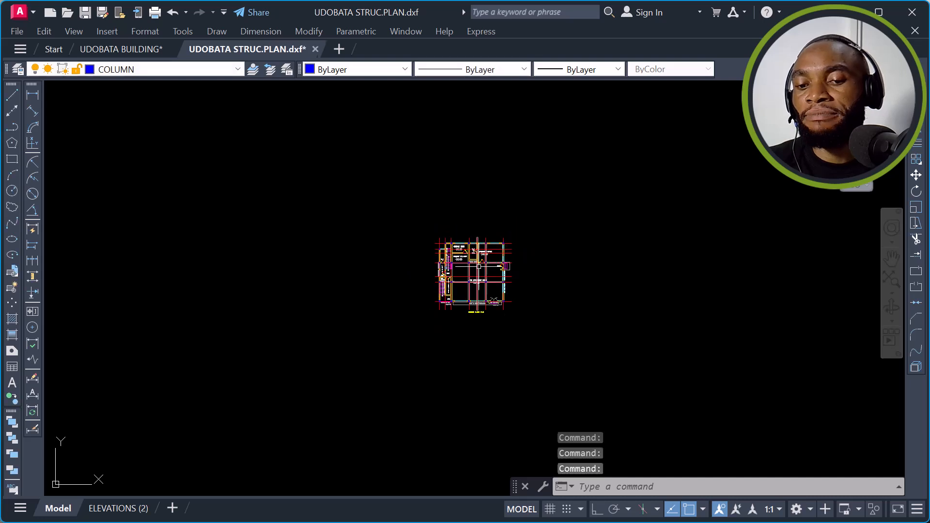
{"action": "scroll", "coordinate": [482, 265], "scroll_direction": "up", "scroll_amount": 5}
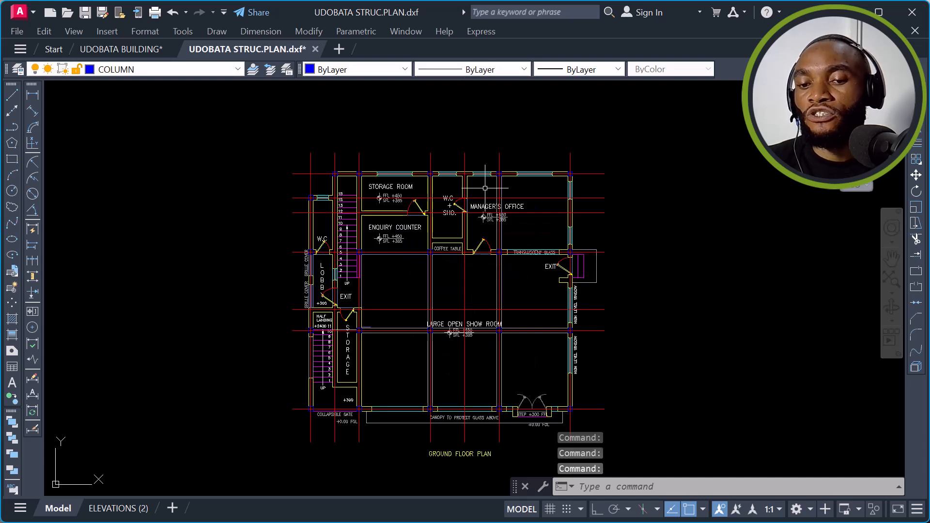
{"action": "type", "text": "LW"}
{"action": "key", "text": "Return"}
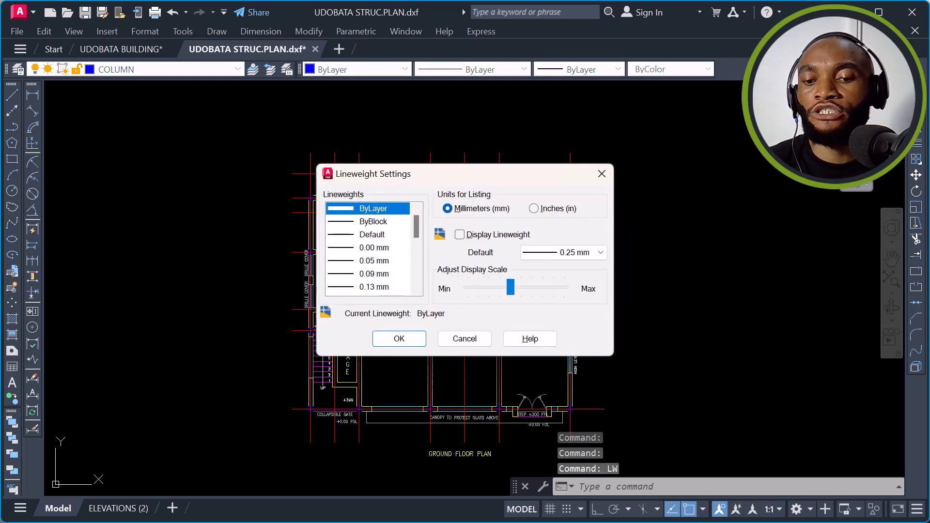
{"action": "left_click", "coordinate": [460, 235]}
{"action": "left_click", "coordinate": [420, 338]}
Step: Examine the exported ground floor plan, checking its walls, columns, grid lines and title
{"action": "scroll", "coordinate": [412, 225], "scroll_direction": "up", "scroll_amount": 2}
{"action": "scroll", "coordinate": [489, 182], "scroll_direction": "down", "scroll_amount": 6}
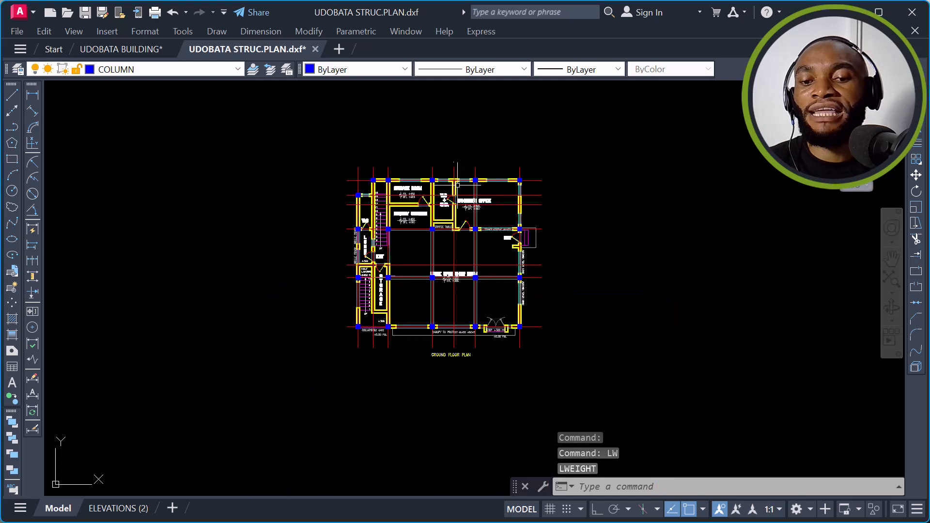
{"action": "scroll", "coordinate": [477, 197], "scroll_direction": "up", "scroll_amount": 5}
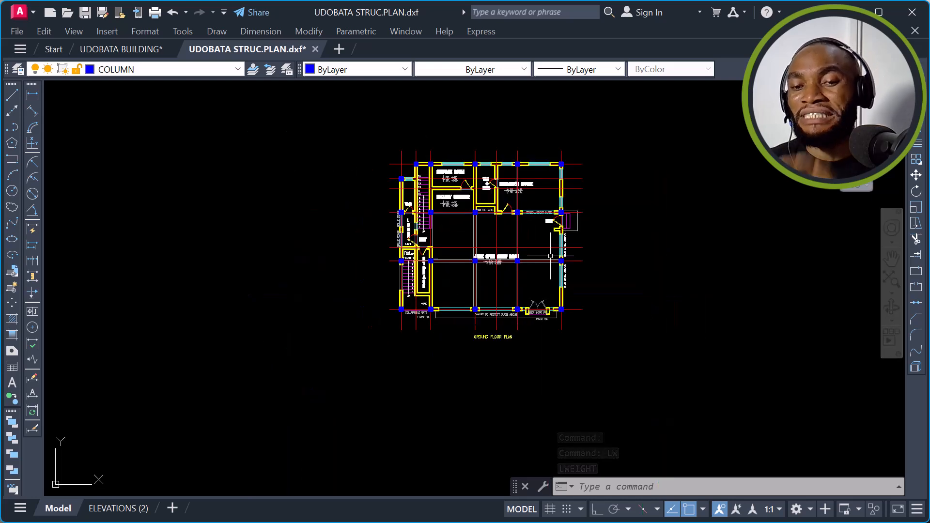
{"action": "scroll", "coordinate": [566, 207], "scroll_direction": "down", "scroll_amount": 4}
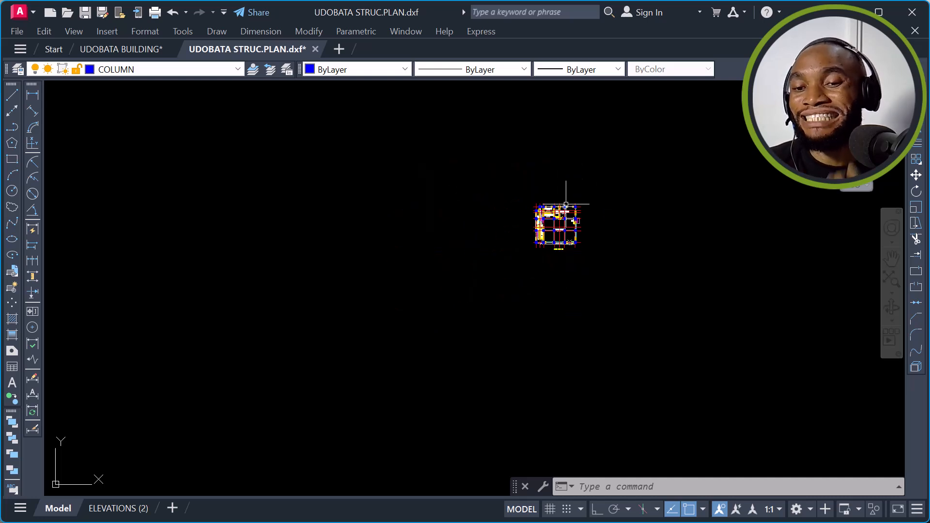
{"action": "scroll", "coordinate": [567, 208], "scroll_direction": "up", "scroll_amount": 2}
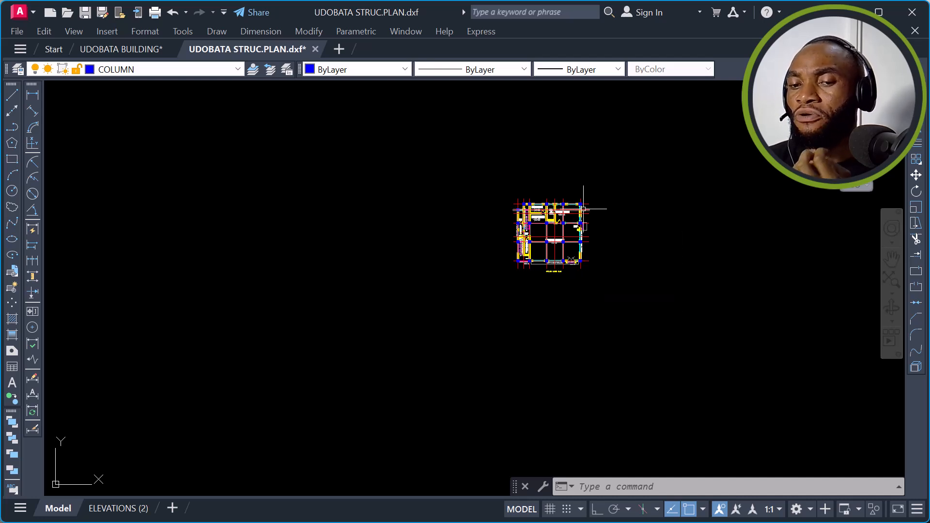
{"action": "scroll", "coordinate": [584, 209], "scroll_direction": "up", "scroll_amount": 2}
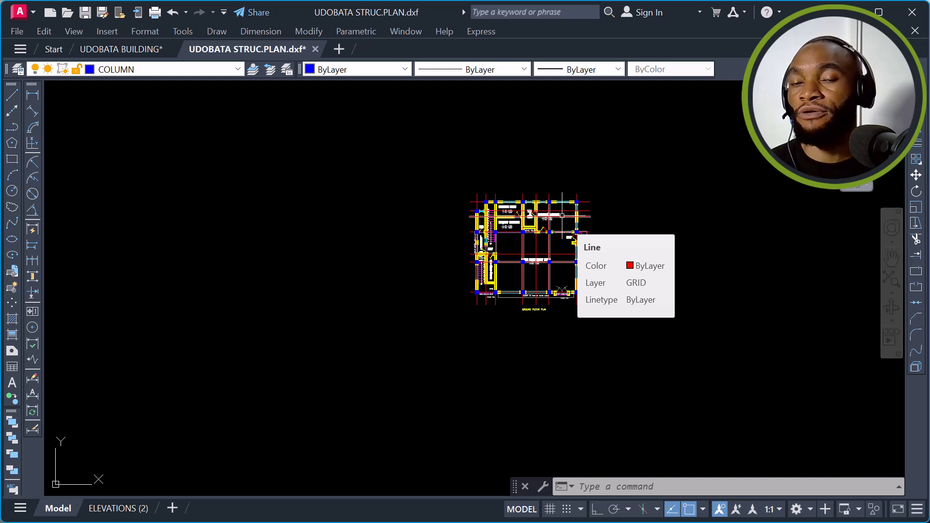
{"action": "scroll", "coordinate": [552, 213], "scroll_direction": "up", "scroll_amount": 2}
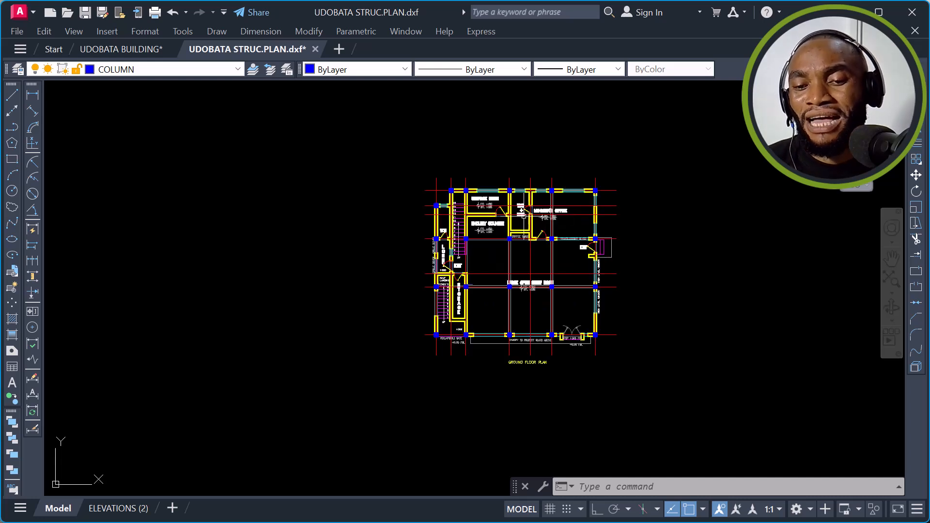
{"action": "scroll", "coordinate": [517, 179], "scroll_direction": "down", "scroll_amount": 2}
{"action": "scroll", "coordinate": [518, 179], "scroll_direction": "up", "scroll_amount": 6}
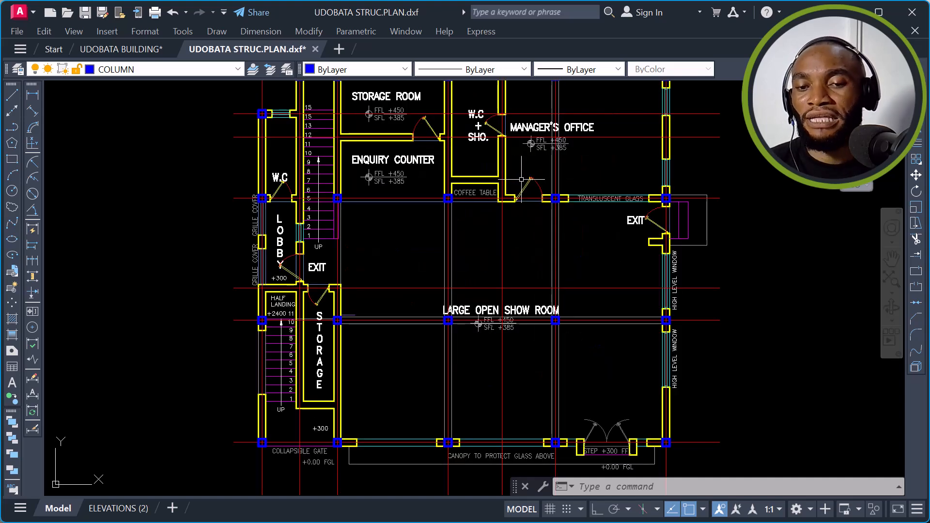
{"action": "scroll", "coordinate": [499, 216], "scroll_direction": "down", "scroll_amount": 4}
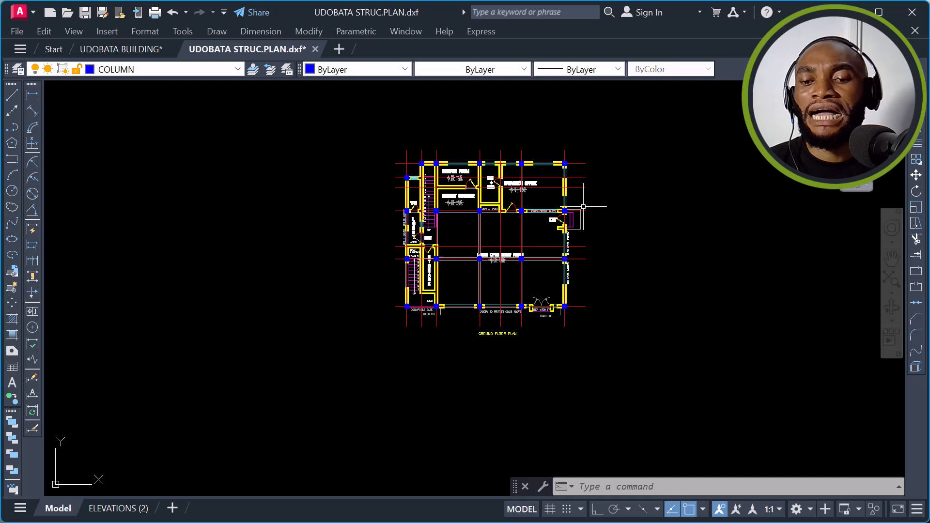
Step: Draw a reference line from the drawing origin 0,0 to a free point below and to the right of it
{"action": "type", "text": "l"}
{"action": "key", "text": "Return"}
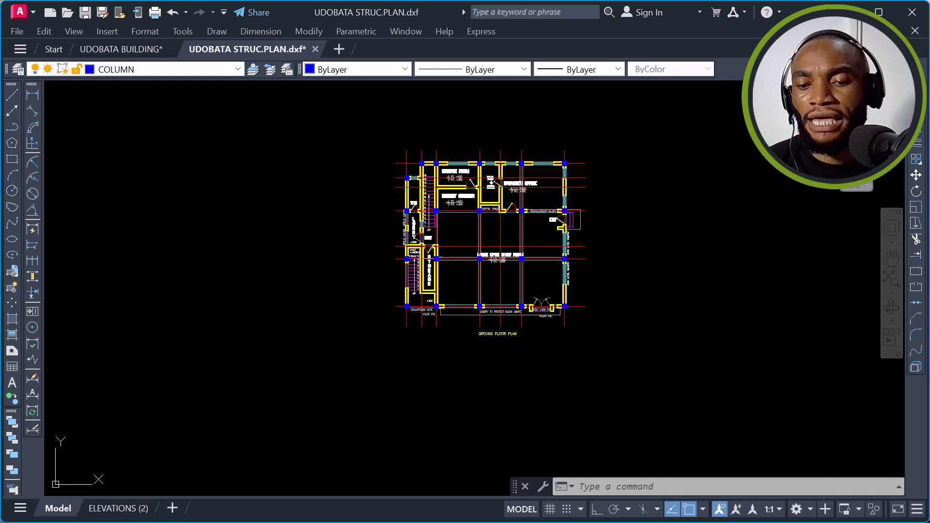
{"action": "type", "text": "0"}
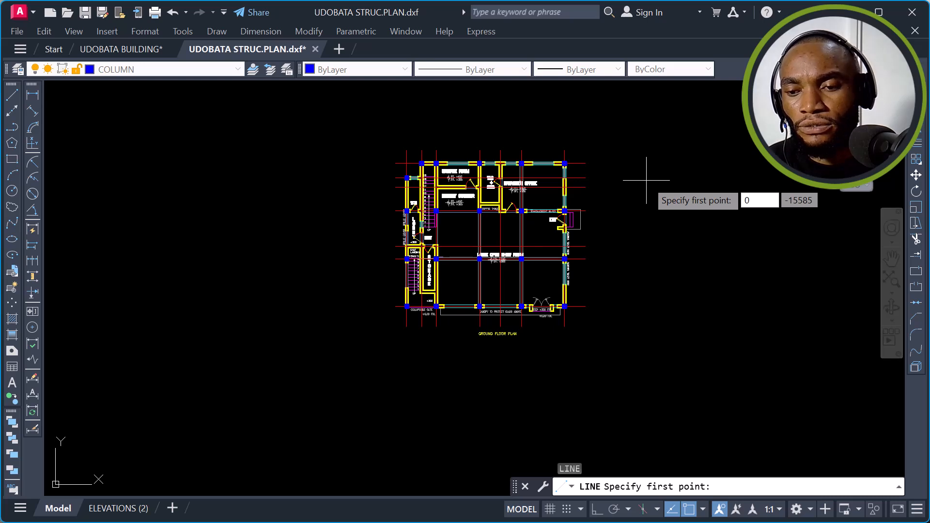
{"action": "key", "text": "Tab"}
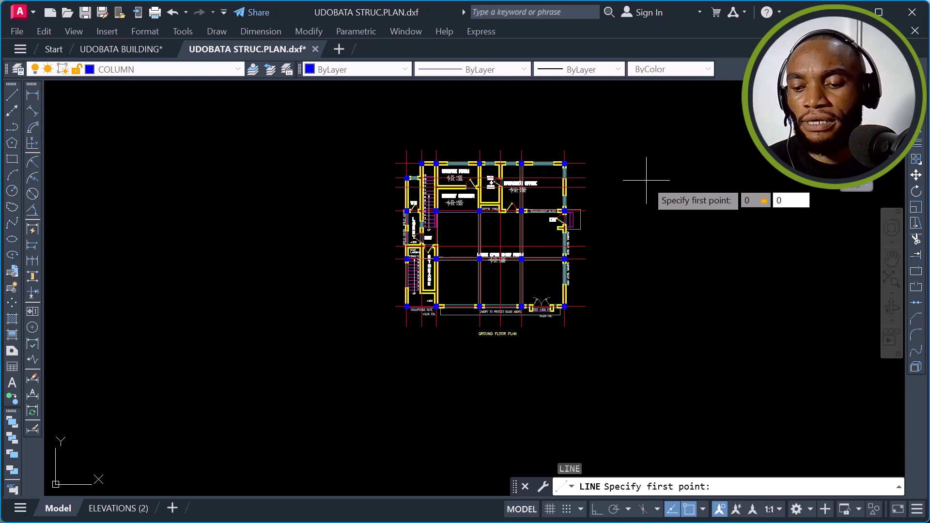
{"action": "type", "text": "0"}
{"action": "key", "text": "Return"}
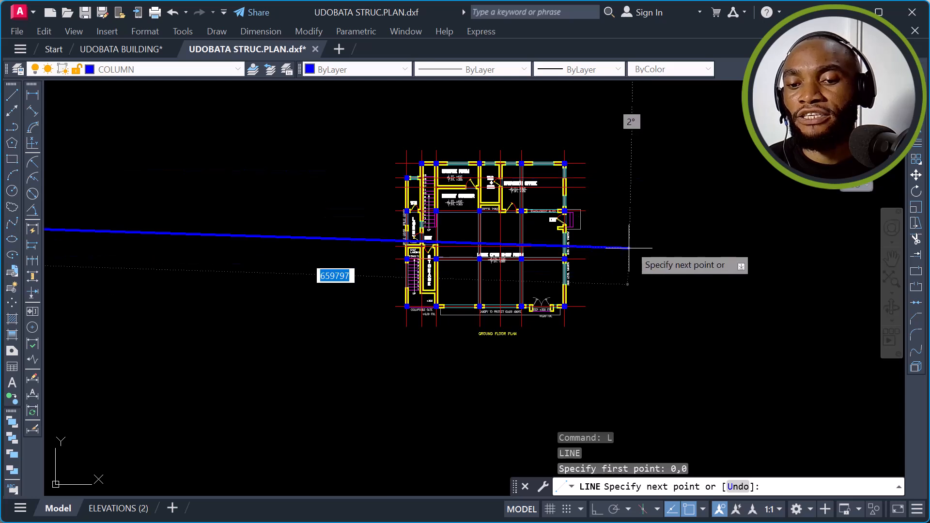
{"action": "scroll", "coordinate": [665, 199], "scroll_direction": "down", "scroll_amount": 12}
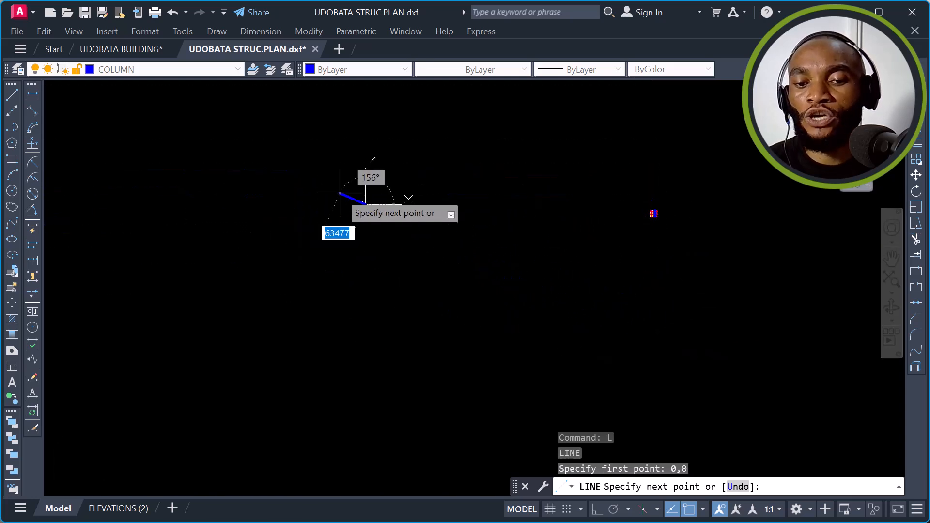
{"action": "scroll", "coordinate": [363, 200], "scroll_direction": "up", "scroll_amount": 9}
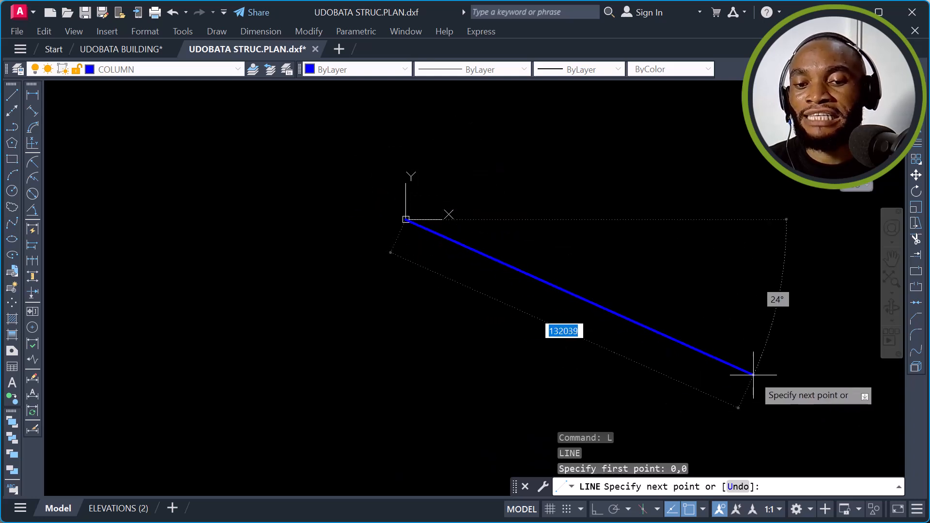
{"action": "scroll", "coordinate": [536, 333], "scroll_direction": "down", "scroll_amount": 5}
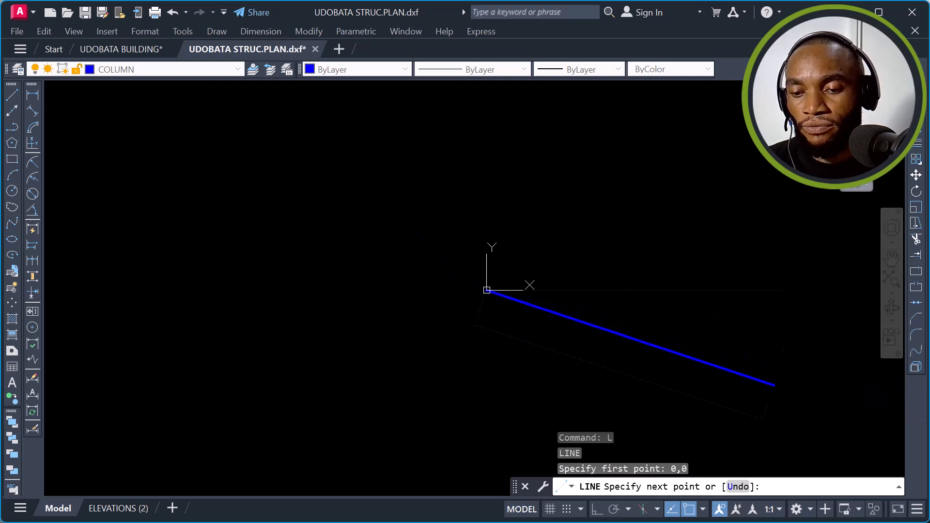
{"action": "left_click", "coordinate": [774, 385]}
{"action": "right_click", "coordinate": [791, 313]}
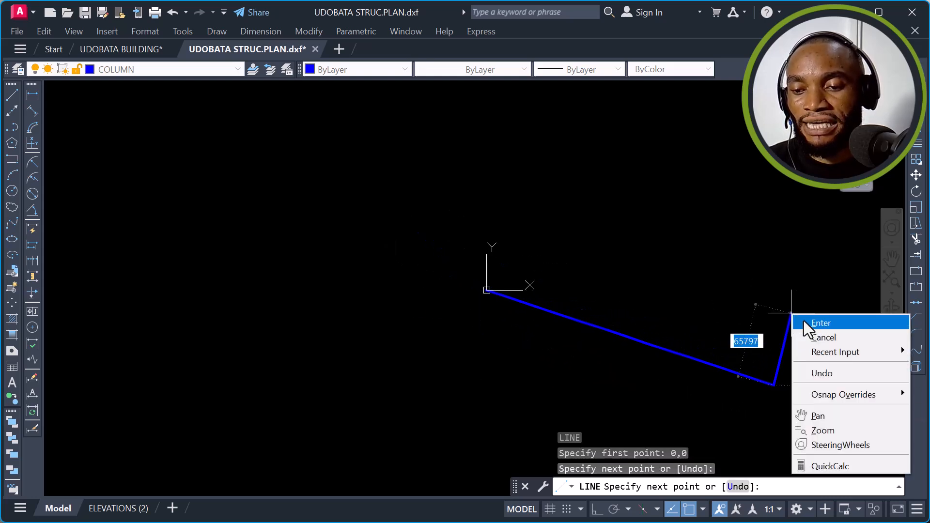
{"action": "left_click", "coordinate": [803, 320]}
Step: Examine where the reference line starts at the origin and how far away the ground floor plan lies
{"action": "left_click", "coordinate": [726, 326]}
{"action": "left_click", "coordinate": [651, 403]}
{"action": "scroll", "coordinate": [763, 398], "scroll_direction": "up", "scroll_amount": 4}
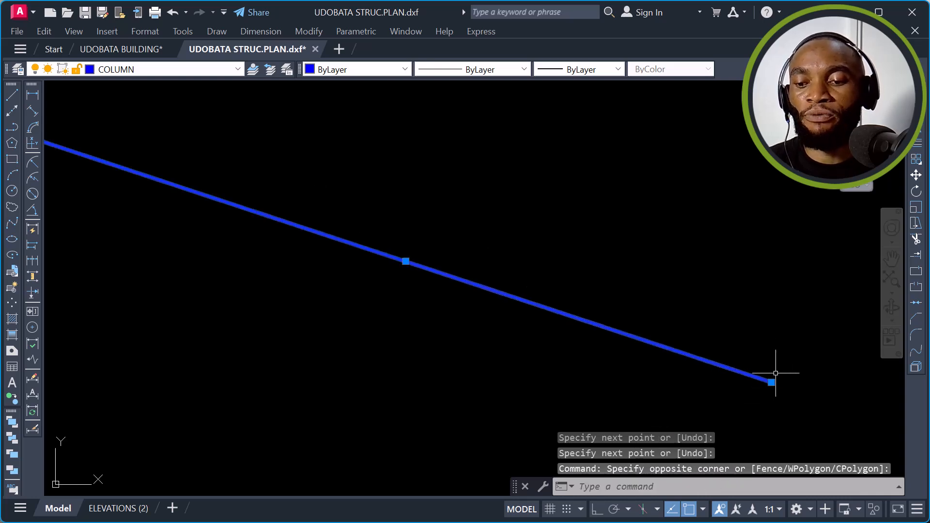
{"action": "scroll", "coordinate": [775, 373], "scroll_direction": "down", "scroll_amount": 4}
{"action": "scroll", "coordinate": [535, 276], "scroll_direction": "up", "scroll_amount": 6}
{"action": "scroll", "coordinate": [483, 258], "scroll_direction": "up", "scroll_amount": 2}
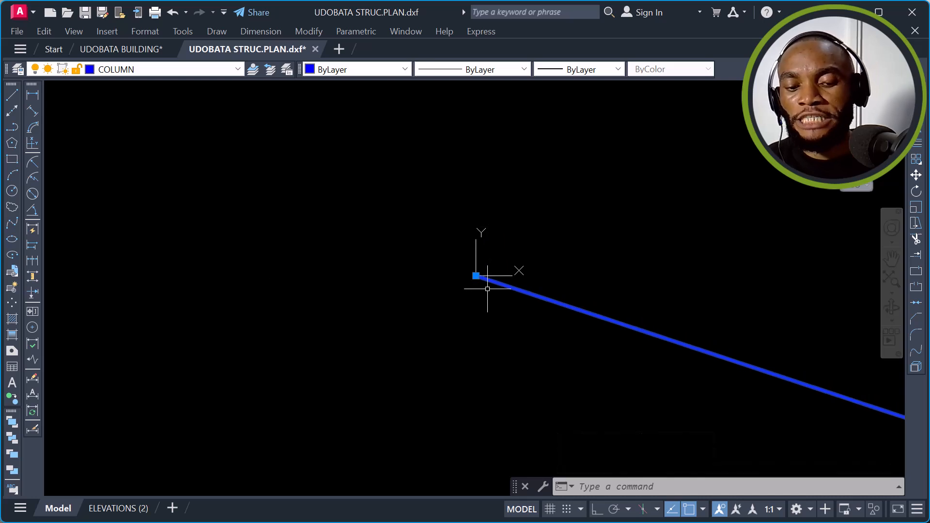
{"action": "left_click", "coordinate": [431, 203]}
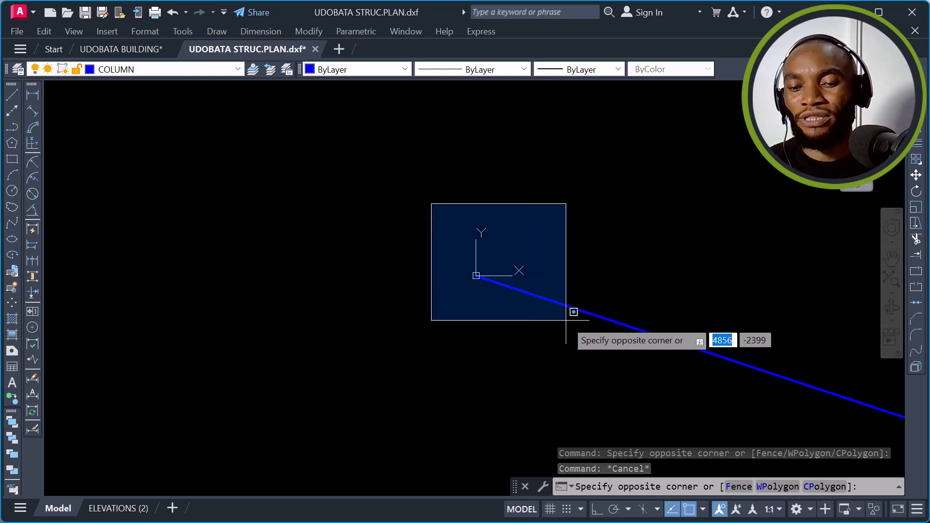
{"action": "key", "text": "Escape"}
{"action": "scroll", "coordinate": [409, 344], "scroll_direction": "down", "scroll_amount": 2}
{"action": "scroll", "coordinate": [434, 320], "scroll_direction": "down", "scroll_amount": 4}
{"action": "scroll", "coordinate": [629, 310], "scroll_direction": "up", "scroll_amount": 4}
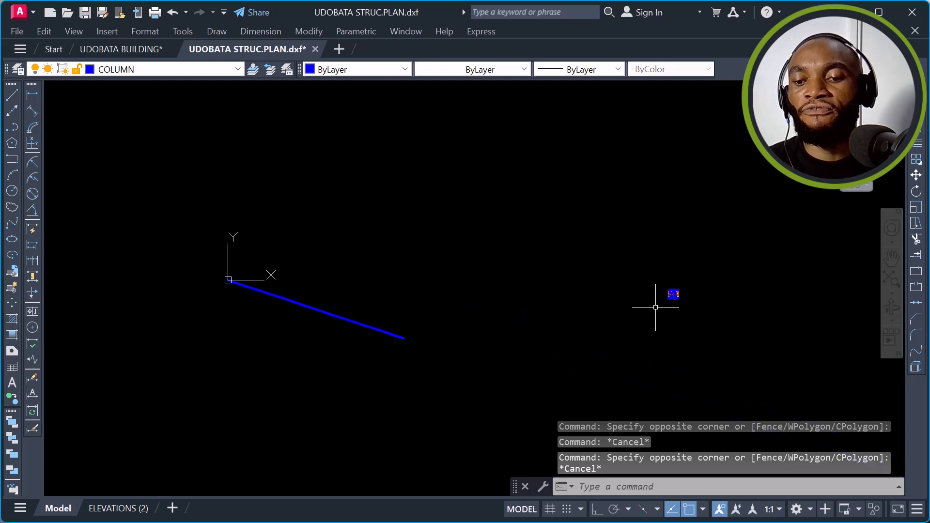
{"action": "scroll", "coordinate": [693, 286], "scroll_direction": "up", "scroll_amount": 2}
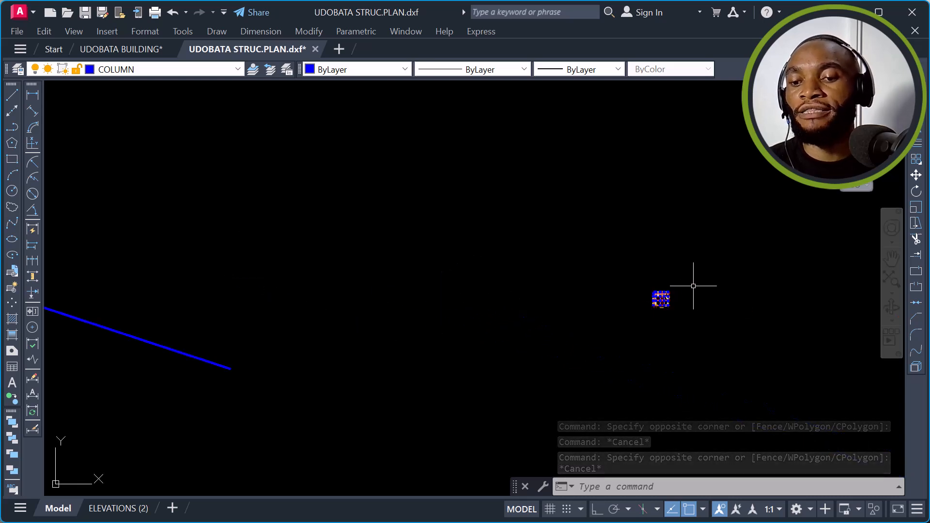
{"action": "scroll", "coordinate": [691, 285], "scroll_direction": "up", "scroll_amount": 5}
{"action": "scroll", "coordinate": [689, 285], "scroll_direction": "down", "scroll_amount": 3}
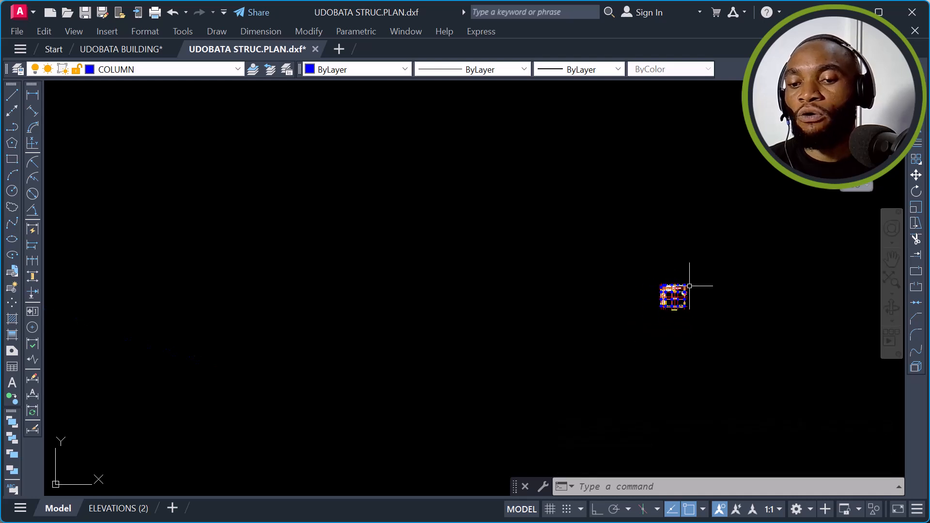
Step: Move the entire ground floor plan from the grid intersection in its lower-left column to the reference line's start at the origin
{"action": "left_click", "coordinate": [727, 244]}
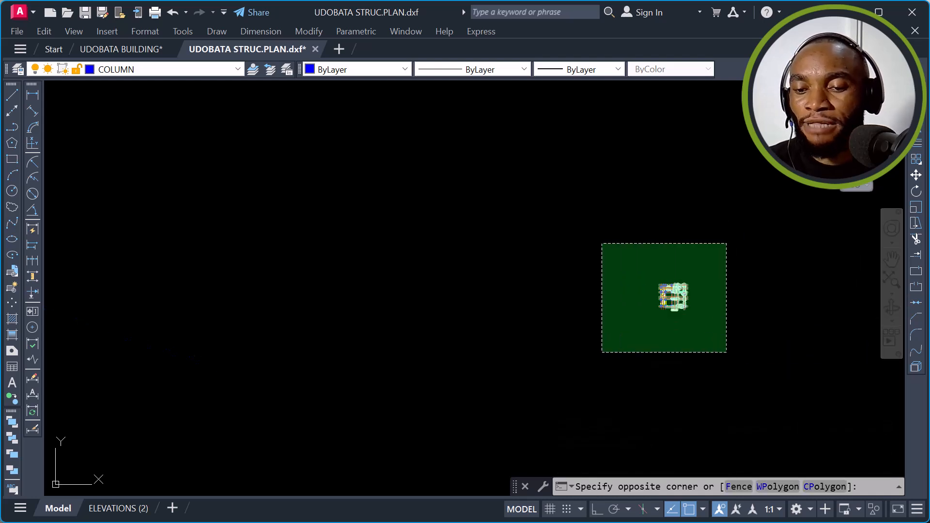
{"action": "left_click", "coordinate": [602, 352]}
{"action": "type", "text": "M"}
{"action": "scroll", "coordinate": [604, 351], "scroll_direction": "up", "scroll_amount": 10}
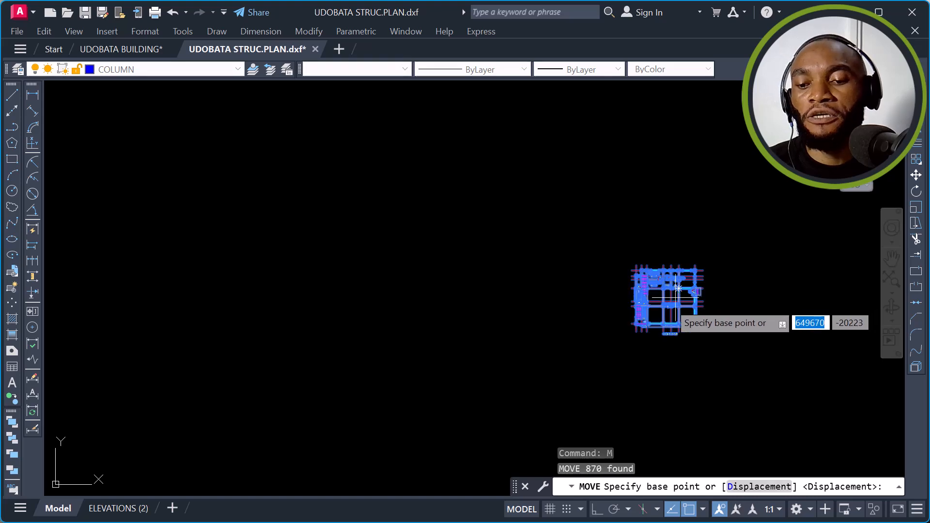
{"action": "scroll", "coordinate": [580, 340], "scroll_direction": "up", "scroll_amount": 3}
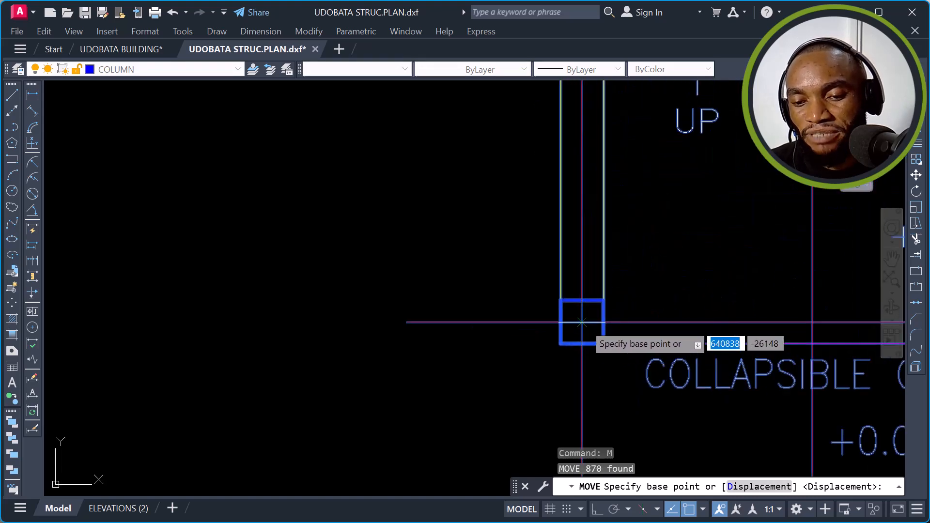
{"action": "left_click", "coordinate": [582, 322]}
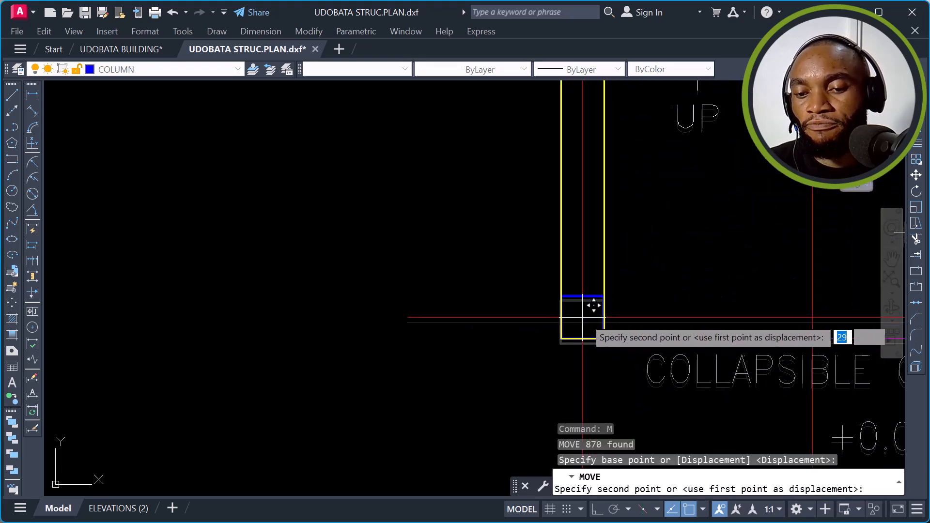
{"action": "scroll", "coordinate": [615, 313], "scroll_direction": "down", "scroll_amount": 10}
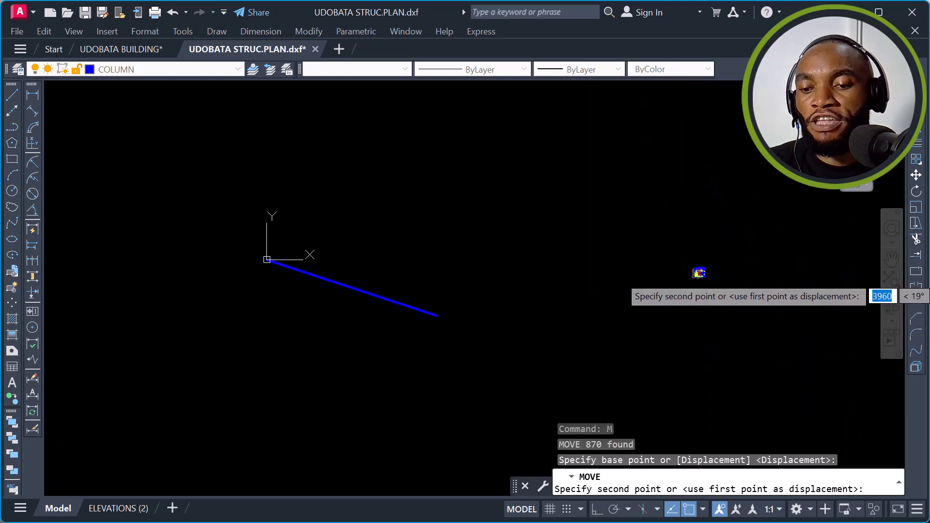
{"action": "scroll", "coordinate": [455, 249], "scroll_direction": "up", "scroll_amount": 5}
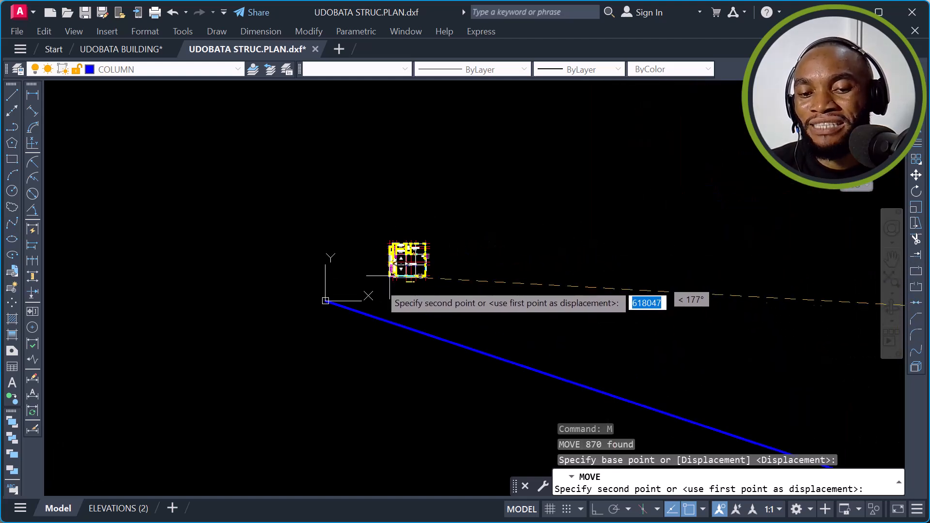
{"action": "scroll", "coordinate": [325, 300], "scroll_direction": "up", "scroll_amount": 10}
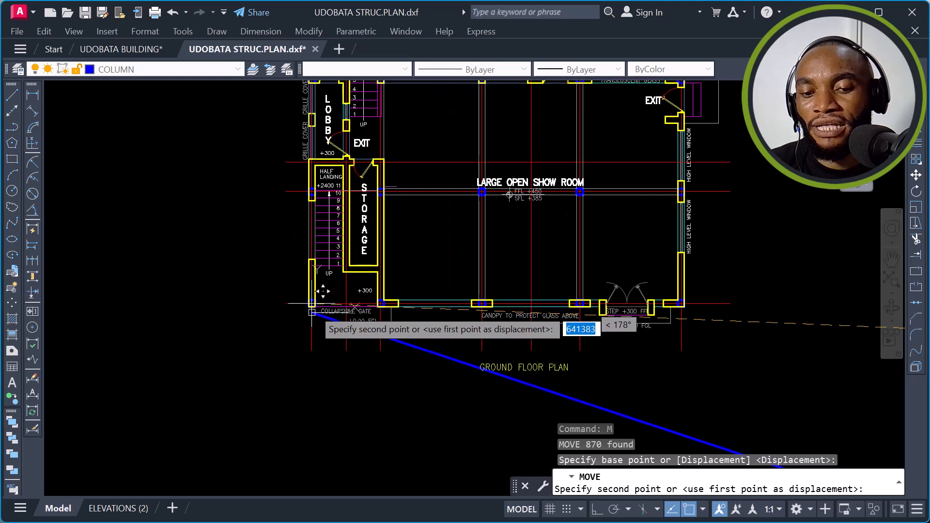
{"action": "scroll", "coordinate": [313, 308], "scroll_direction": "up", "scroll_amount": 4}
{"action": "scroll", "coordinate": [324, 254], "scroll_direction": "down", "scroll_amount": 4}
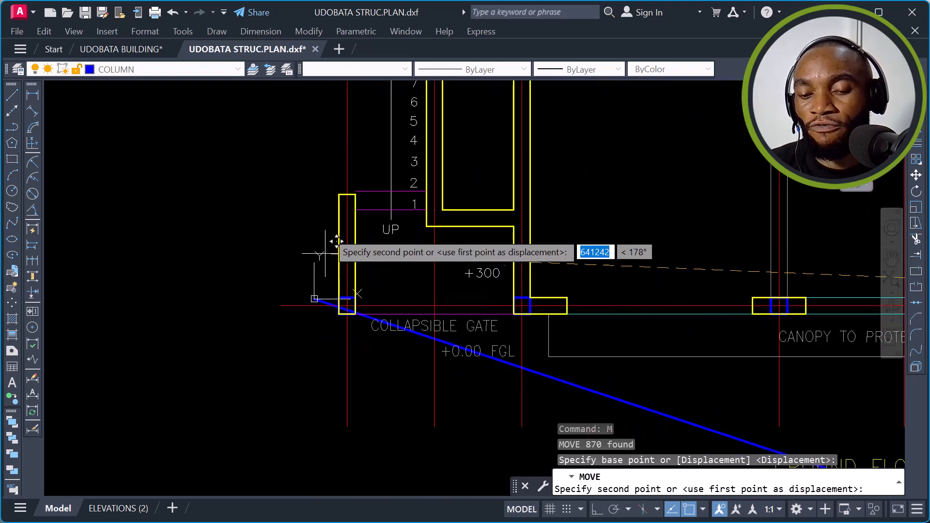
{"action": "scroll", "coordinate": [317, 252], "scroll_direction": "down", "scroll_amount": 4}
{"action": "scroll", "coordinate": [316, 246], "scroll_direction": "up", "scroll_amount": 7}
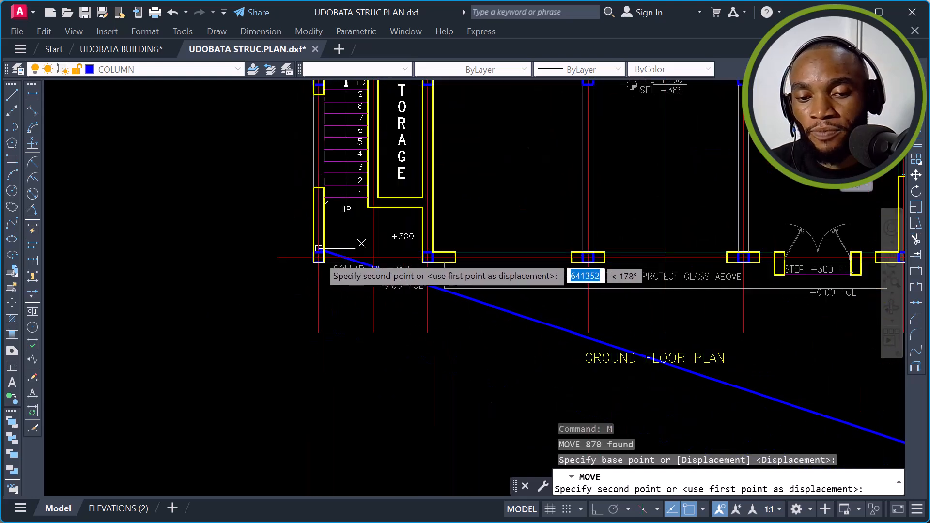
{"action": "left_click", "coordinate": [318, 244]}
{"action": "scroll", "coordinate": [339, 256], "scroll_direction": "down", "scroll_amount": 6}
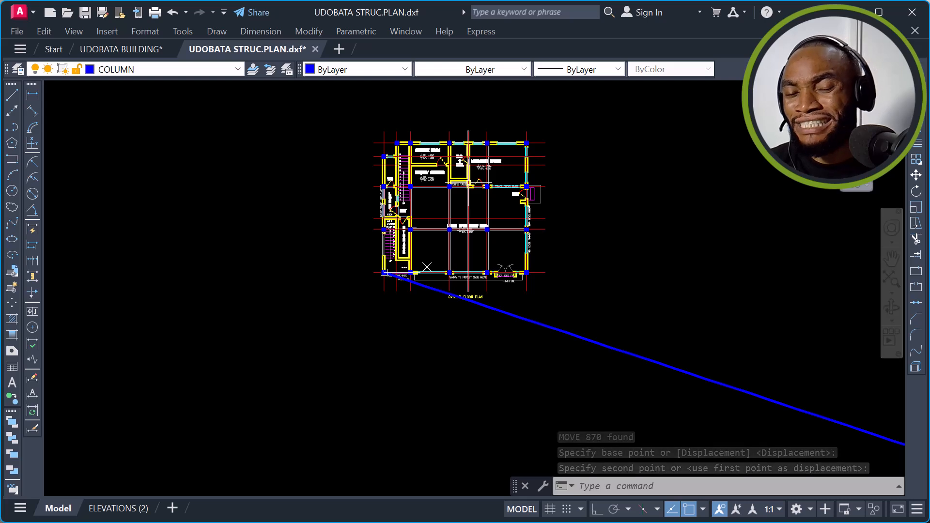
{"action": "key", "text": "Escape"}
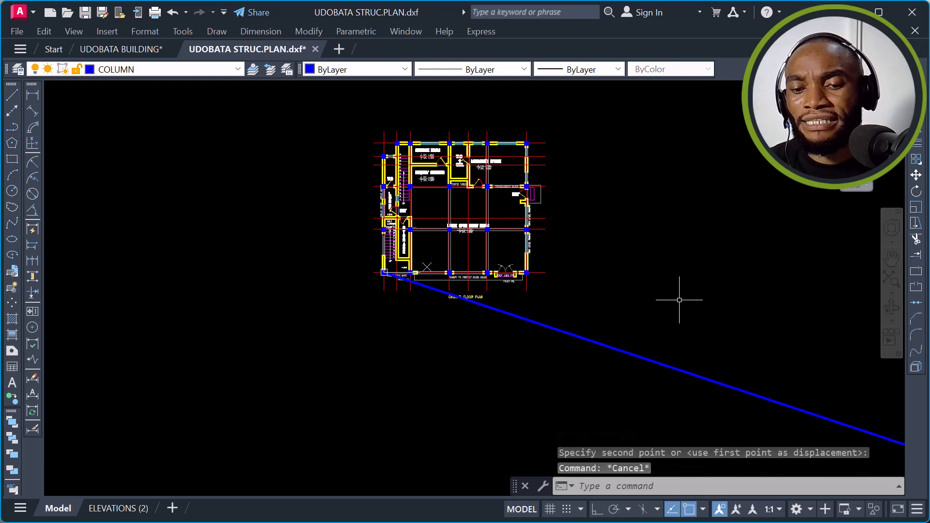
Step: Erase the reference line that starts at the origin
{"action": "left_click", "coordinate": [705, 314]}
{"action": "left_click", "coordinate": [671, 392]}
{"action": "type", "text": "E"}
{"action": "key", "text": "Return"}
Step: Examine the moved ground floor plan, checking its lower-left column against the origin and its rooms and grid lines
{"action": "scroll", "coordinate": [472, 199], "scroll_direction": "up", "scroll_amount": 2}
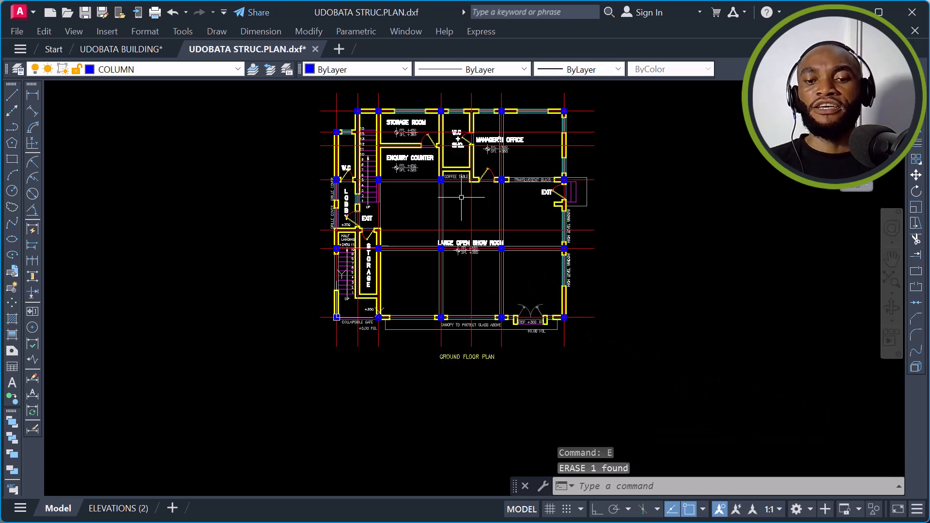
{"action": "scroll", "coordinate": [347, 290], "scroll_direction": "up", "scroll_amount": 2}
{"action": "scroll", "coordinate": [334, 300], "scroll_direction": "up", "scroll_amount": 2}
{"action": "scroll", "coordinate": [321, 342], "scroll_direction": "up", "scroll_amount": 5}
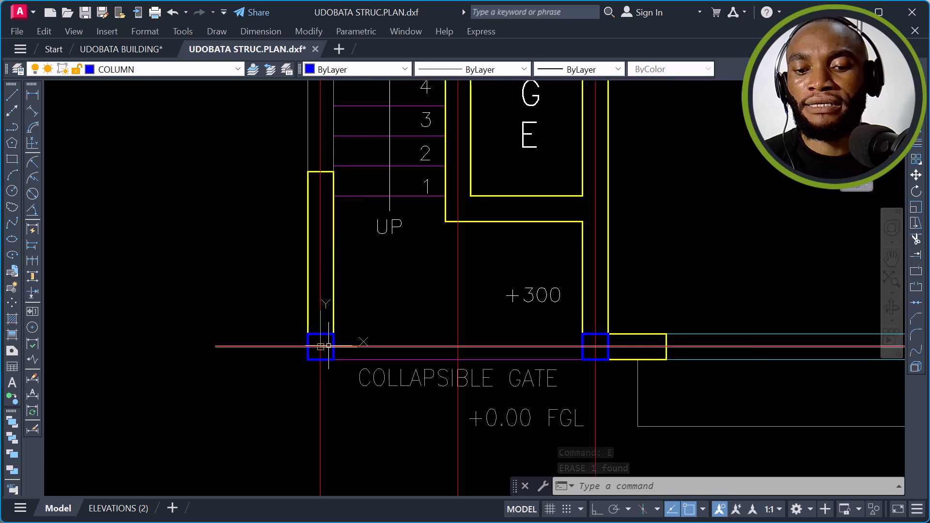
{"action": "scroll", "coordinate": [329, 342], "scroll_direction": "up", "scroll_amount": 2}
{"action": "scroll", "coordinate": [339, 354], "scroll_direction": "down", "scroll_amount": 2}
{"action": "scroll", "coordinate": [340, 355], "scroll_direction": "down", "scroll_amount": 10}
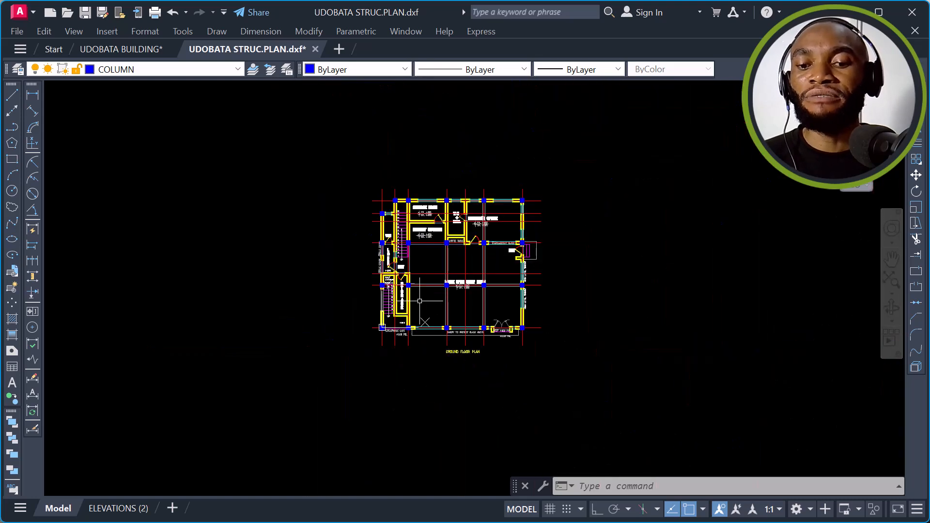
{"action": "scroll", "coordinate": [468, 211], "scroll_direction": "up", "scroll_amount": 5}
{"action": "scroll", "coordinate": [472, 231], "scroll_direction": "down", "scroll_amount": 3}
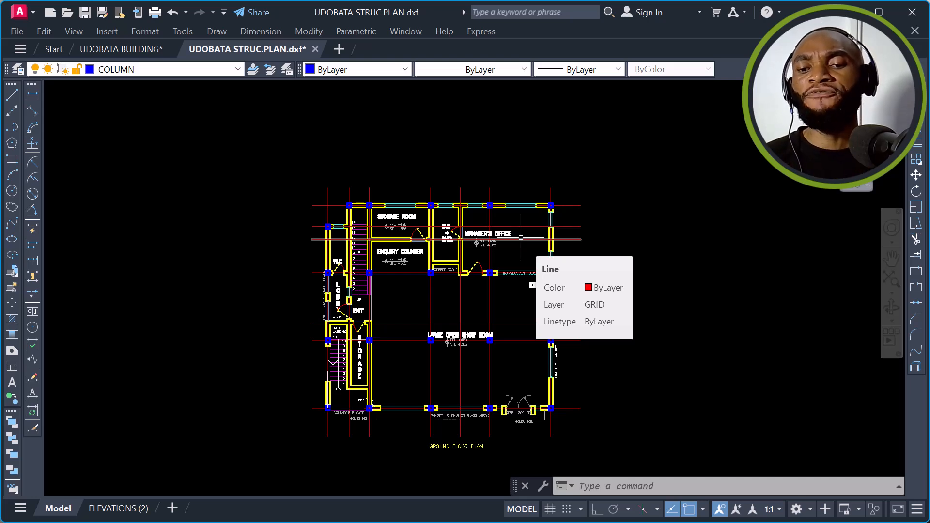
{"action": "scroll", "coordinate": [415, 240], "scroll_direction": "up", "scroll_amount": 2}
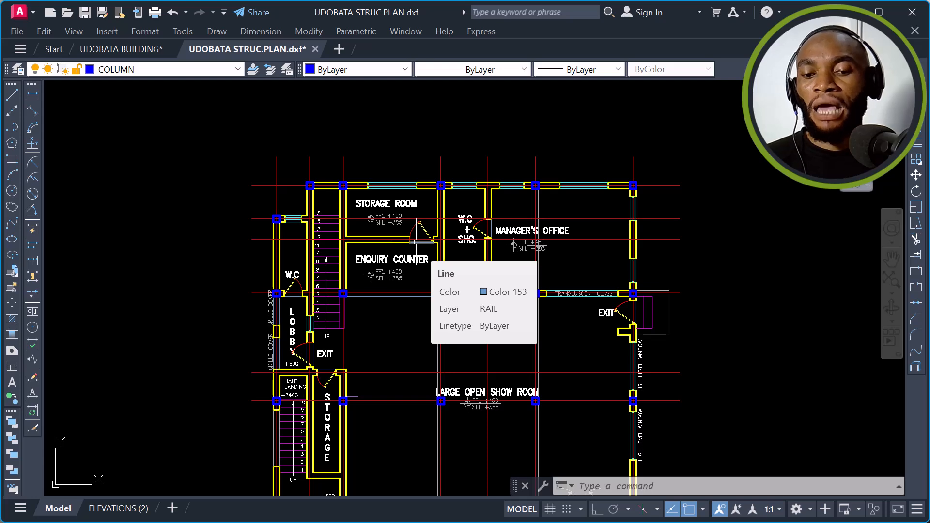
{"action": "scroll", "coordinate": [416, 241], "scroll_direction": "down", "scroll_amount": 5}
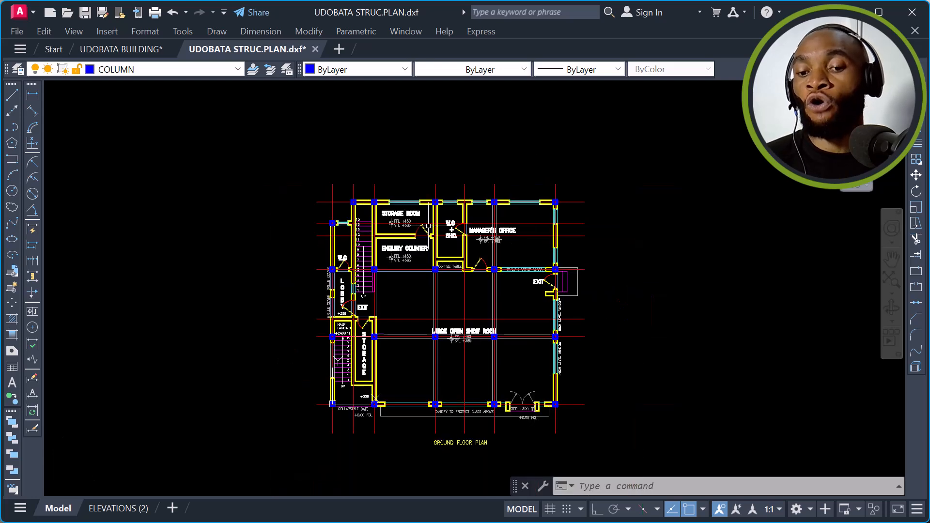
{"action": "scroll", "coordinate": [433, 262], "scroll_direction": "up", "scroll_amount": 4}
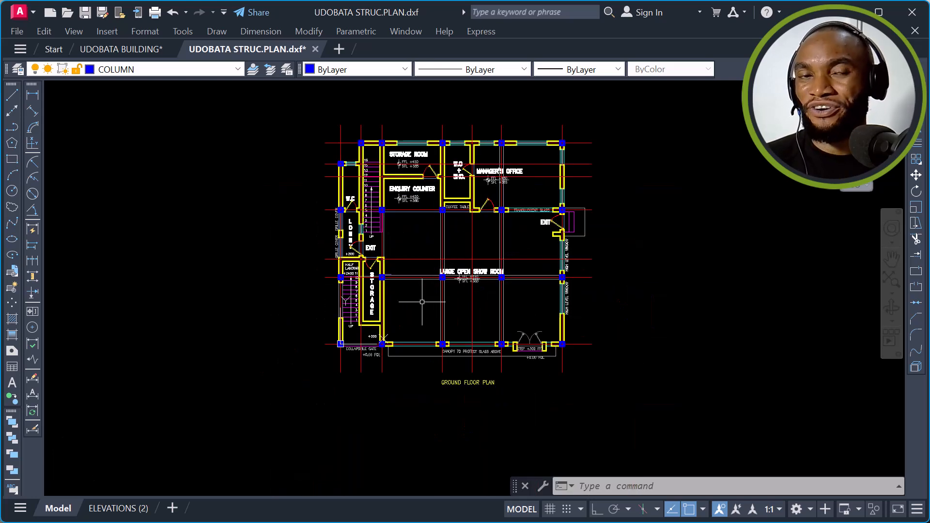
{"action": "scroll", "coordinate": [377, 315], "scroll_direction": "up", "scroll_amount": 2}
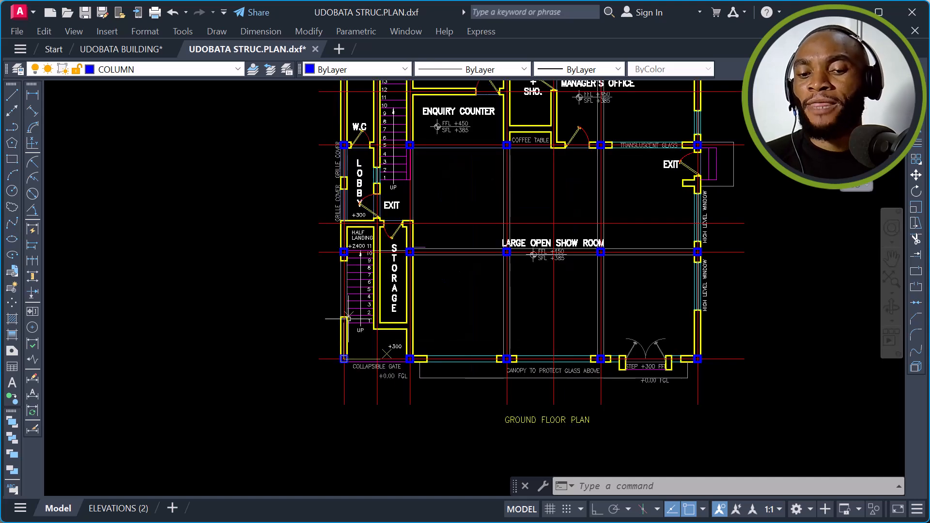
{"action": "scroll", "coordinate": [373, 339], "scroll_direction": "down", "scroll_amount": 2}
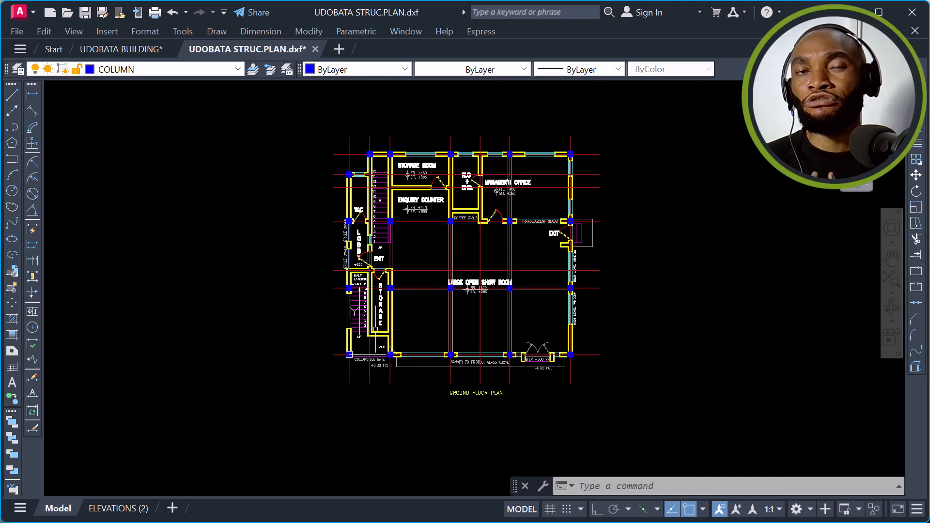
{"action": "scroll", "coordinate": [372, 342], "scroll_direction": "up", "scroll_amount": 3}
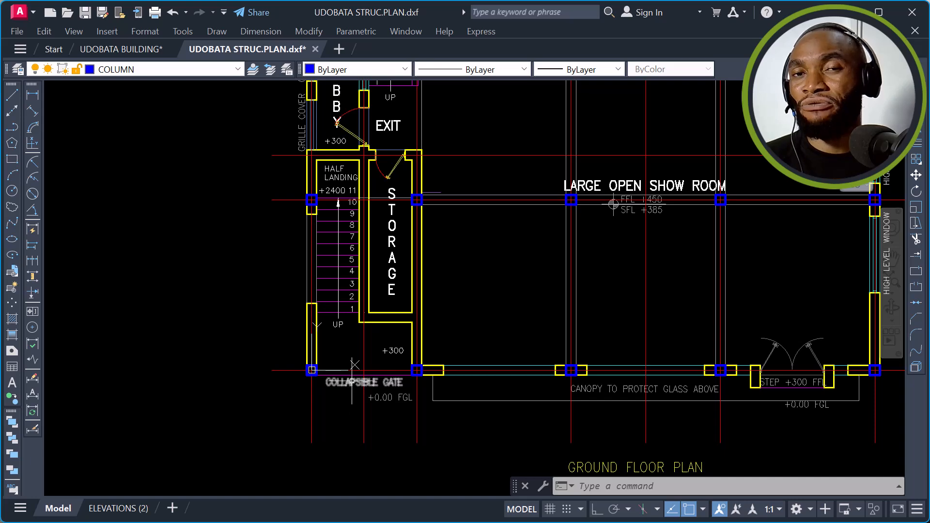
Step: Save the repositioned ground floor plan as AutoCAD 2018 DXF, overwriting UDOBATA STRUC.PLAN.dxf in the UDOBATA PLAZA folder
{"action": "mouse_move", "coordinate": [352, 376]}
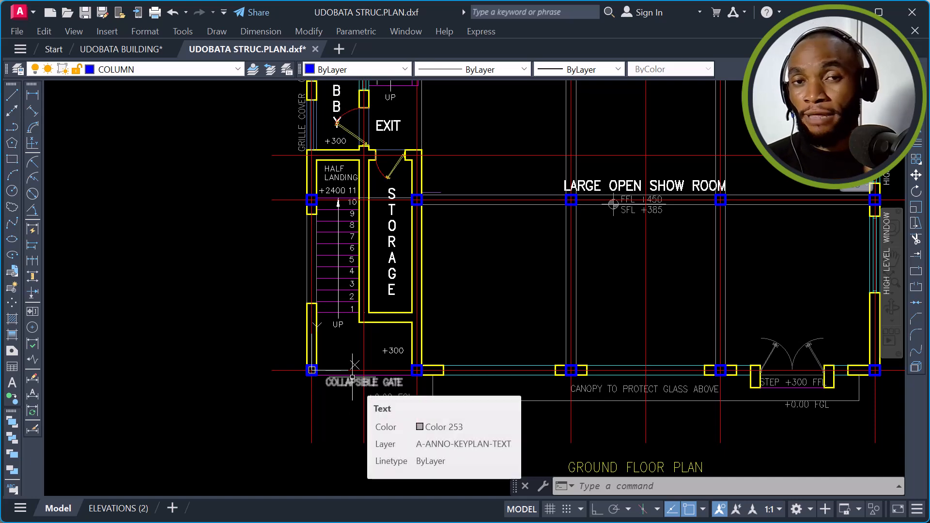
{"action": "scroll", "coordinate": [378, 363], "scroll_direction": "down", "scroll_amount": 2}
{"action": "scroll", "coordinate": [415, 281], "scroll_direction": "up", "scroll_amount": 2}
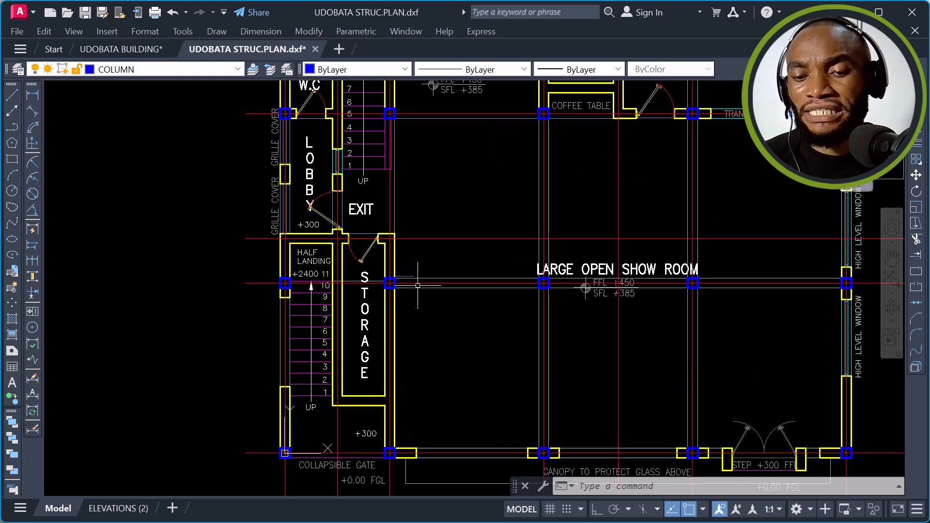
{"action": "scroll", "coordinate": [344, 322], "scroll_direction": "down", "scroll_amount": 2}
{"action": "scroll", "coordinate": [409, 183], "scroll_direction": "up", "scroll_amount": 2}
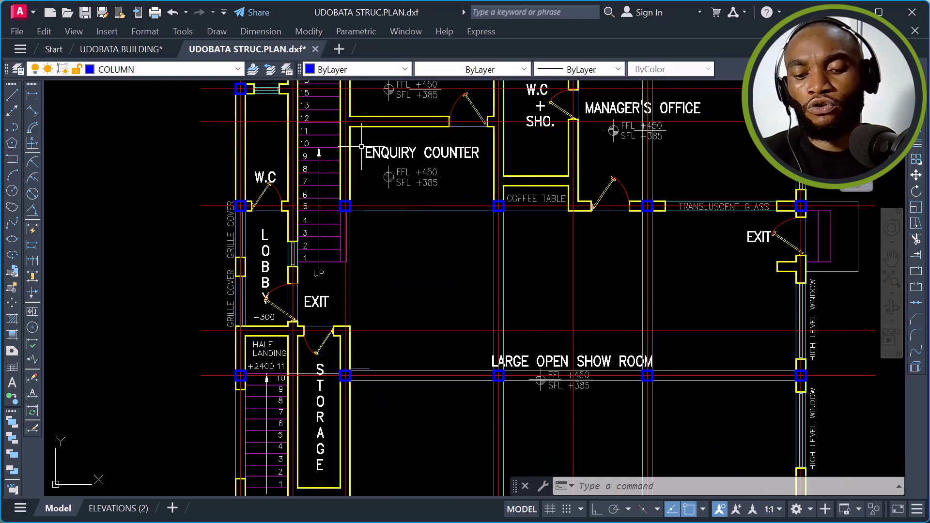
{"action": "key", "text": "ctrl+s"}
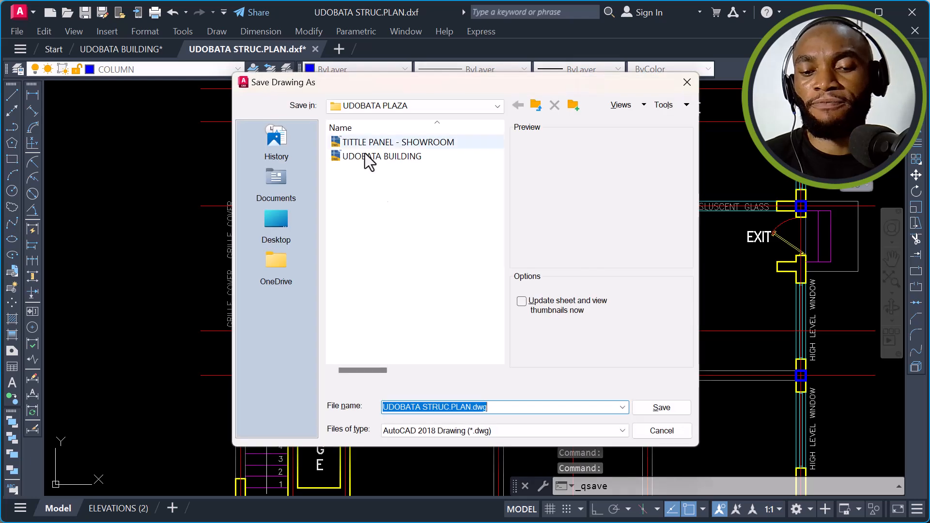
{"action": "left_click", "coordinate": [479, 429]}
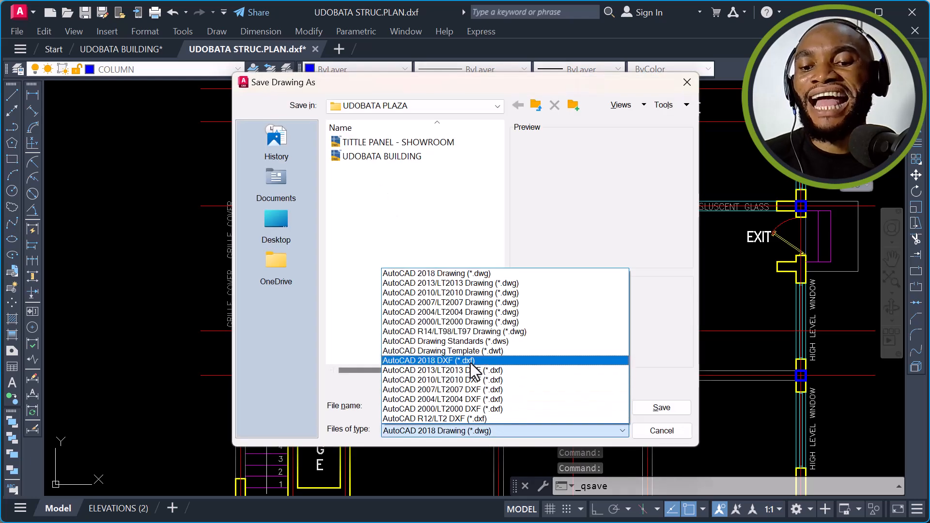
{"action": "left_click", "coordinate": [471, 361]}
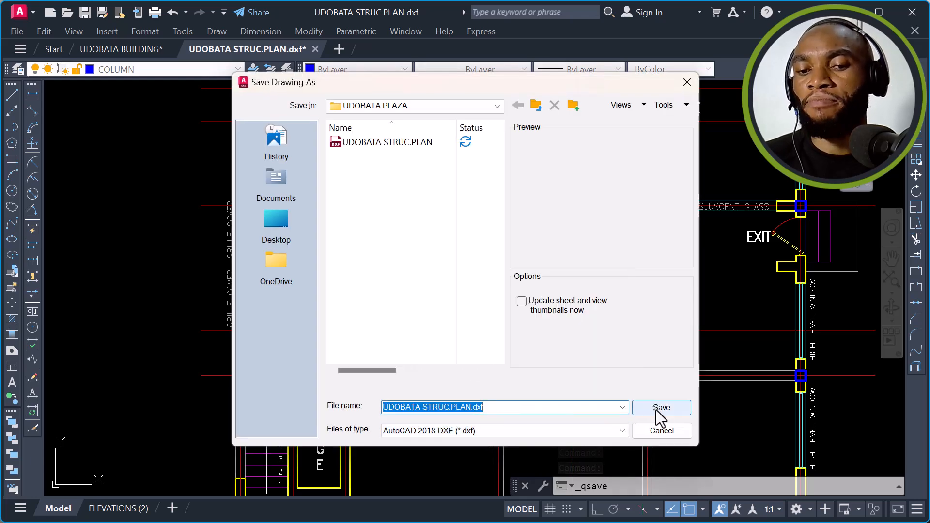
{"action": "left_click", "coordinate": [658, 409]}
{"action": "left_click", "coordinate": [468, 308]}
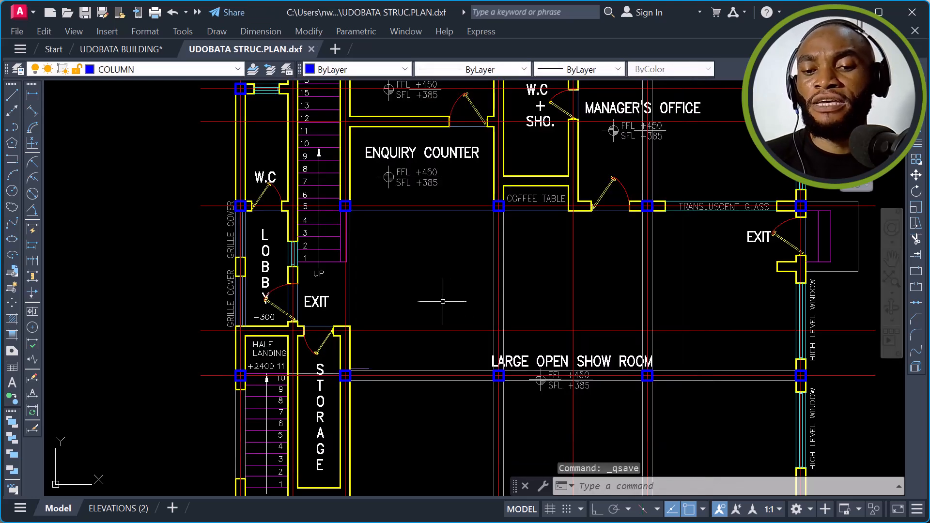
Step: Close the UDOBATA STRUC.PLAN.dxf drawing without saving it in AutoCAD 2018 Drawing format
{"action": "left_click", "coordinate": [312, 49]}
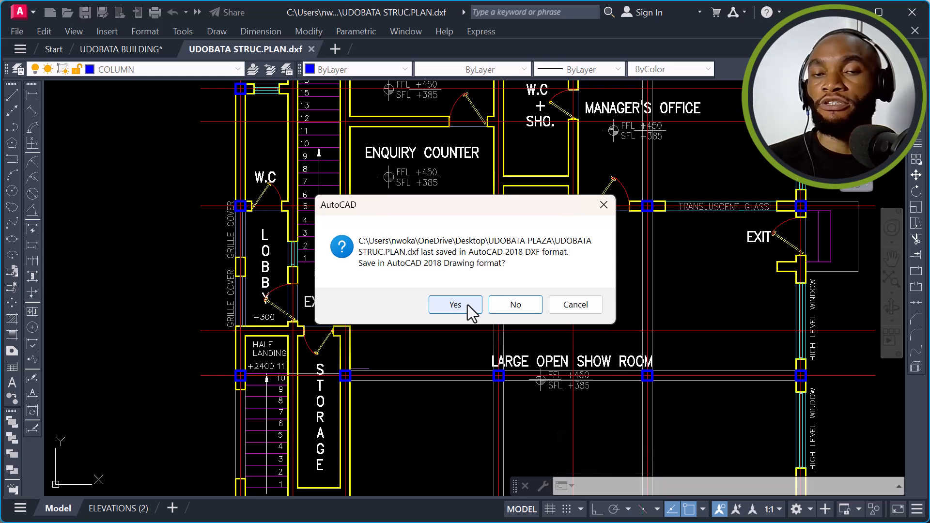
{"action": "left_click", "coordinate": [519, 307]}
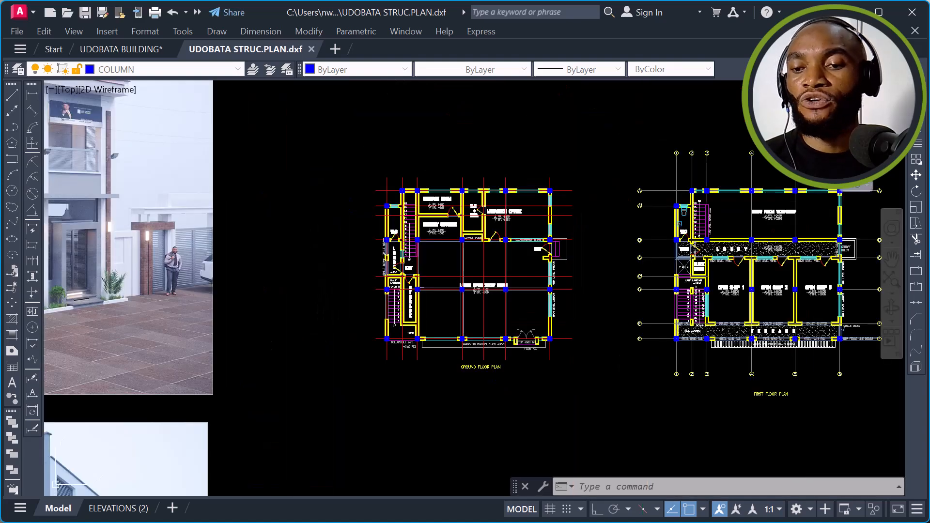
Step: Switch to File Explorer, check the UDOBATA STRUC.PLAN DXF file in the UDOBATA PLAZA folder, and return to AutoCAD
{"action": "left_click", "coordinate": [845, 12]}
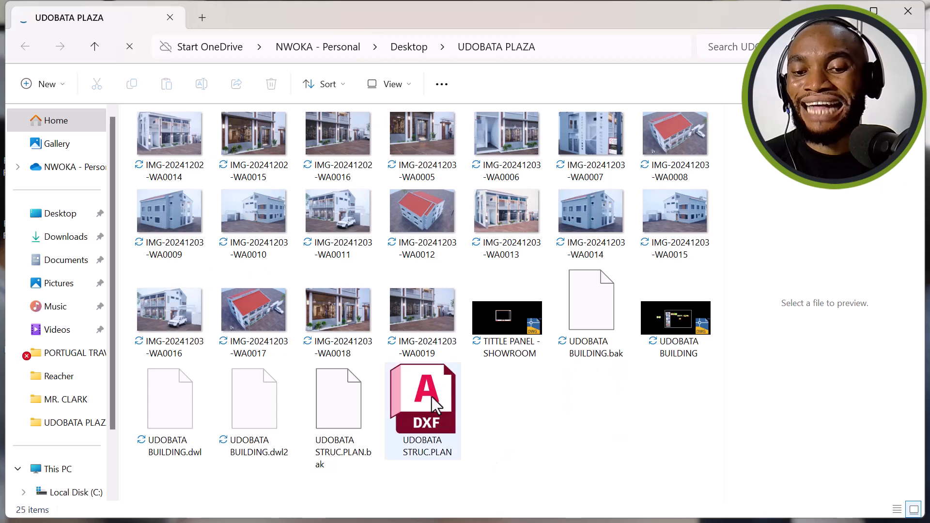
{"action": "left_click", "coordinate": [432, 396]}
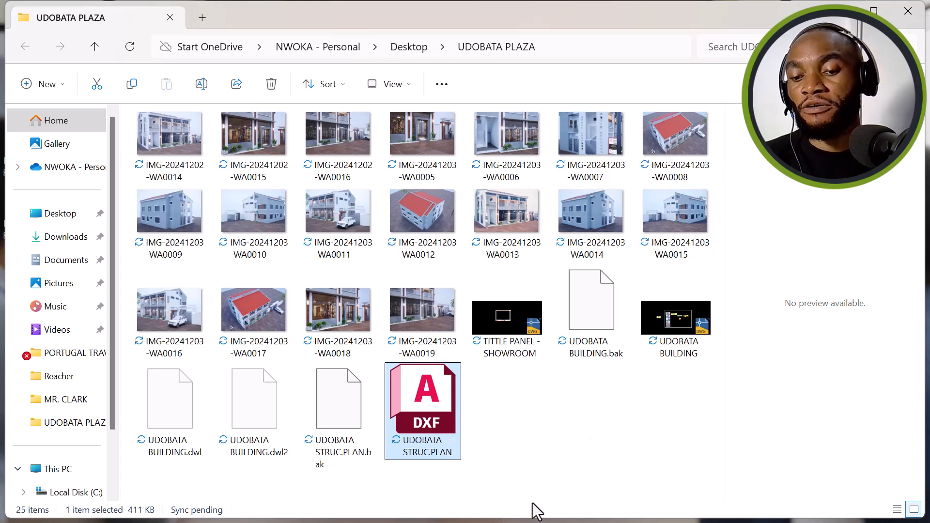
{"action": "left_click", "coordinate": [839, 11]}
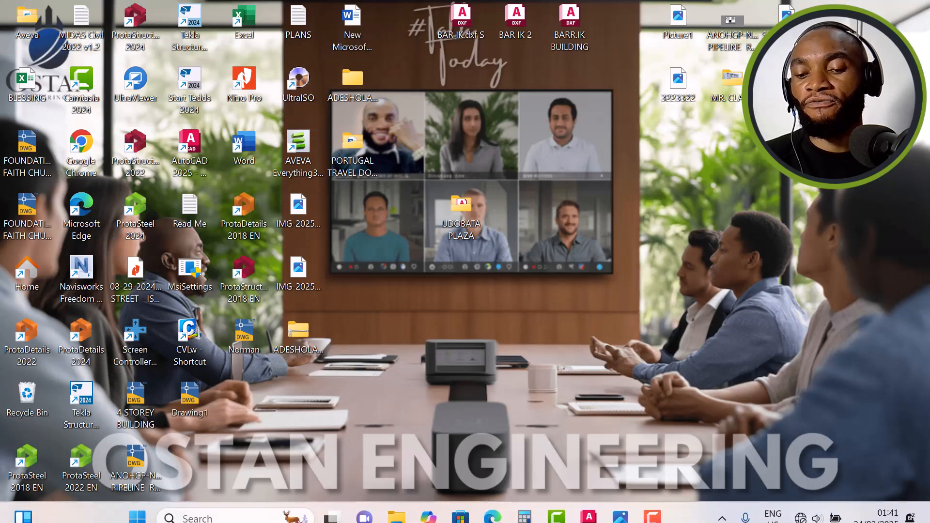
{"action": "left_click", "coordinate": [589, 515]}
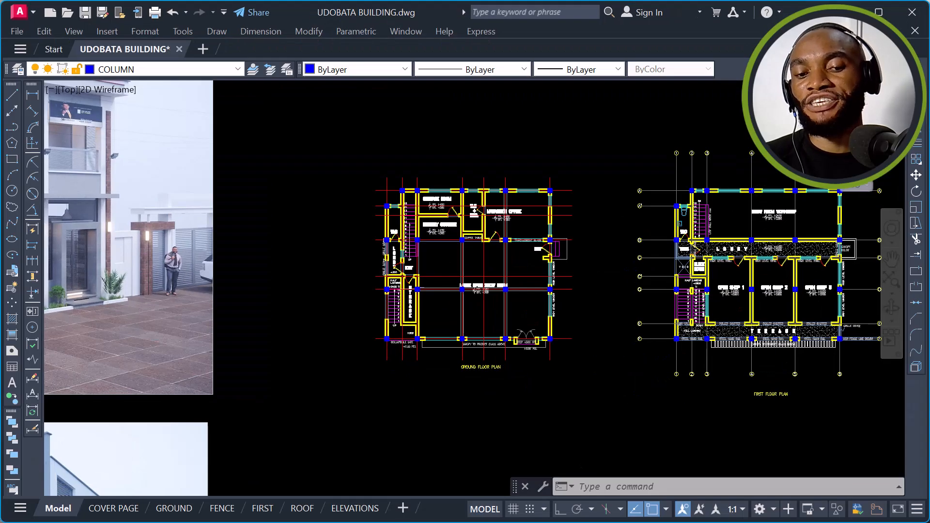
Step: Examine the front-view photo of the building and the ground floor plan beside it in UDOBATA BUILDING.dwg
{"action": "scroll", "coordinate": [503, 305], "scroll_direction": "down", "scroll_amount": 4}
{"action": "scroll", "coordinate": [184, 228], "scroll_direction": "up", "scroll_amount": 4}
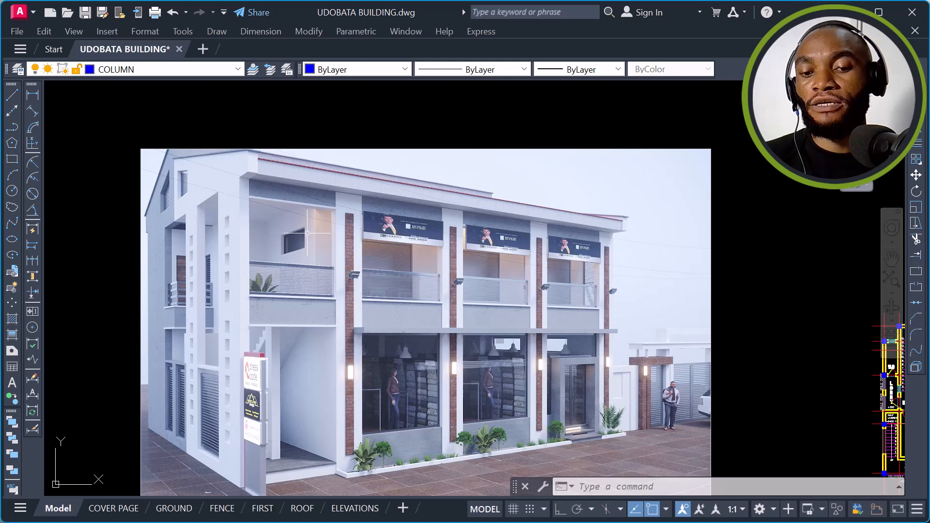
{"action": "scroll", "coordinate": [307, 233], "scroll_direction": "down", "scroll_amount": 2}
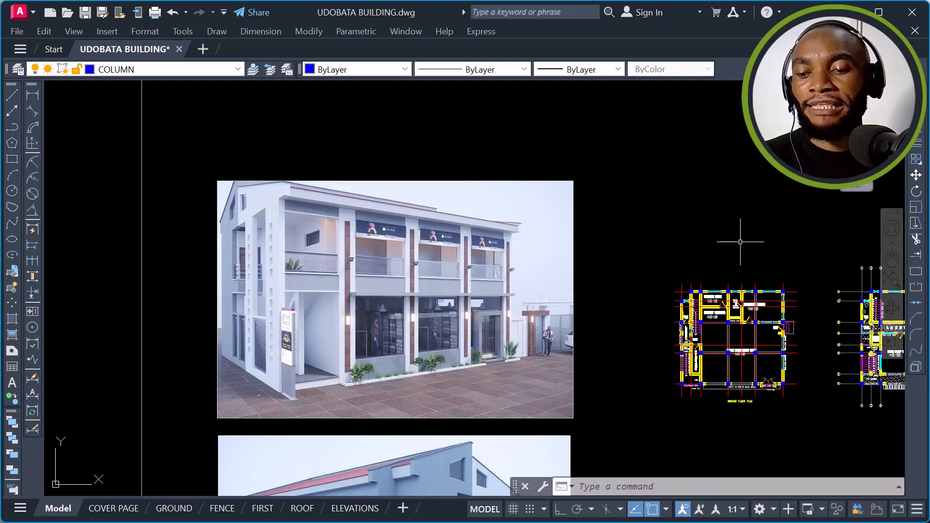
{"action": "scroll", "coordinate": [825, 373], "scroll_direction": "up", "scroll_amount": 2}
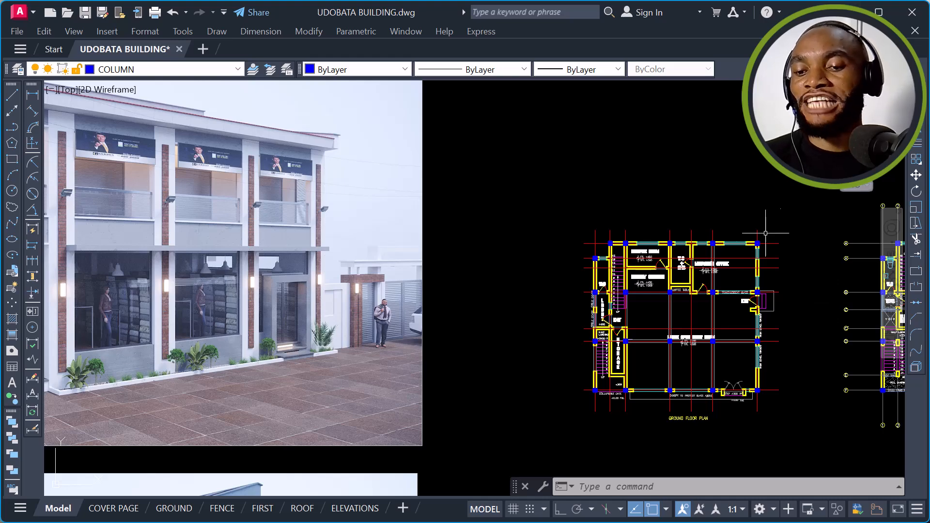
{"action": "scroll", "coordinate": [775, 334], "scroll_direction": "up", "scroll_amount": 2}
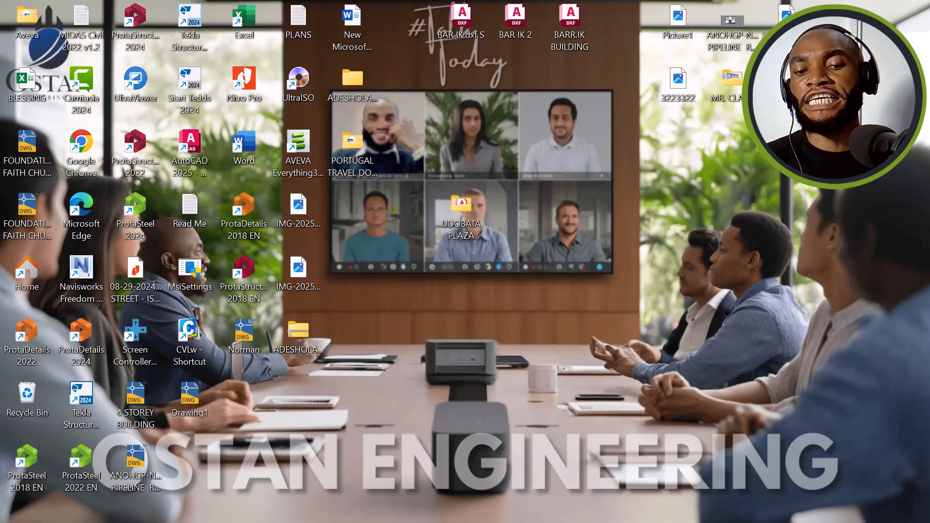
Step: Switch to Photos to view the building image Screenshot 2025-01-21 105120.png, and minimise it
{"action": "mouse_move", "coordinate": [588, 521]}
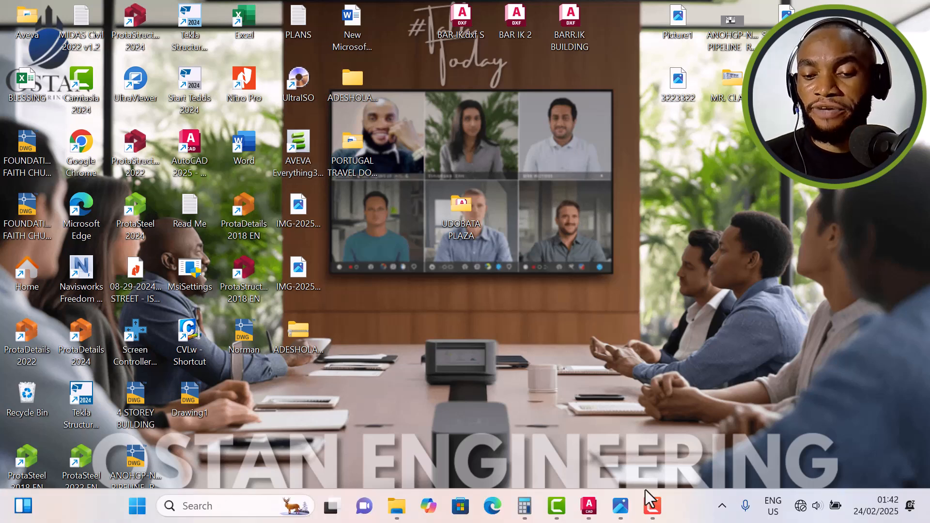
{"action": "mouse_move", "coordinate": [613, 514]}
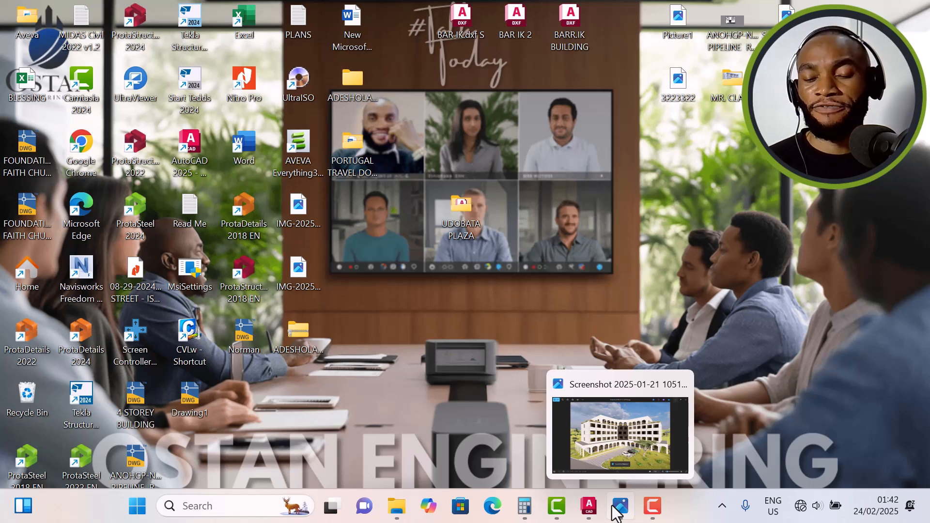
{"action": "left_click", "coordinate": [616, 509]}
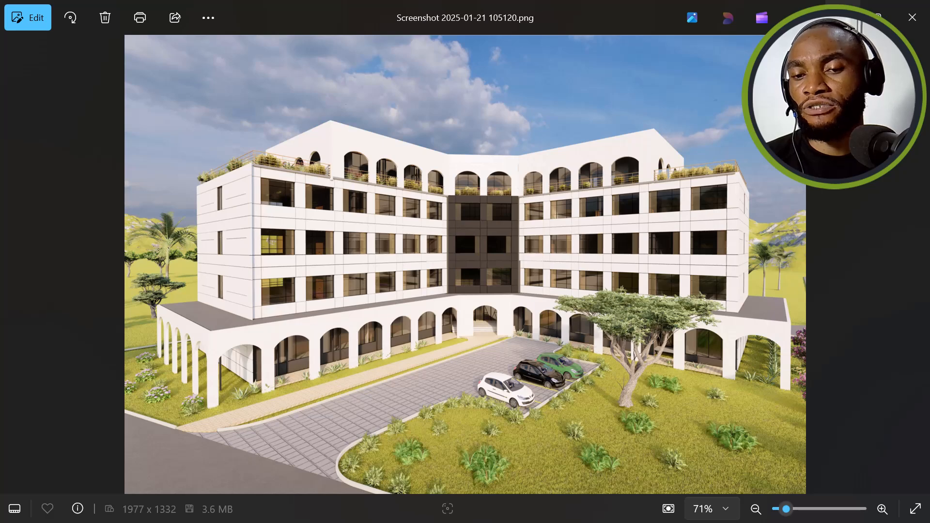
{"action": "left_click", "coordinate": [843, 17]}
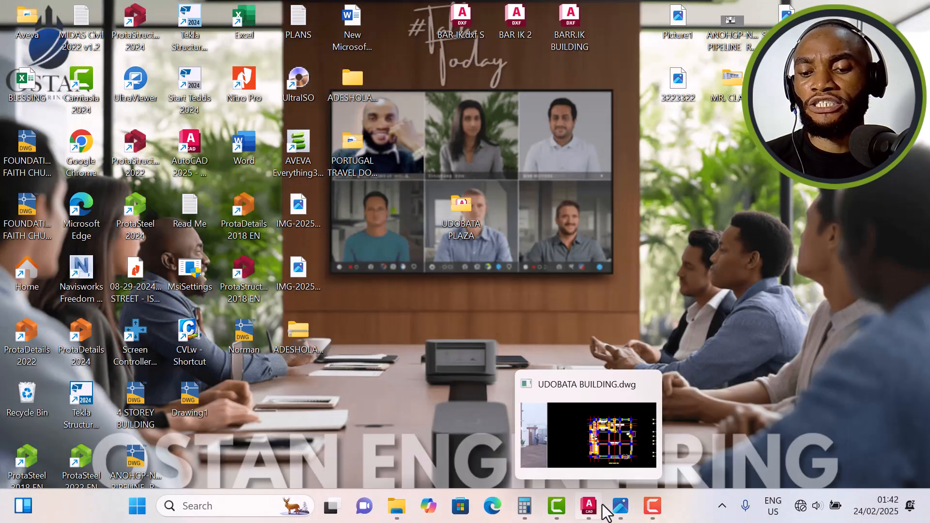
Step: Return to AutoCAD and examine the building photos, floor plans, roof plan and elevations in UDOBATA BUILDING.dwg
{"action": "left_click", "coordinate": [592, 507]}
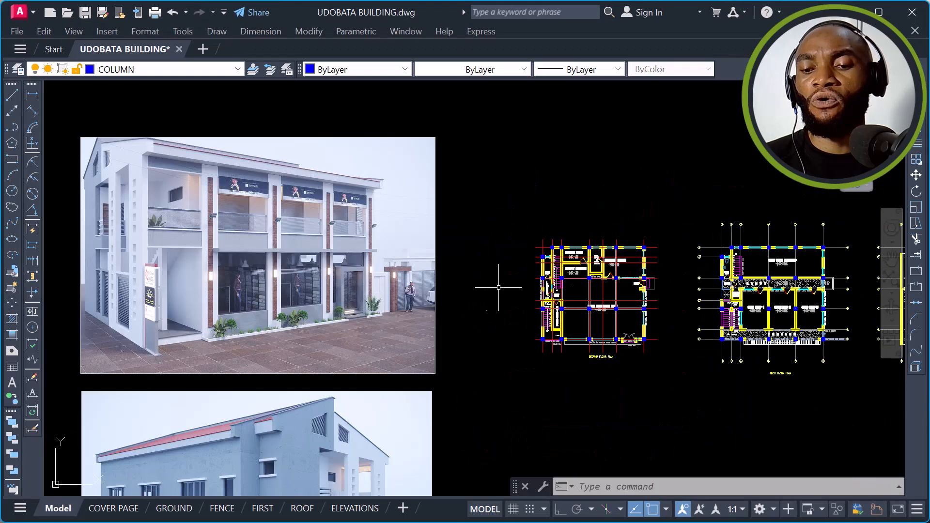
{"action": "scroll", "coordinate": [617, 250], "scroll_direction": "down", "scroll_amount": 2}
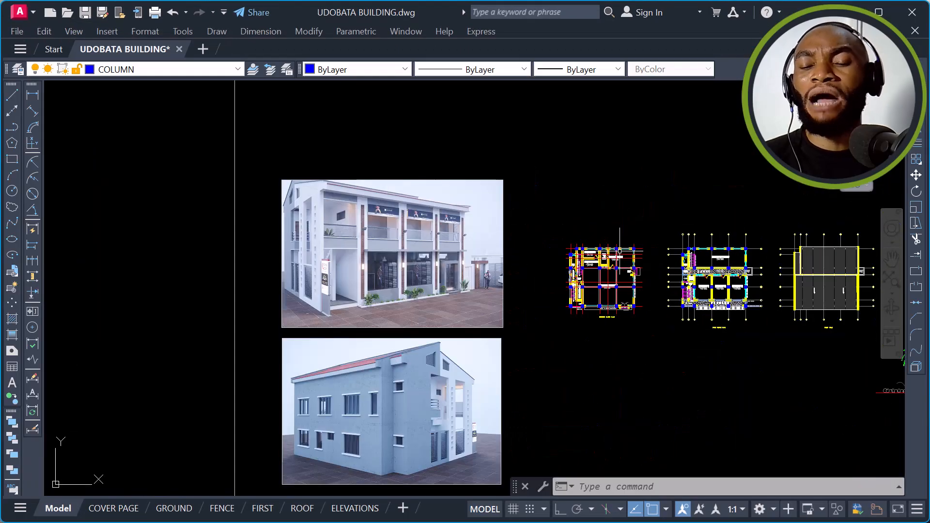
{"action": "scroll", "coordinate": [720, 232], "scroll_direction": "down", "scroll_amount": 5}
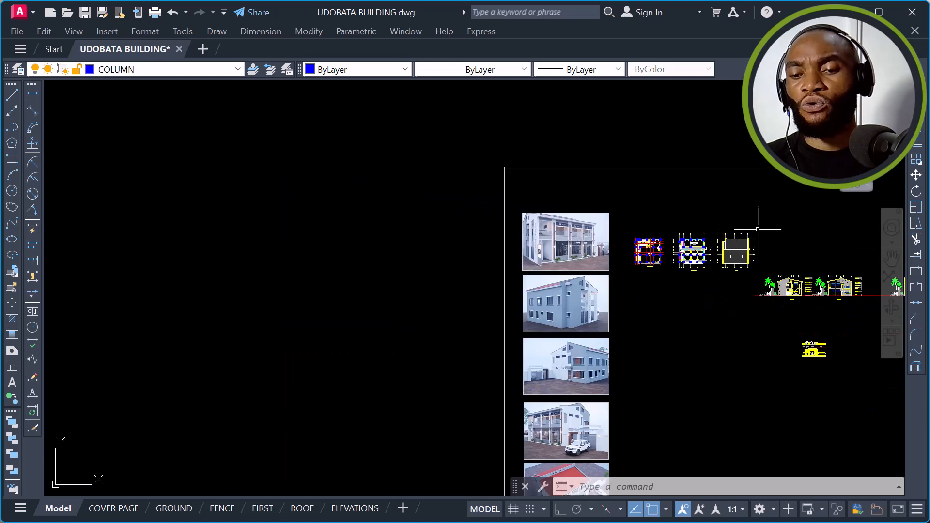
{"action": "scroll", "coordinate": [756, 234], "scroll_direction": "down", "scroll_amount": 4}
{"action": "scroll", "coordinate": [812, 238], "scroll_direction": "up", "scroll_amount": 6}
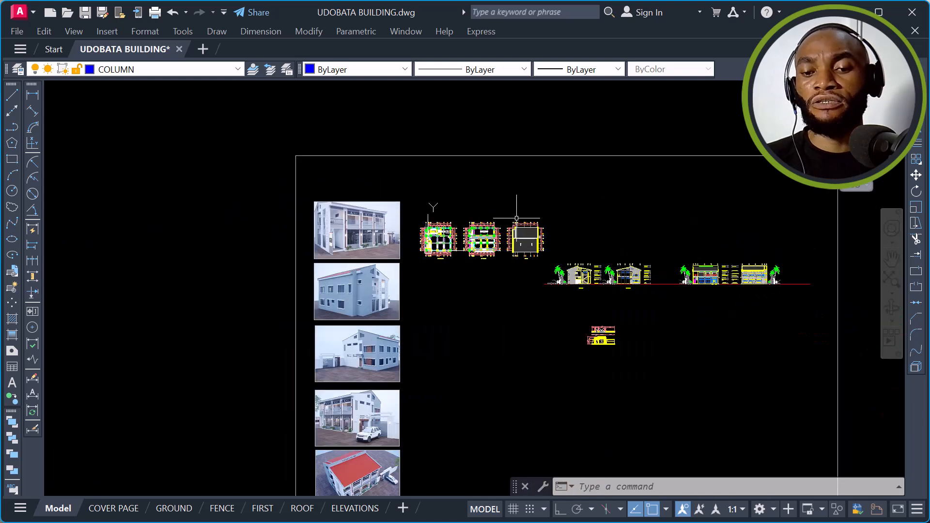
{"action": "scroll", "coordinate": [460, 227], "scroll_direction": "up", "scroll_amount": 6}
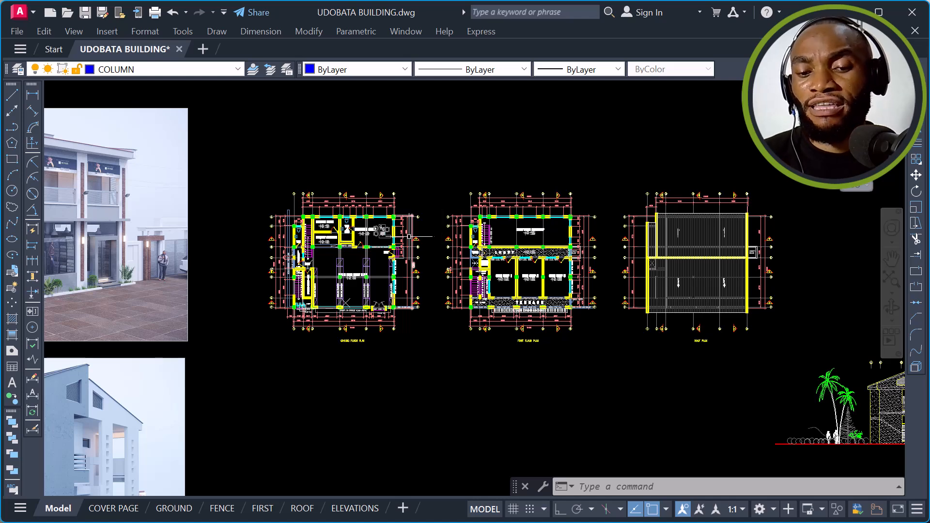
{"action": "scroll", "coordinate": [432, 230], "scroll_direction": "down", "scroll_amount": 2}
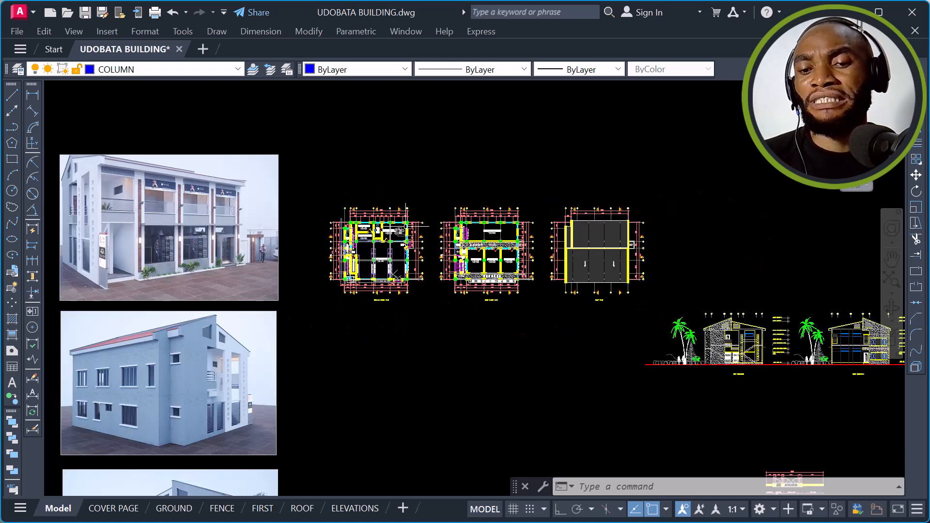
{"action": "scroll", "coordinate": [407, 226], "scroll_direction": "down", "scroll_amount": 1}
{"action": "scroll", "coordinate": [417, 223], "scroll_direction": "up", "scroll_amount": 1}
{"action": "scroll", "coordinate": [435, 220], "scroll_direction": "down", "scroll_amount": 2}
{"action": "scroll", "coordinate": [451, 199], "scroll_direction": "down", "scroll_amount": 3}
{"action": "scroll", "coordinate": [417, 179], "scroll_direction": "up", "scroll_amount": 8}
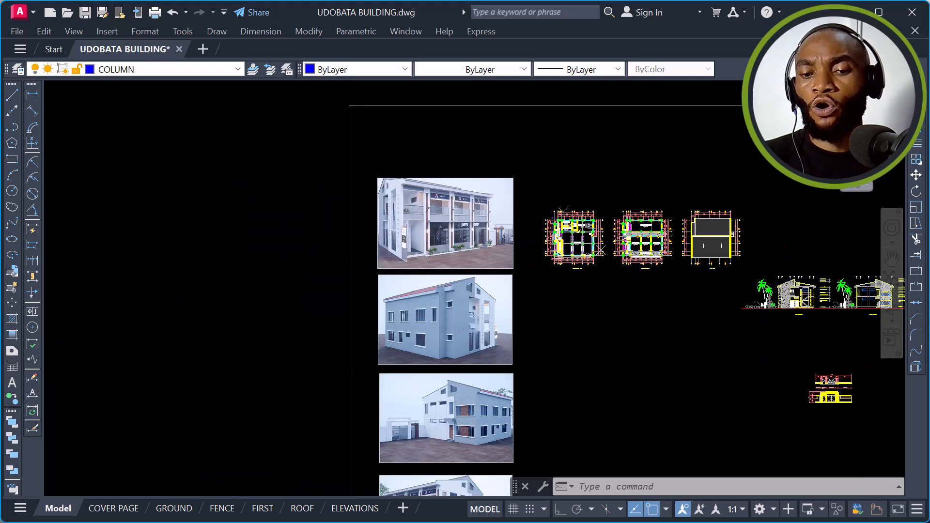